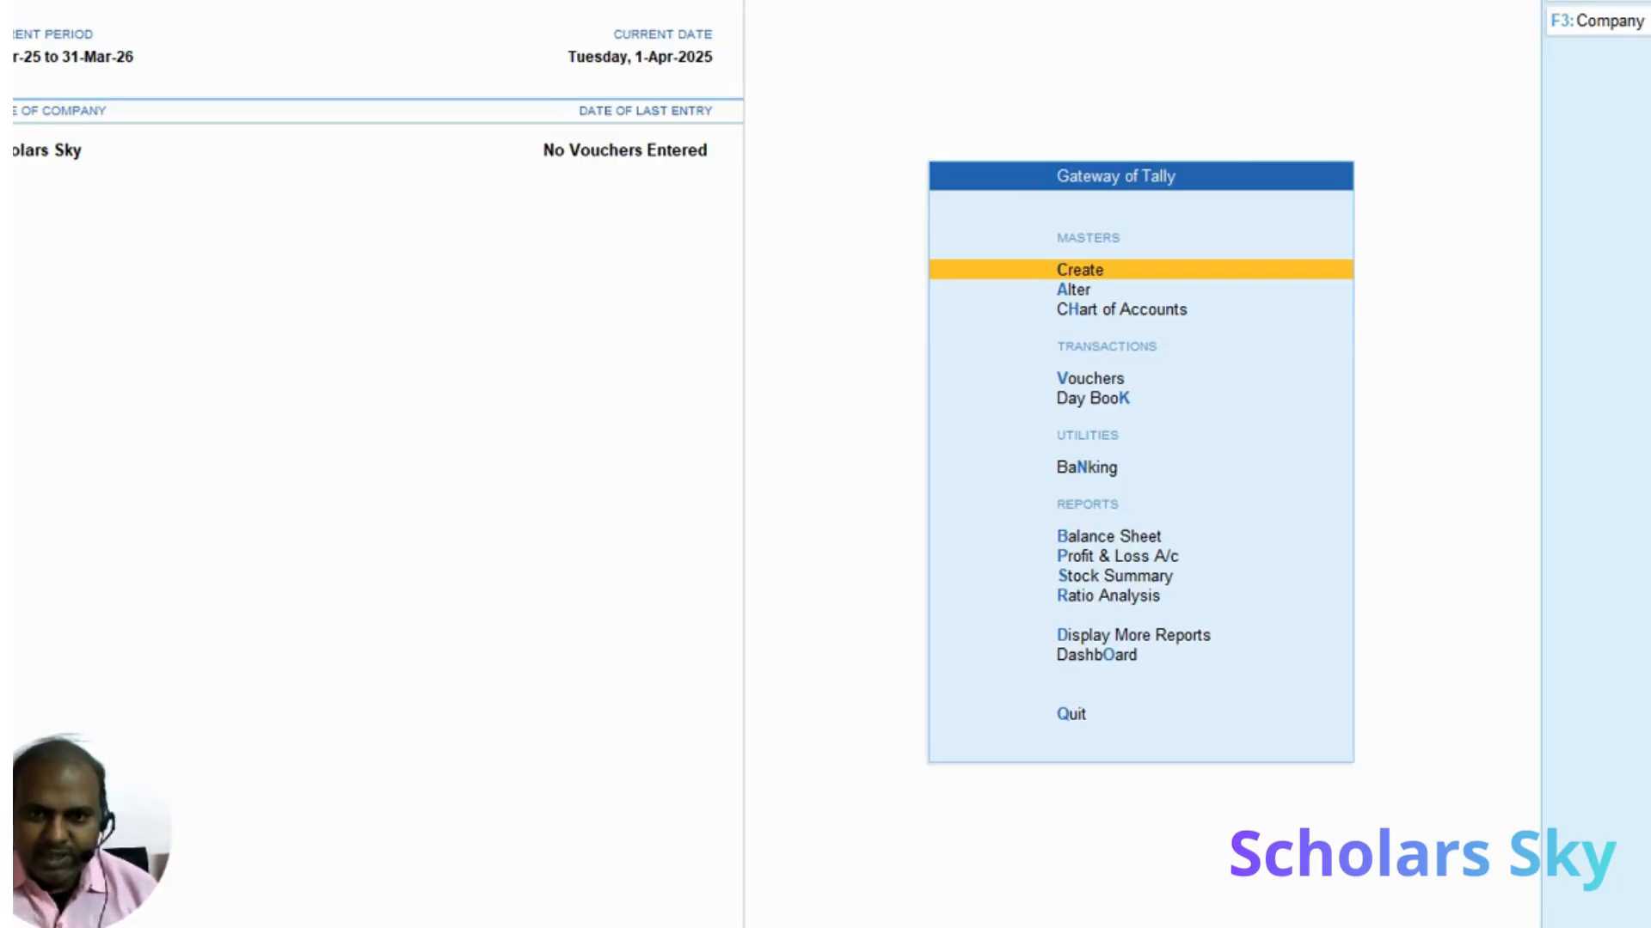
Create a ledger named Purchase under the Purchase Accounts group
{"action": "key", "text": "Return"}
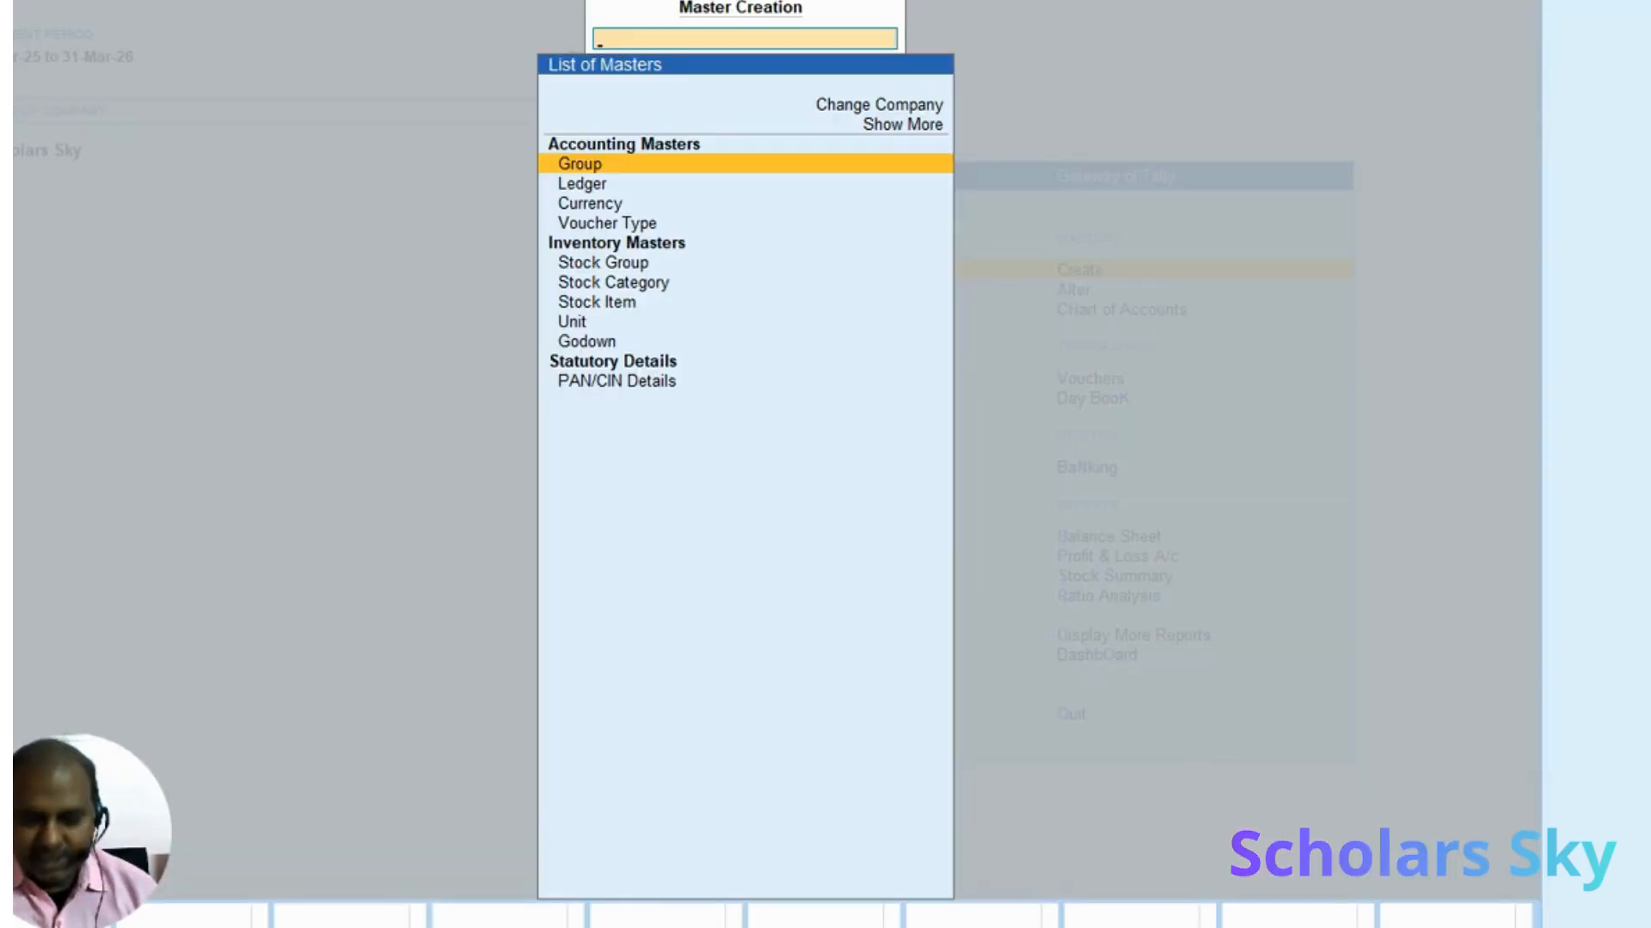
{"action": "key", "text": "Down"}
{"action": "key", "text": "Return"}
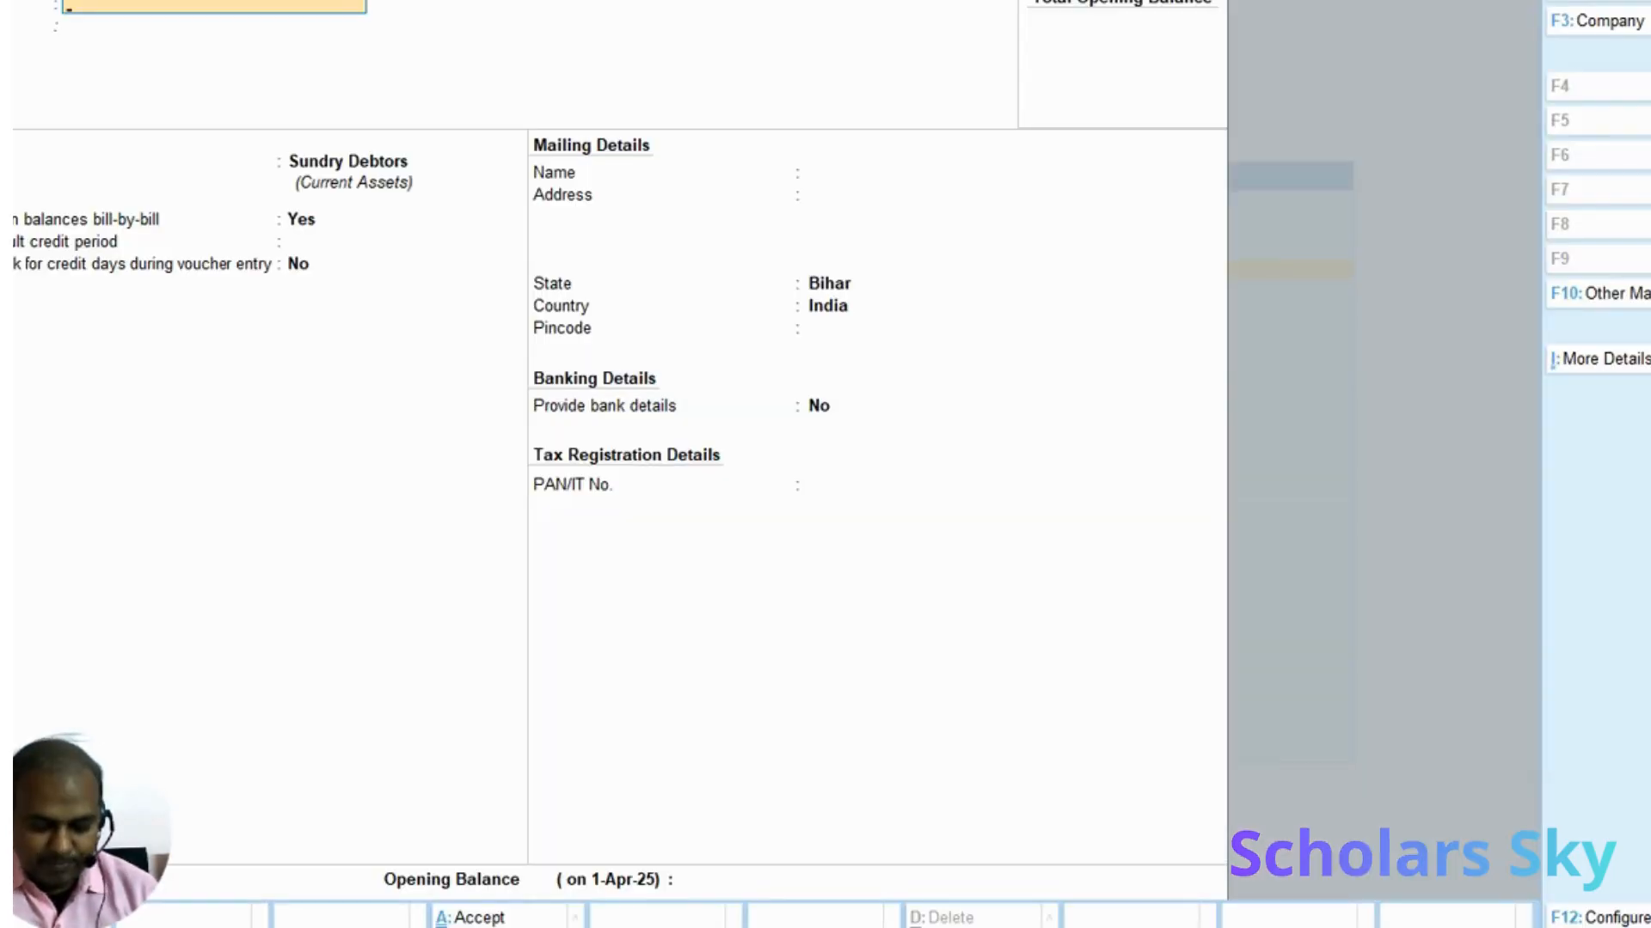
{"action": "type", "text": "Purchas"}
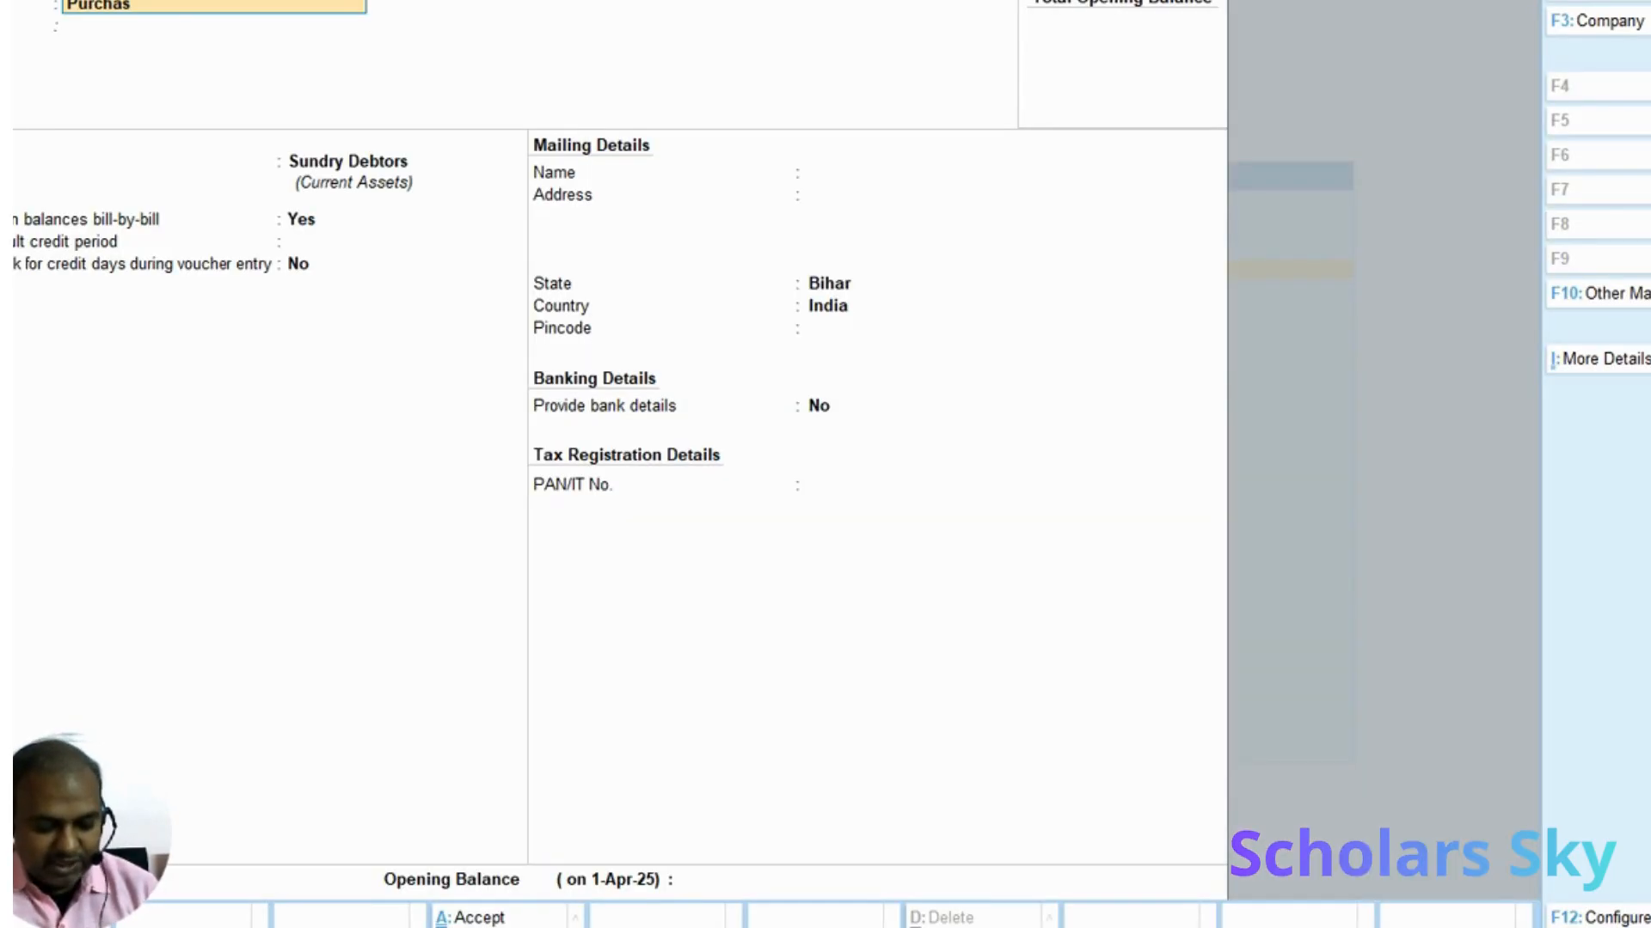
{"action": "type", "text": "e"}
{"action": "key", "text": "Return"}
{"action": "key", "text": "Return"}
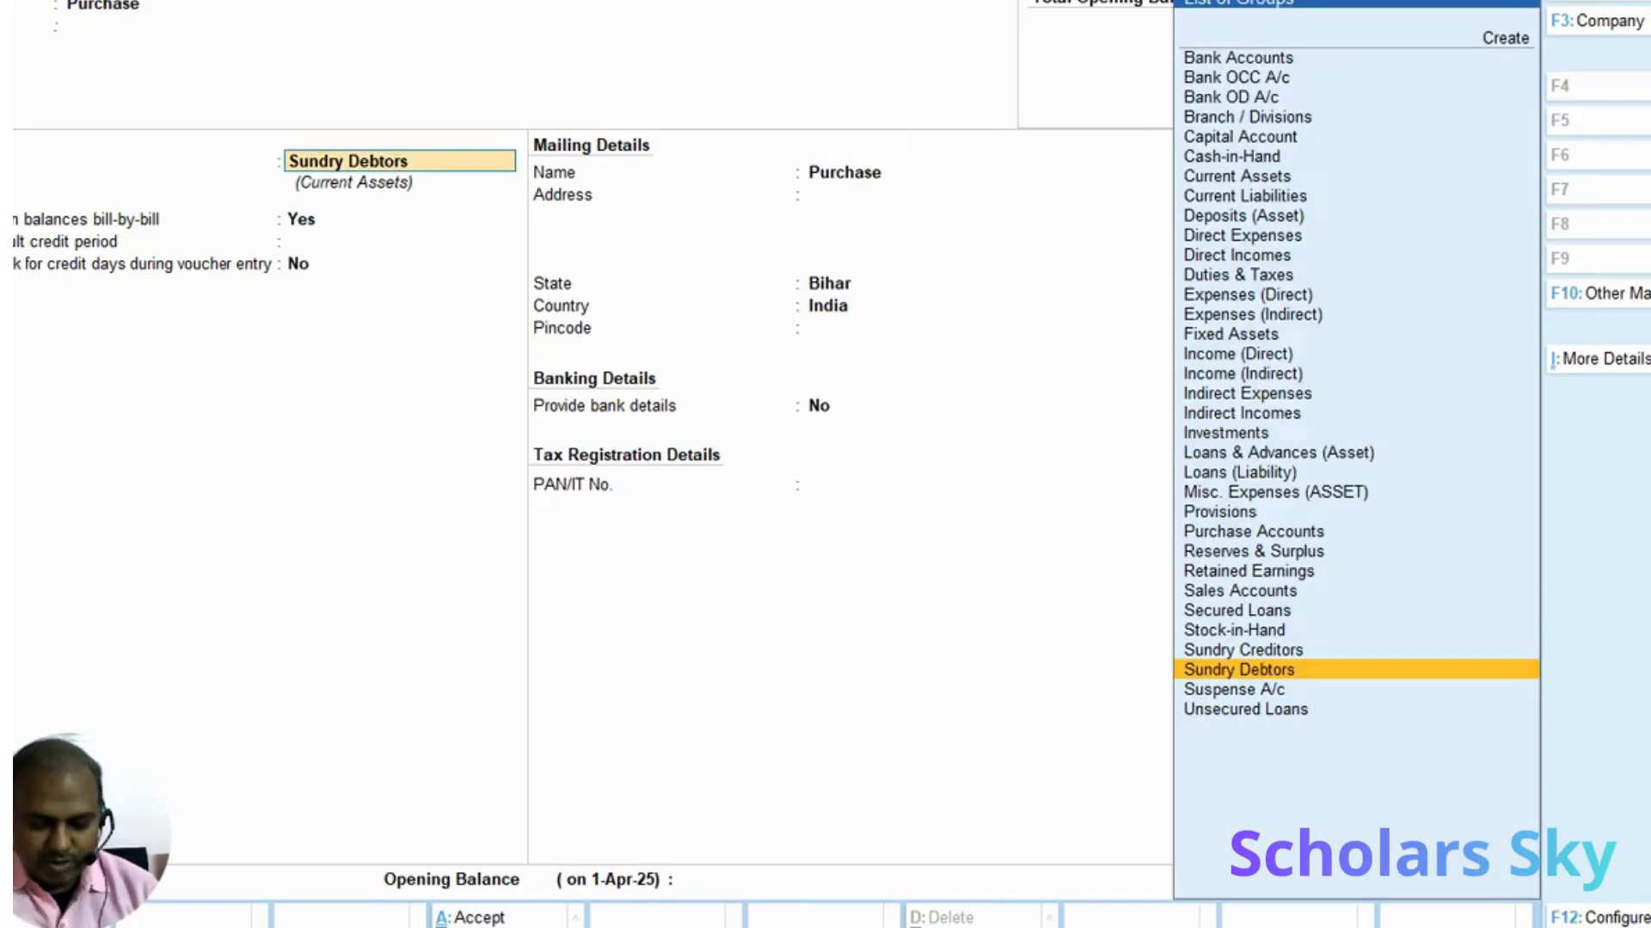
{"action": "type", "text": "Pu"}
{"action": "key", "text": "Return"}
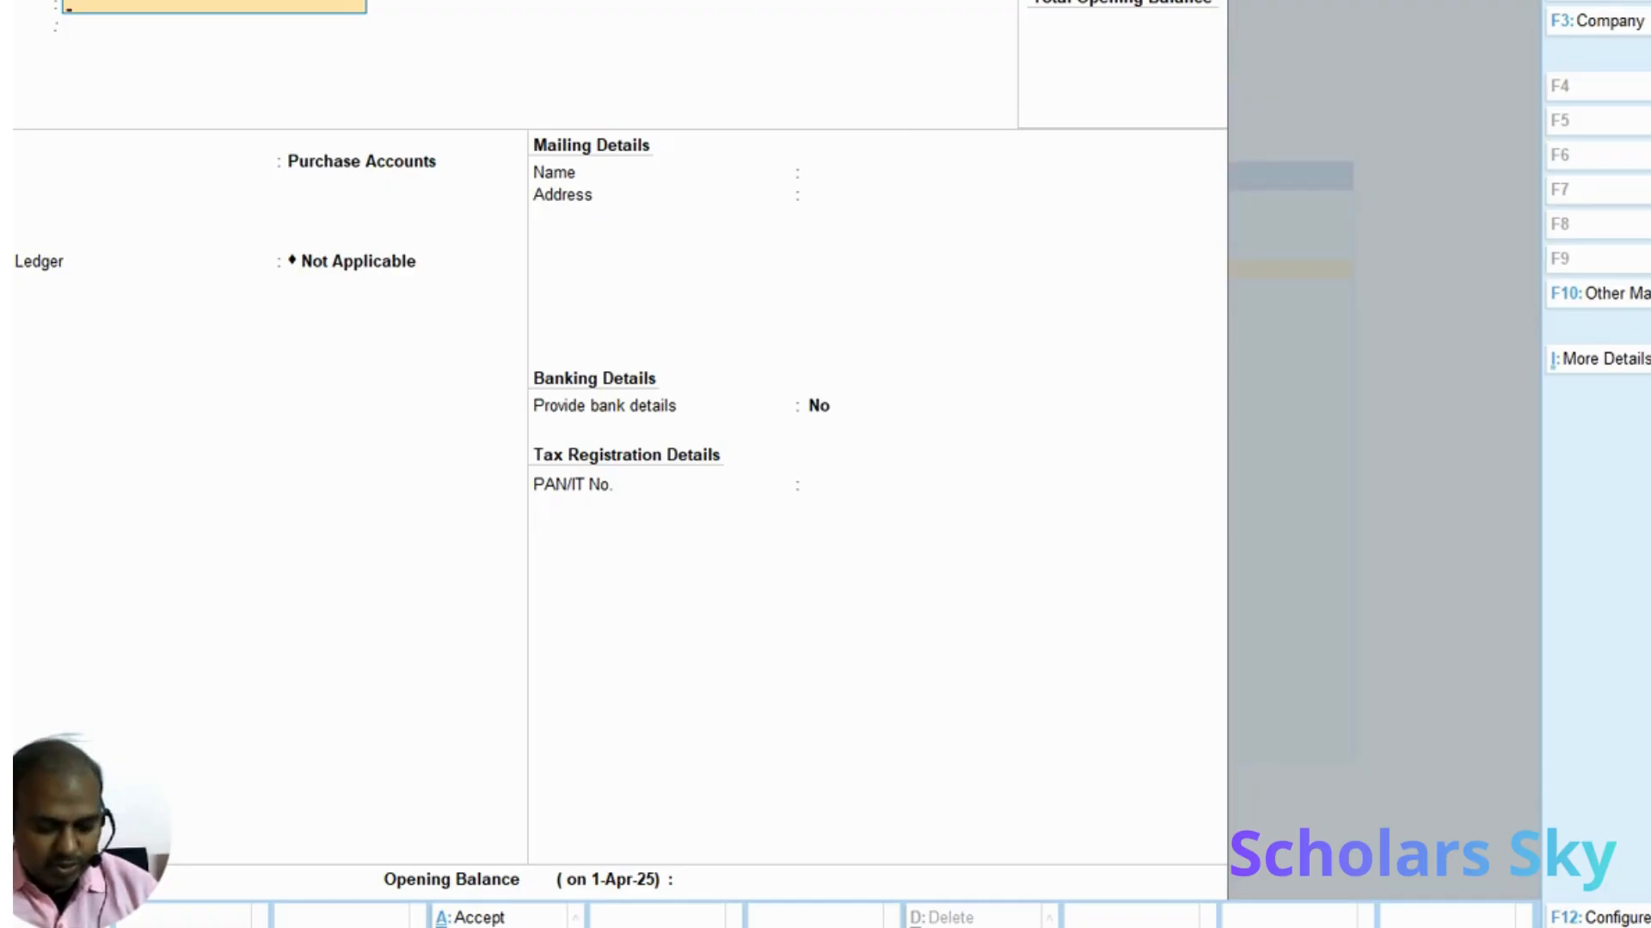
Create a ledger named Sales under the Sales Accounts group
{"action": "type", "text": "Sales"}
{"action": "key", "text": "Return"}
{"action": "key", "text": "Return"}
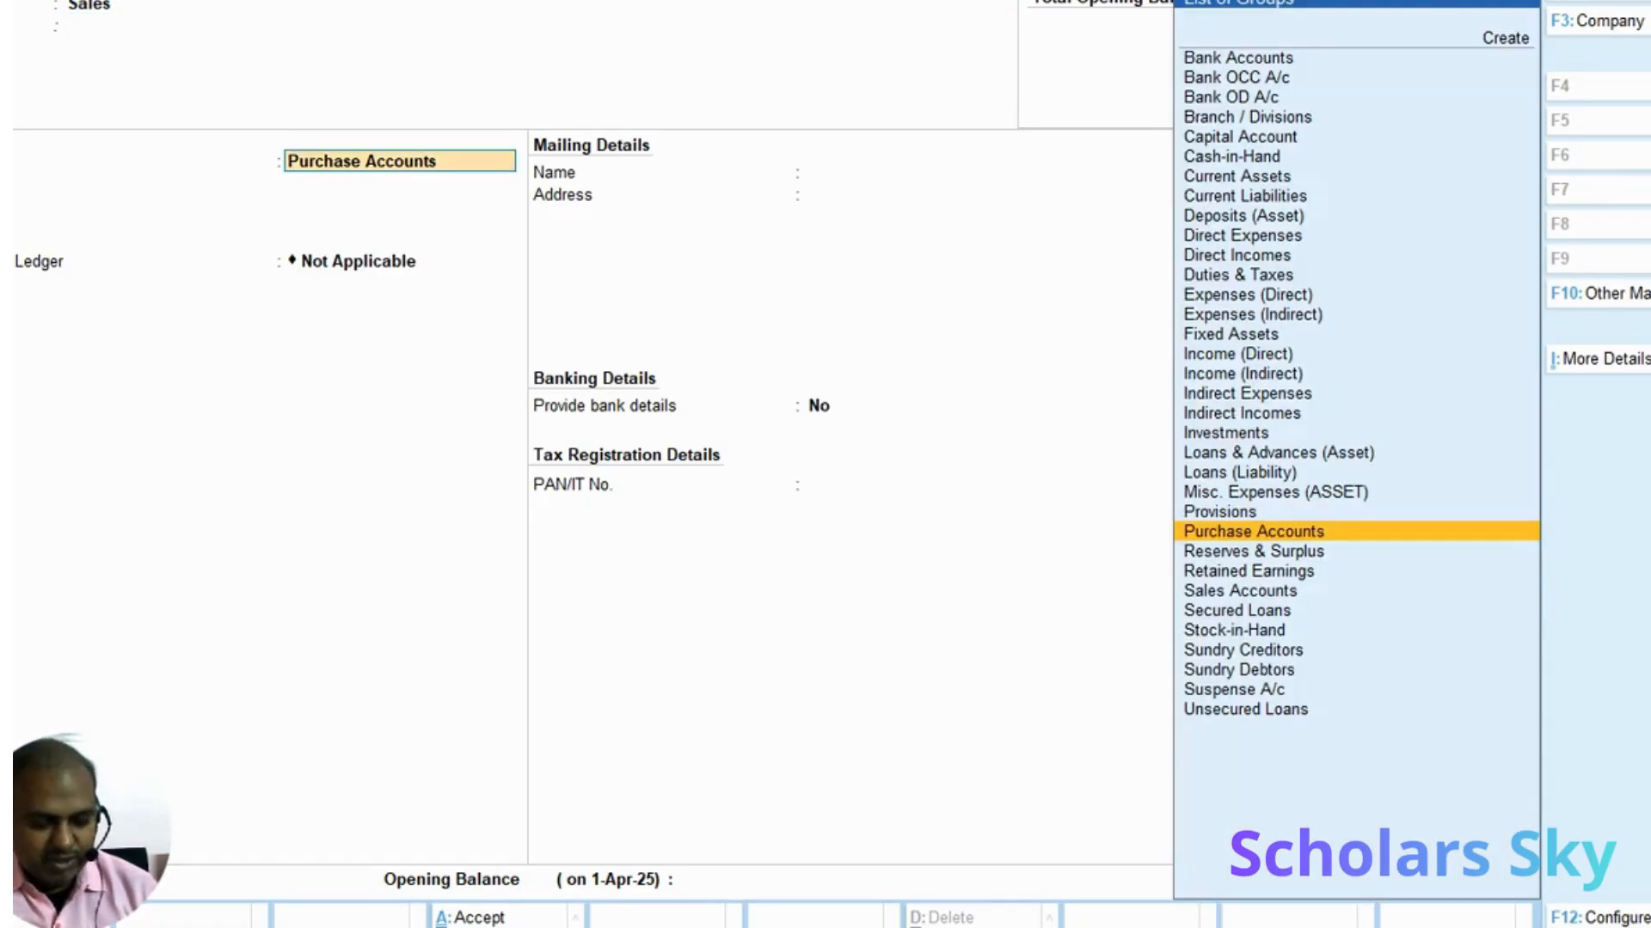
{"action": "type", "text": "Sa"}
{"action": "key", "text": "Return"}
{"action": "key", "text": "Return"}
{"action": "key", "text": "Return"}
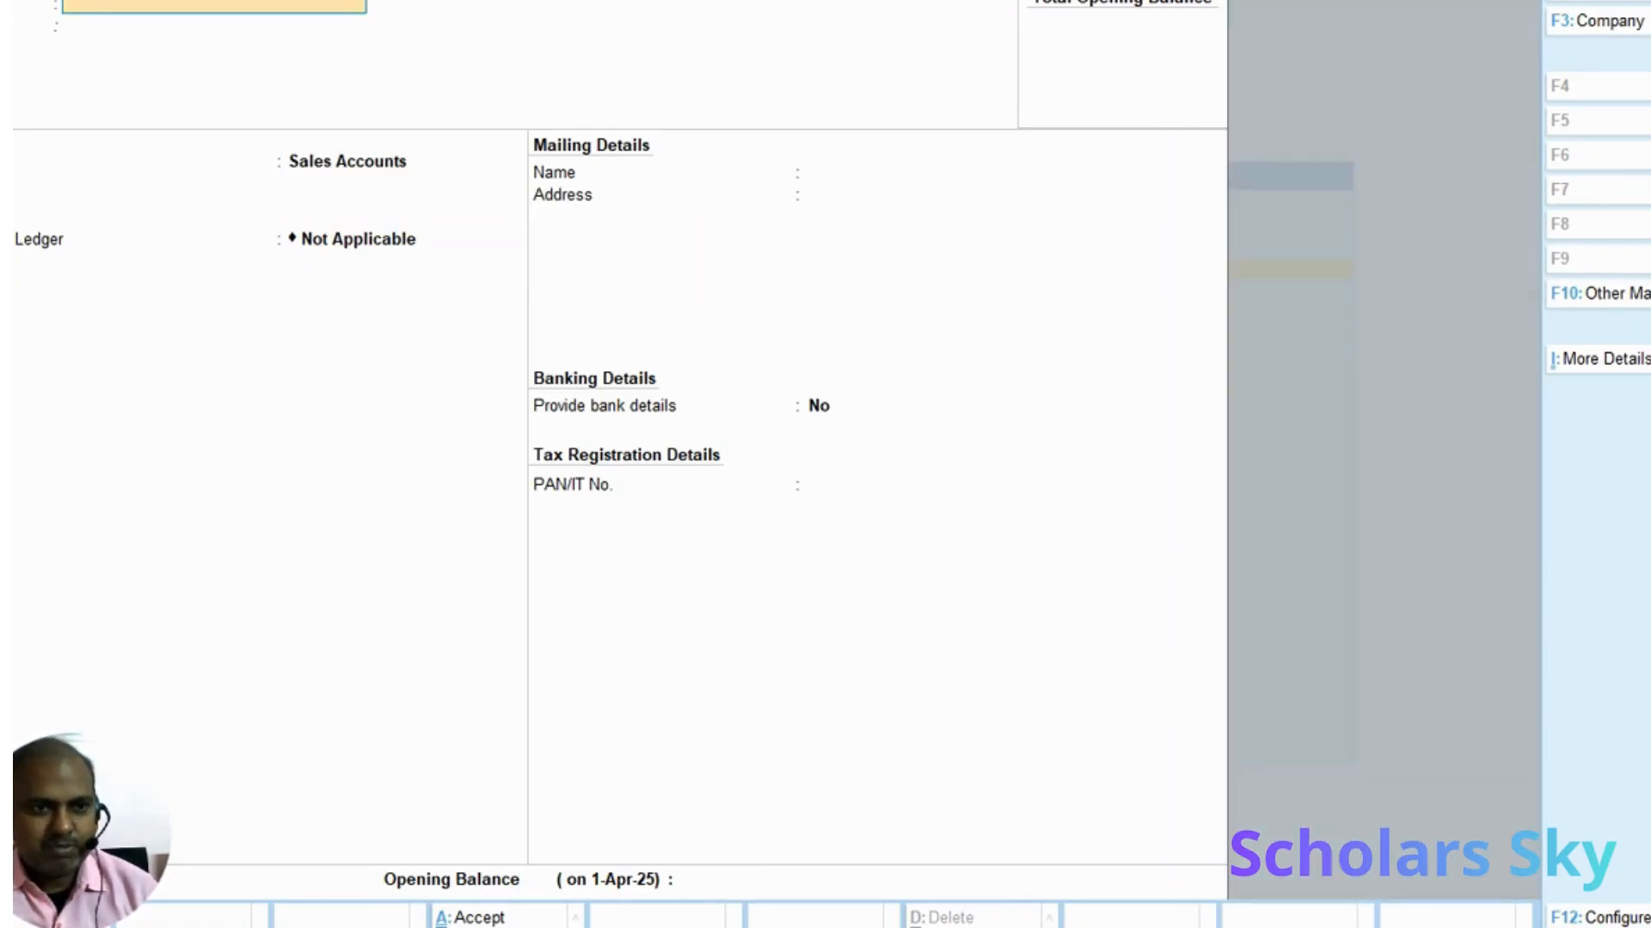
Create a supplier ledger with the supplier's name under Sundry Creditors, keeping the remaining defaults
{"action": "type", "text": "Mohan"}
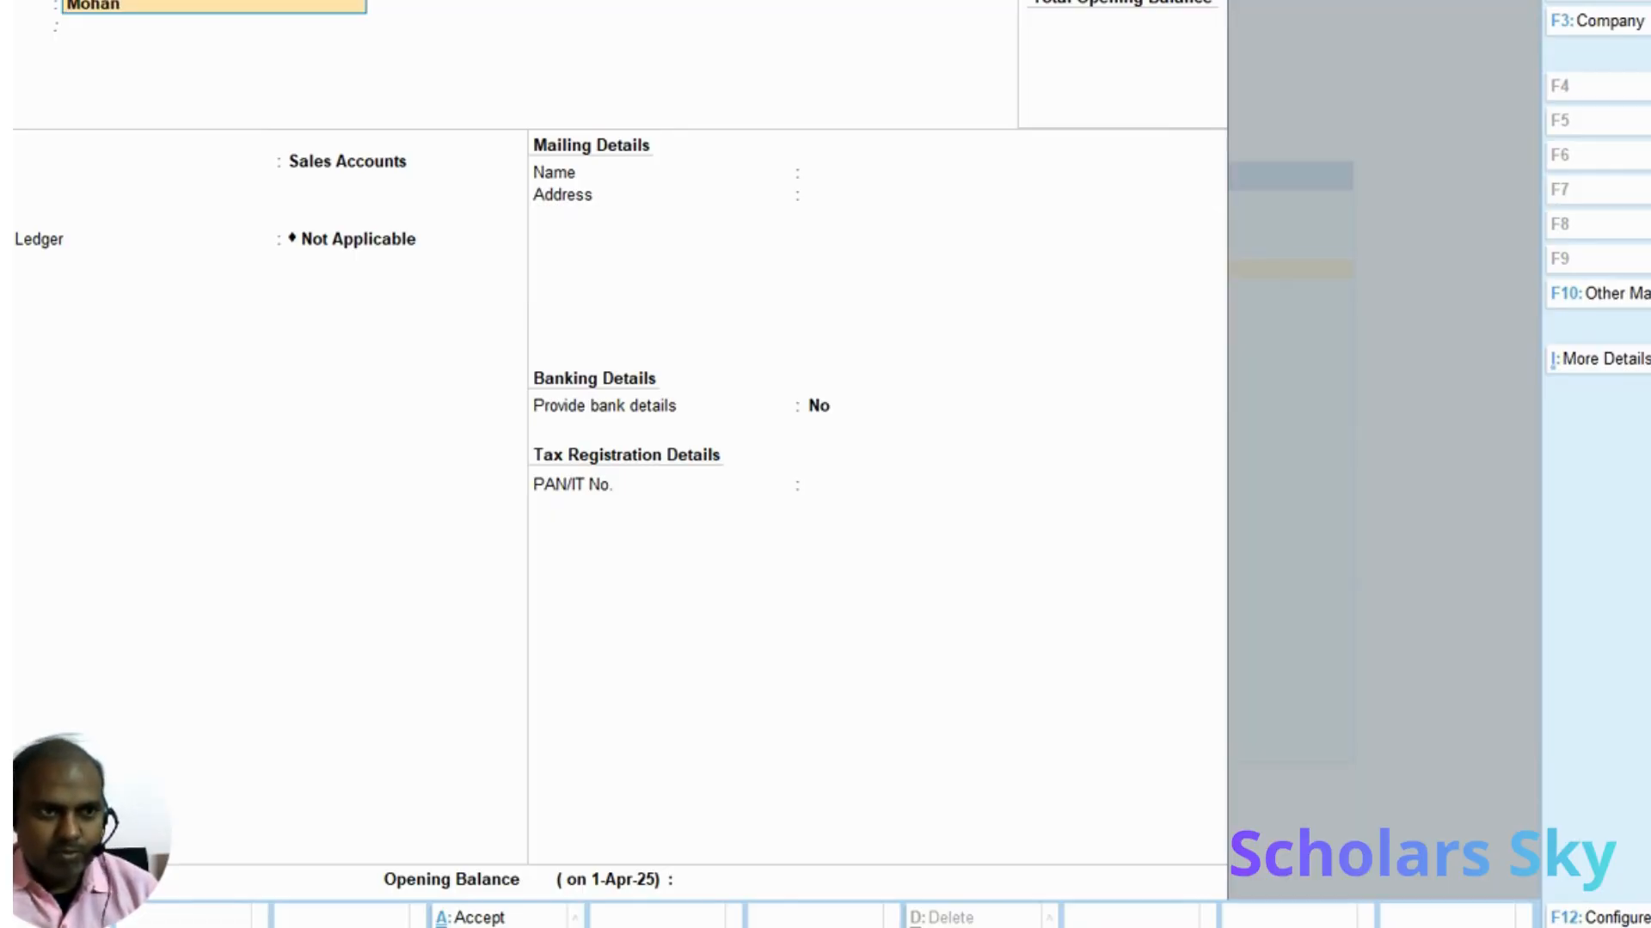
{"action": "key", "text": "Return"}
{"action": "key", "text": "Return"}
{"action": "type", "text": "Su"}
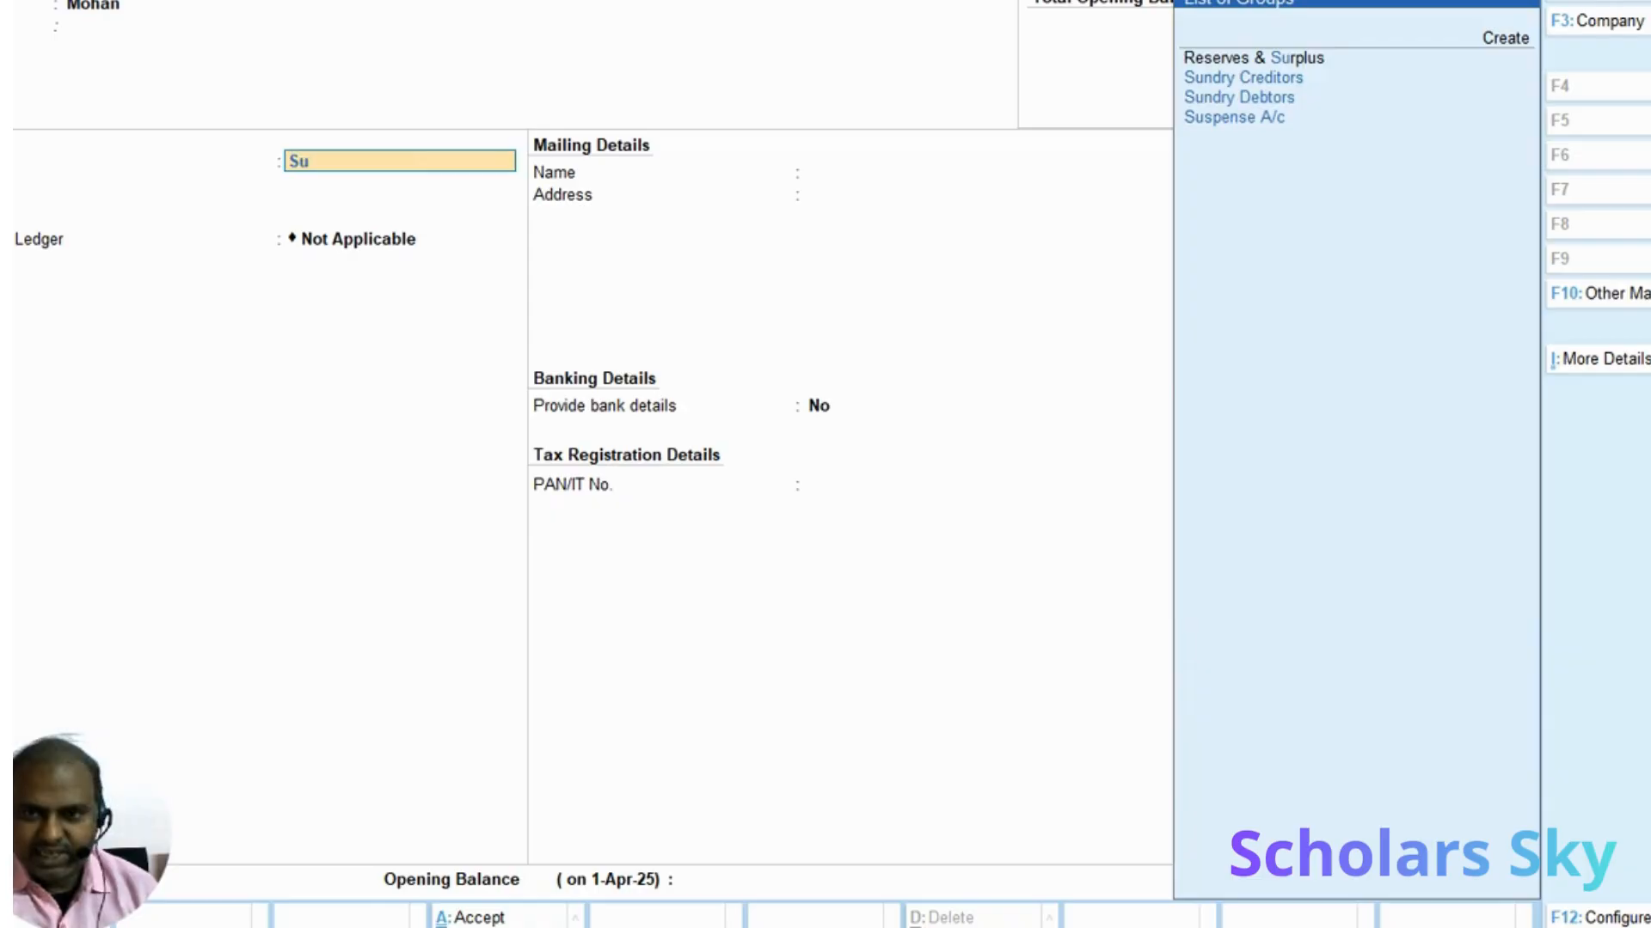
{"action": "key", "text": "Down"}
{"action": "key", "text": "Return"}
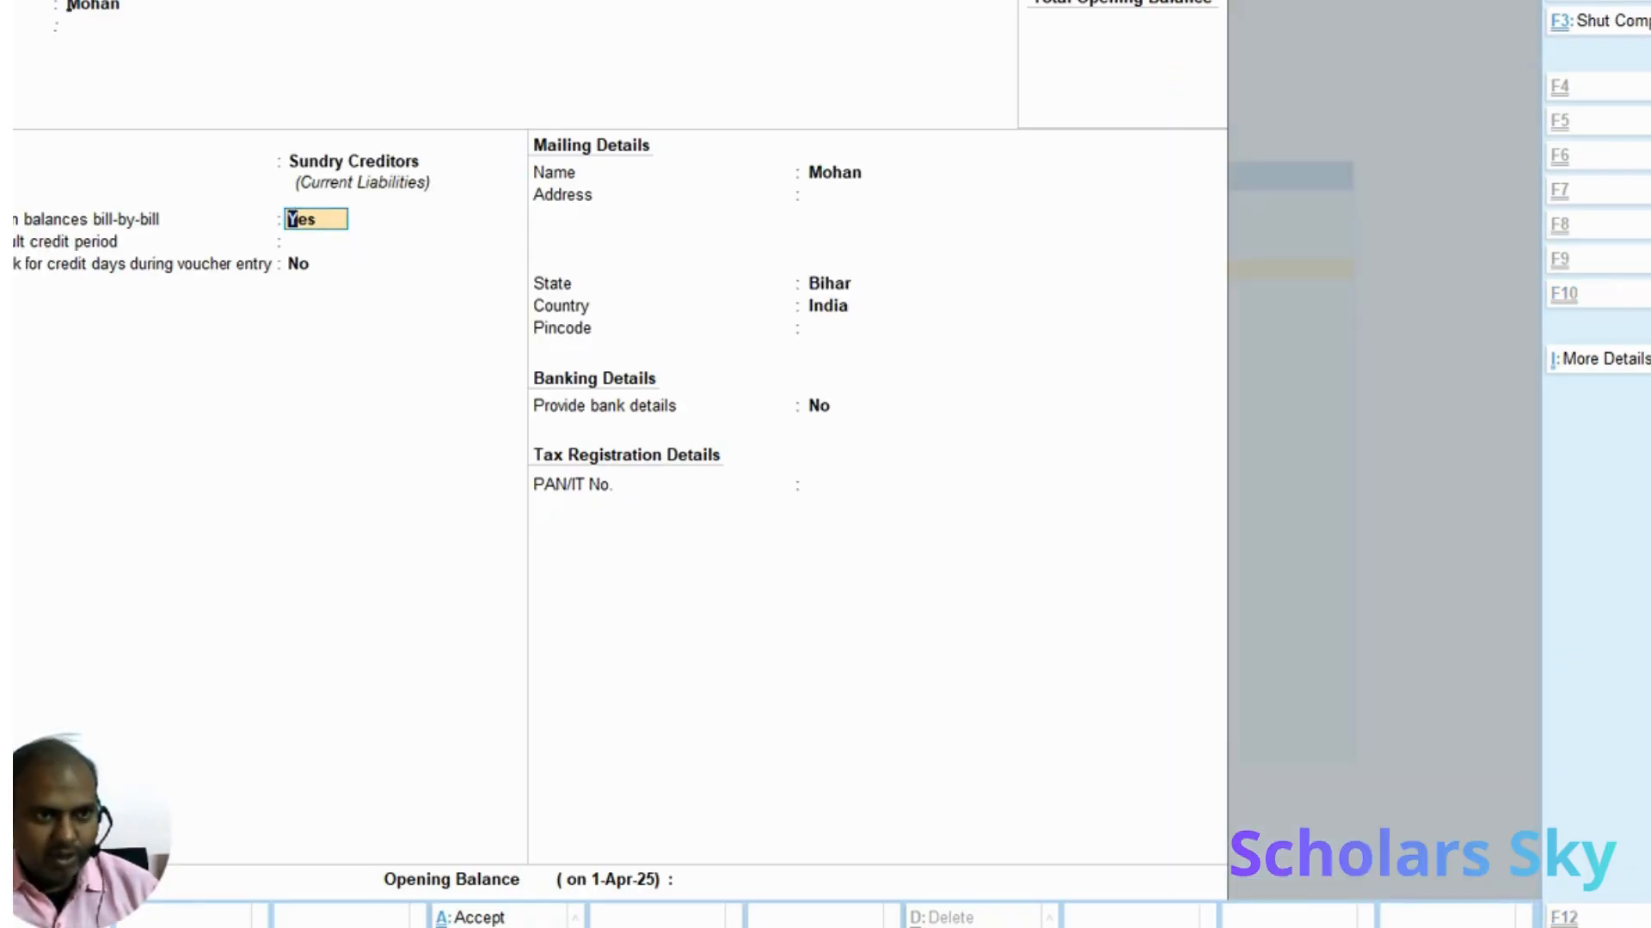
{"action": "key", "text": "ctrl+a"}
Create a customer ledger with the customer's name under Sundry Debtors, keeping the default mailing, banking and tax details
{"action": "type", "text": "Sohan"}
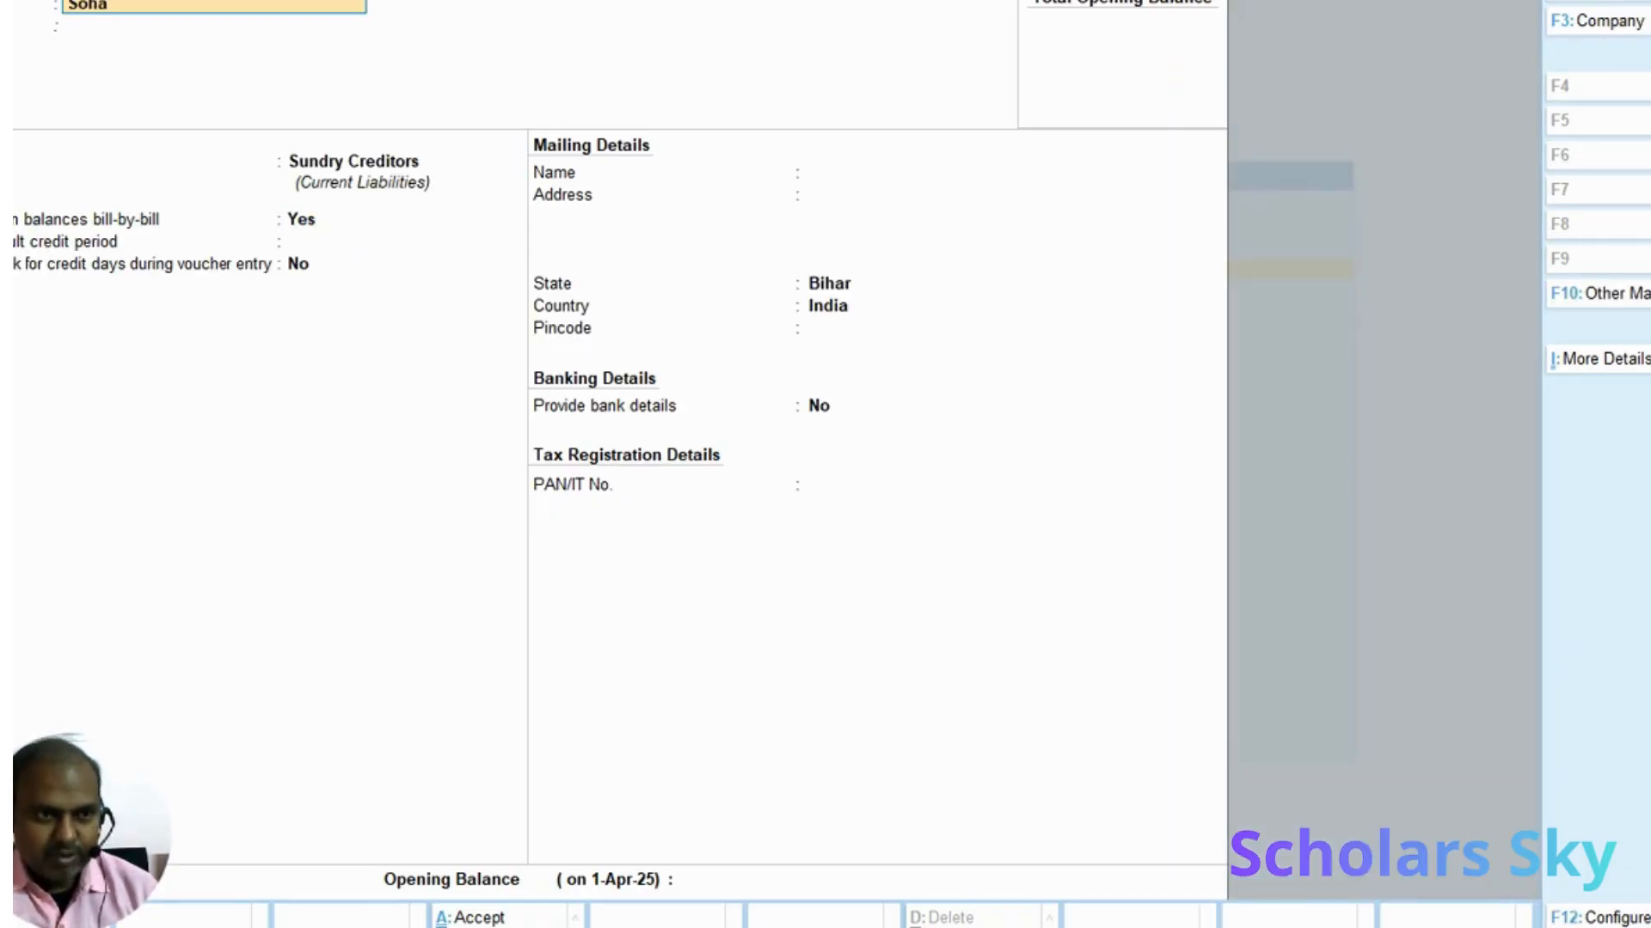
{"action": "key", "text": "Return"}
{"action": "key", "text": "Return"}
{"action": "key", "text": "Down"}
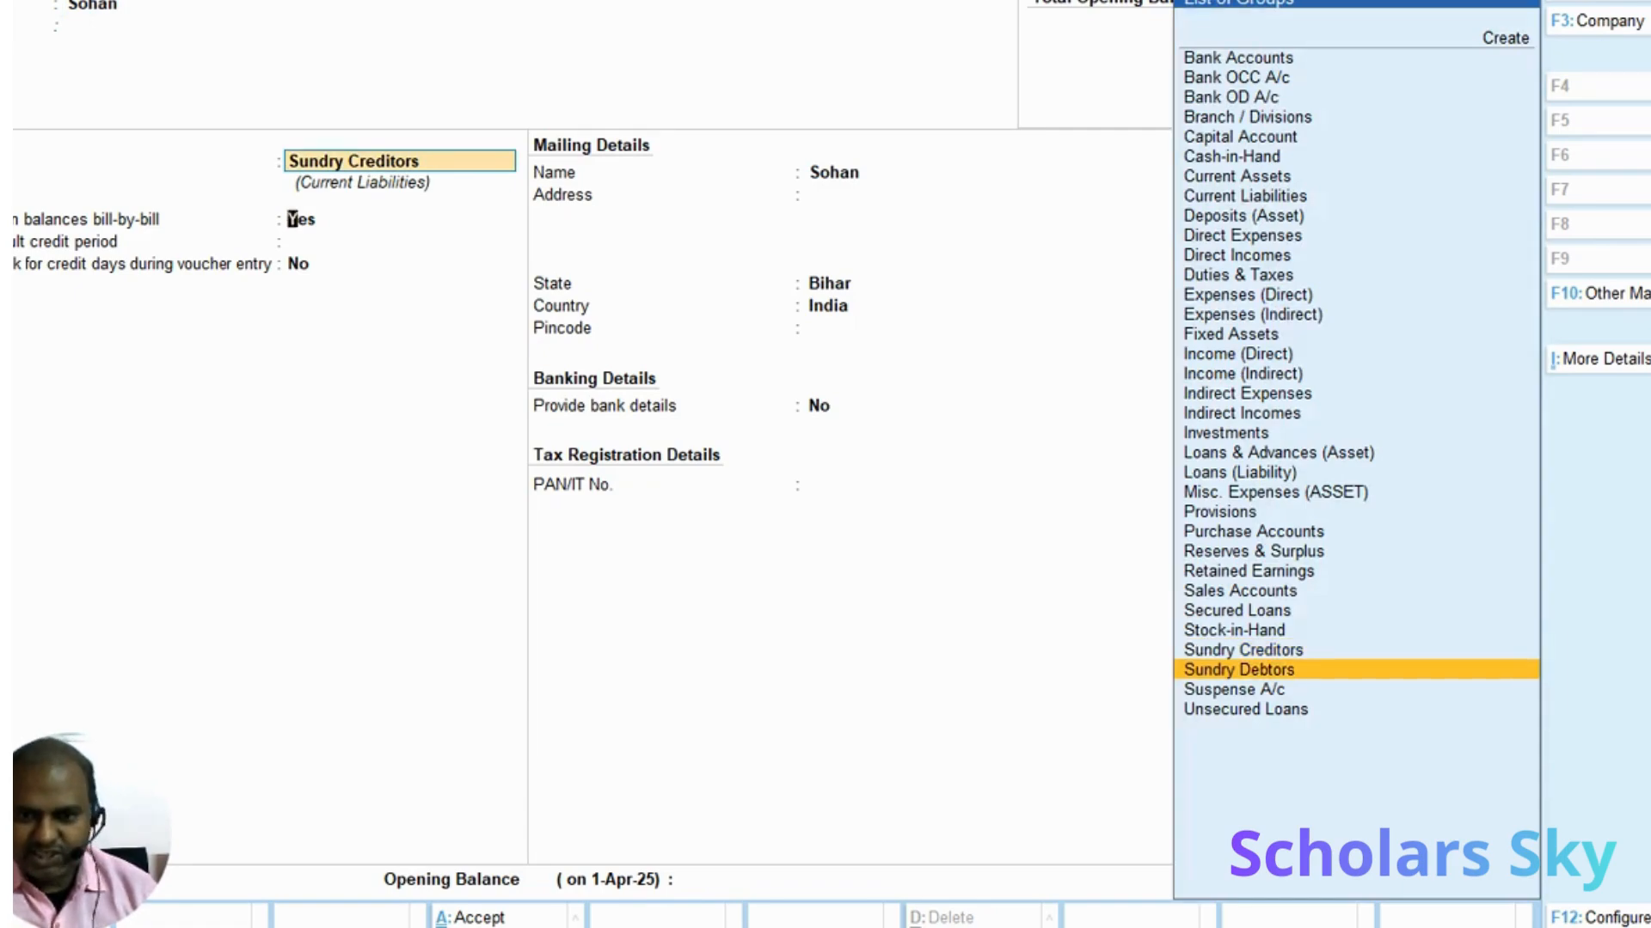
{"action": "key", "text": "Return"}
{"action": "key", "text": "Return"}
{"action": "key", "text": "Return"}
{"action": "key", "text": "Return"}
{"action": "key", "text": "Return"}
{"action": "key", "text": "Return"}
{"action": "key", "text": "Return"}
{"action": "key", "text": "Return"}
{"action": "key", "text": "Return"}
{"action": "key", "text": "Return"}
{"action": "key", "text": "Return"}
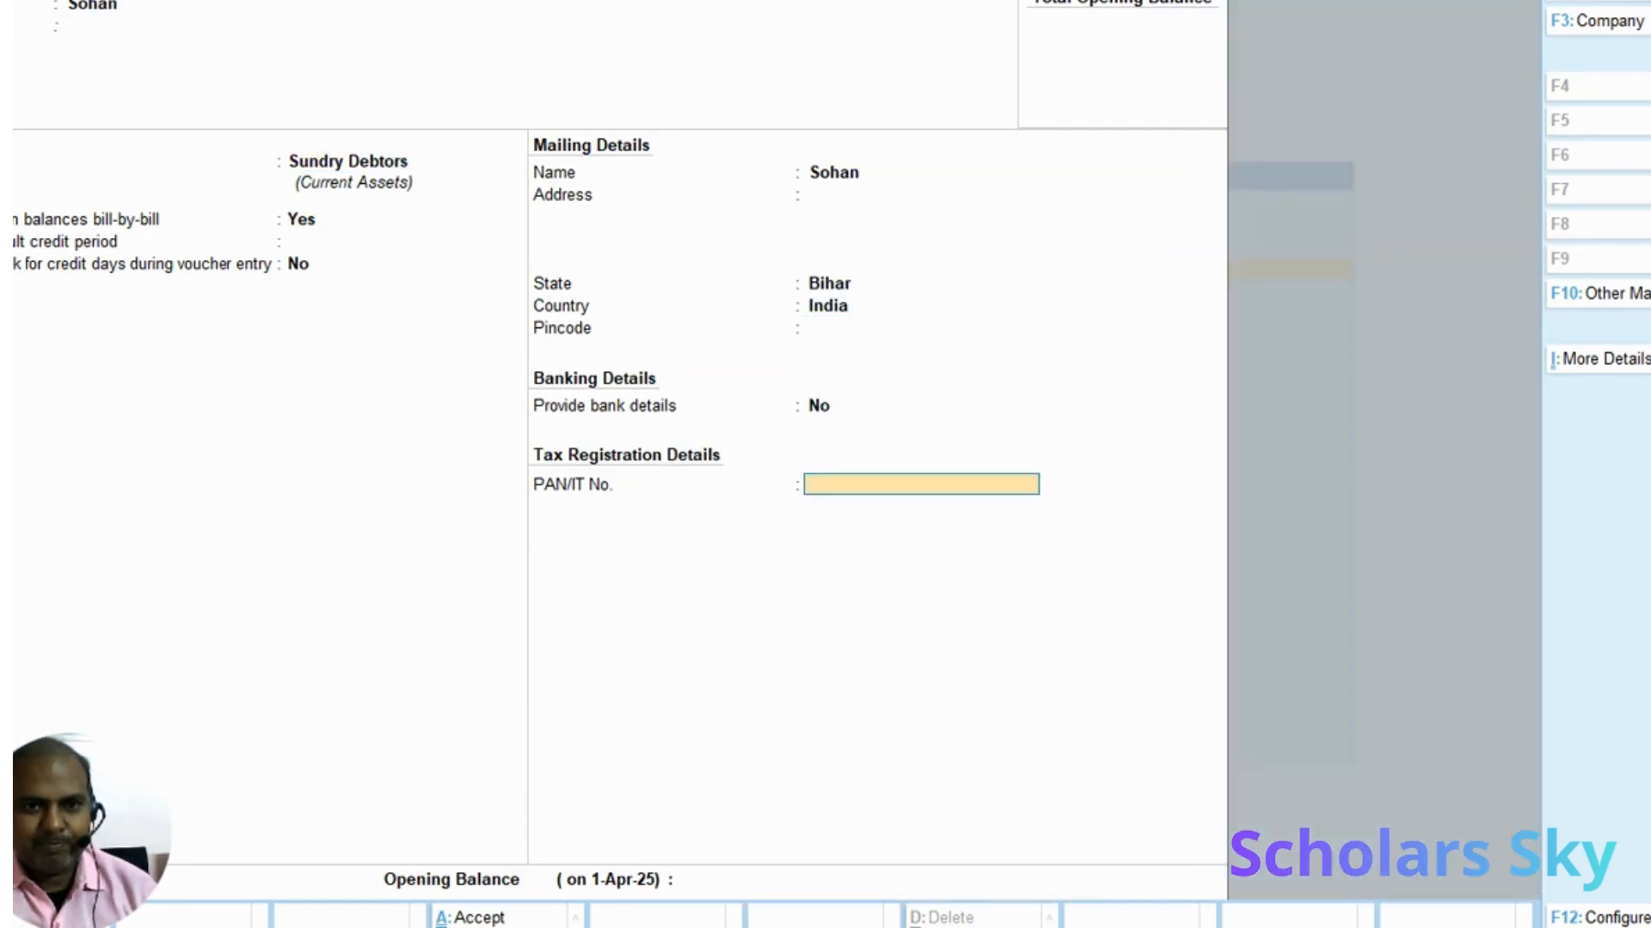
{"action": "key", "text": "Return"}
{"action": "key", "text": "Return"}
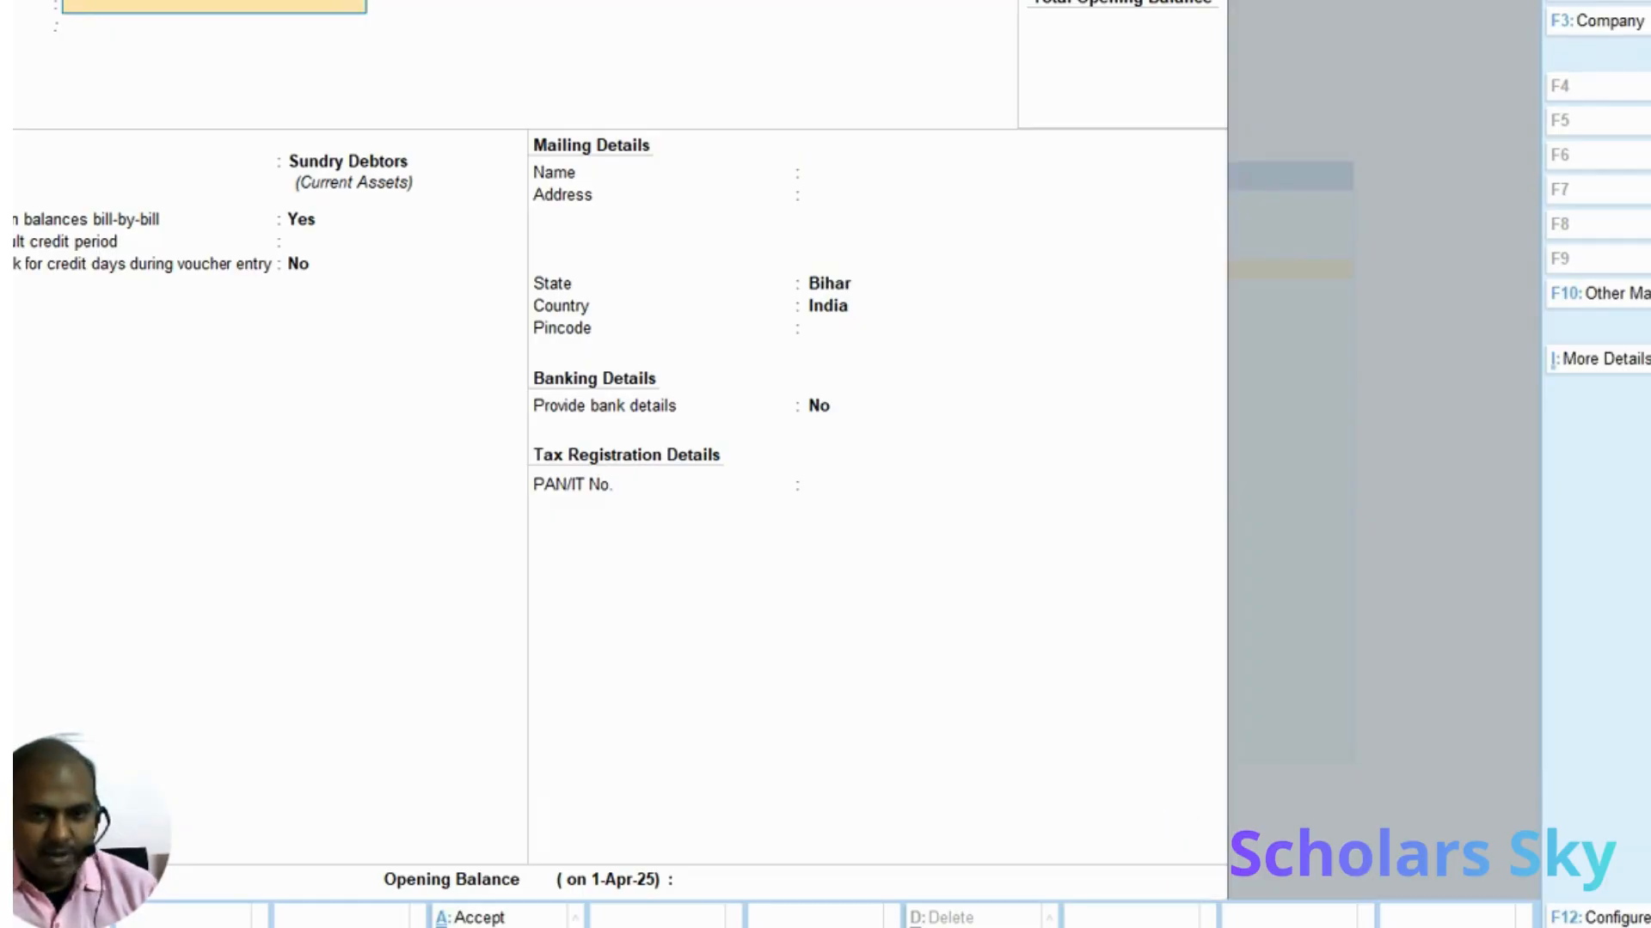
Create a simple unit of measure with the symbol pcs and 0 decimal places
{"action": "key", "text": "Escape"}
{"action": "key", "text": "Return"}
{"action": "key", "text": "Down"}
{"action": "key", "text": "Down"}
{"action": "key", "text": "Down"}
{"action": "key", "text": "Down"}
{"action": "key", "text": "Down"}
{"action": "key", "text": "Down"}
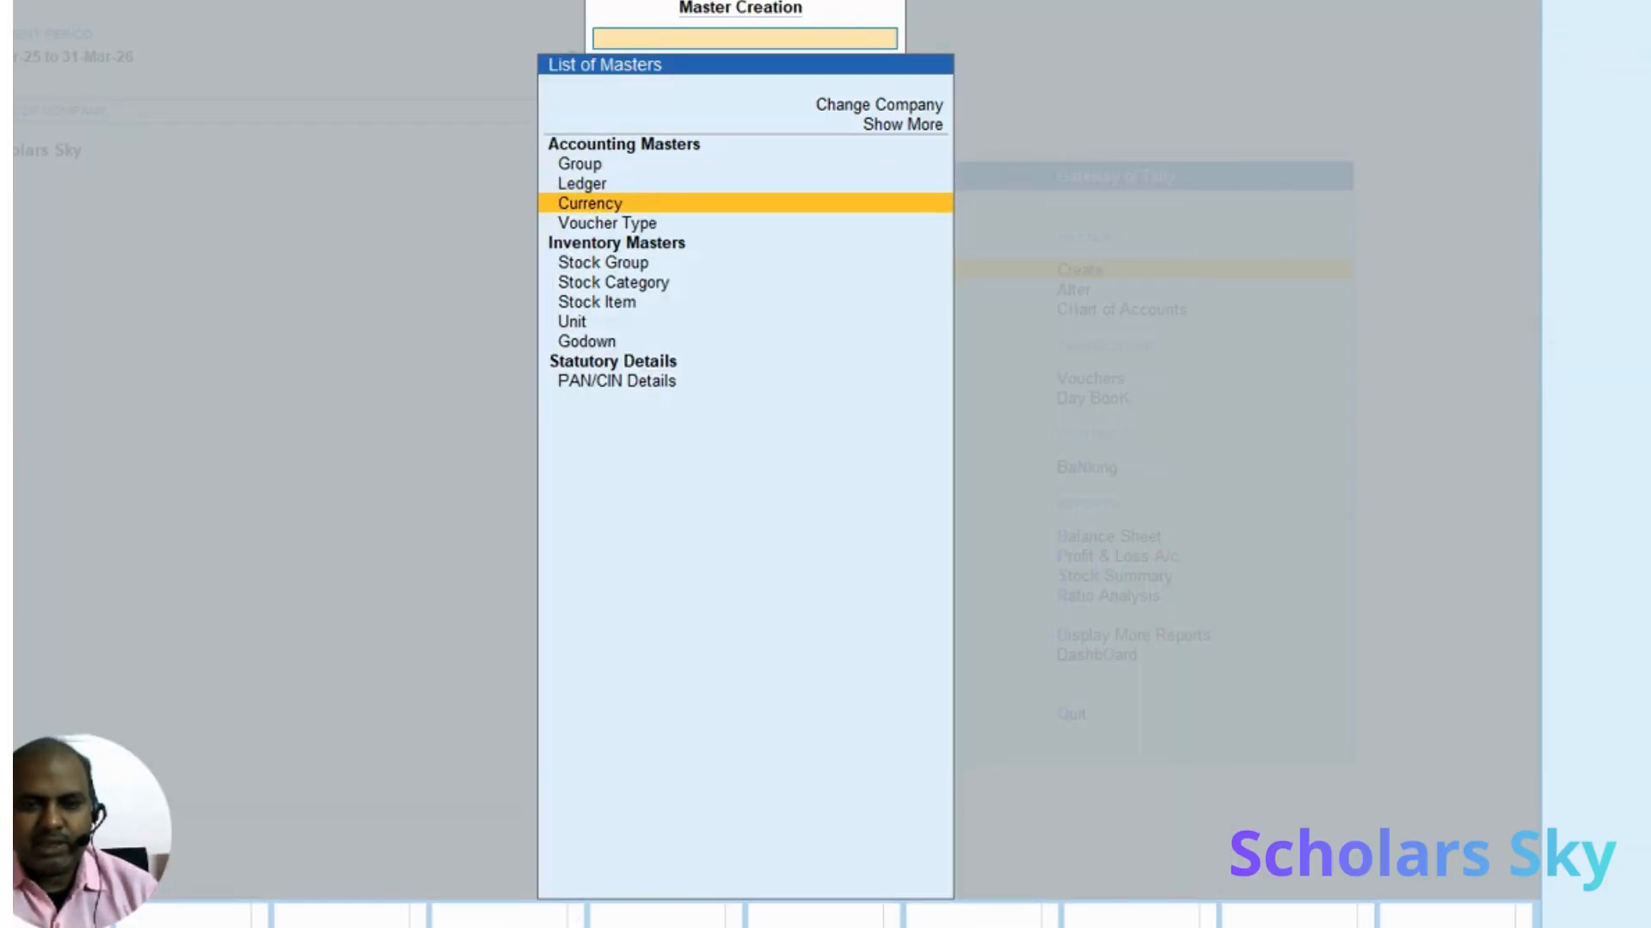
{"action": "key", "text": "Return"}
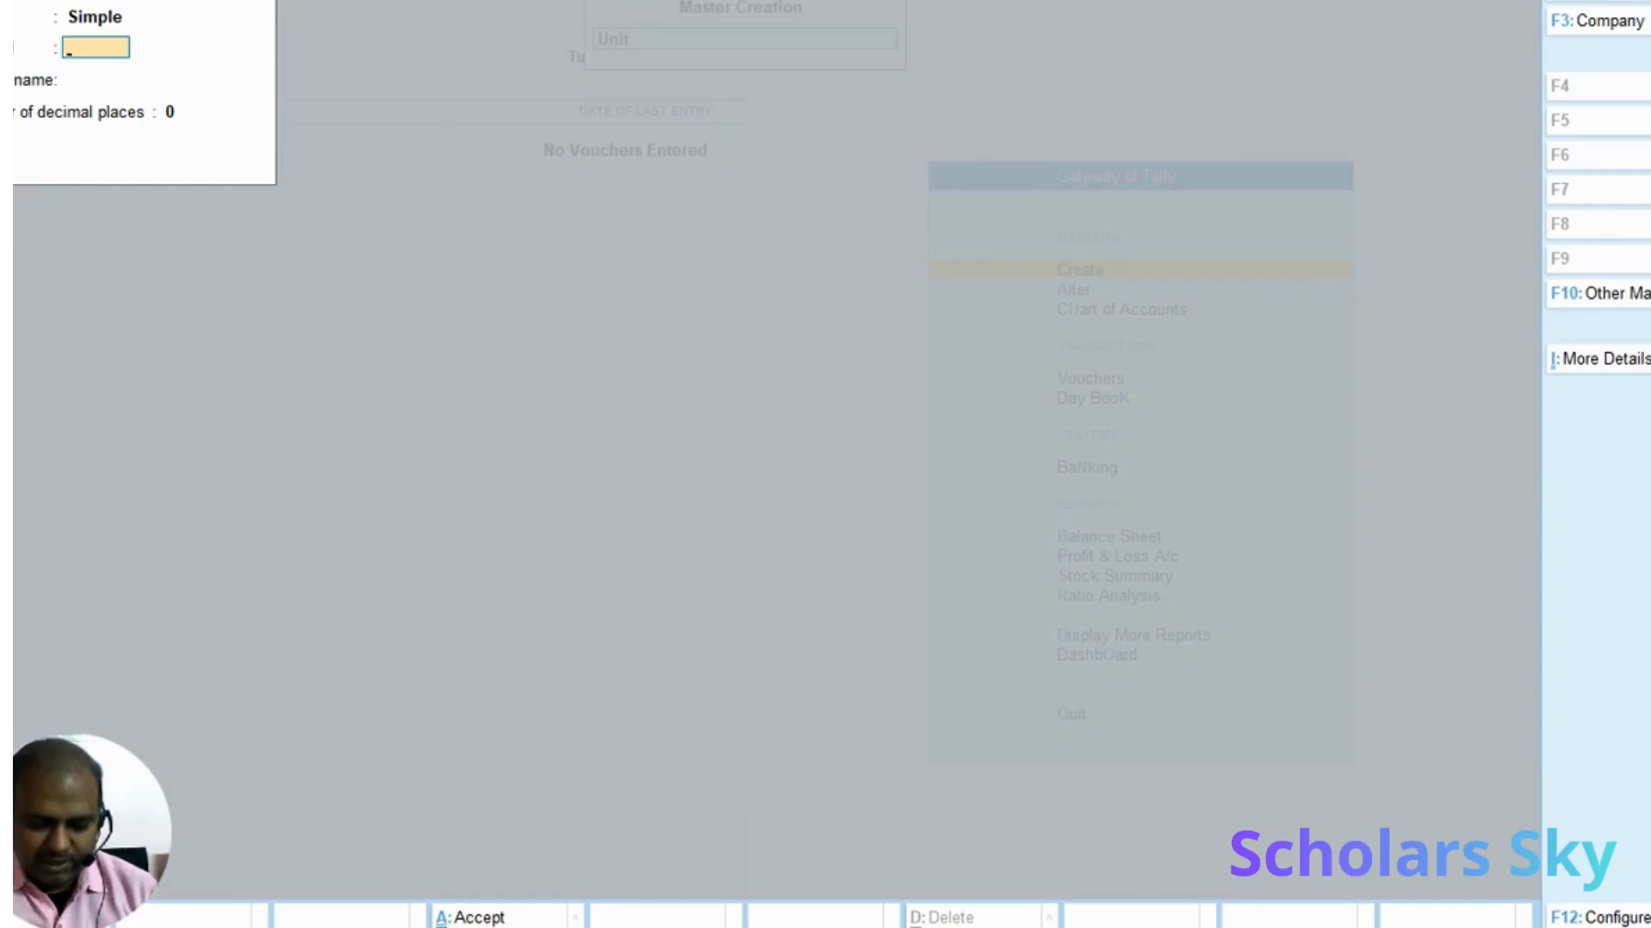
{"action": "type", "text": "pcs"}
{"action": "key", "text": "Return"}
{"action": "key", "text": "Return"}
{"action": "key", "text": "Return"}
{"action": "key", "text": "Return"}
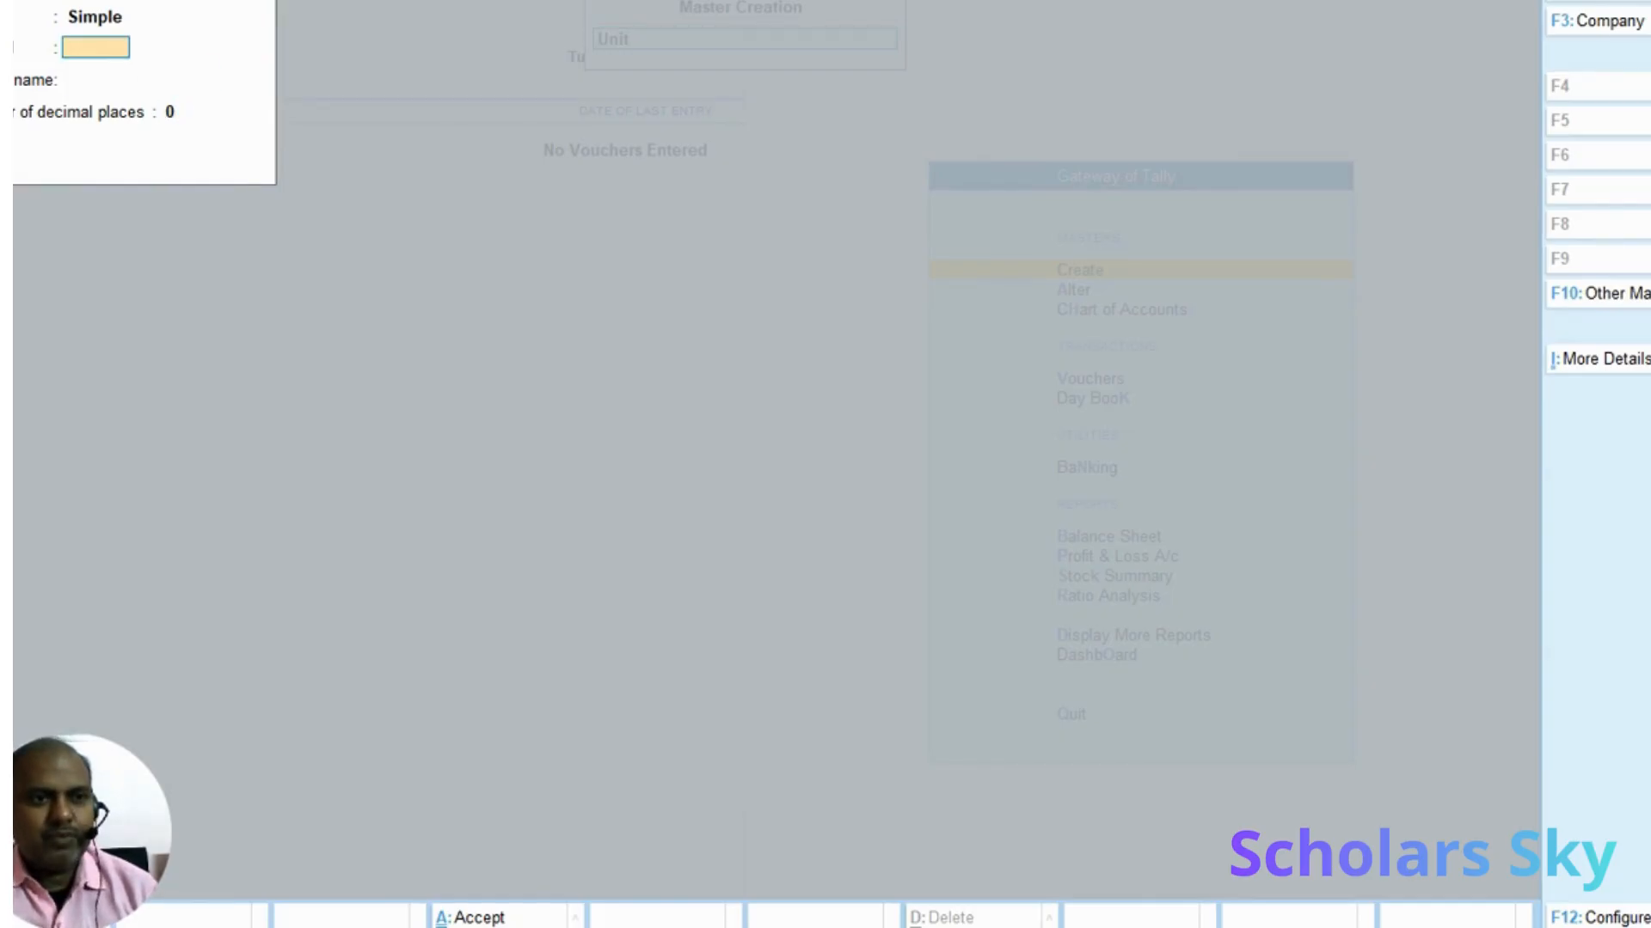
Create a stock item named Monitor under Primary with pcs as its unit and no opening balance
{"action": "key", "text": "Escape"}
{"action": "key", "text": "Up"}
{"action": "key", "text": "Return"}
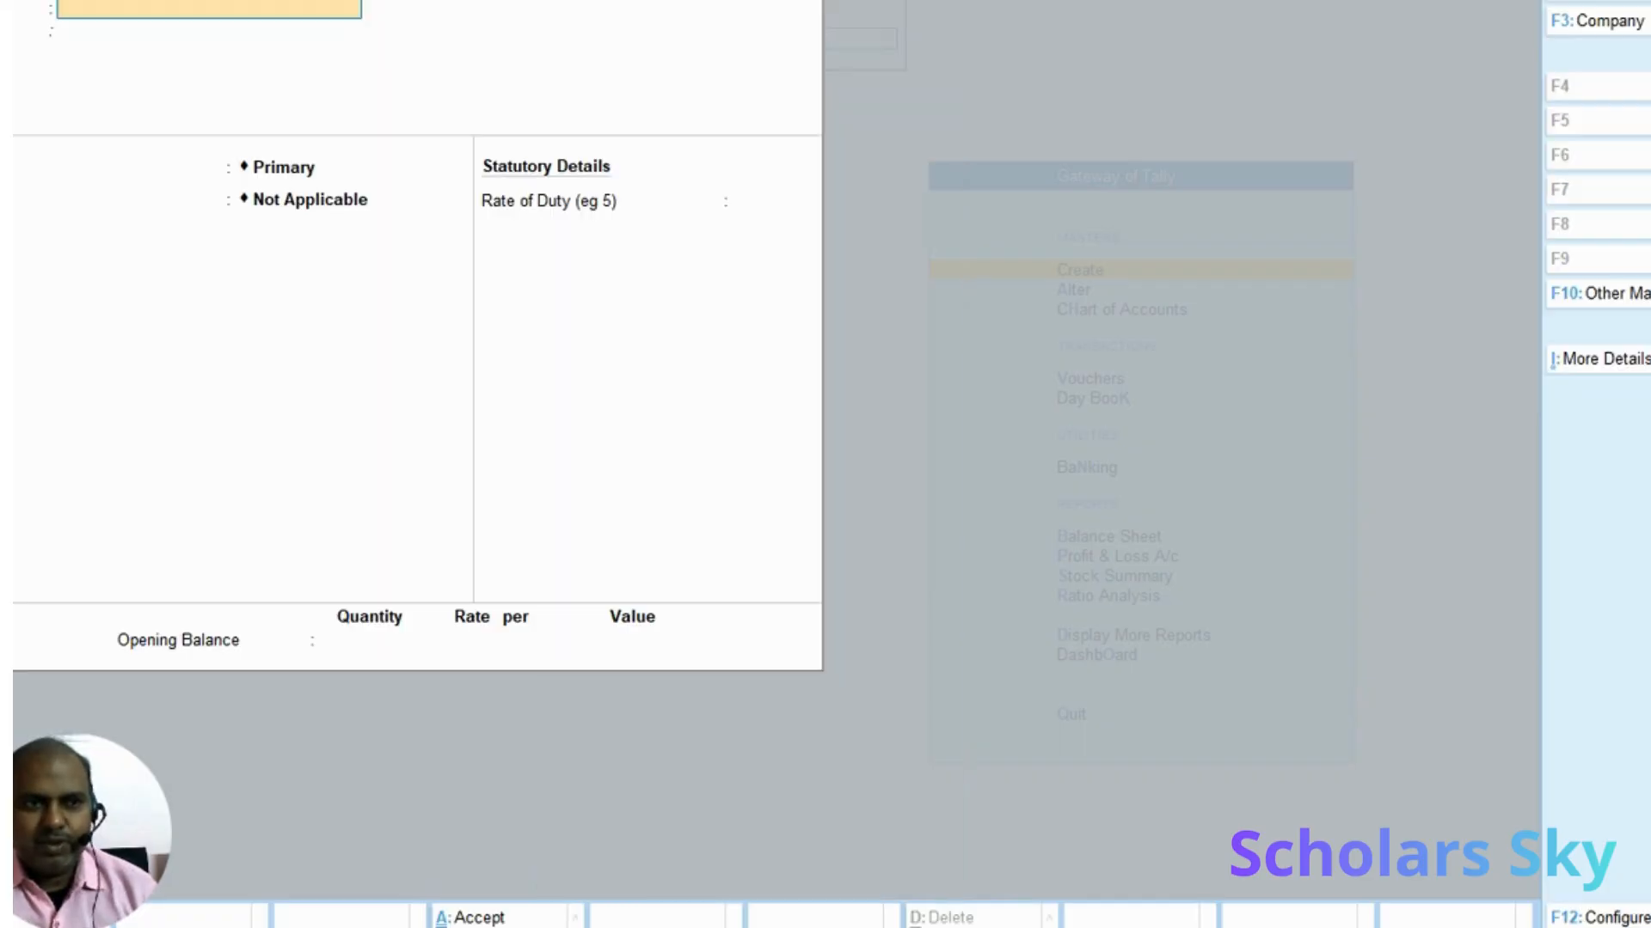
{"action": "type", "text": "Moni"}
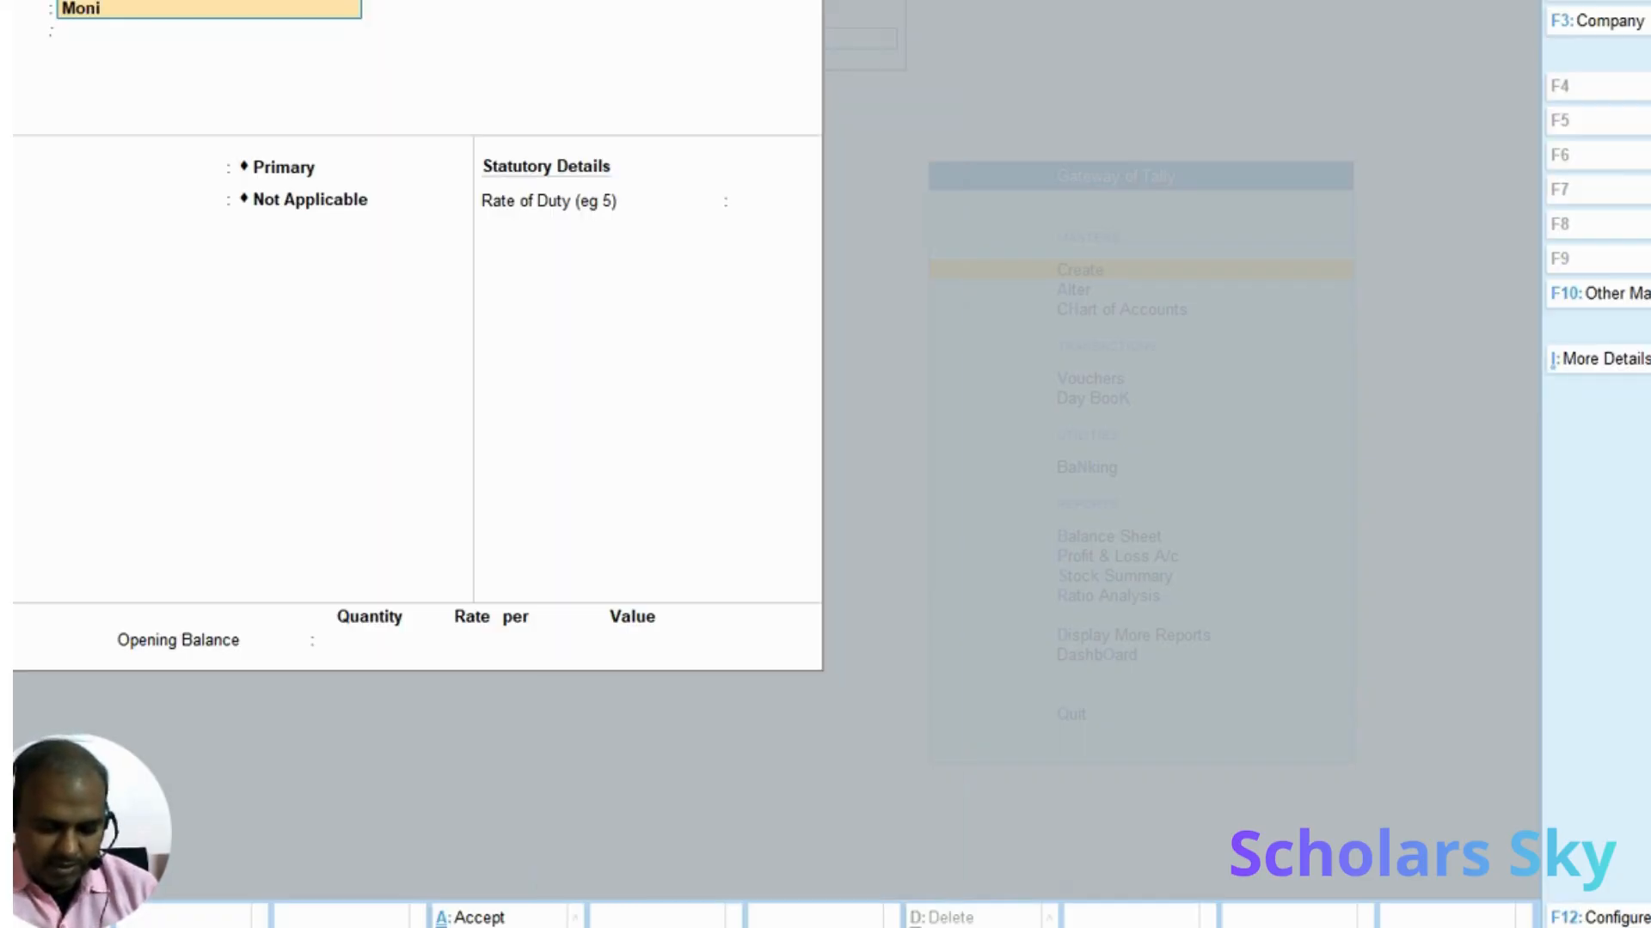
{"action": "type", "text": "tor"}
{"action": "key", "text": "Return"}
{"action": "key", "text": "Return"}
{"action": "key", "text": "Return"}
{"action": "key", "text": "Return"}
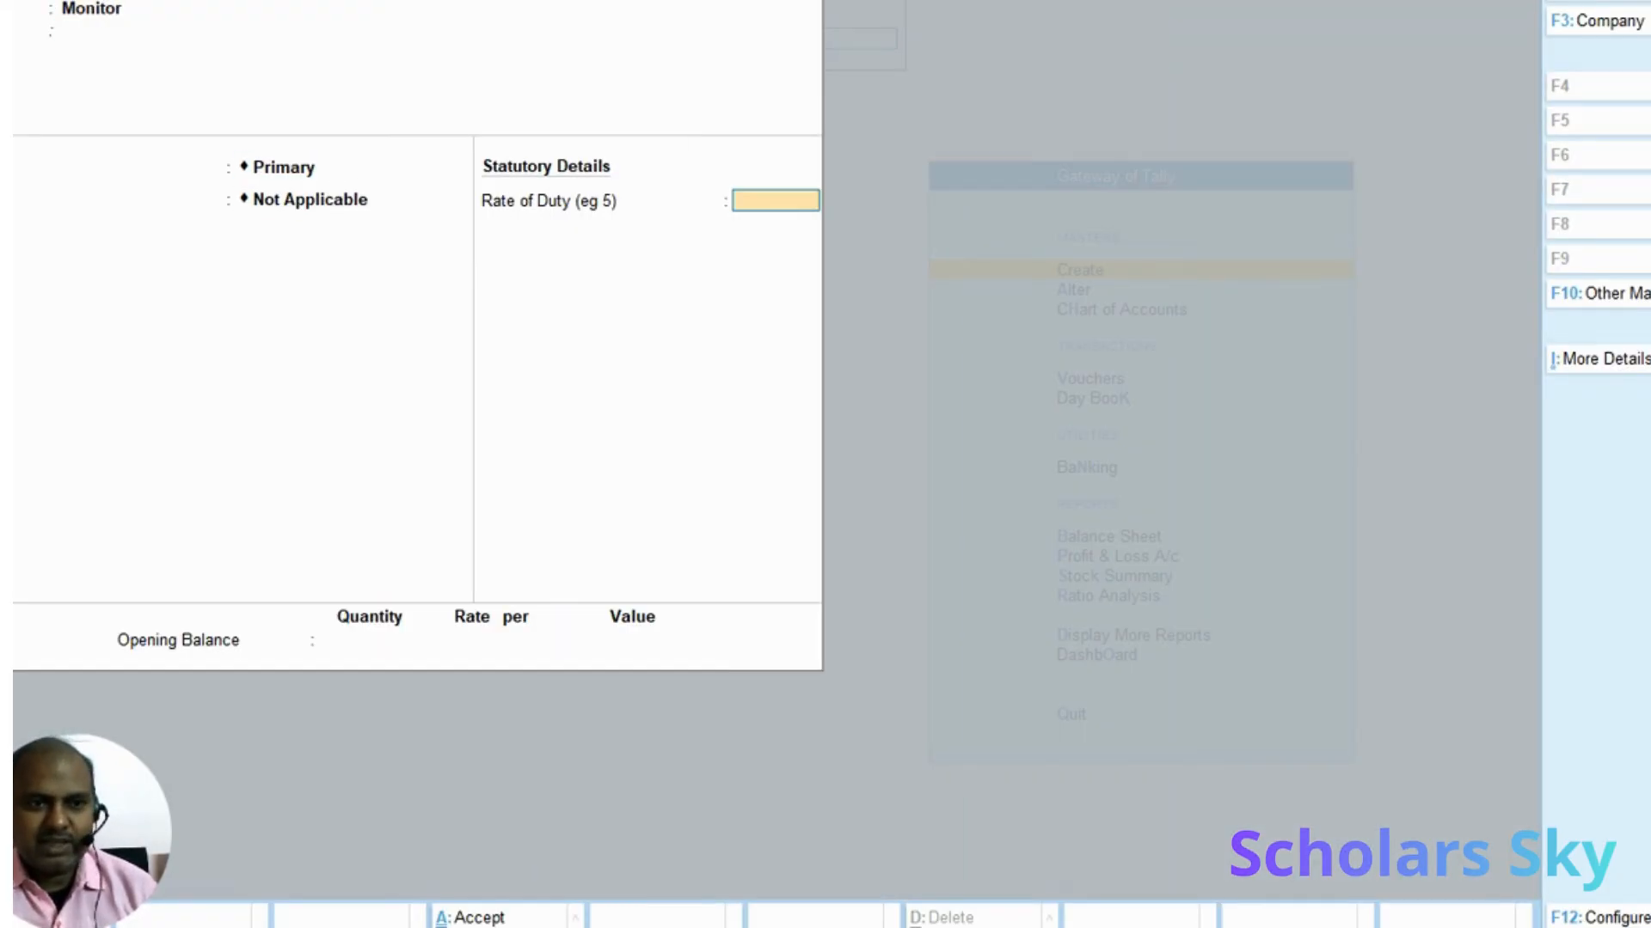
{"action": "key", "text": "BackSpace"}
{"action": "key", "text": "Down"}
{"action": "key", "text": "Return"}
{"action": "key", "text": "Return"}
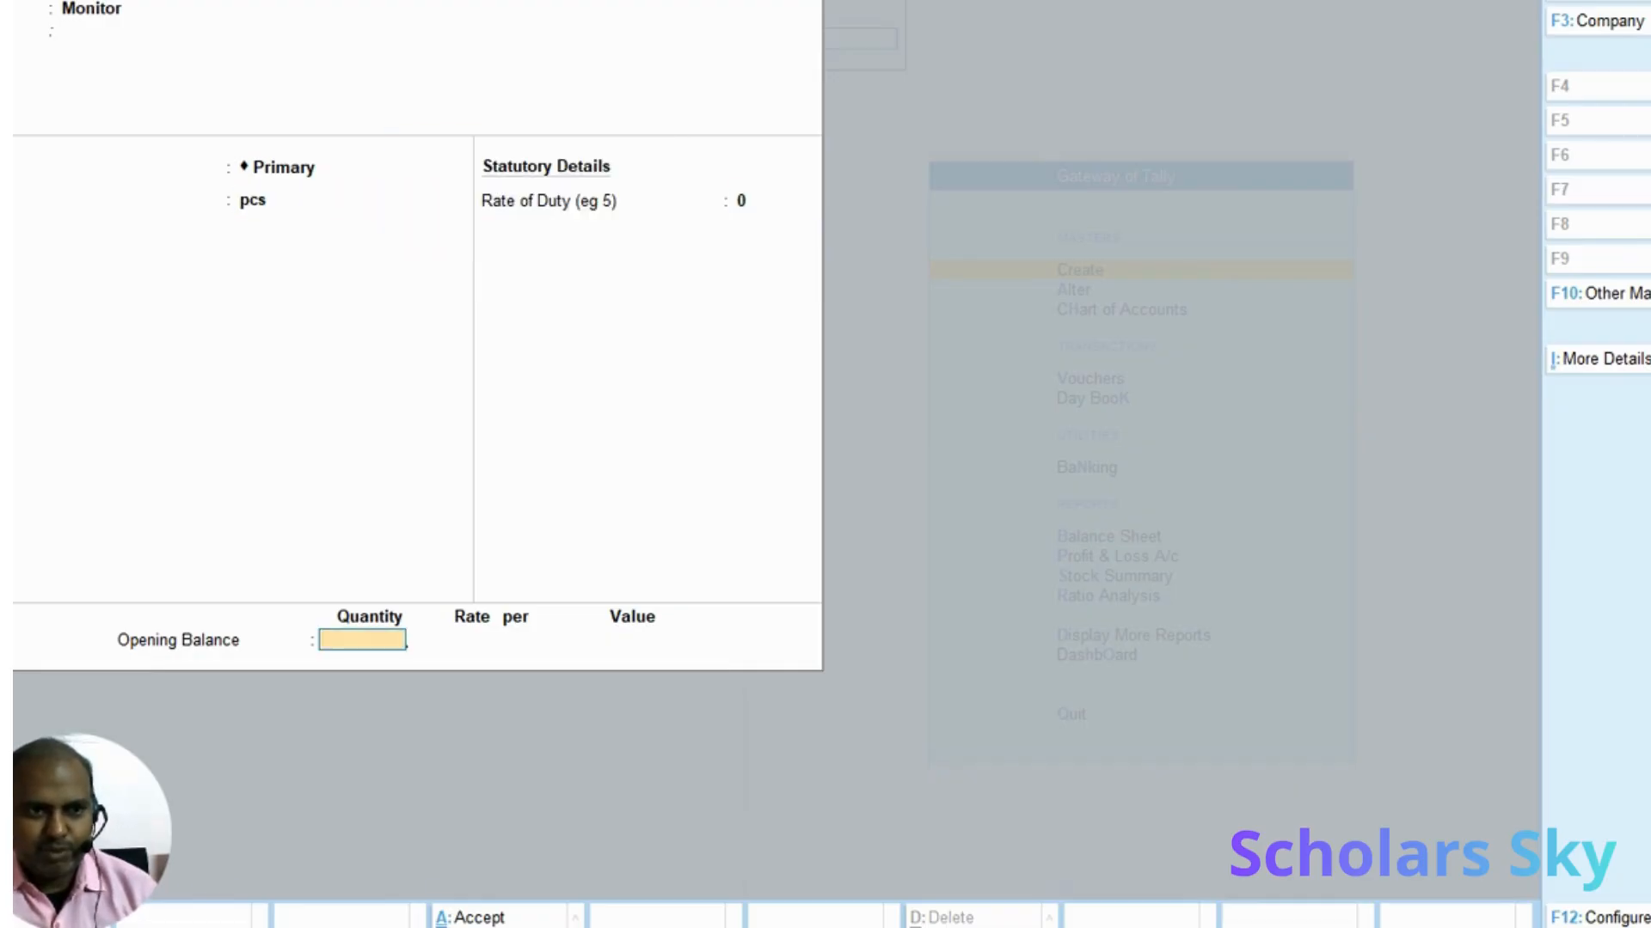
{"action": "key", "text": "Return"}
{"action": "key", "text": "Return"}
Leave master creation without quitting the program and open a new Purchase voucher
{"action": "key", "text": "Escape"}
{"action": "key", "text": "Escape"}
{"action": "key", "text": "Escape"}
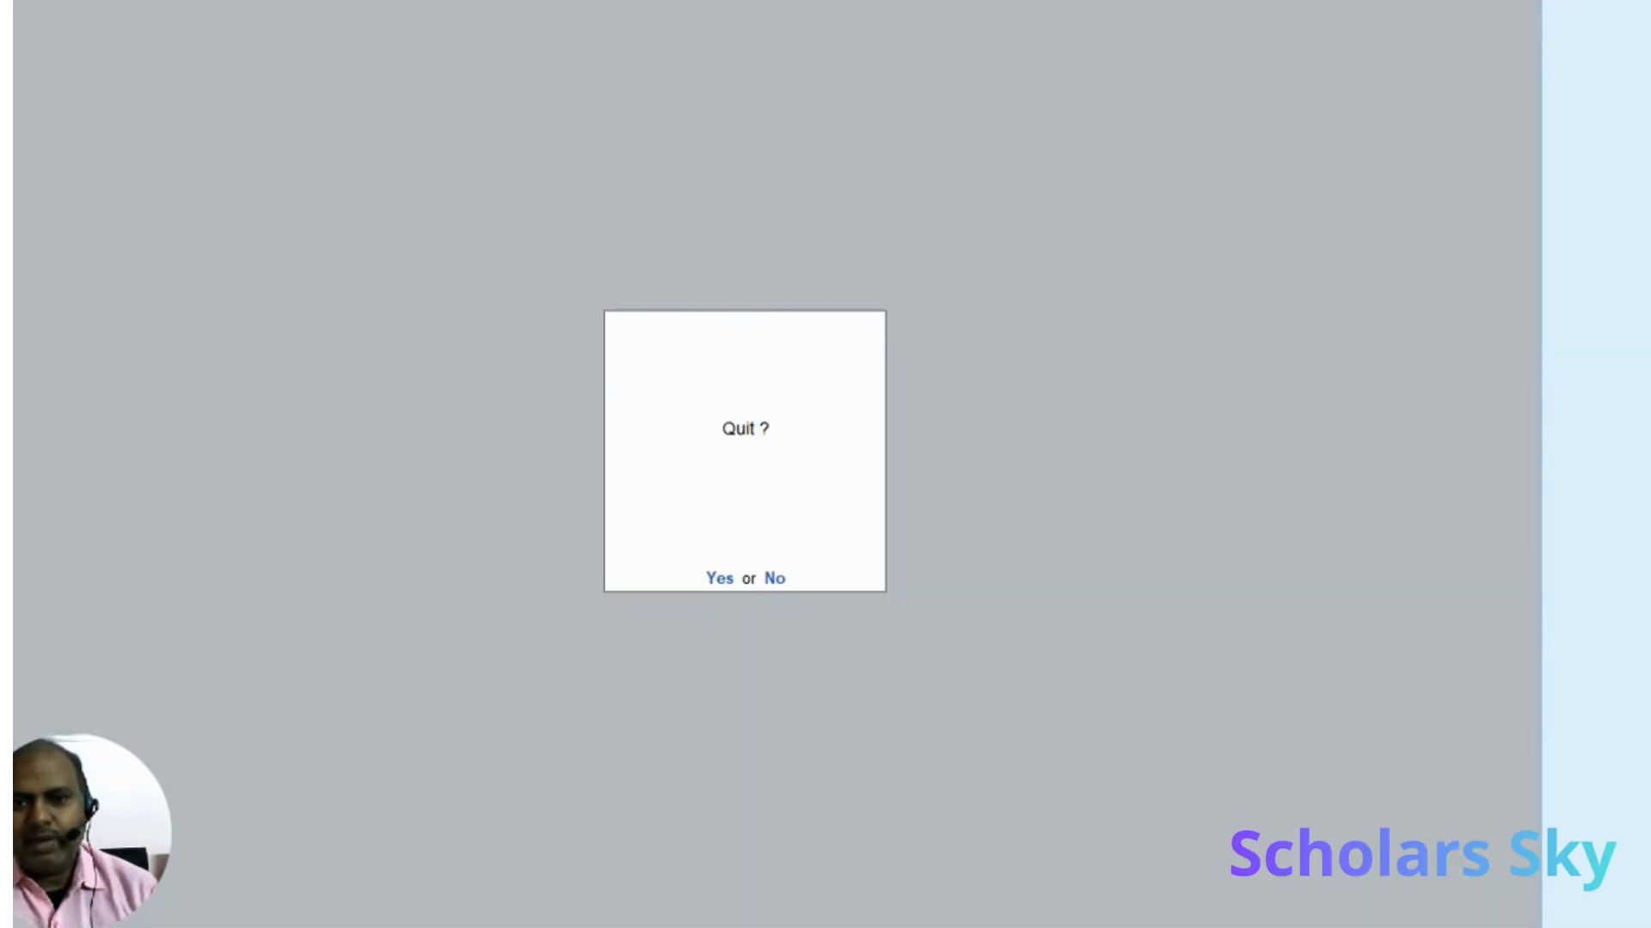
{"action": "key", "text": "n"}
{"action": "key", "text": "Down"}
{"action": "key", "text": "Down"}
{"action": "key", "text": "Down"}
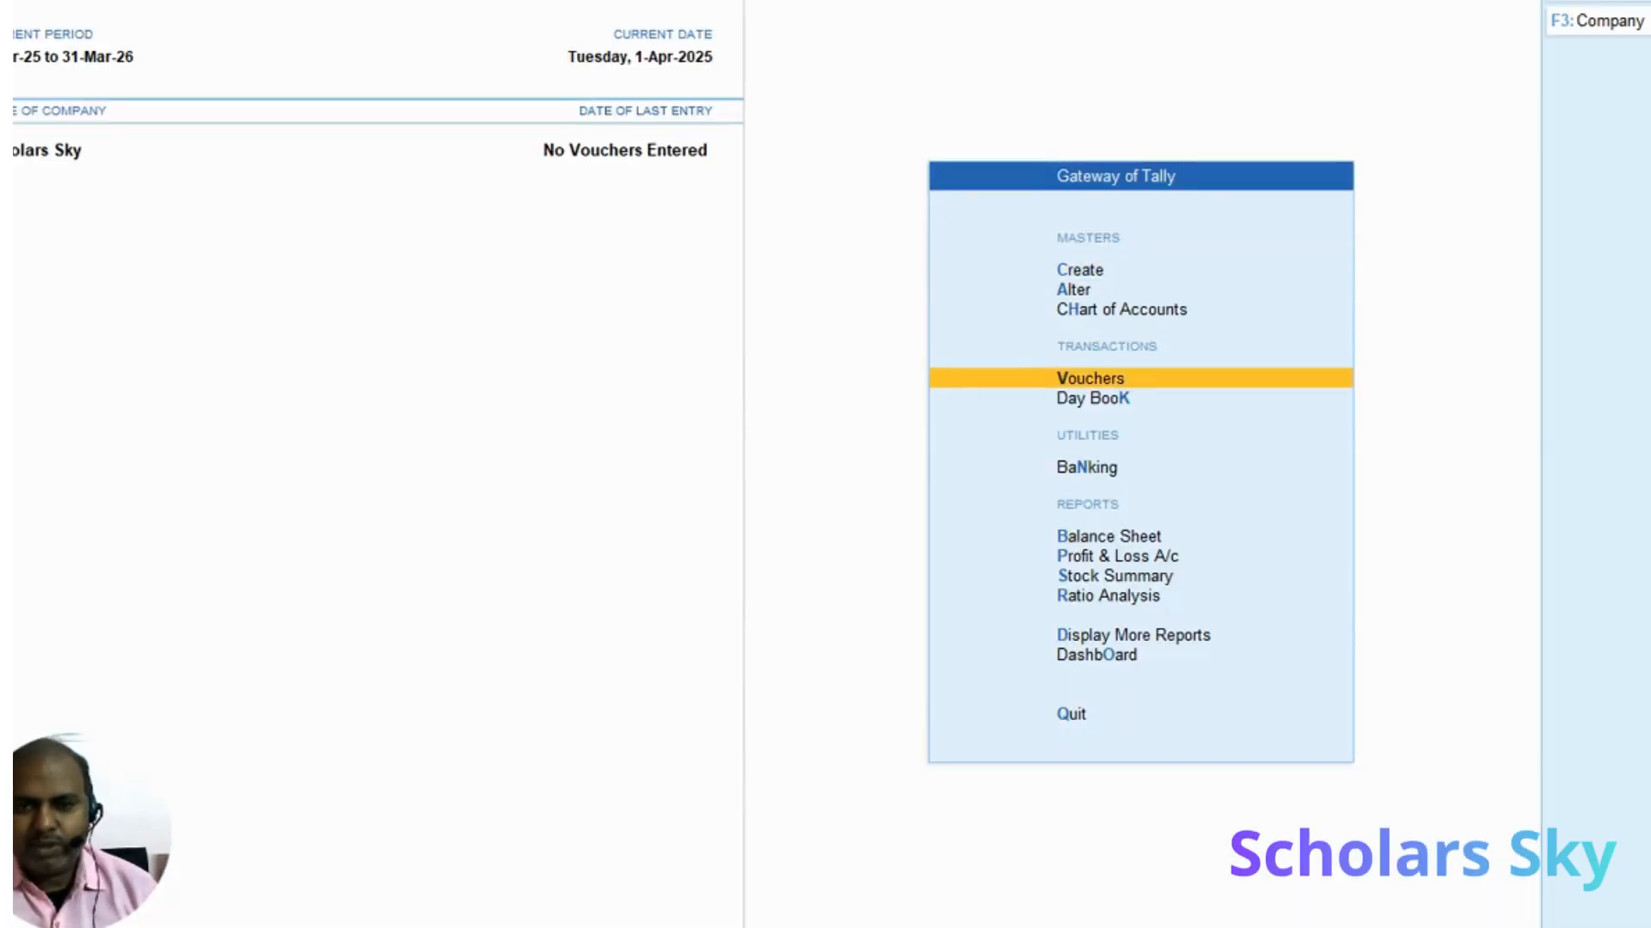
{"action": "key", "text": "Return"}
{"action": "key", "text": "F9"}
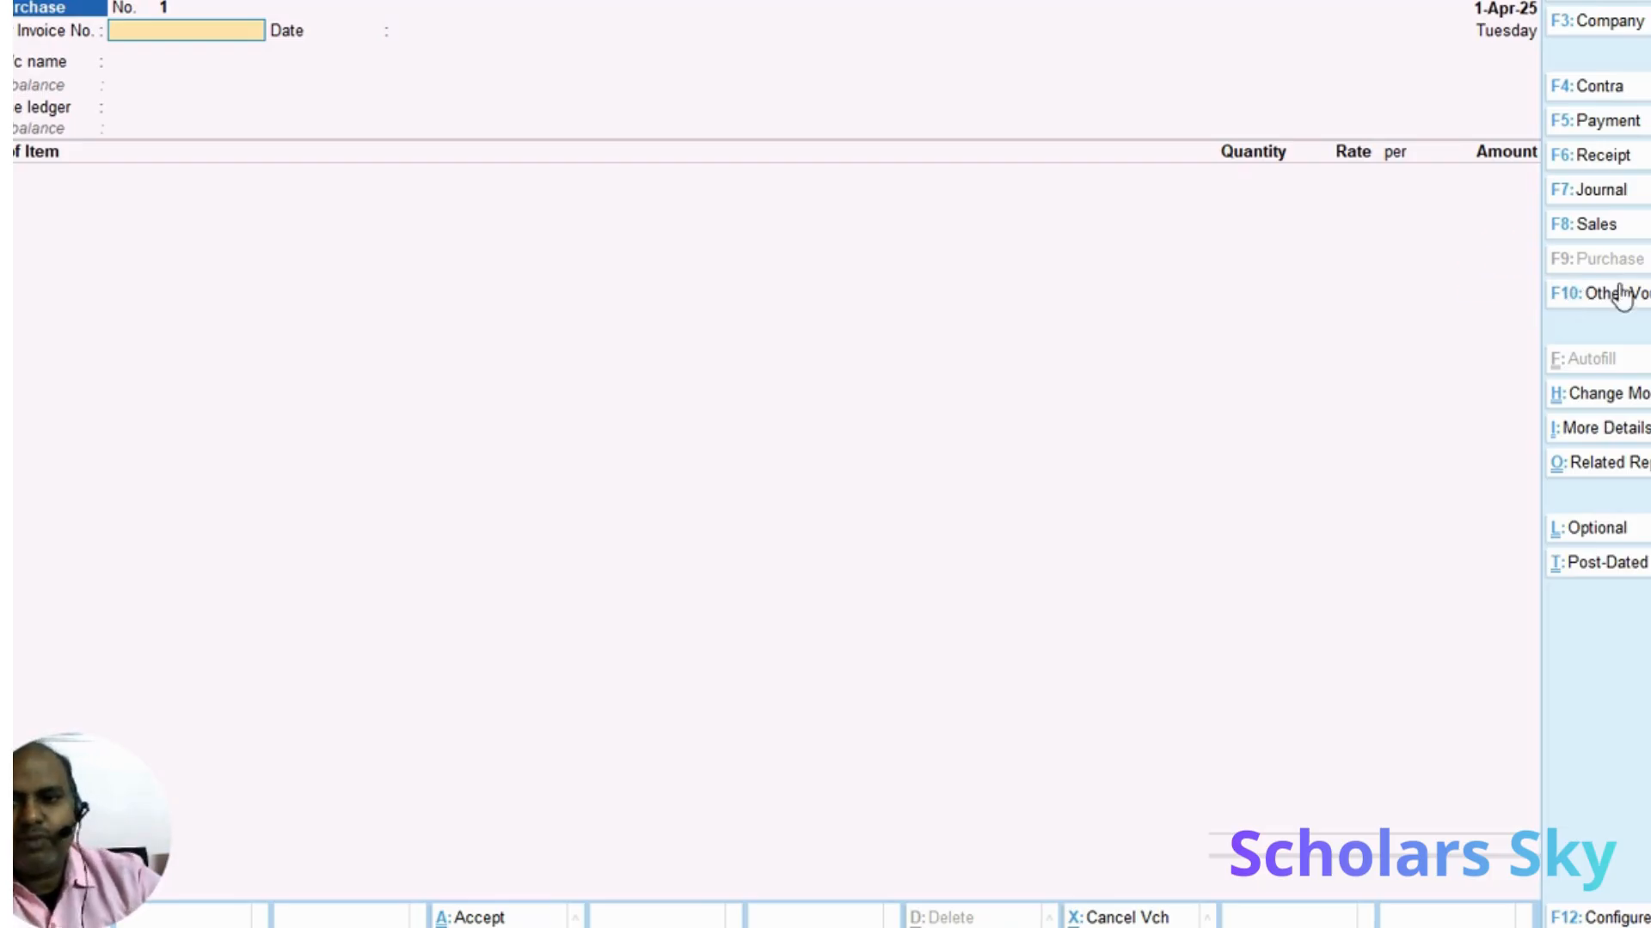
Open the list of other voucher types and show the inactive ones
{"action": "left_click", "coordinate": [1638, 256]}
{"action": "left_click", "coordinate": [1571, 275]}
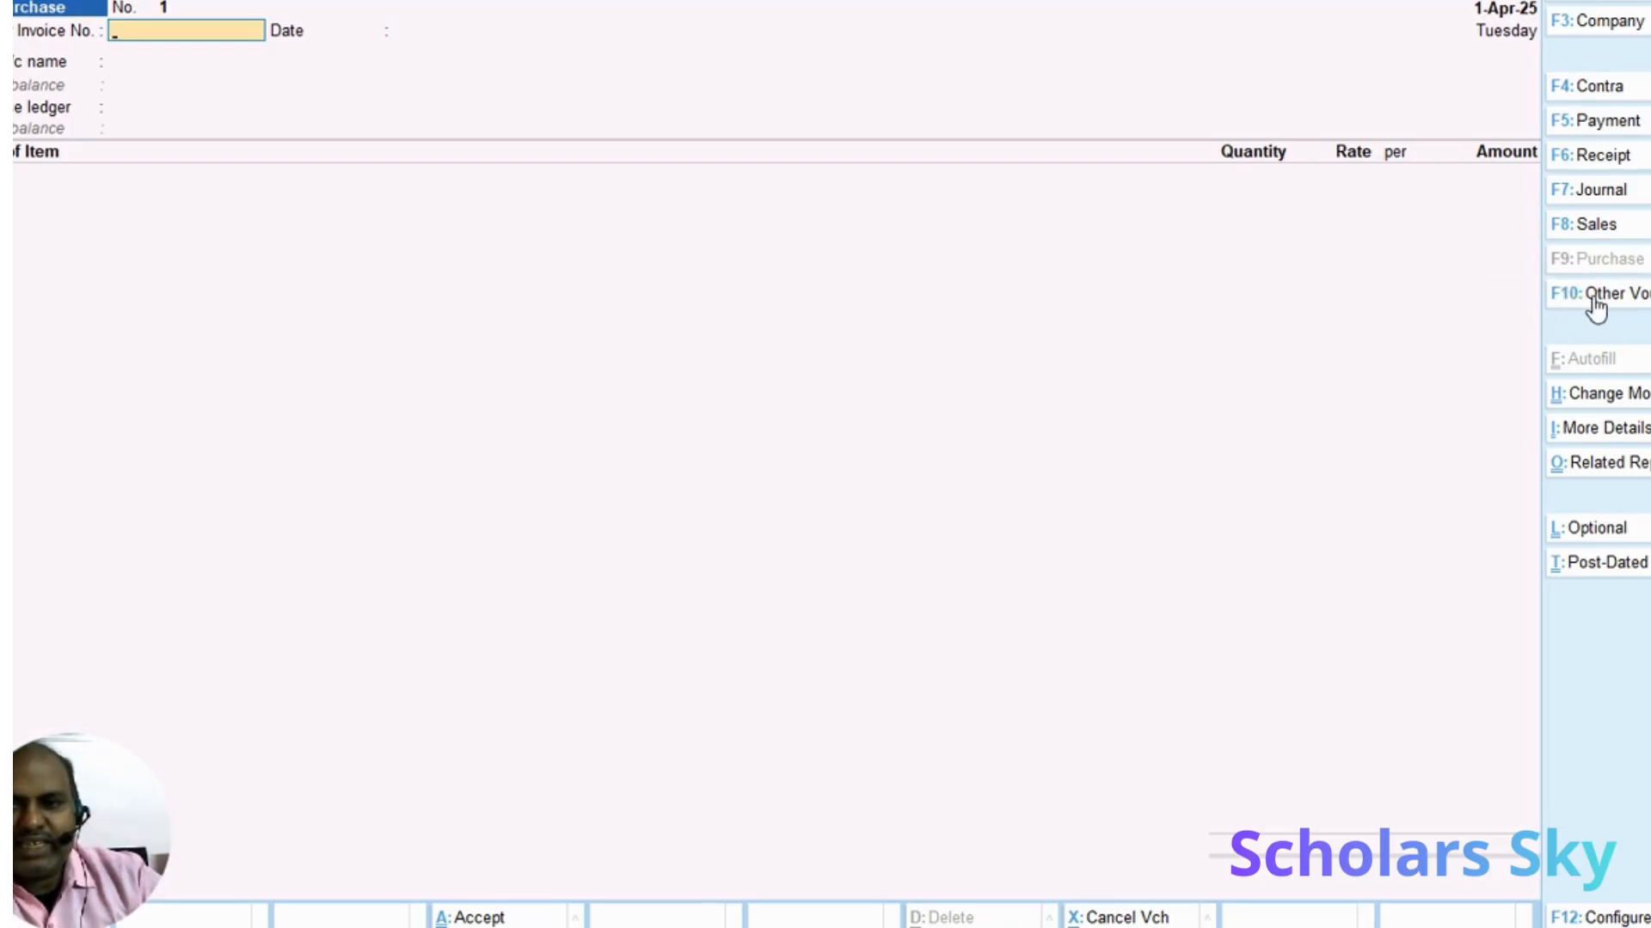
{"action": "left_click", "coordinate": [1595, 301]}
{"action": "key", "text": "Up"}
{"action": "key", "text": "Up"}
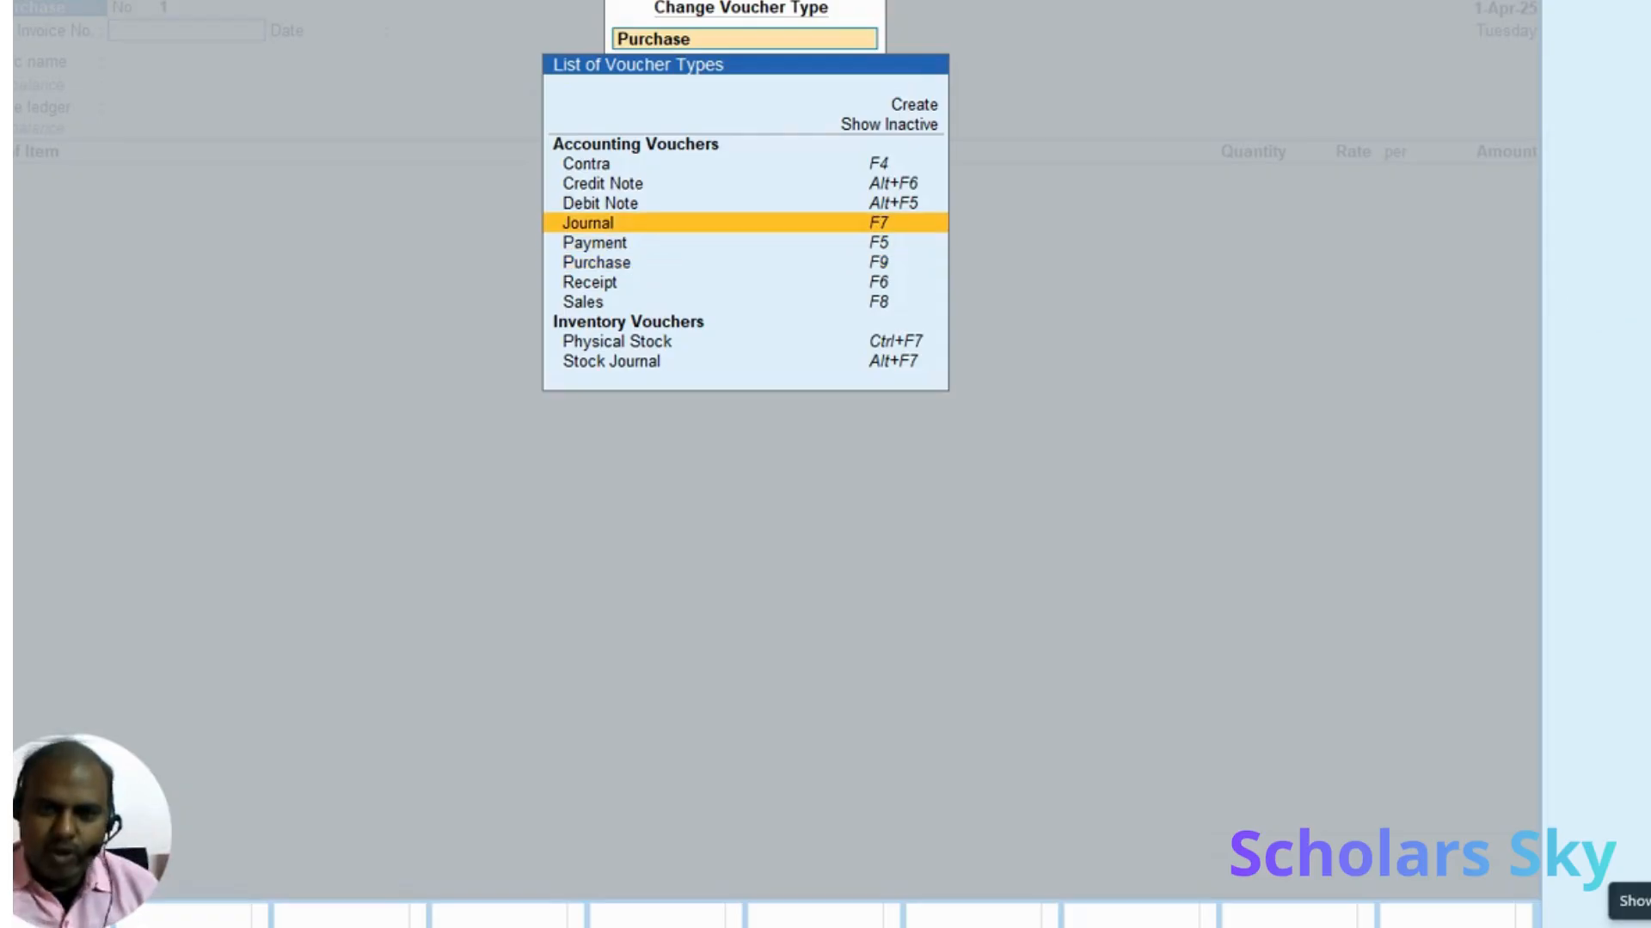
{"action": "key", "text": "Up"}
{"action": "key", "text": "Up"}
{"action": "key", "text": "Up"}
{"action": "key", "text": "Up"}
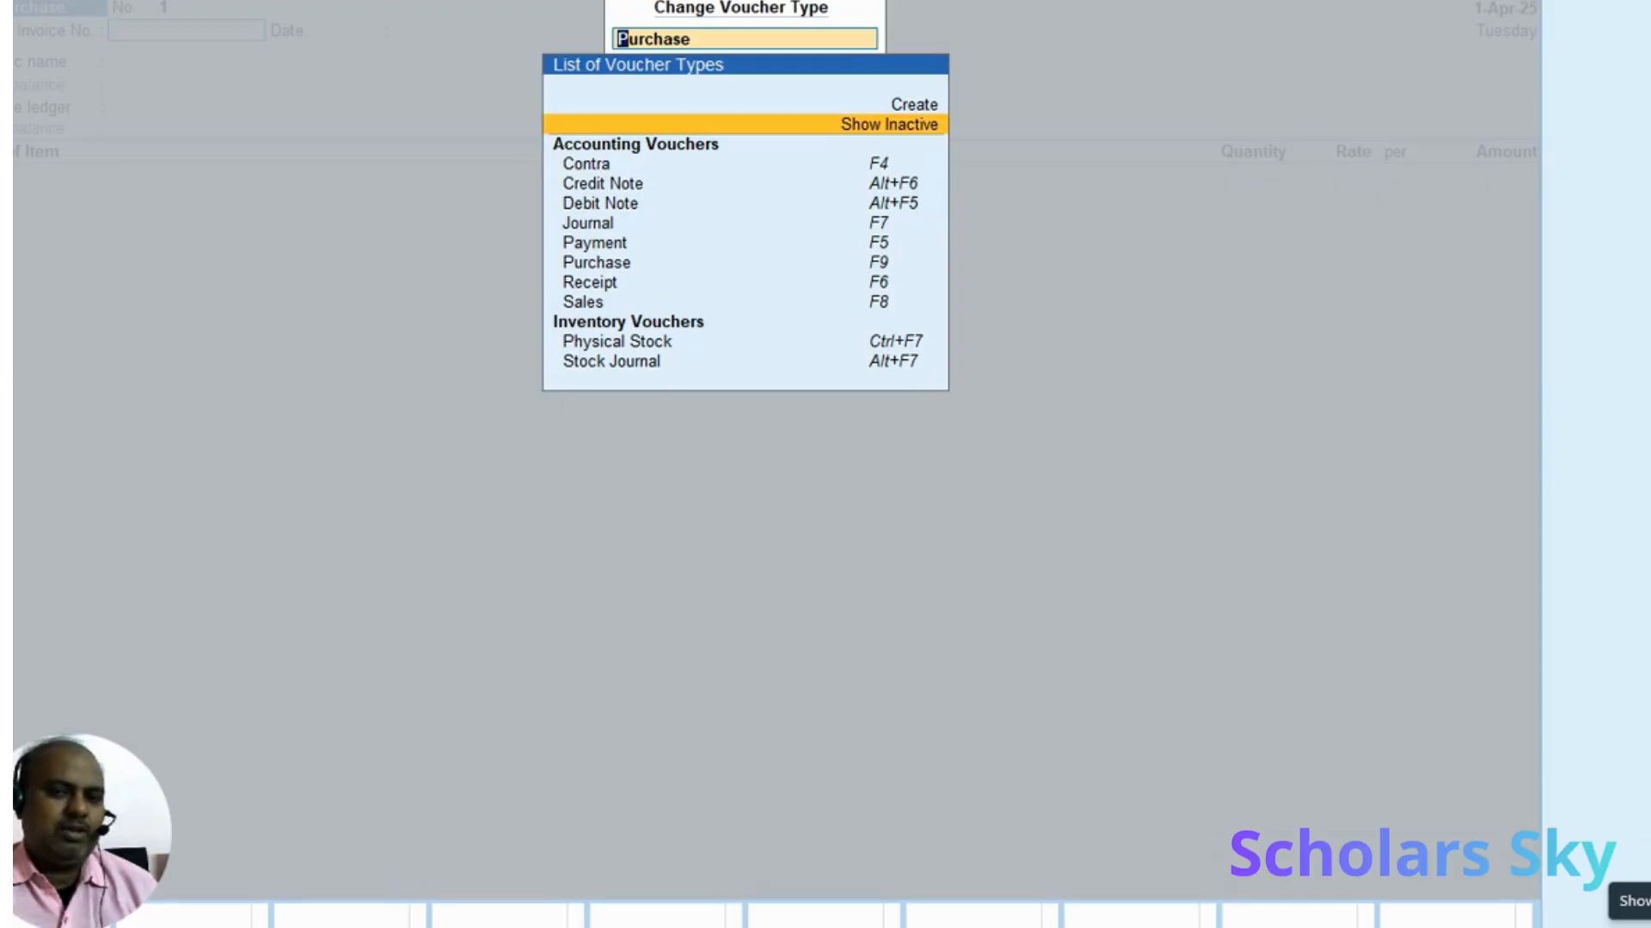
{"action": "key", "text": "Return"}
Choose the Purchase Order voucher type from the order vouchers and activate it
{"action": "key", "text": "Down"}
{"action": "key", "text": "Down"}
{"action": "key", "text": "Down"}
{"action": "key", "text": "Down"}
{"action": "key", "text": "Down"}
{"action": "key", "text": "Down"}
{"action": "key", "text": "Down"}
{"action": "key", "text": "Down"}
{"action": "key", "text": "Down"}
{"action": "key", "text": "Down"}
{"action": "key", "text": "Down"}
{"action": "key", "text": "Down"}
{"action": "key", "text": "Down"}
{"action": "key", "text": "Down"}
{"action": "key", "text": "Down"}
{"action": "key", "text": "Down"}
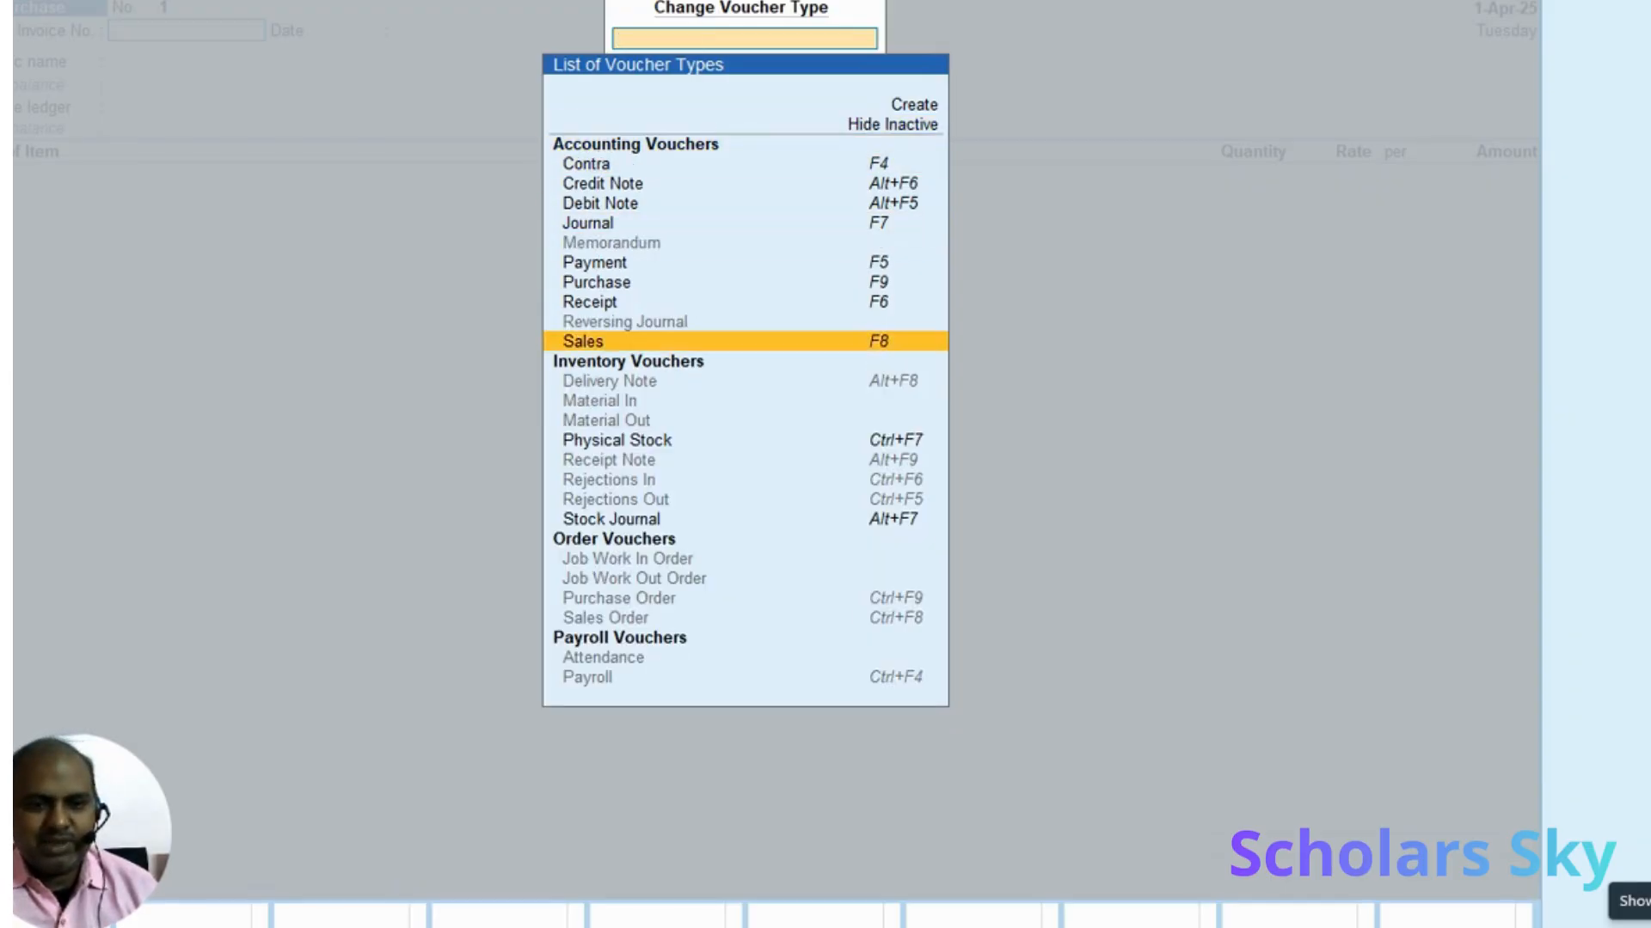
{"action": "key", "text": "Up"}
{"action": "key", "text": "Up"}
{"action": "key", "text": "Down"}
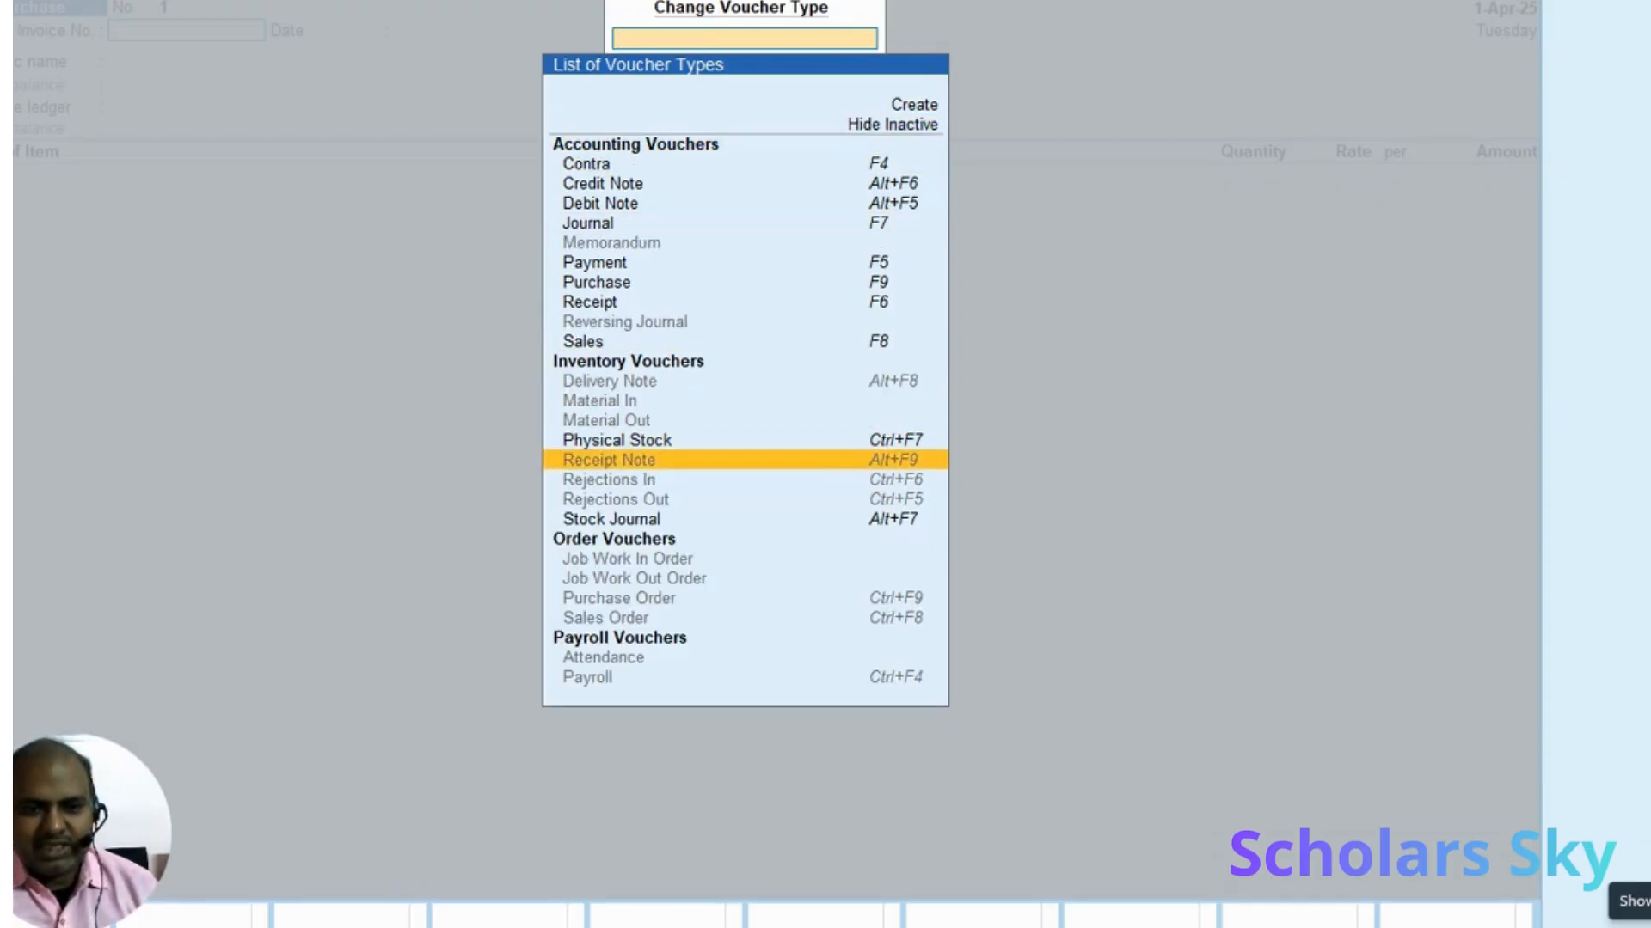
{"action": "key", "text": "Down"}
{"action": "key", "text": "Down"}
{"action": "key", "text": "Down"}
{"action": "key", "text": "Down"}
{"action": "key", "text": "Down"}
{"action": "key", "text": "Down"}
{"action": "key", "text": "Return"}
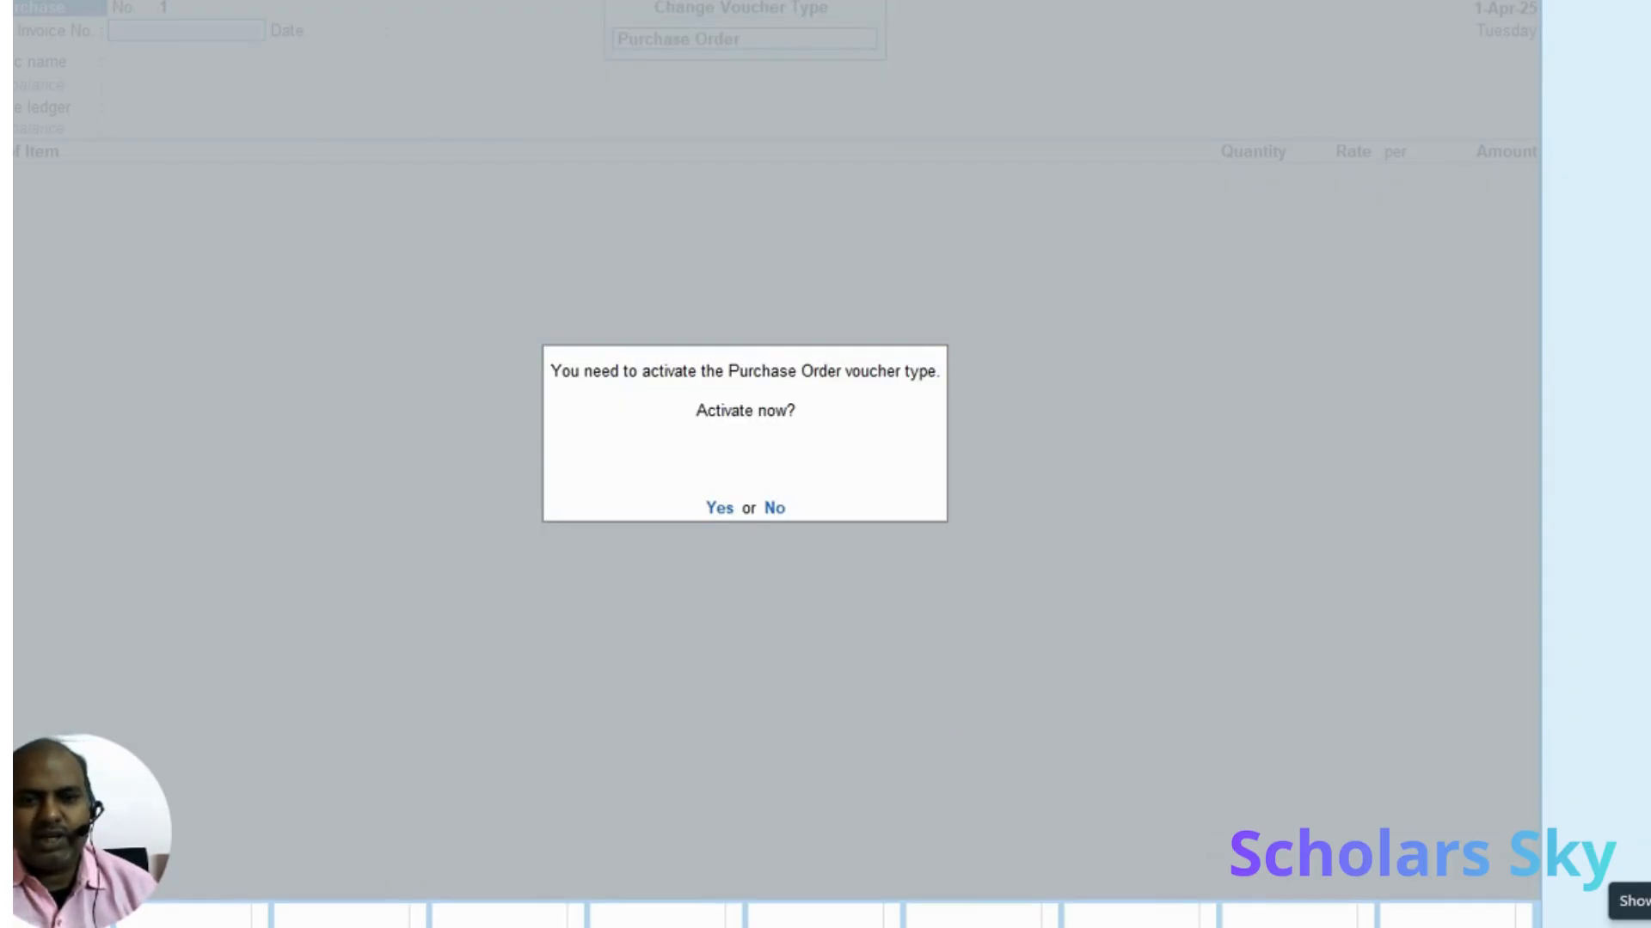
{"action": "key", "text": "y"}
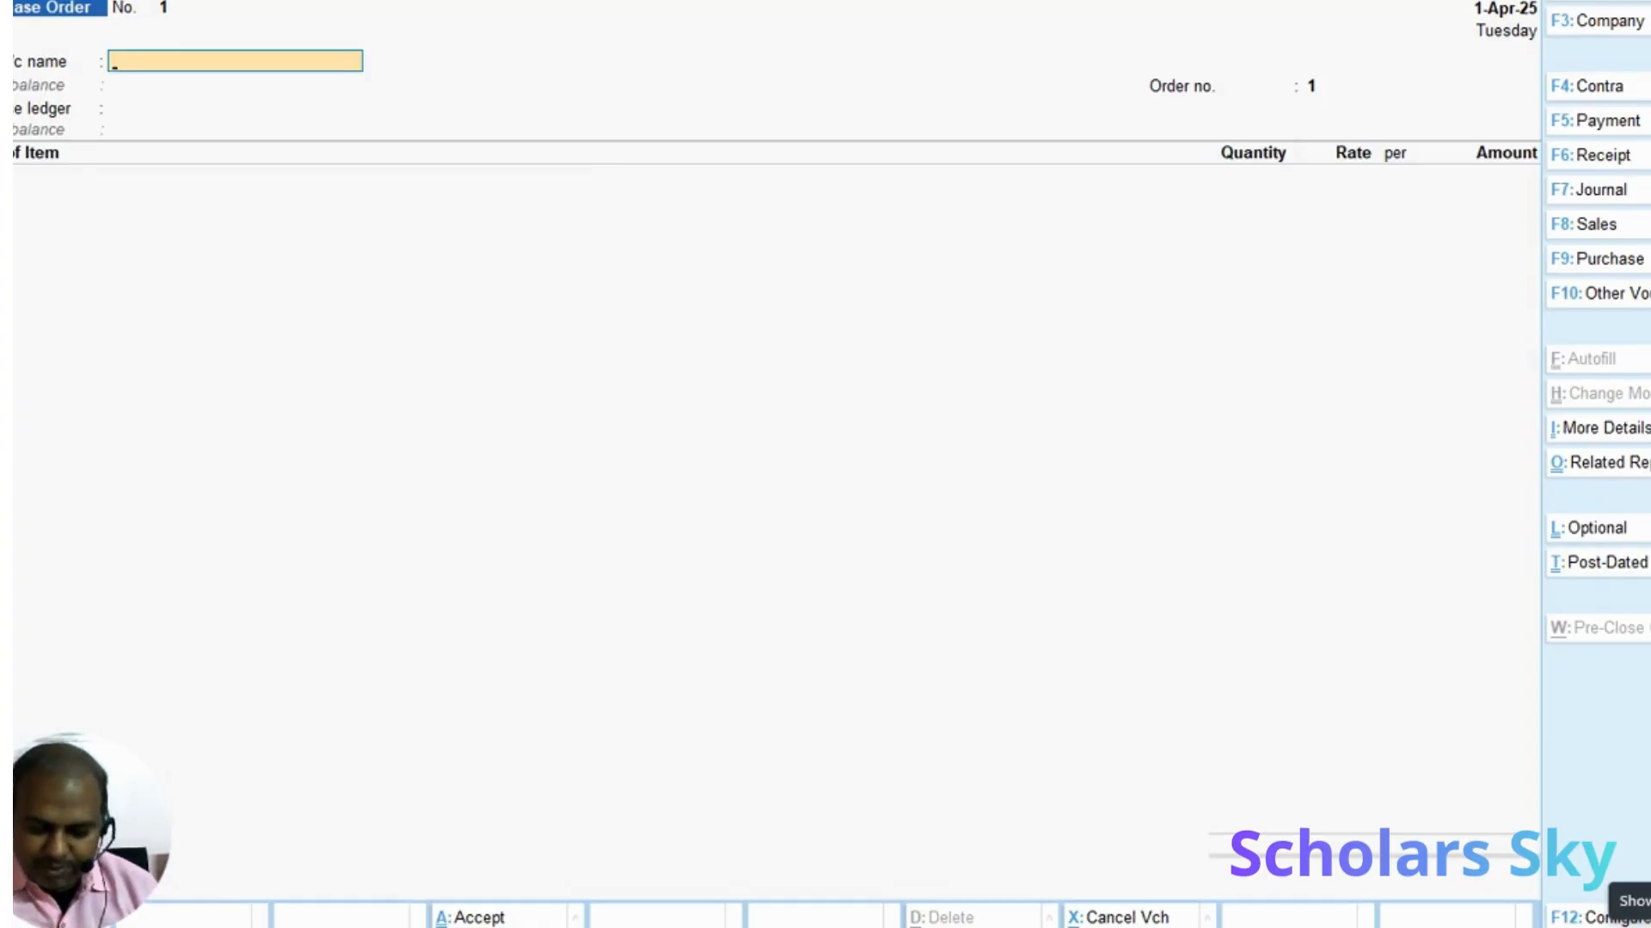
Reopen the voucher type list from the purchase order and show the inactive types
{"action": "key", "text": "F10"}
{"action": "key", "text": "Up"}
{"action": "key", "text": "Up"}
{"action": "key", "text": "Up"}
{"action": "key", "text": "Up"}
{"action": "key", "text": "Up"}
{"action": "key", "text": "Up"}
{"action": "key", "text": "Up"}
{"action": "key", "text": "Up"}
{"action": "key", "text": "Up"}
{"action": "key", "text": "Up"}
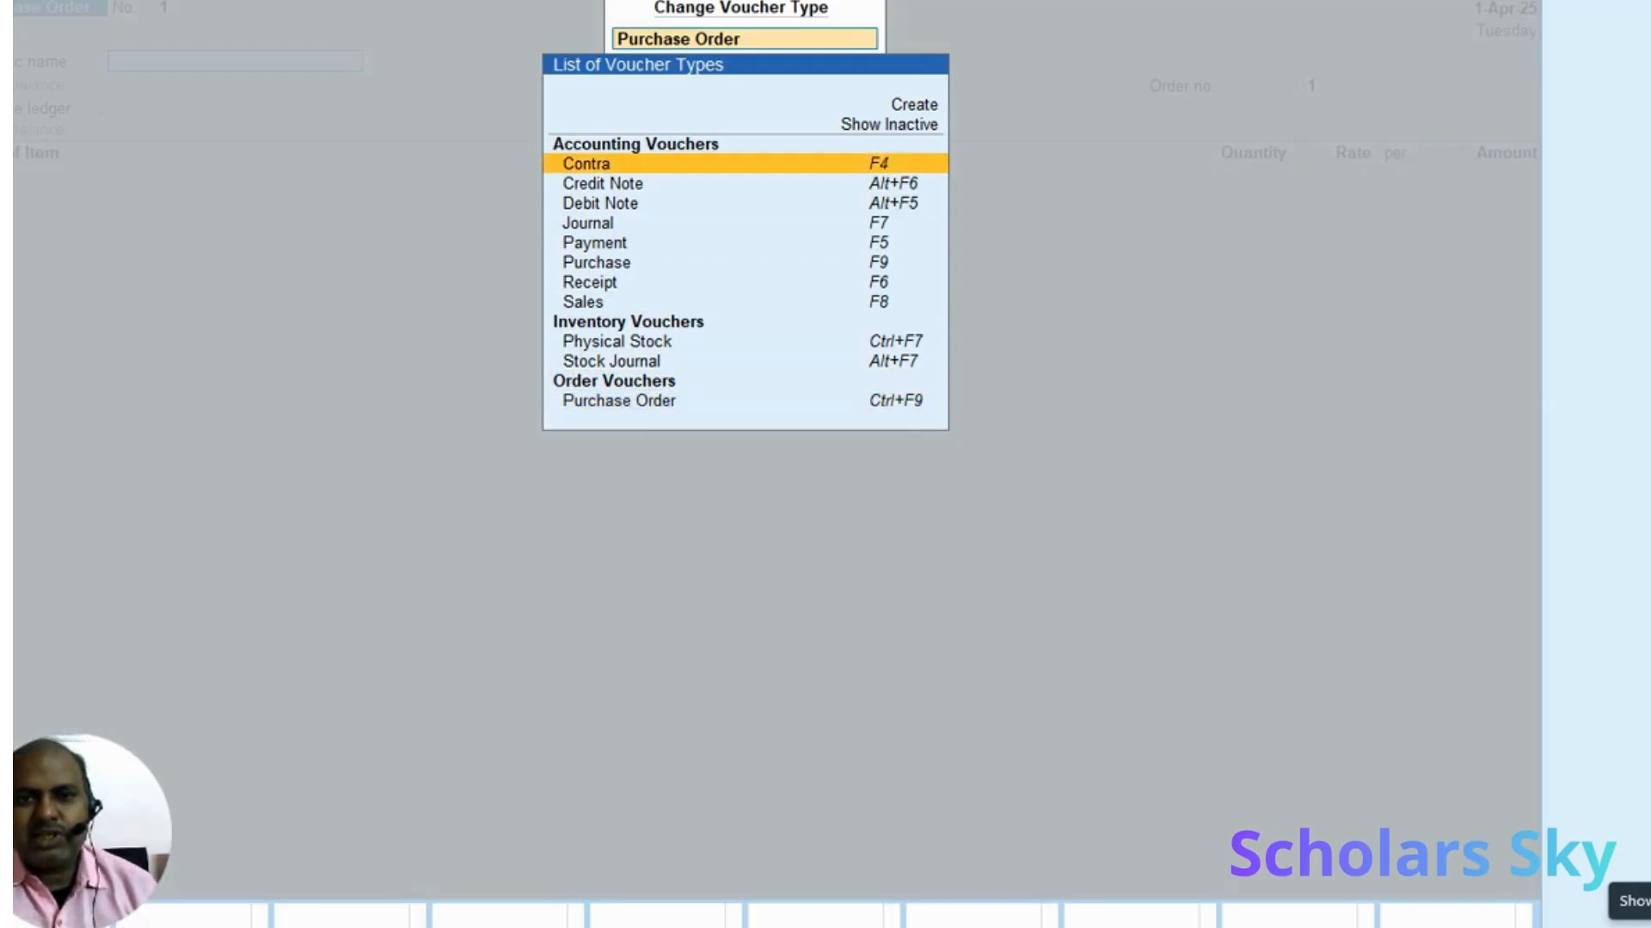
{"action": "key", "text": "Up"}
{"action": "key", "text": "Return"}
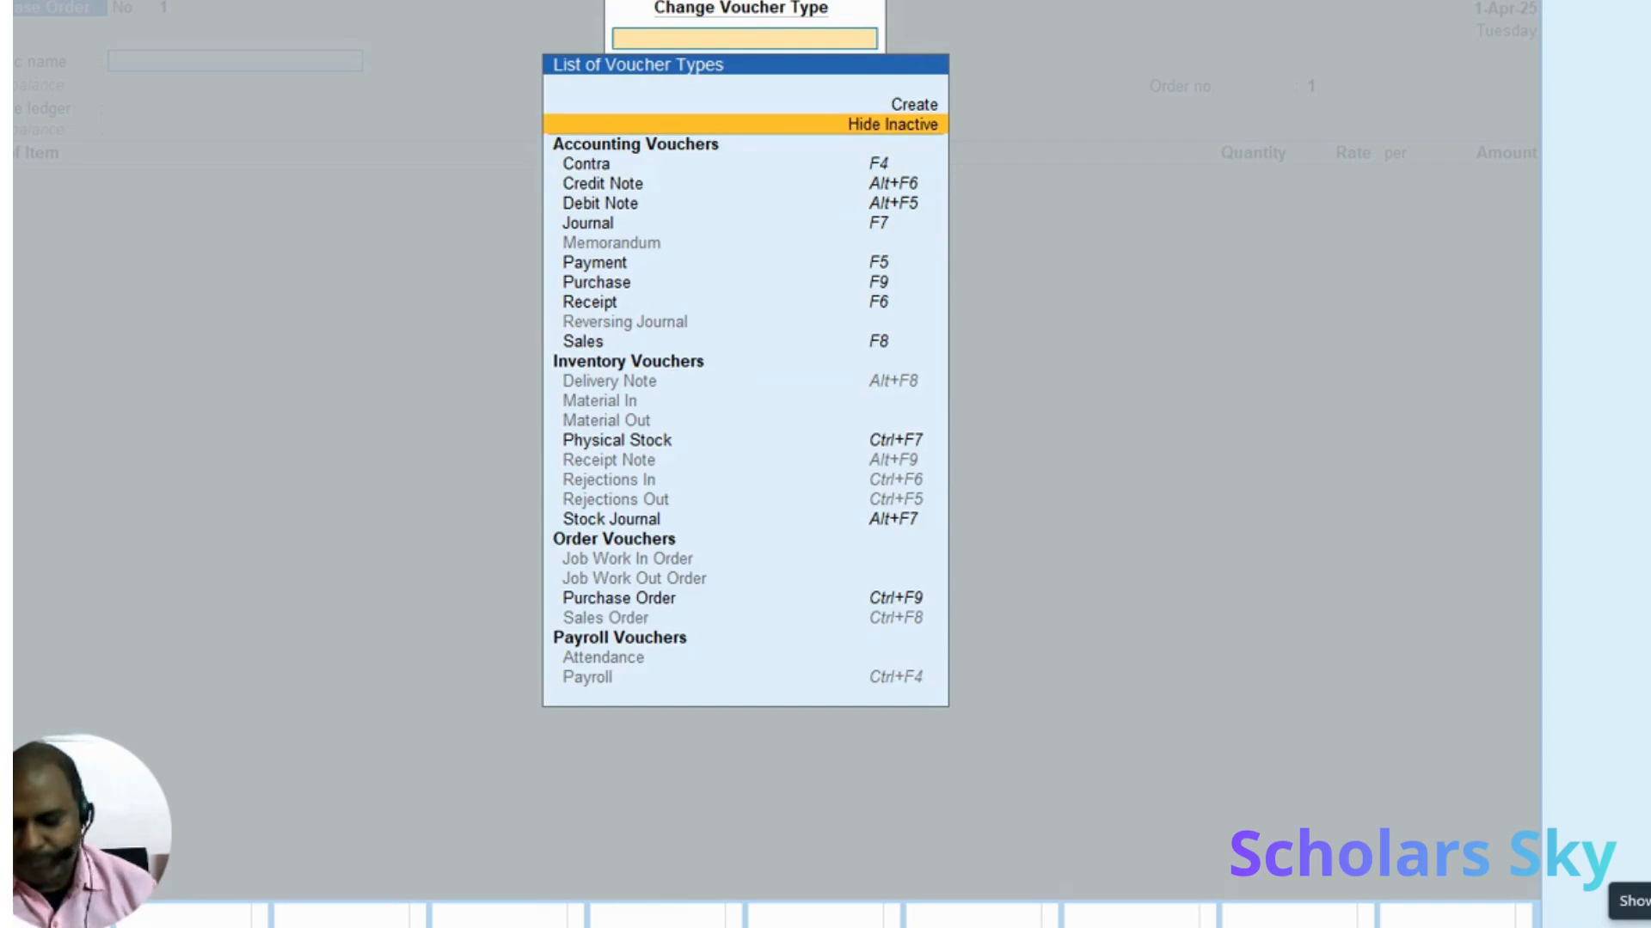
Choose the inactive Sales Order voucher type from the order vouchers and activate it
{"action": "key", "text": "Down"}
{"action": "key", "text": "Down"}
{"action": "key", "text": "Down"}
{"action": "key", "text": "Down"}
{"action": "key", "text": "Down"}
{"action": "key", "text": "Down"}
{"action": "key", "text": "Down"}
{"action": "key", "text": "Down"}
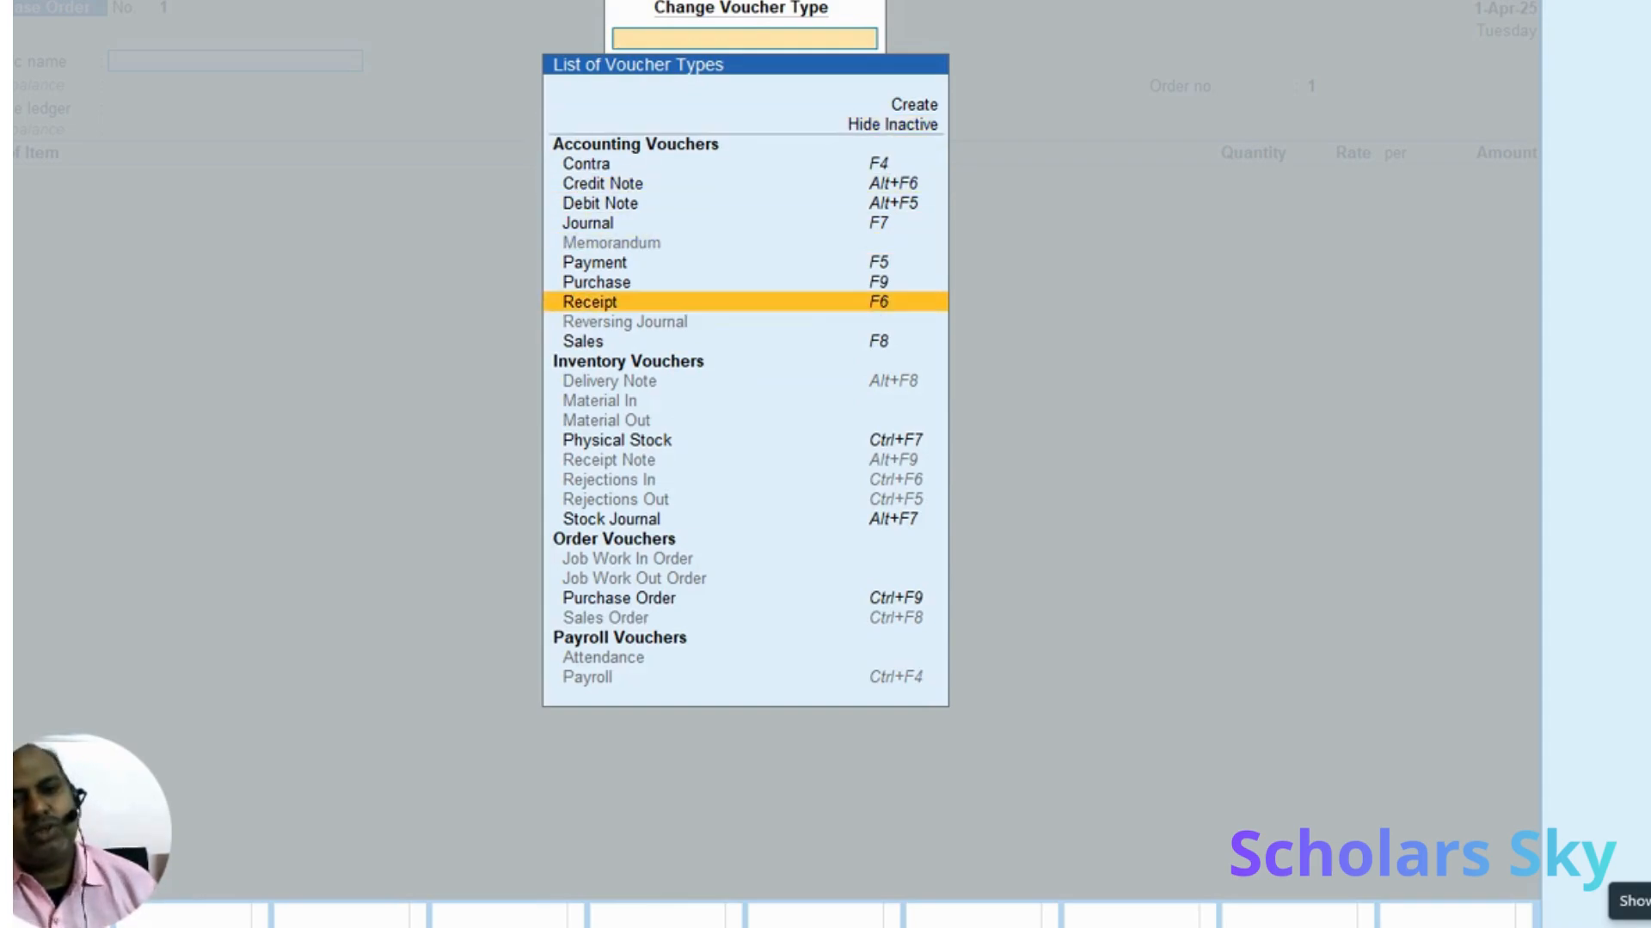
{"action": "key", "text": "Down"}
{"action": "key", "text": "Down"}
{"action": "key", "text": "Down"}
{"action": "key", "text": "Down"}
{"action": "key", "text": "Down"}
{"action": "key", "text": "Down"}
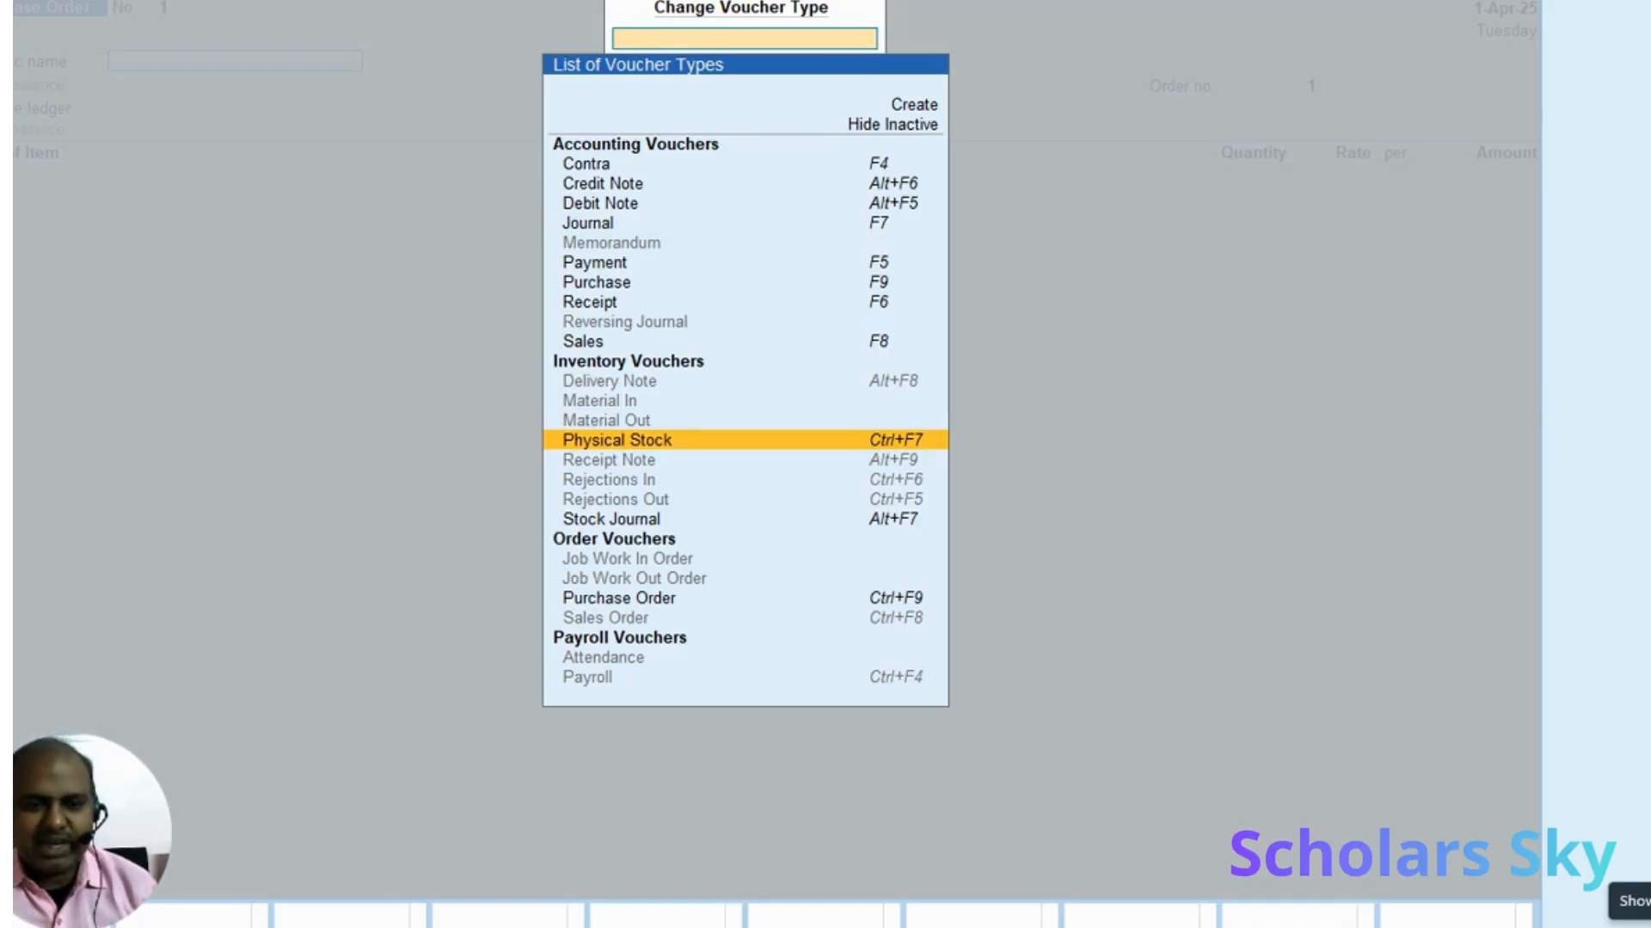
{"action": "key", "text": "Down"}
{"action": "key", "text": "Down"}
{"action": "key", "text": "Down"}
{"action": "key", "text": "Down"}
{"action": "key", "text": "Down"}
{"action": "key", "text": "Down"}
{"action": "key", "text": "Down"}
{"action": "key", "text": "Down"}
{"action": "key", "text": "Down"}
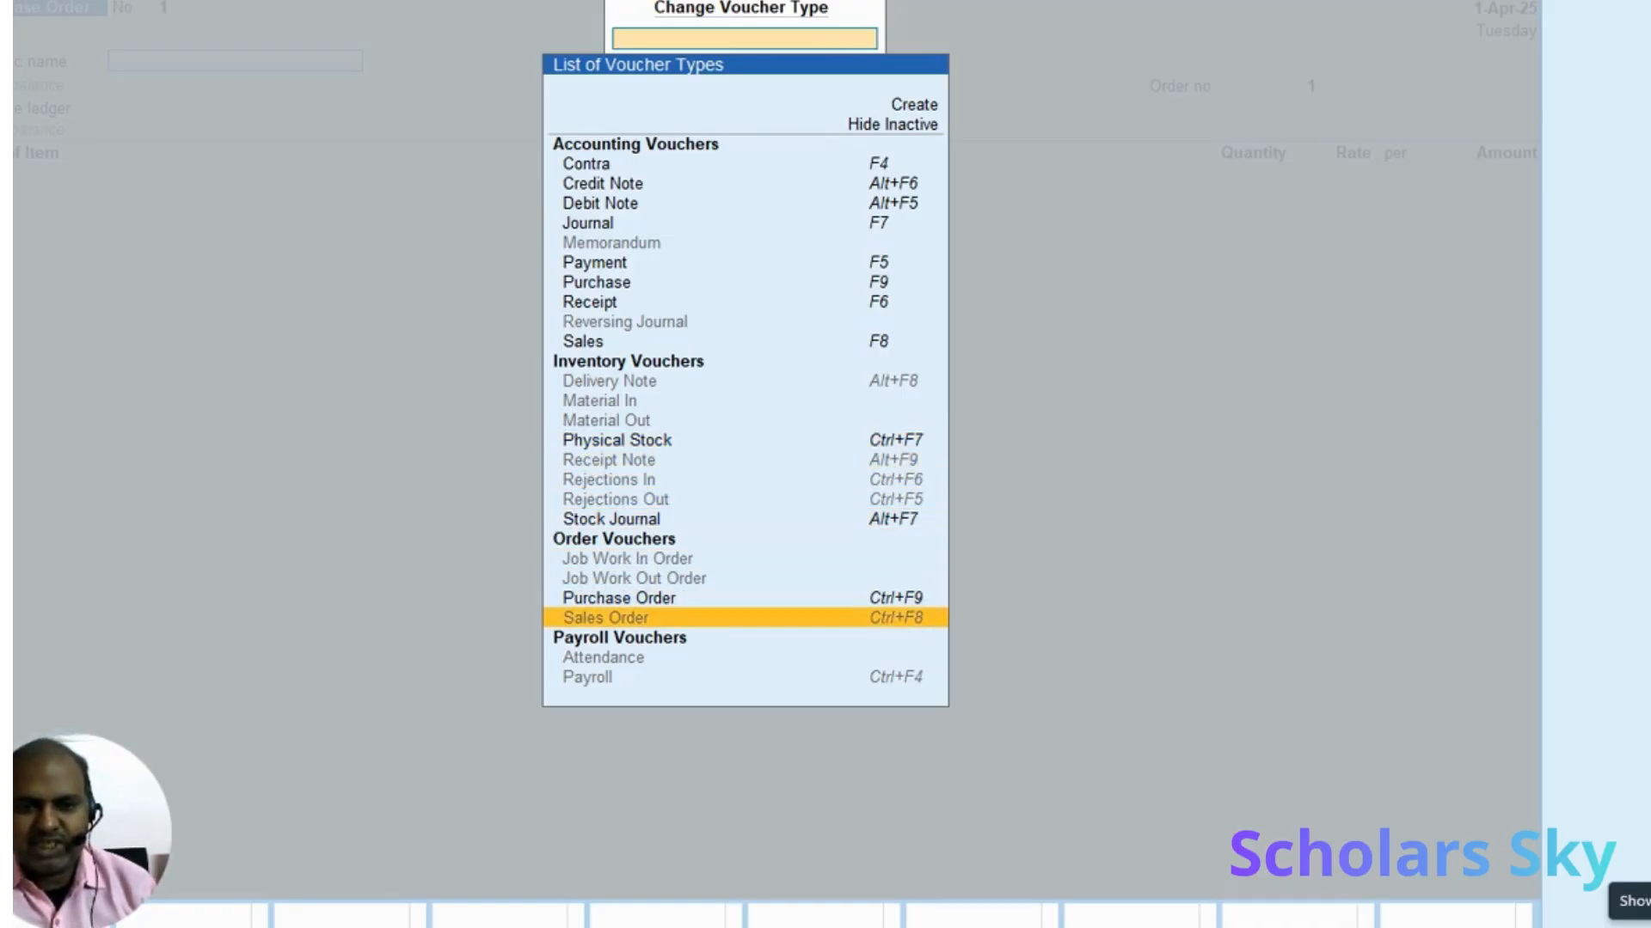
{"action": "key", "text": "Return"}
{"action": "key", "text": "y"}
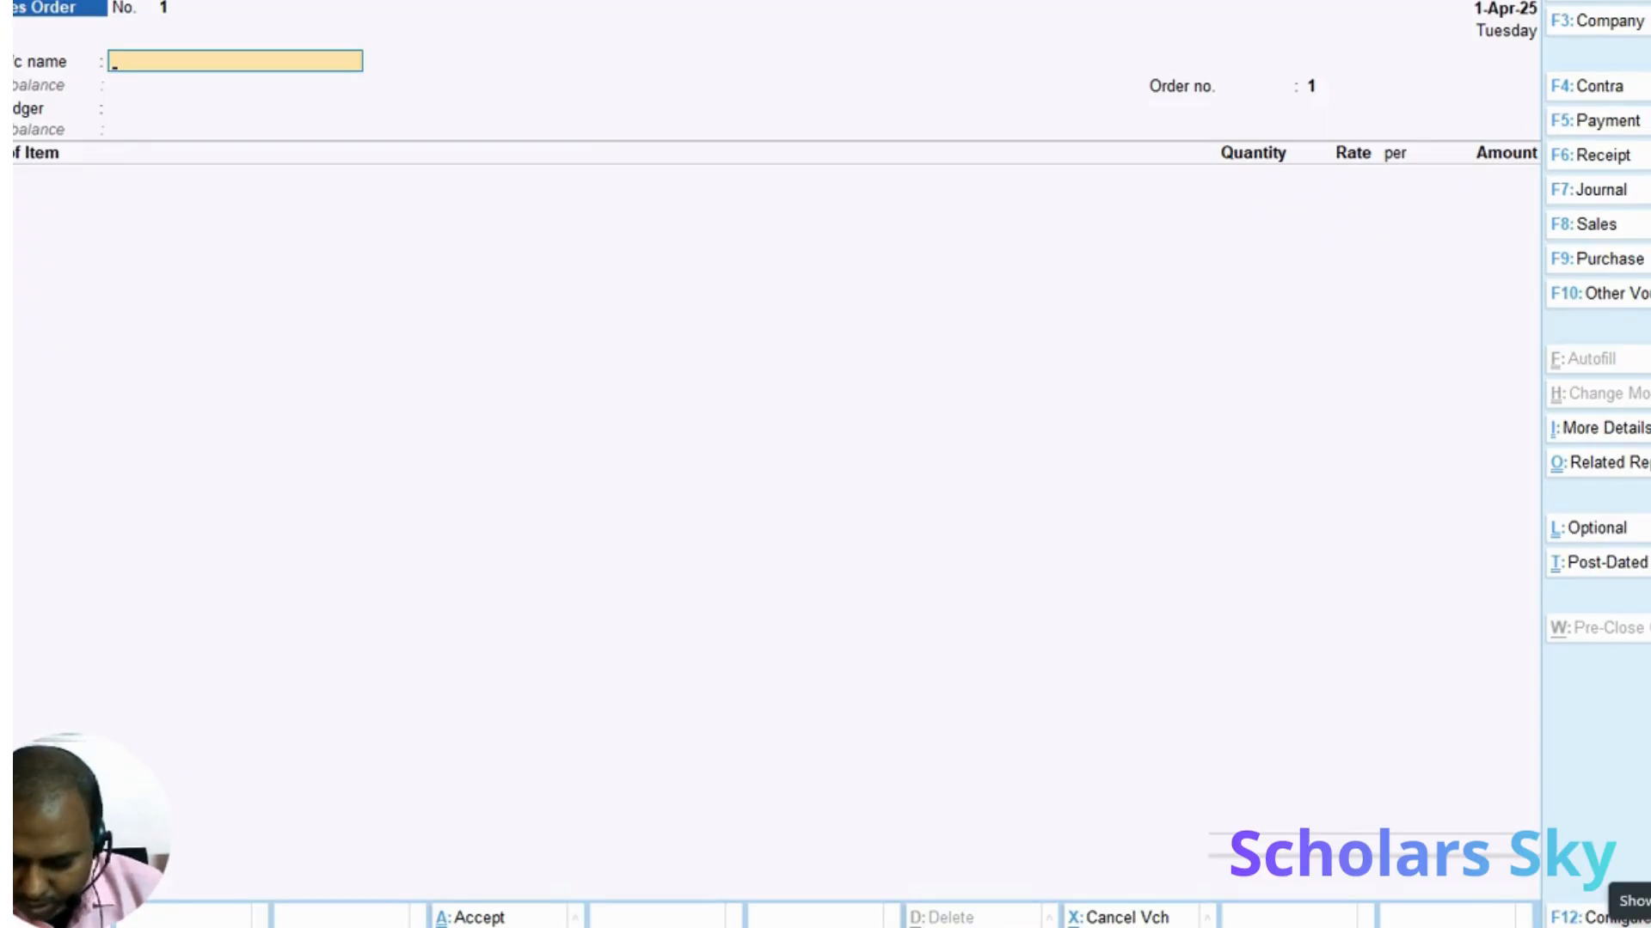
Reopen the voucher type list from the sales order and show the inactive types
{"action": "key", "text": "F10"}
{"action": "key", "text": "Up"}
{"action": "key", "text": "Up"}
{"action": "key", "text": "Up"}
{"action": "key", "text": "Up"}
{"action": "key", "text": "Up"}
{"action": "key", "text": "Up"}
{"action": "key", "text": "Up"}
{"action": "key", "text": "Up"}
{"action": "key", "text": "Up"}
{"action": "key", "text": "Up"}
{"action": "key", "text": "Up"}
{"action": "key", "text": "Up"}
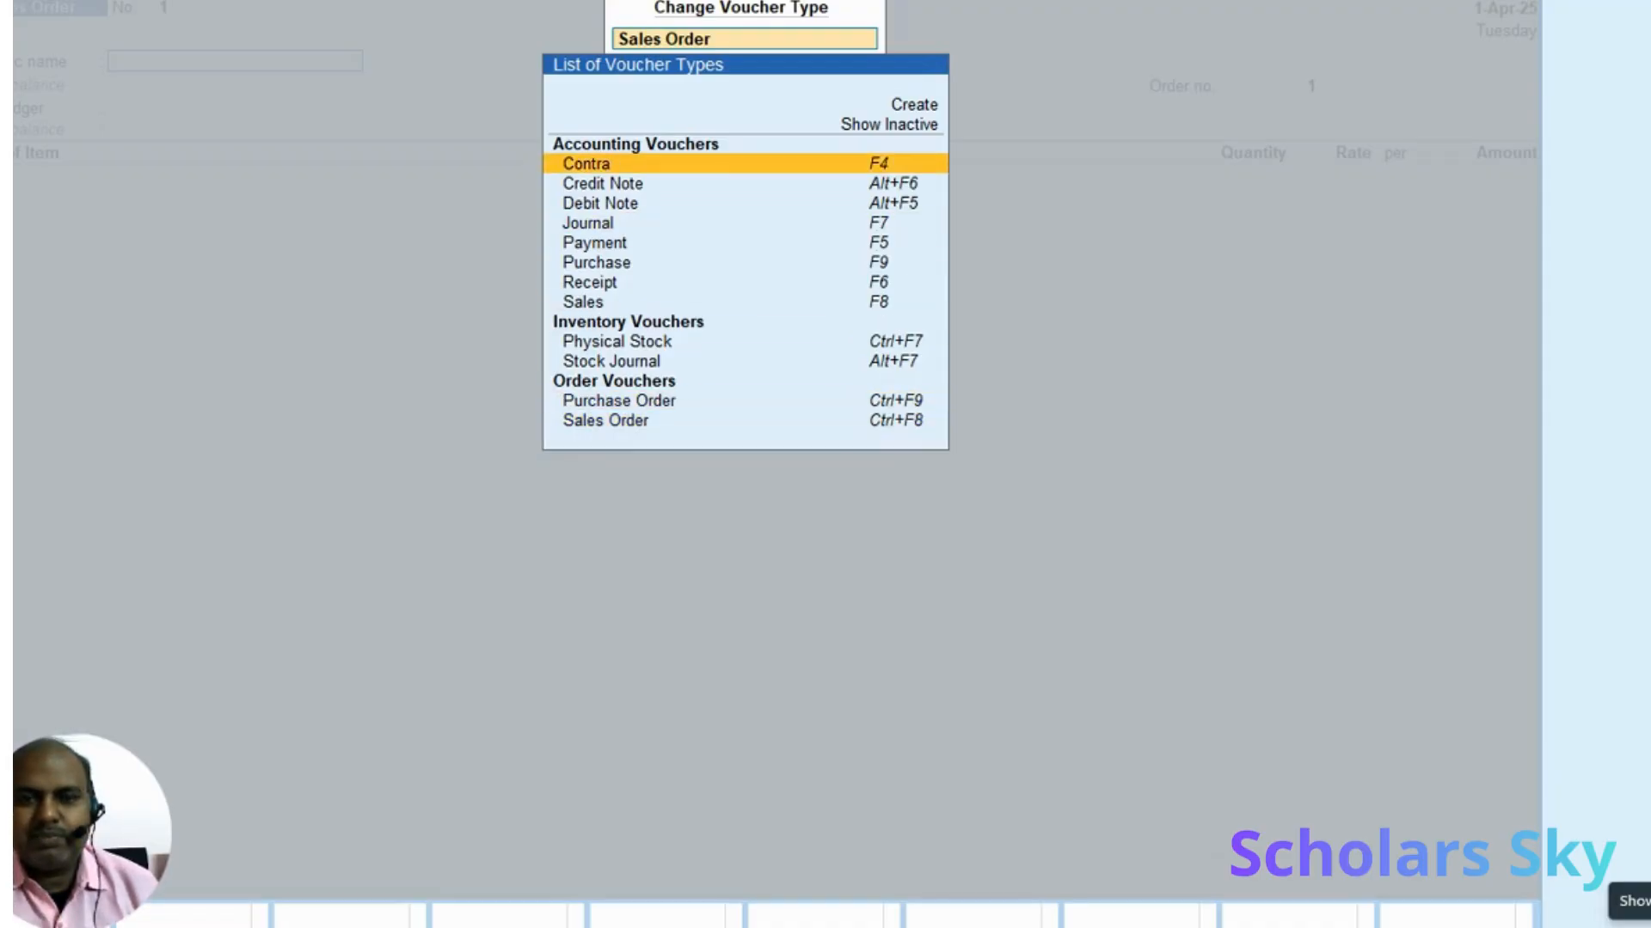
{"action": "key", "text": "Return"}
Choose the inactive Delivery Note voucher type from the inventory vouchers and activate it
{"action": "key", "text": "Down"}
{"action": "key", "text": "Down"}
{"action": "key", "text": "Down"}
{"action": "key", "text": "Down"}
{"action": "key", "text": "Down"}
{"action": "key", "text": "Down"}
{"action": "key", "text": "Down"}
{"action": "key", "text": "Down"}
{"action": "key", "text": "Down"}
{"action": "key", "text": "Down"}
{"action": "key", "text": "Down"}
{"action": "key", "text": "Down"}
{"action": "key", "text": "Down"}
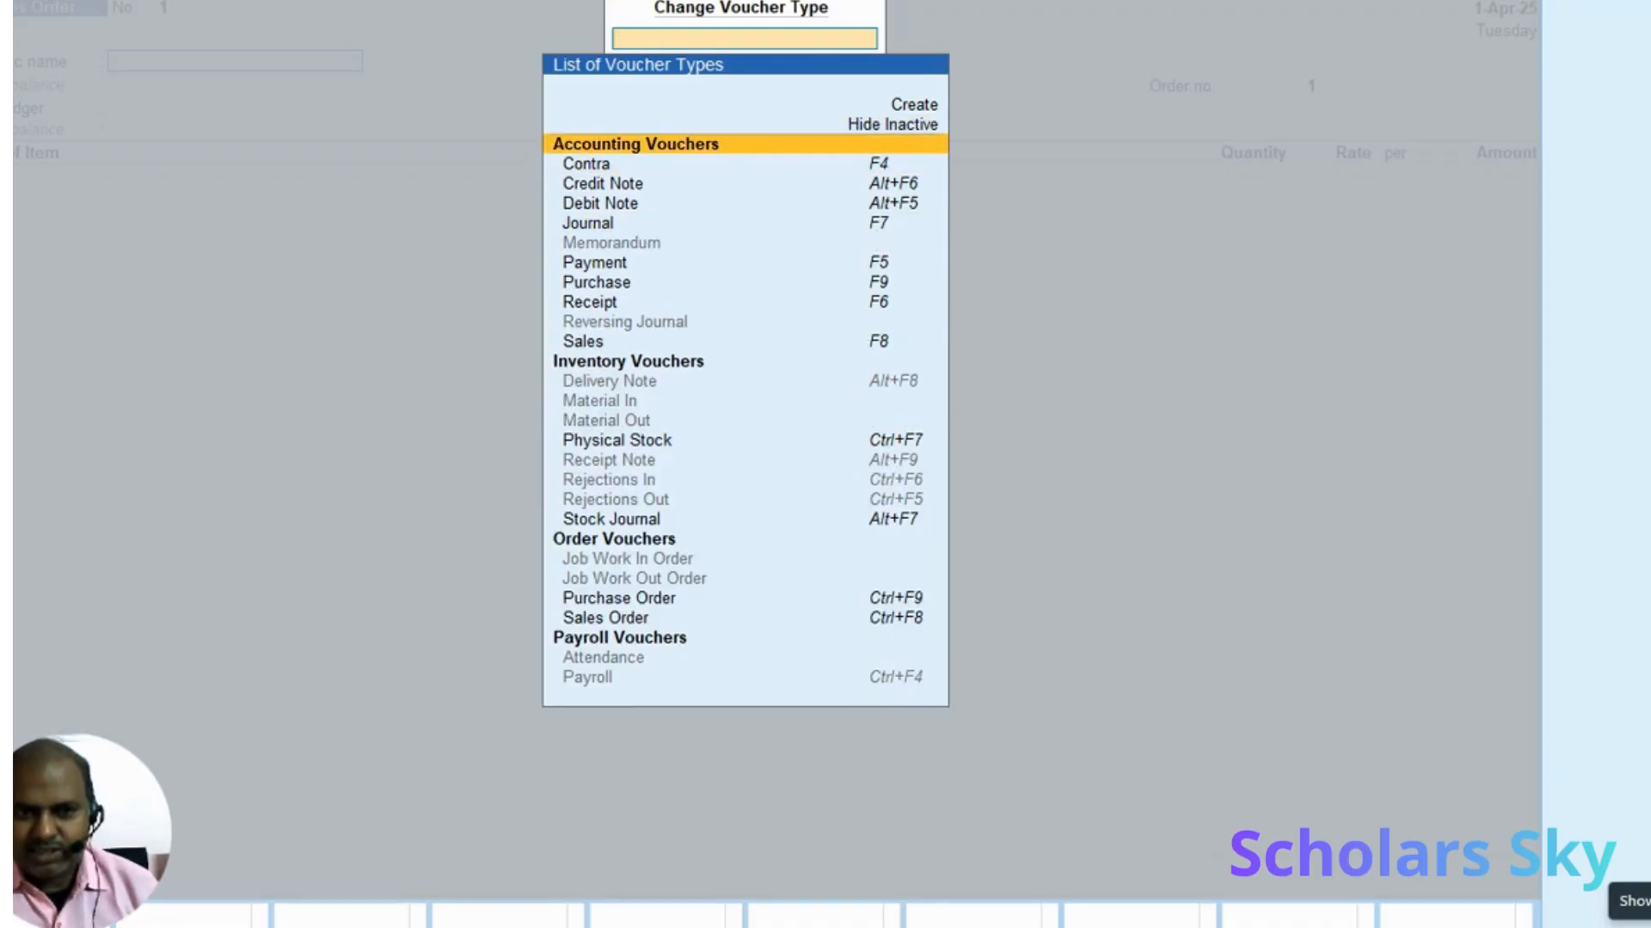
{"action": "key", "text": "Return"}
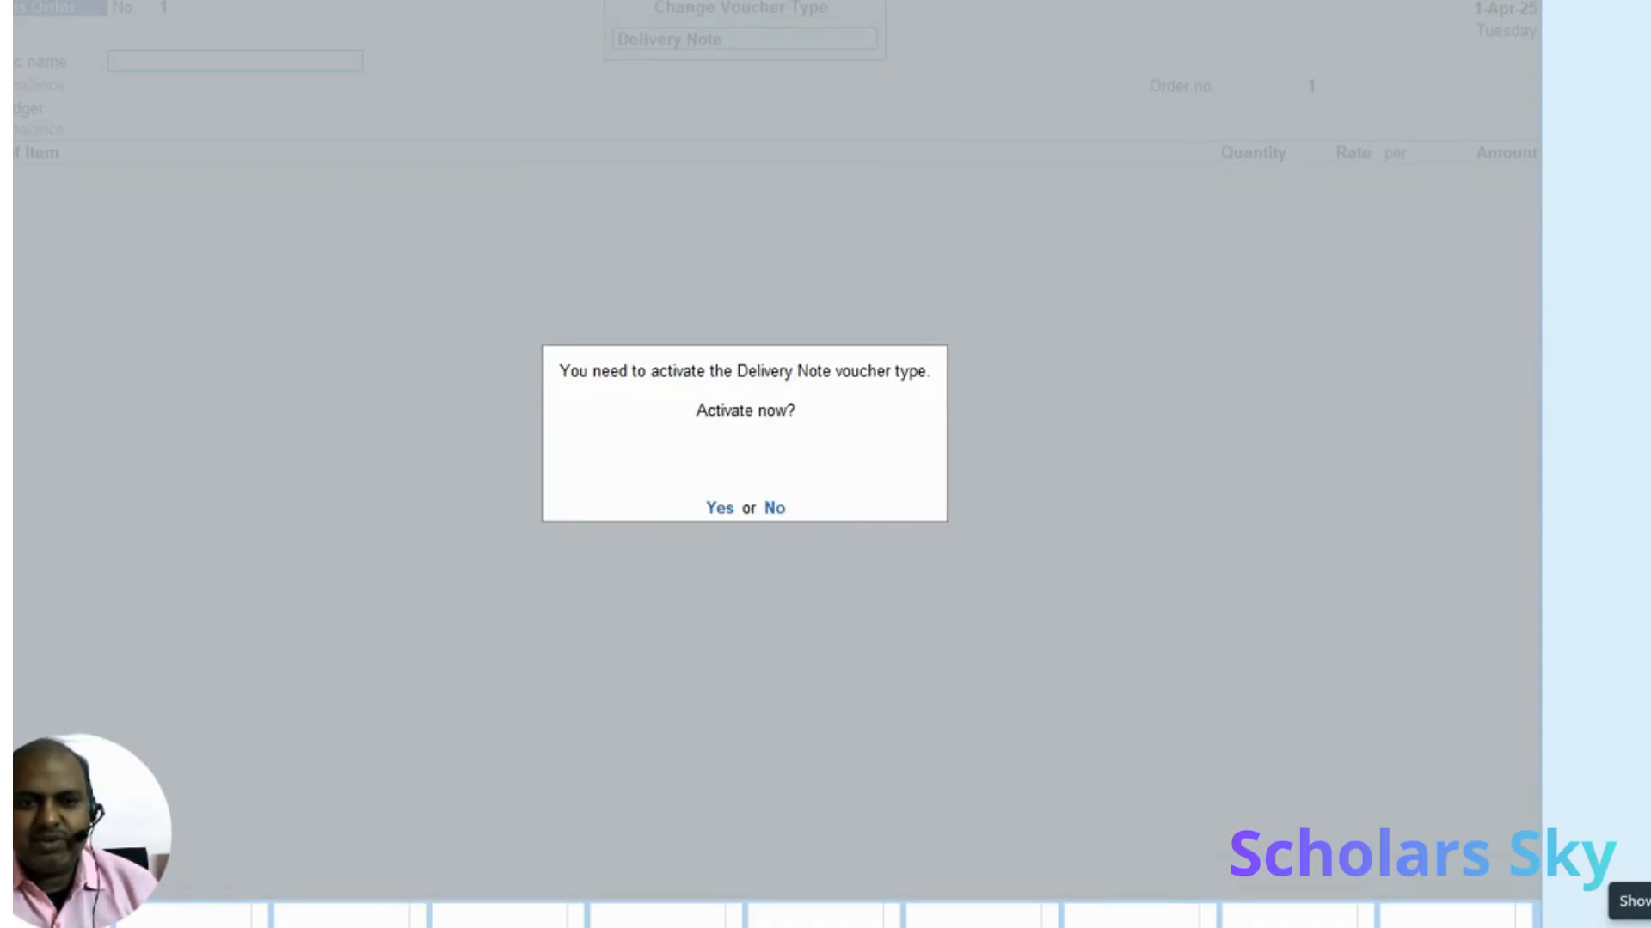
{"action": "key", "text": "Return"}
Reopen the voucher type list from the delivery note and show the inactive types
{"action": "key", "text": "F10"}
{"action": "key", "text": "Up"}
{"action": "key", "text": "Up"}
{"action": "key", "text": "Up"}
{"action": "key", "text": "Up"}
{"action": "key", "text": "Up"}
{"action": "key", "text": "Up"}
{"action": "key", "text": "Up"}
{"action": "key", "text": "Up"}
{"action": "key", "text": "Up"}
{"action": "key", "text": "Up"}
{"action": "key", "text": "Up"}
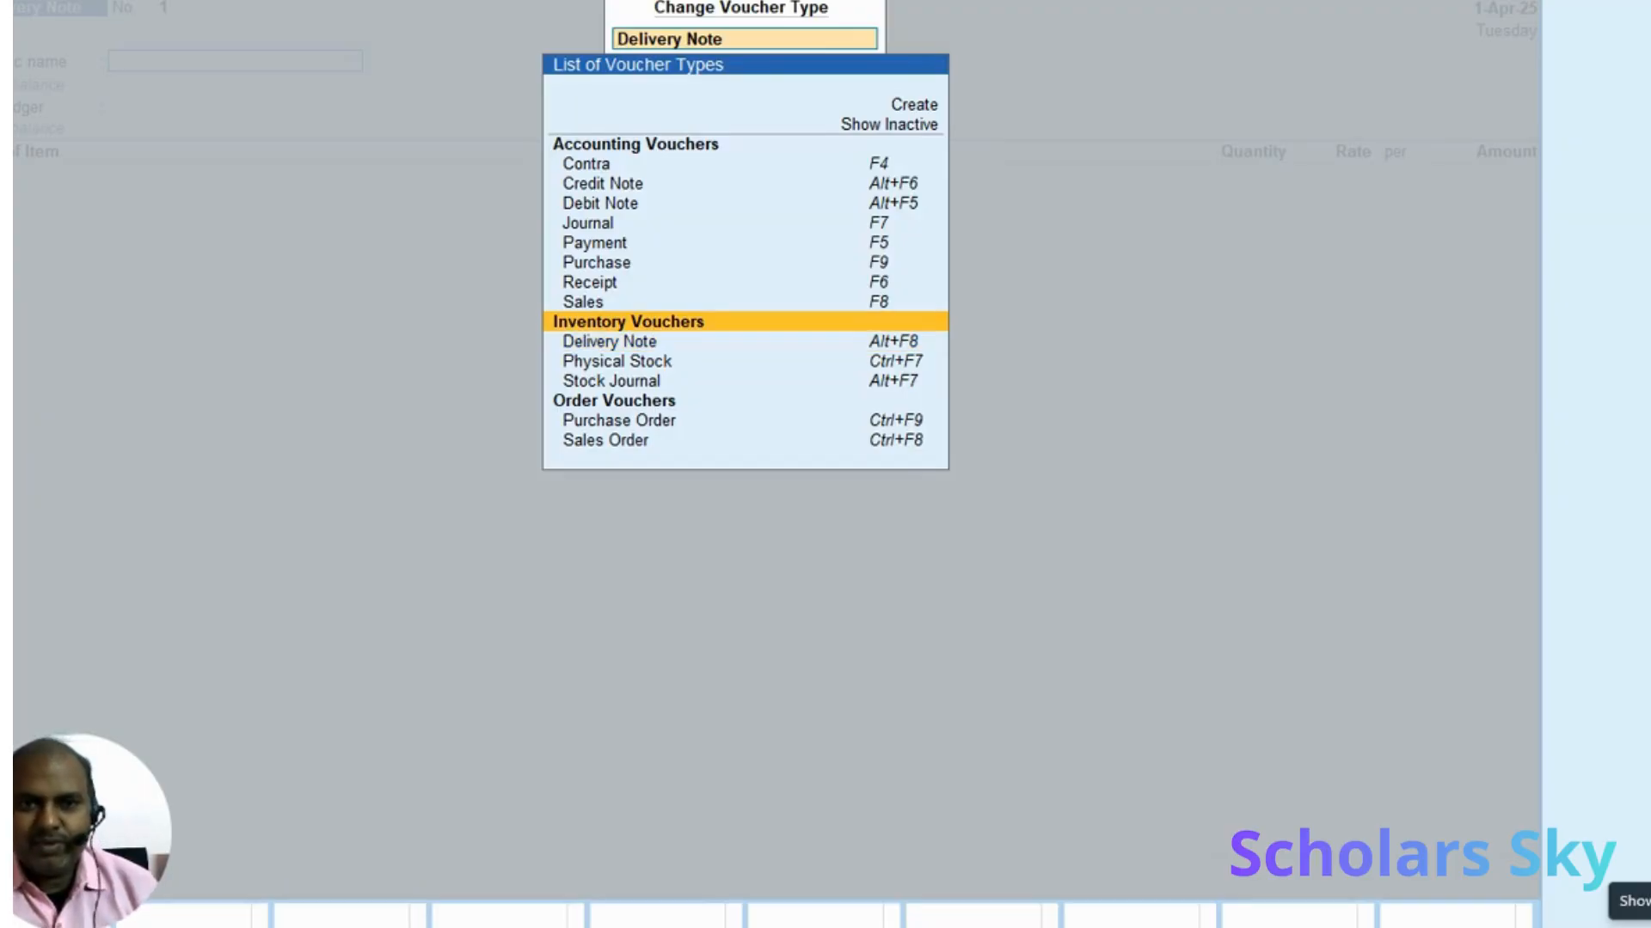
{"action": "key", "text": "Up"}
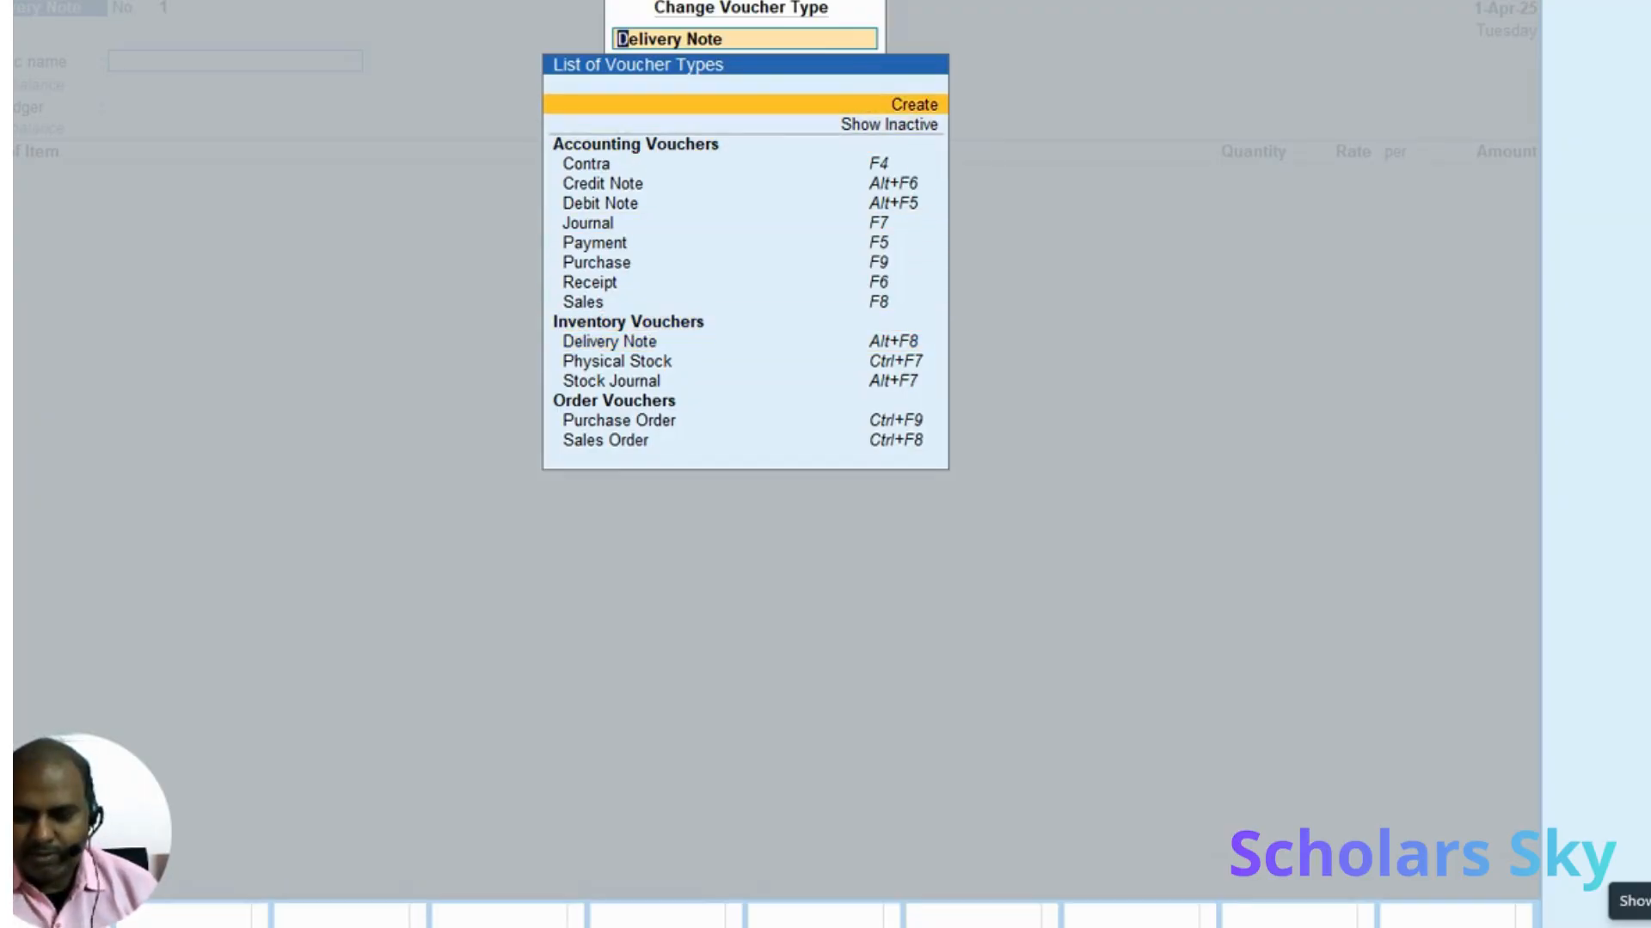
{"action": "key", "text": "Down"}
{"action": "key", "text": "Return"}
Choose the inactive Receipt Note voucher type from the inventory vouchers and activate it
{"action": "key", "text": "Down"}
{"action": "key", "text": "Down"}
{"action": "key", "text": "Down"}
{"action": "key", "text": "Down"}
{"action": "key", "text": "Down"}
{"action": "key", "text": "Down"}
{"action": "key", "text": "Down"}
{"action": "key", "text": "Down"}
{"action": "key", "text": "Down"}
{"action": "key", "text": "Down"}
{"action": "key", "text": "Down"}
{"action": "key", "text": "Down"}
{"action": "key", "text": "Down"}
{"action": "key", "text": "Down"}
{"action": "key", "text": "Down"}
{"action": "key", "text": "Down"}
{"action": "key", "text": "Down"}
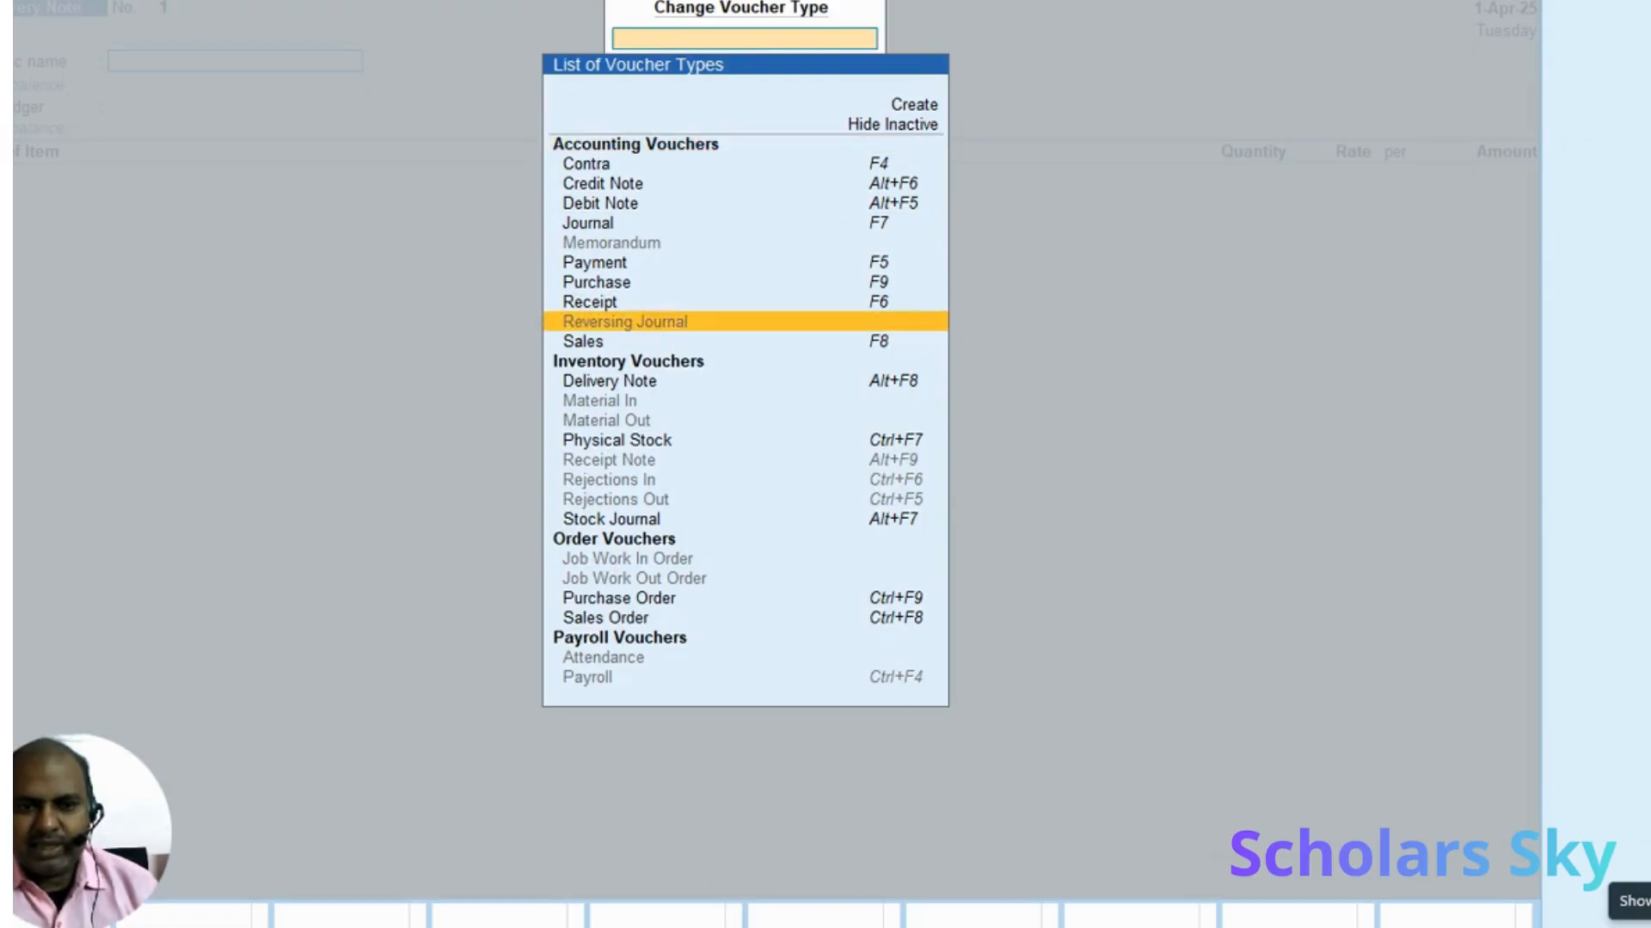
{"action": "key", "text": "Return"}
{"action": "key", "text": "Return"}
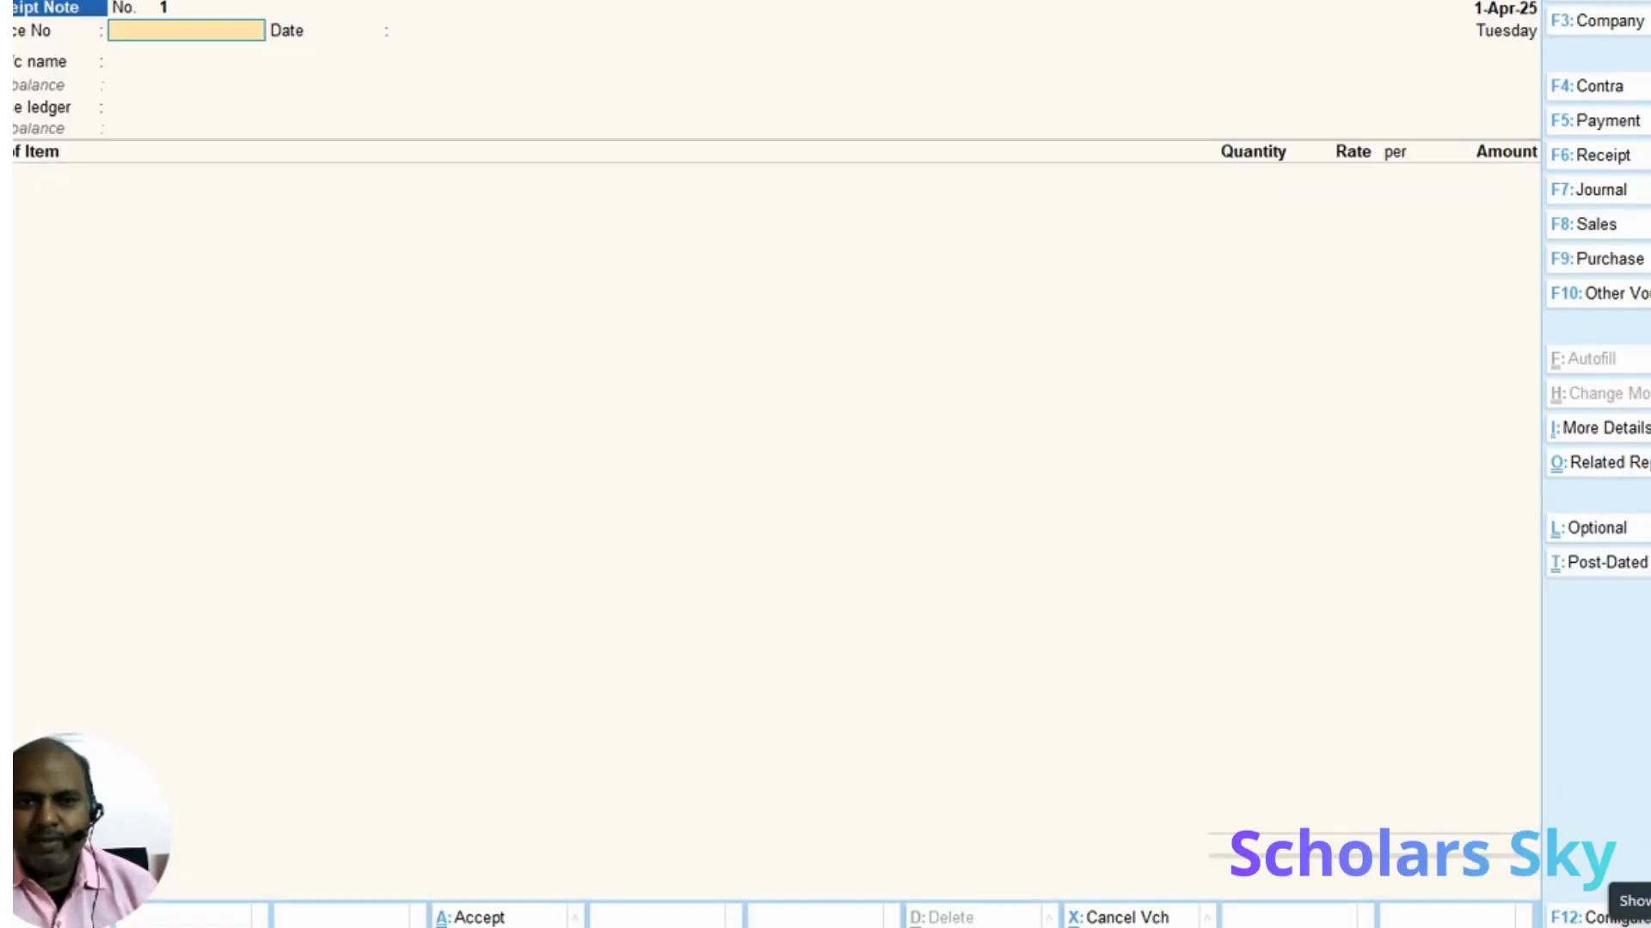
Reopen the voucher type list from the receipt note and show the inactive types
{"action": "key", "text": "F10"}
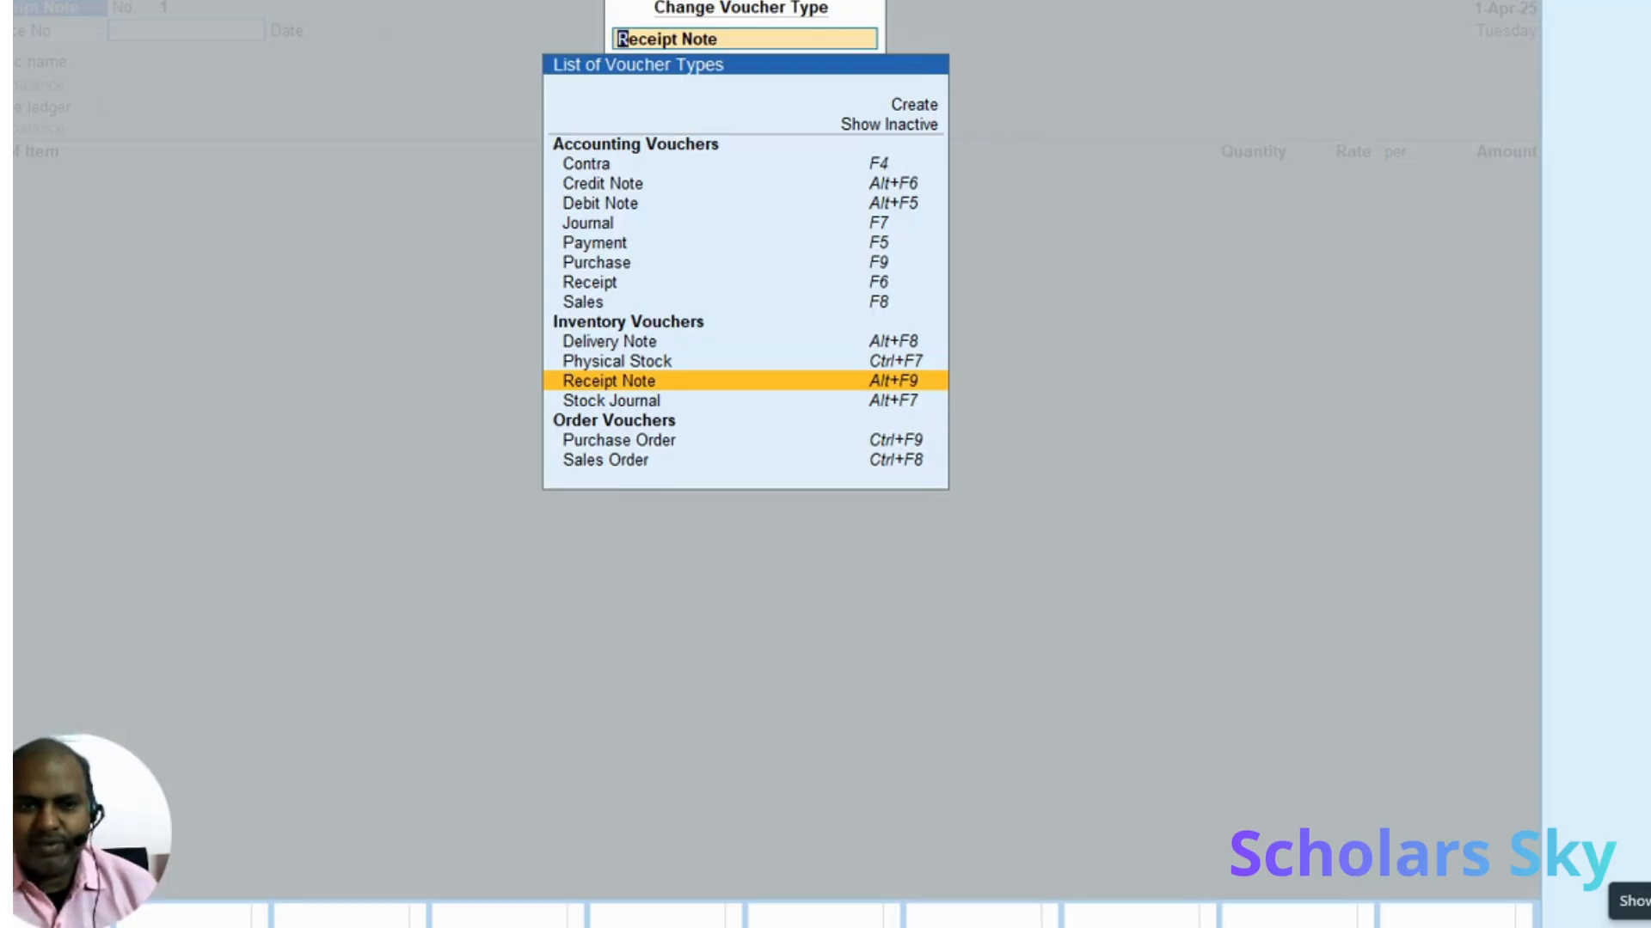
{"action": "key", "text": "Up"}
{"action": "key", "text": "Up"}
{"action": "key", "text": "Up"}
{"action": "key", "text": "Up"}
{"action": "key", "text": "Up"}
{"action": "key", "text": "Up"}
{"action": "key", "text": "Up"}
{"action": "key", "text": "Up"}
{"action": "key", "text": "Up"}
{"action": "key", "text": "Up"}
{"action": "key", "text": "Up"}
{"action": "key", "text": "Up"}
{"action": "key", "text": "Up"}
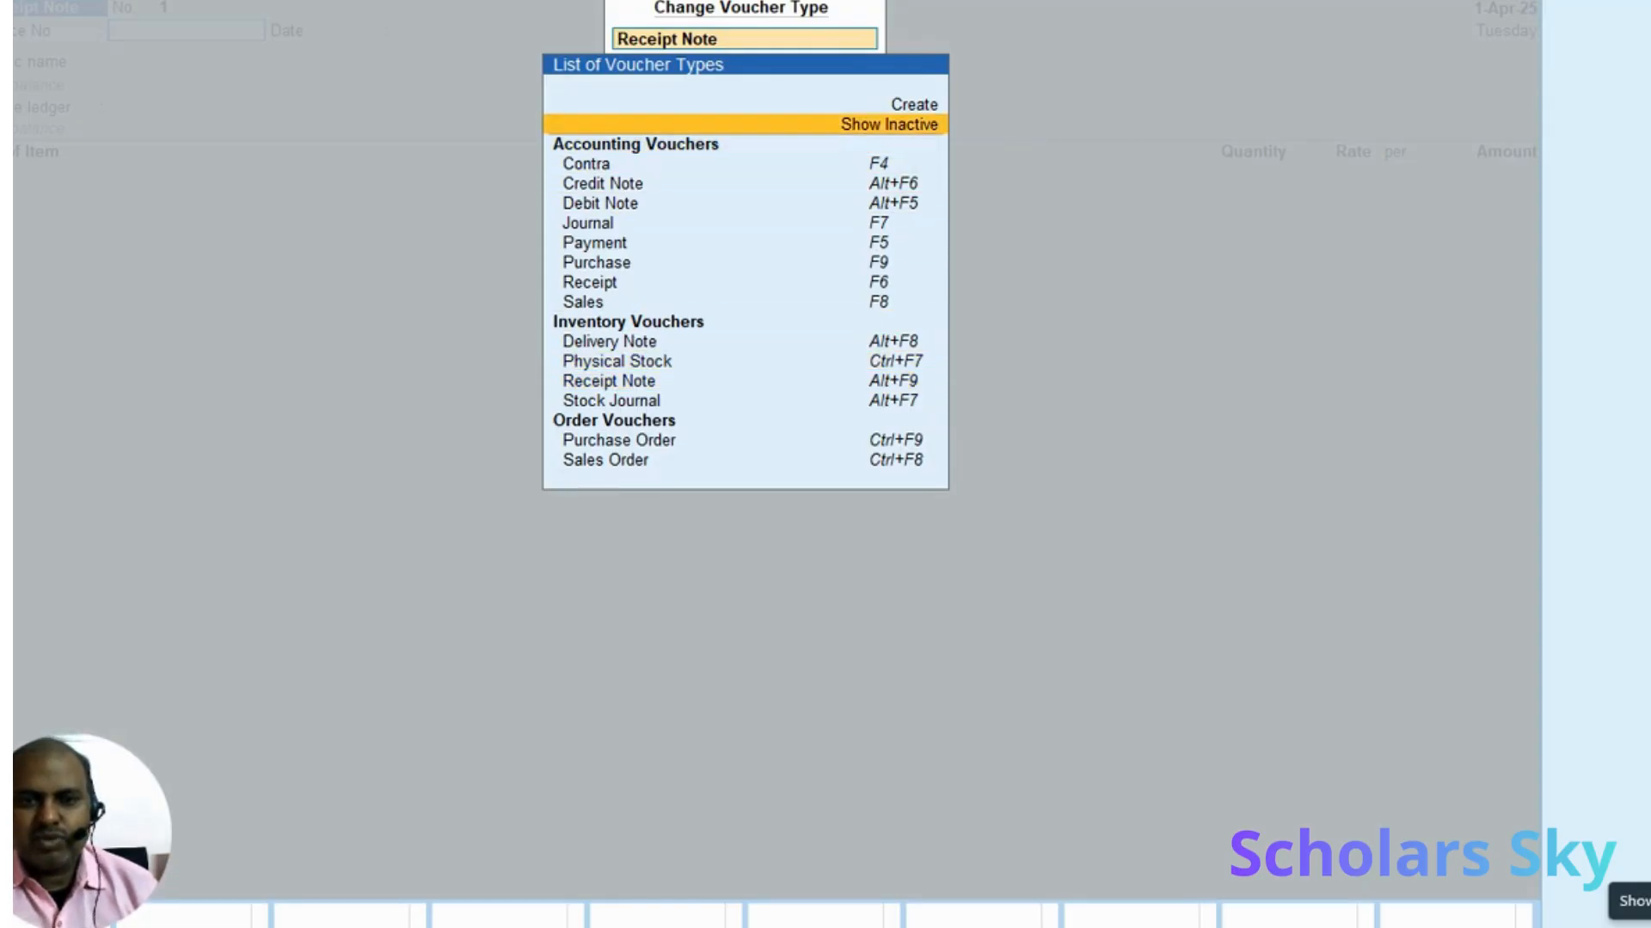
{"action": "key", "text": "Return"}
Choose the inactive Rejections In voucher type from the inventory vouchers and activate it
{"action": "key", "text": "Down"}
{"action": "key", "text": "Down"}
{"action": "key", "text": "Down"}
{"action": "key", "text": "Down"}
{"action": "key", "text": "Down"}
{"action": "key", "text": "Down"}
{"action": "key", "text": "Down"}
{"action": "key", "text": "Down"}
{"action": "key", "text": "Down"}
{"action": "key", "text": "Down"}
{"action": "key", "text": "Down"}
{"action": "key", "text": "Down"}
{"action": "key", "text": "Down"}
{"action": "key", "text": "Down"}
{"action": "key", "text": "Down"}
{"action": "key", "text": "Down"}
{"action": "key", "text": "Down"}
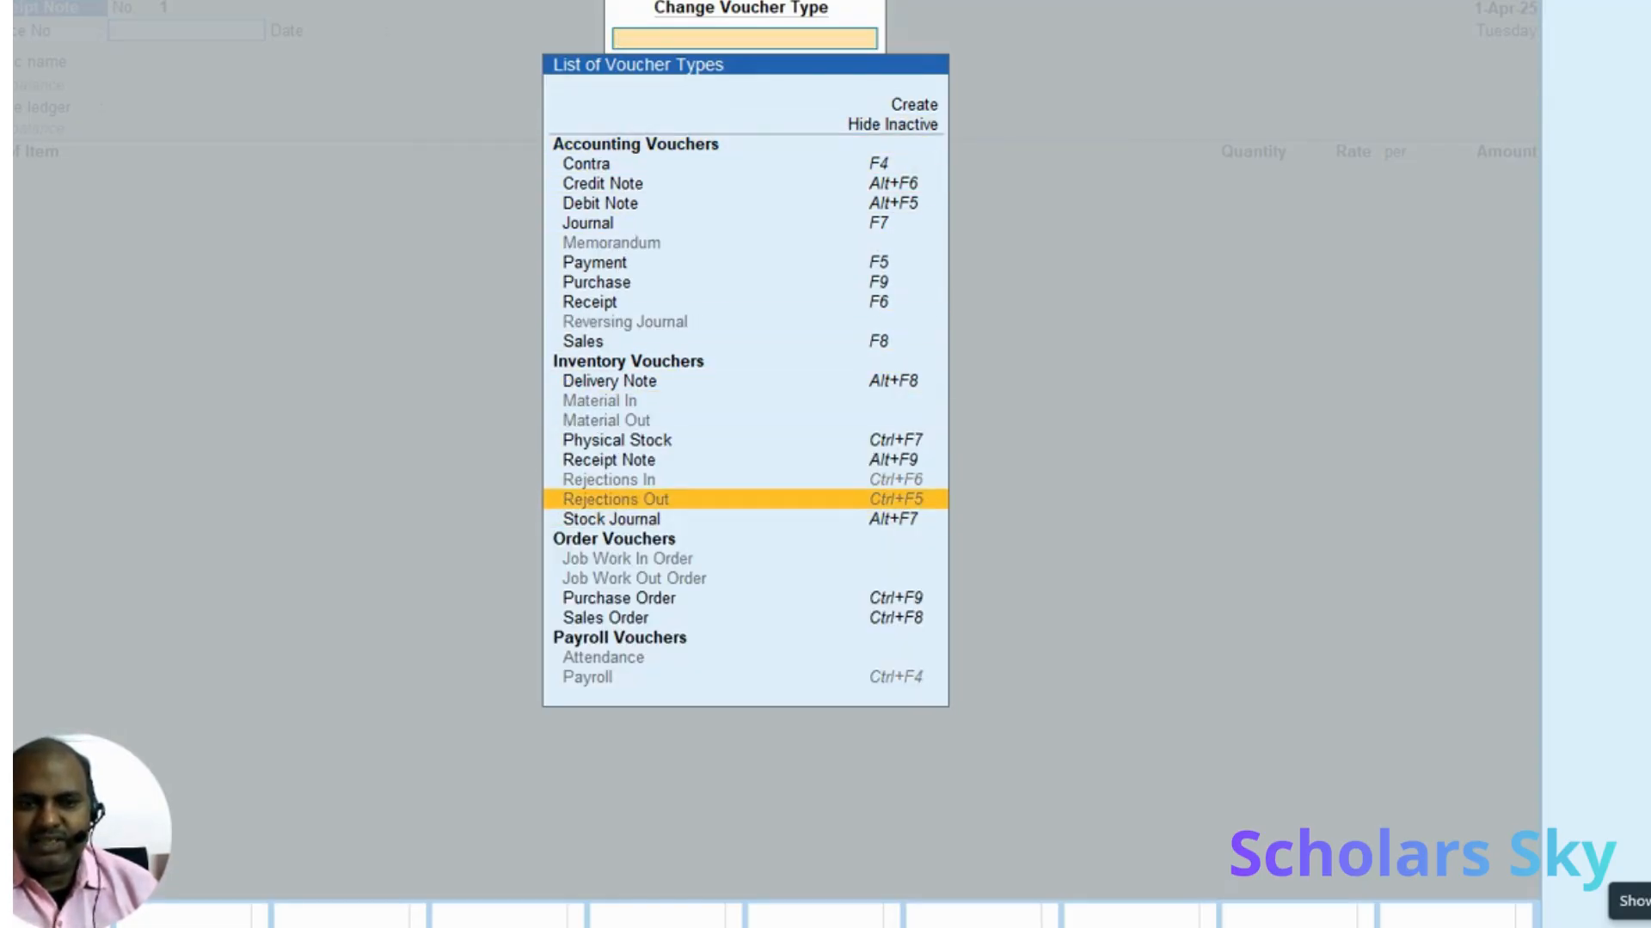
{"action": "key", "text": "Up"}
{"action": "key", "text": "Return"}
{"action": "key", "text": "y"}
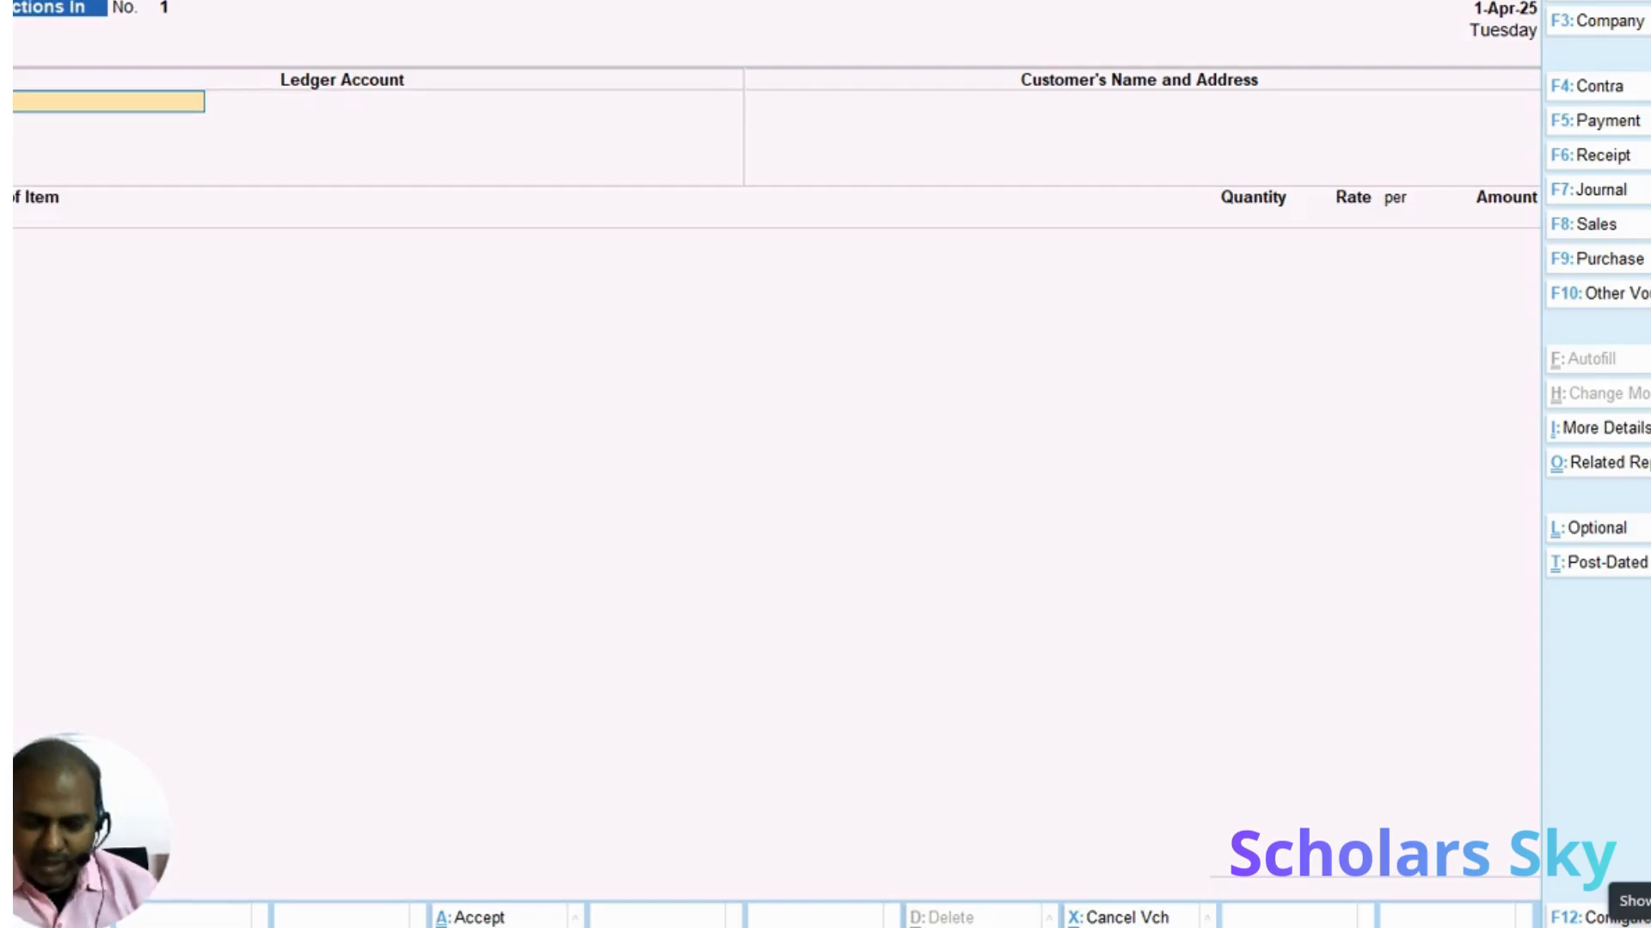
Reopen the voucher type list from the Rejections In voucher and show the inactive types
{"action": "key", "text": "F10"}
{"action": "key", "text": "Up"}
{"action": "key", "text": "Up"}
{"action": "key", "text": "Up"}
{"action": "key", "text": "Up"}
{"action": "key", "text": "Up"}
{"action": "key", "text": "Up"}
{"action": "key", "text": "Up"}
{"action": "key", "text": "Up"}
{"action": "key", "text": "Up"}
{"action": "key", "text": "Up"}
{"action": "key", "text": "Up"}
{"action": "key", "text": "Up"}
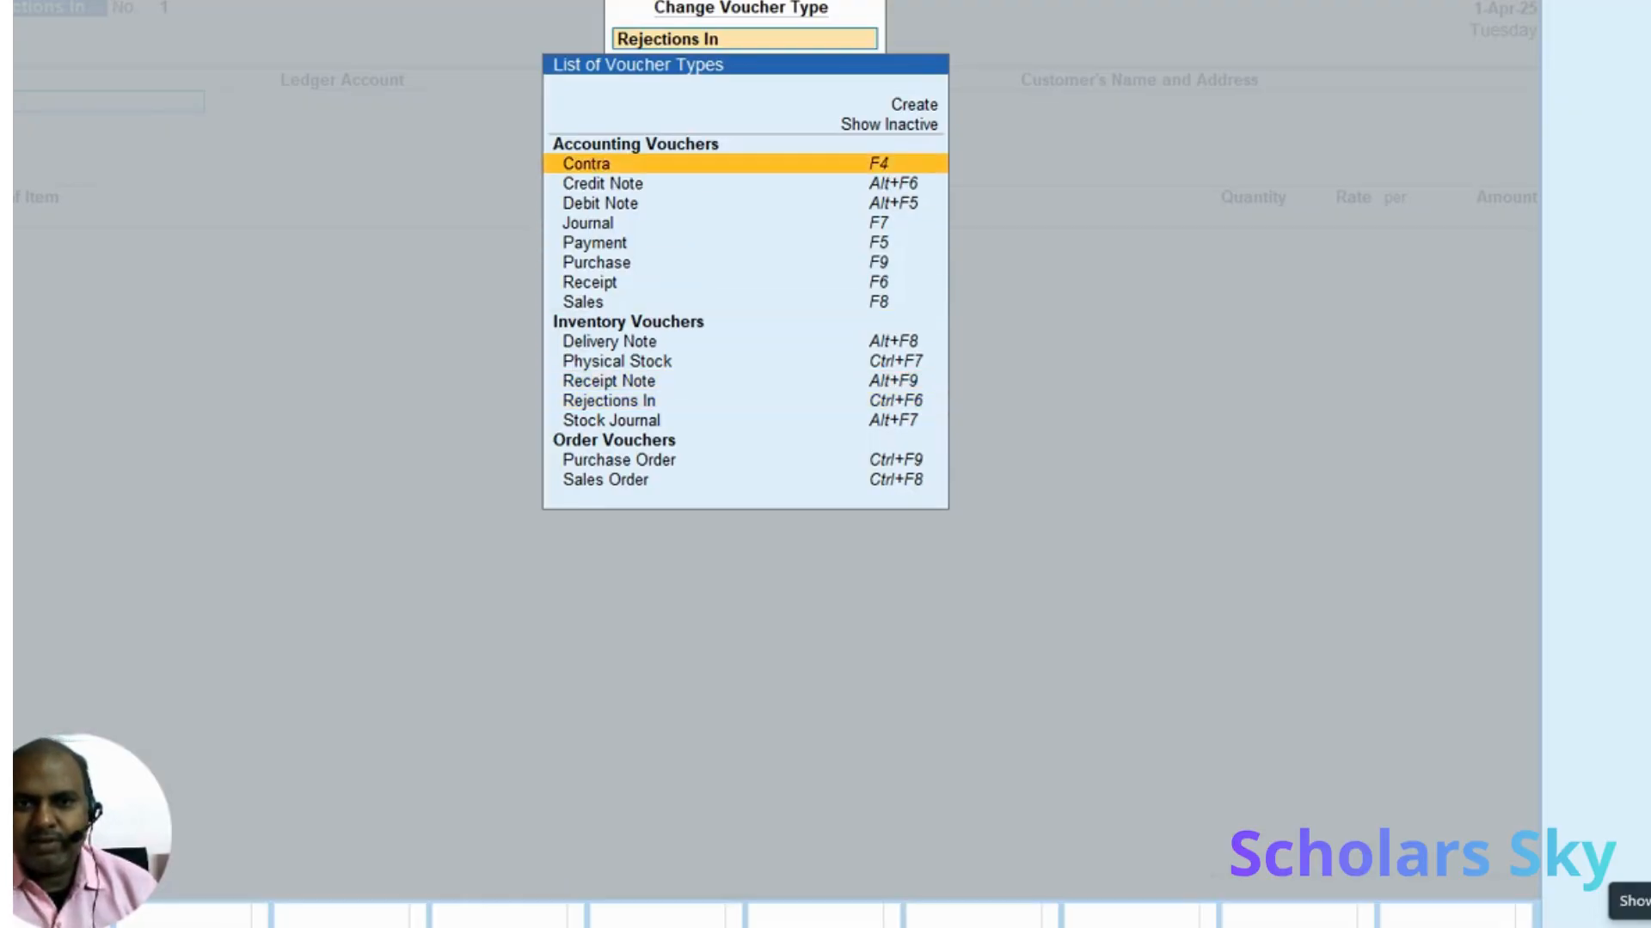
{"action": "key", "text": "Return"}
Choose the inactive Rejections Out voucher type from the inventory vouchers and activate it
{"action": "key", "text": "Down"}
{"action": "key", "text": "Down"}
{"action": "key", "text": "Down"}
{"action": "key", "text": "Down"}
{"action": "key", "text": "Down"}
{"action": "key", "text": "Down"}
{"action": "key", "text": "Down"}
{"action": "key", "text": "Down"}
{"action": "key", "text": "Down"}
{"action": "key", "text": "Down"}
{"action": "key", "text": "Down"}
{"action": "key", "text": "Down"}
{"action": "key", "text": "Down"}
{"action": "key", "text": "Down"}
{"action": "key", "text": "Down"}
{"action": "key", "text": "Down"}
{"action": "key", "text": "Down"}
{"action": "key", "text": "Down"}
{"action": "key", "text": "Down"}
{"action": "key", "text": "Down"}
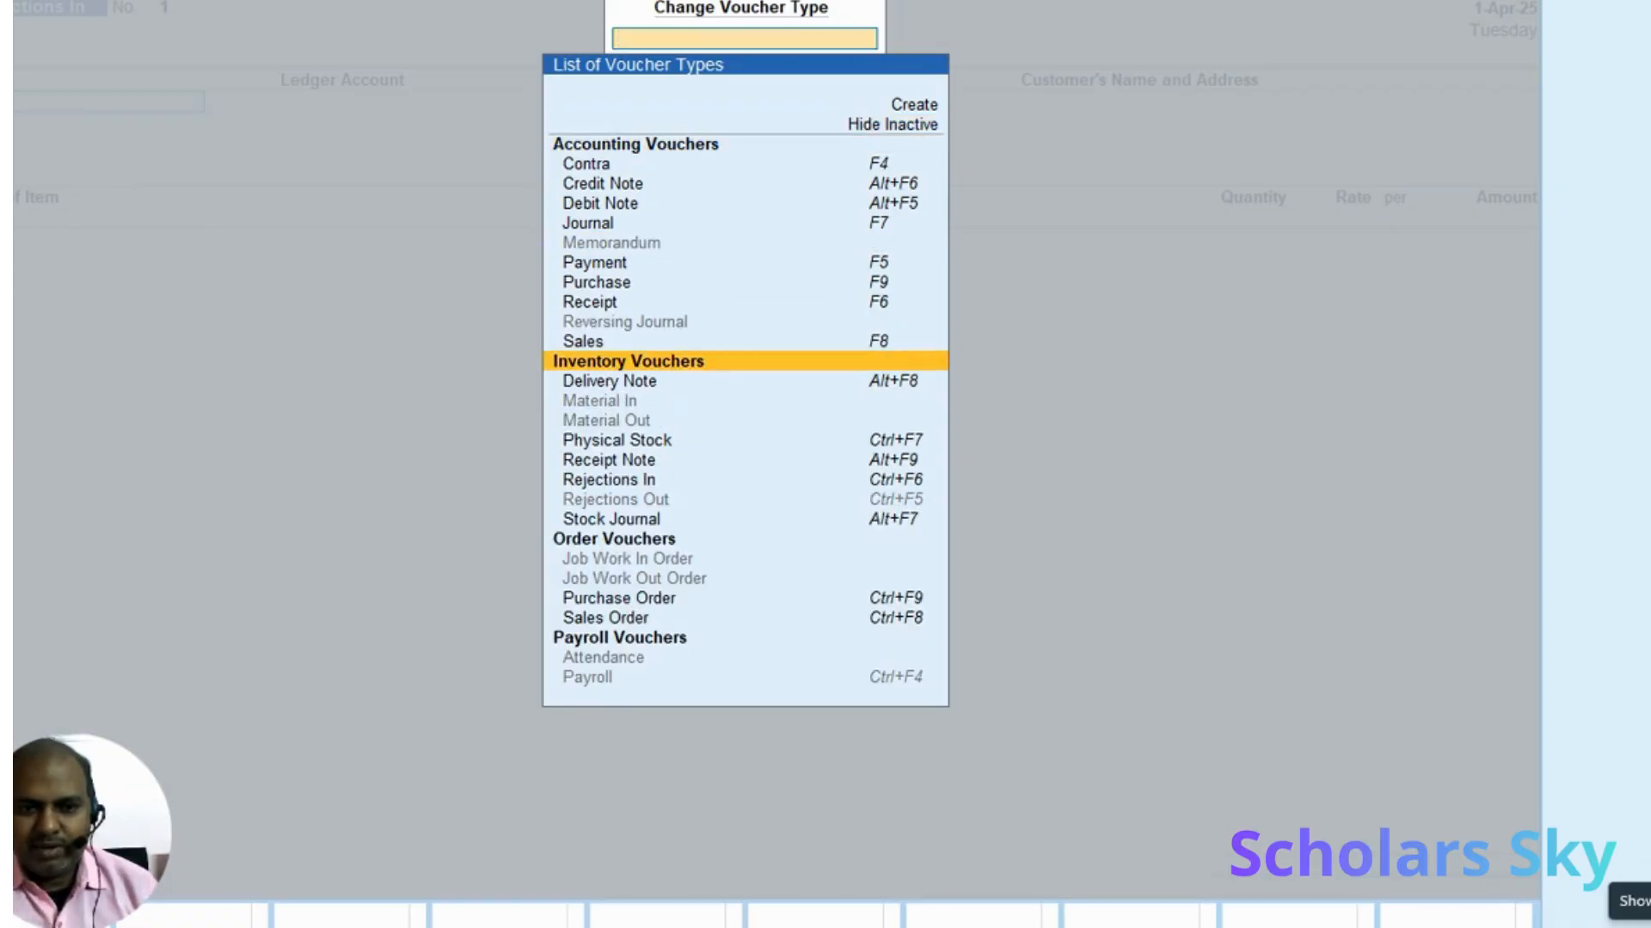
{"action": "key", "text": "Up"}
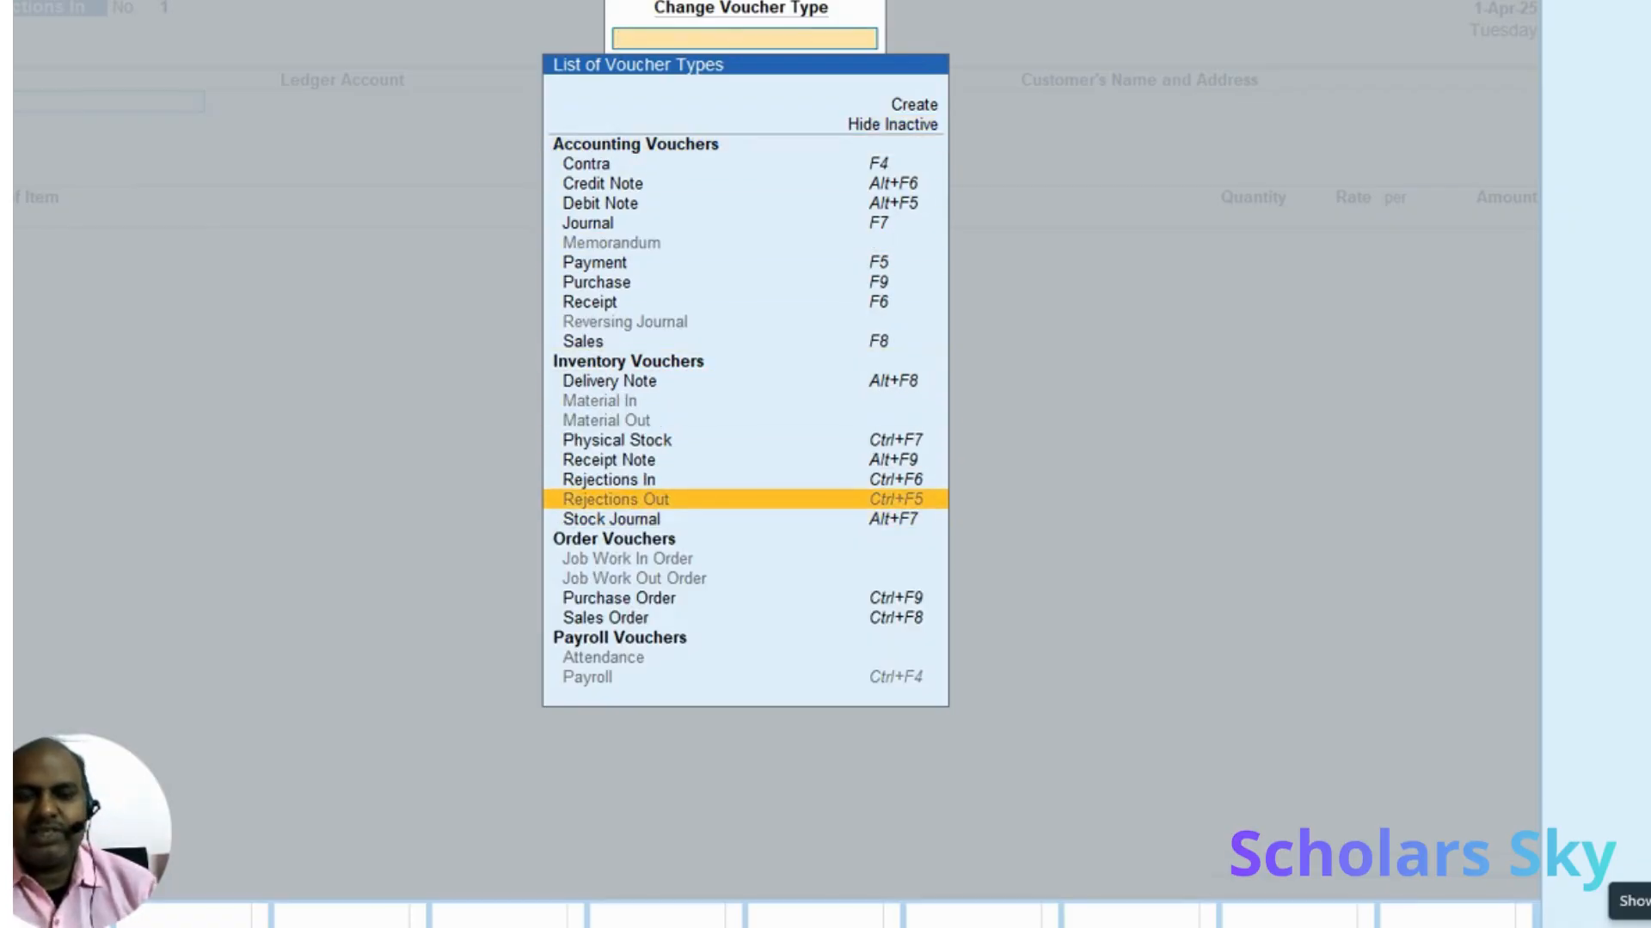
{"action": "key", "text": "Return"}
{"action": "key", "text": "y"}
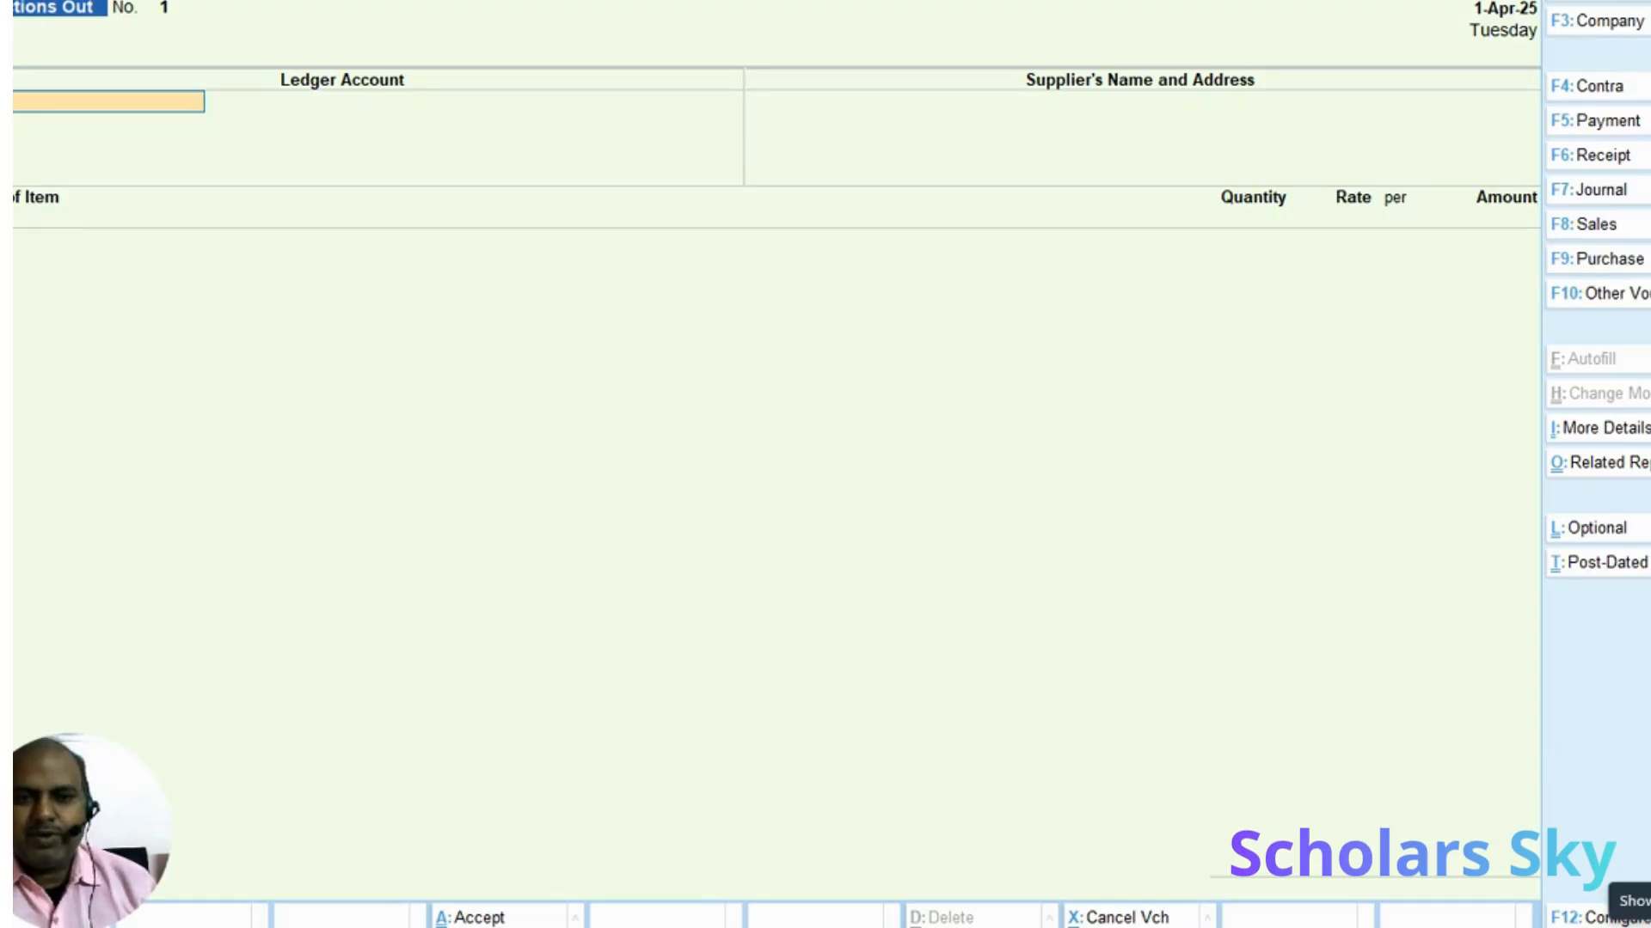
Return from the Rejections Out voucher to the Gateway of Tally and reopen voucher entry
{"action": "key", "text": "Escape"}
{"action": "key", "text": "Up"}
{"action": "key", "text": "Up"}
{"action": "key", "text": "Up"}
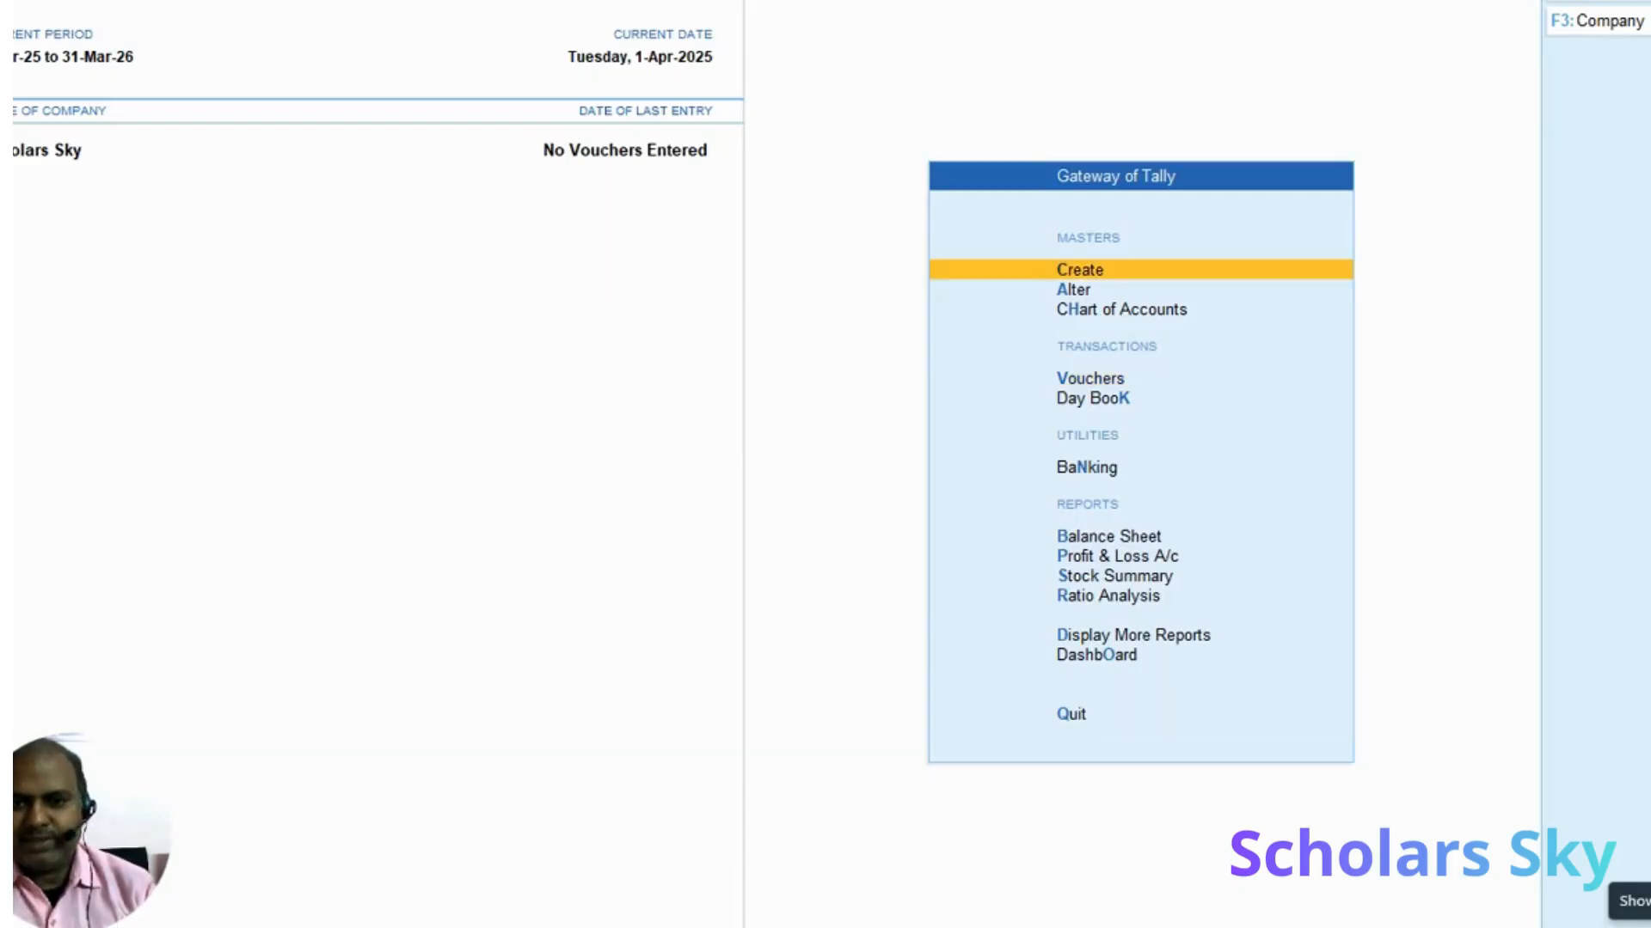
{"action": "key", "text": "Down"}
{"action": "key", "text": "Down"}
{"action": "key", "text": "Down"}
{"action": "key", "text": "Return"}
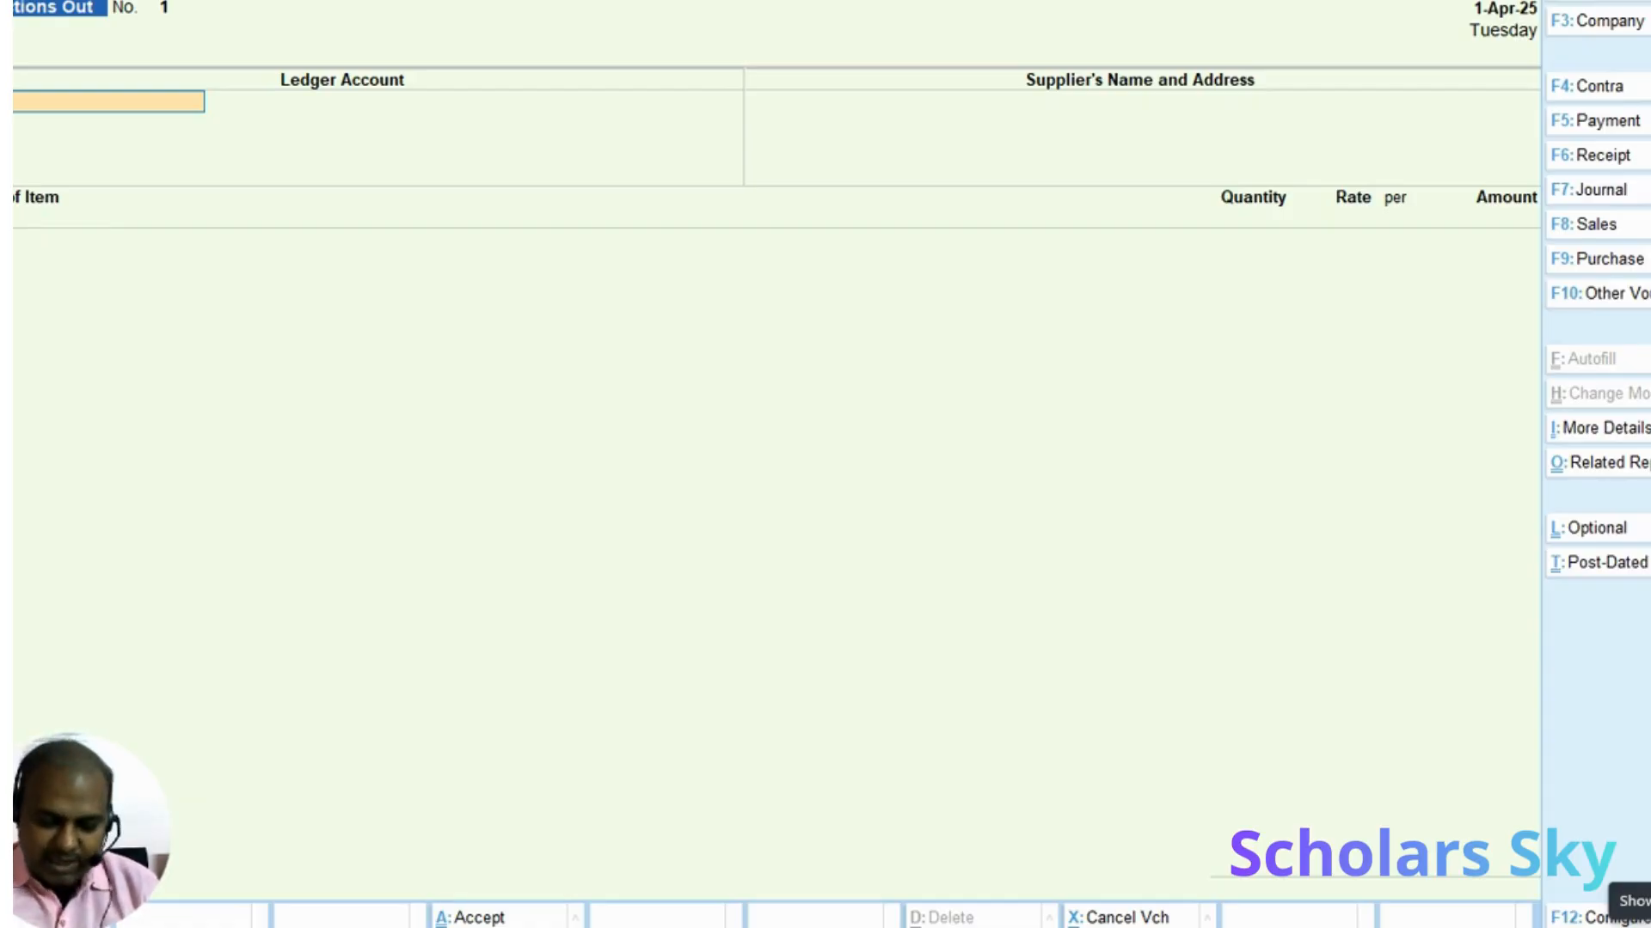
Check the purchase order task in the exercise sheet, open a Purchase Order voucher and choose the supplier's ledger as its party account
{"action": "key", "text": "alt+Tab"}
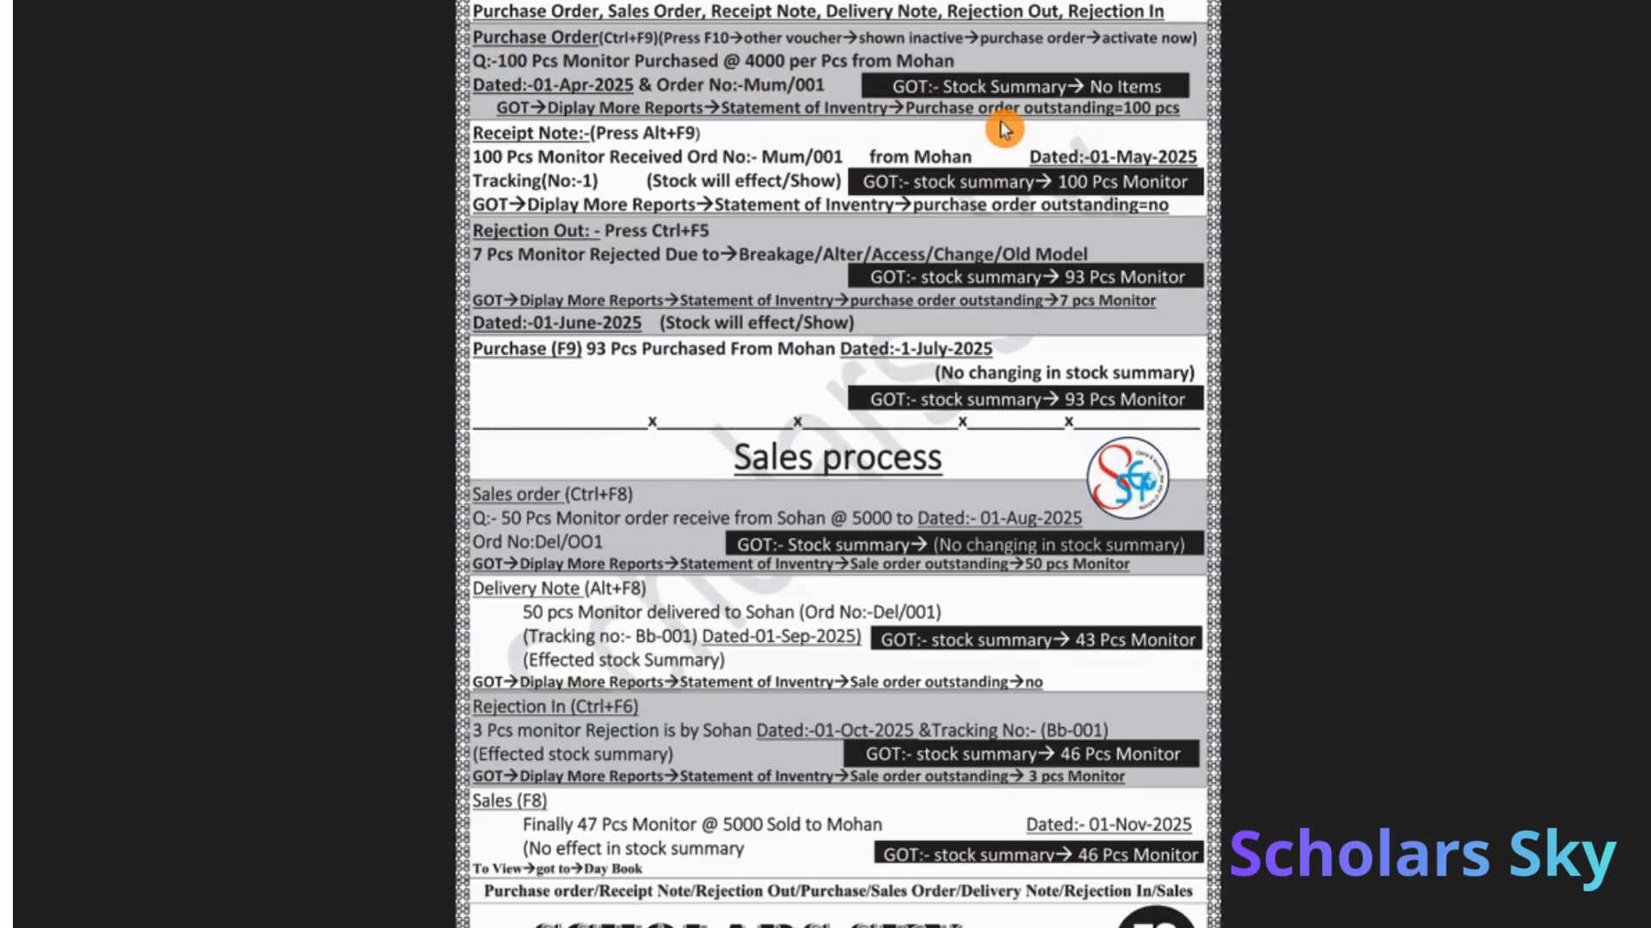
{"action": "key", "text": "alt+Tab"}
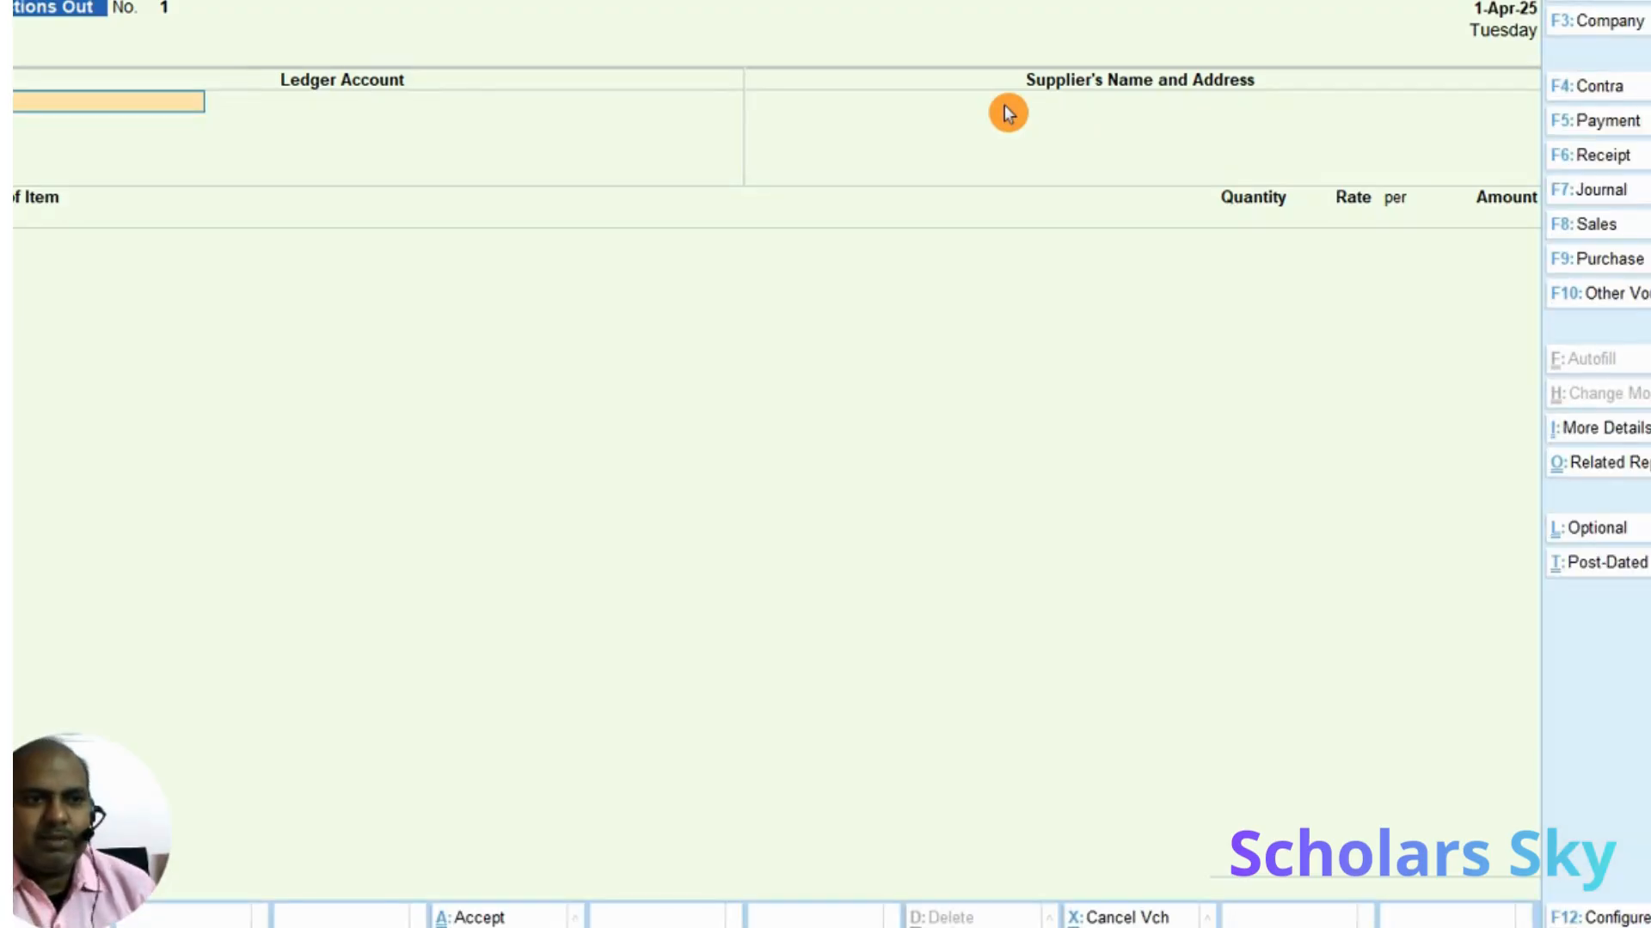
{"action": "key", "text": "alt+Tab"}
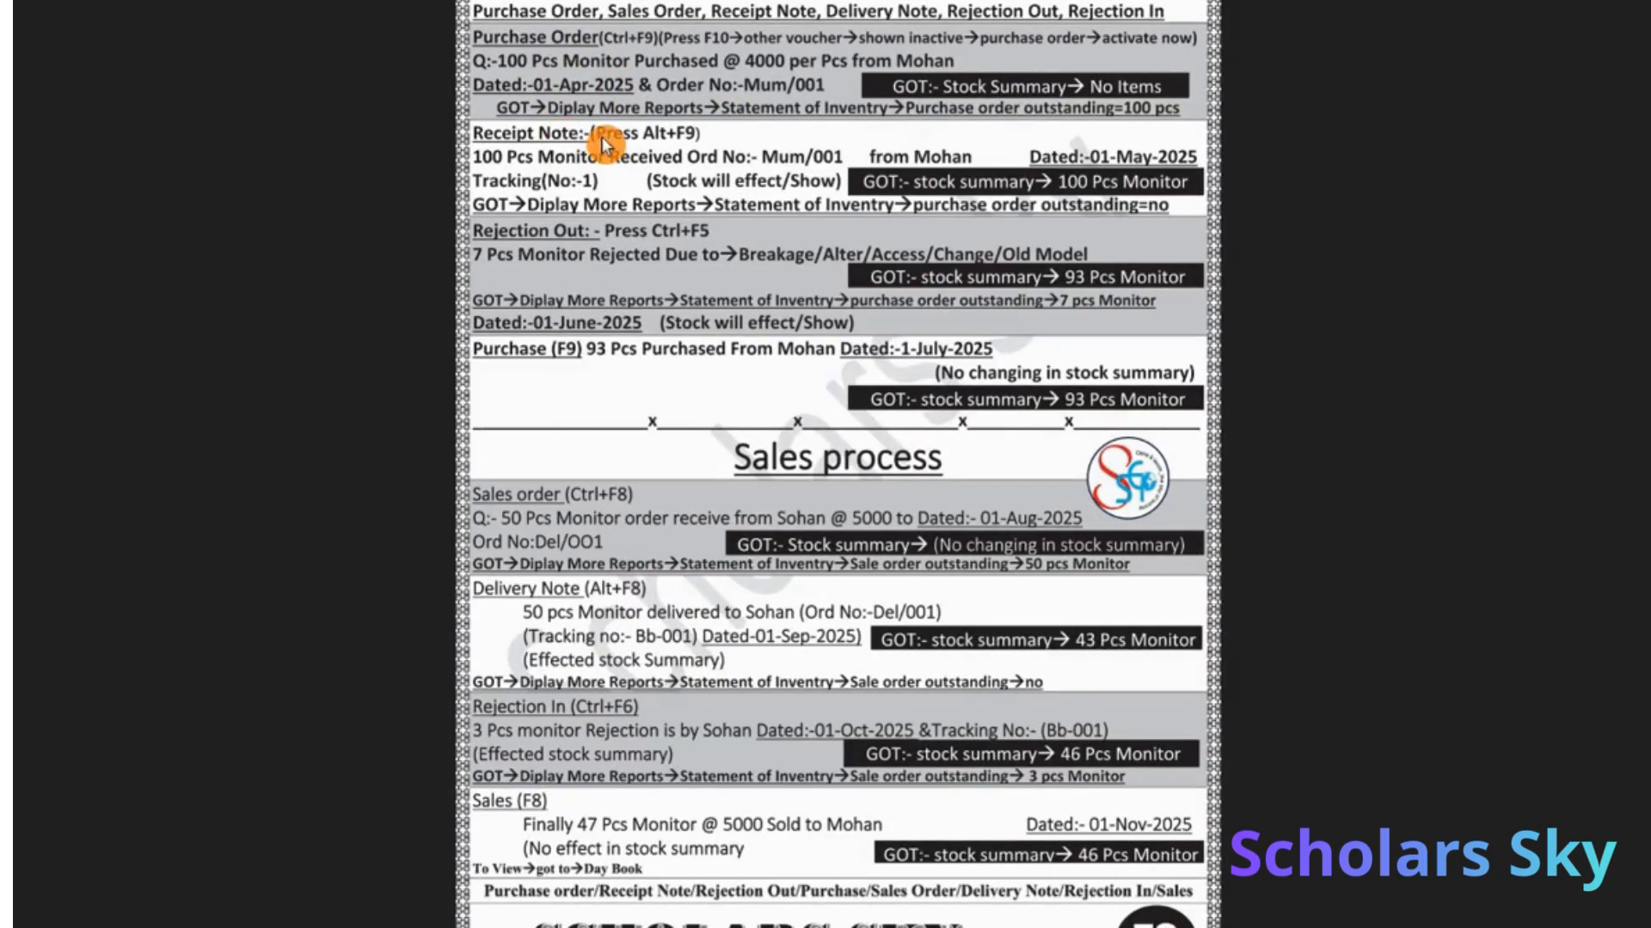
{"action": "key", "text": "alt+Tab"}
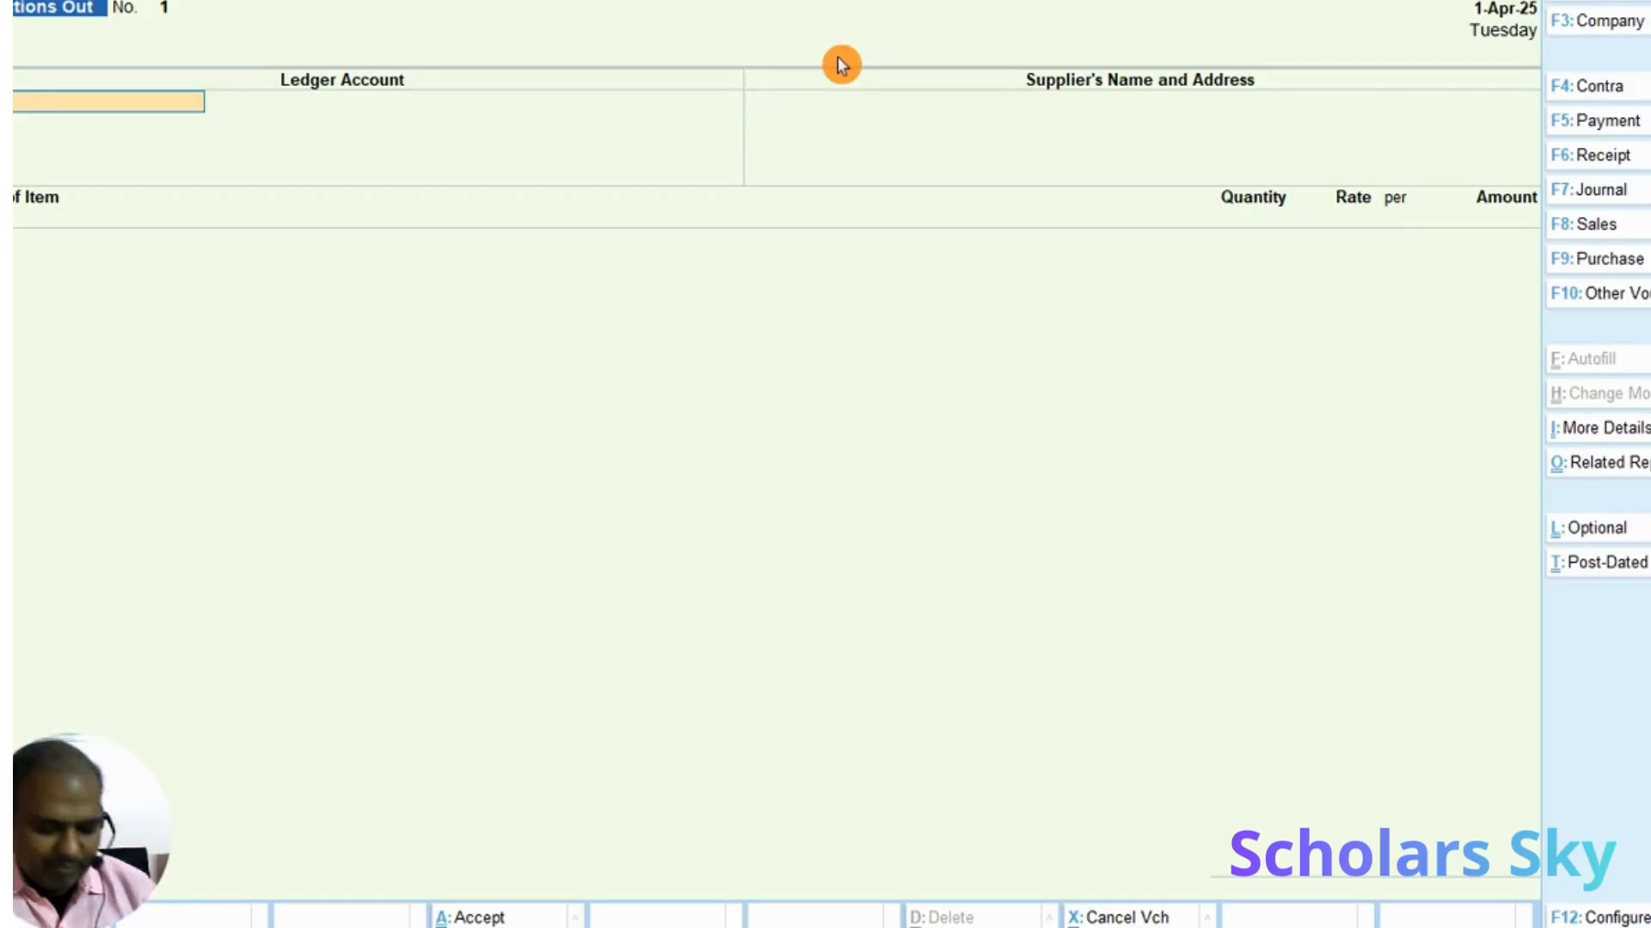
{"action": "key", "text": "ctrl"}
{"action": "key", "text": "ctrl+F9"}
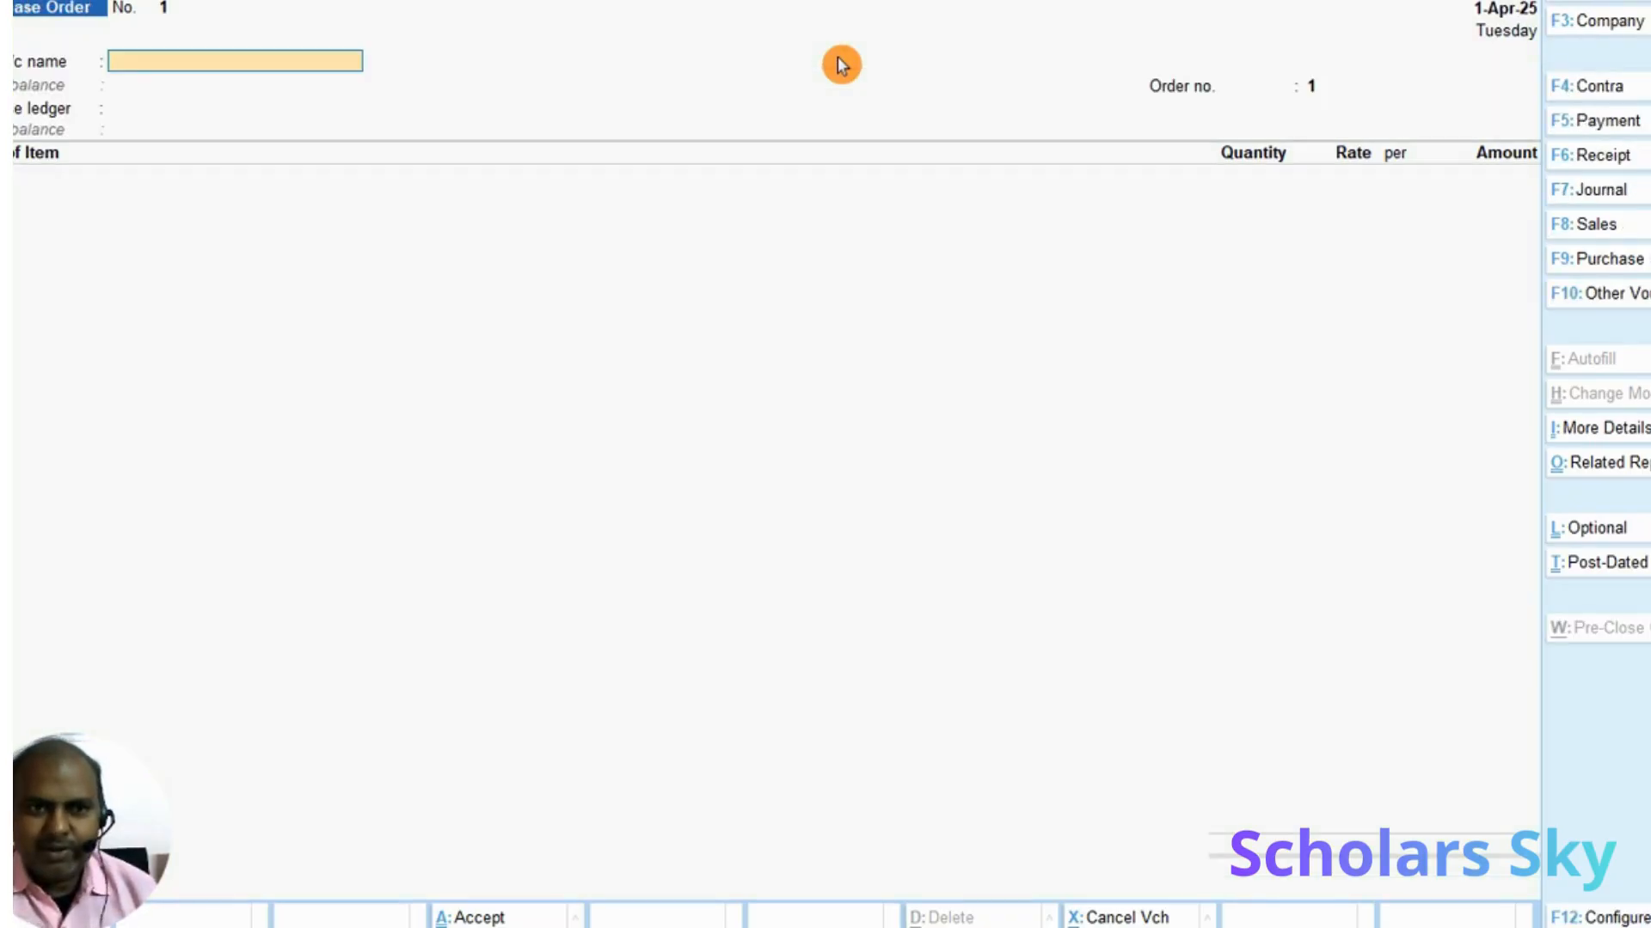
{"action": "type", "text": "M"}
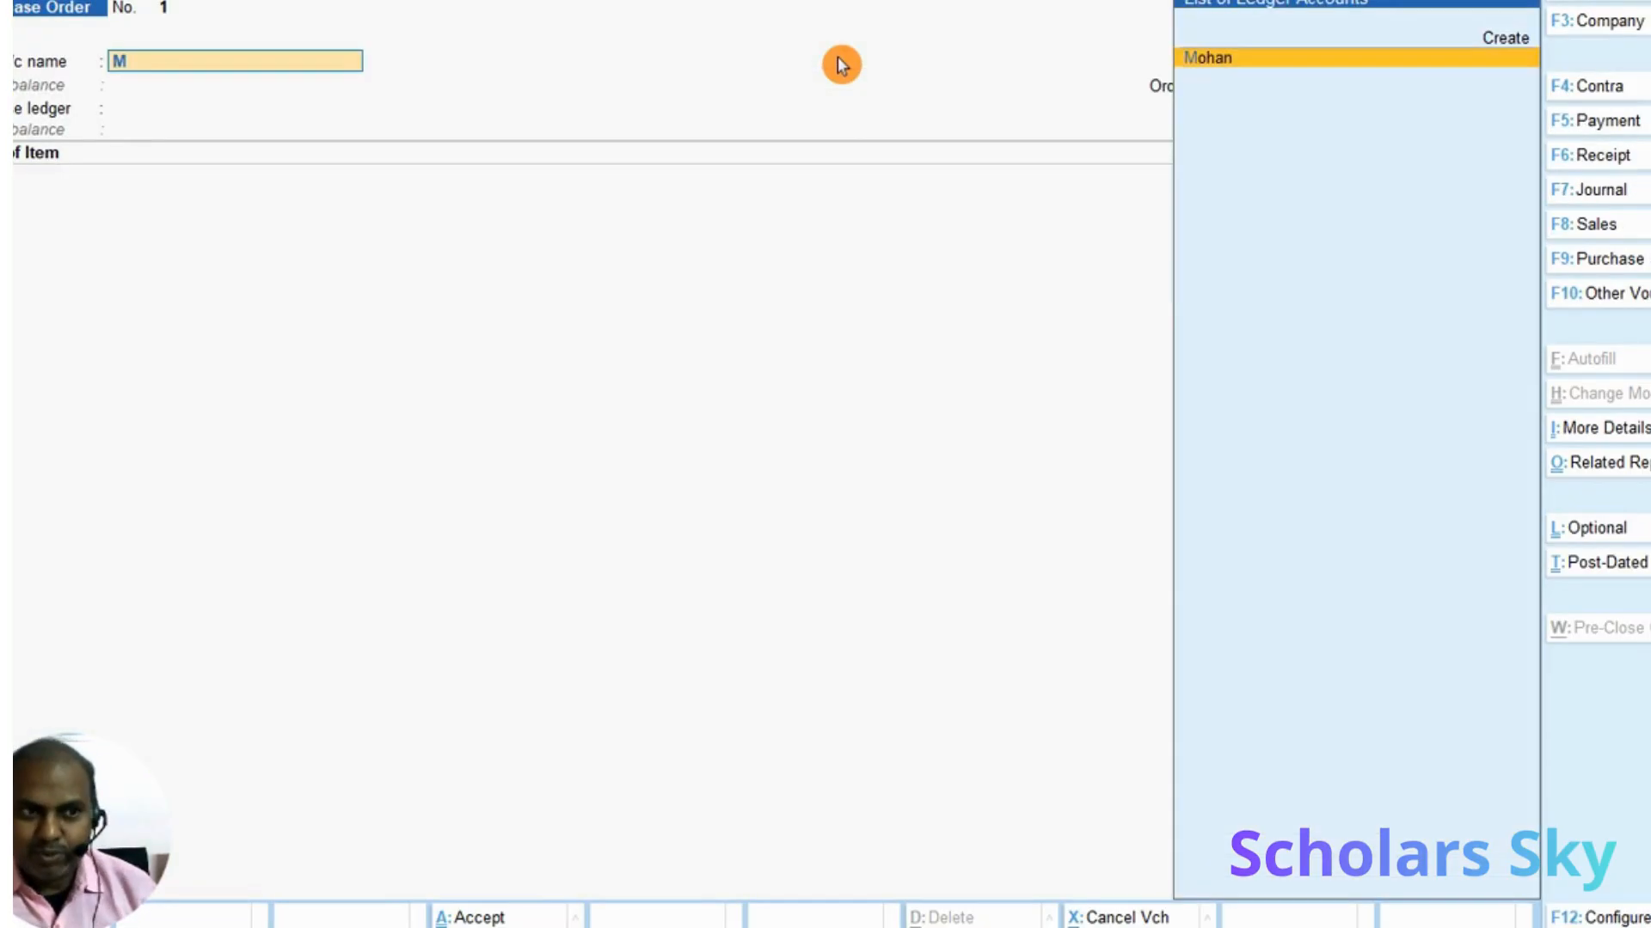
{"action": "key", "text": "Return"}
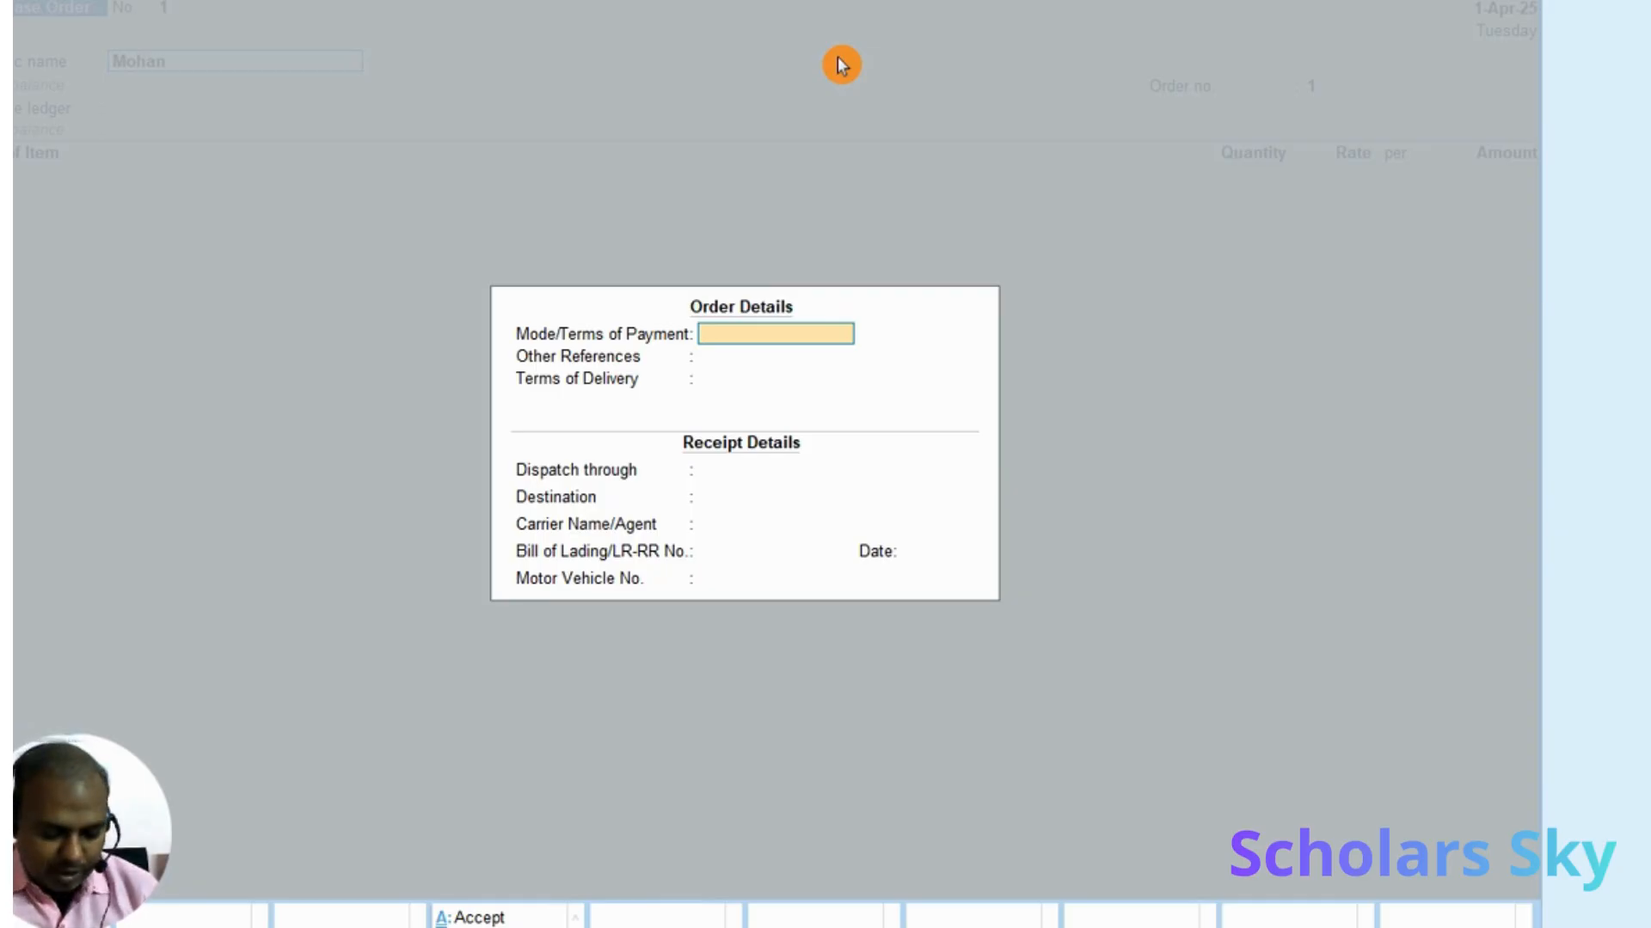
Fill in the order details with payment mode Cheque, other references New and terms of delivery Transport
{"action": "type", "text": "Che"}
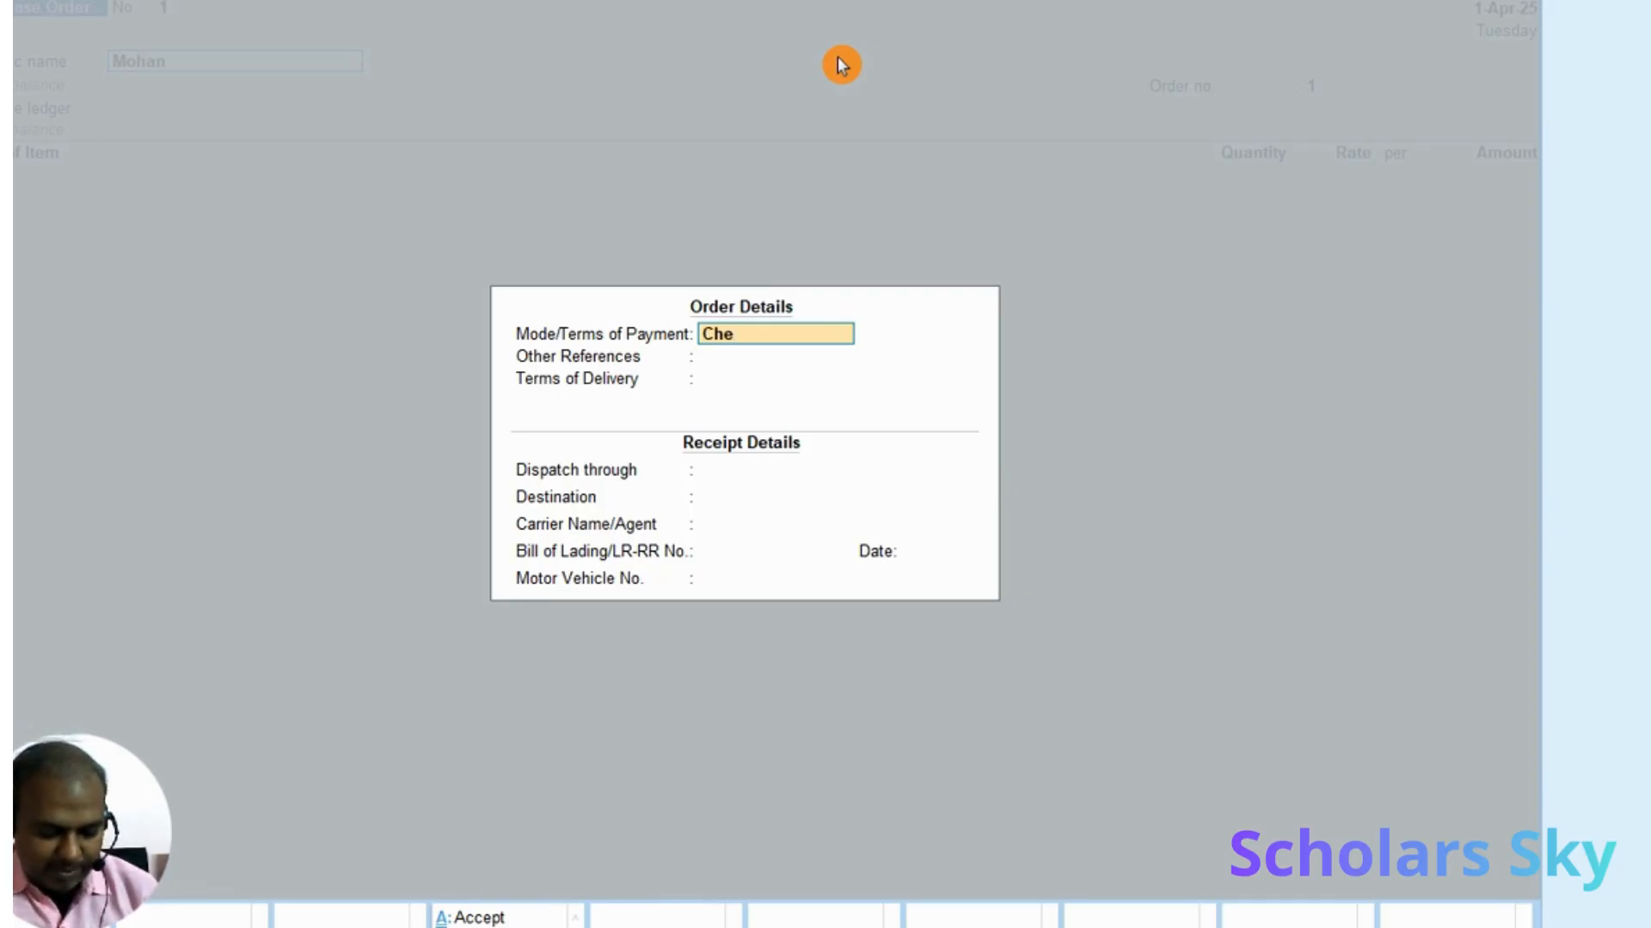
{"action": "type", "text": "que"}
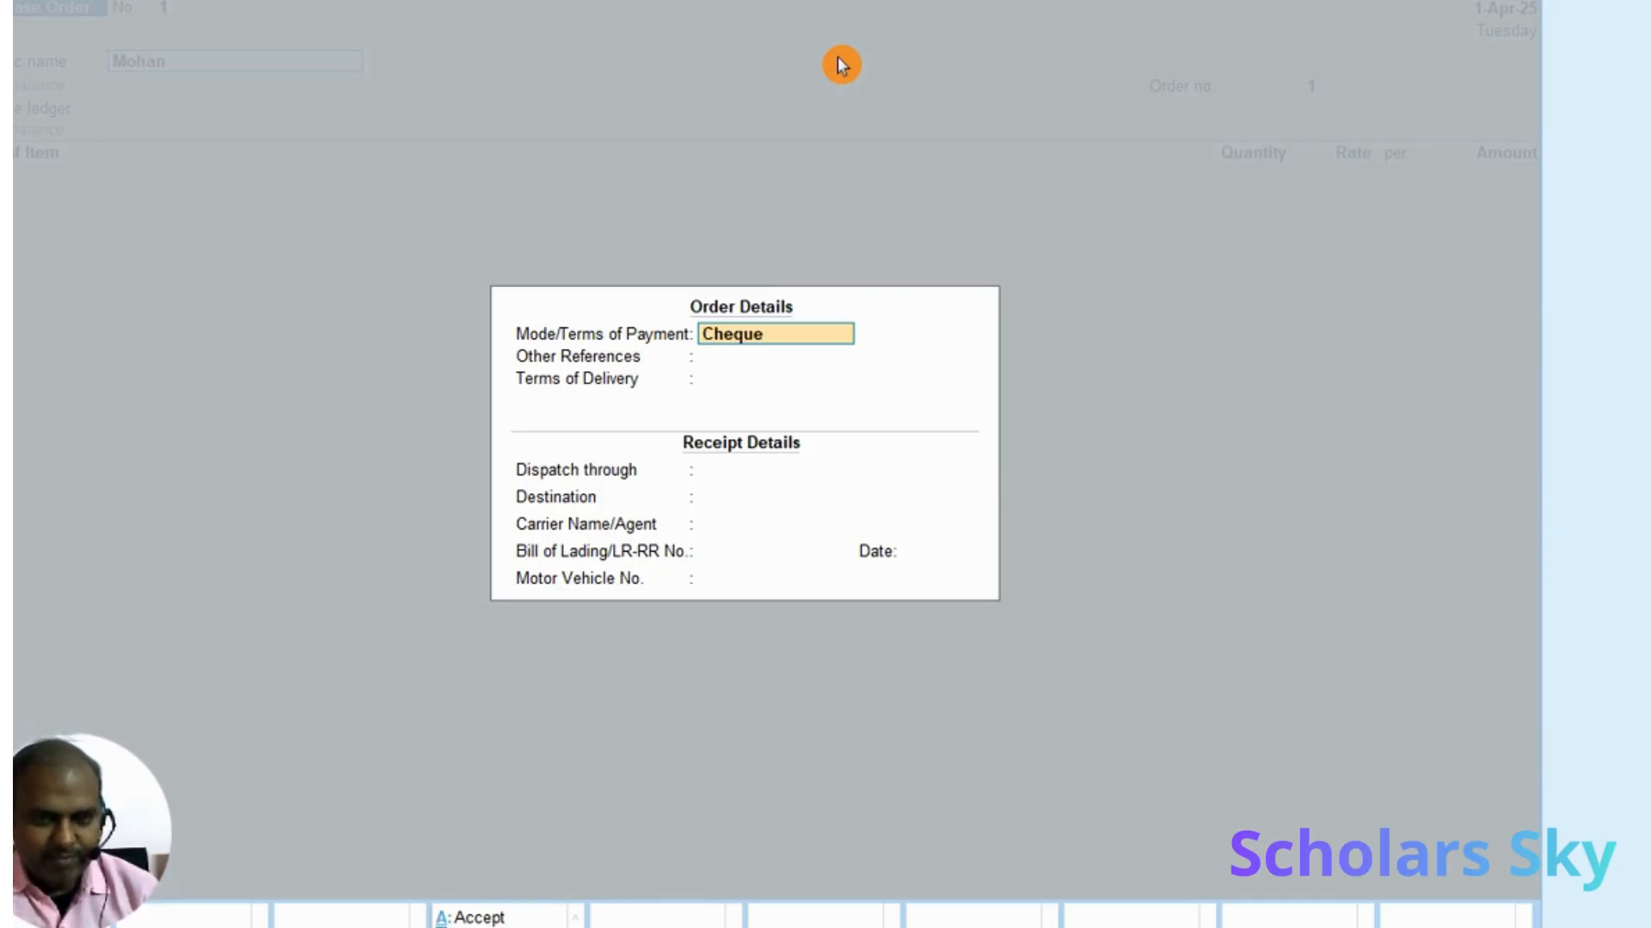
{"action": "key", "text": "Return"}
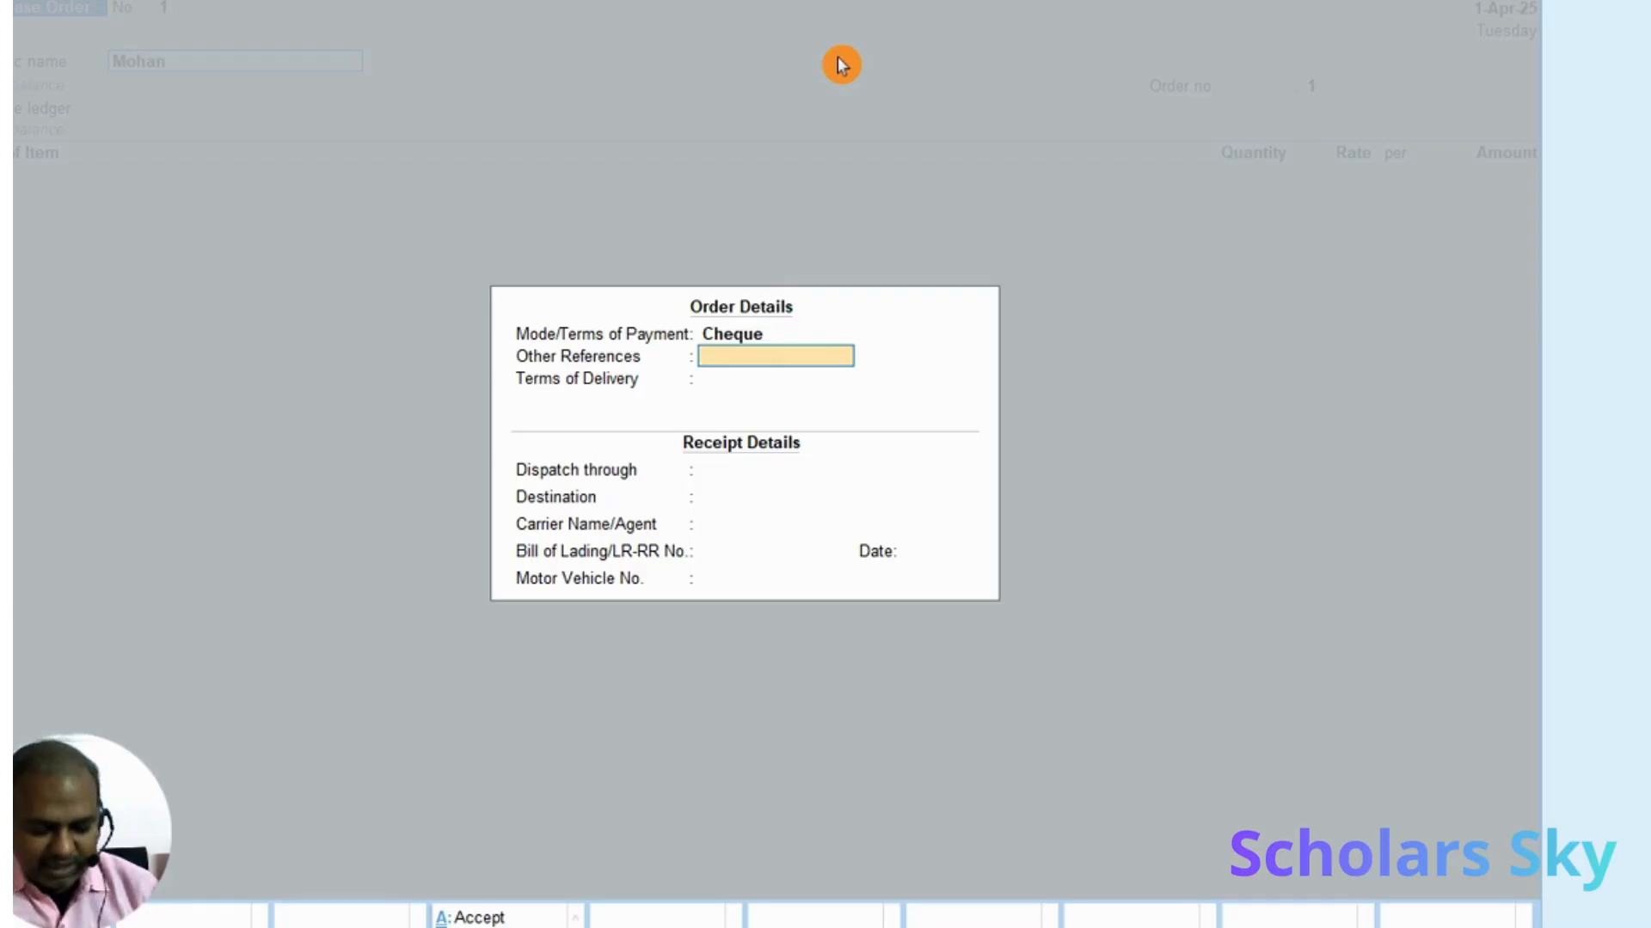
{"action": "type", "text": "New"}
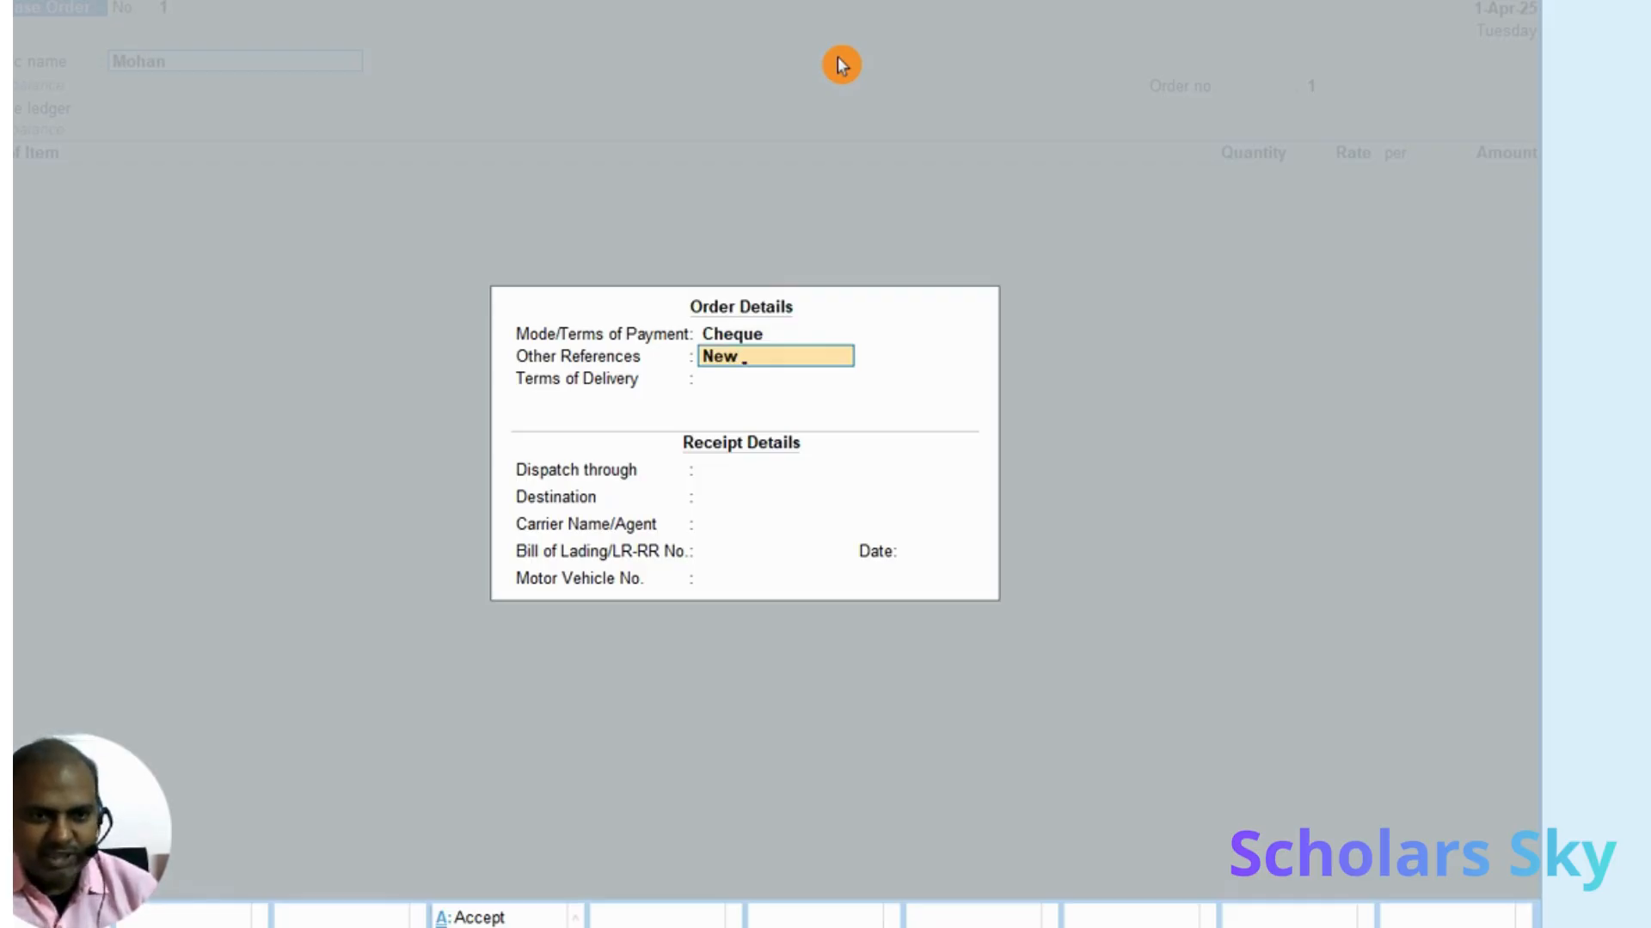
{"action": "key", "text": "Return"}
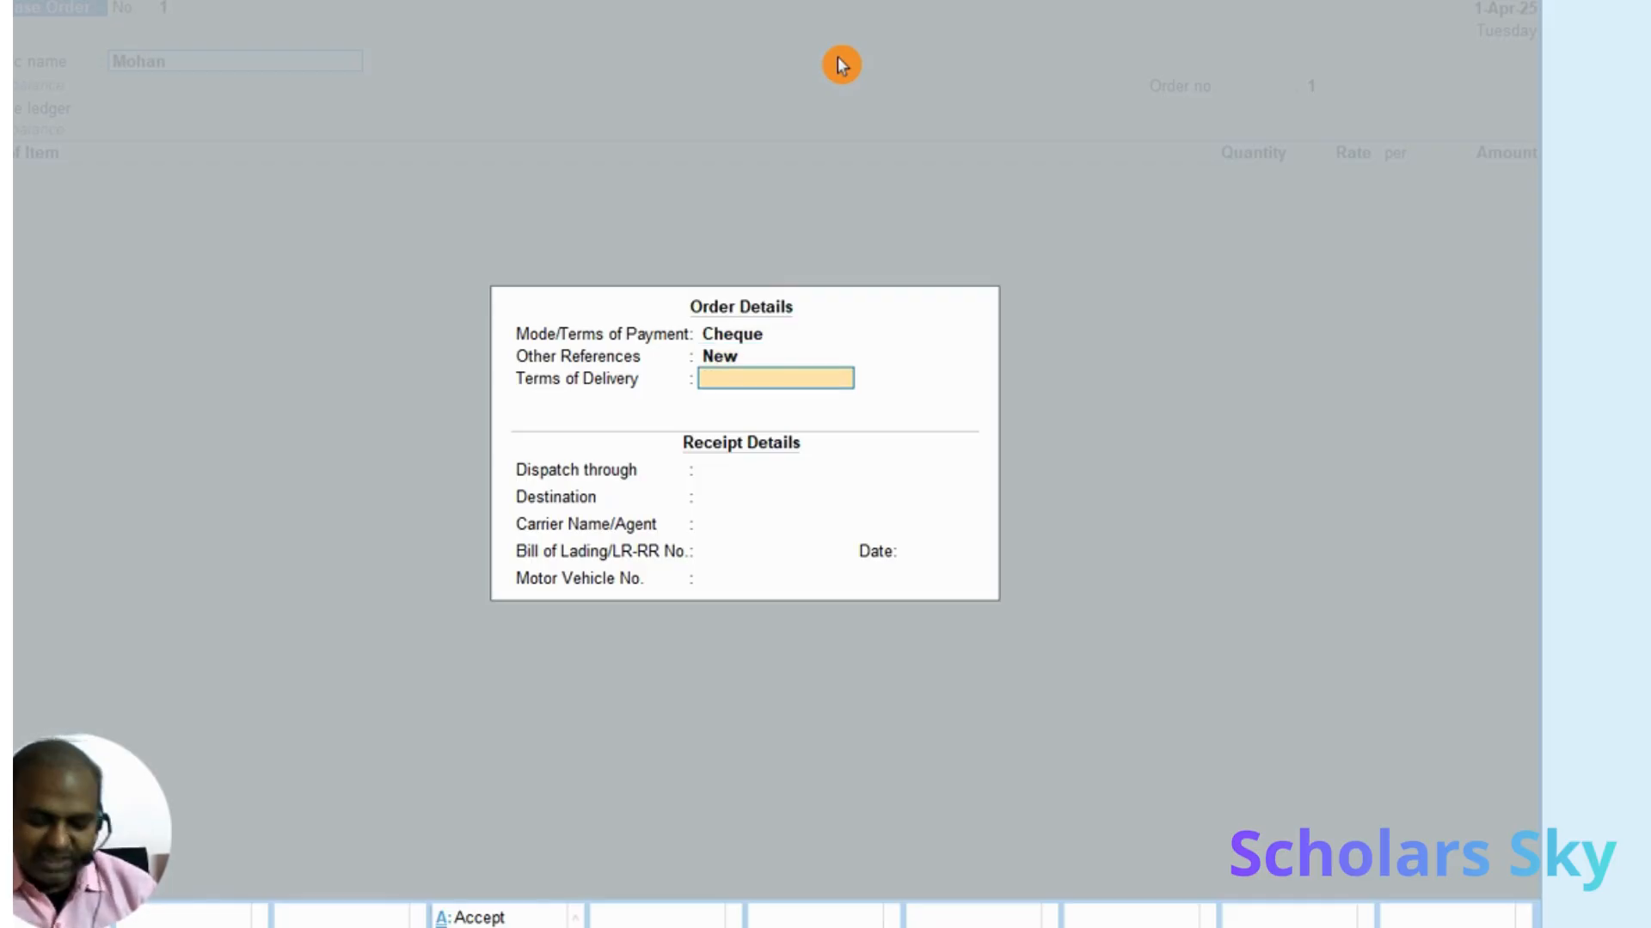
{"action": "type", "text": "Tra"}
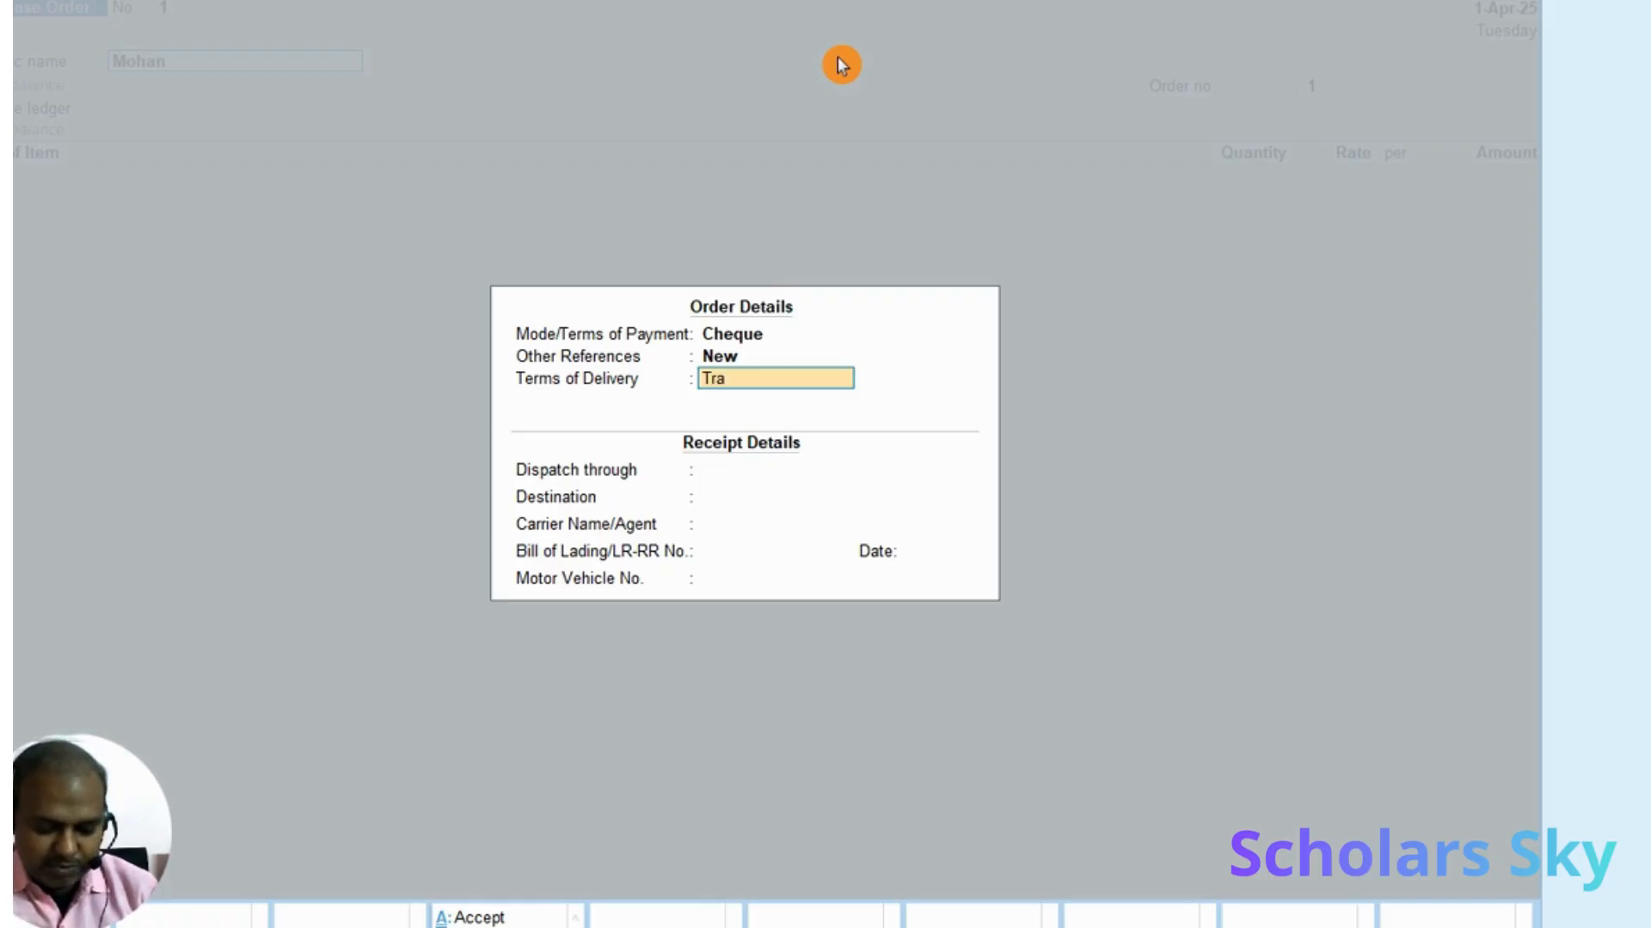
{"action": "type", "text": "nspor"}
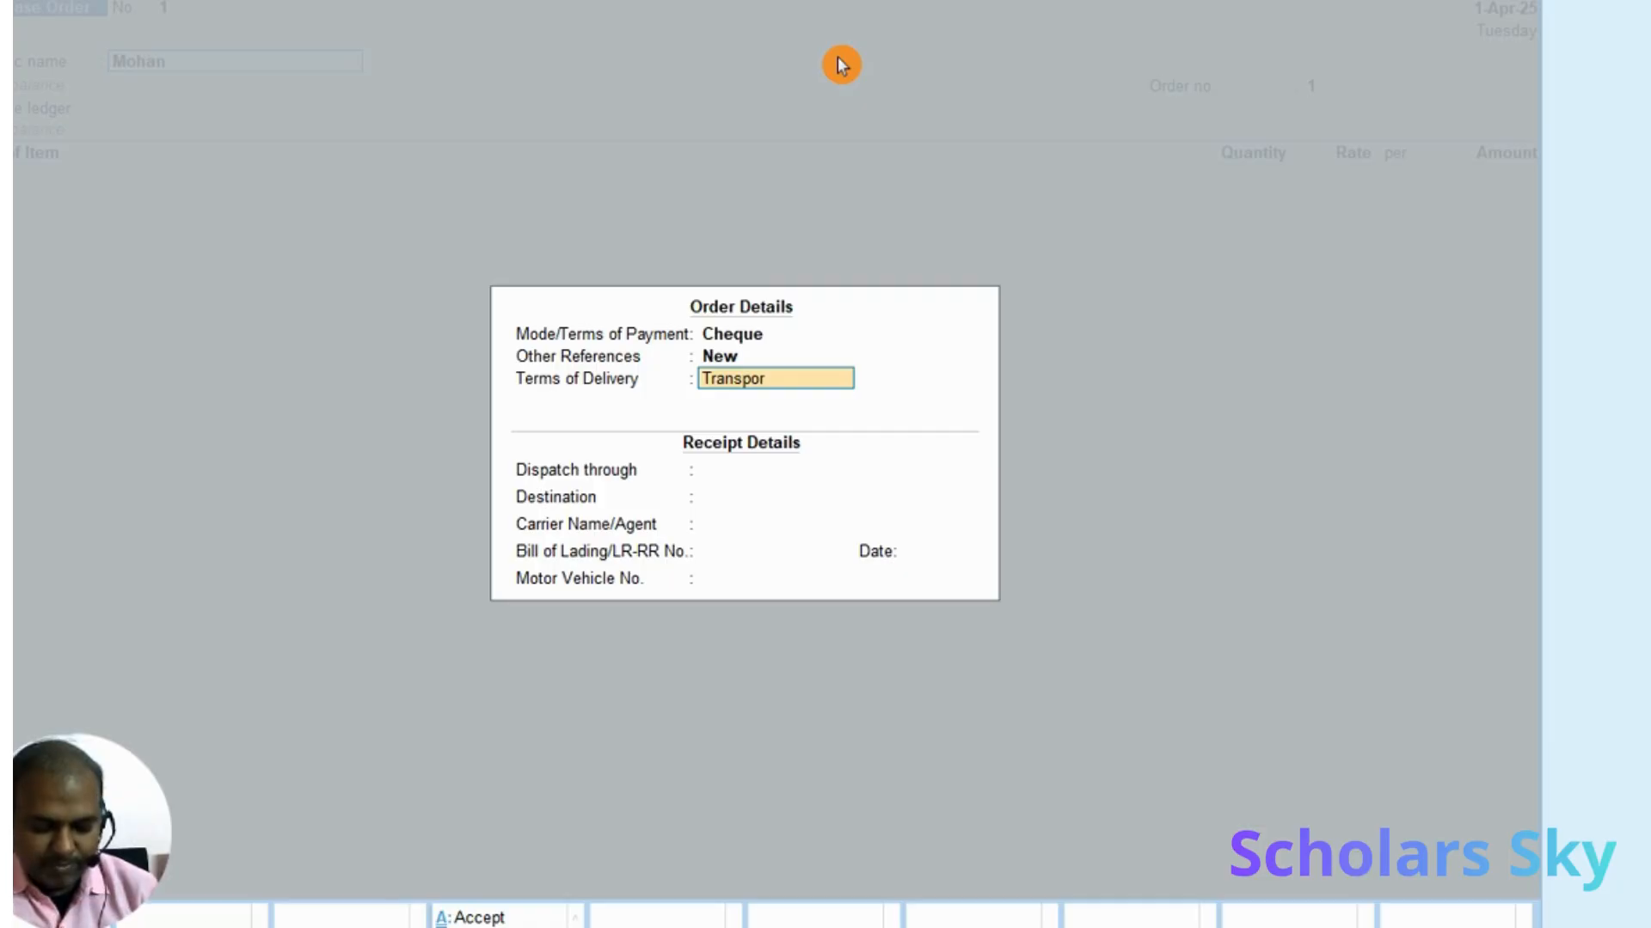
{"action": "type", "text": "t"}
{"action": "key", "text": "Return"}
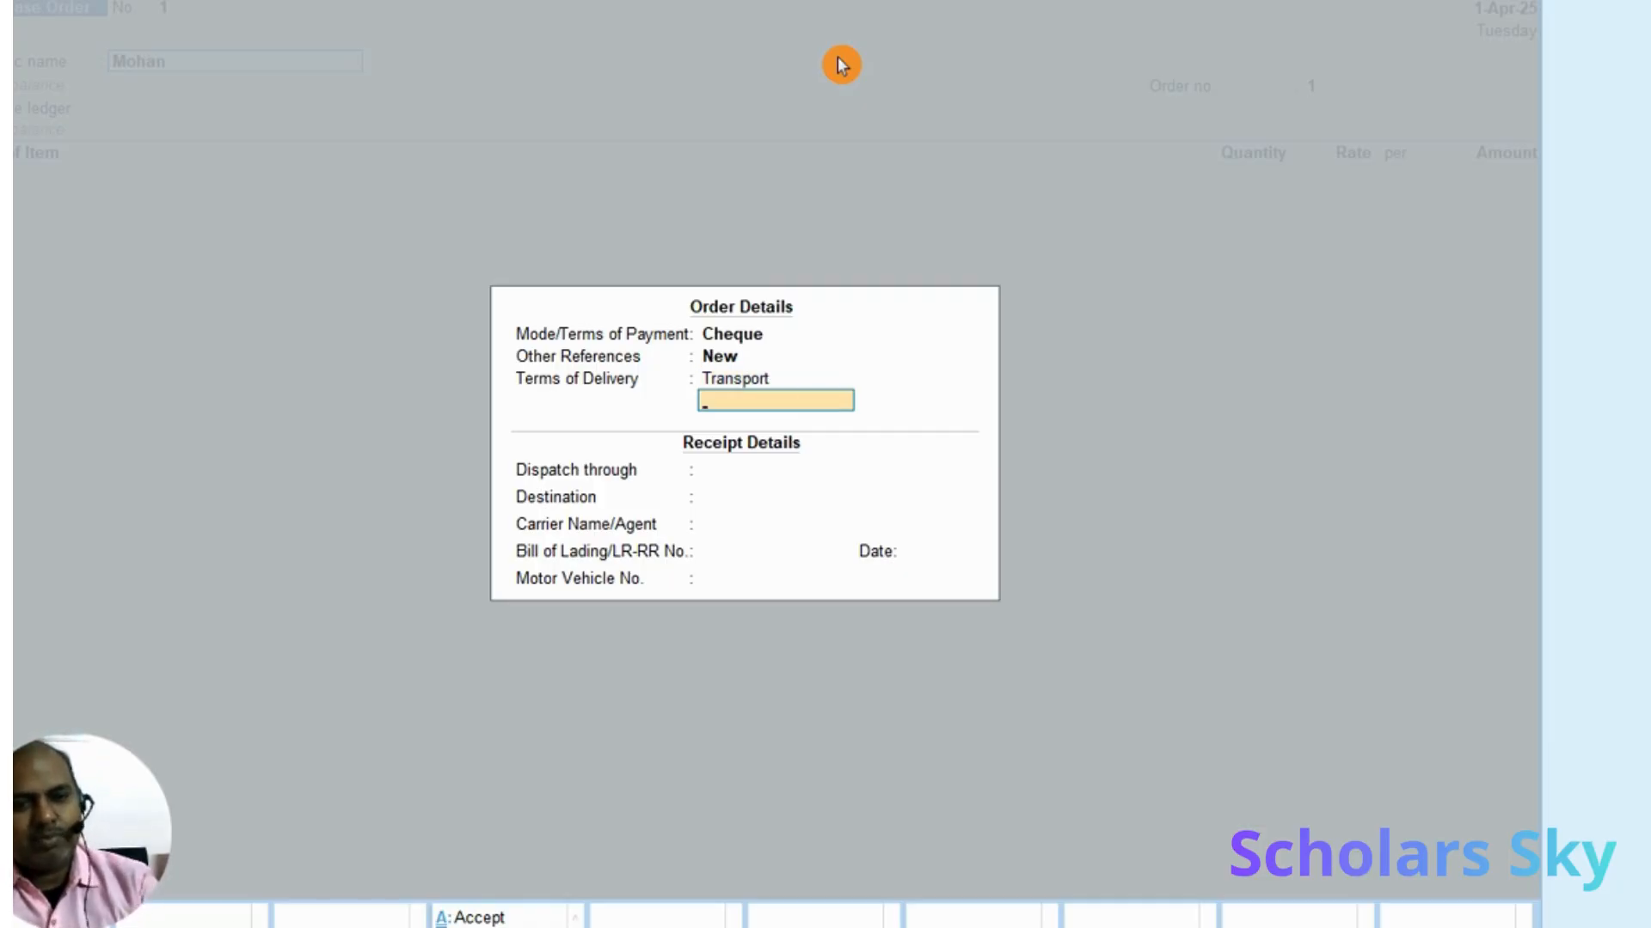
{"action": "key", "text": "Return"}
Enter the receipt details with dispatch through Patna, destination Delhi and carrier First Flight
{"action": "type", "text": "Patna"}
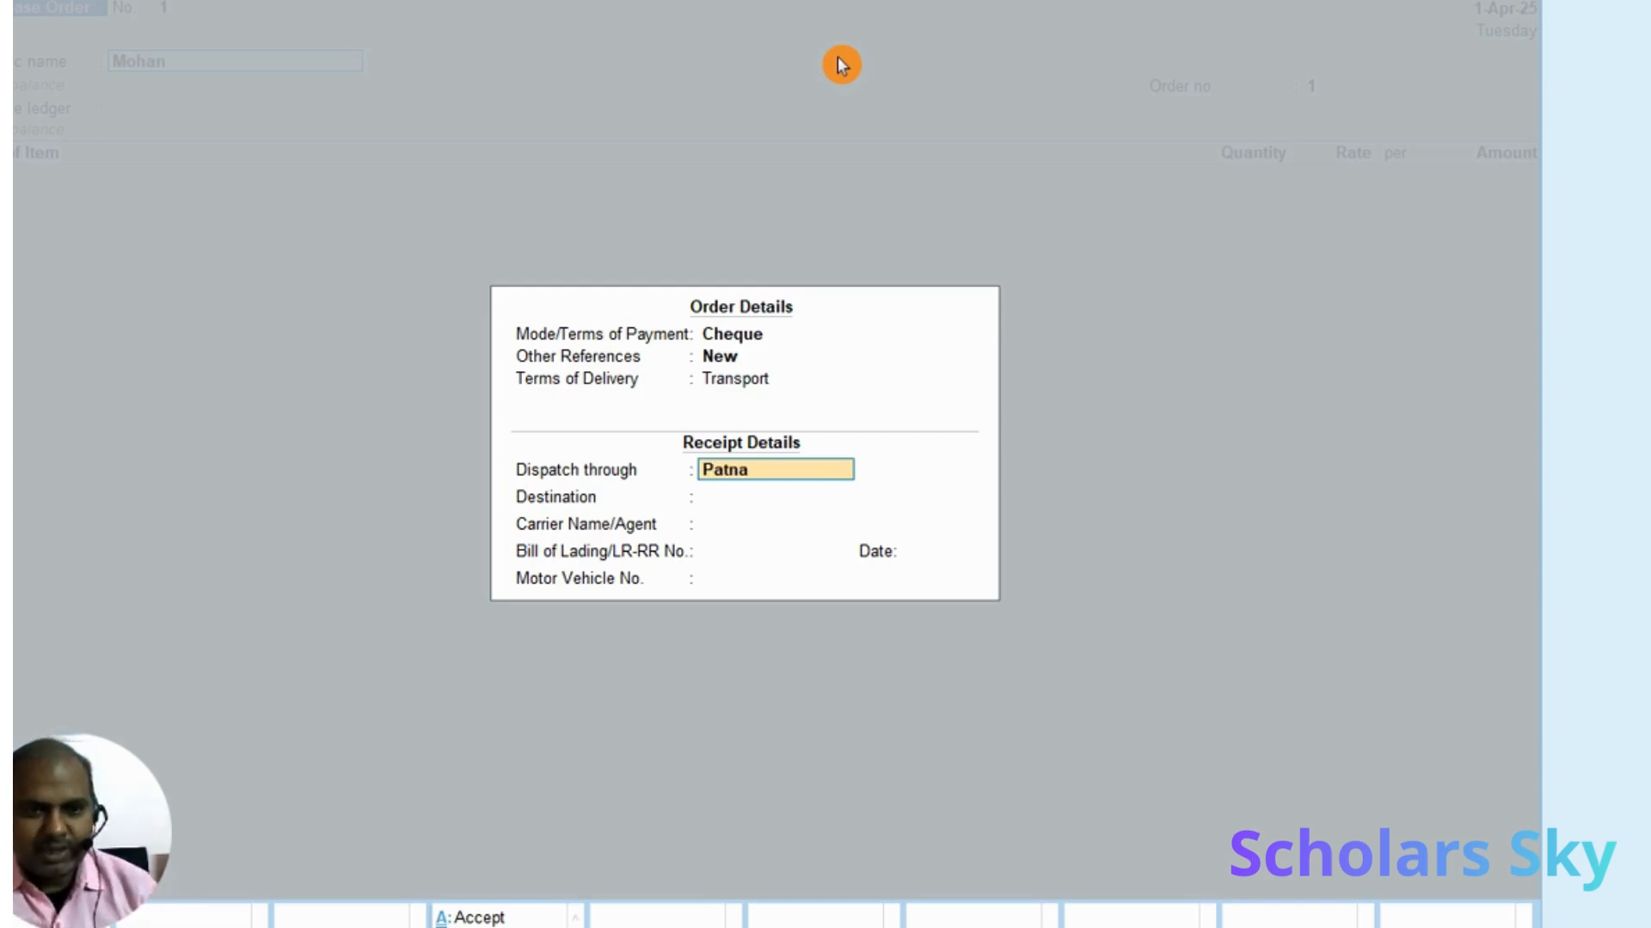
{"action": "key", "text": "Return"}
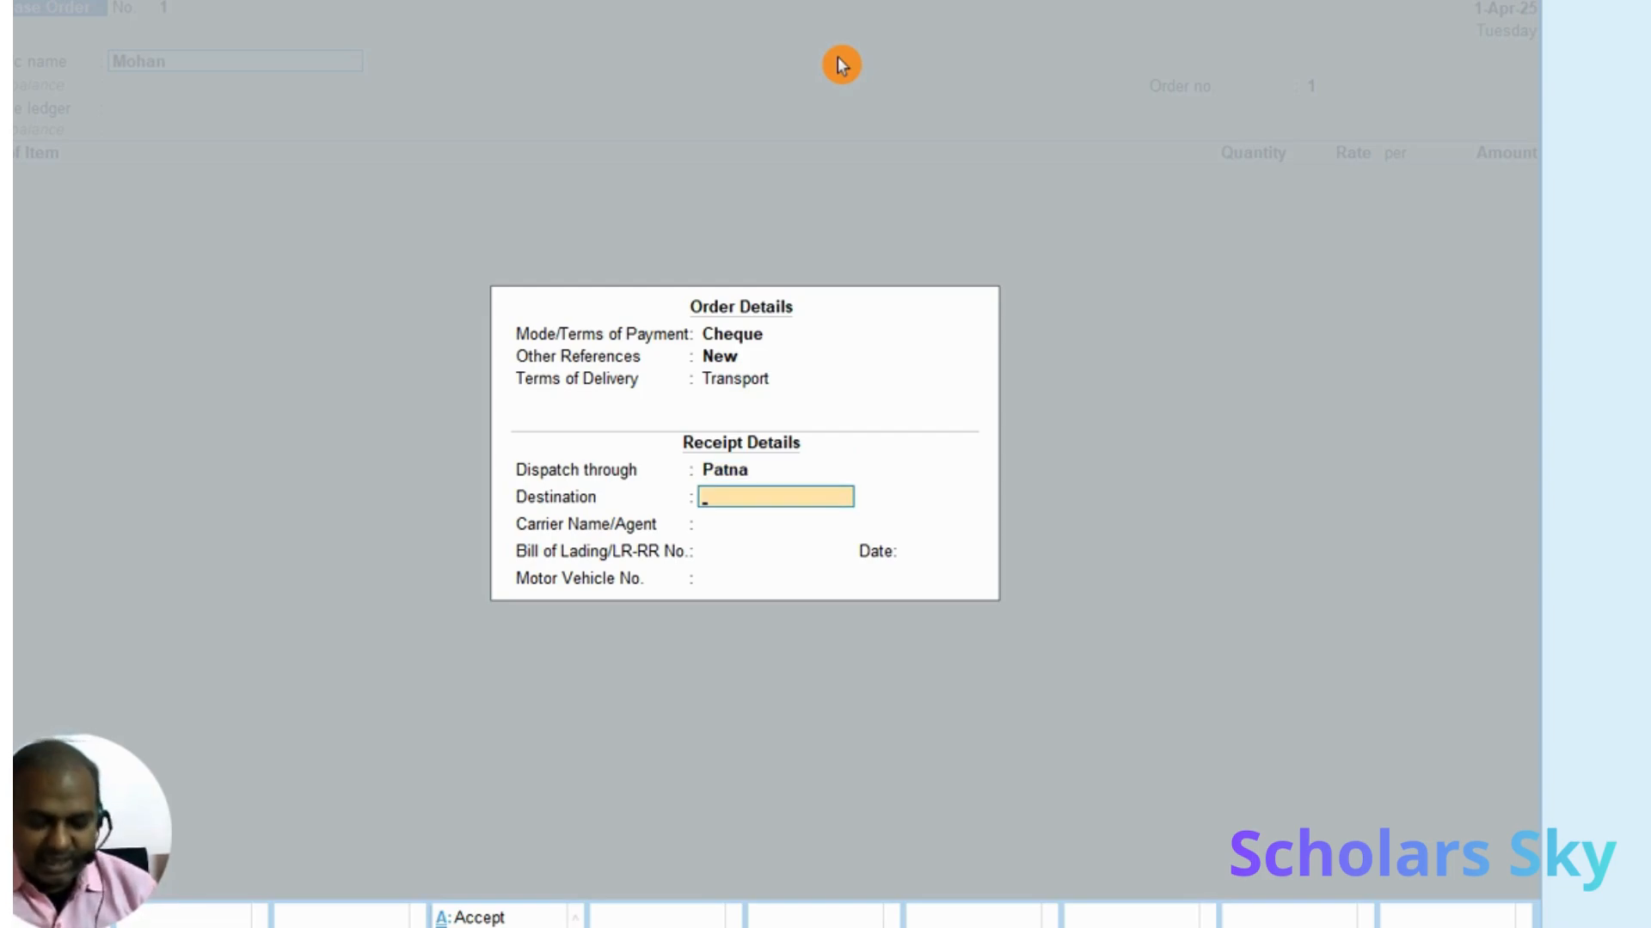
{"action": "type", "text": "Delhi"}
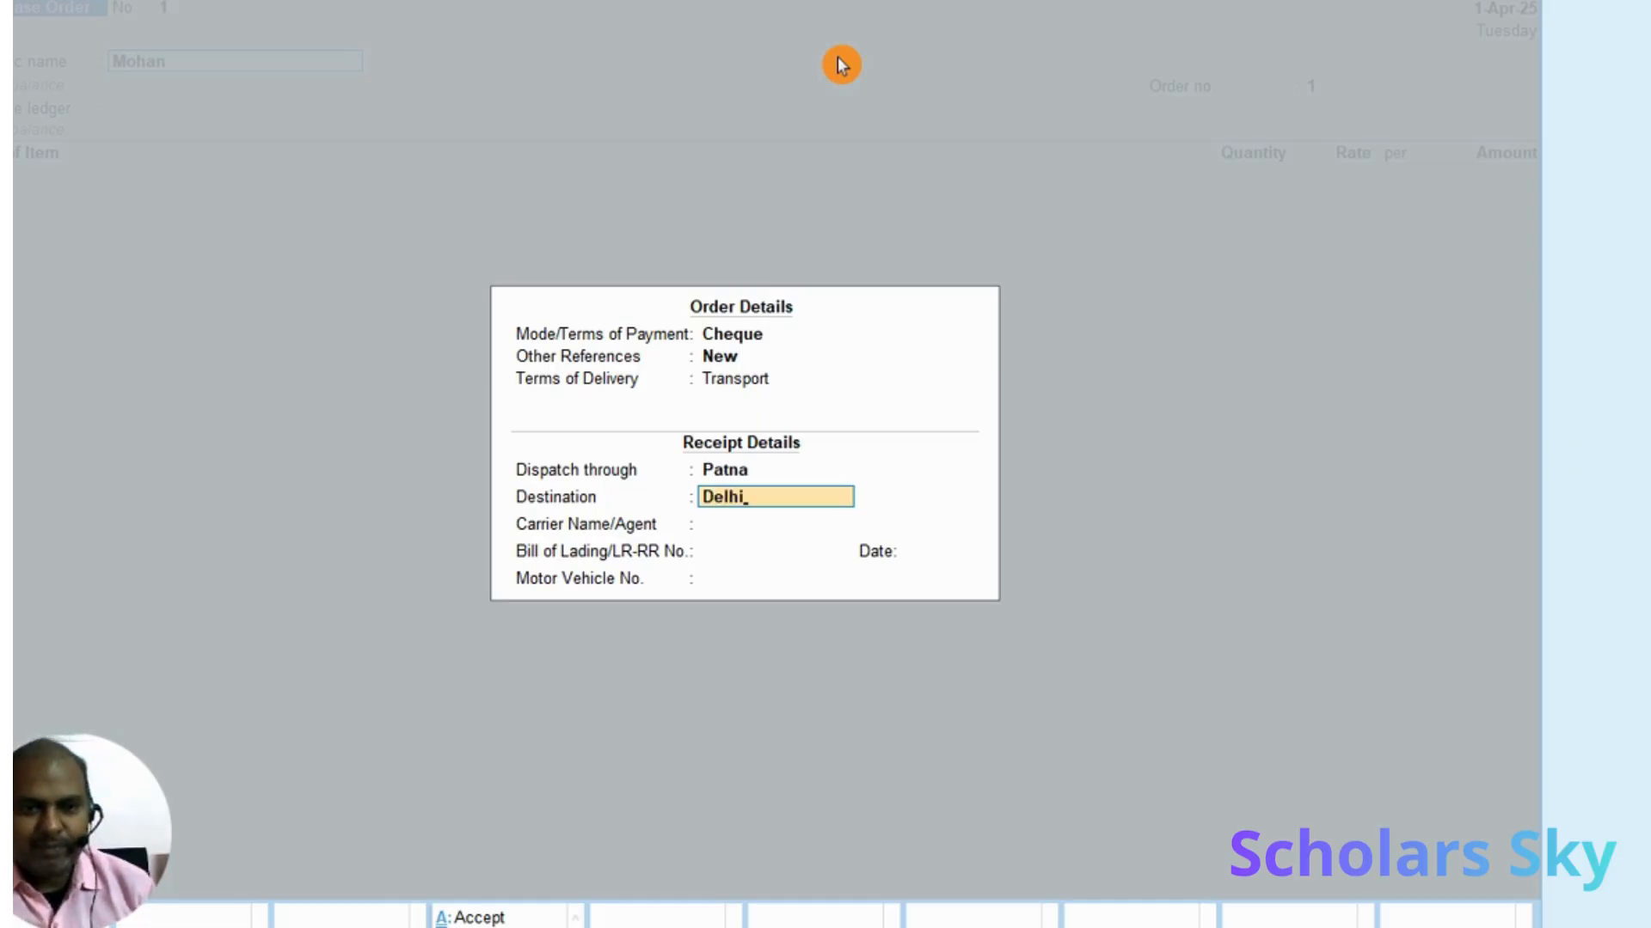
{"action": "key", "text": "Return"}
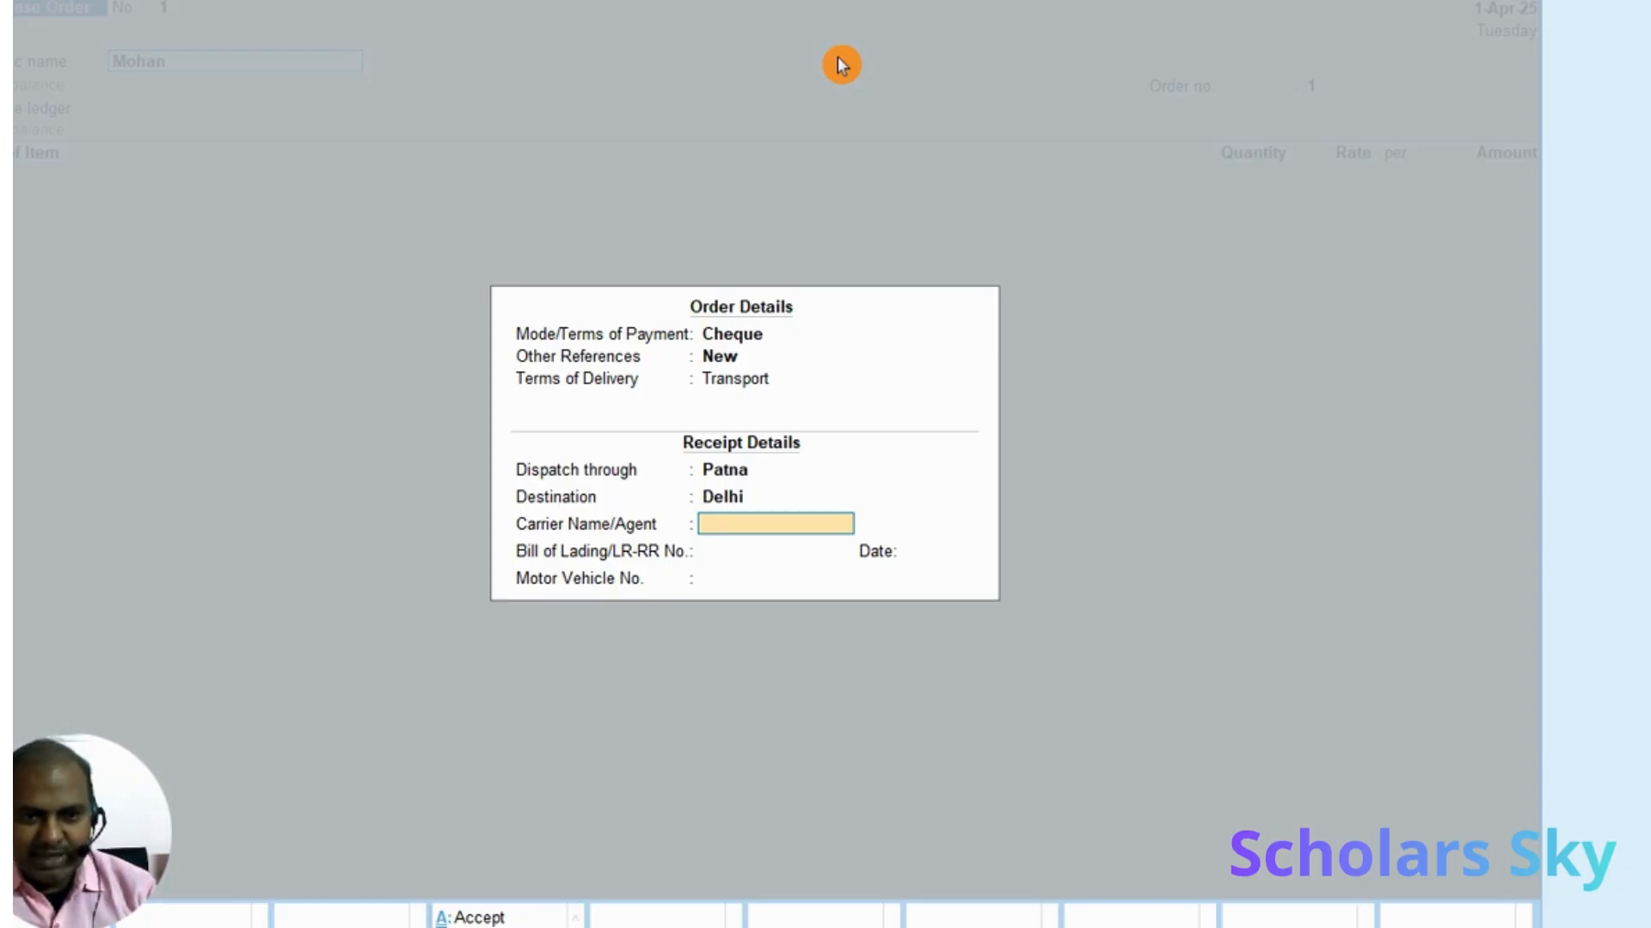
{"action": "type", "text": "Fir"}
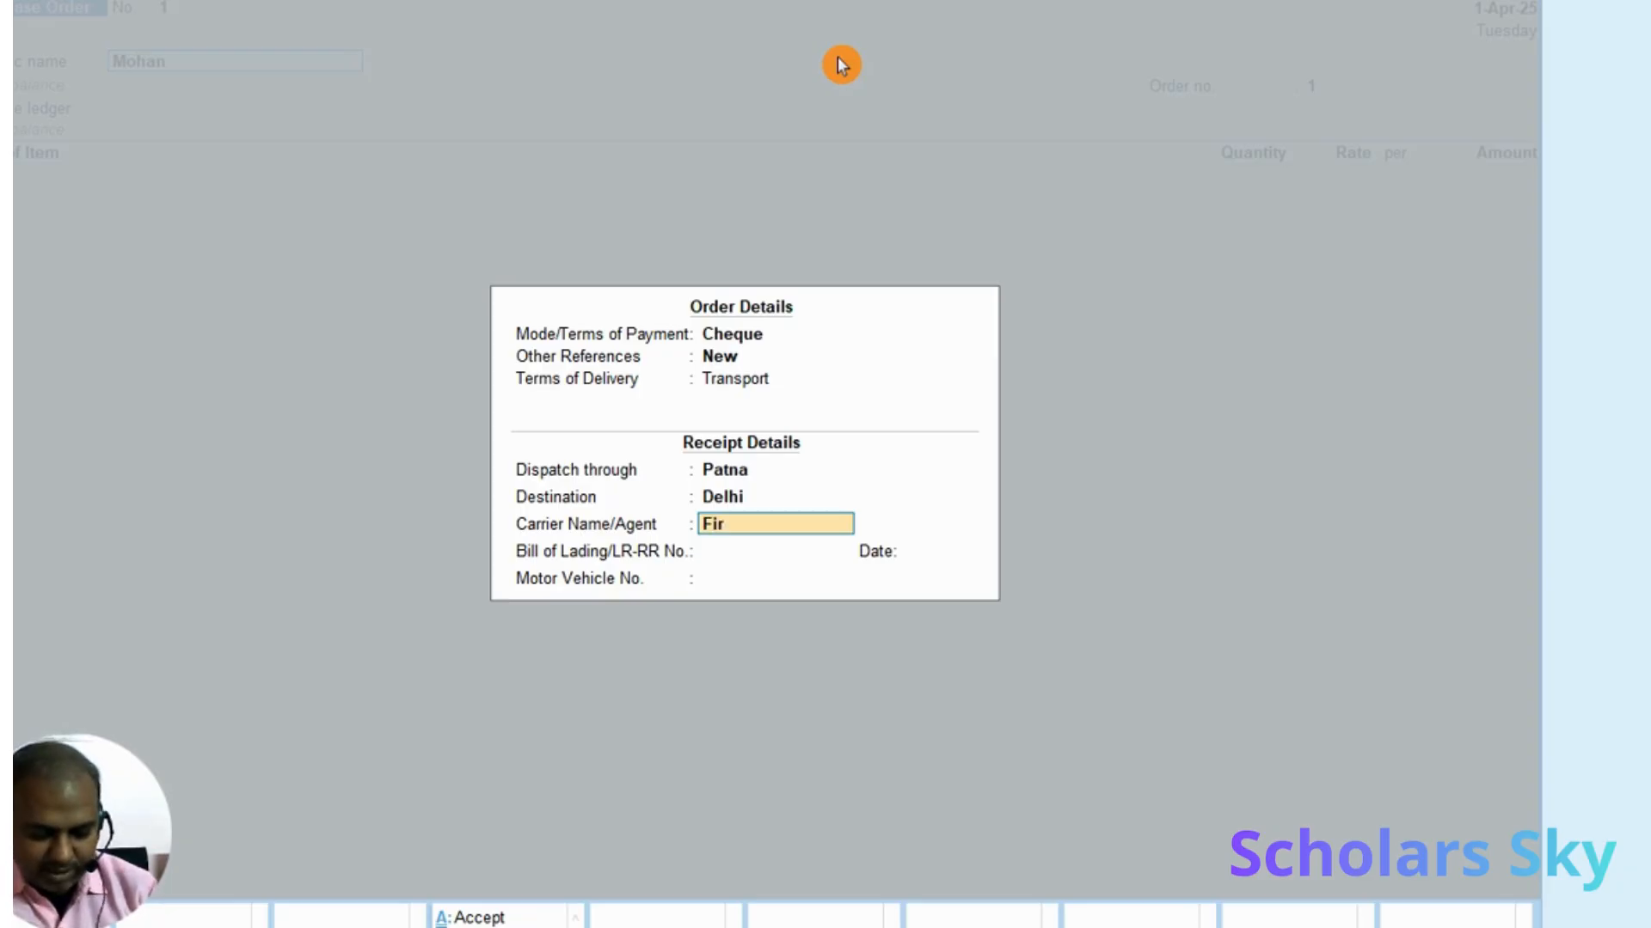
{"action": "type", "text": "st Flight"}
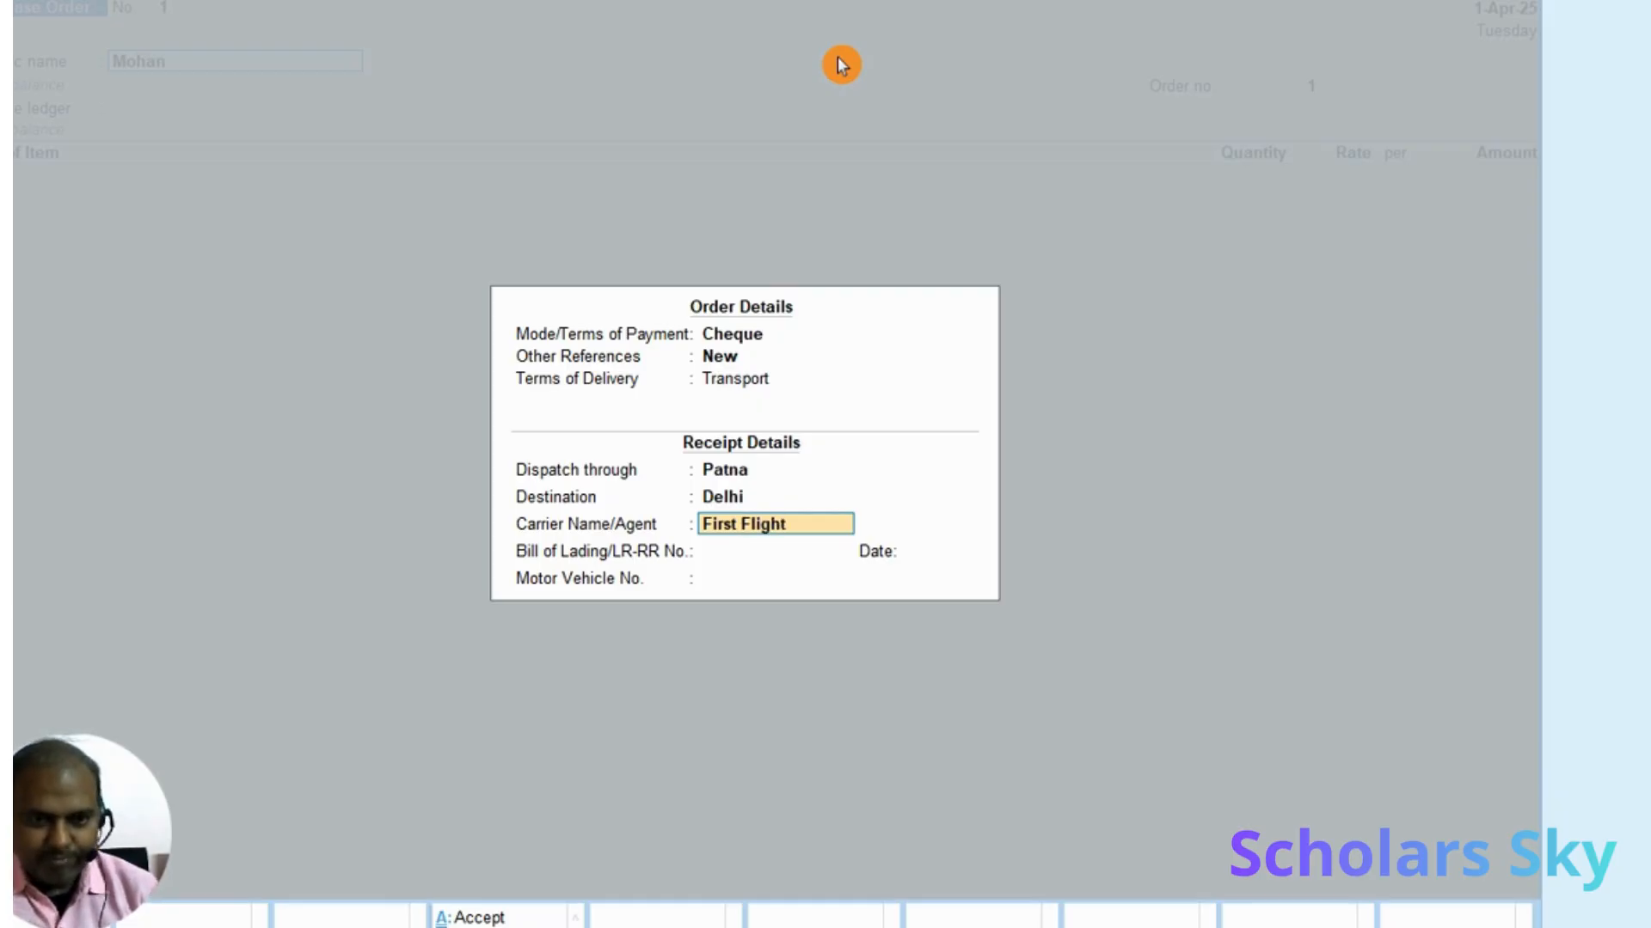
{"action": "key", "text": "Return"}
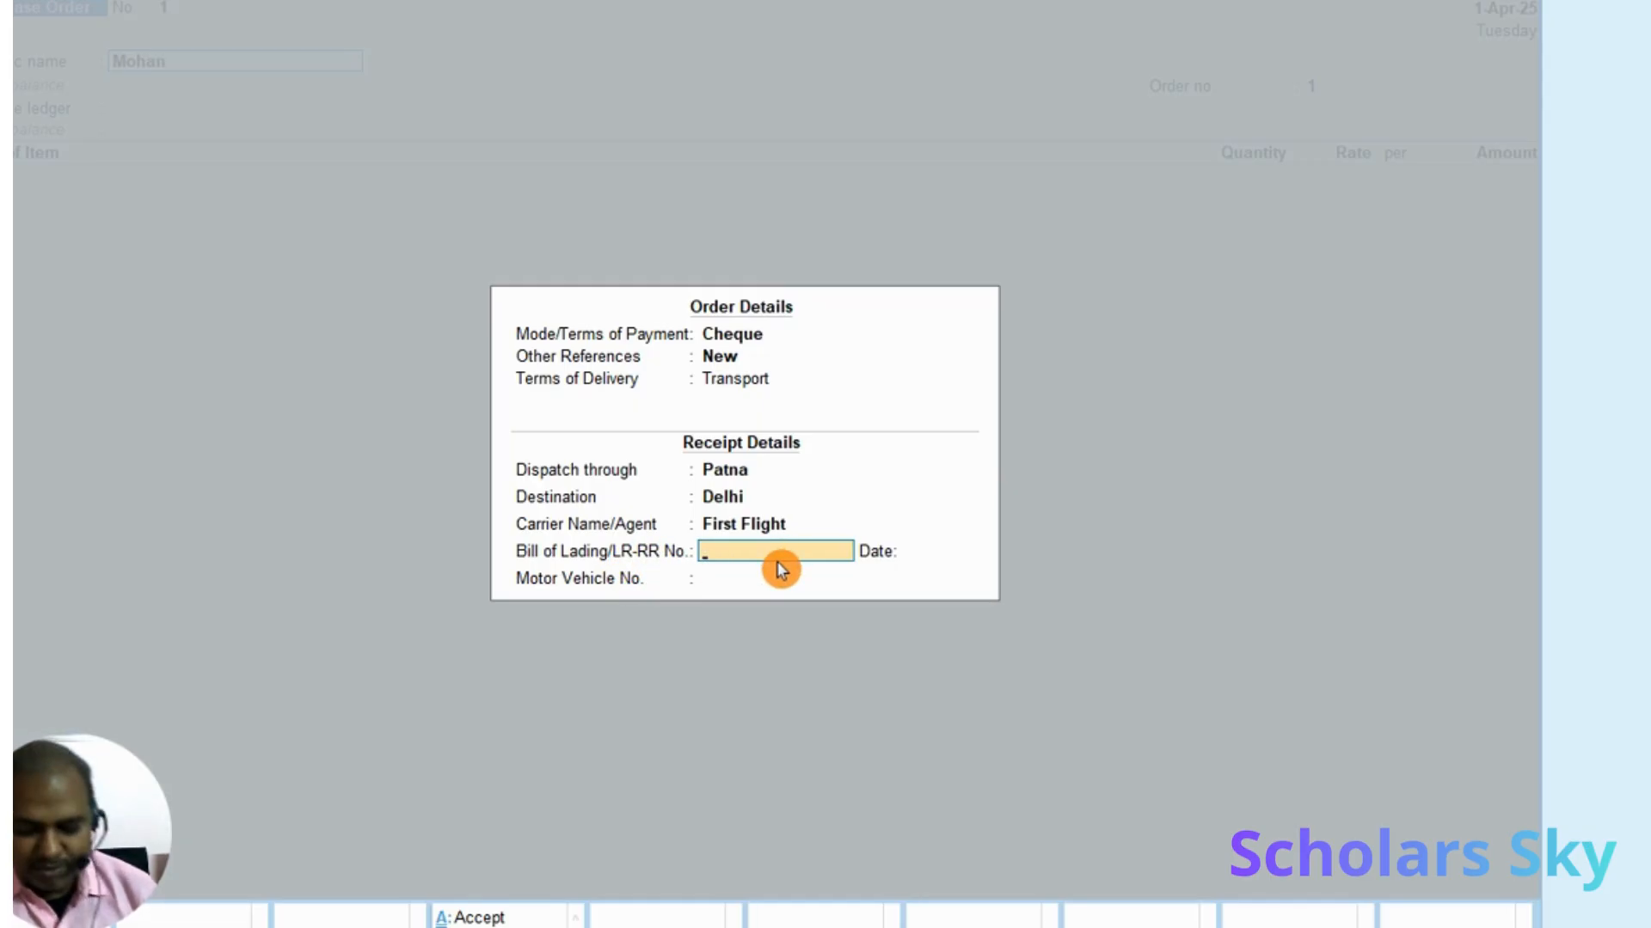
Enter bill of lading number 56984 without a date and motor vehicle number BR-568, and accept the receipt details
{"action": "type", "text": "56984"}
{"action": "key", "text": "Return"}
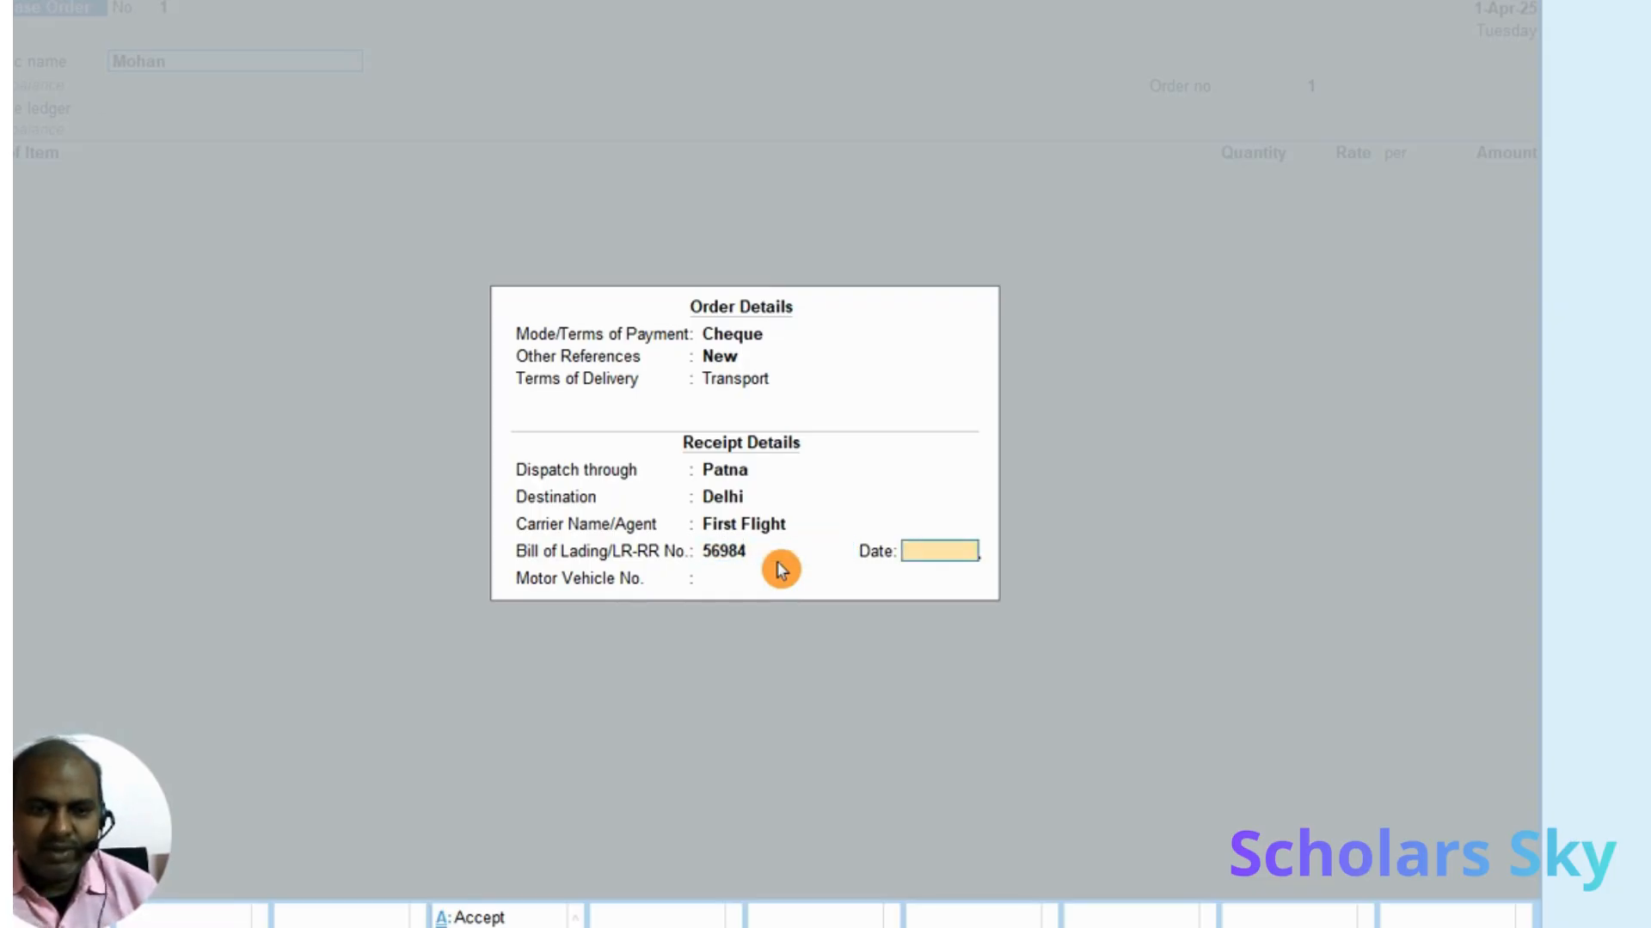
{"action": "key", "text": "Return"}
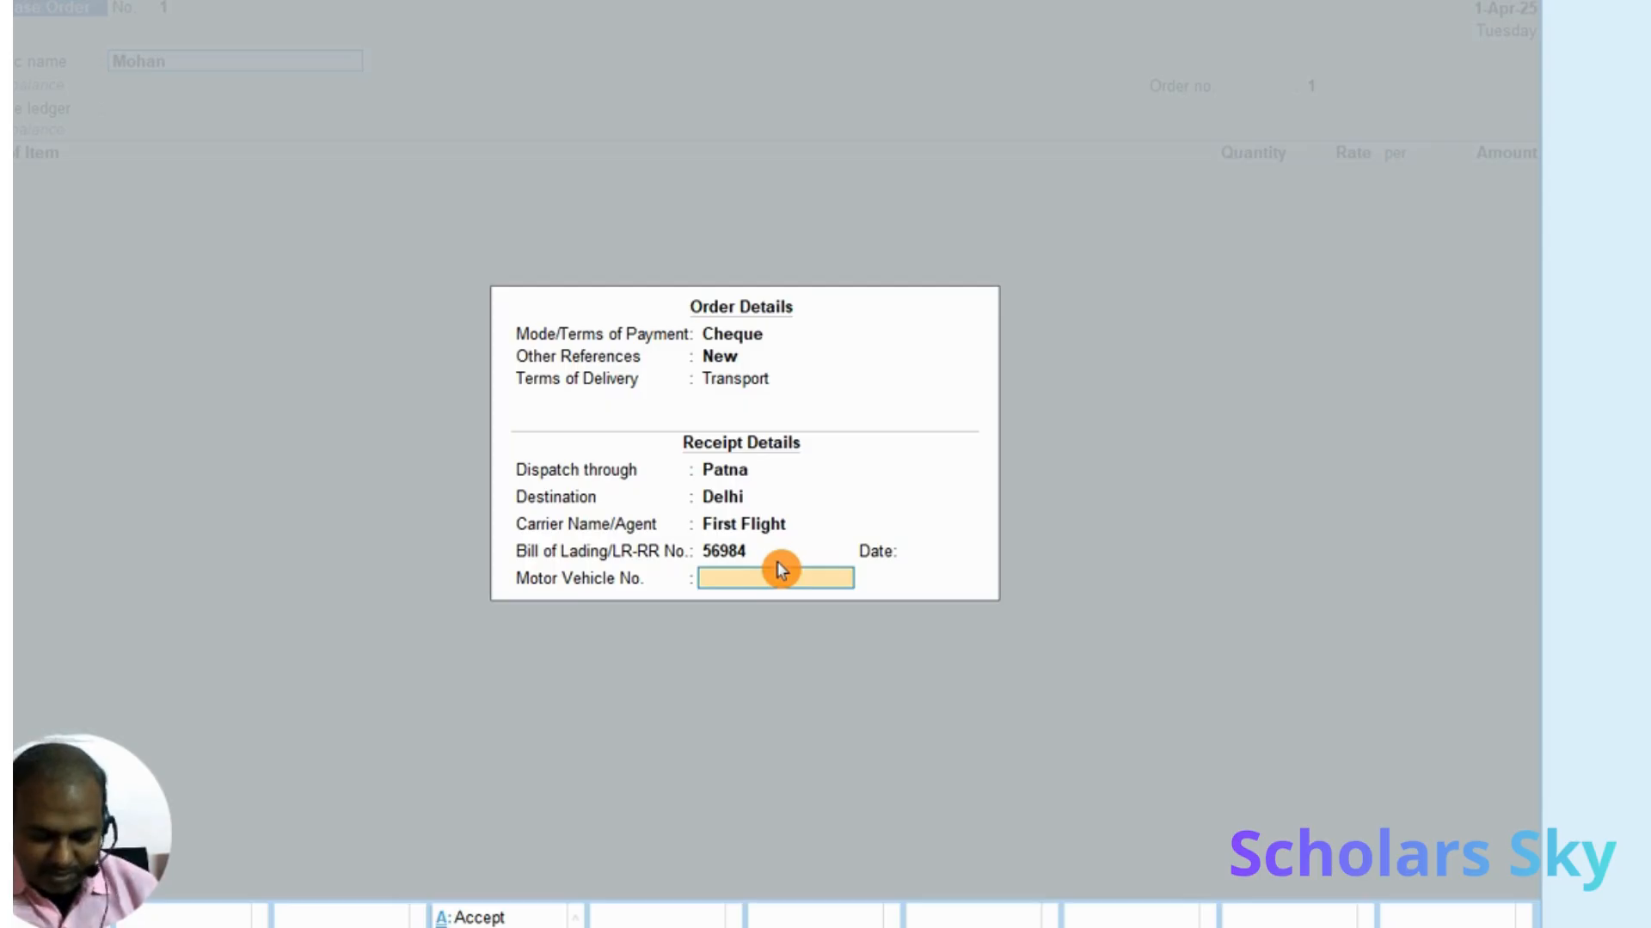
{"action": "type", "text": "Br="}
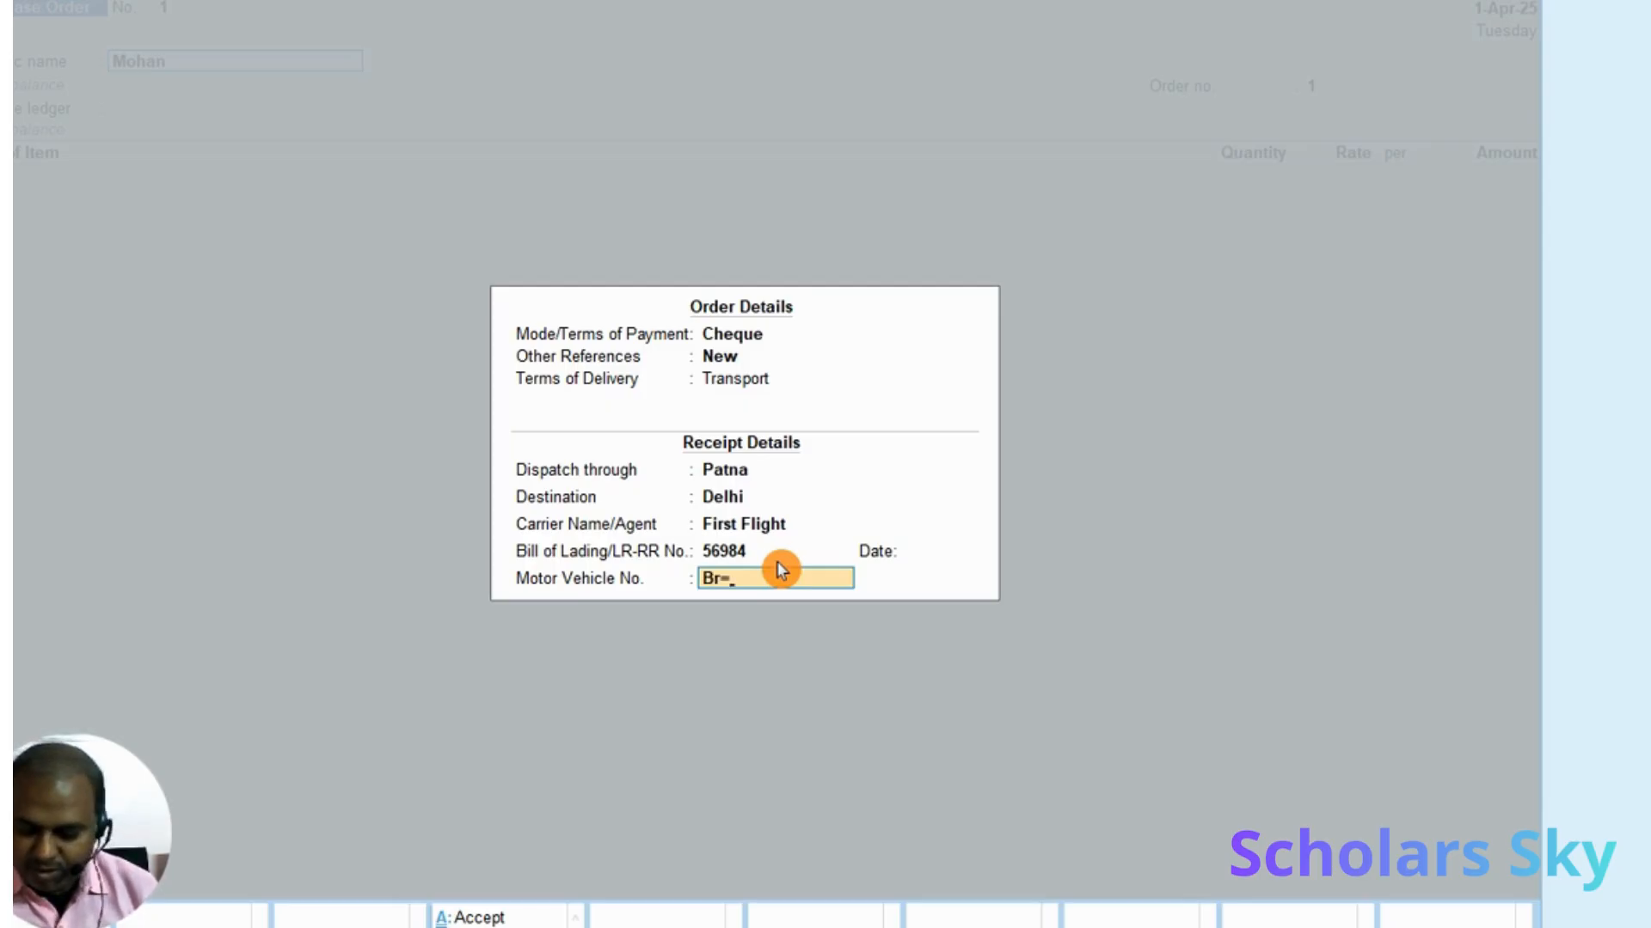
{"action": "key", "text": "BackSpace"}
{"action": "key", "text": "BackSpace"}
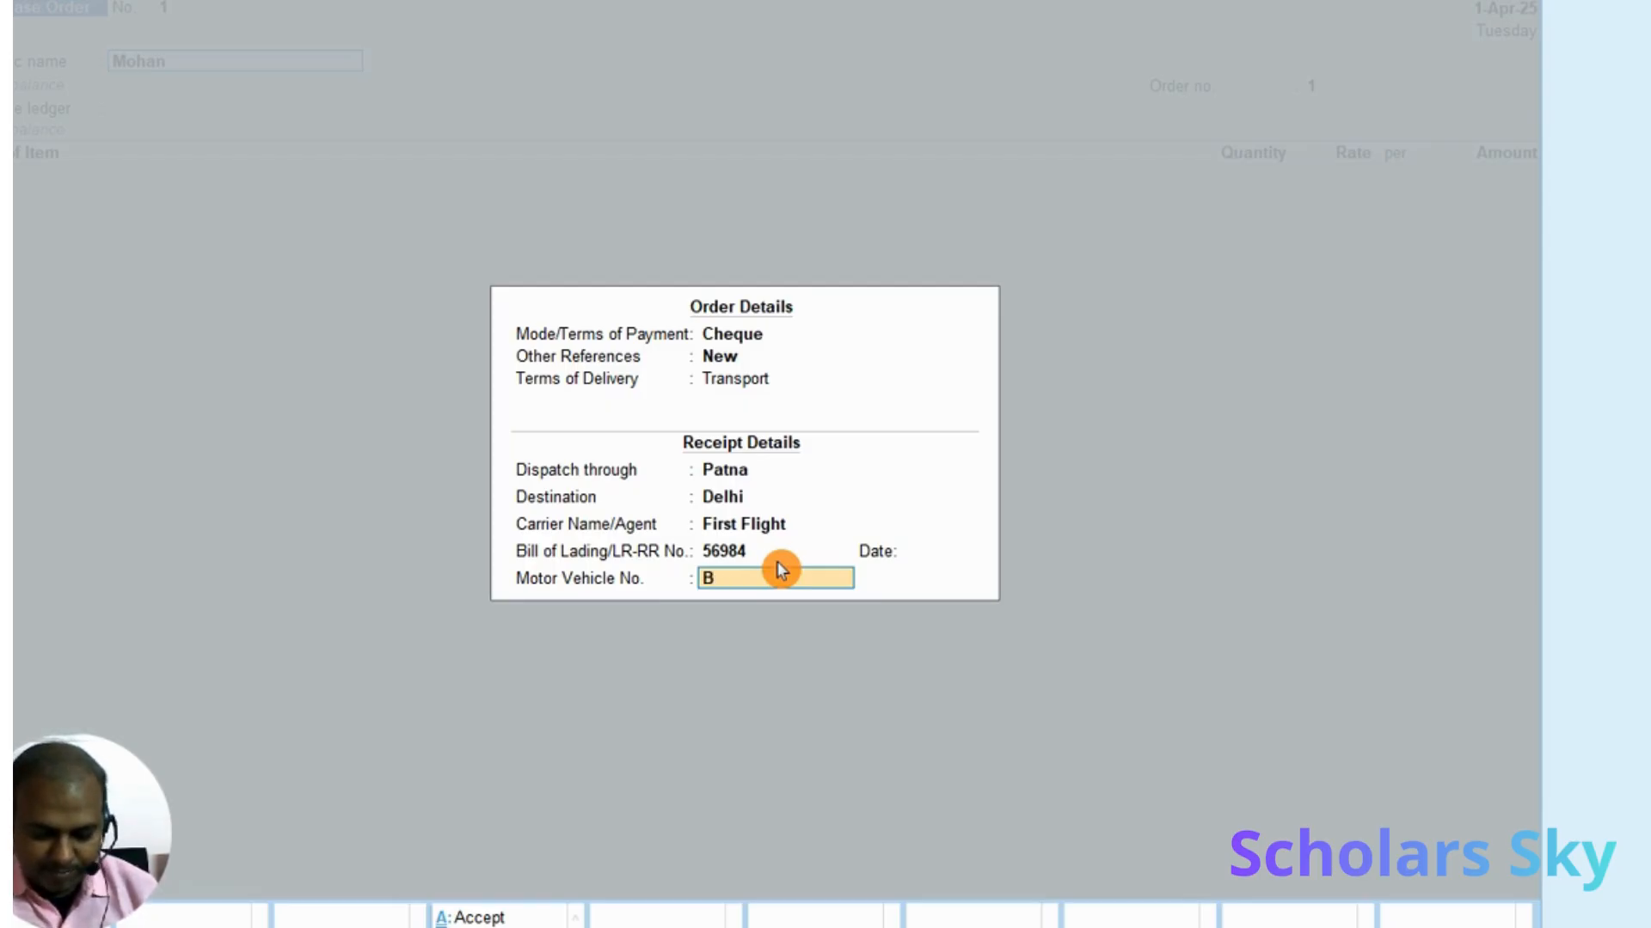
{"action": "type", "text": "R-568"}
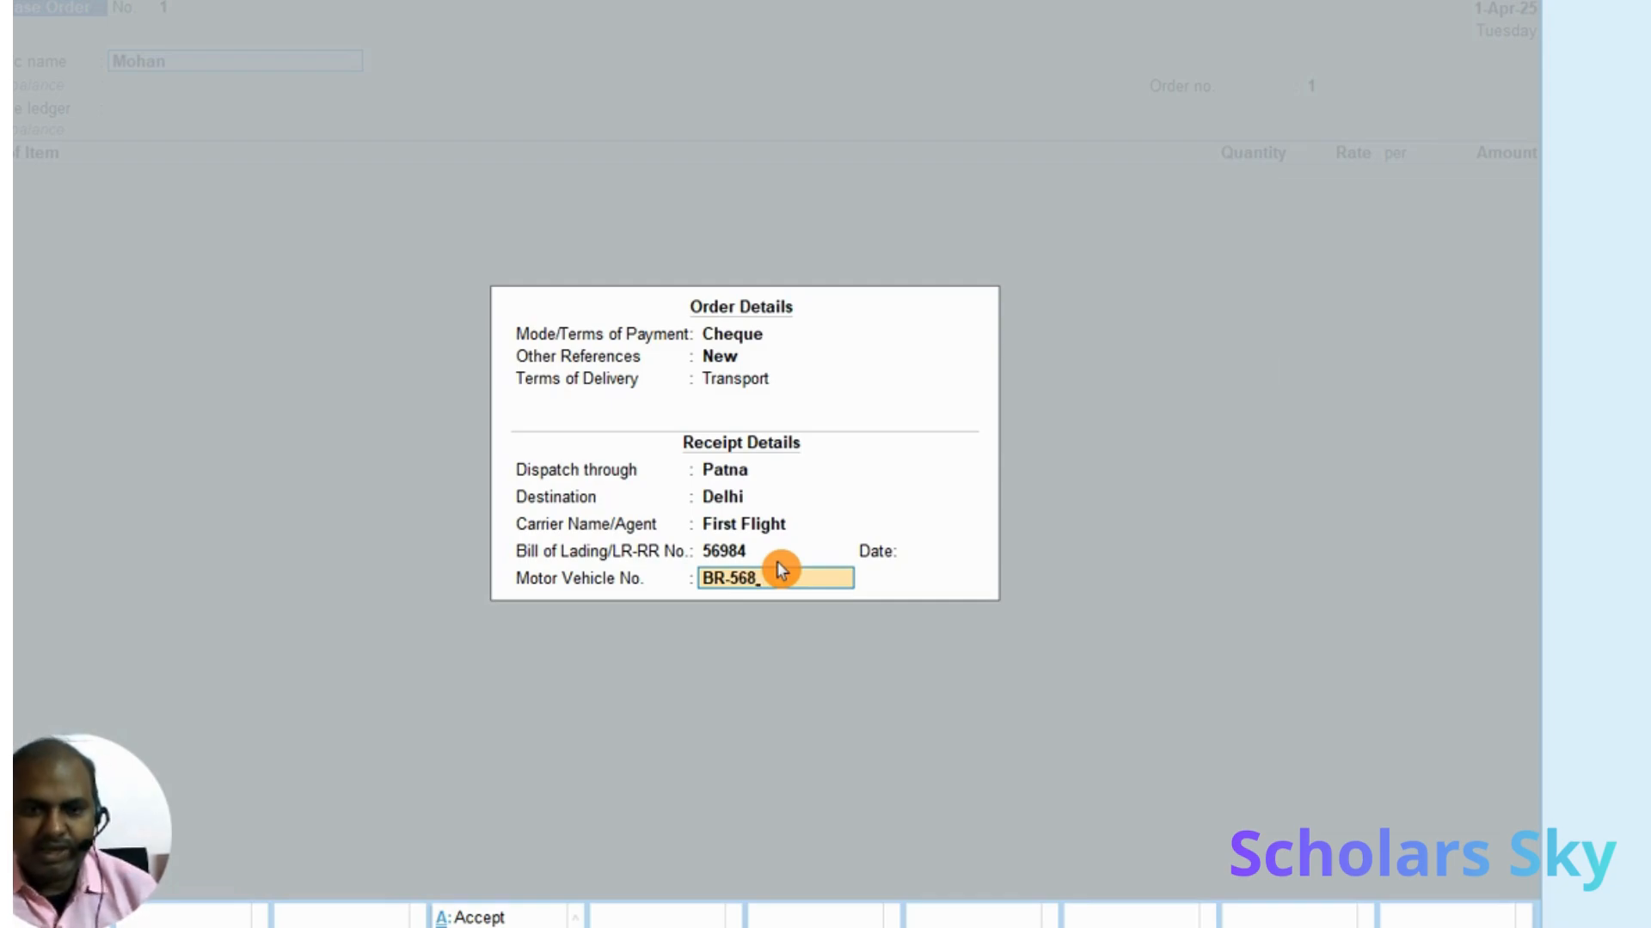
{"action": "key", "text": "Return"}
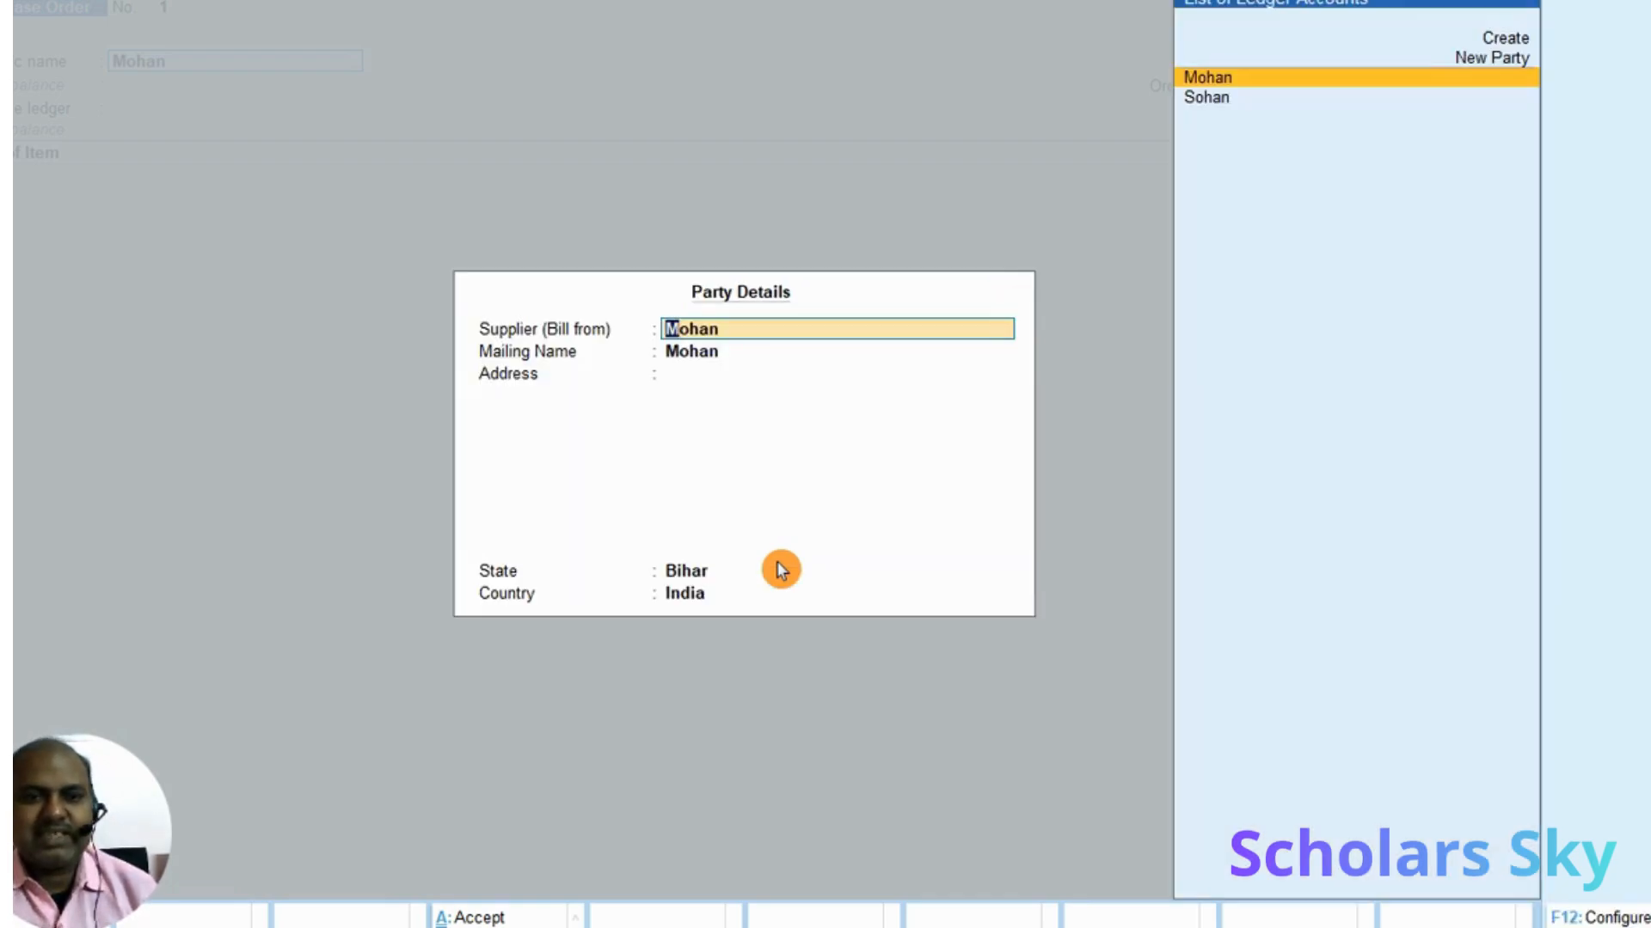
Accept the default party details of the supplier for the purchase order
{"action": "key", "text": "Return"}
{"action": "key", "text": "Return"}
{"action": "key", "text": "Return"}
{"action": "key", "text": "Return"}
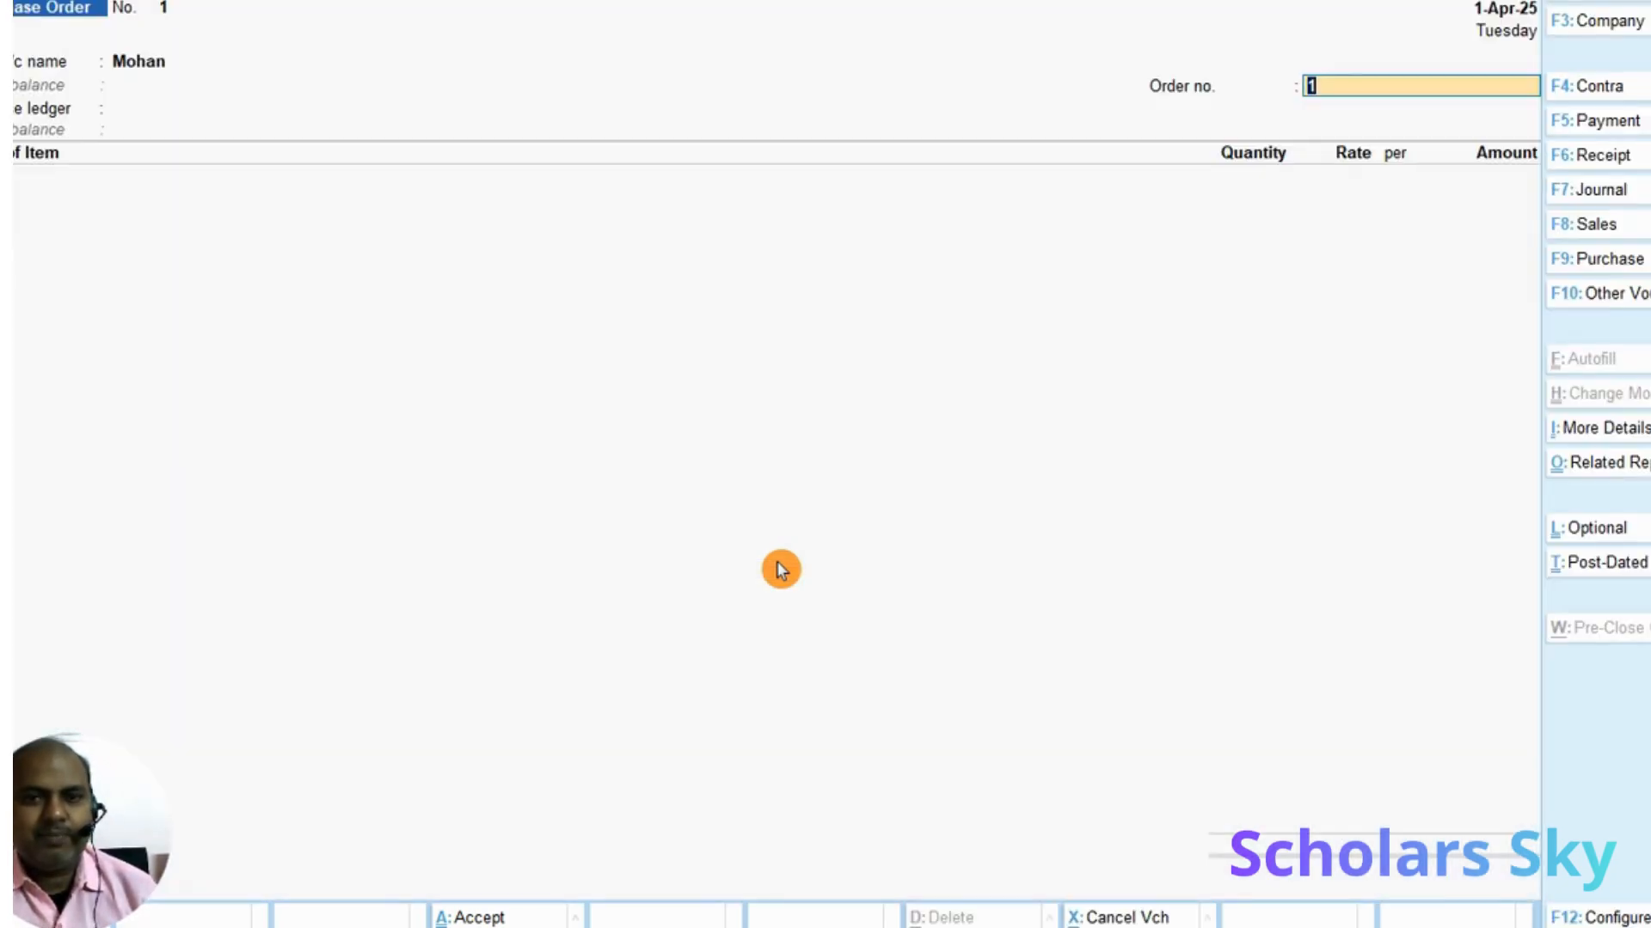
Consult the exercise notes, enter the order number given there on the purchase order, and select Purchase as the ledger
{"action": "key", "text": "alt+Tab"}
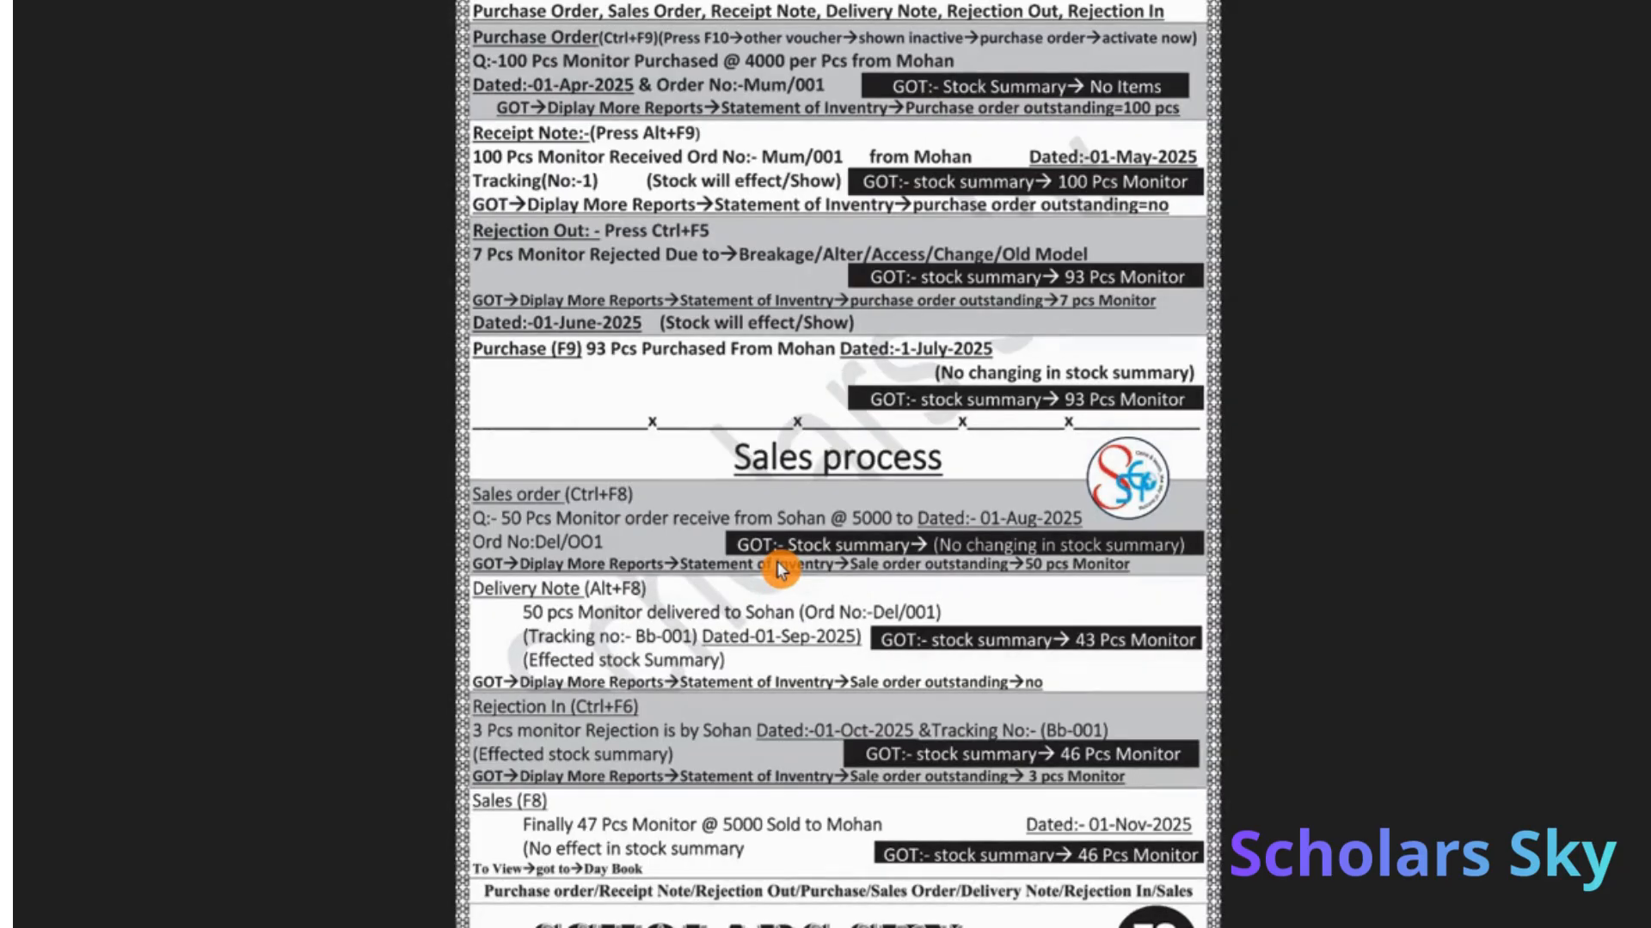
{"action": "scroll", "coordinate": [800, 75], "scroll_direction": "up", "scroll_amount": 5}
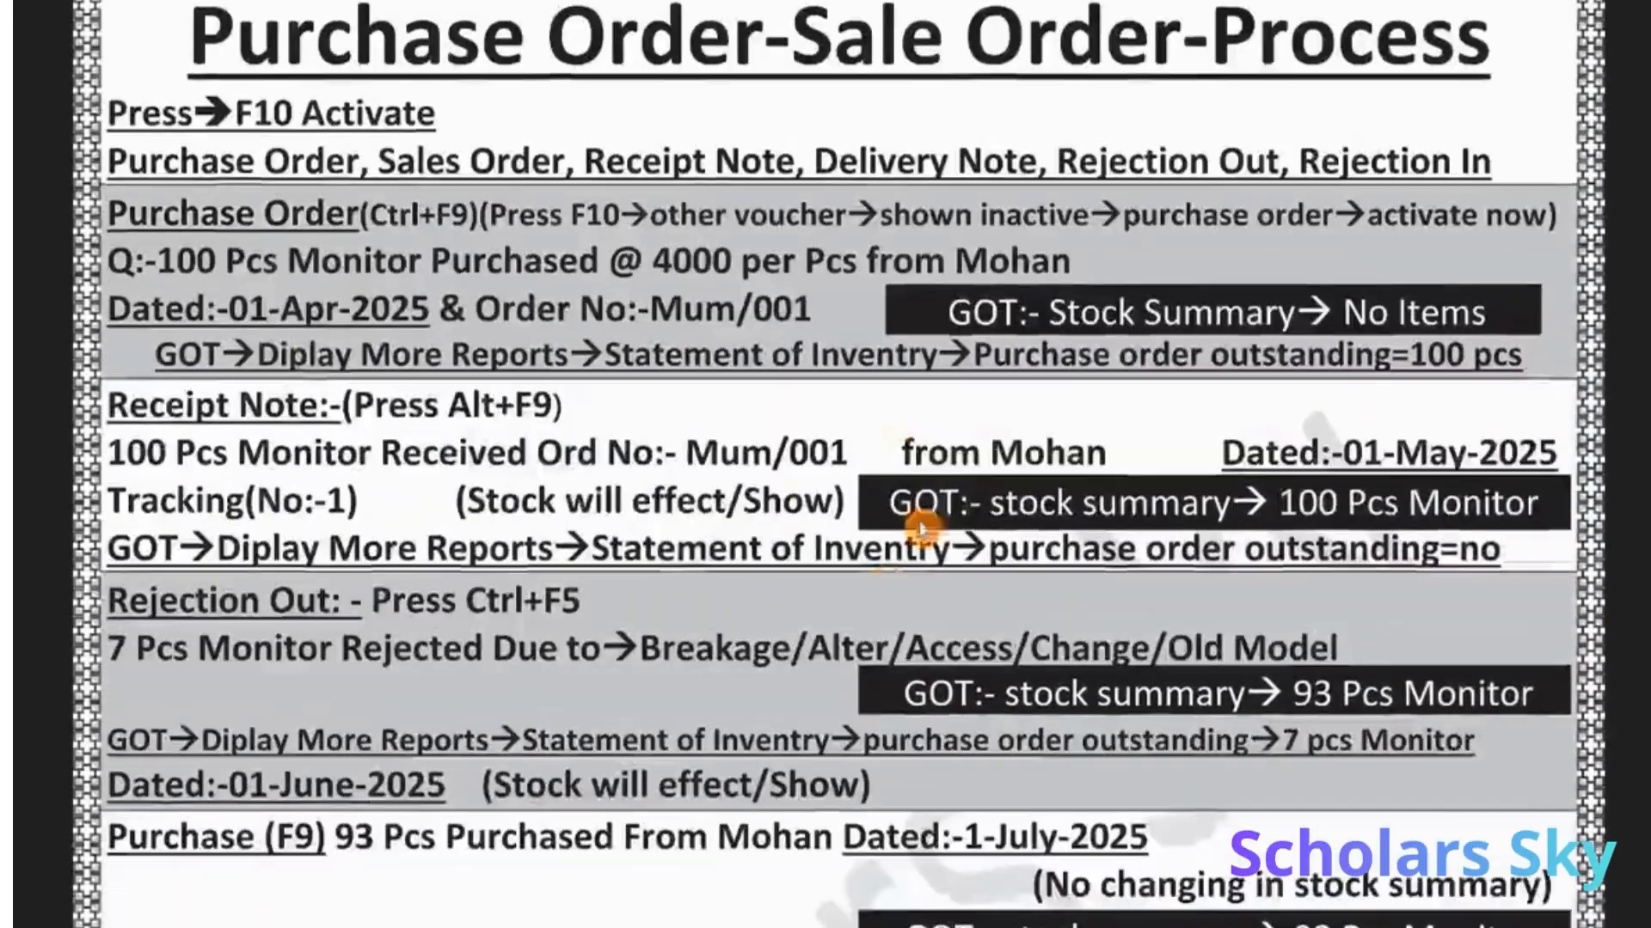
{"action": "left_click_drag", "start_coordinate": [920, 529], "coordinate": [920, 505]}
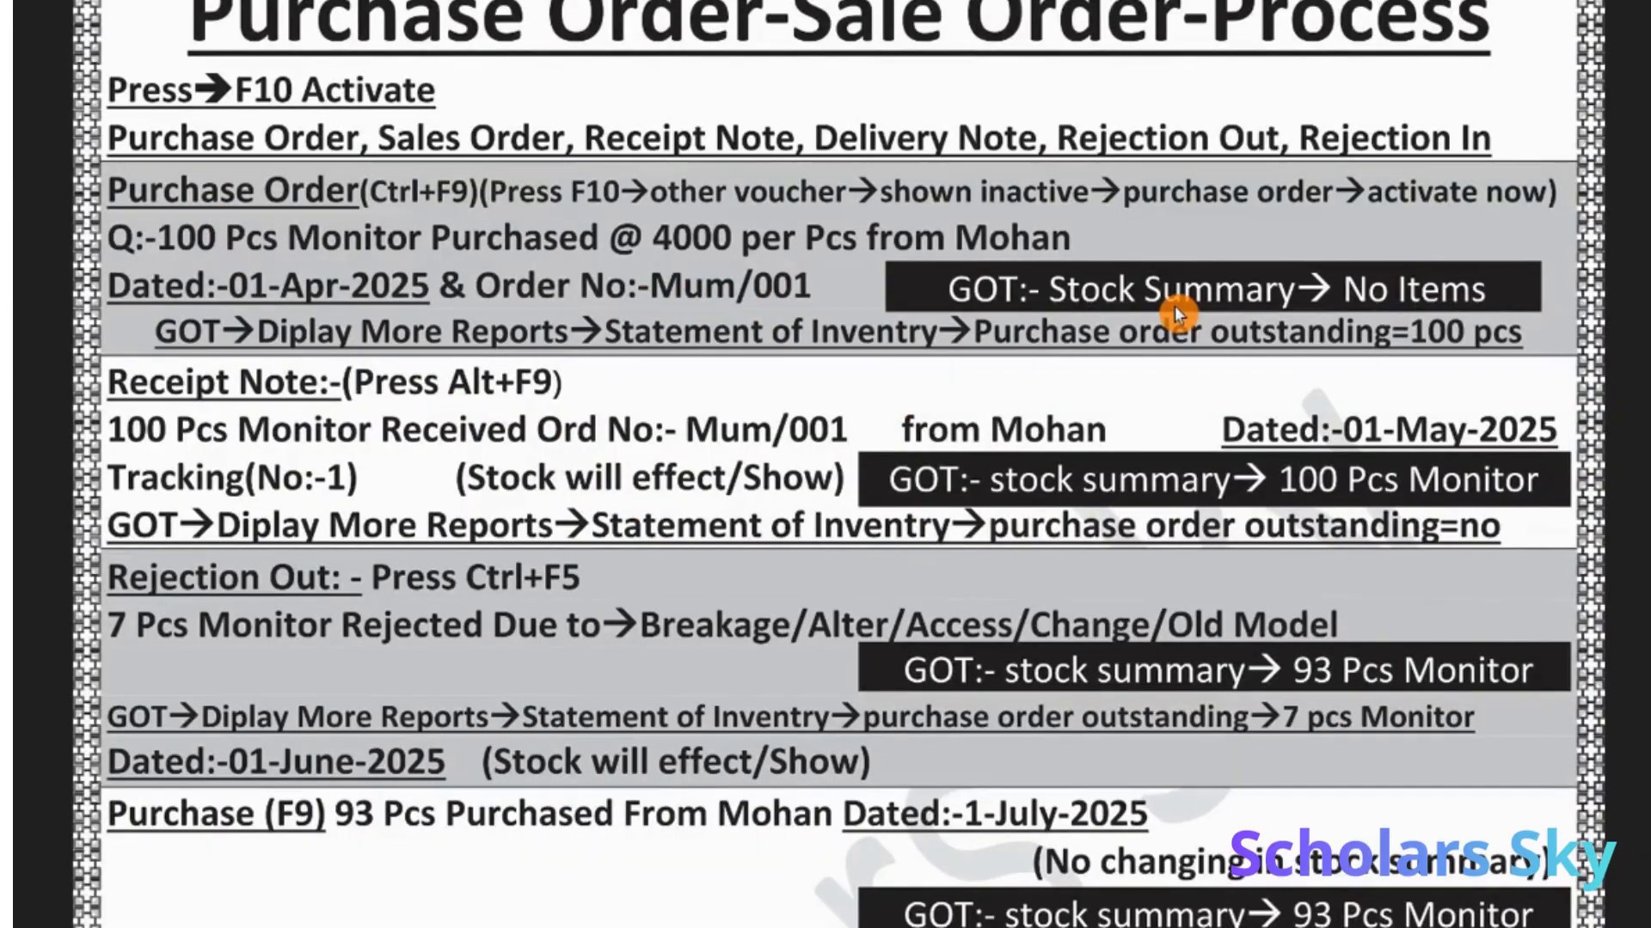
{"action": "key", "text": "alt+Tab"}
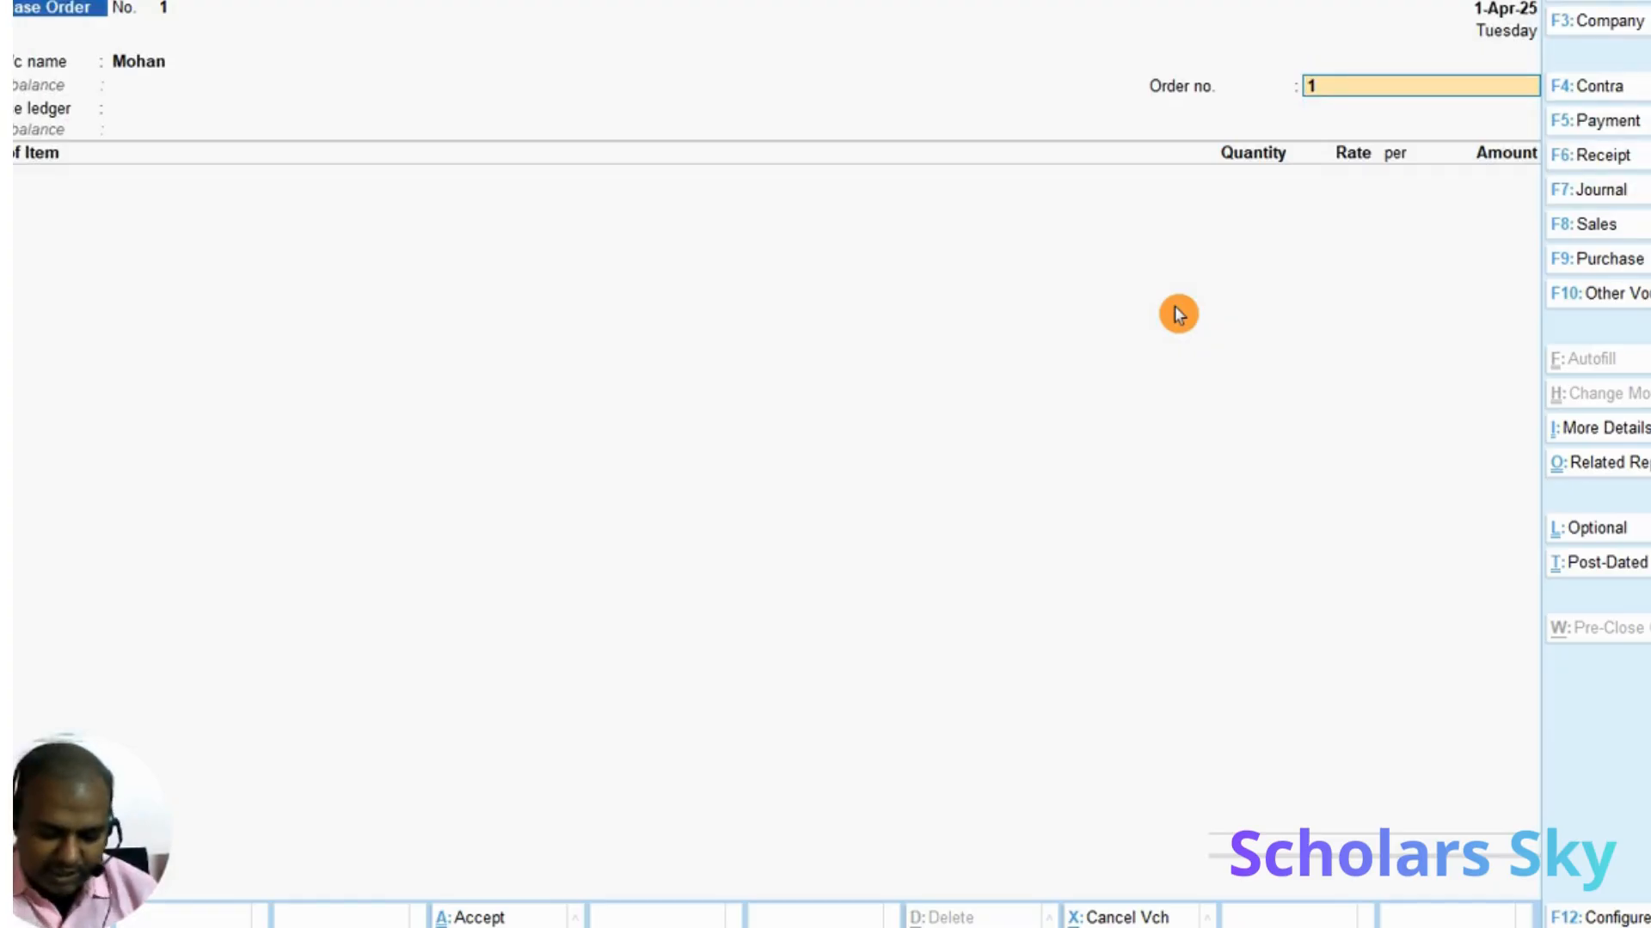
{"action": "type", "text": "Mum/001"}
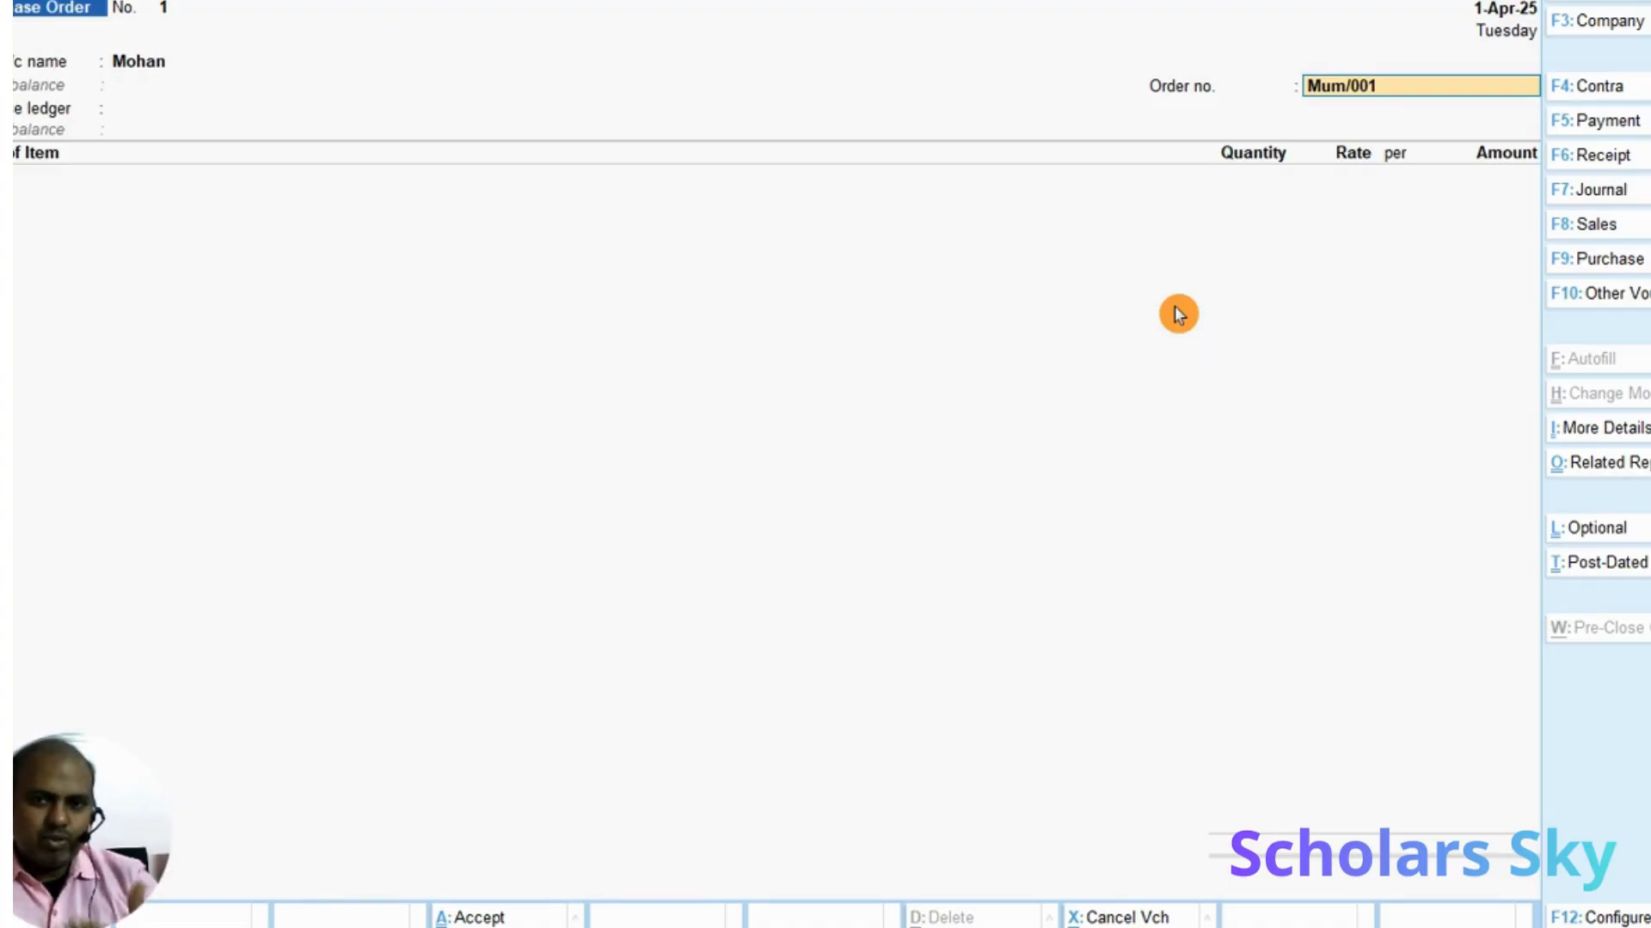
{"action": "key", "text": "Return"}
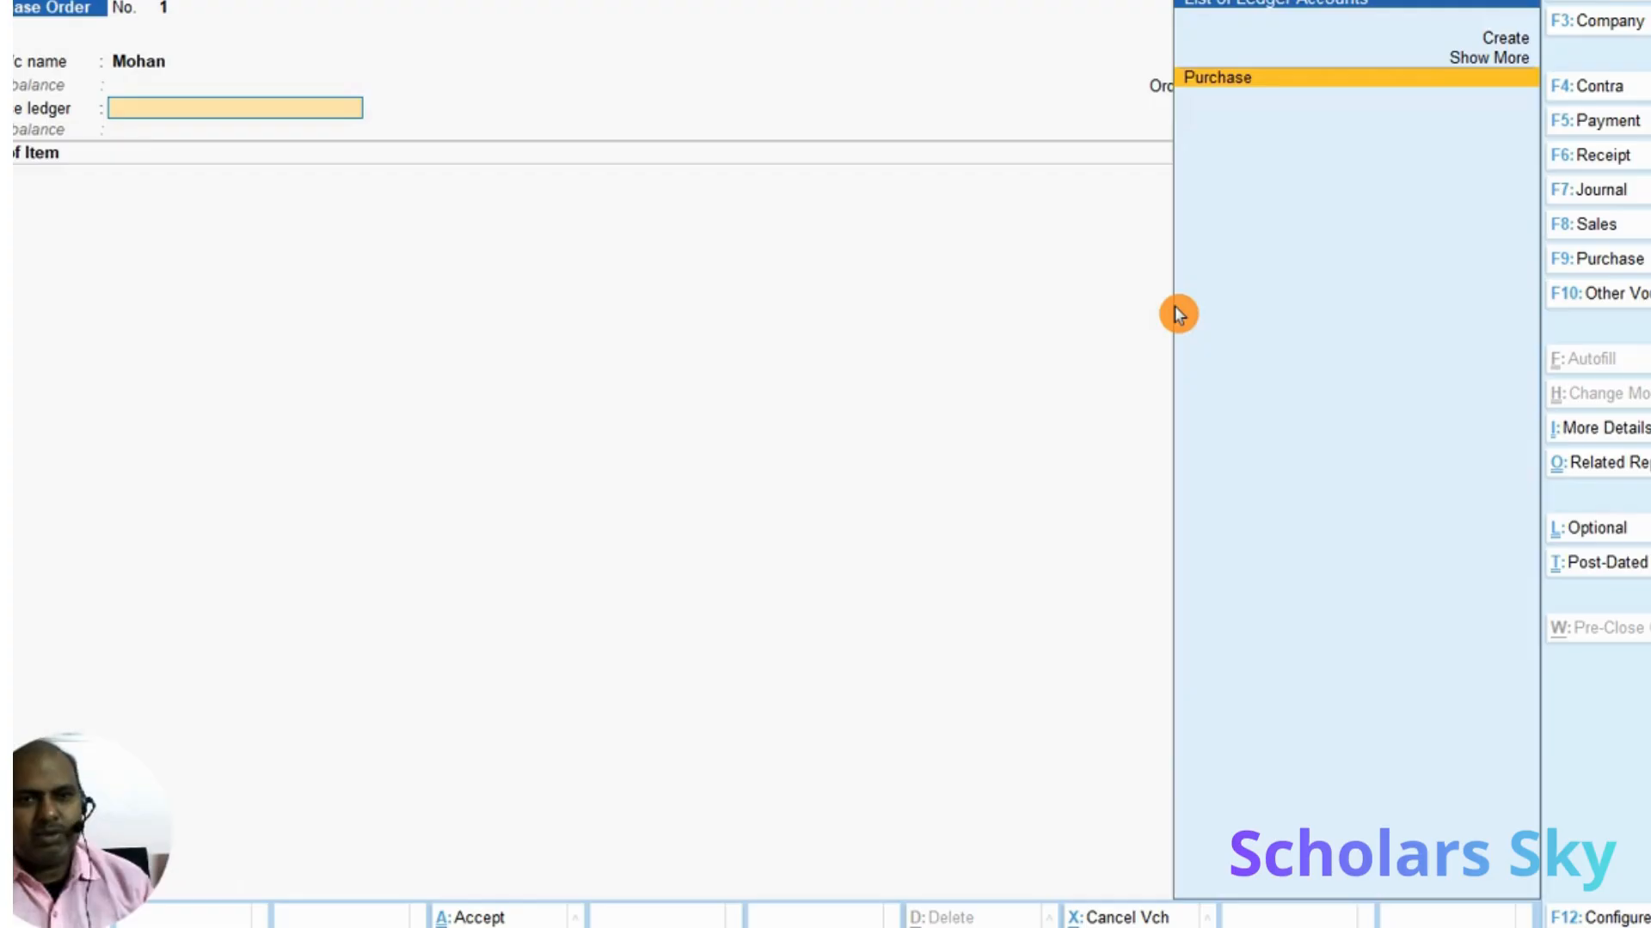
{"action": "key", "text": "Return"}
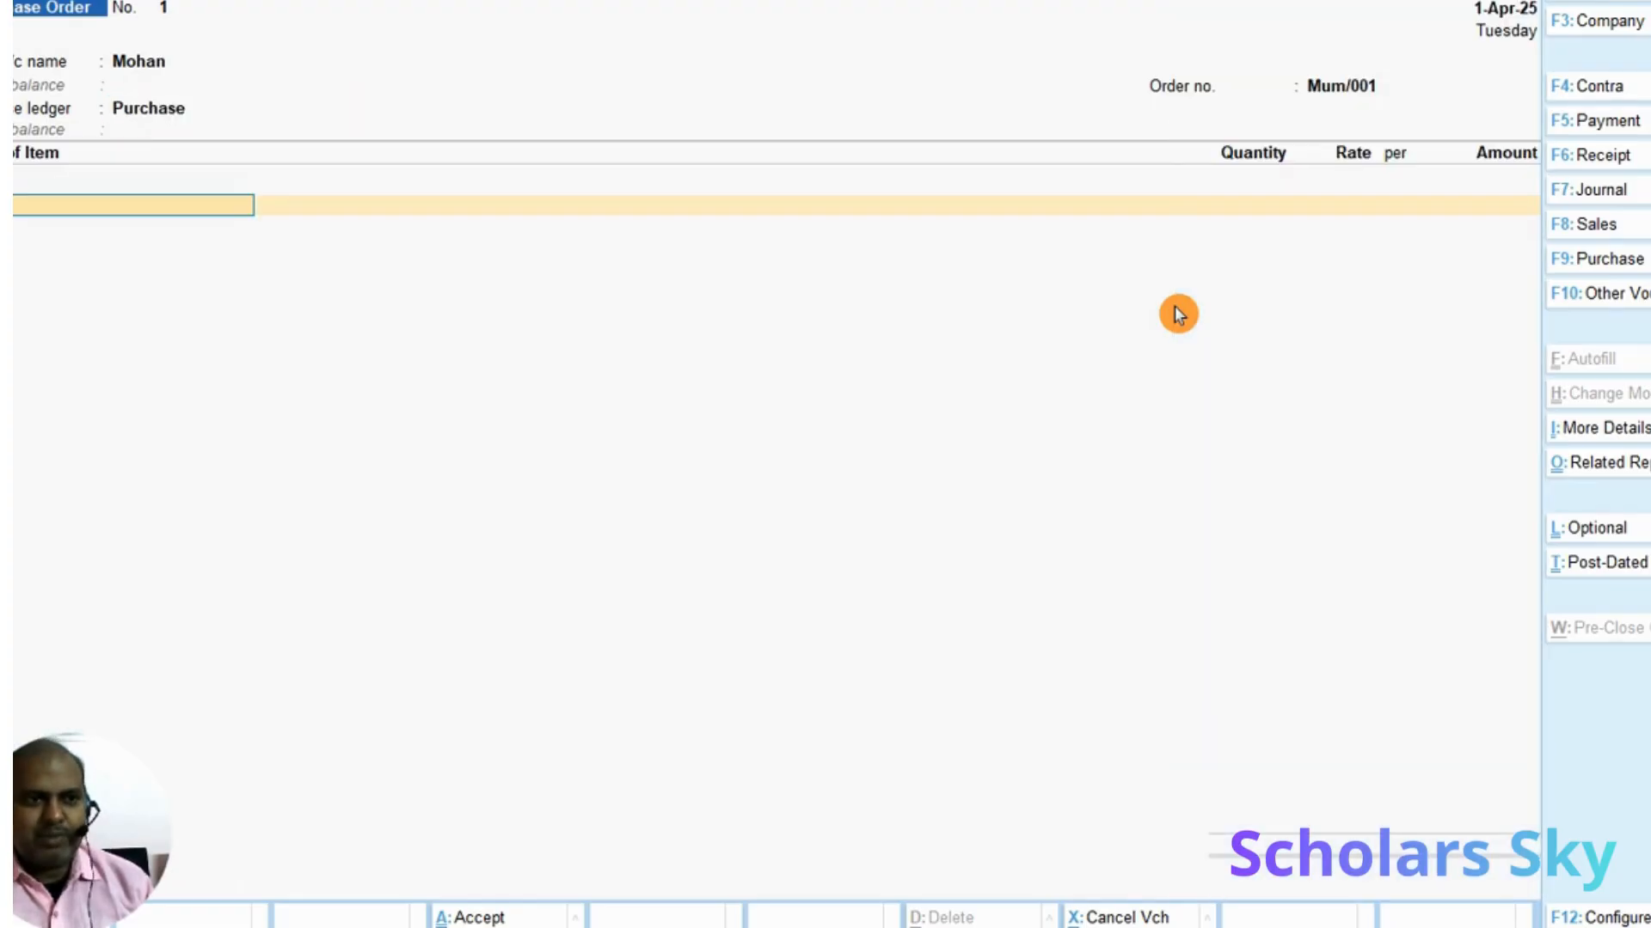
Add the Monitor item due on 1-Apr-25 with a quantity of 100 pcs at a rate of 4,000 per pcs
{"action": "key", "text": "Return"}
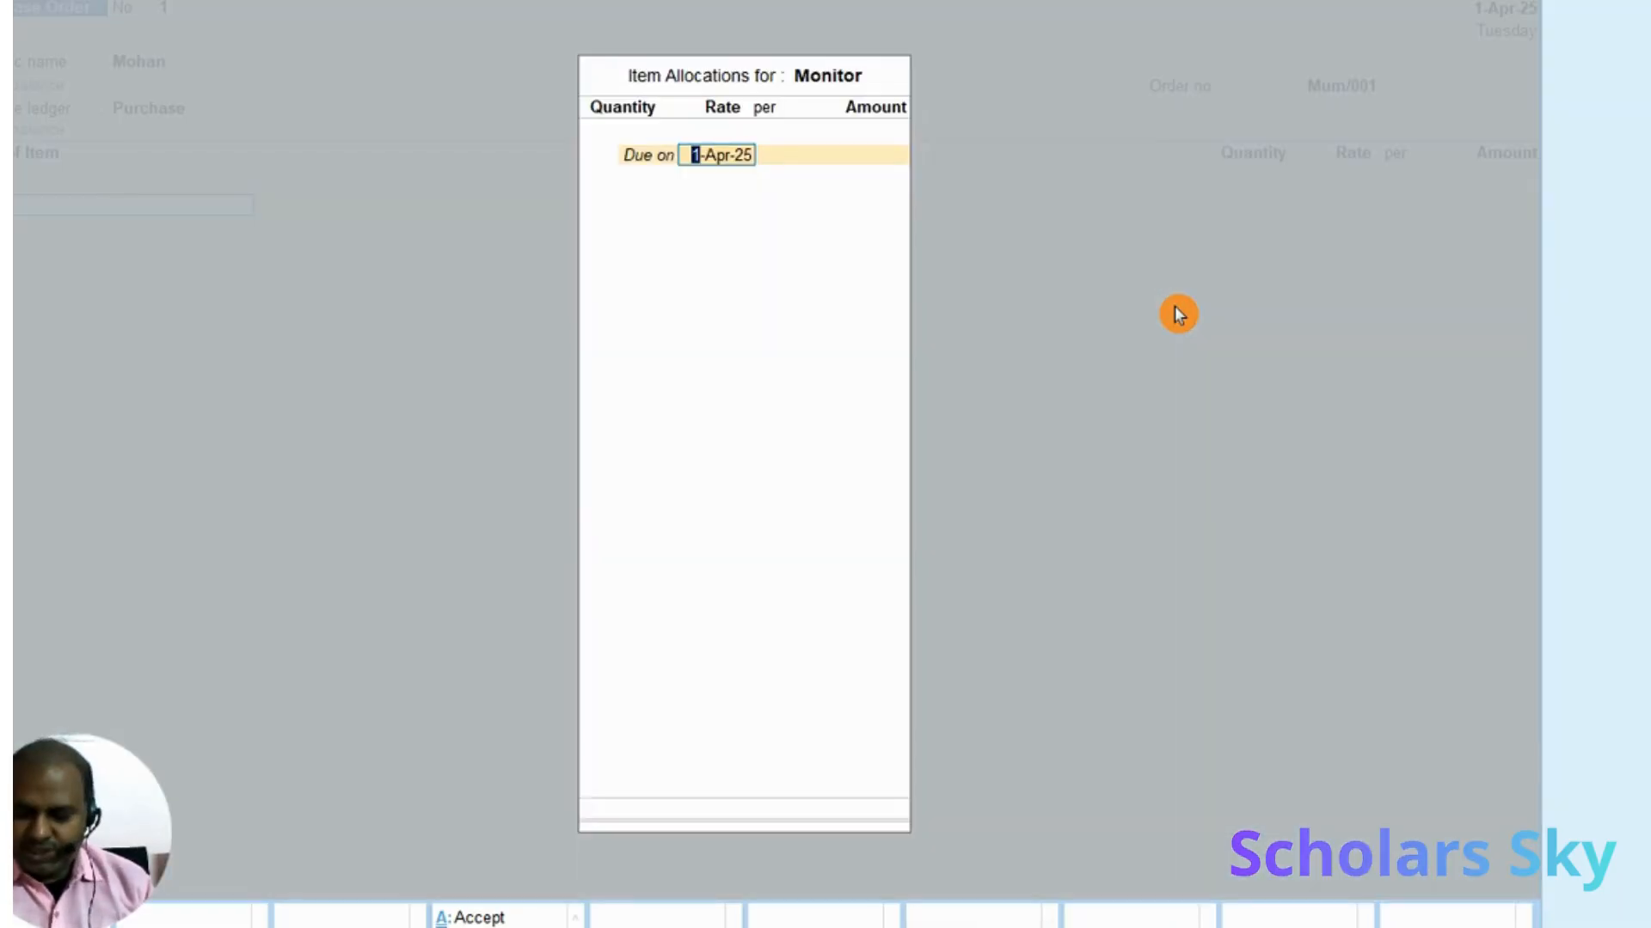
{"action": "key", "text": "Return"}
{"action": "type", "text": "100"}
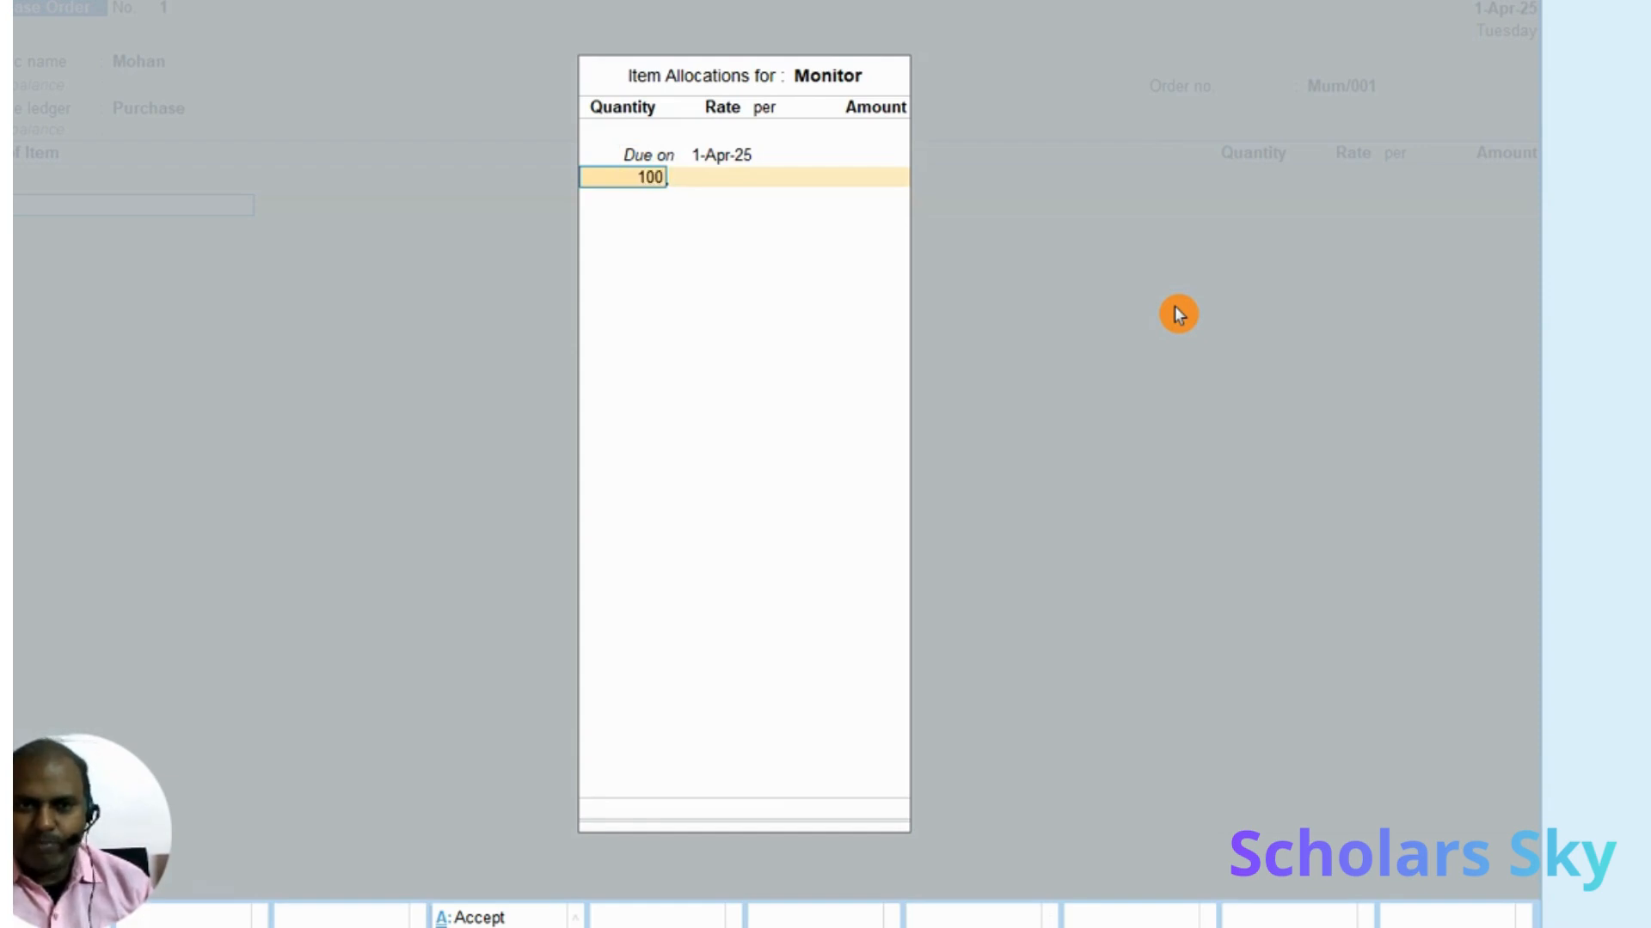
{"action": "key", "text": "Return"}
{"action": "type", "text": "4,000"}
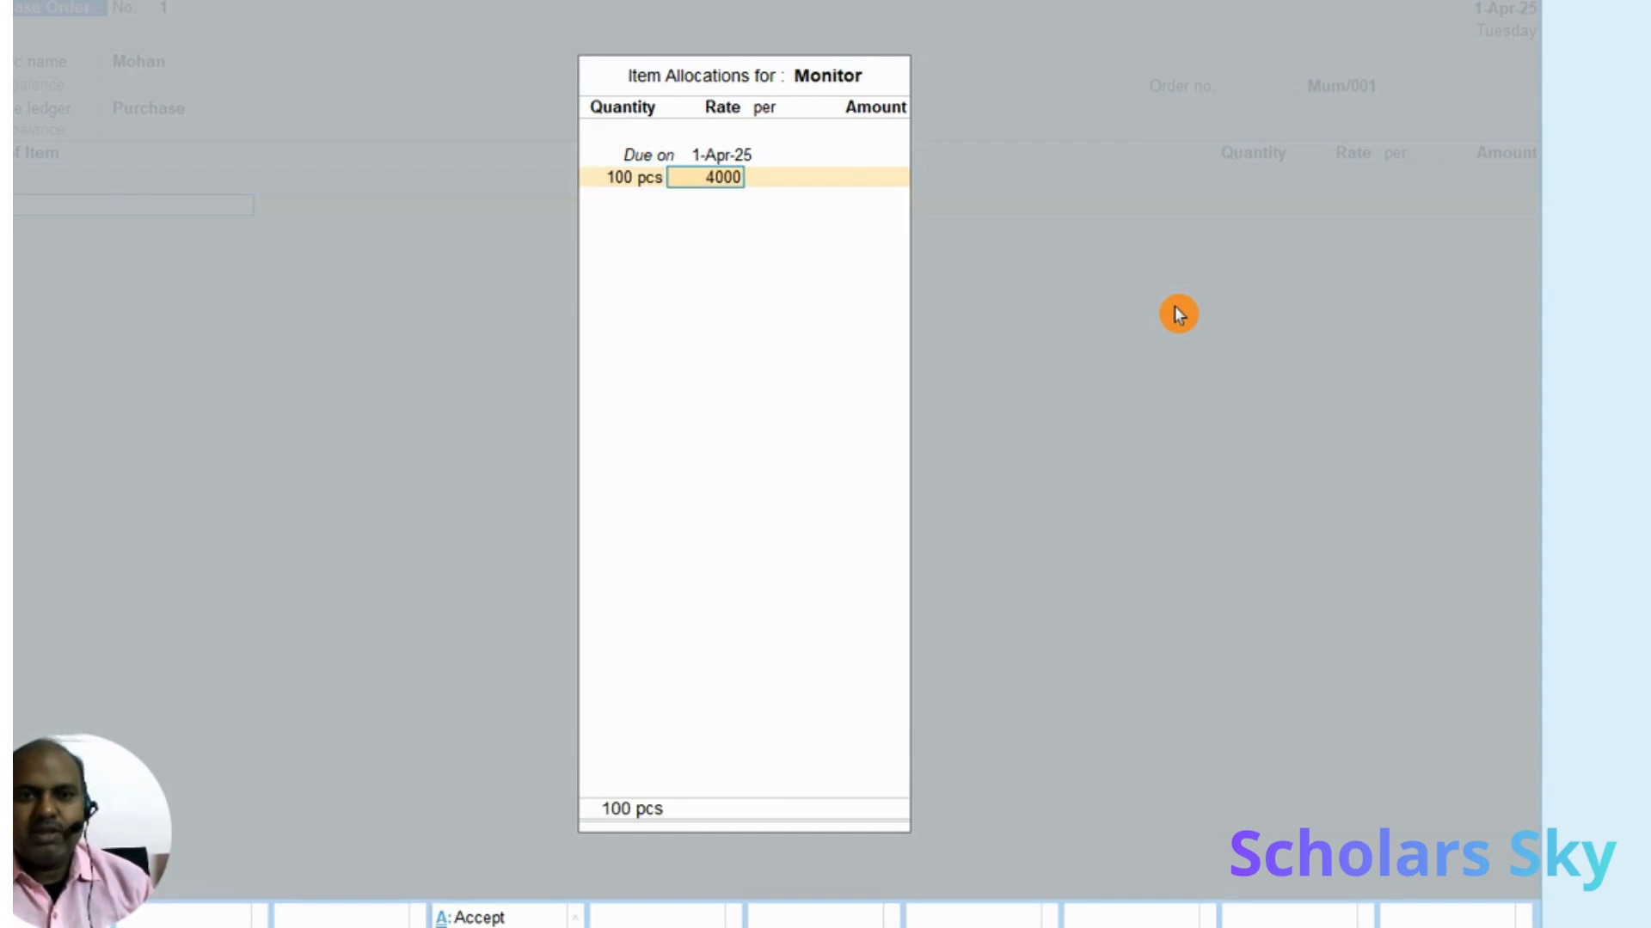
{"action": "key", "text": "Return"}
{"action": "key", "text": "Return"}
{"action": "key", "text": "Return"}
{"action": "key", "text": "Return"}
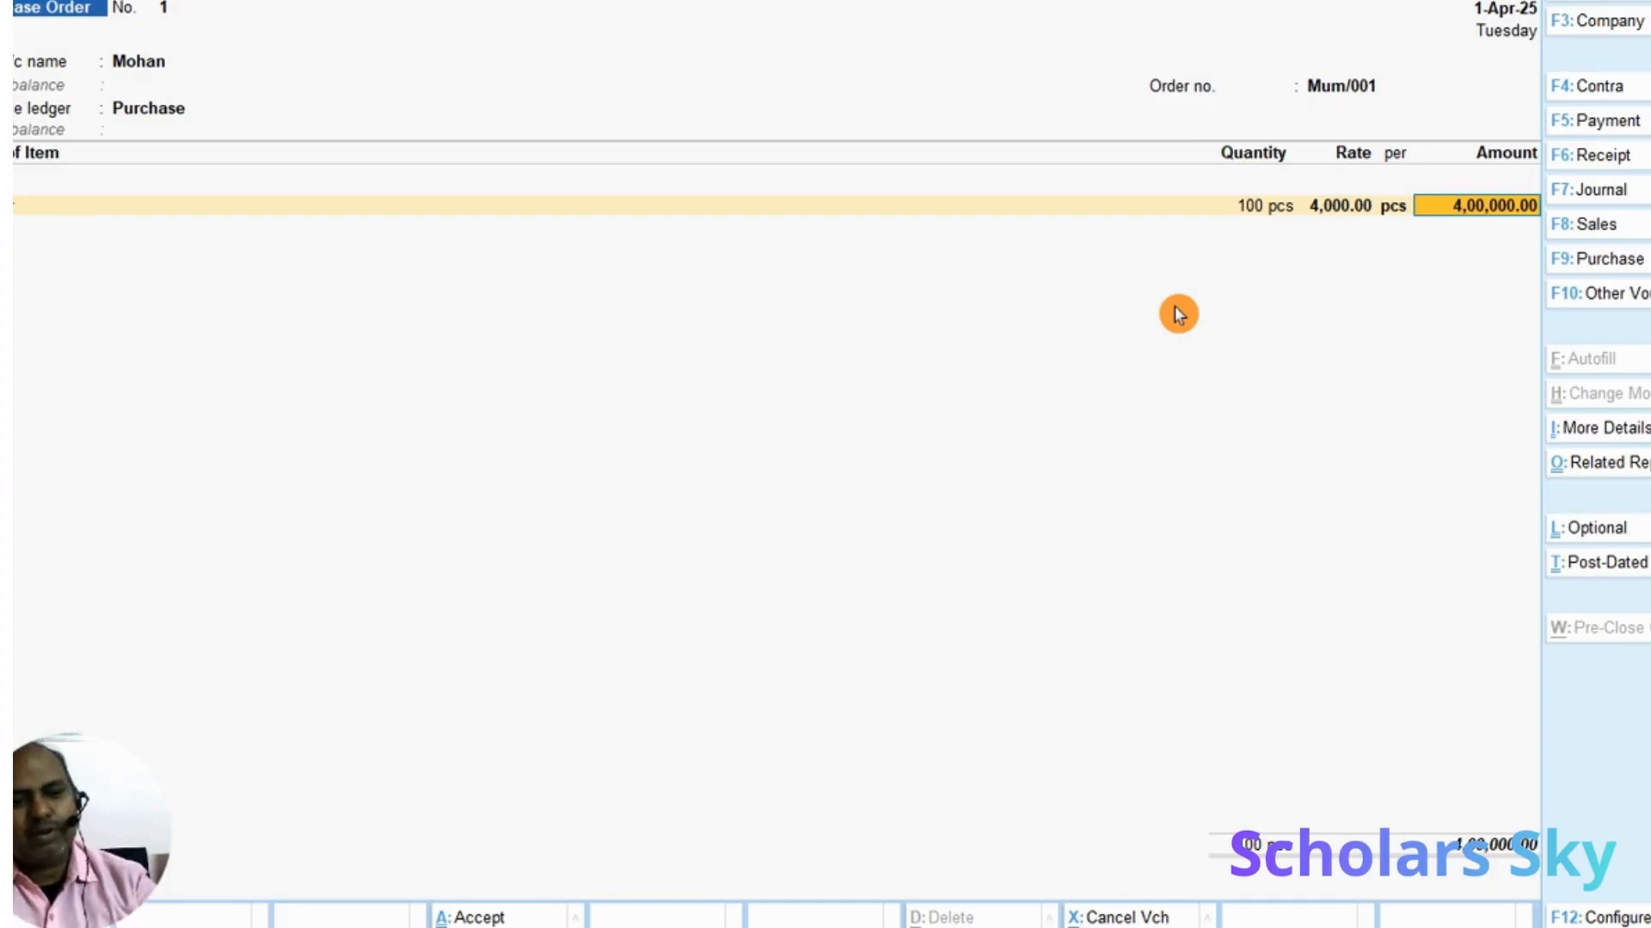
Finish the item list, save the purchase order without a narration and leave voucher entry
{"action": "key", "text": "Return"}
{"action": "key", "text": "Return"}
{"action": "key", "text": "Return"}
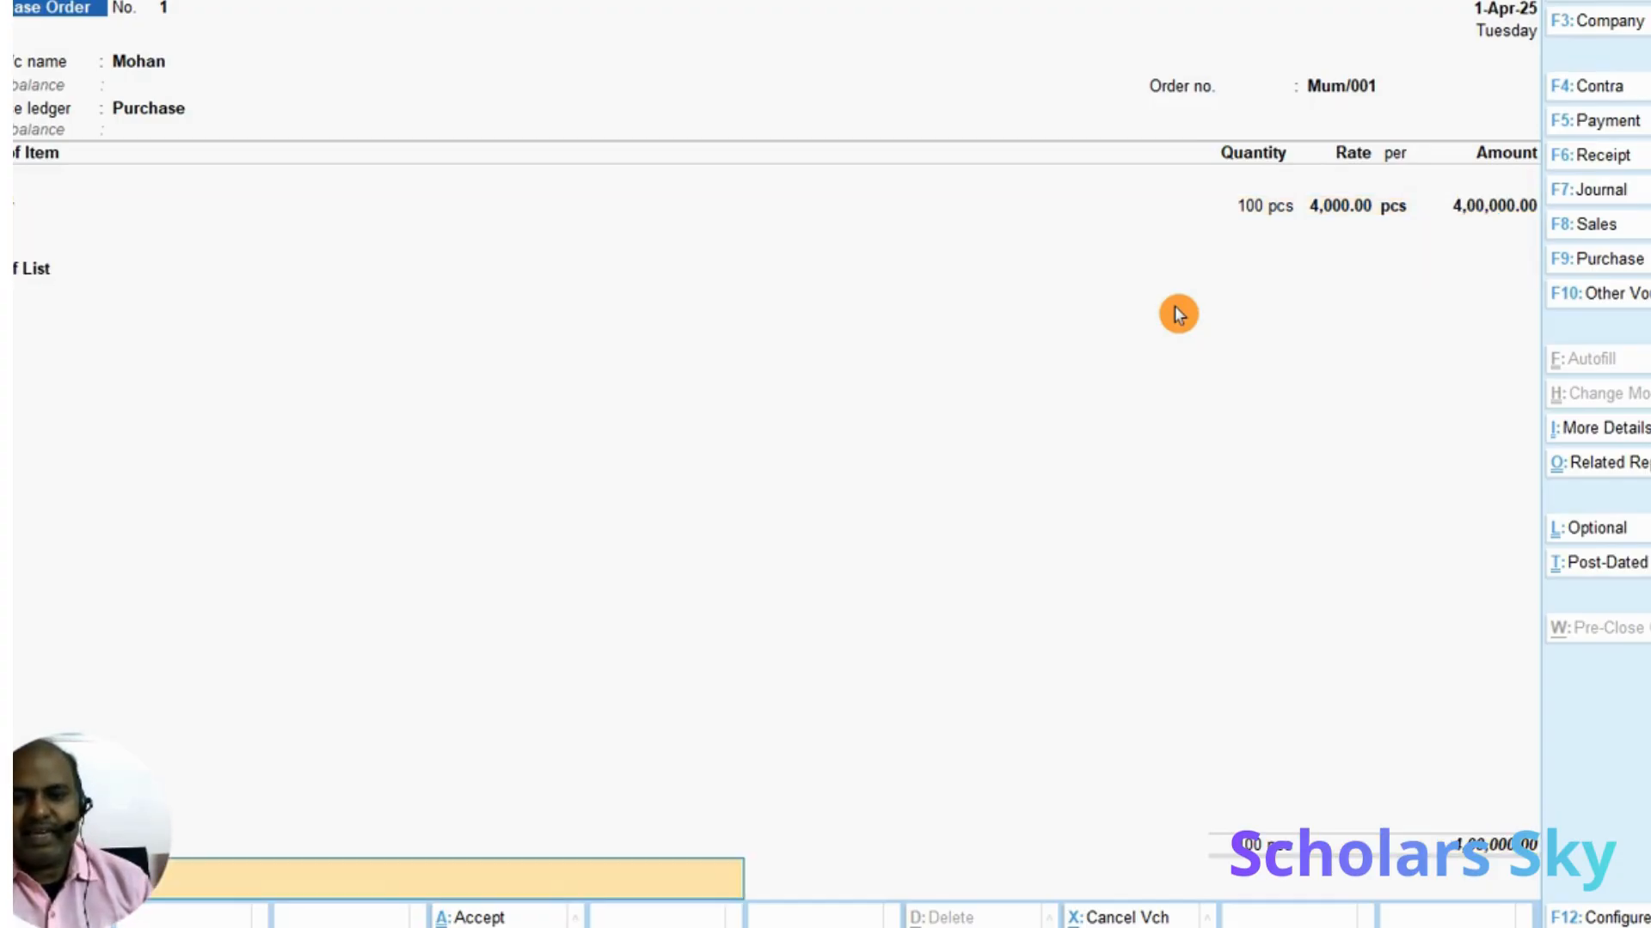
{"action": "key", "text": "Return"}
{"action": "key", "text": "y"}
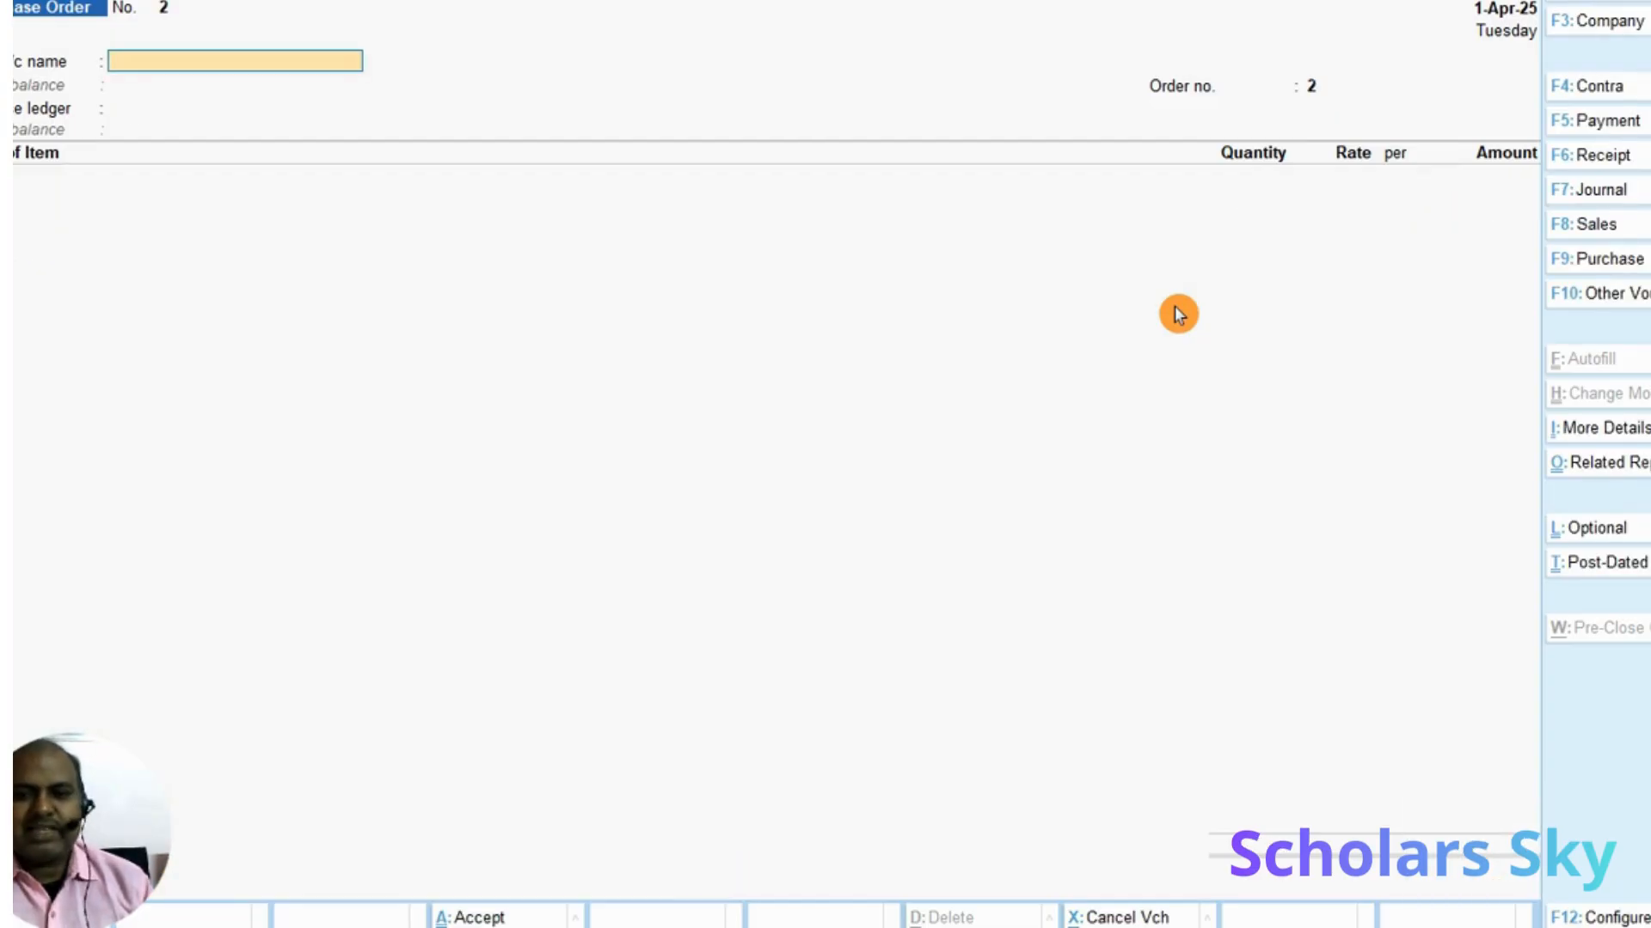
{"action": "key", "text": "Escape"}
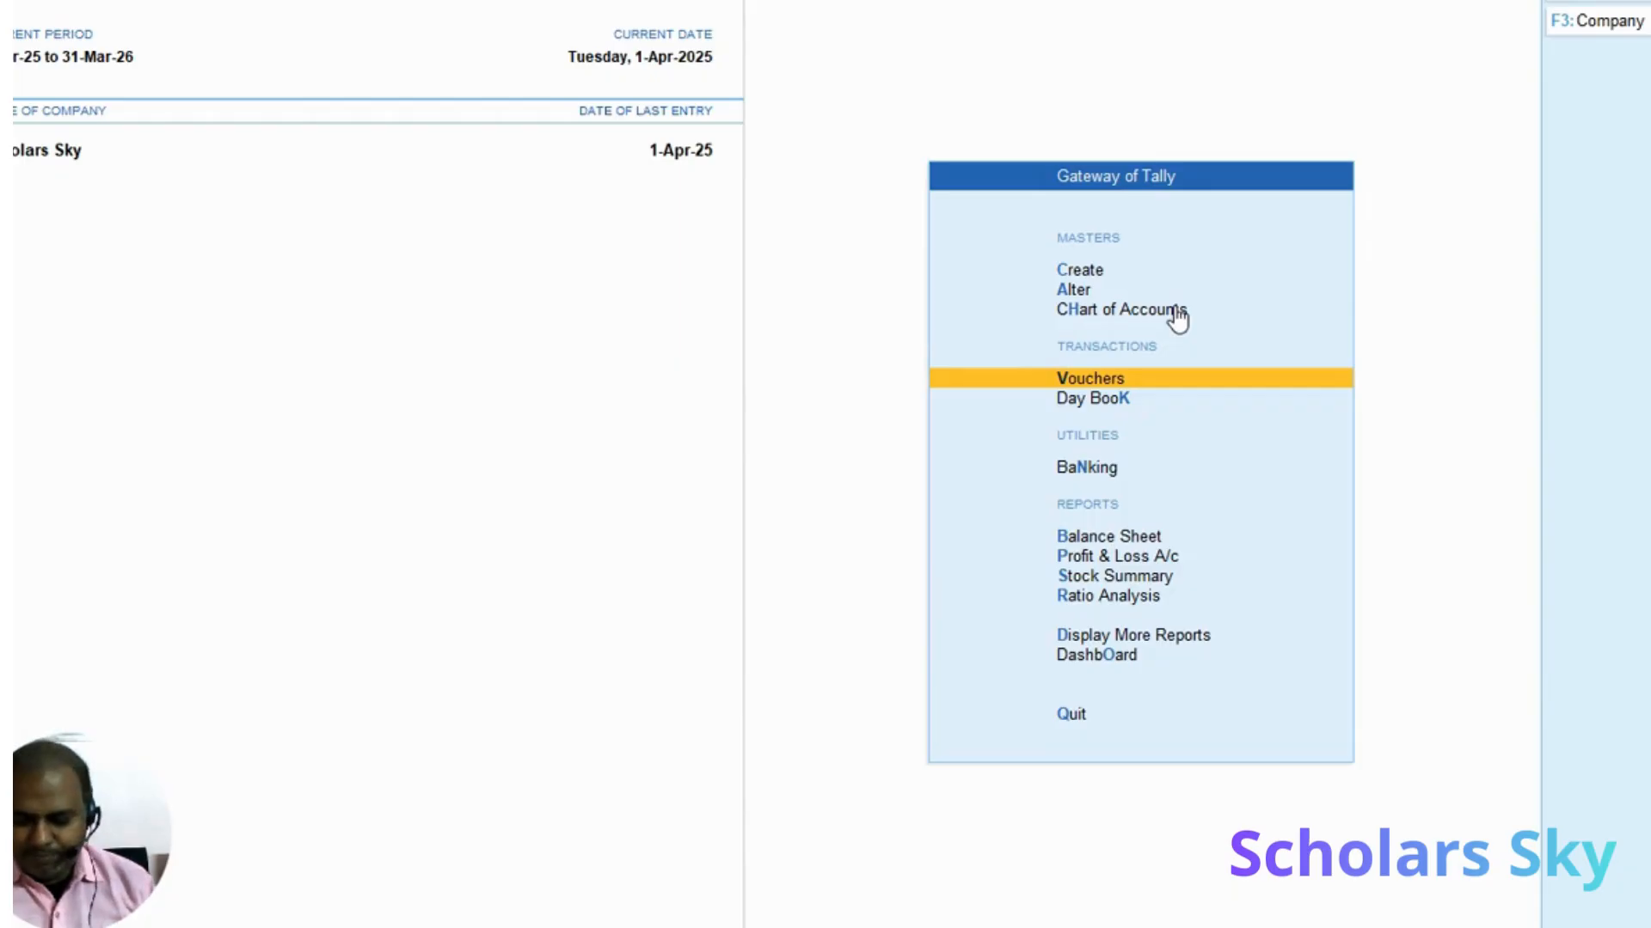
Open the Statements of Inventory among the additional reports
{"action": "key", "text": "Down"}
{"action": "key", "text": "Down"}
{"action": "key", "text": "Down"}
{"action": "key", "text": "Down"}
{"action": "key", "text": "Down"}
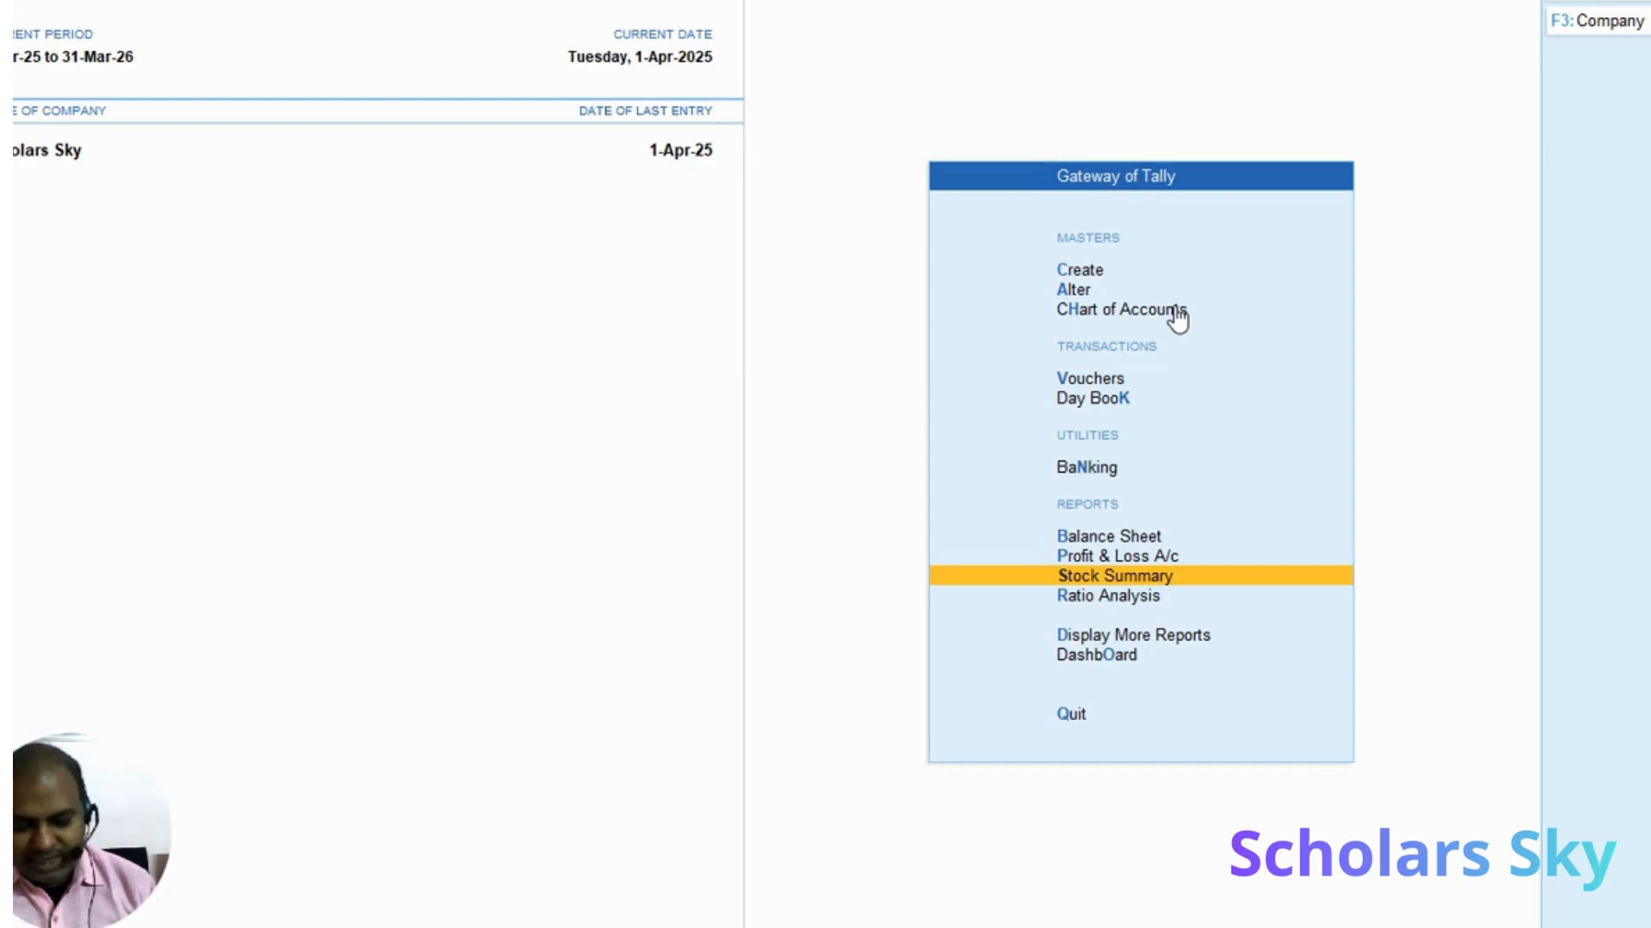
{"action": "key", "text": "Down"}
{"action": "key", "text": "Down"}
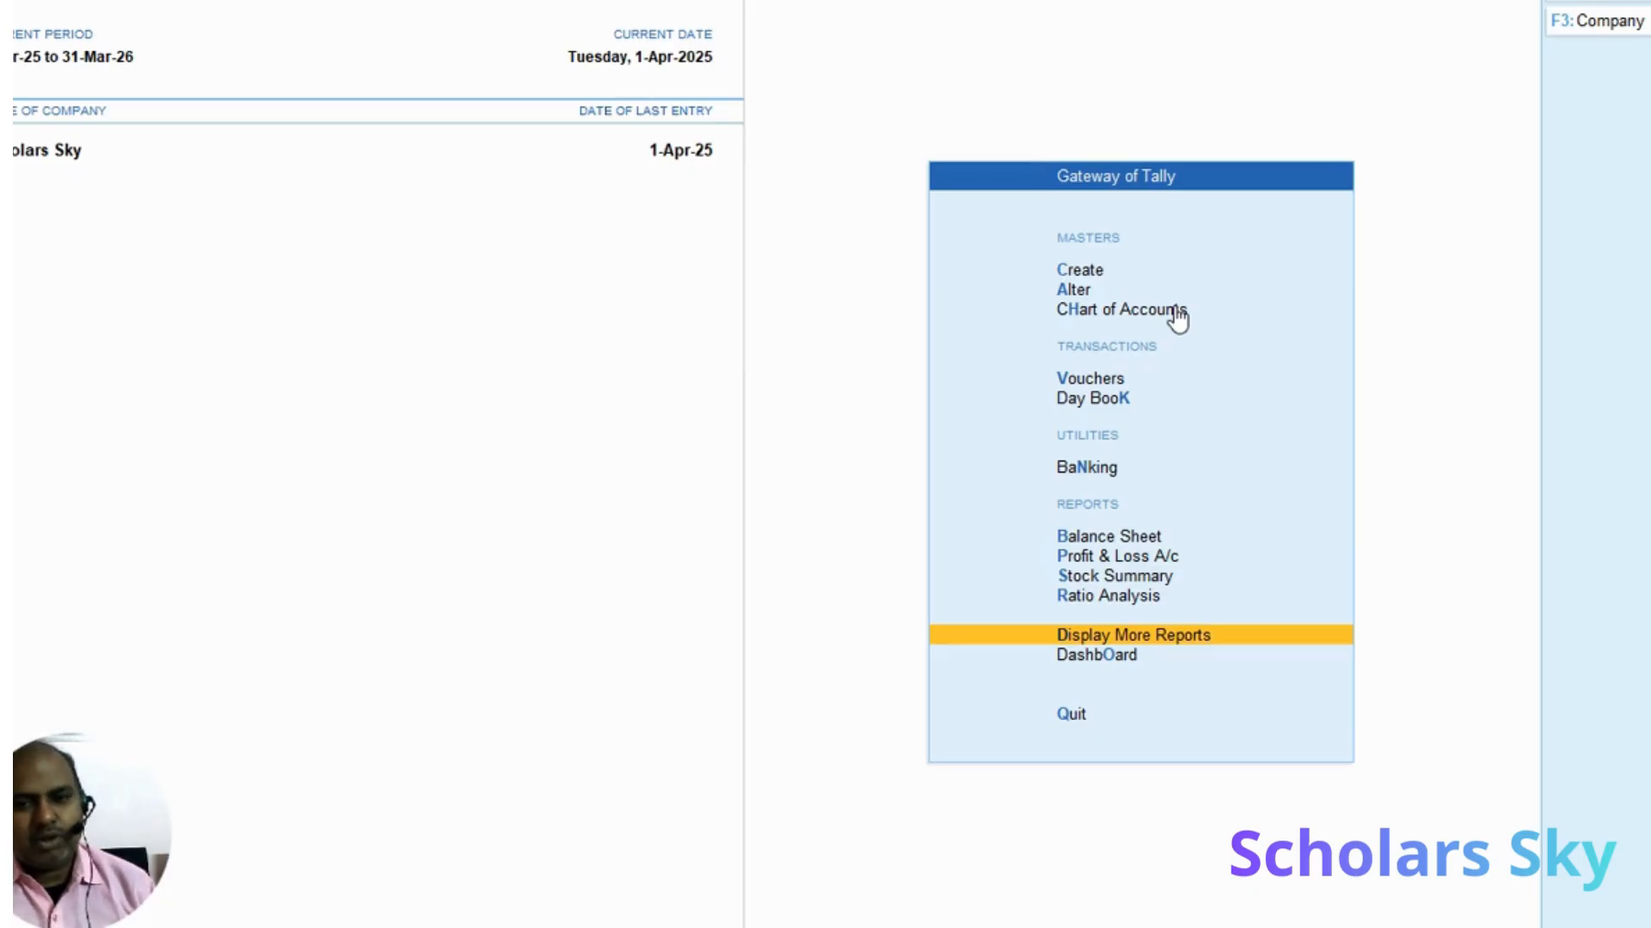
{"action": "key", "text": "Return"}
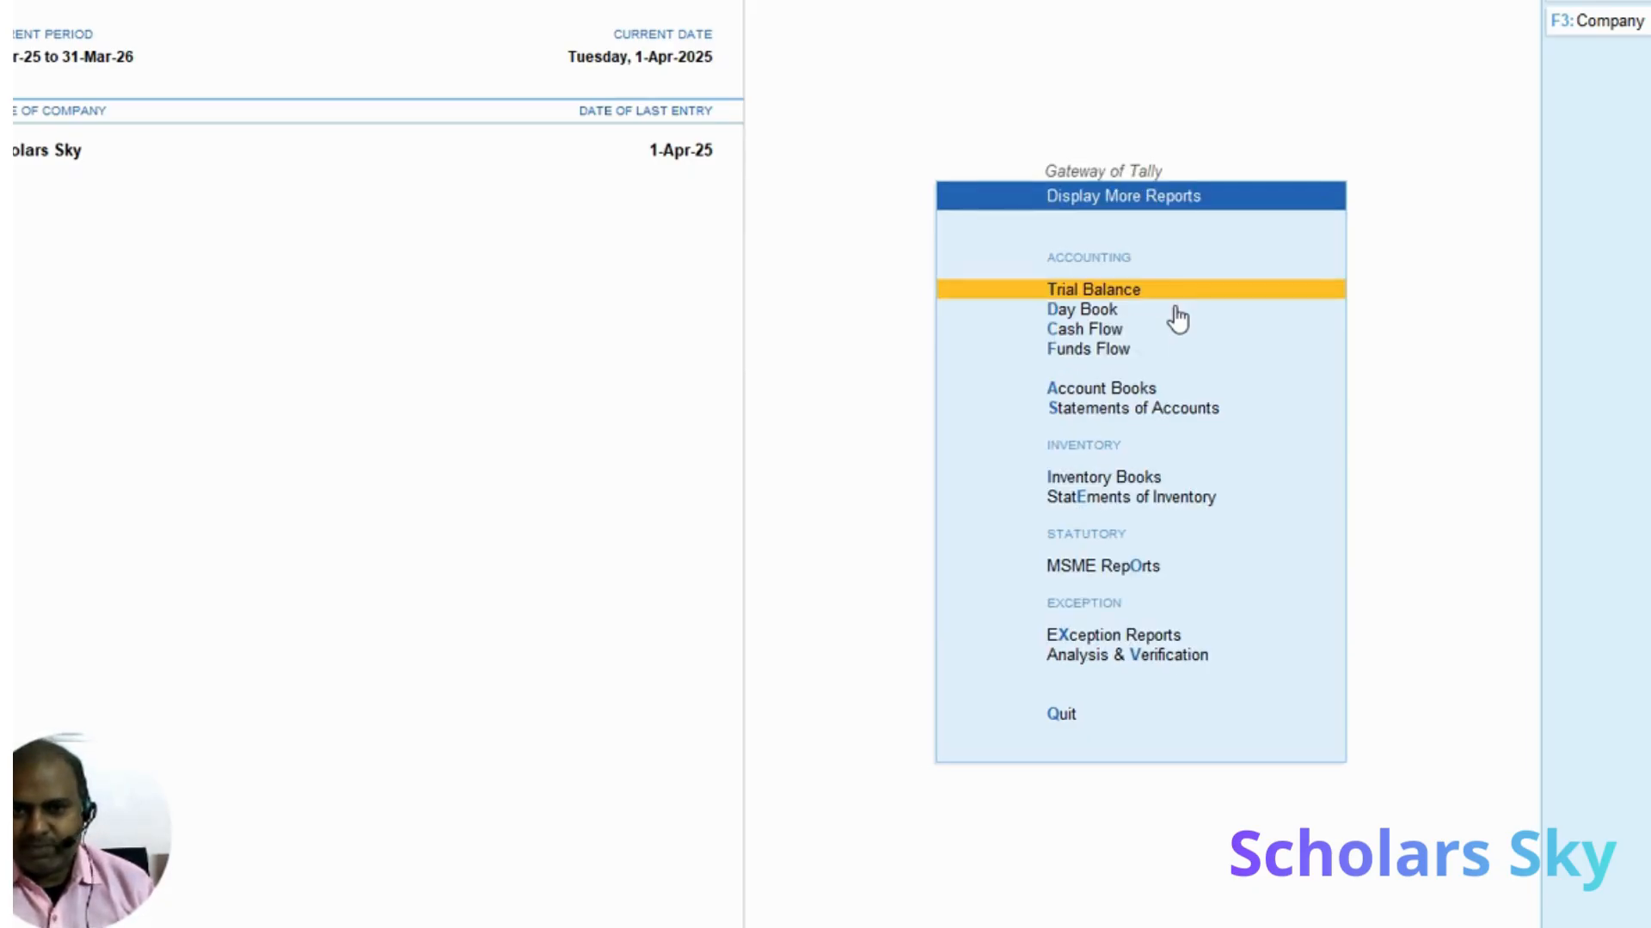
{"action": "key", "text": "Down"}
{"action": "key", "text": "Down"}
{"action": "key", "text": "Down"}
{"action": "key", "text": "Down"}
{"action": "key", "text": "Down"}
{"action": "key", "text": "Down"}
{"action": "key", "text": "Down"}
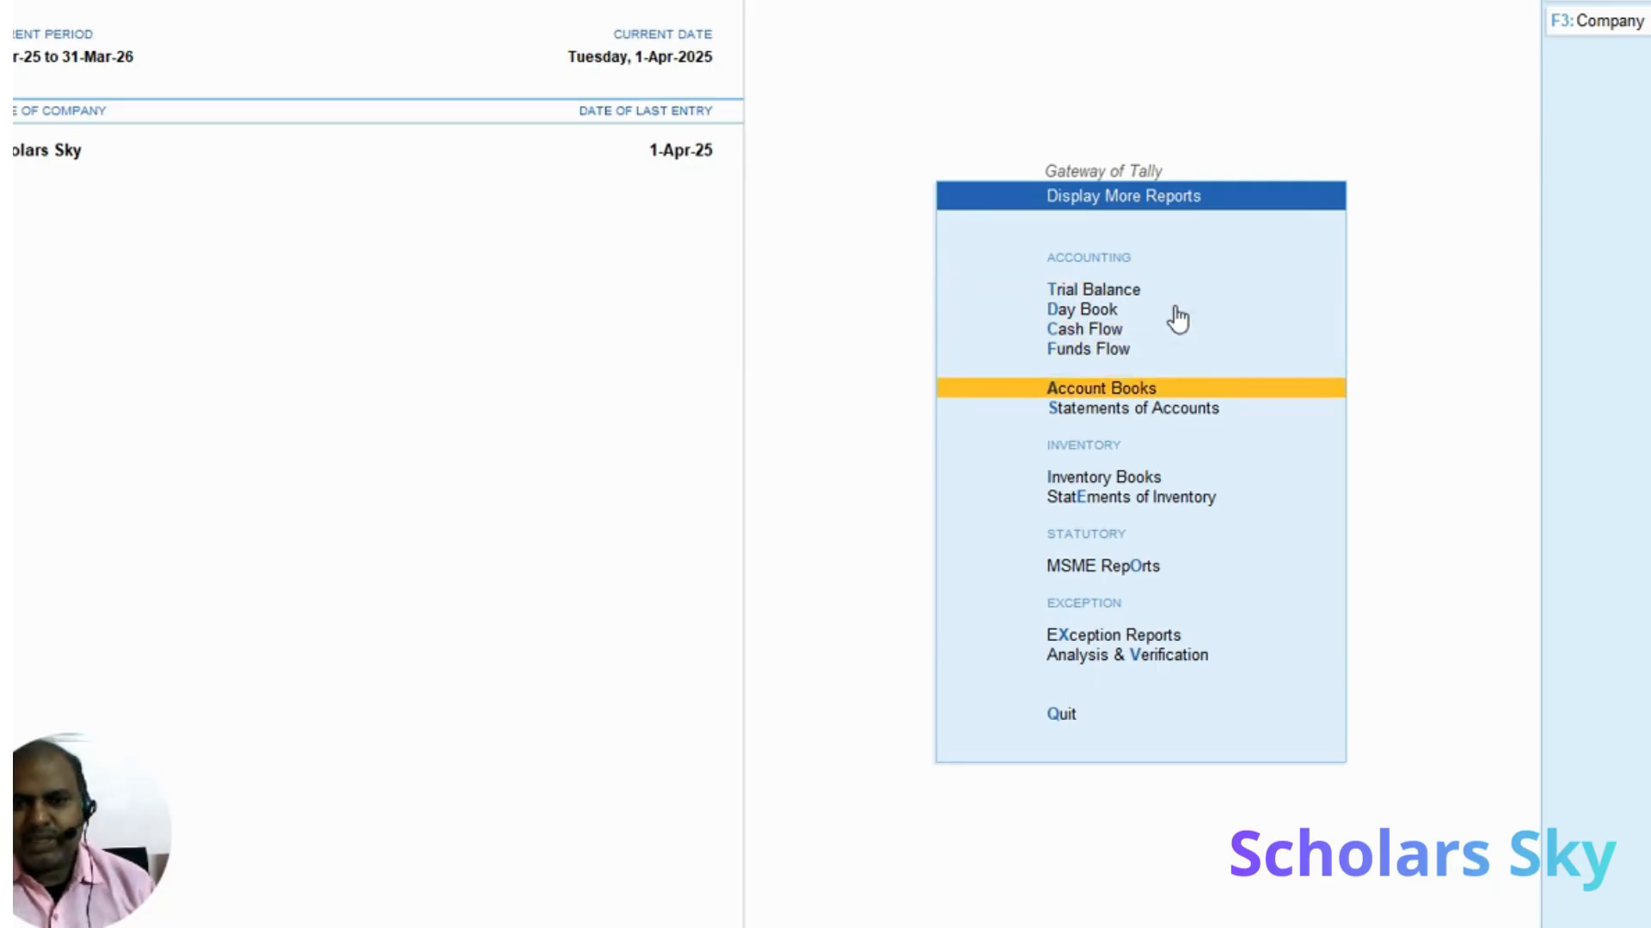
{"action": "key", "text": "Return"}
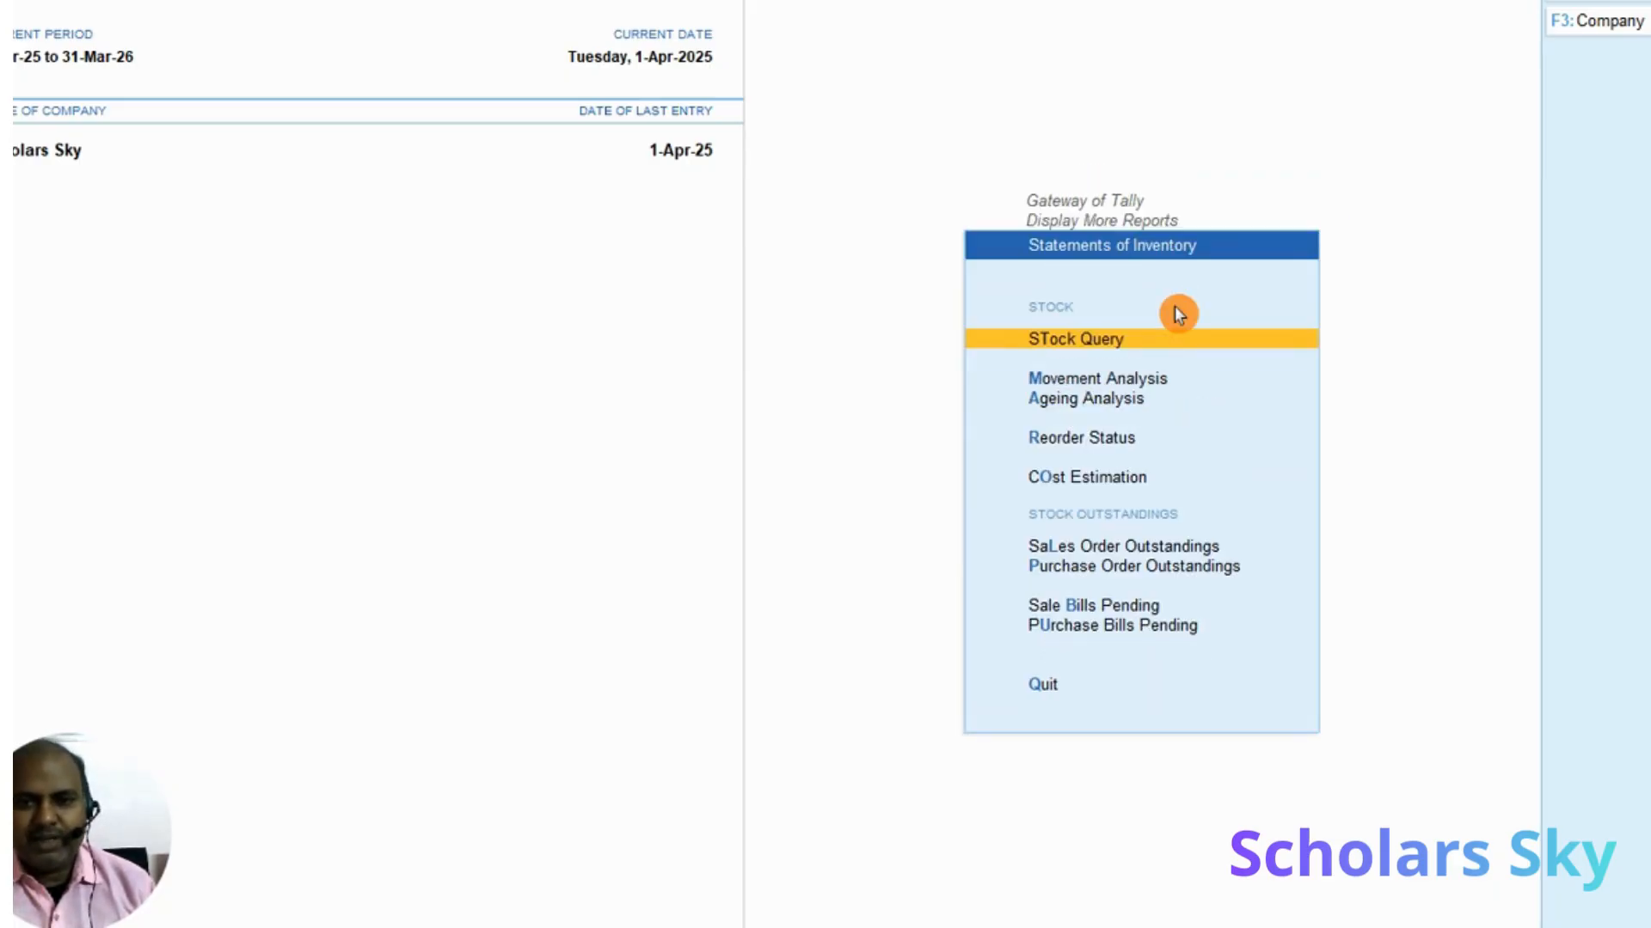
Display the purchase order outstandings for all orders and examine the ordered and balance quantities
{"action": "key", "text": "Down"}
{"action": "key", "text": "Down"}
{"action": "key", "text": "Down"}
{"action": "key", "text": "Down"}
{"action": "key", "text": "Down"}
{"action": "key", "text": "Down"}
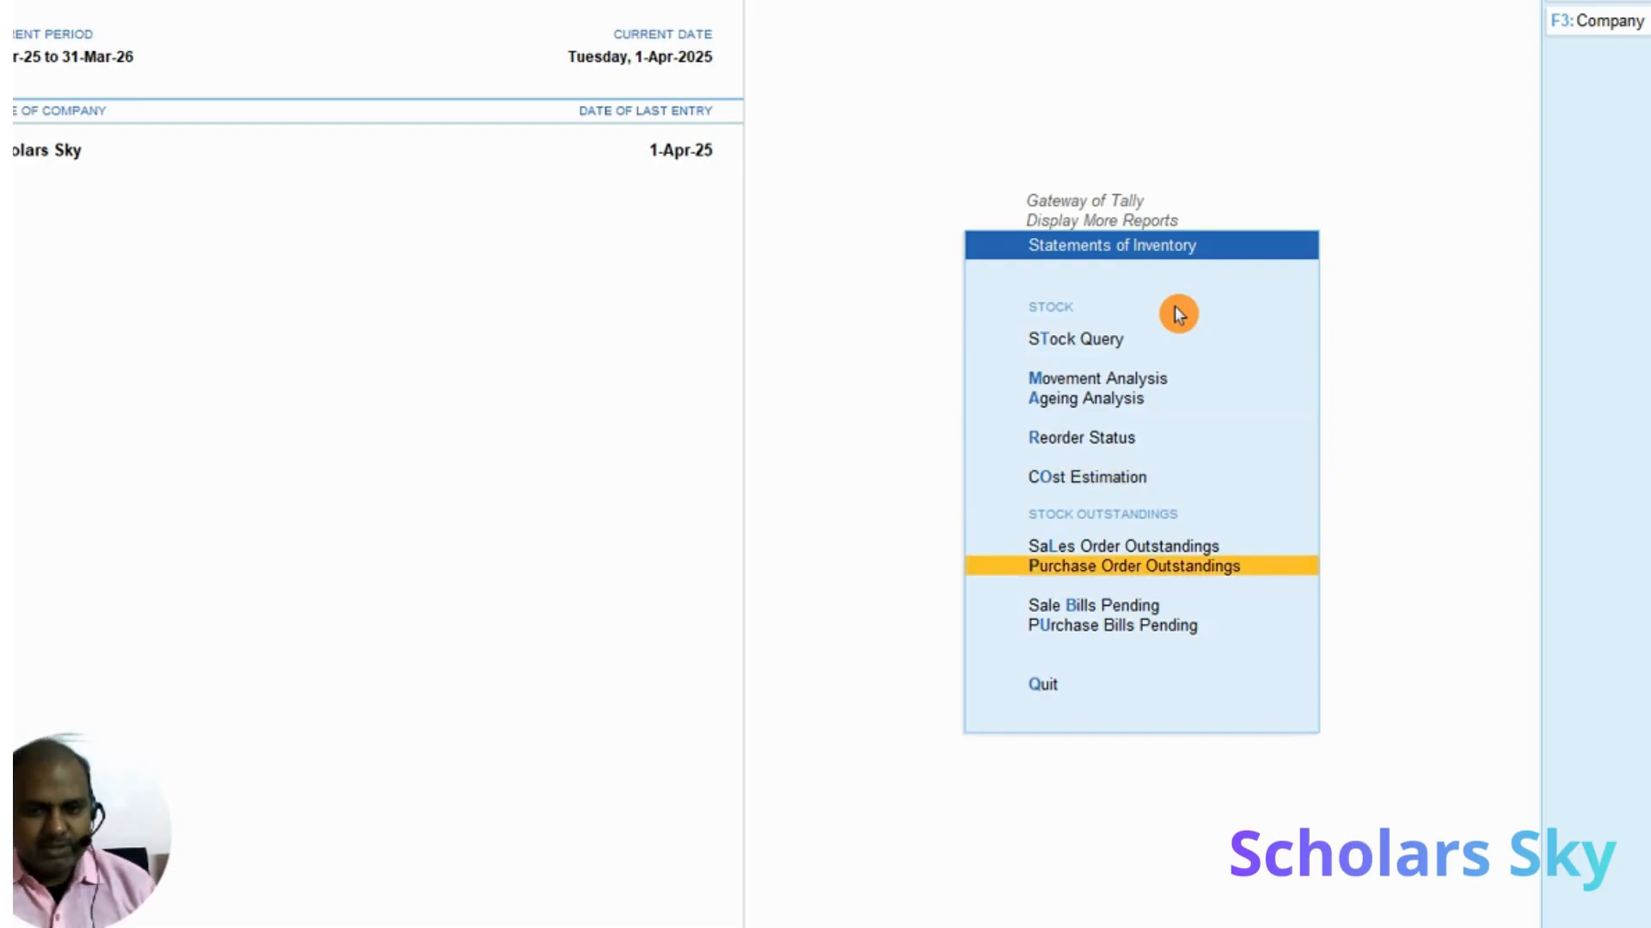
{"action": "key", "text": "Return"}
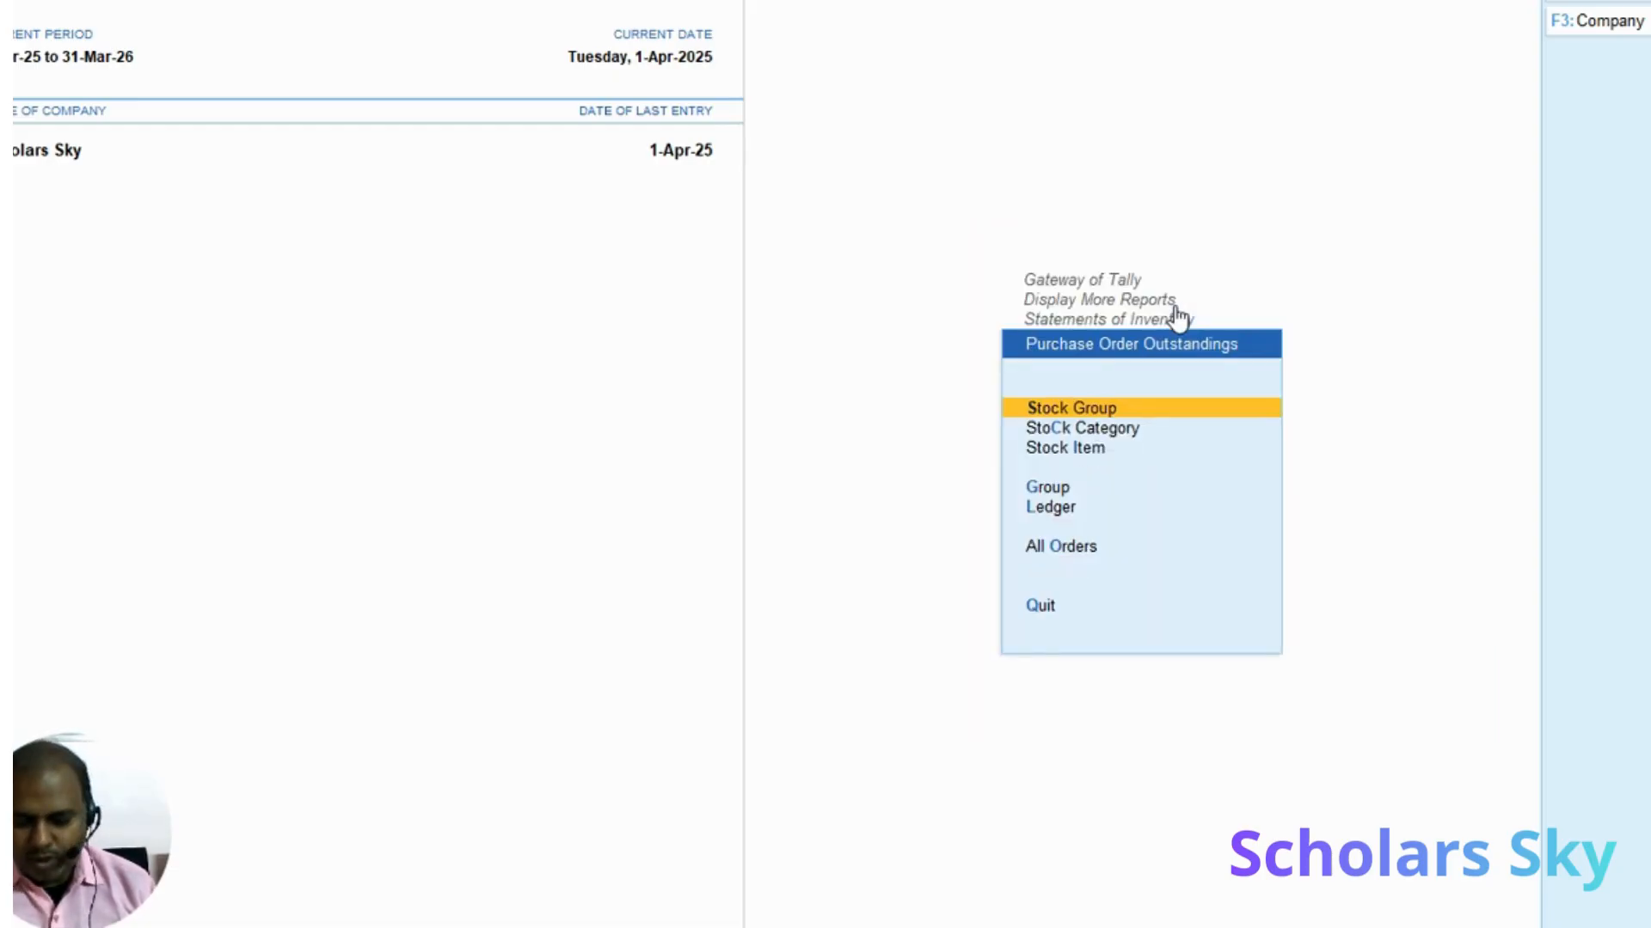
{"action": "key", "text": "Down"}
{"action": "key", "text": "Down"}
{"action": "key", "text": "Down"}
{"action": "key", "text": "Down"}
{"action": "key", "text": "Down"}
{"action": "key", "text": "Return"}
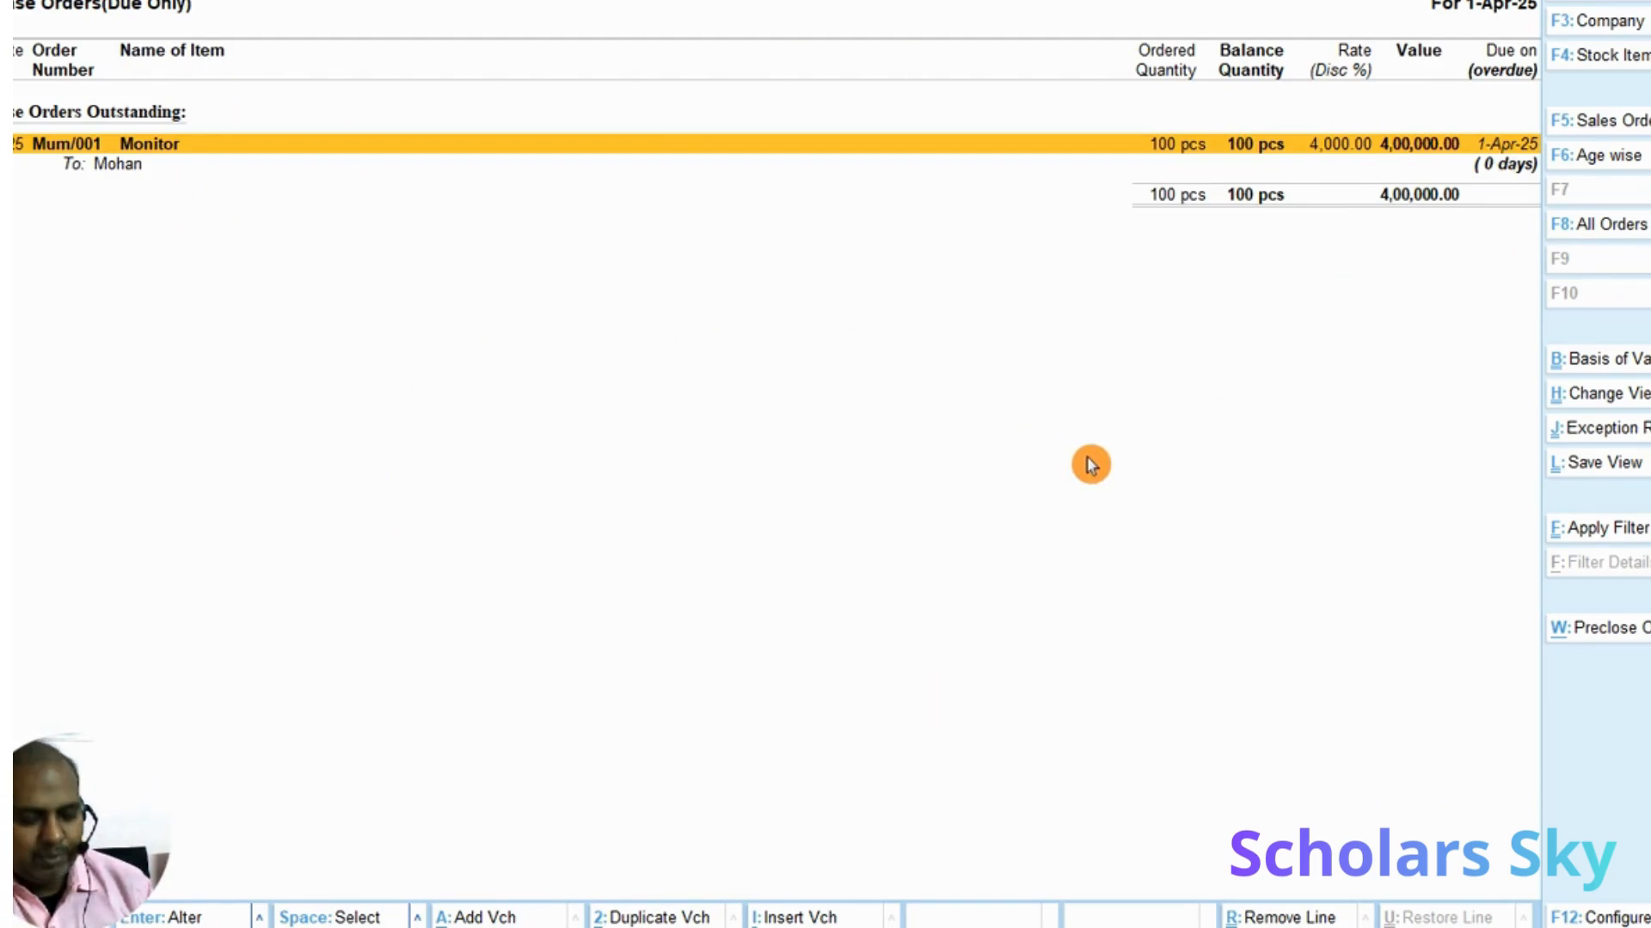
Leave the outstanding orders report, return to the Gateway of Tally and open voucher entry
{"action": "key", "text": "Escape"}
{"action": "key", "text": "Escape"}
{"action": "key", "text": "Escape"}
{"action": "key", "text": "Escape"}
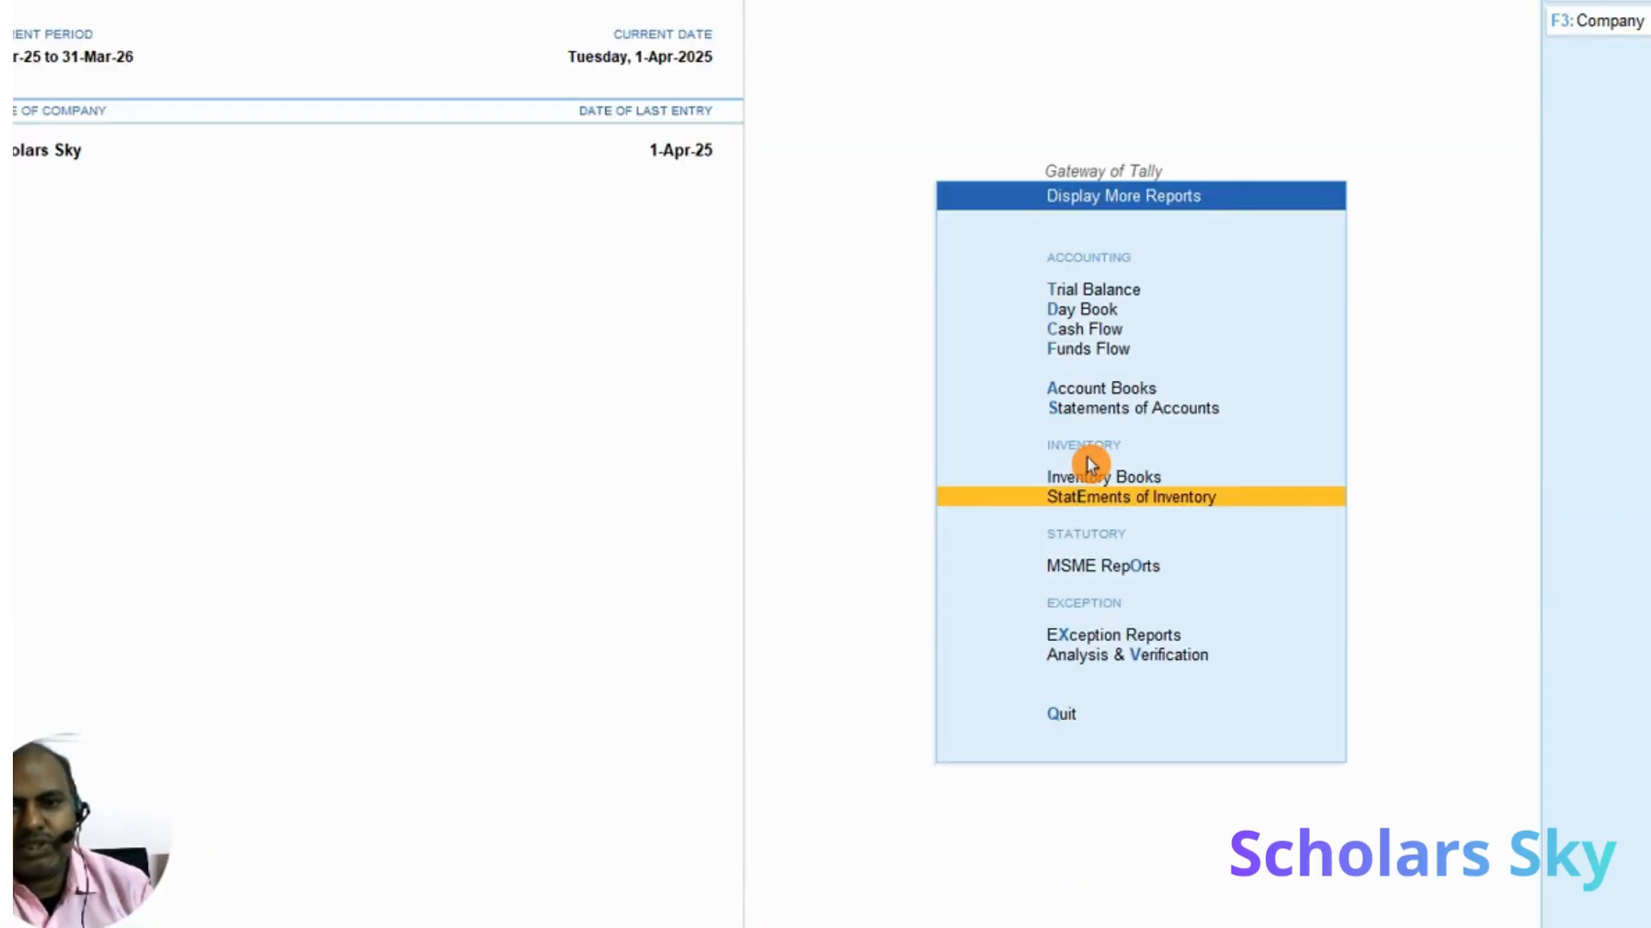
{"action": "key", "text": "Up"}
{"action": "key", "text": "Up"}
{"action": "key", "text": "Up"}
{"action": "key", "text": "Up"}
{"action": "key", "text": "Up"}
{"action": "key", "text": "Up"}
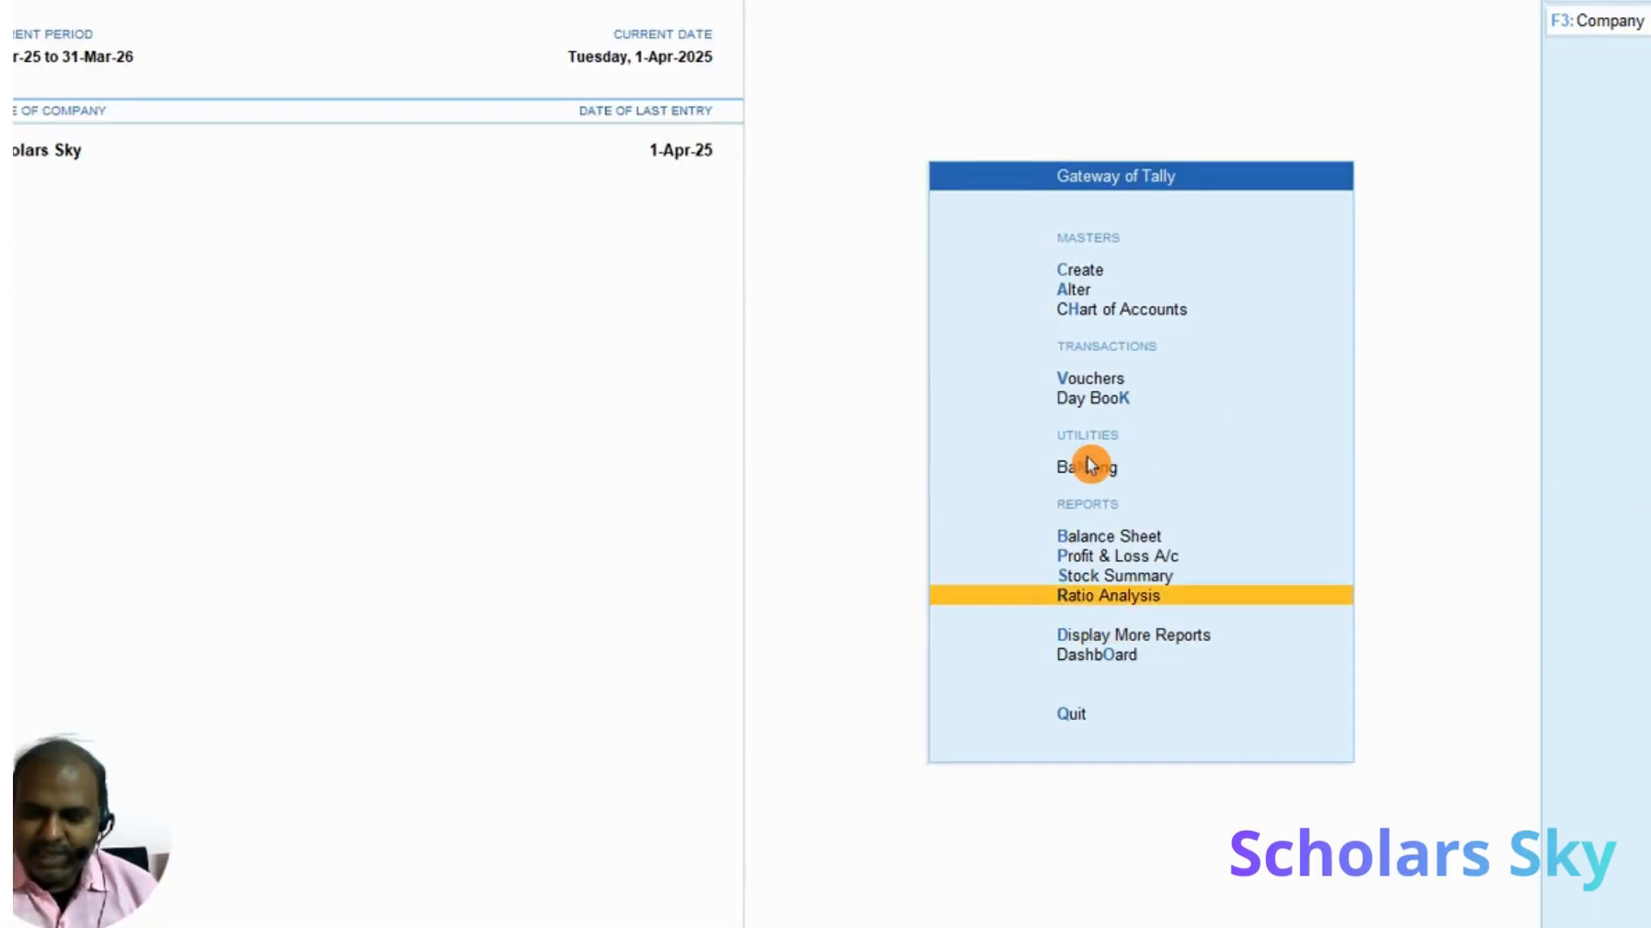
{"action": "key", "text": "Up"}
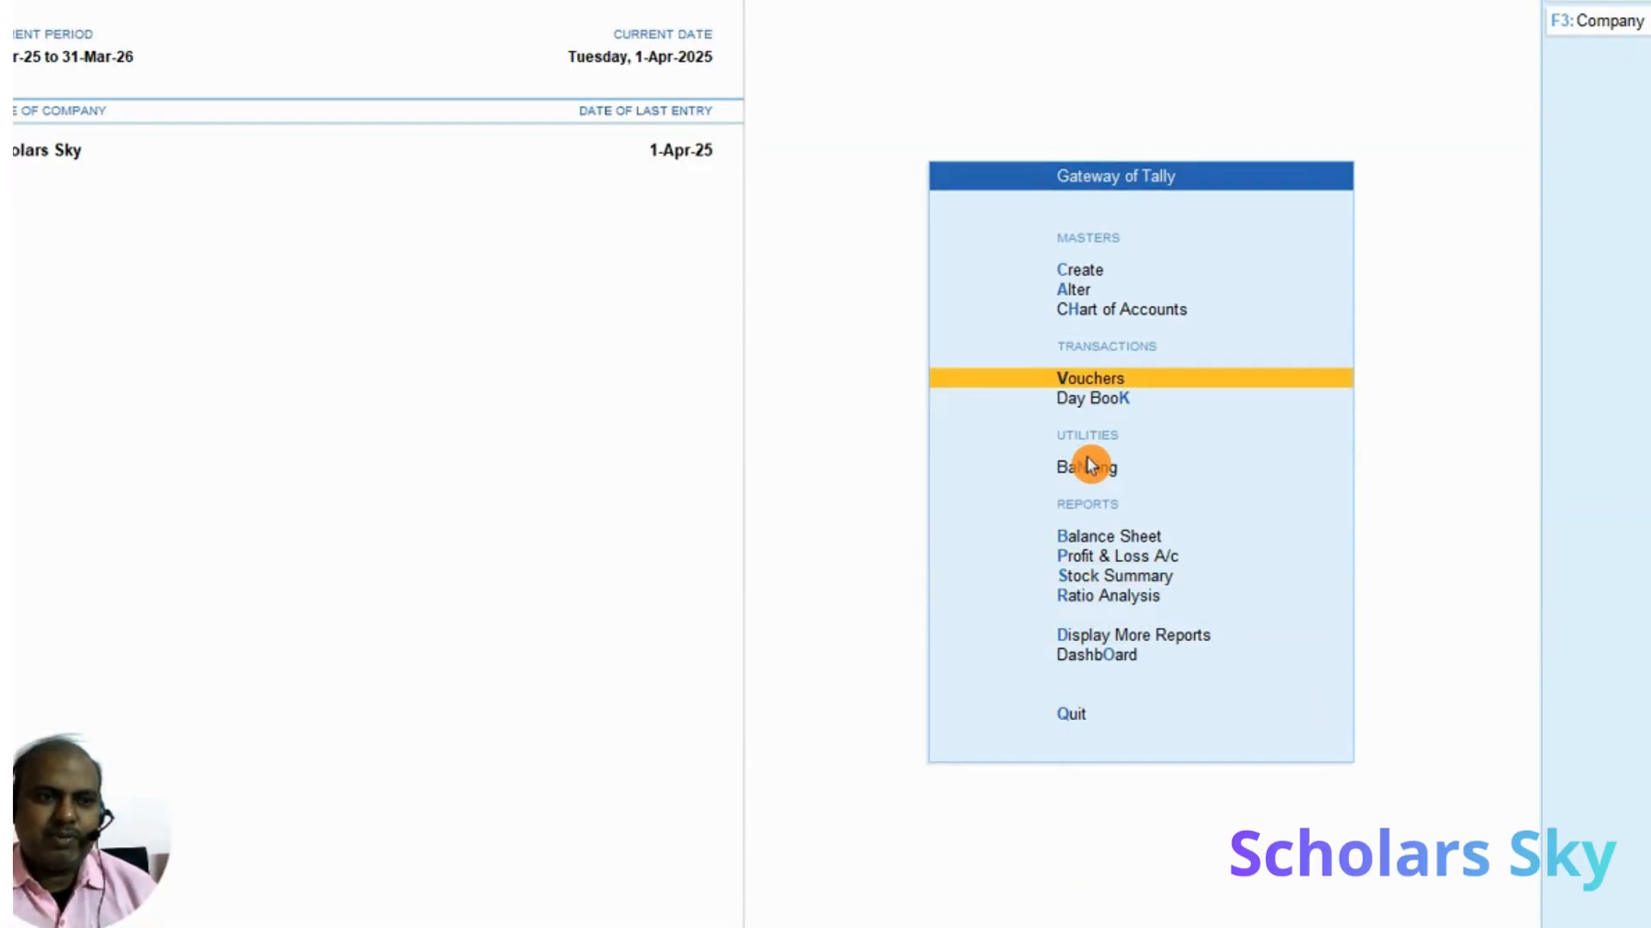
{"action": "key", "text": "Return"}
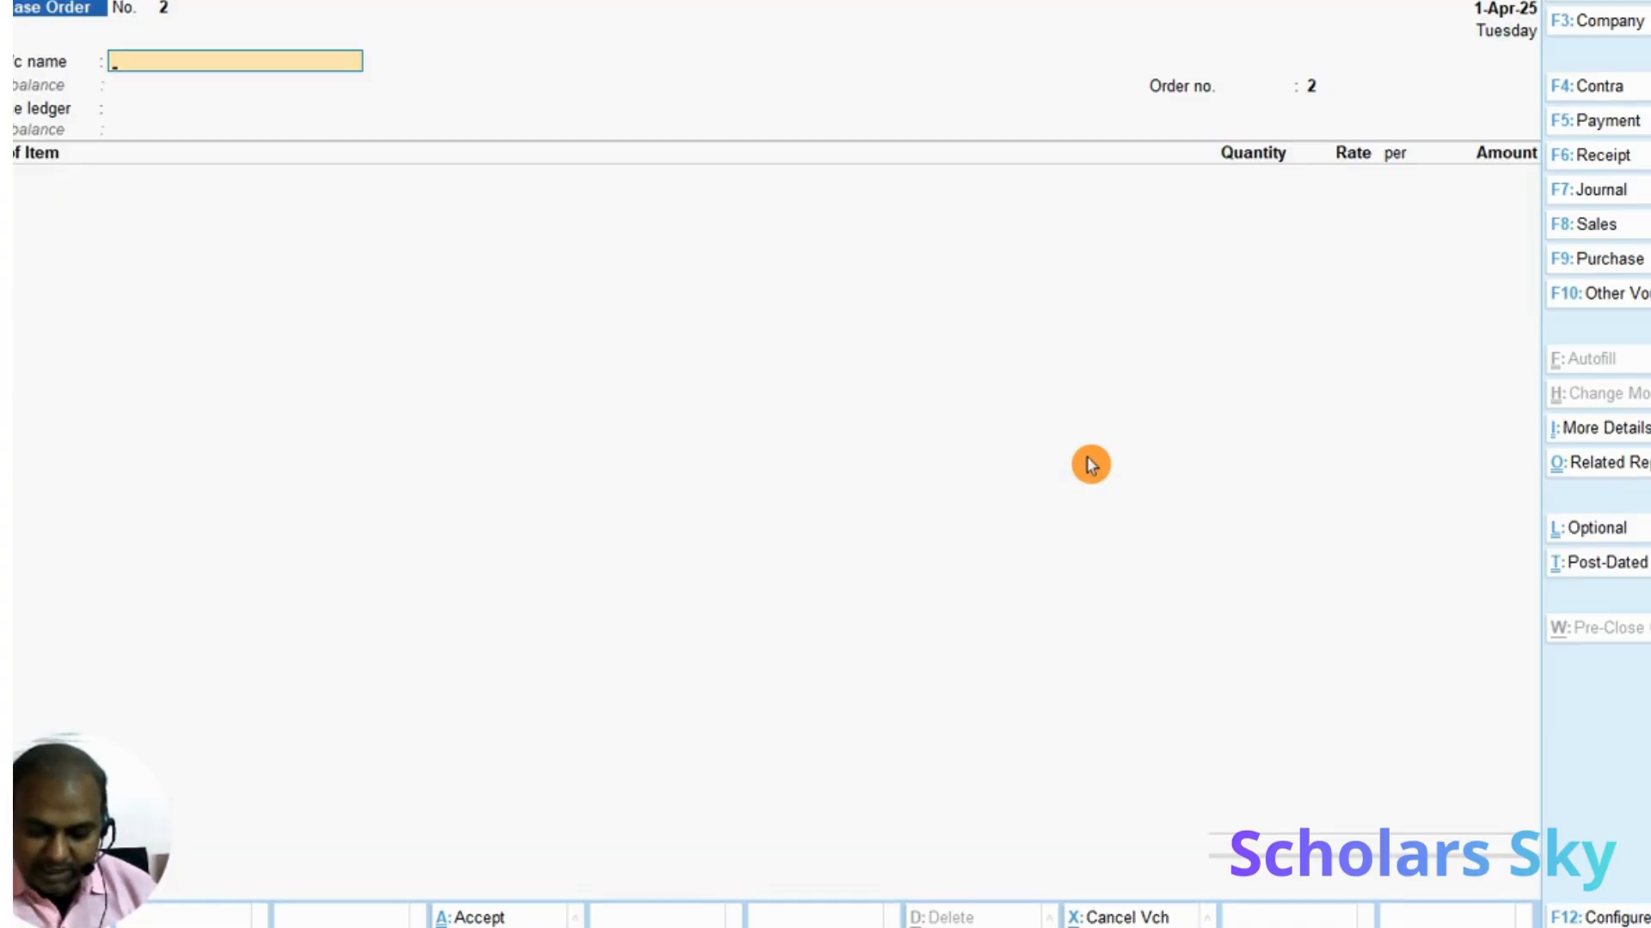
Change the voucher type from Purchase Order to Receipt Note
{"action": "key", "text": "F10"}
{"action": "key", "text": "Up"}
{"action": "key", "text": "Up"}
{"action": "key", "text": "Up"}
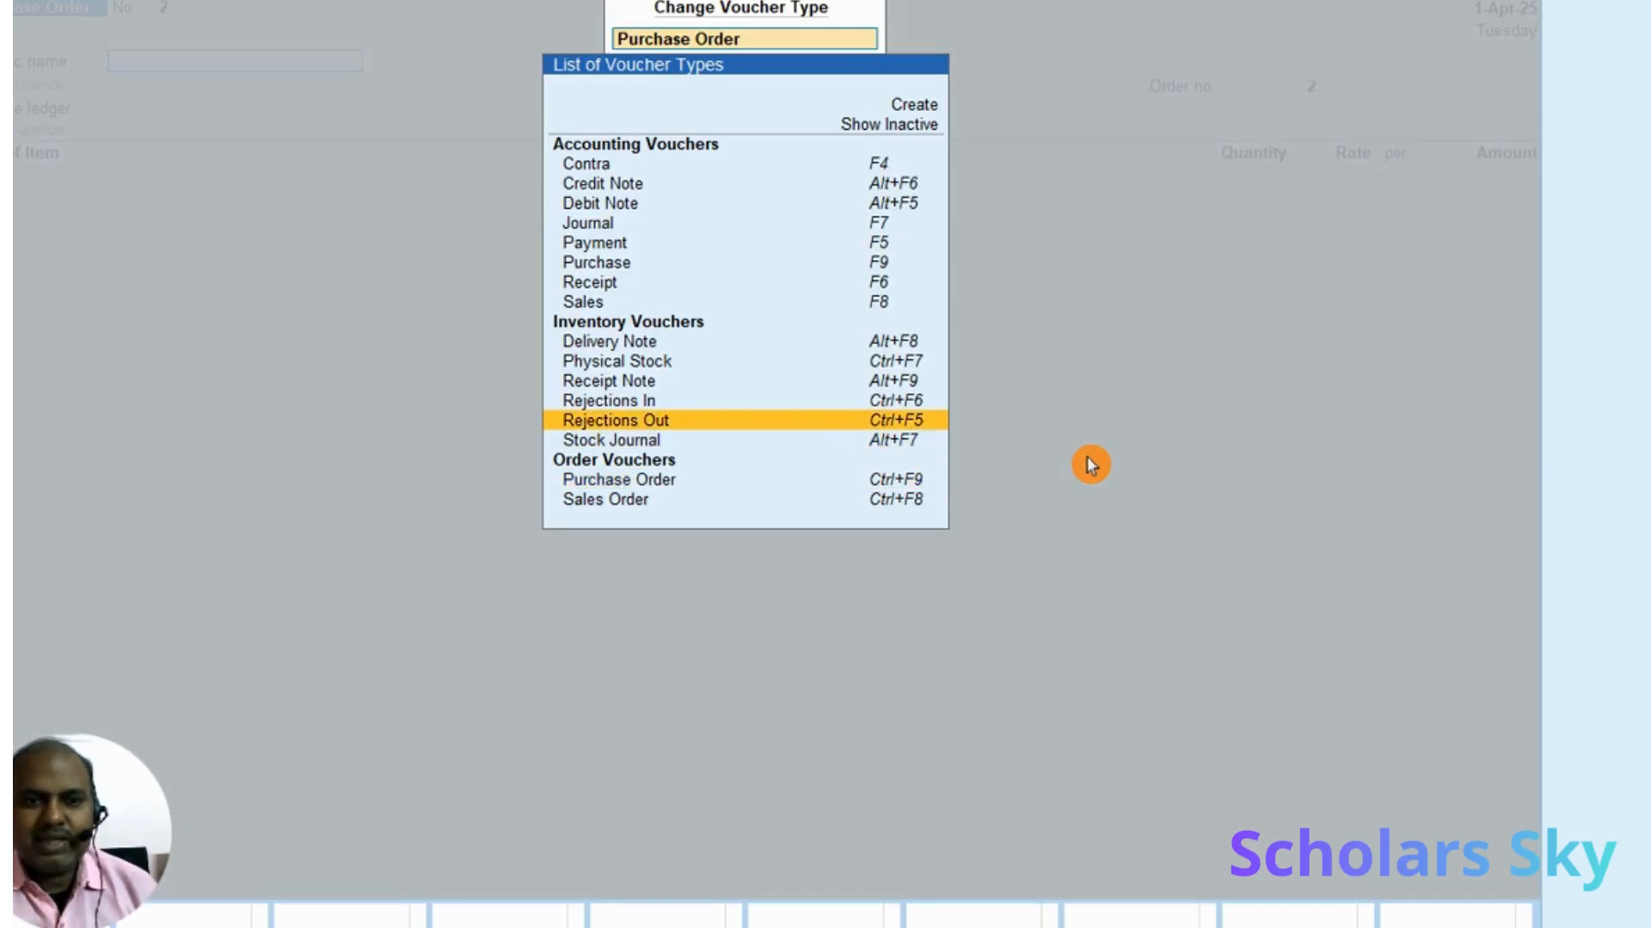
{"action": "key", "text": "Up"}
{"action": "key", "text": "Up"}
{"action": "key", "text": "Up"}
{"action": "key", "text": "Down"}
{"action": "key", "text": "Down"}
{"action": "key", "text": "Down"}
{"action": "key", "text": "Down"}
{"action": "key", "text": "Down"}
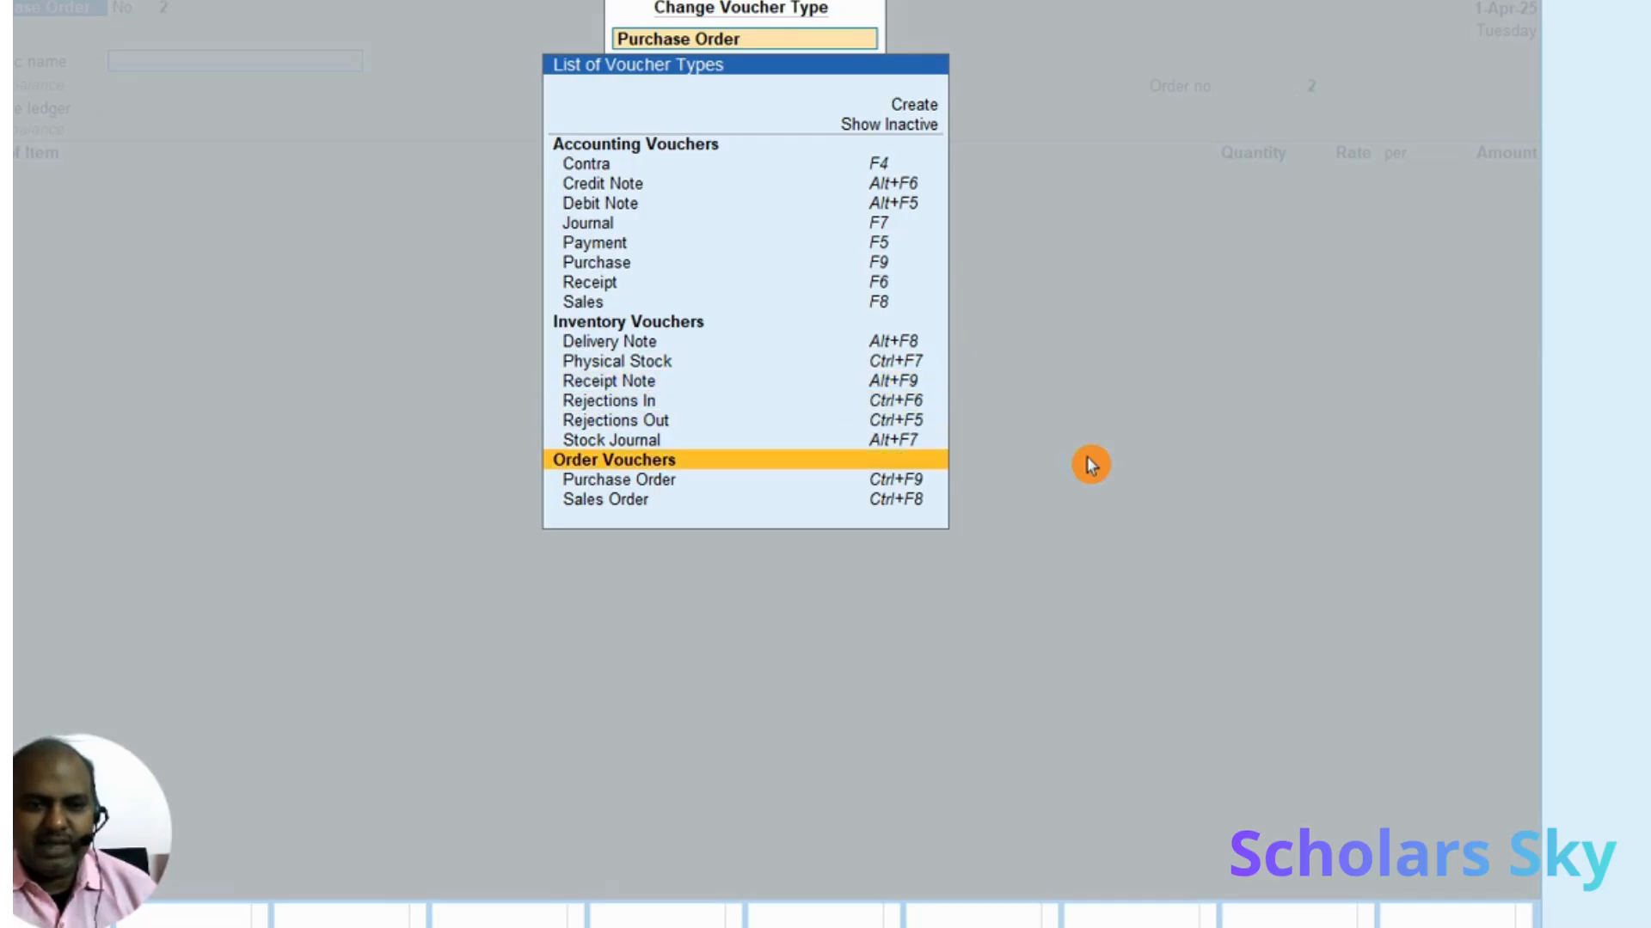
{"action": "key", "text": "Up"}
{"action": "key", "text": "Up"}
{"action": "key", "text": "Up"}
{"action": "key", "text": "Up"}
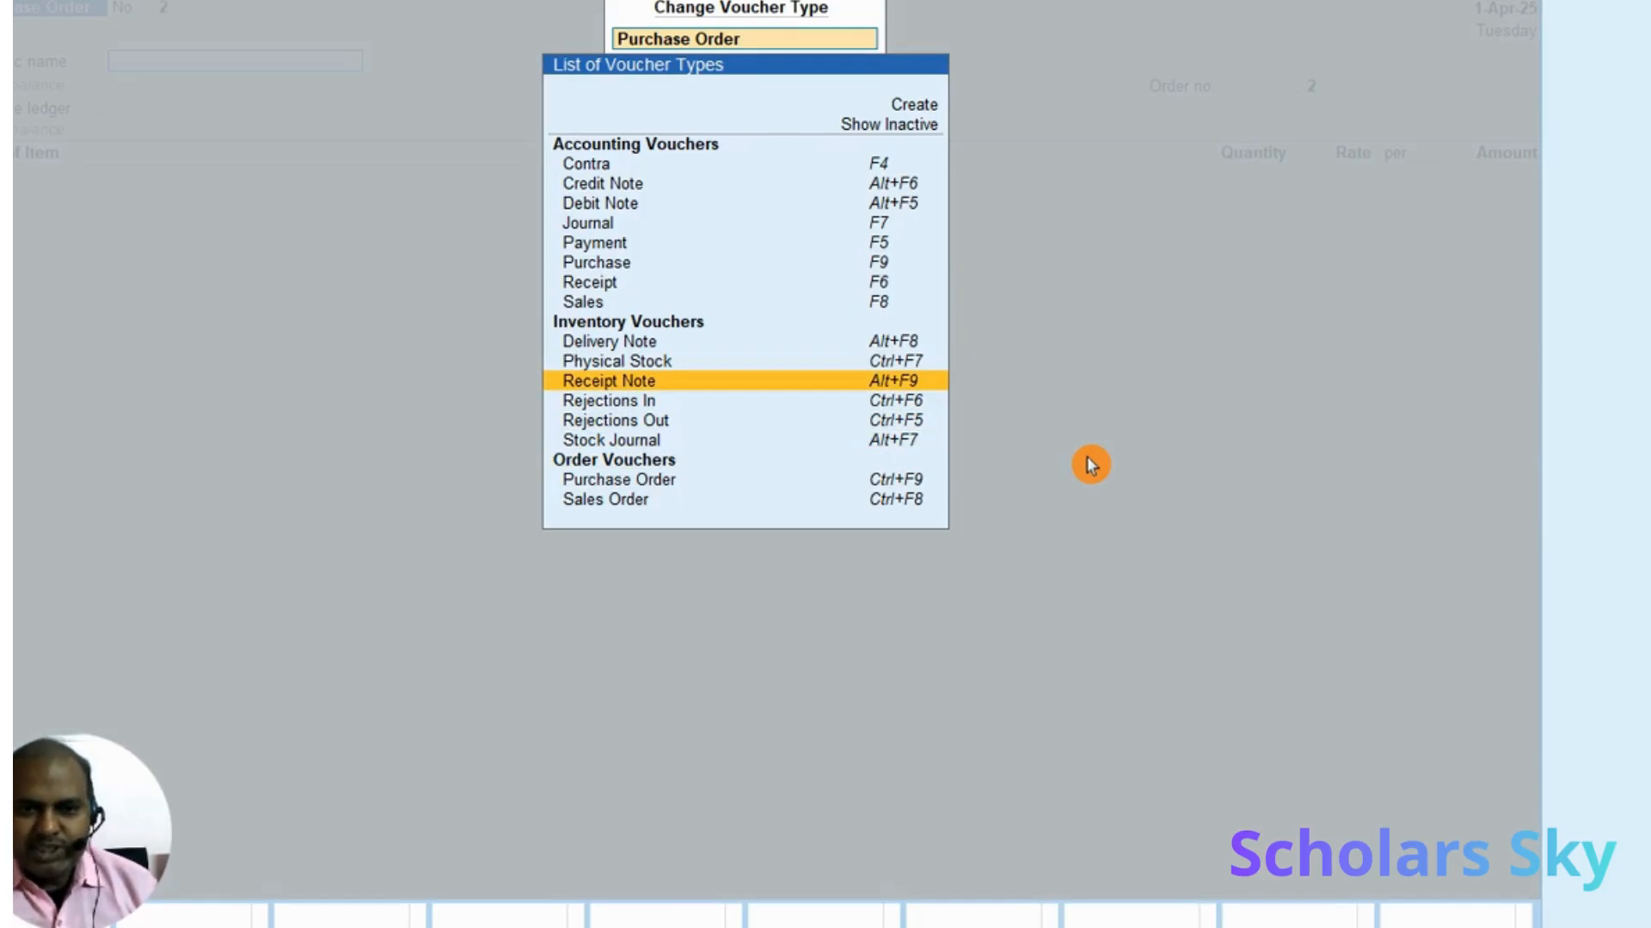
{"action": "key", "text": "Return"}
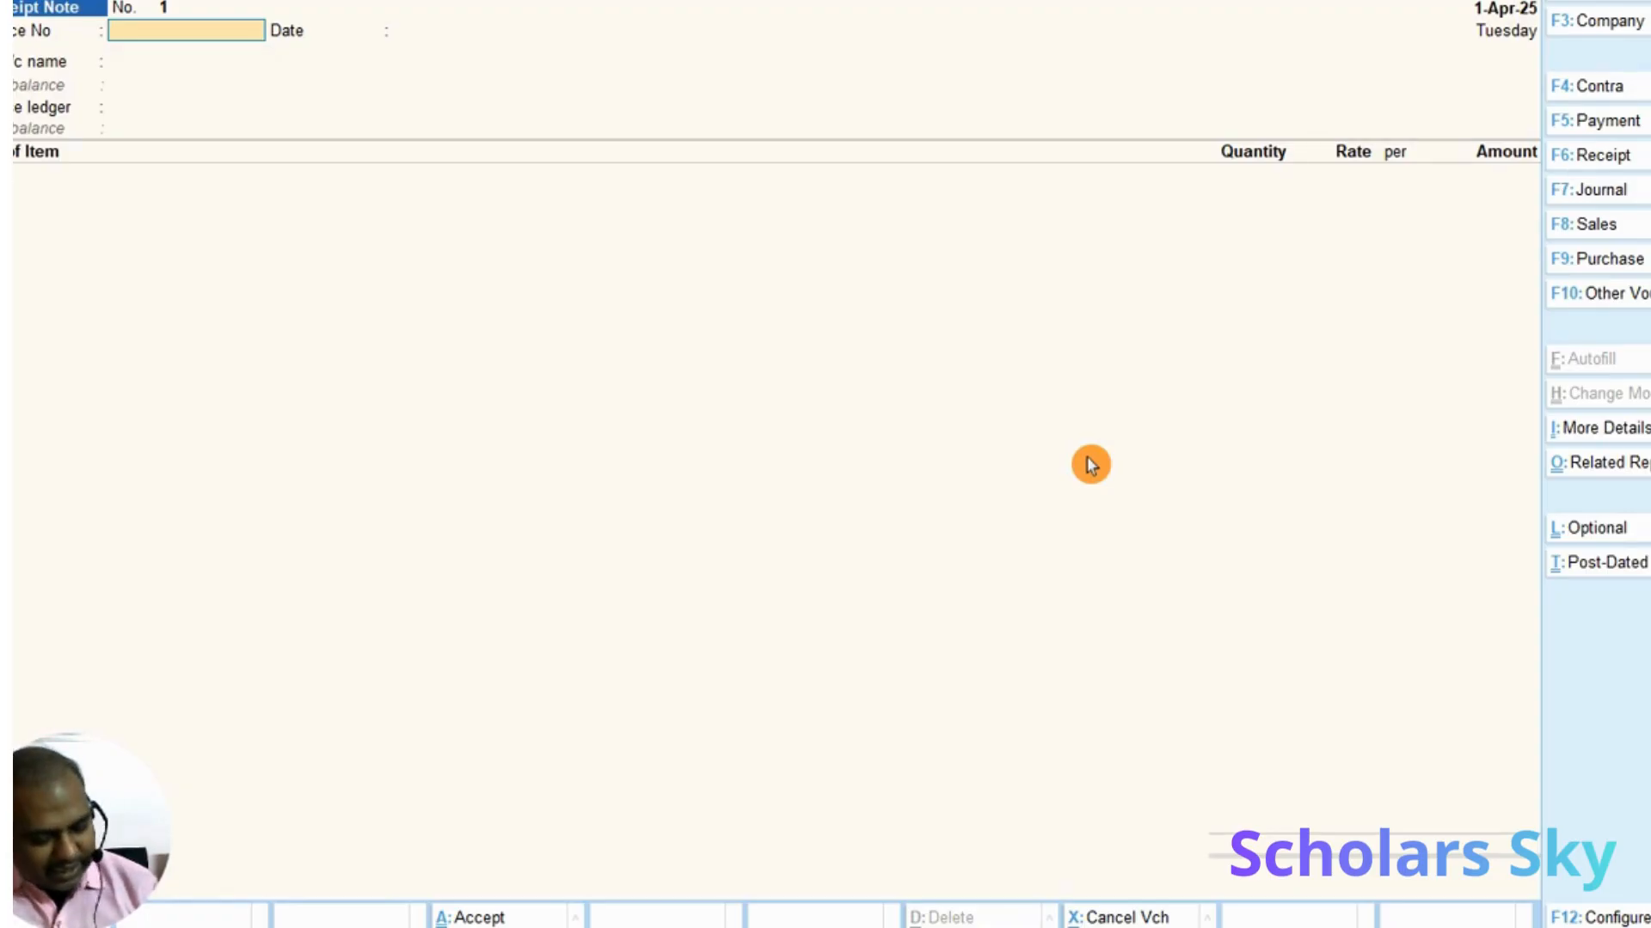
Set the receipt note's voucher date to 1-May-25
{"action": "key", "text": "F2"}
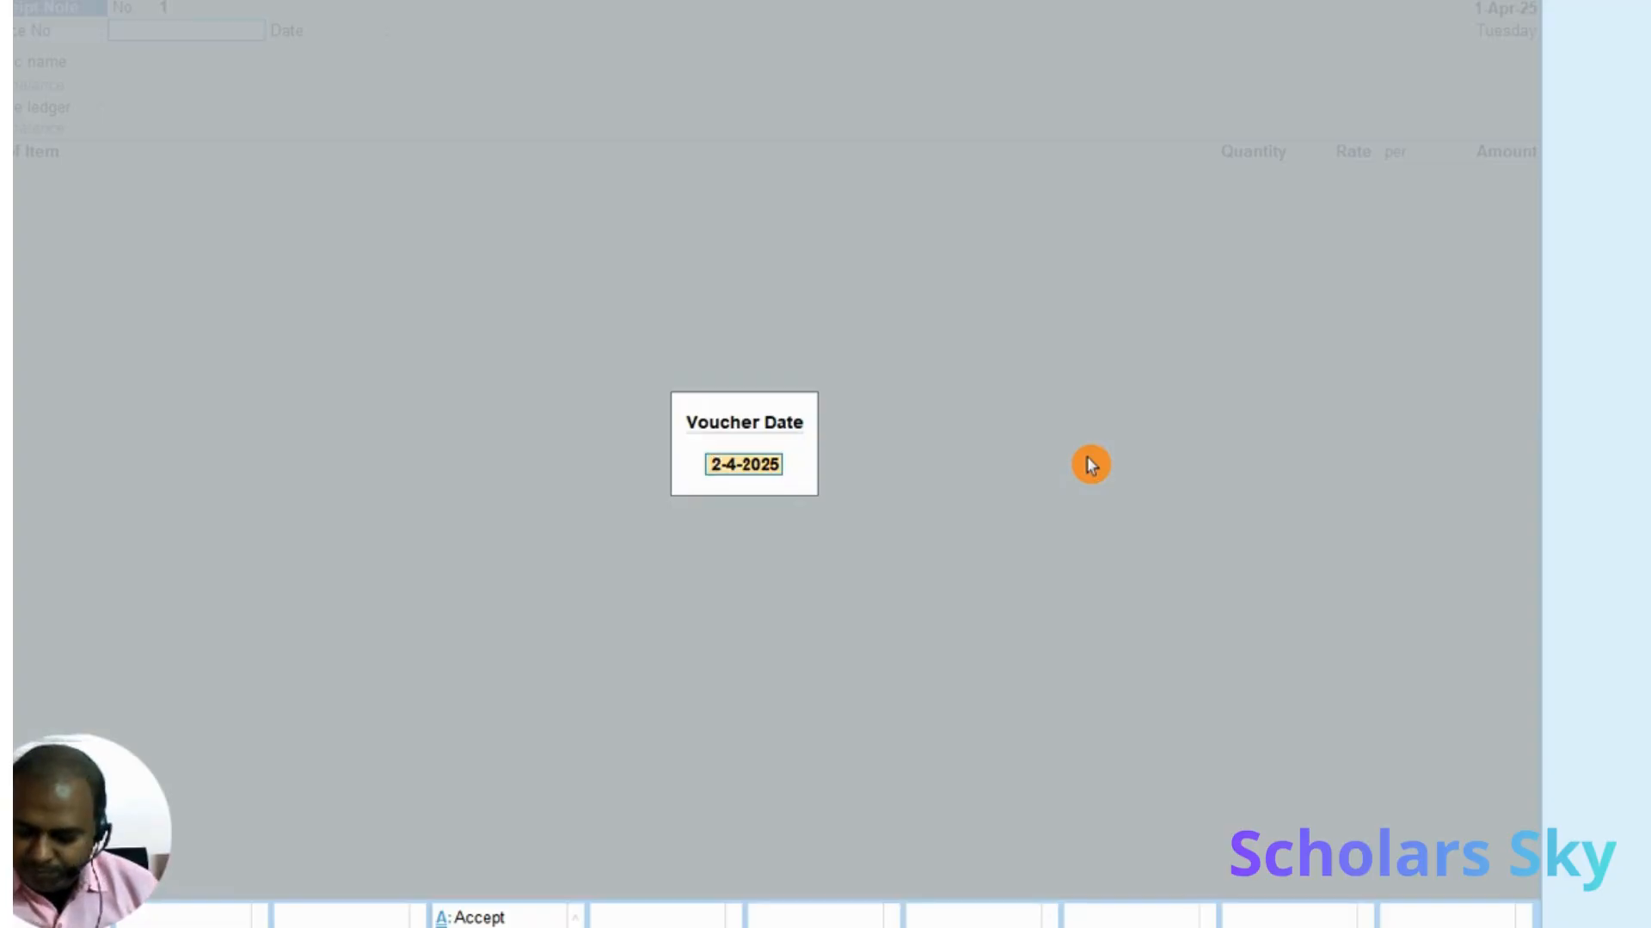
{"action": "type", "text": "1-5"}
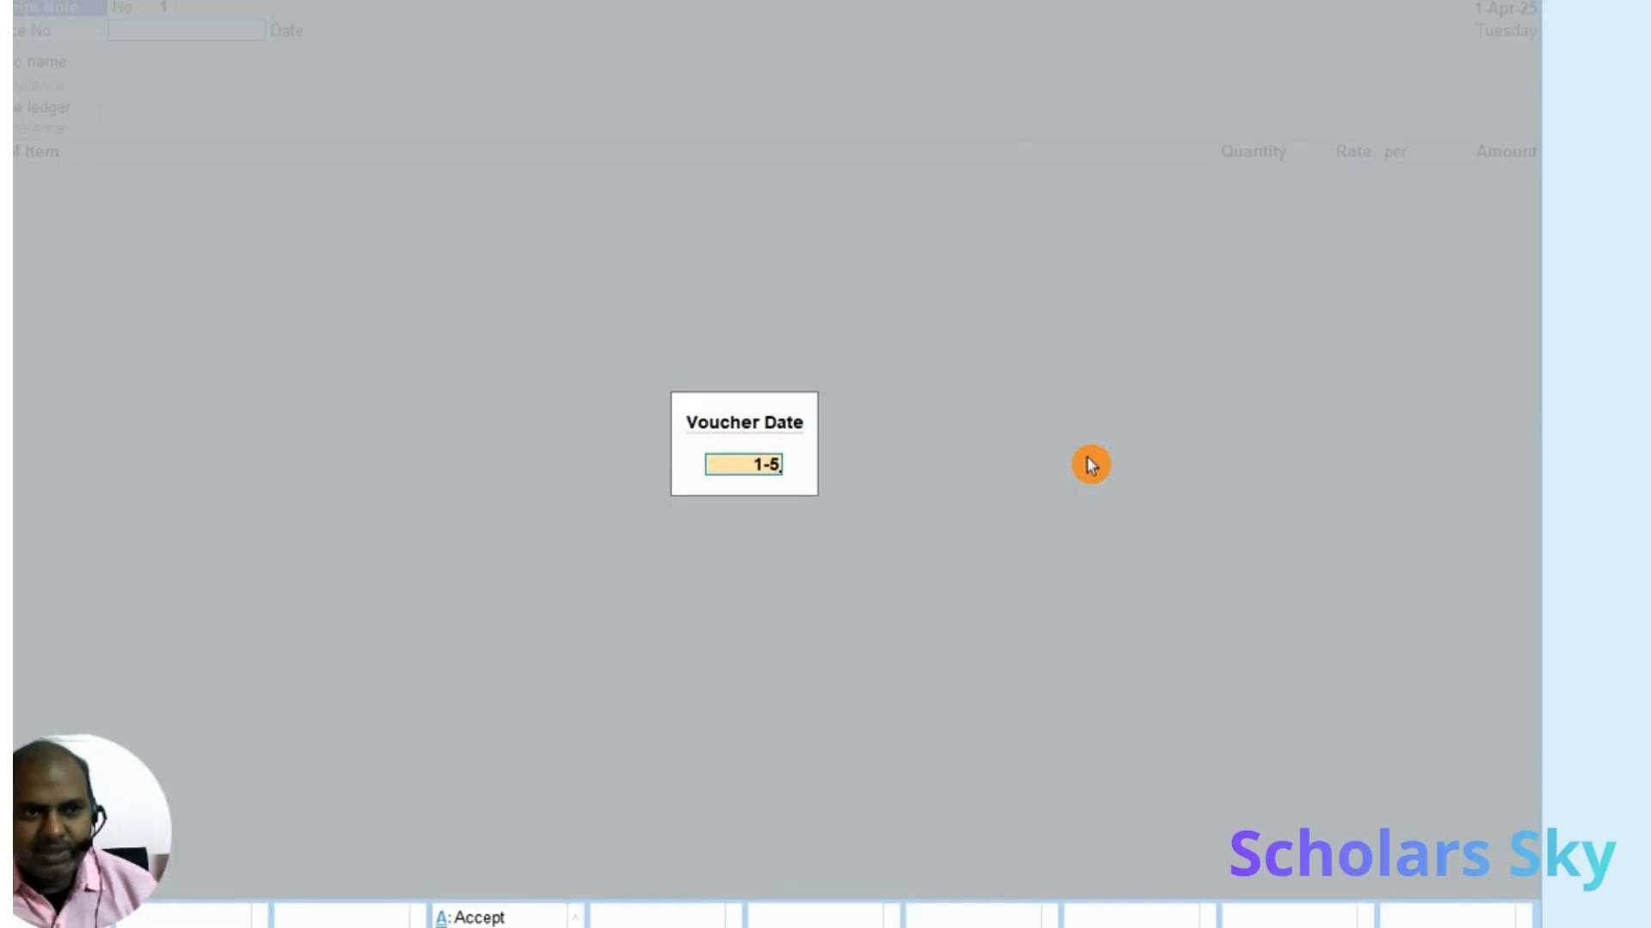
{"action": "key", "text": "Return"}
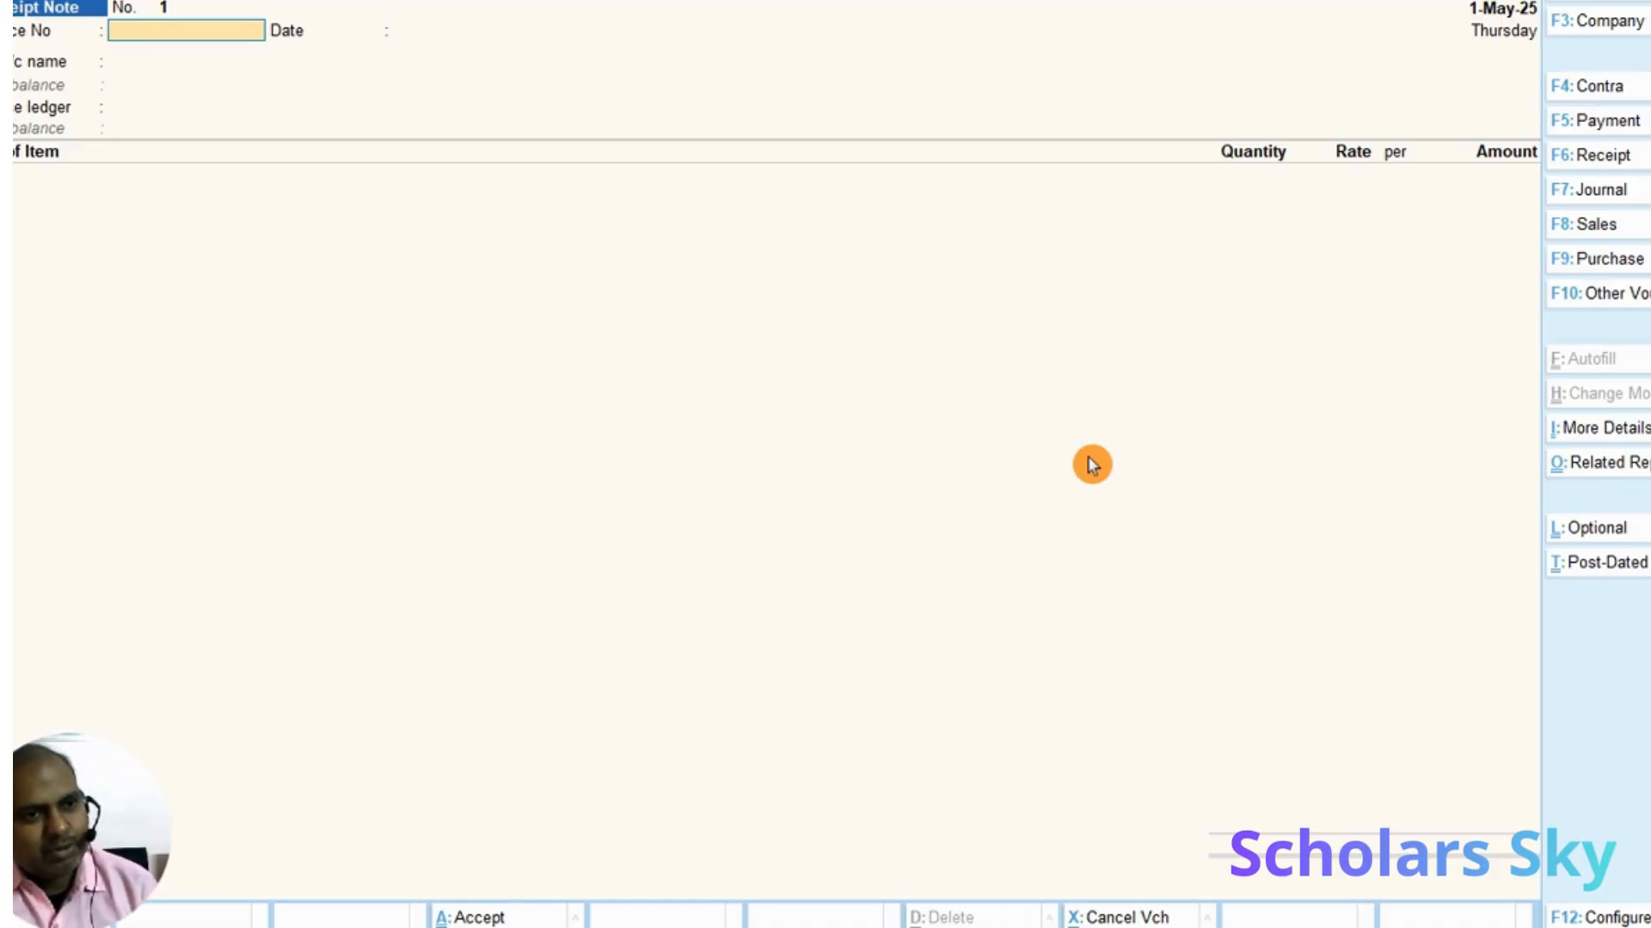
Leave the receipt note's reference number and date blank and select the purchase order's supplier as the party account
{"action": "key", "text": "Return"}
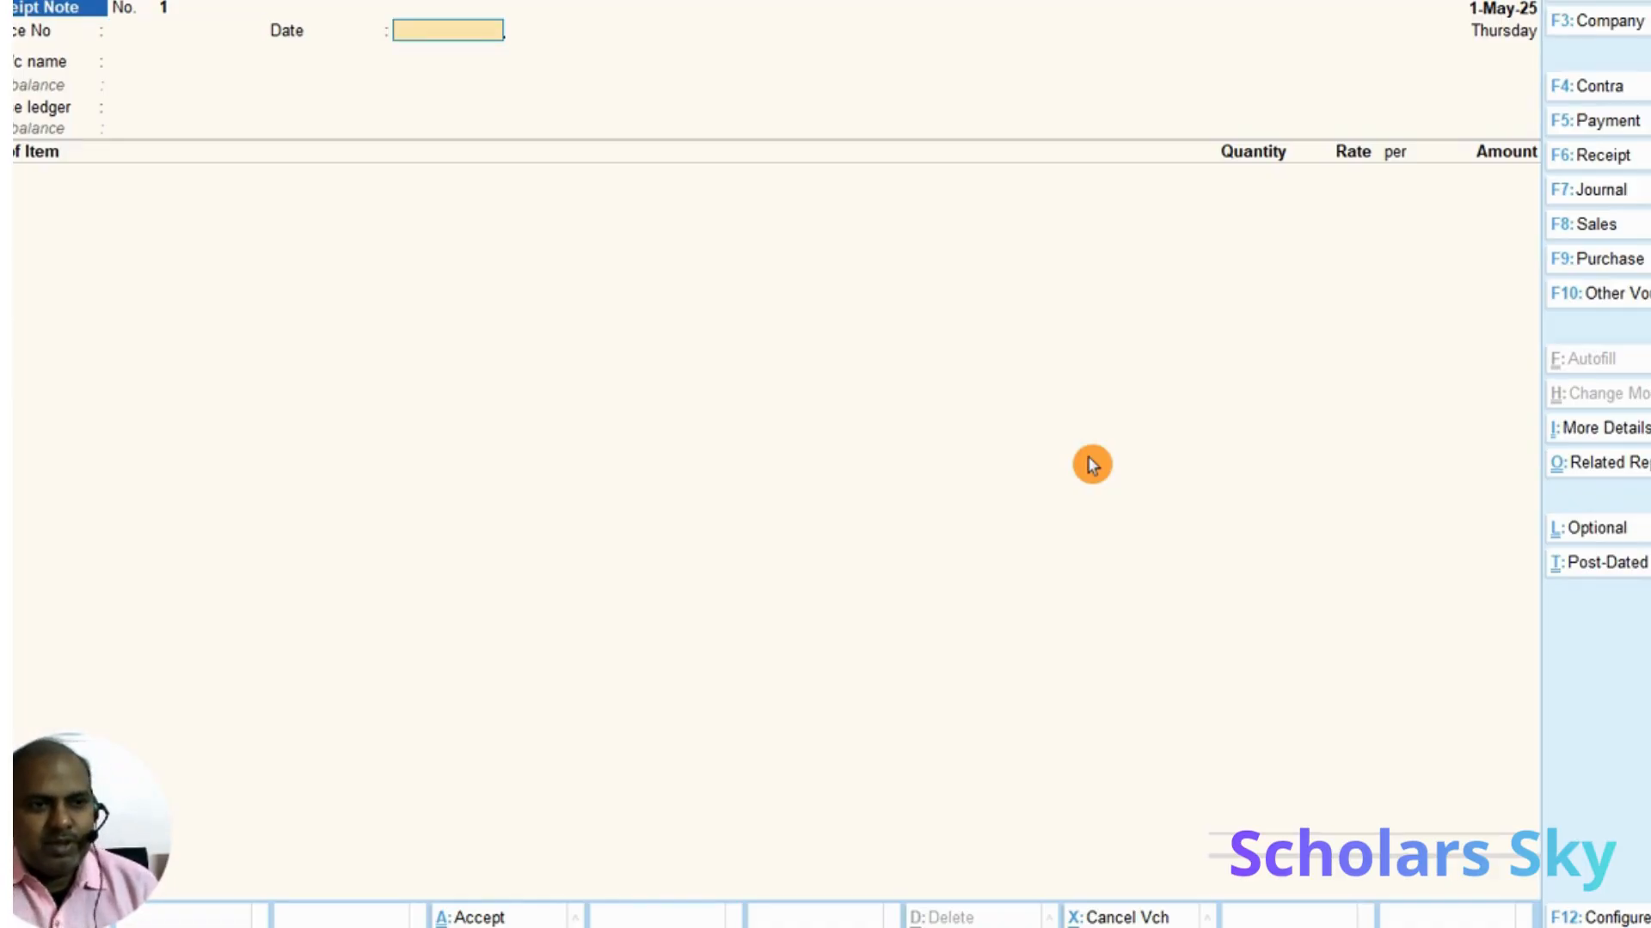
{"action": "key", "text": "Return"}
{"action": "key", "text": "Down"}
{"action": "key", "text": "Return"}
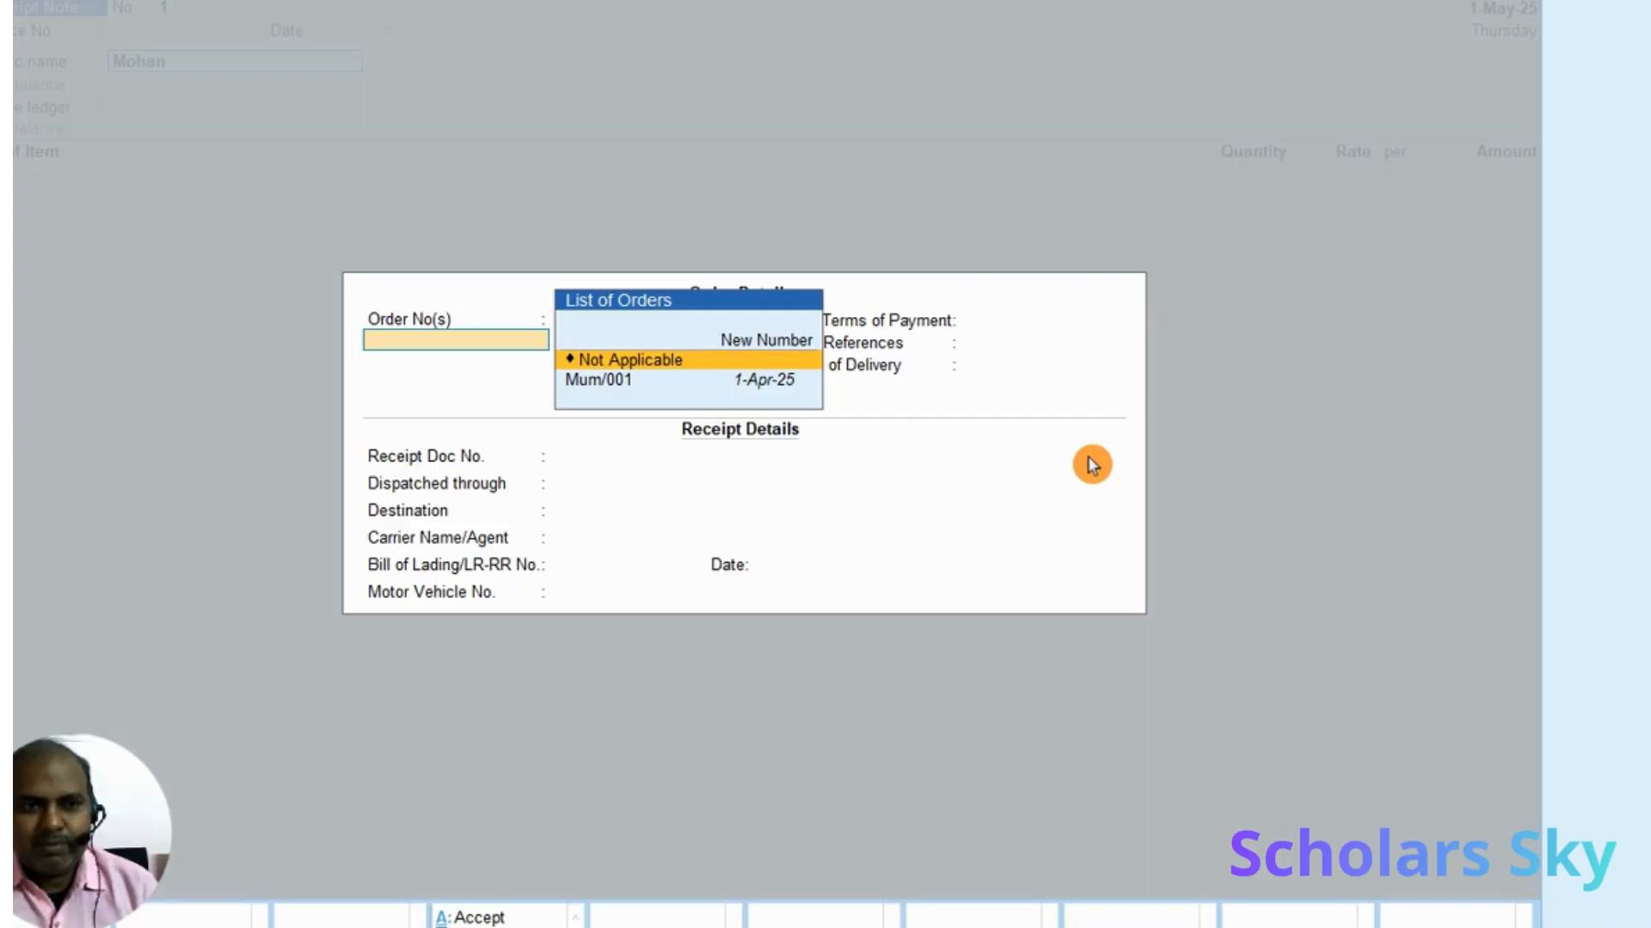
Link the receipt note to the supplier's purchase order dated 1-Apr-25 and keep the receipt details carried over from it
{"action": "key", "text": "Down"}
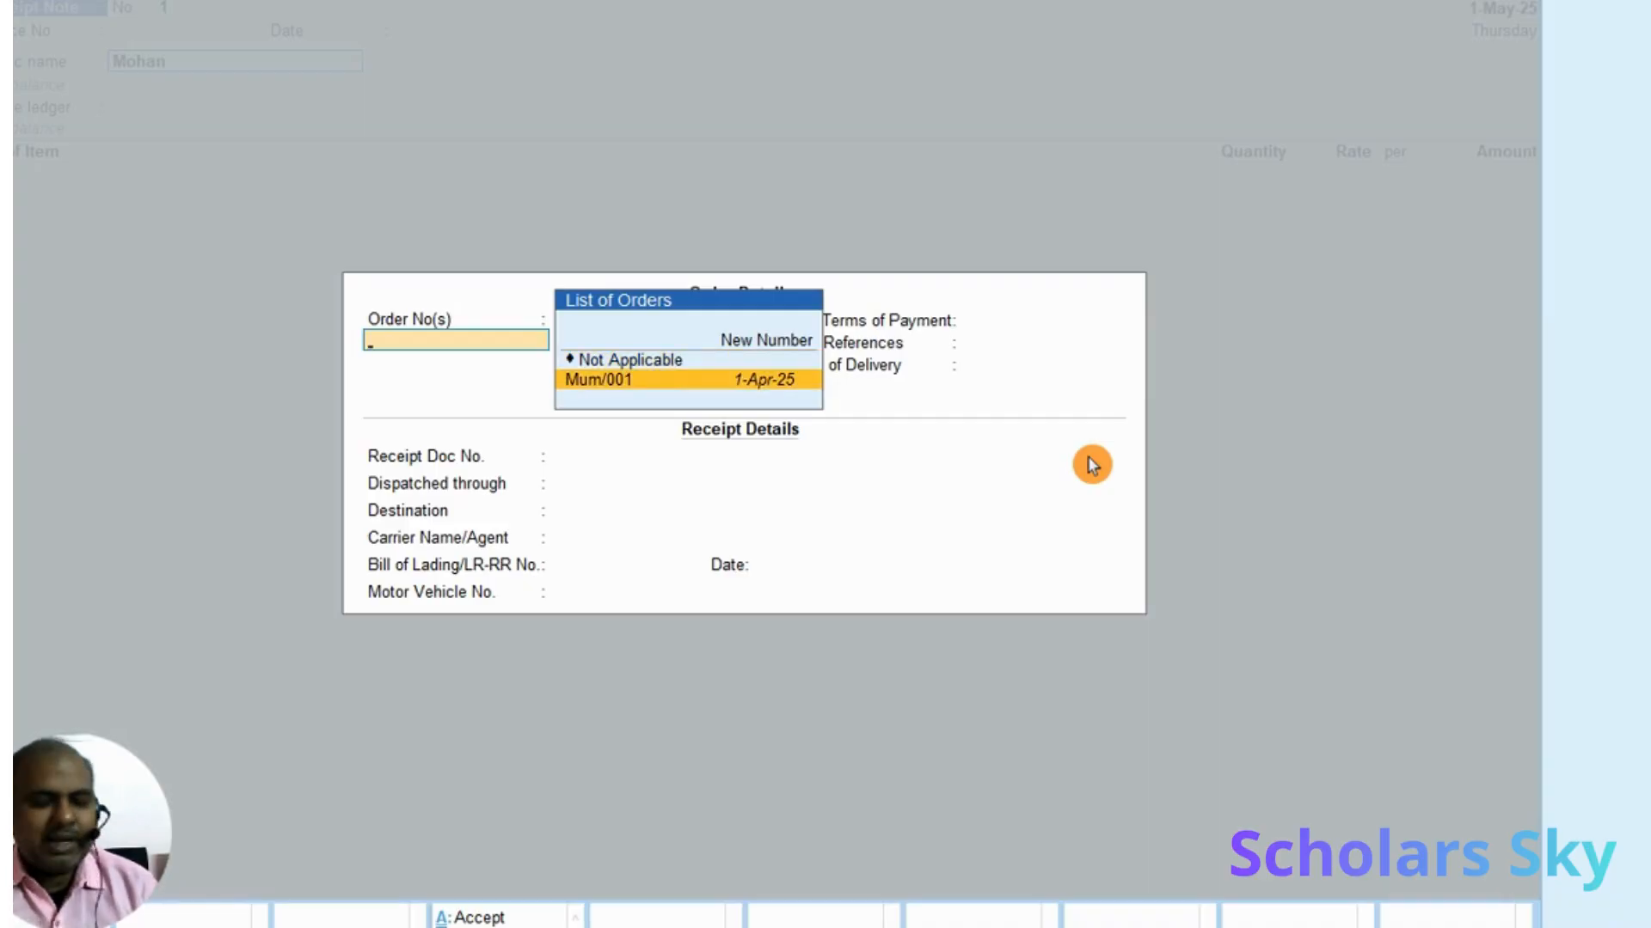
{"action": "key", "text": "Return"}
{"action": "key", "text": "Return"}
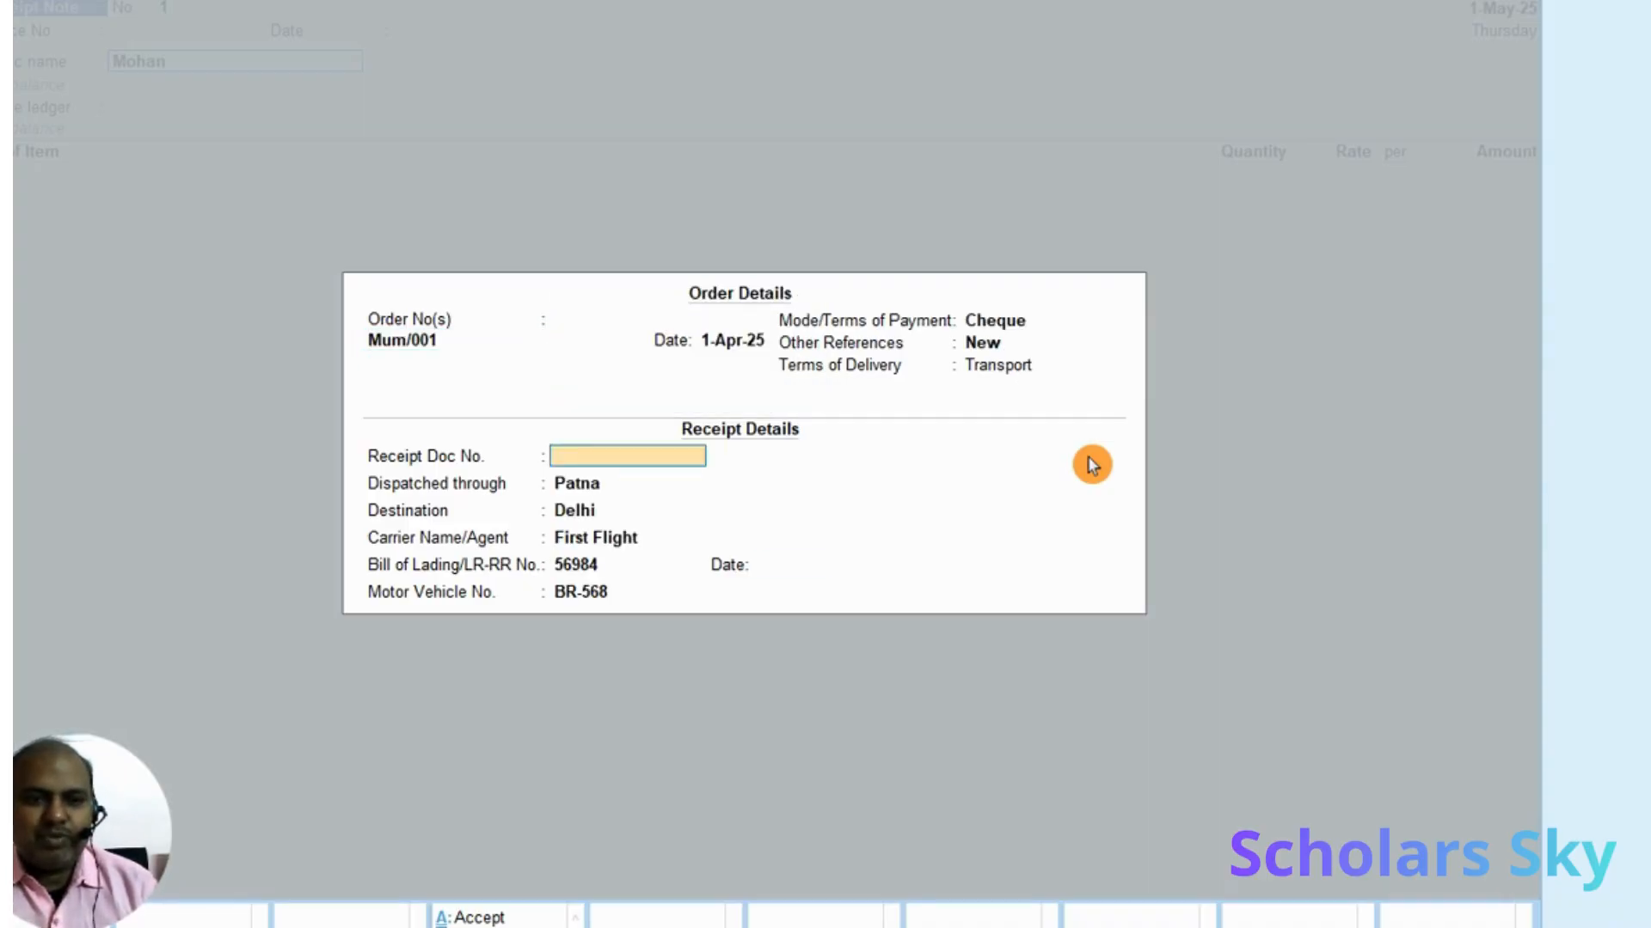
{"action": "key", "text": "Return"}
{"action": "key", "text": "Return"}
{"action": "key", "text": "Return"}
{"action": "key", "text": "Return"}
{"action": "key", "text": "Return"}
{"action": "key", "text": "Return"}
{"action": "key", "text": "Return"}
{"action": "key", "text": "Return"}
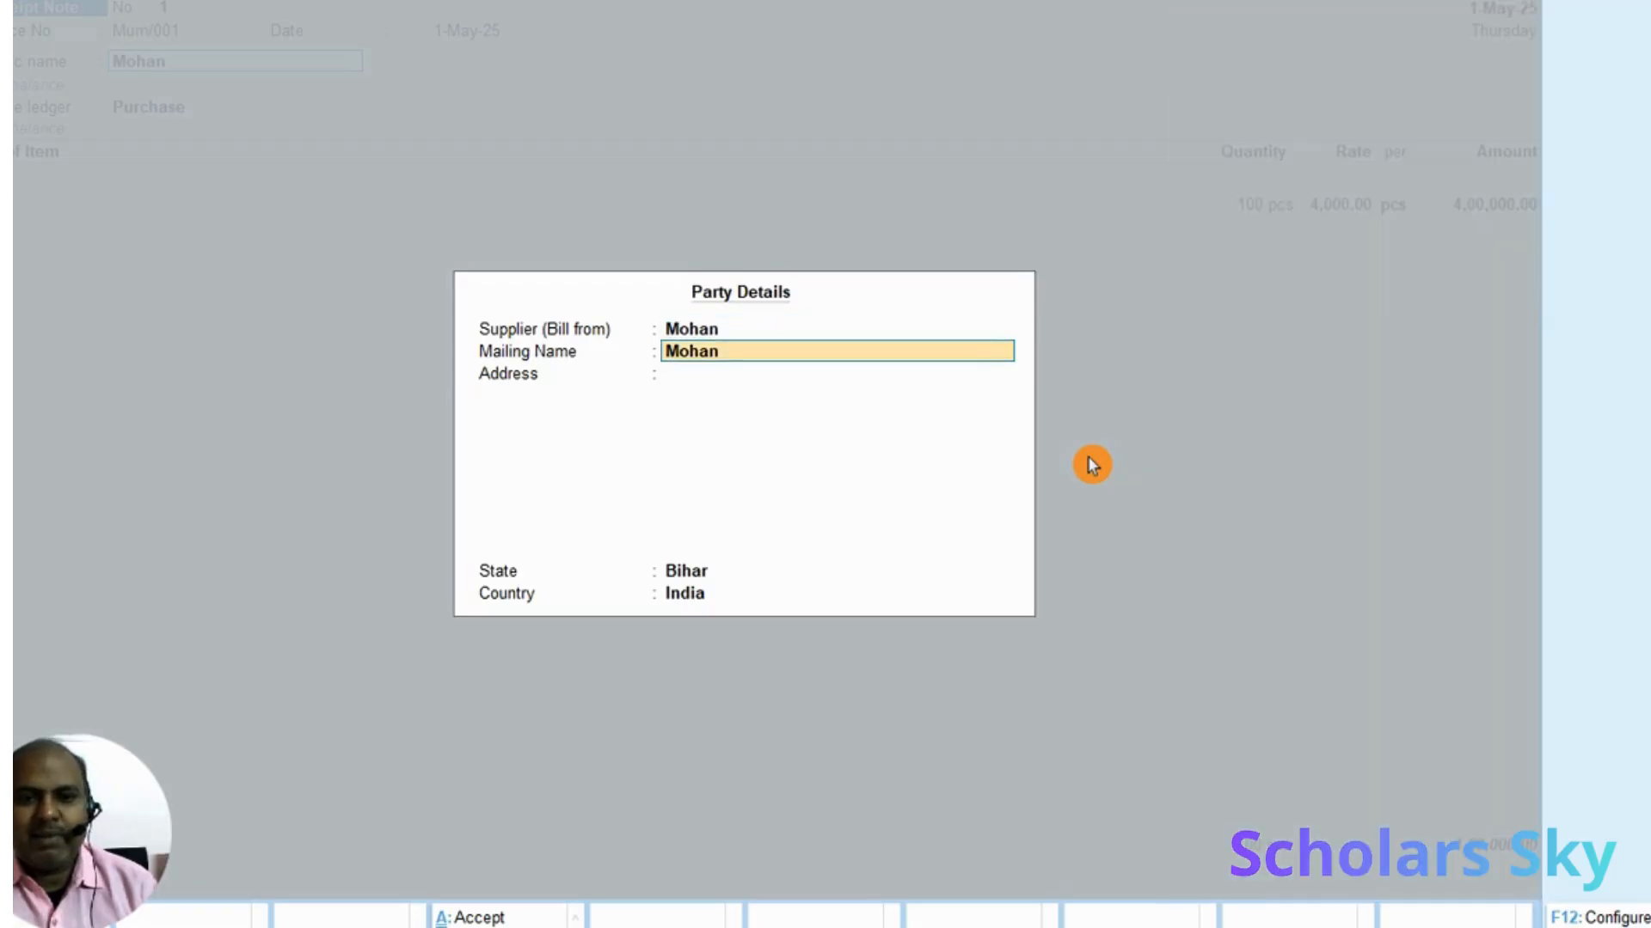
Accept the supplier's mailing name, address, state and country in the party details
{"action": "key", "text": "Return"}
{"action": "key", "text": "Return"}
{"action": "key", "text": "Return"}
{"action": "key", "text": "Return"}
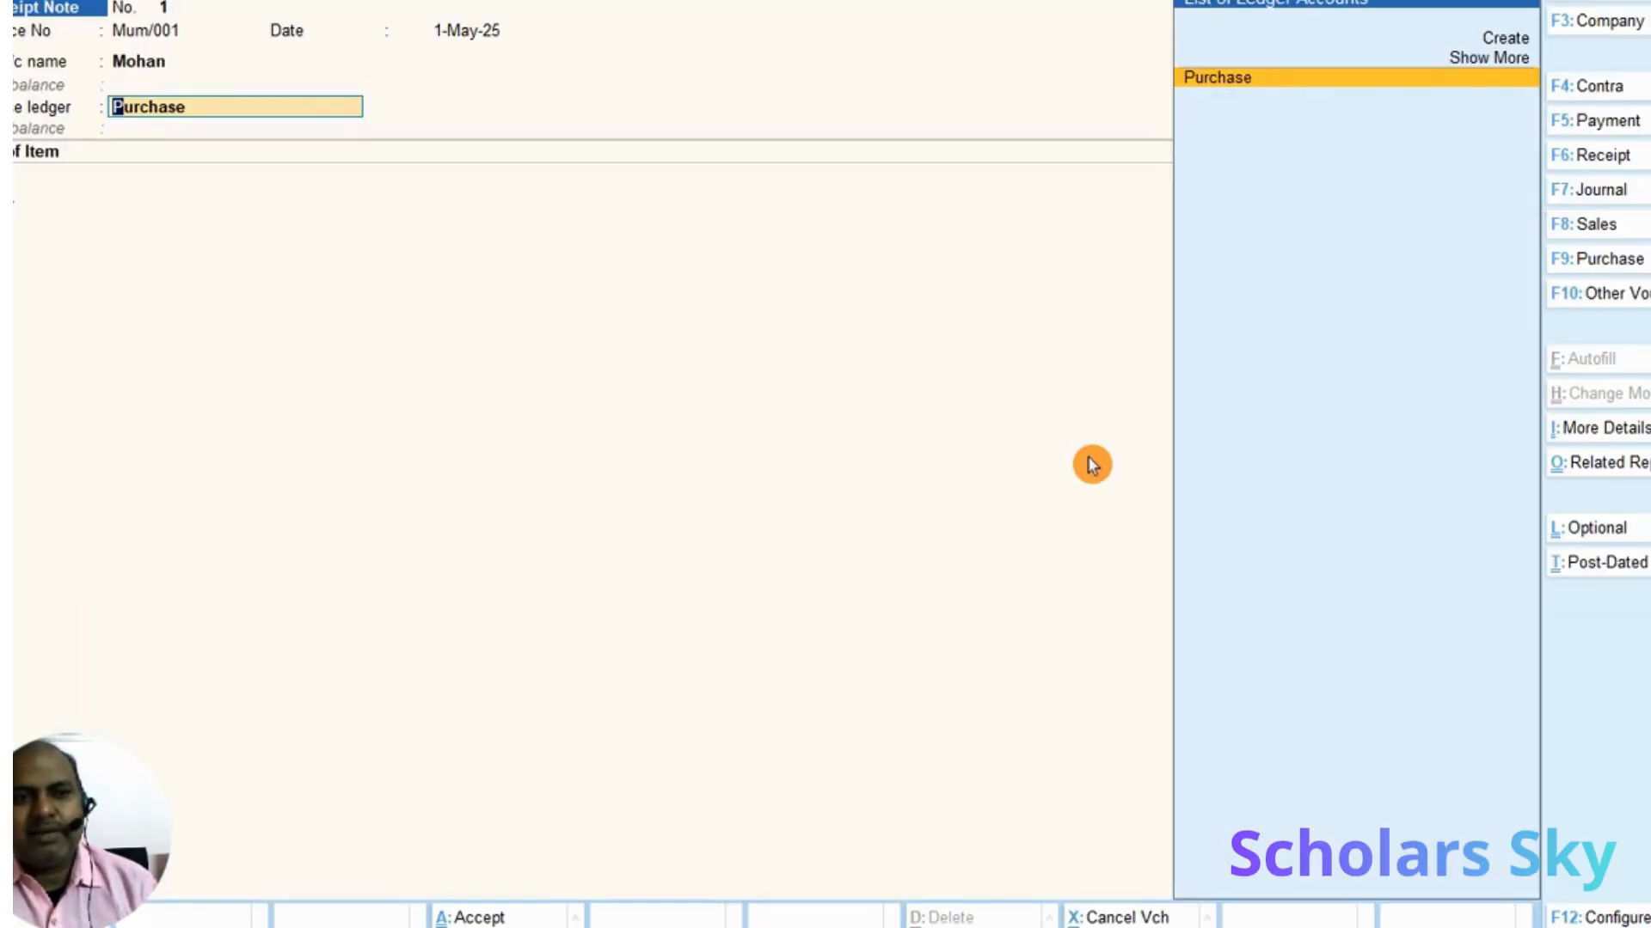
Keep the Purchase ledger and accept the Monitor allocation of 100 pcs at 4,000.00 per piece against the purchase order
{"action": "key", "text": "Return"}
{"action": "key", "text": "Return"}
{"action": "key", "text": "Return"}
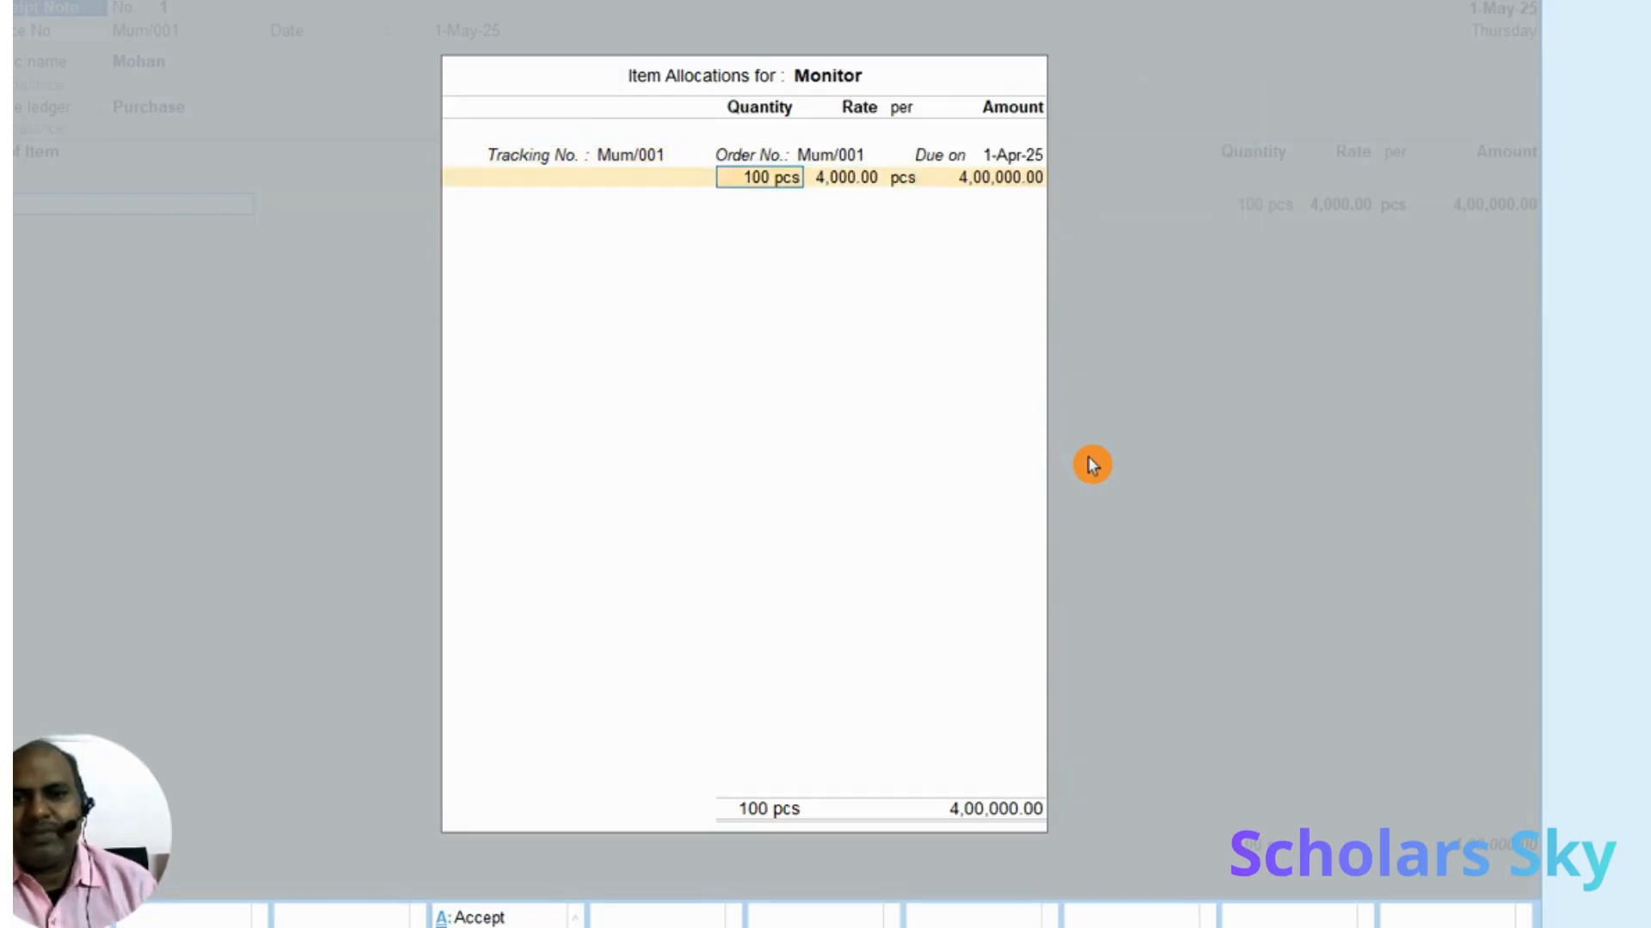
{"action": "key", "text": "Return"}
{"action": "key", "text": "Return"}
{"action": "key", "text": "Return"}
{"action": "key", "text": "Return"}
{"action": "key", "text": "Return"}
{"action": "key", "text": "Return"}
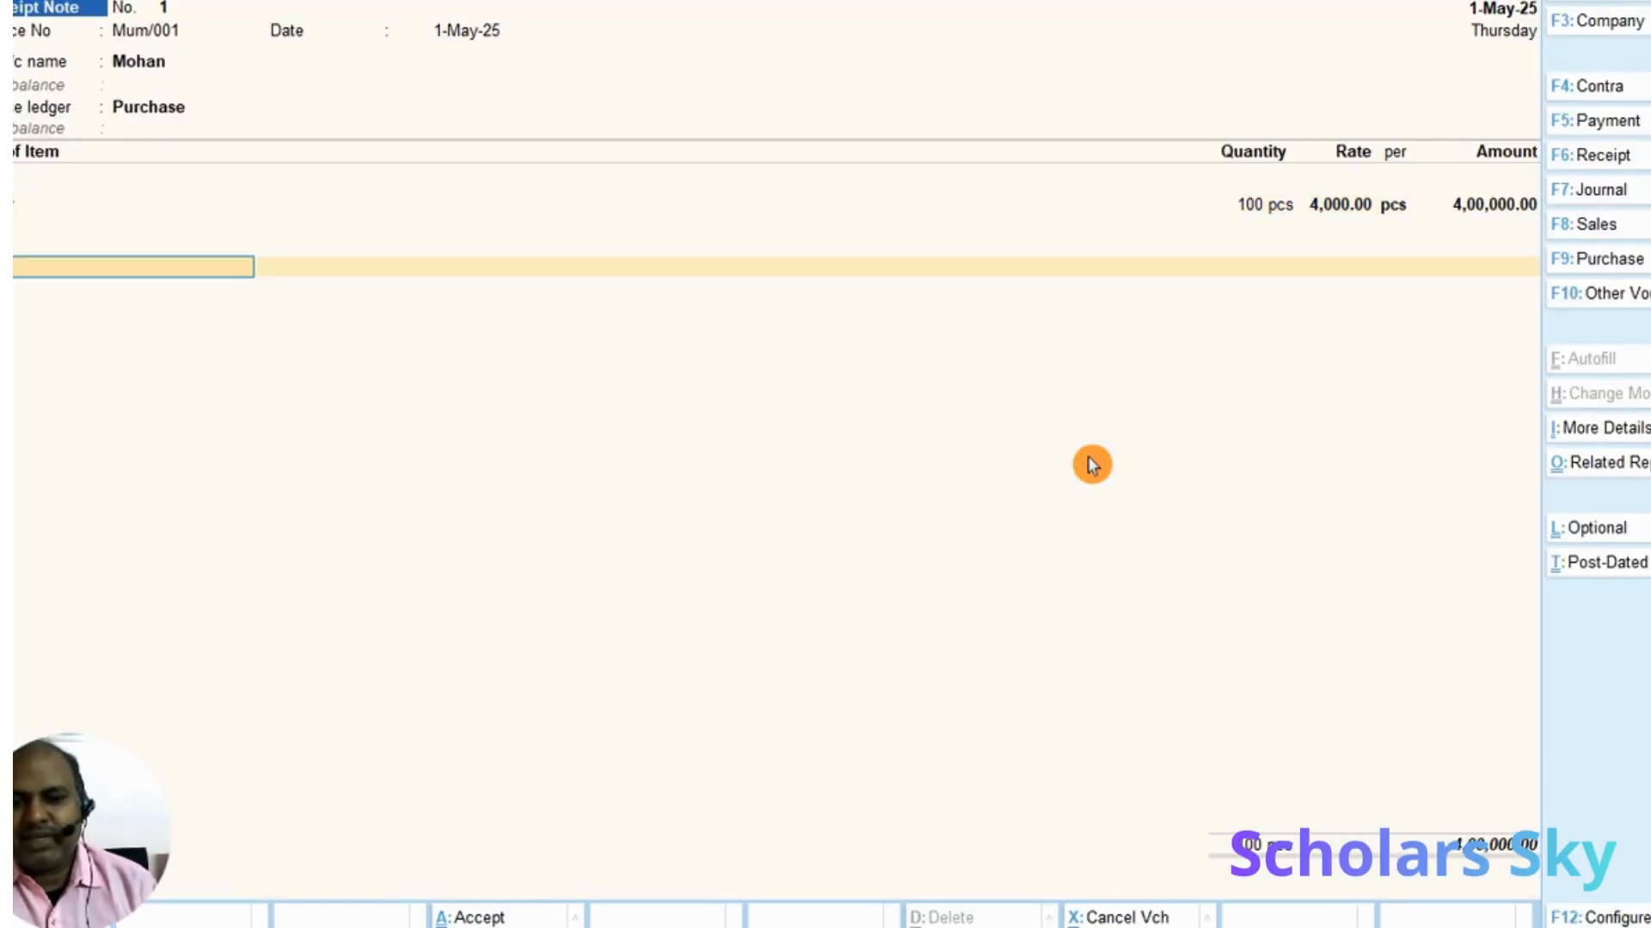
End the item list, save the receipt note and return to the Gateway of Tally
{"action": "key", "text": "Return"}
{"action": "key", "text": "Return"}
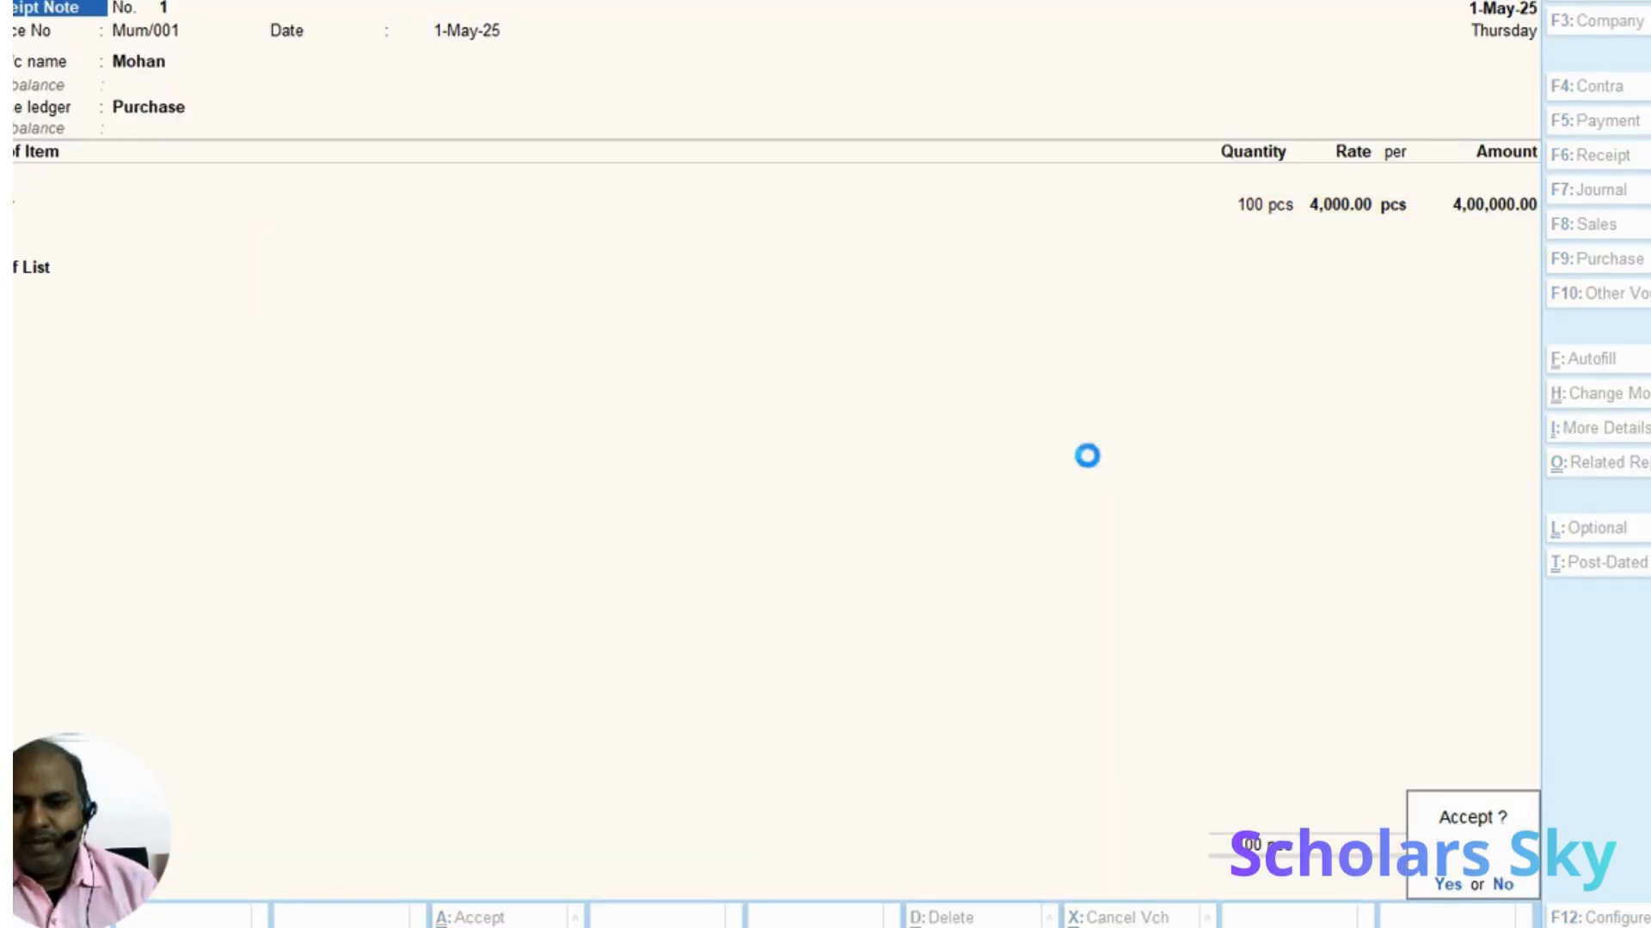
{"action": "key", "text": "Return"}
{"action": "key", "text": "Escape"}
{"action": "key", "text": "Return"}
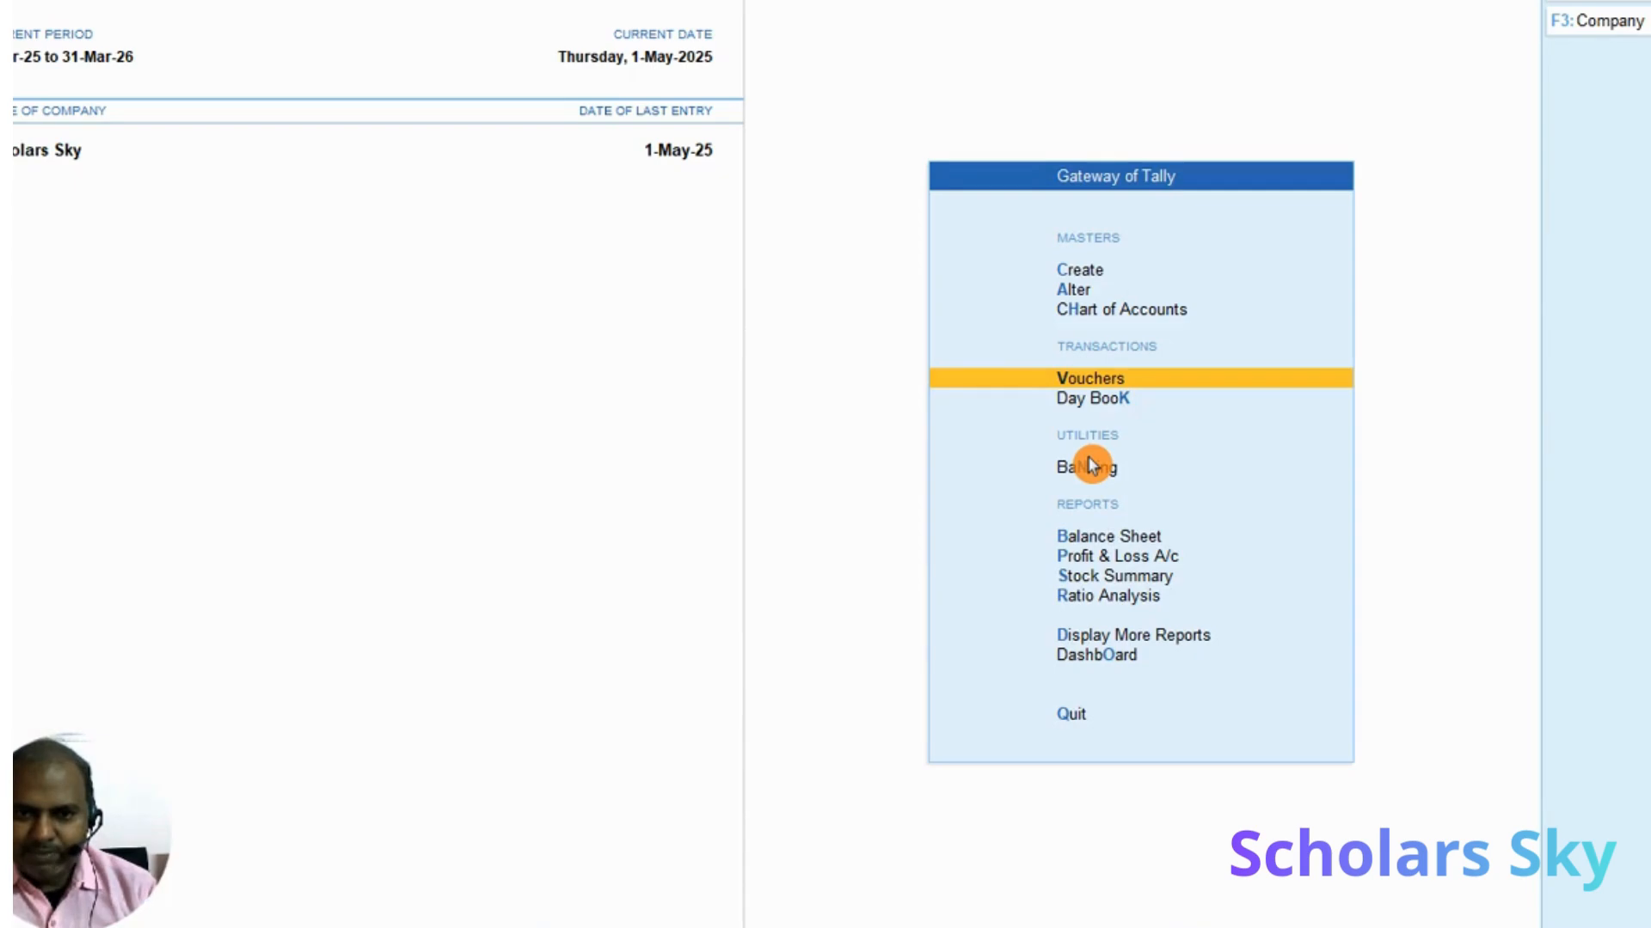
Open the Stock Summary to check the Monitor stock after the receipt note
{"action": "key", "text": "Down"}
{"action": "key", "text": "Down"}
{"action": "key", "text": "Down"}
{"action": "key", "text": "Down"}
{"action": "key", "text": "Down"}
{"action": "key", "text": "Return"}
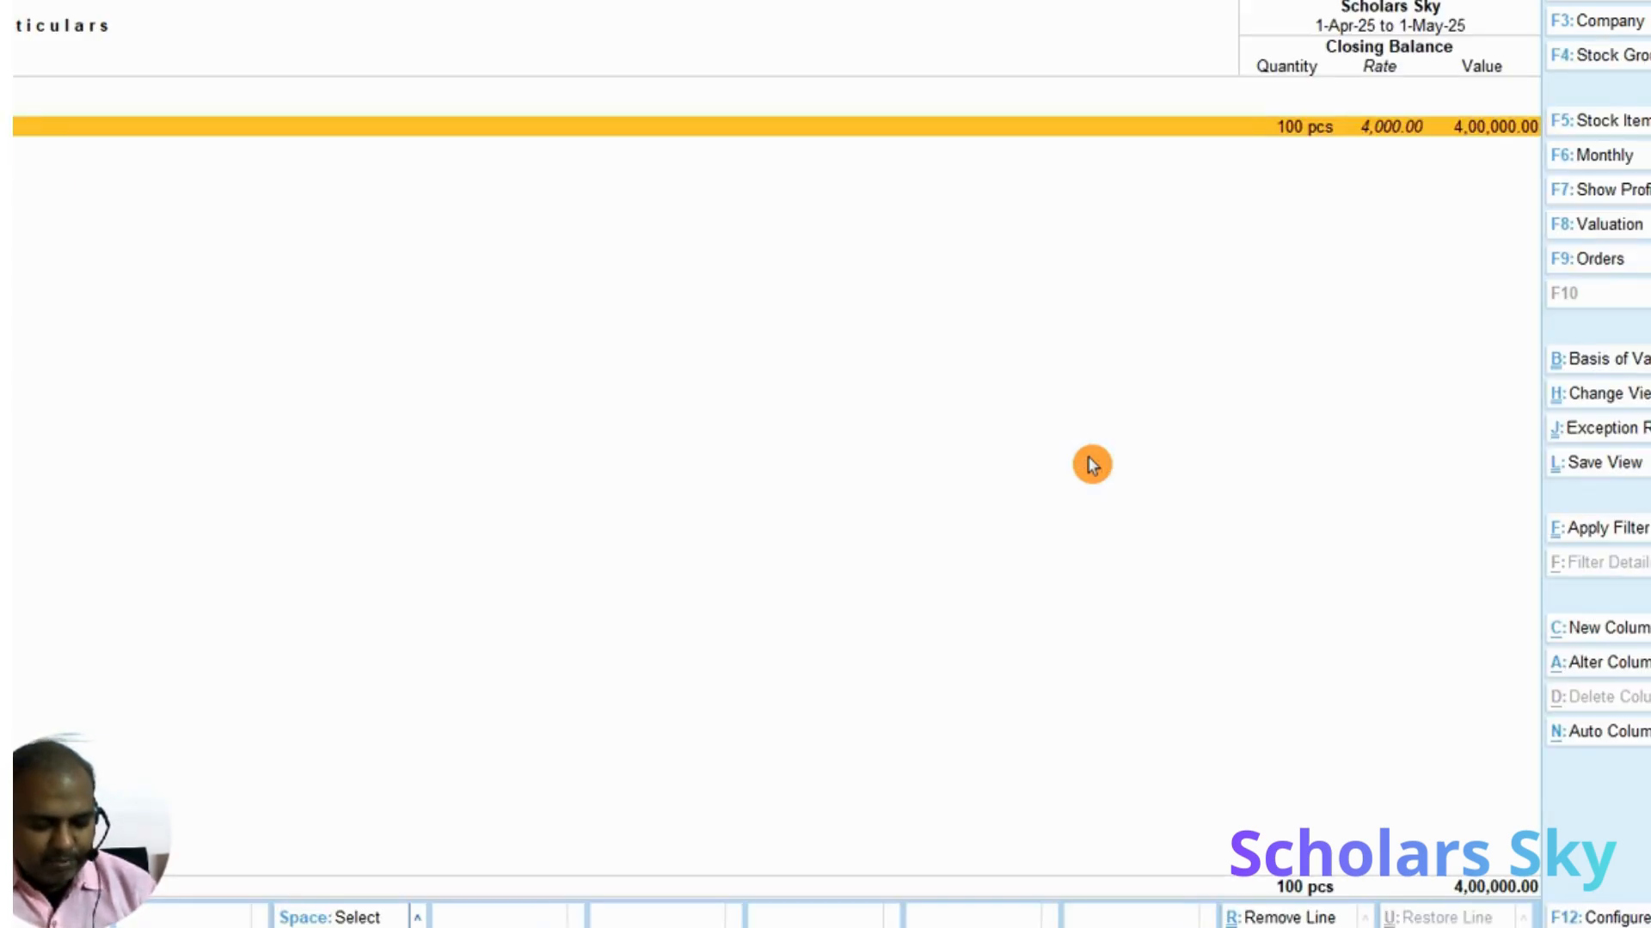
Switch to the purchase and sale order process notes, read the receipt note section and return to TallyPrime
{"action": "key", "text": "alt+Tab"}
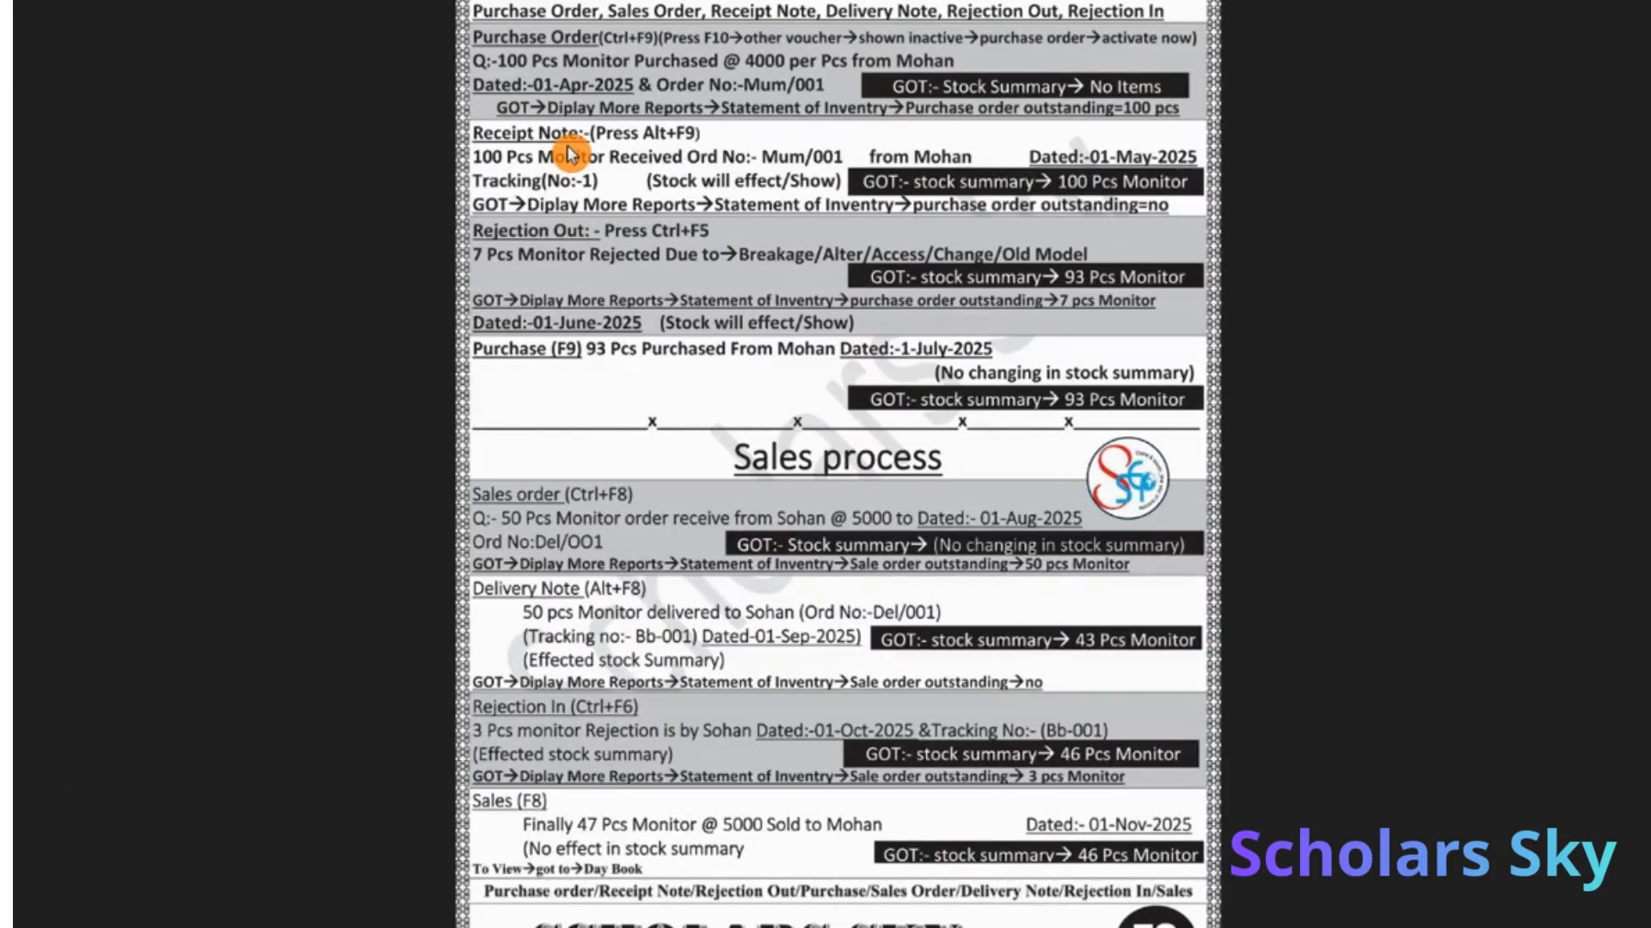
{"action": "scroll", "coordinate": [572, 155], "scroll_direction": "up", "scroll_amount": 3}
{"action": "left_click_drag", "start_coordinate": [766, 40], "coordinate": [858, 354]}
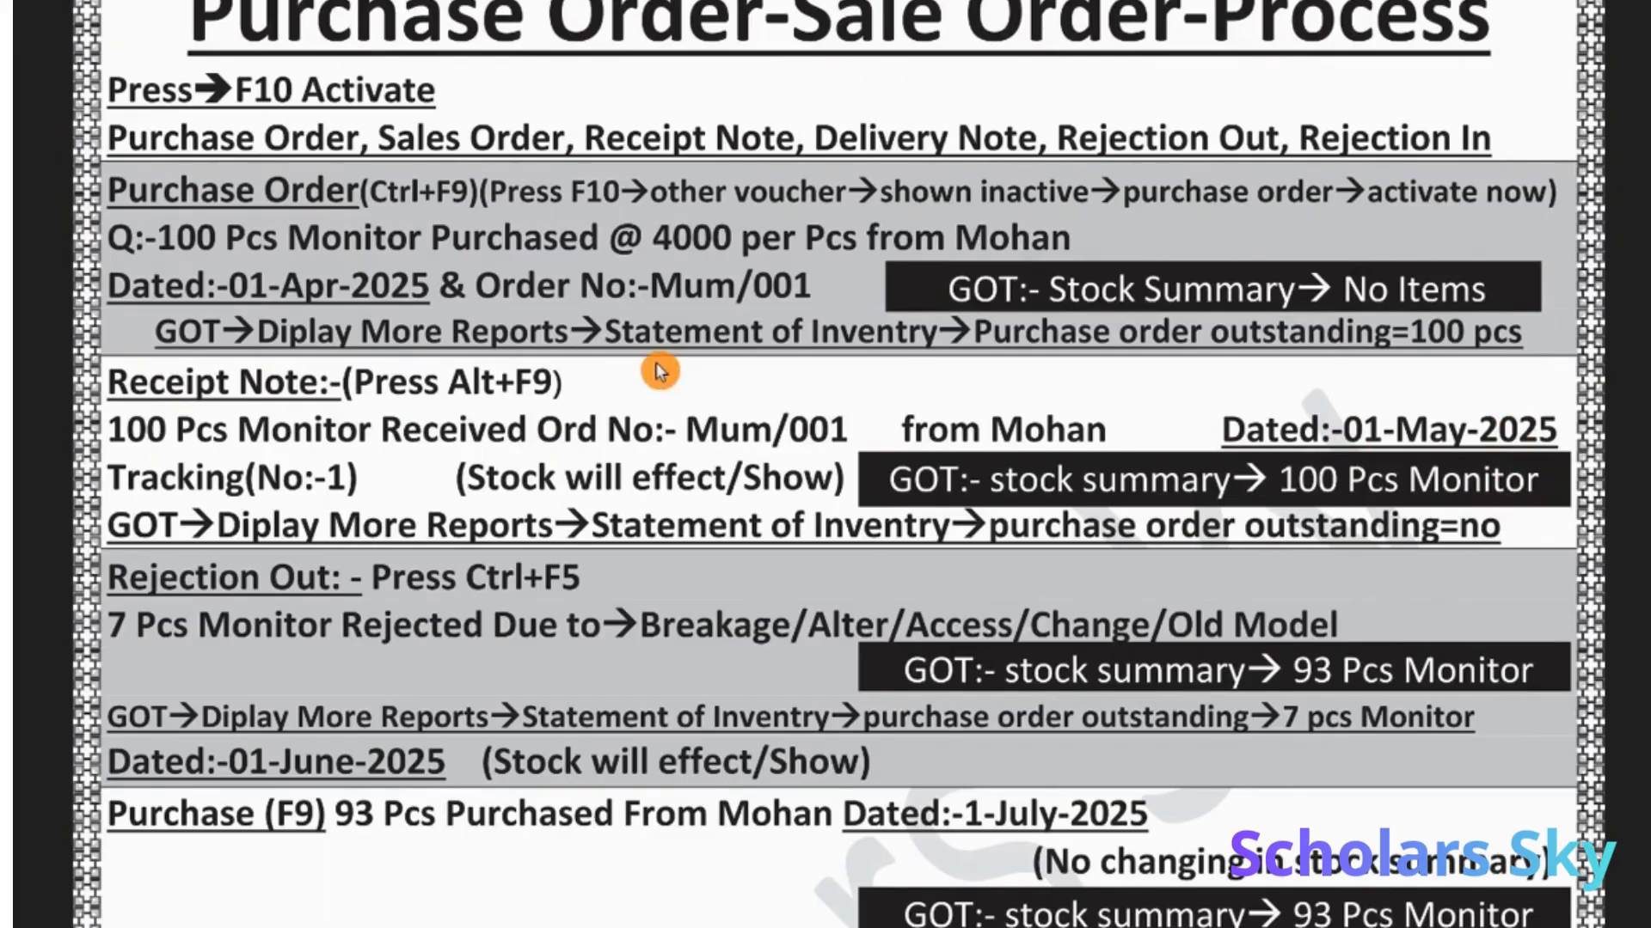
{"action": "key", "text": "alt+Tab"}
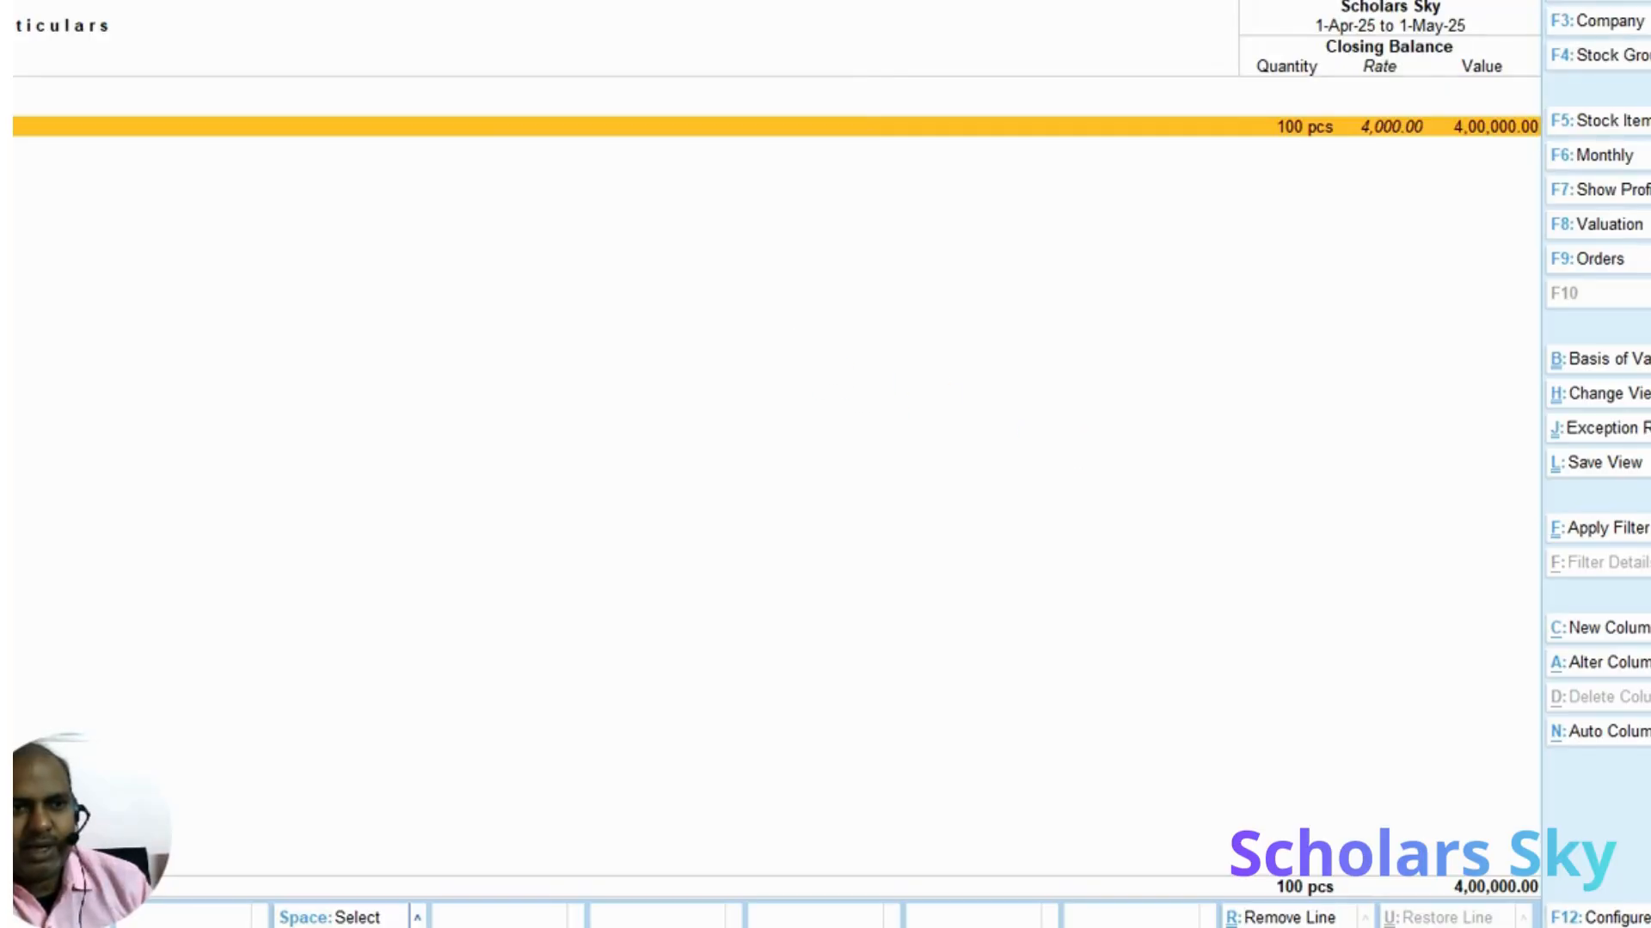
Reopen the Stock Summary and compare it with the receipt note and rejection out sections of the process notes
{"action": "key", "text": "Escape"}
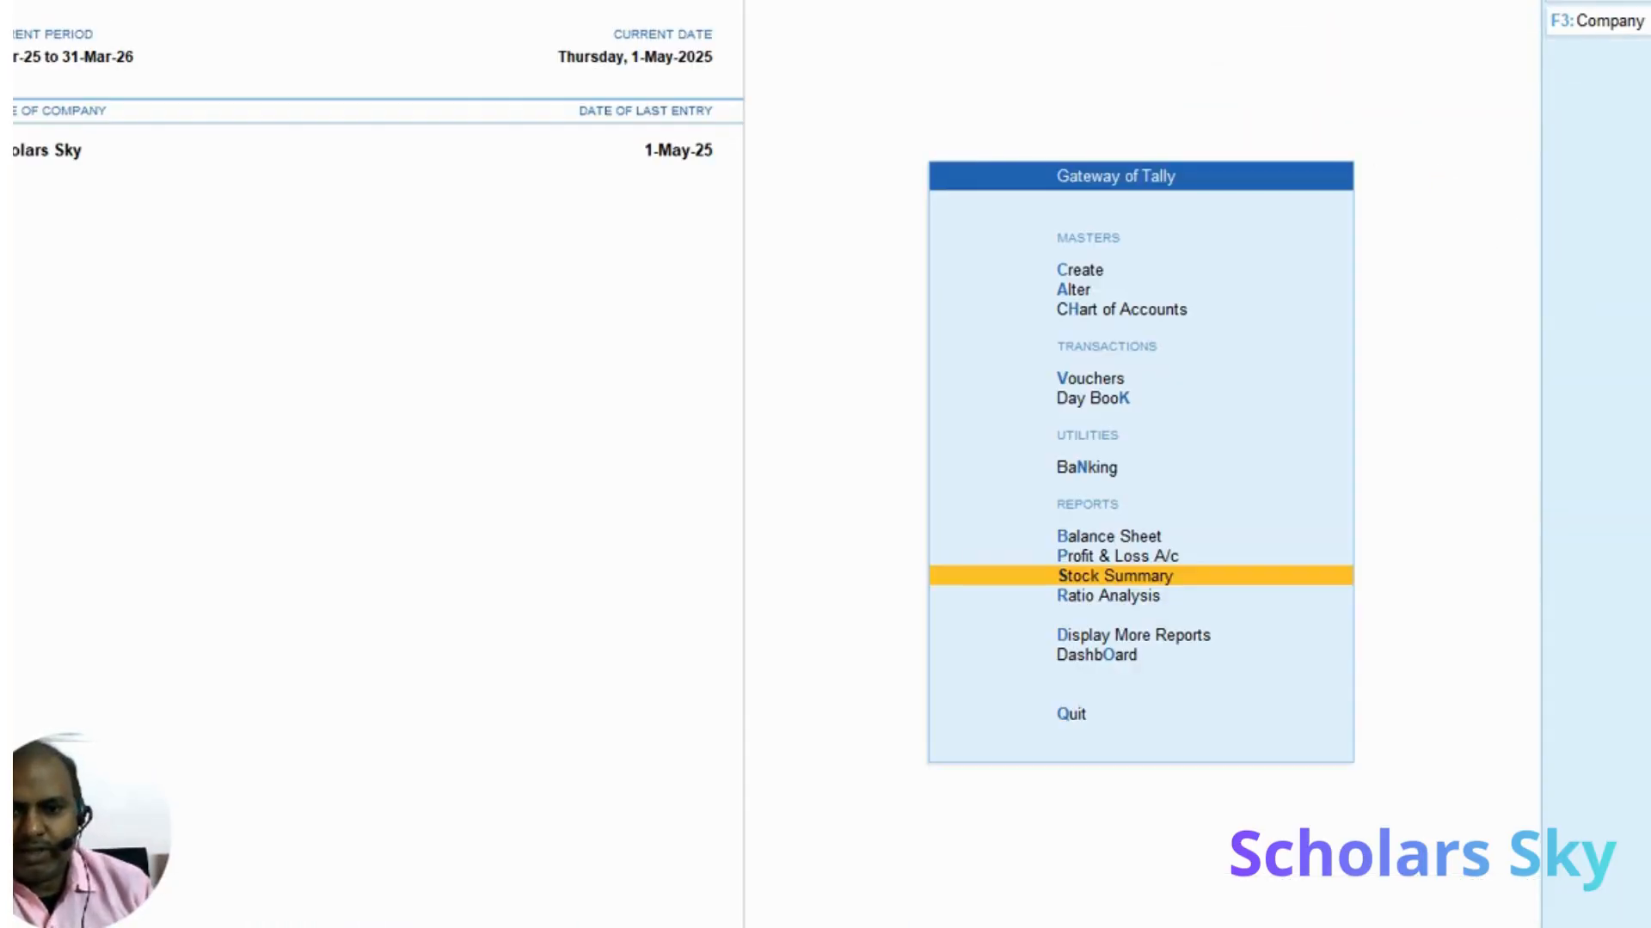
{"action": "key", "text": "Return"}
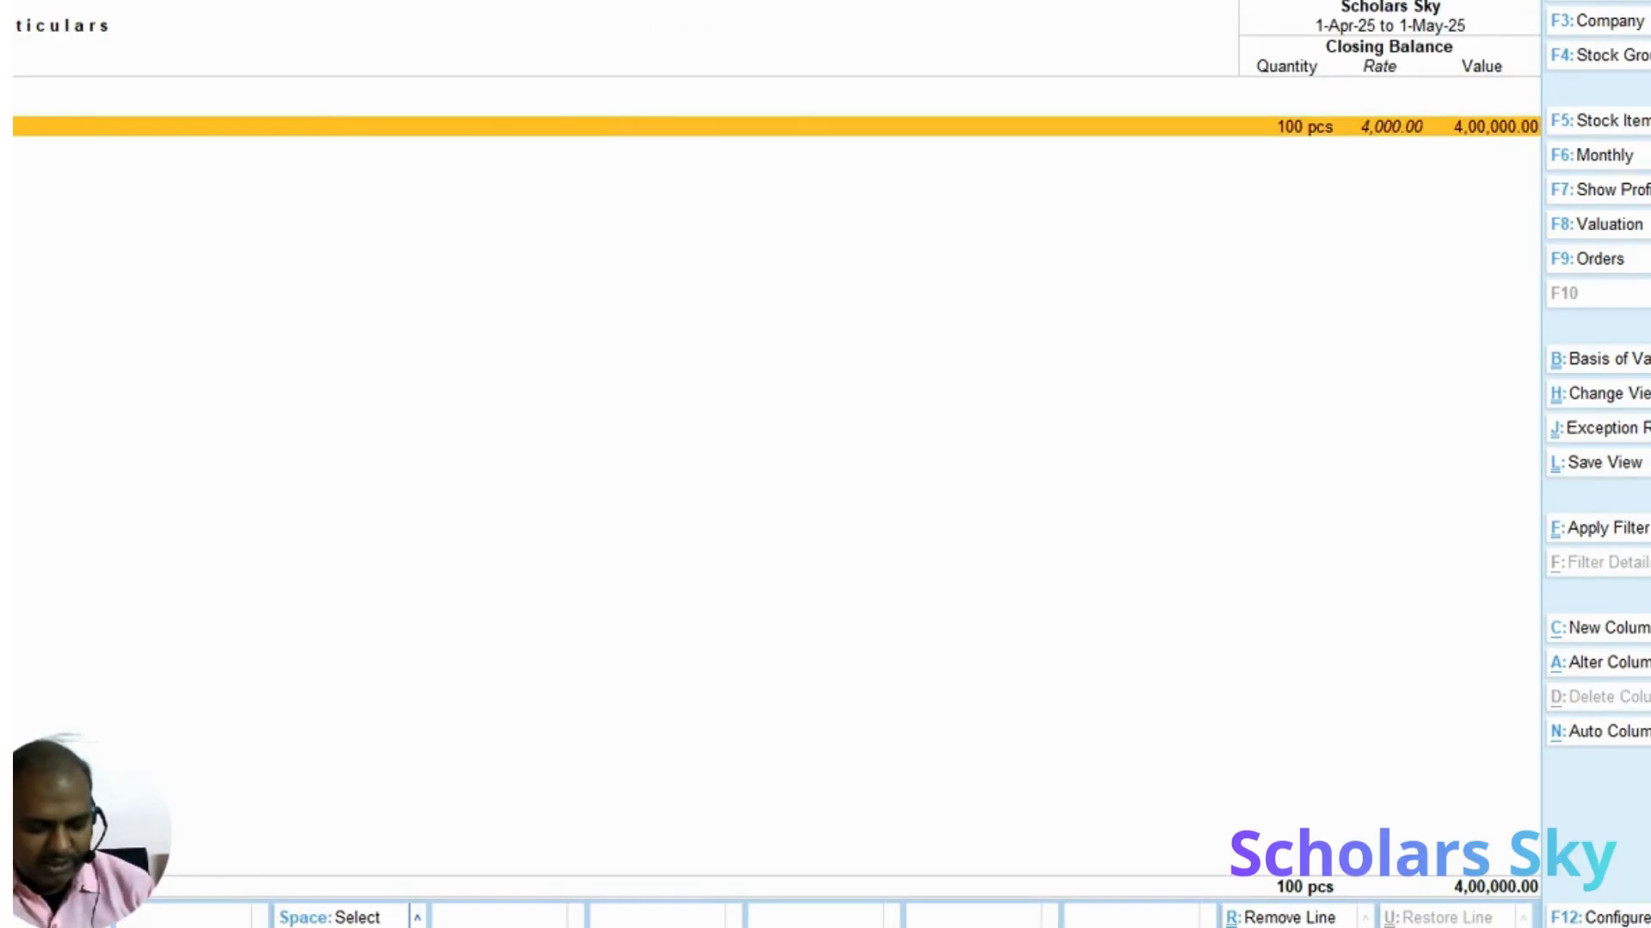
{"action": "key", "text": "alt+Tab"}
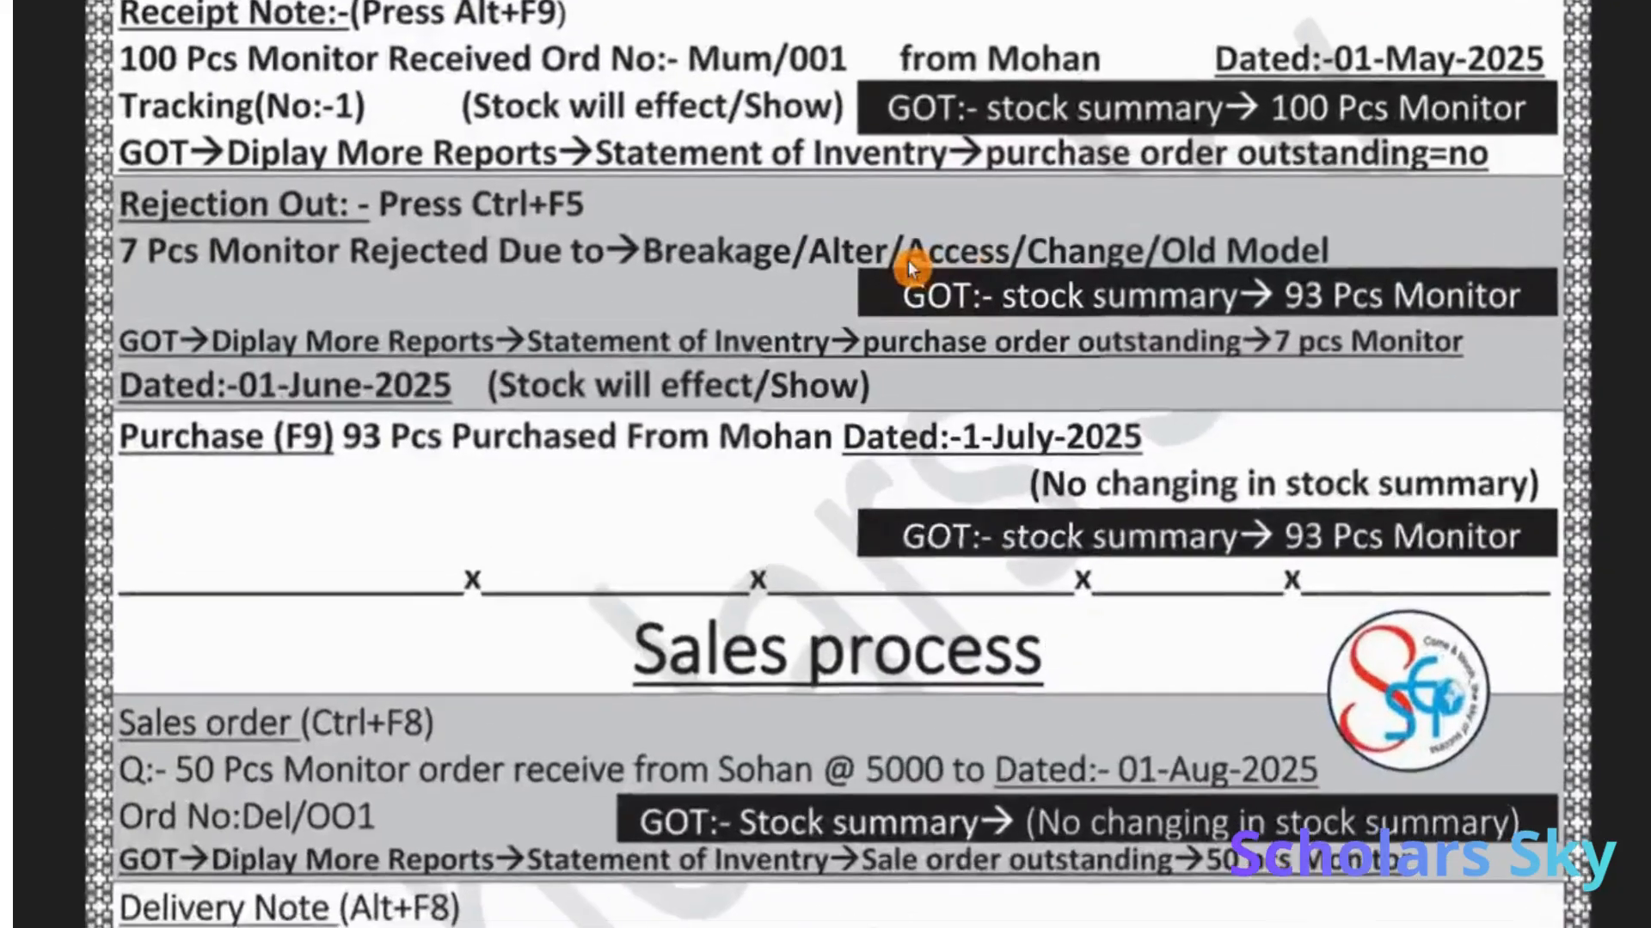
{"action": "scroll", "coordinate": [1142, 147], "scroll_direction": "up", "scroll_amount": 2}
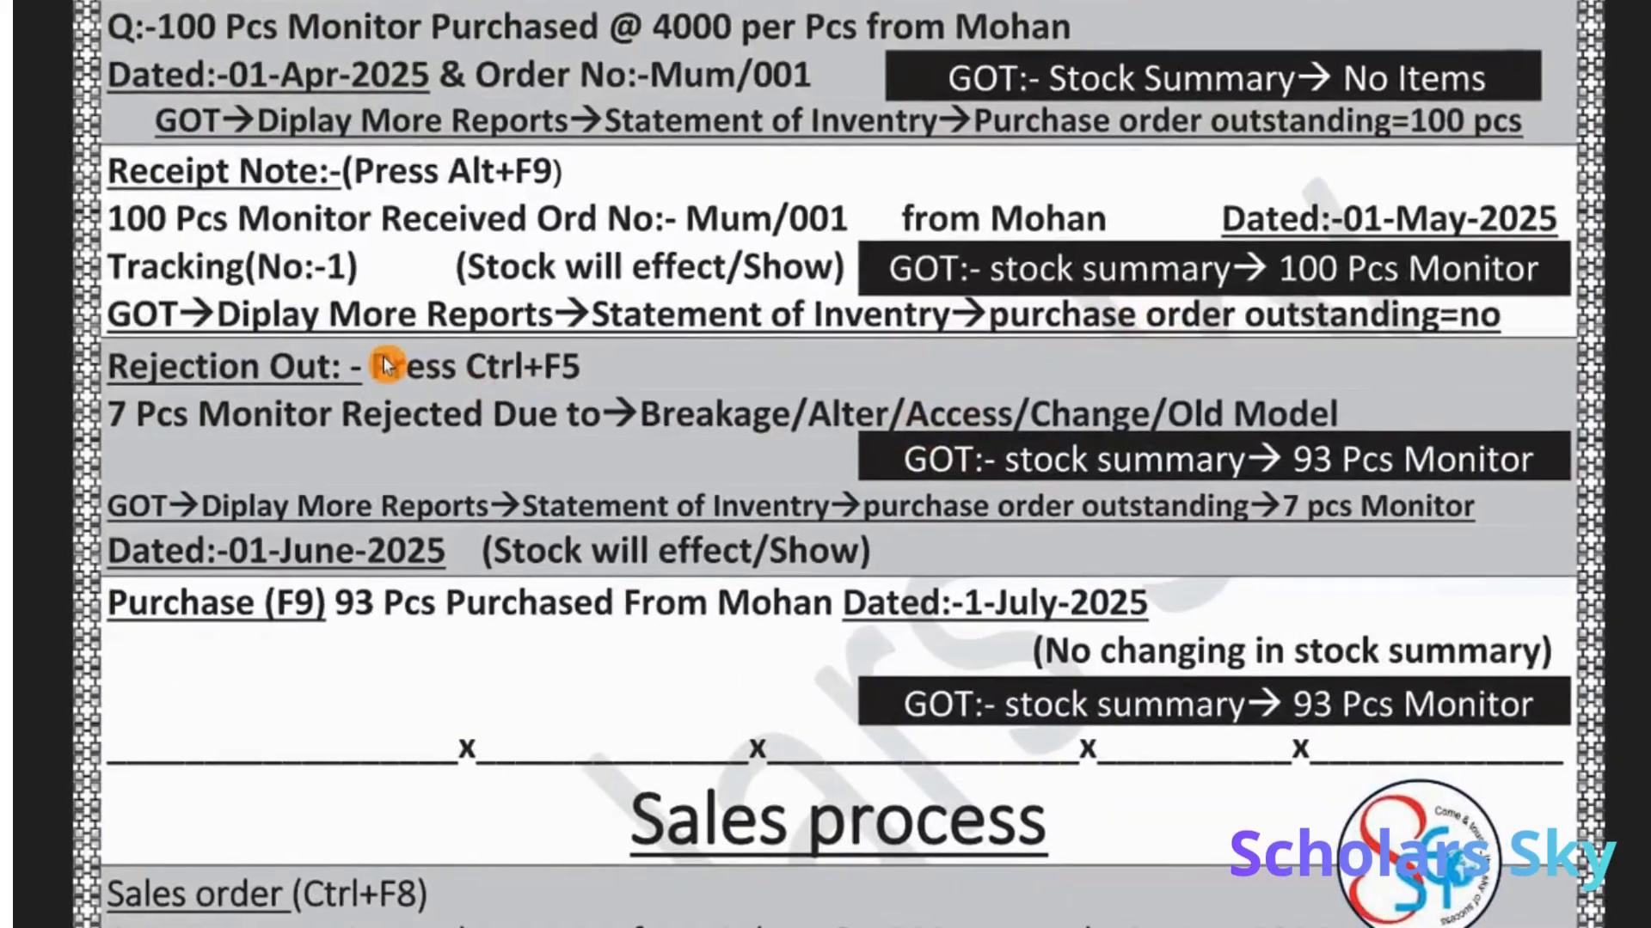
{"action": "key", "text": "alt+Tab"}
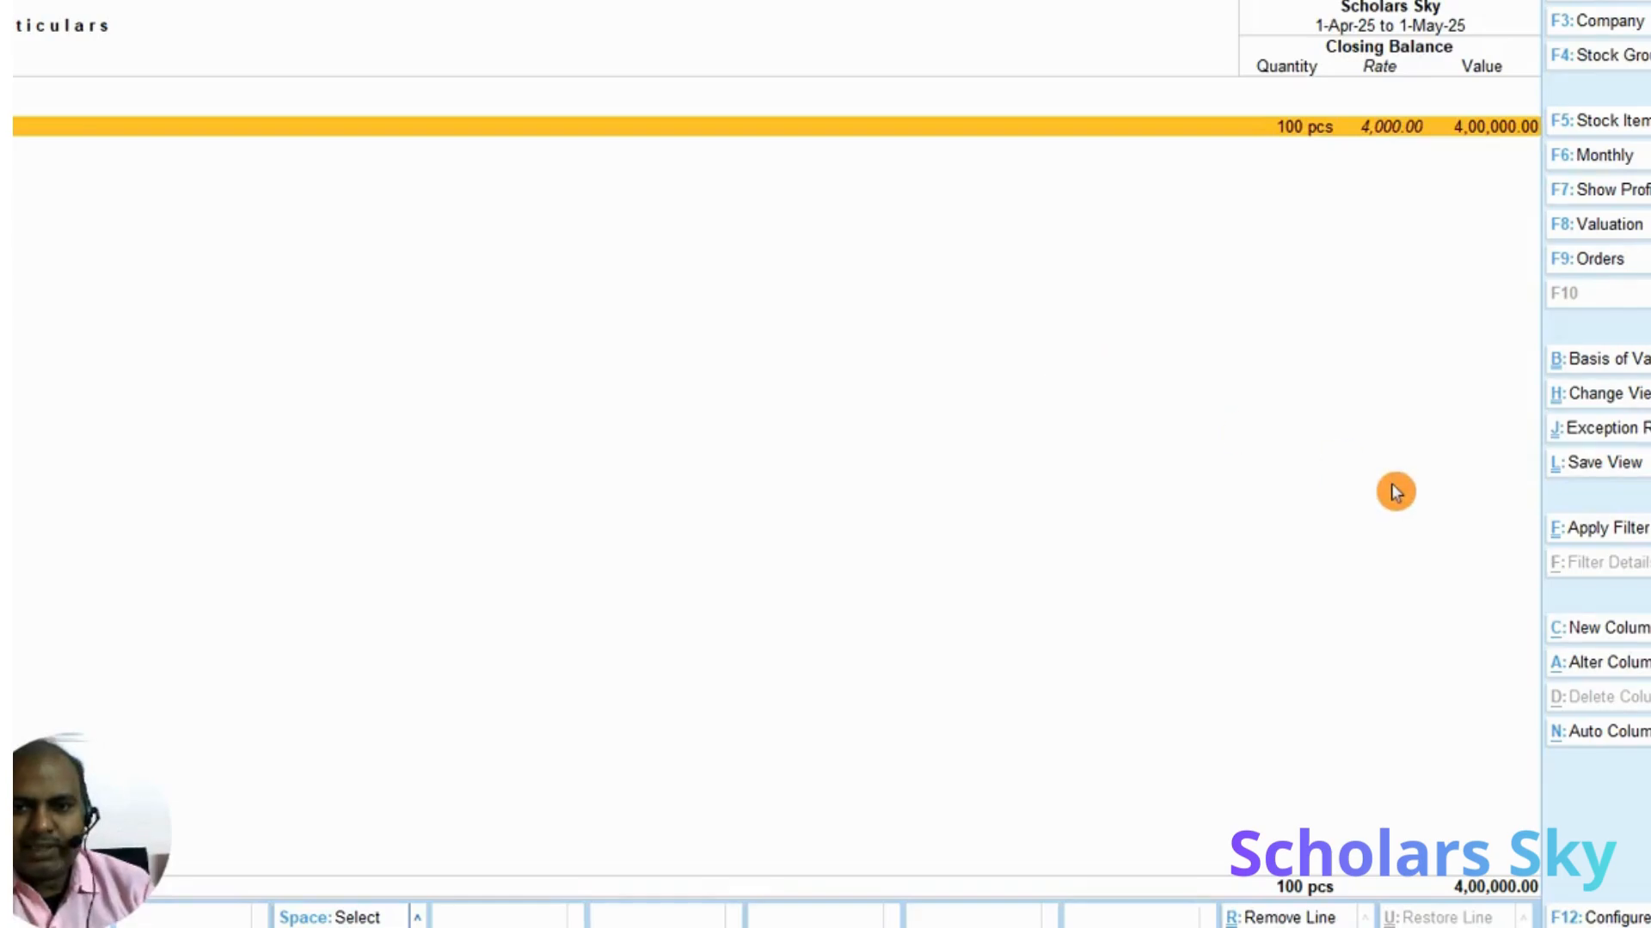
Leave the Stock Summary and open Display More Reports from the Gateway of Tally
{"action": "key", "text": "Escape"}
{"action": "key", "text": "Escape"}
{"action": "key", "text": "Escape"}
{"action": "key", "text": "Down"}
{"action": "key", "text": "Down"}
{"action": "key", "text": "Down"}
{"action": "key", "text": "Down"}
{"action": "key", "text": "Down"}
{"action": "key", "text": "Down"}
{"action": "key", "text": "Down"}
{"action": "key", "text": "Down"}
{"action": "key", "text": "Down"}
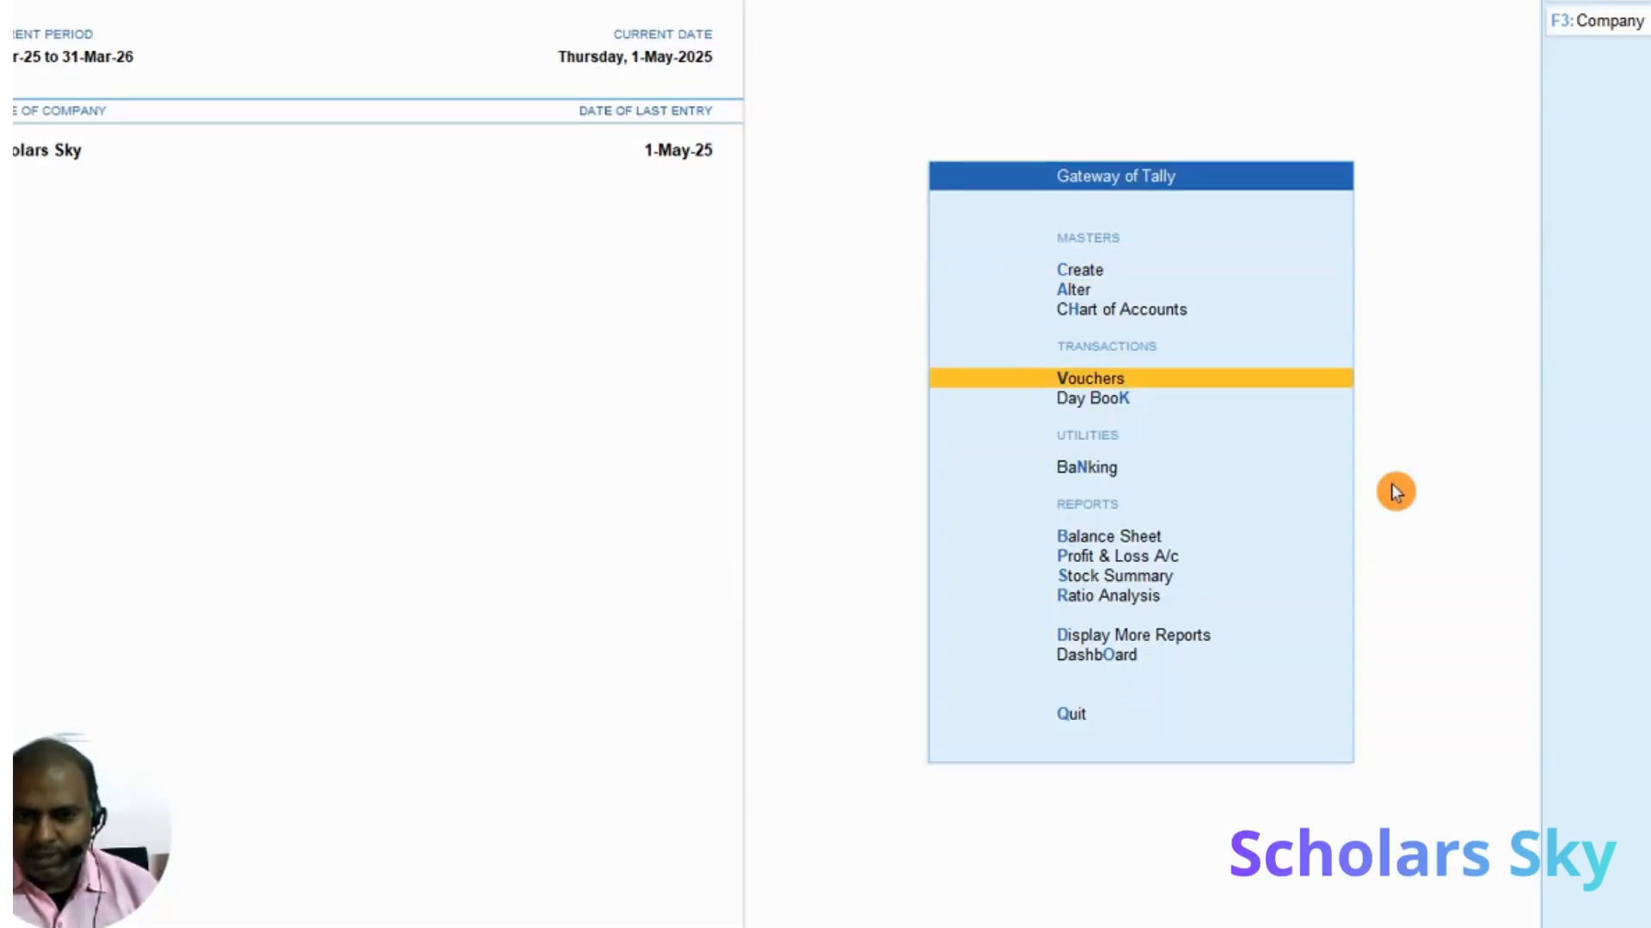
{"action": "key", "text": "Down"}
{"action": "key", "text": "Return"}
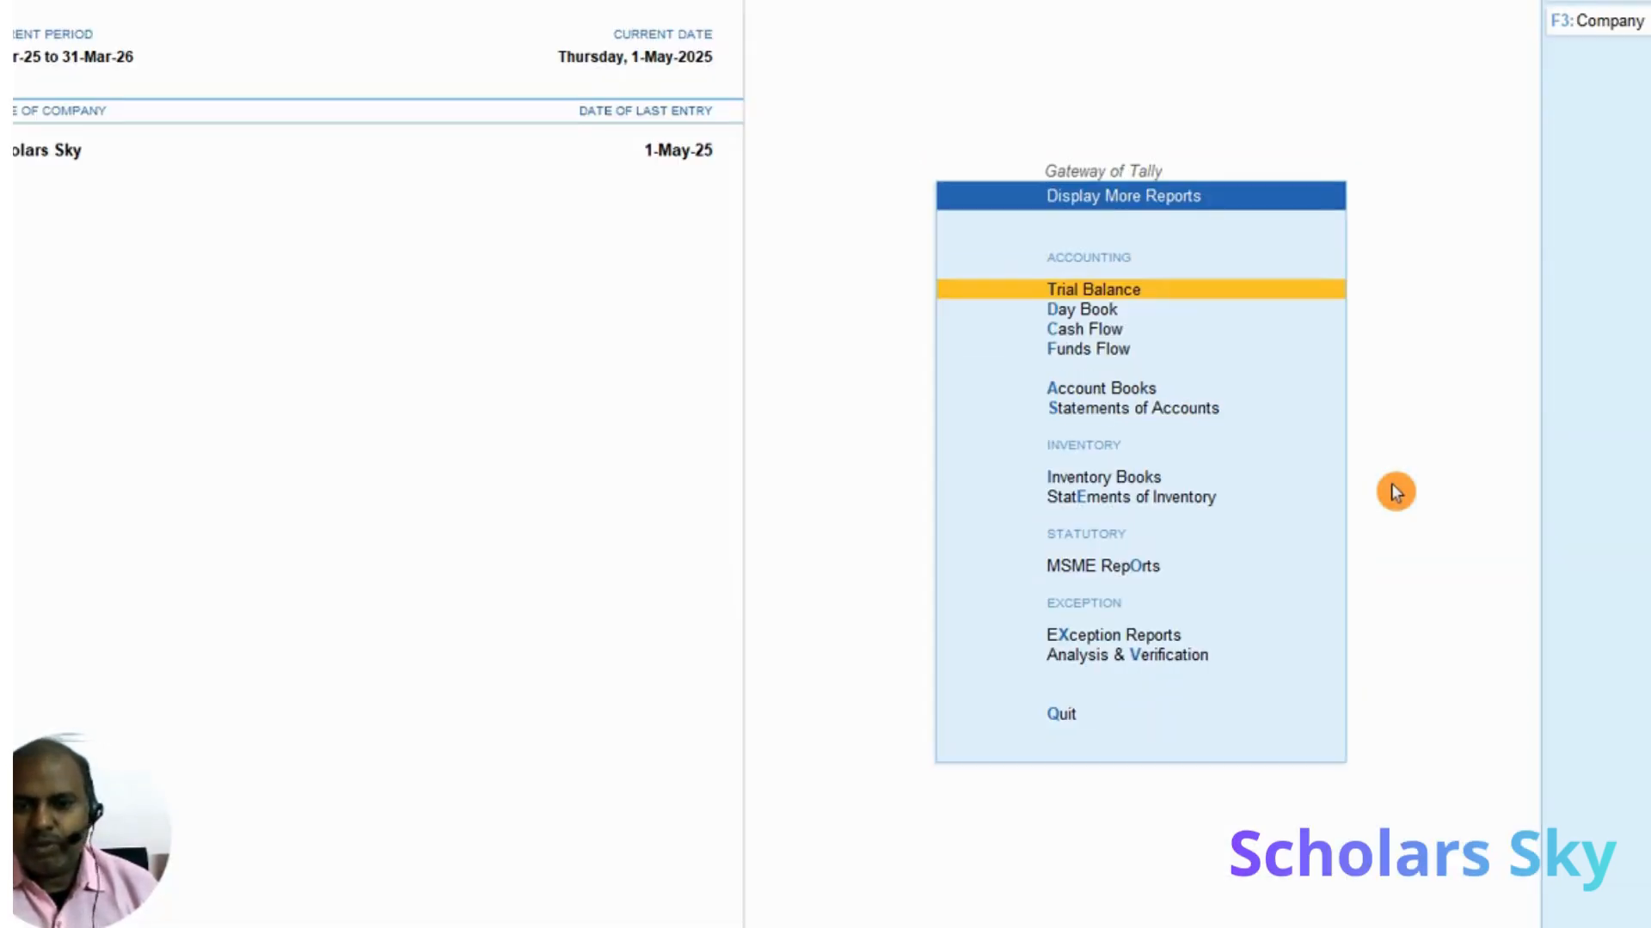
Open Purchase Order Outstandings within Statements of Inventory
{"action": "key", "text": "Down"}
{"action": "key", "text": "Down"}
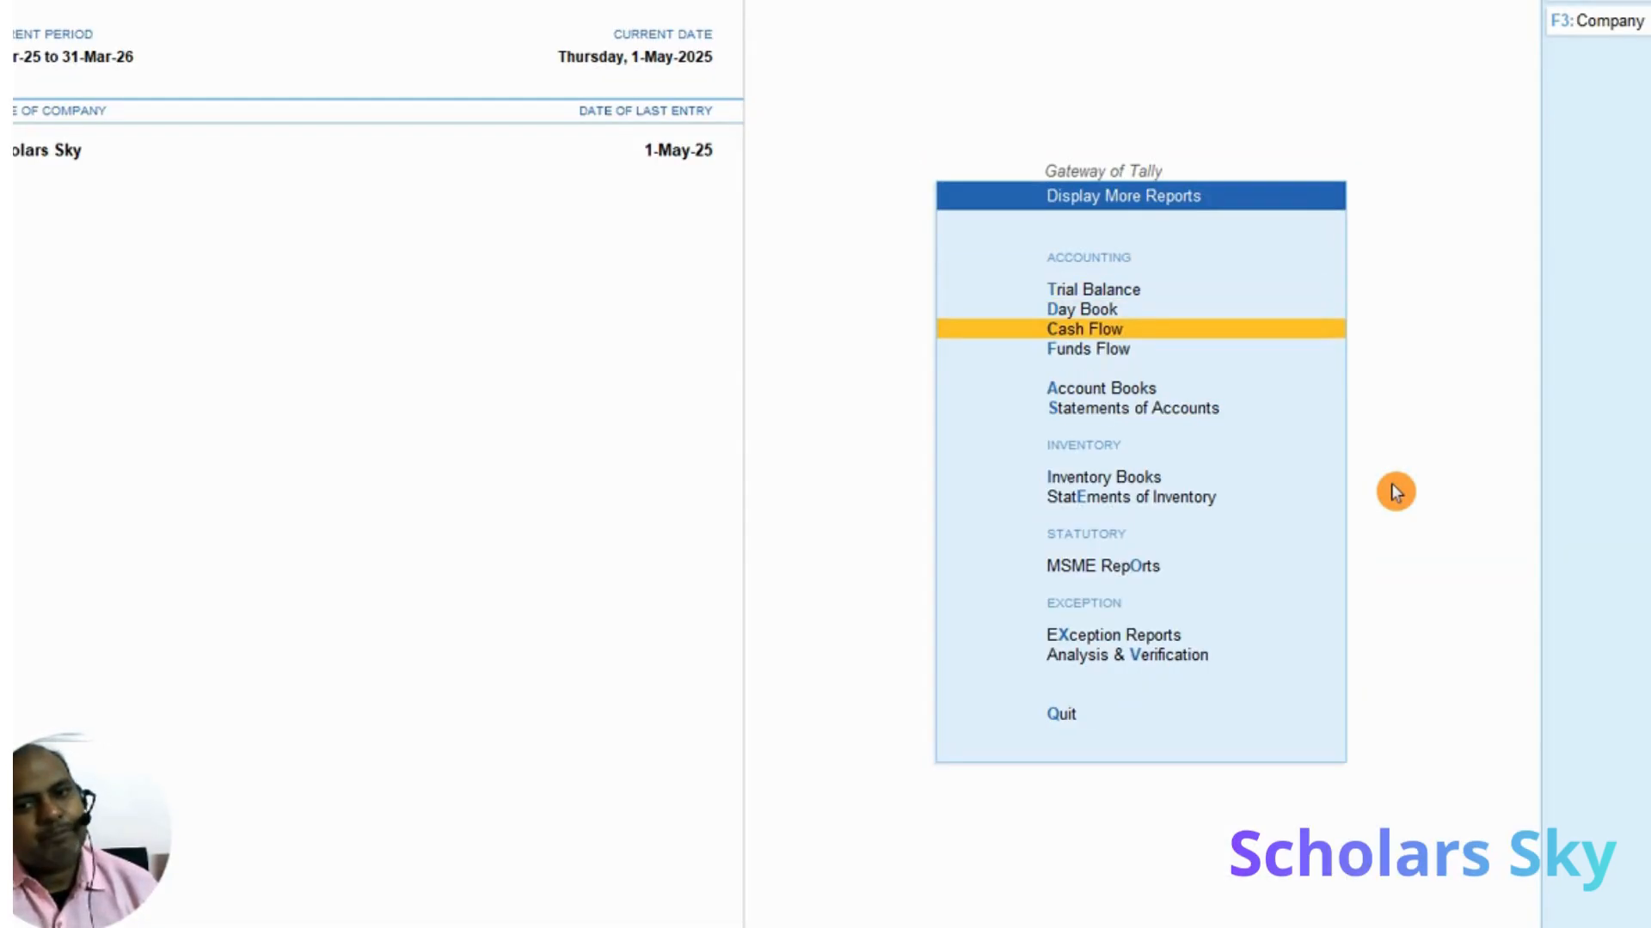
{"action": "key", "text": "Down"}
{"action": "key", "text": "Down"}
{"action": "key", "text": "Down"}
{"action": "key", "text": "Down"}
{"action": "key", "text": "Down"}
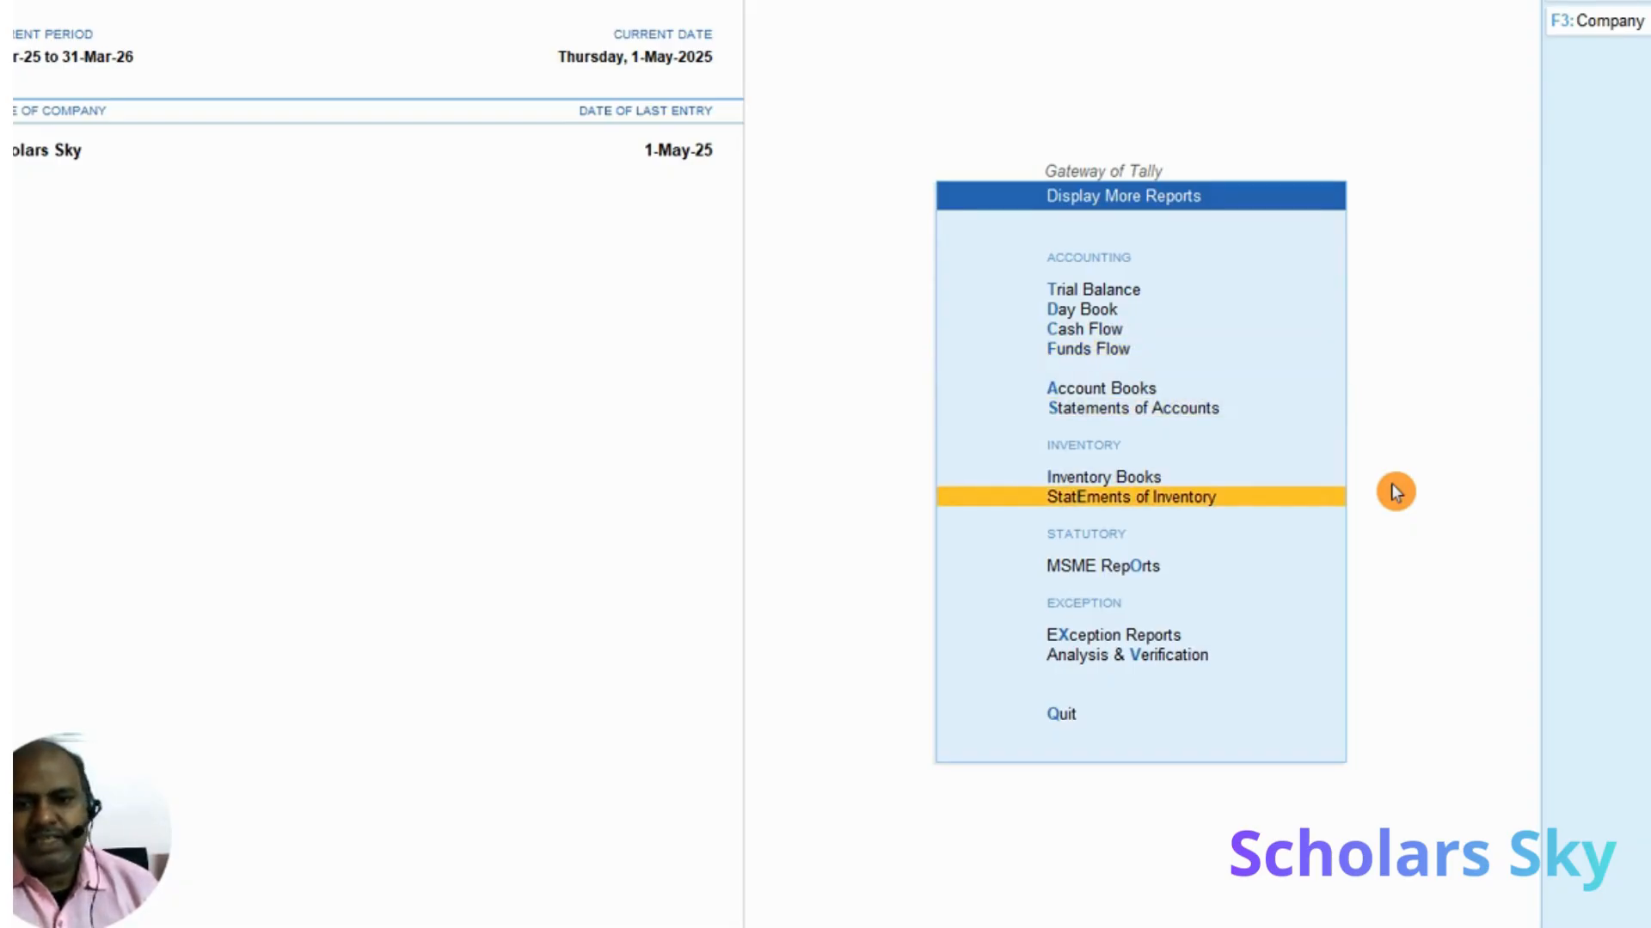
{"action": "key", "text": "Return"}
{"action": "key", "text": "Down"}
{"action": "key", "text": "Down"}
{"action": "key", "text": "Down"}
{"action": "key", "text": "Down"}
{"action": "key", "text": "Down"}
{"action": "key", "text": "Down"}
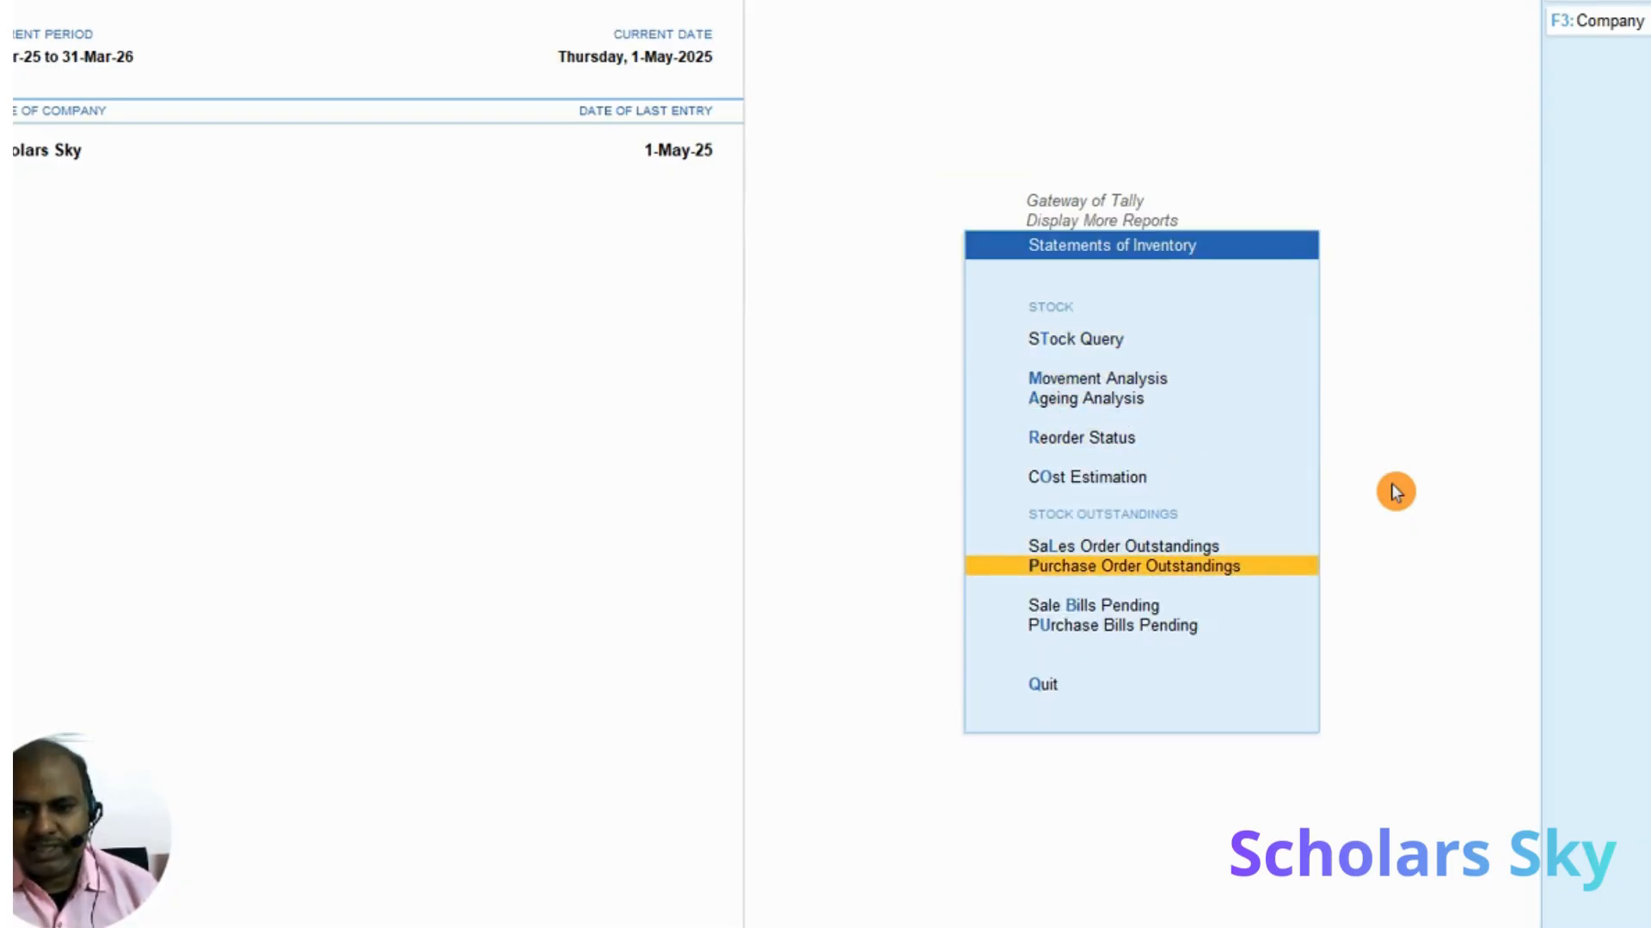
{"action": "key", "text": "Return"}
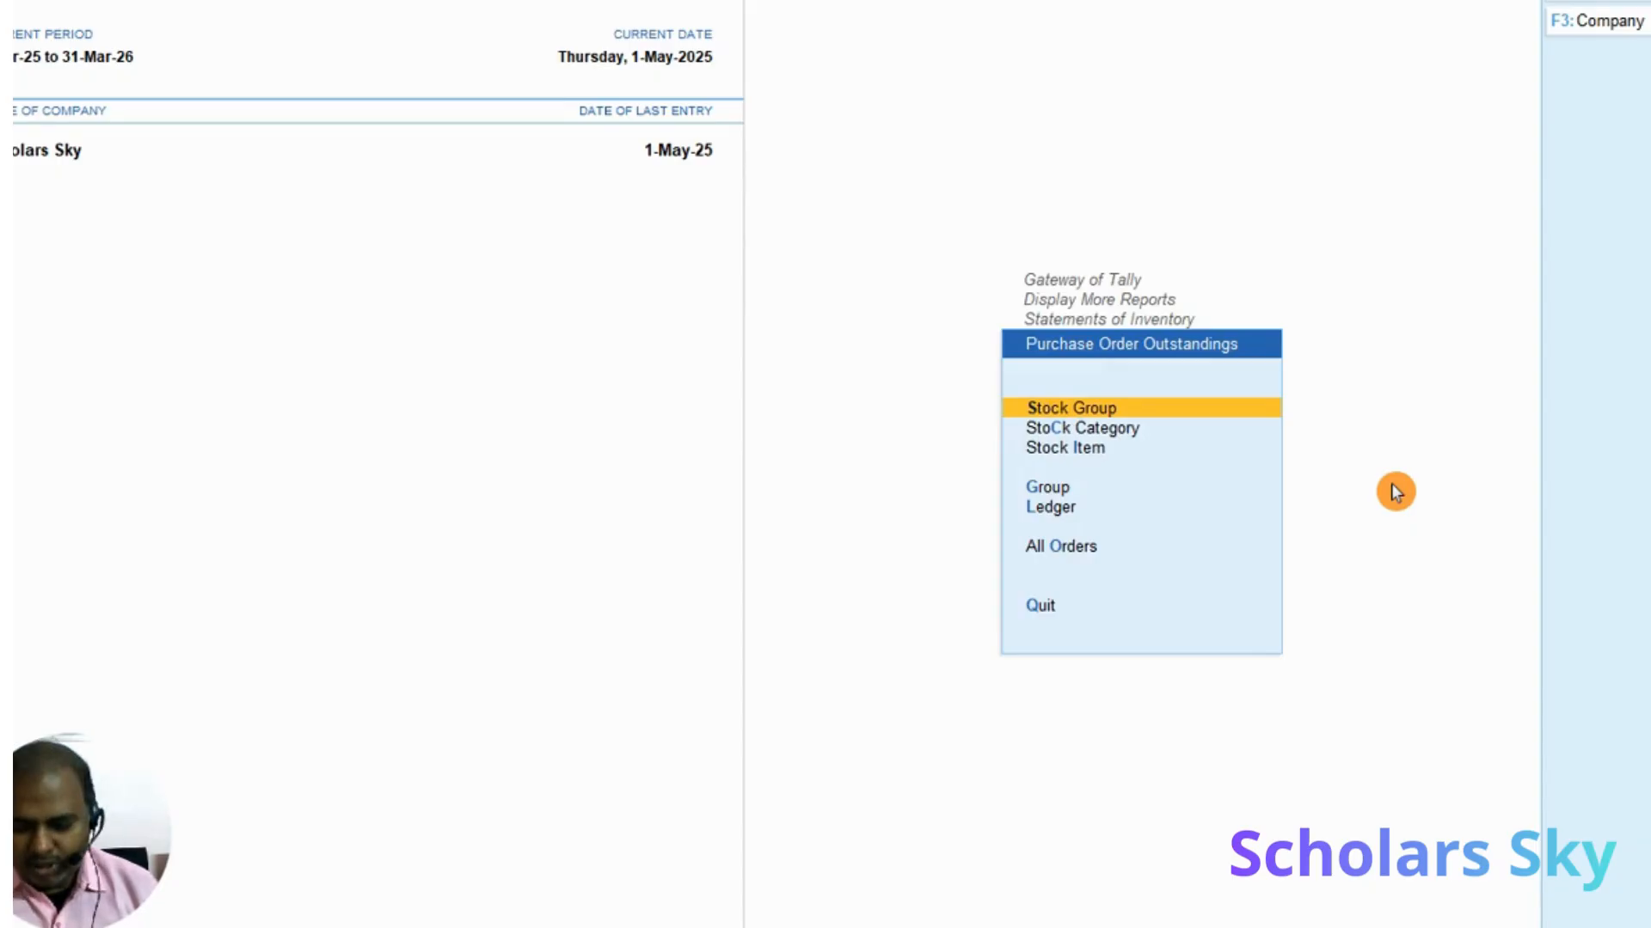
Display the outstanding purchase orders for all orders to check whether anything is still pending
{"action": "key", "text": "Down"}
{"action": "key", "text": "Down"}
{"action": "key", "text": "Down"}
{"action": "key", "text": "Down"}
{"action": "key", "text": "Down"}
{"action": "key", "text": "Return"}
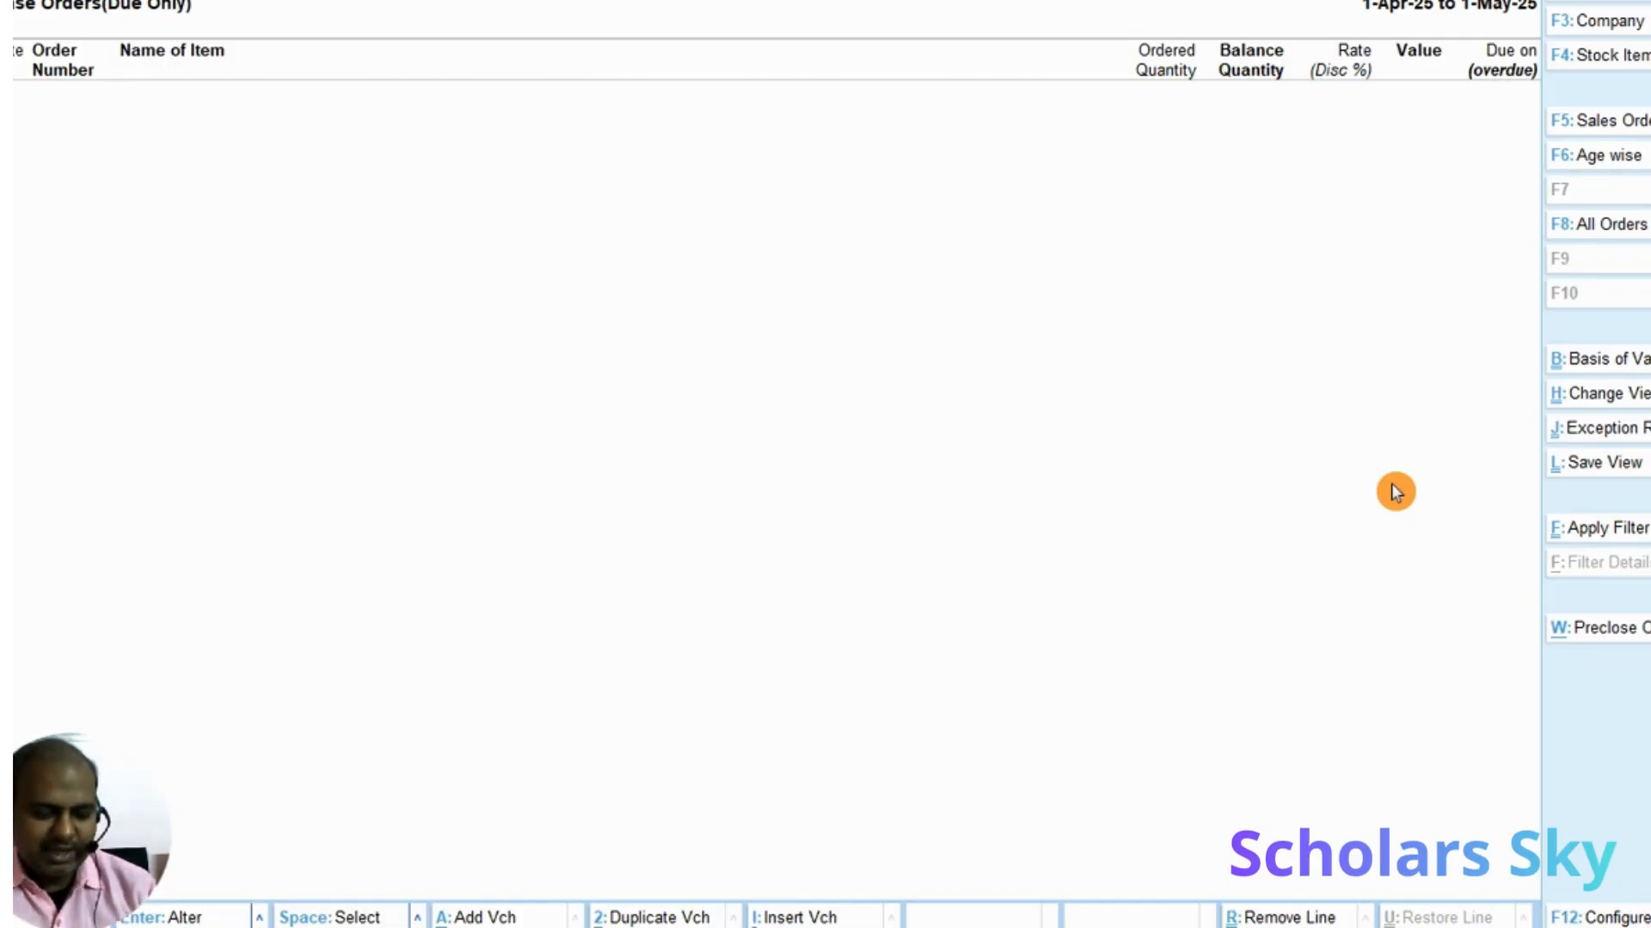
Close the purchase order outstandings report, return to the Gateway of Tally and open voucher entry
{"action": "key", "text": "Escape"}
{"action": "key", "text": "Escape"}
{"action": "key", "text": "Escape"}
{"action": "key", "text": "Escape"}
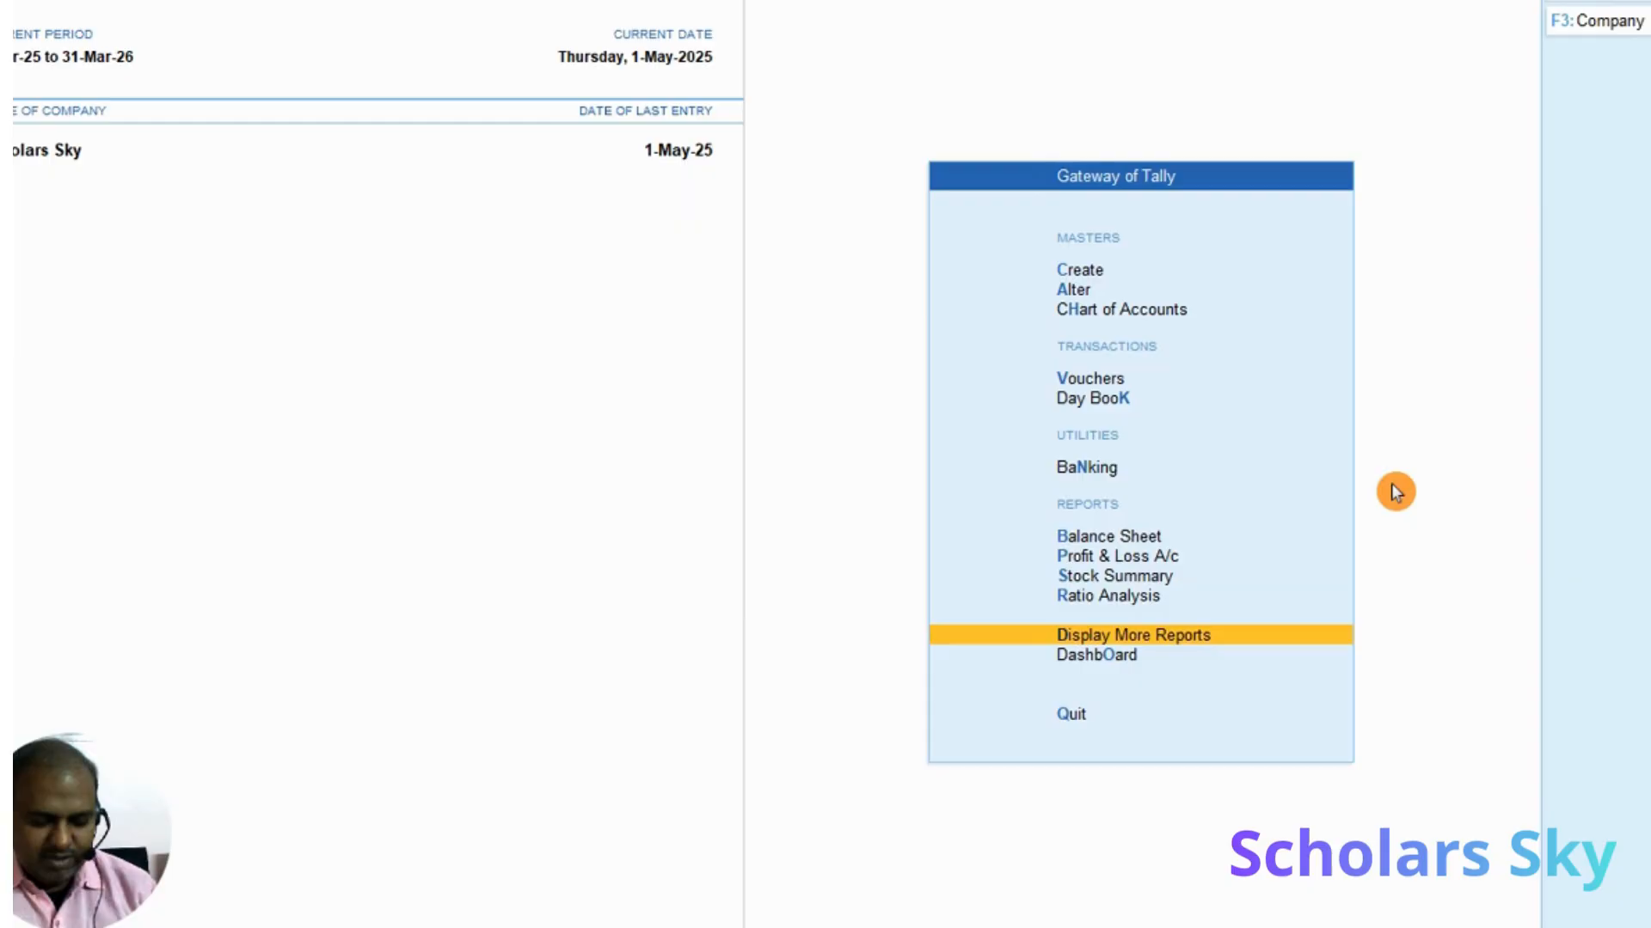
{"action": "key", "text": "Up"}
{"action": "key", "text": "Up"}
{"action": "key", "text": "Up"}
{"action": "key", "text": "Up"}
{"action": "key", "text": "Up"}
{"action": "key", "text": "Up"}
{"action": "key", "text": "Up"}
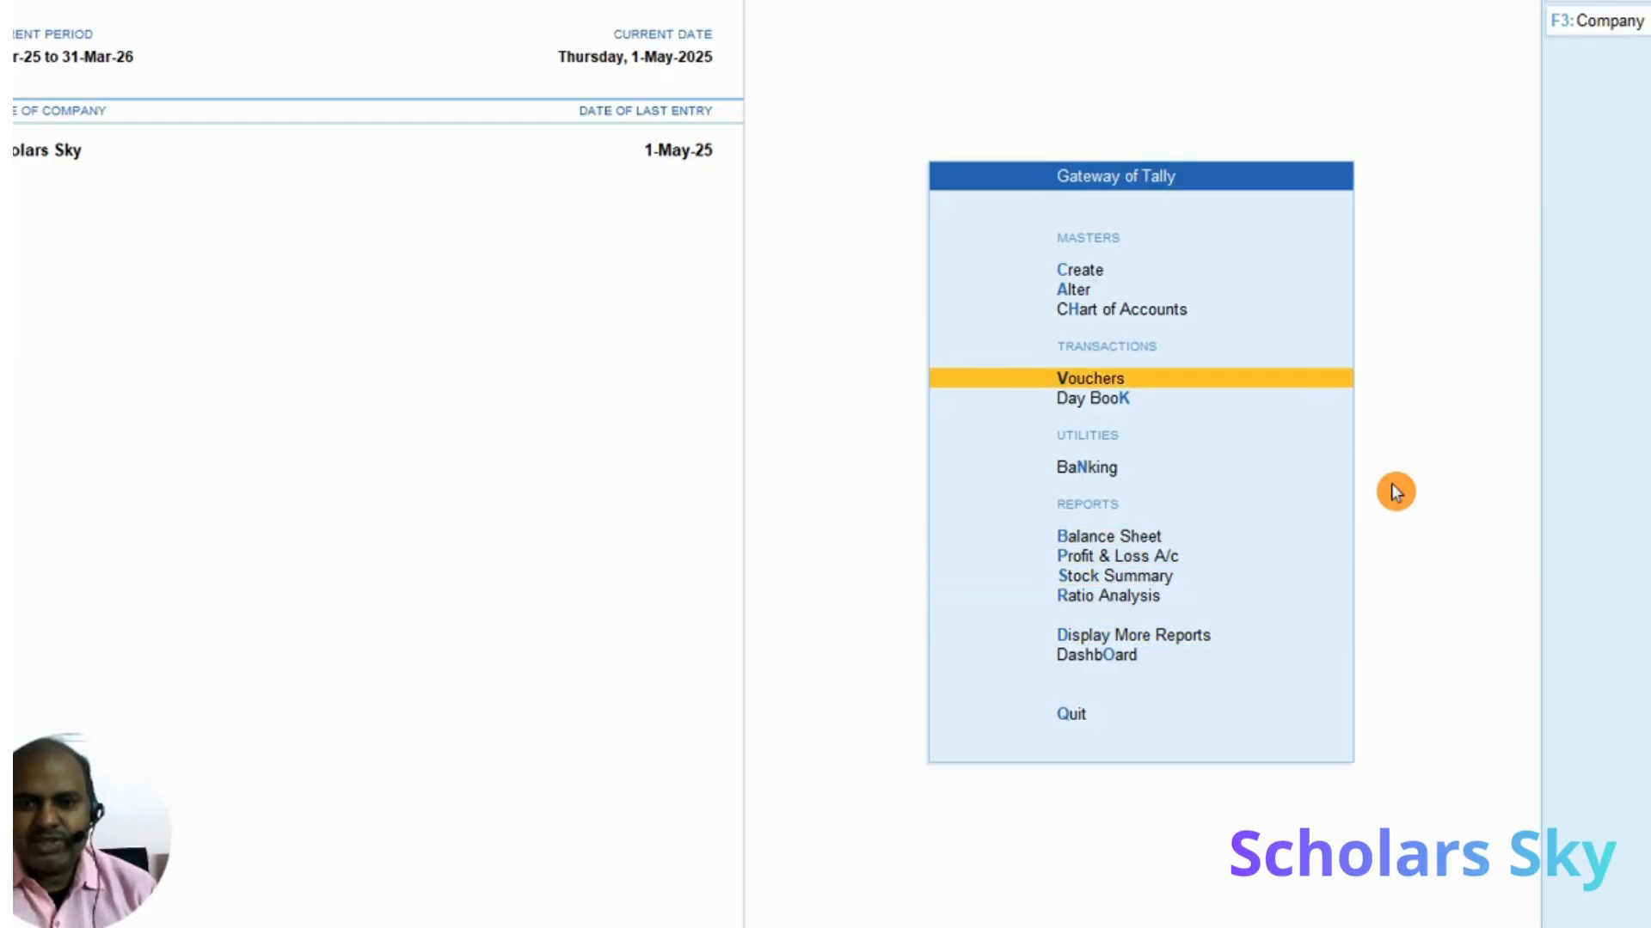
{"action": "key", "text": "Return"}
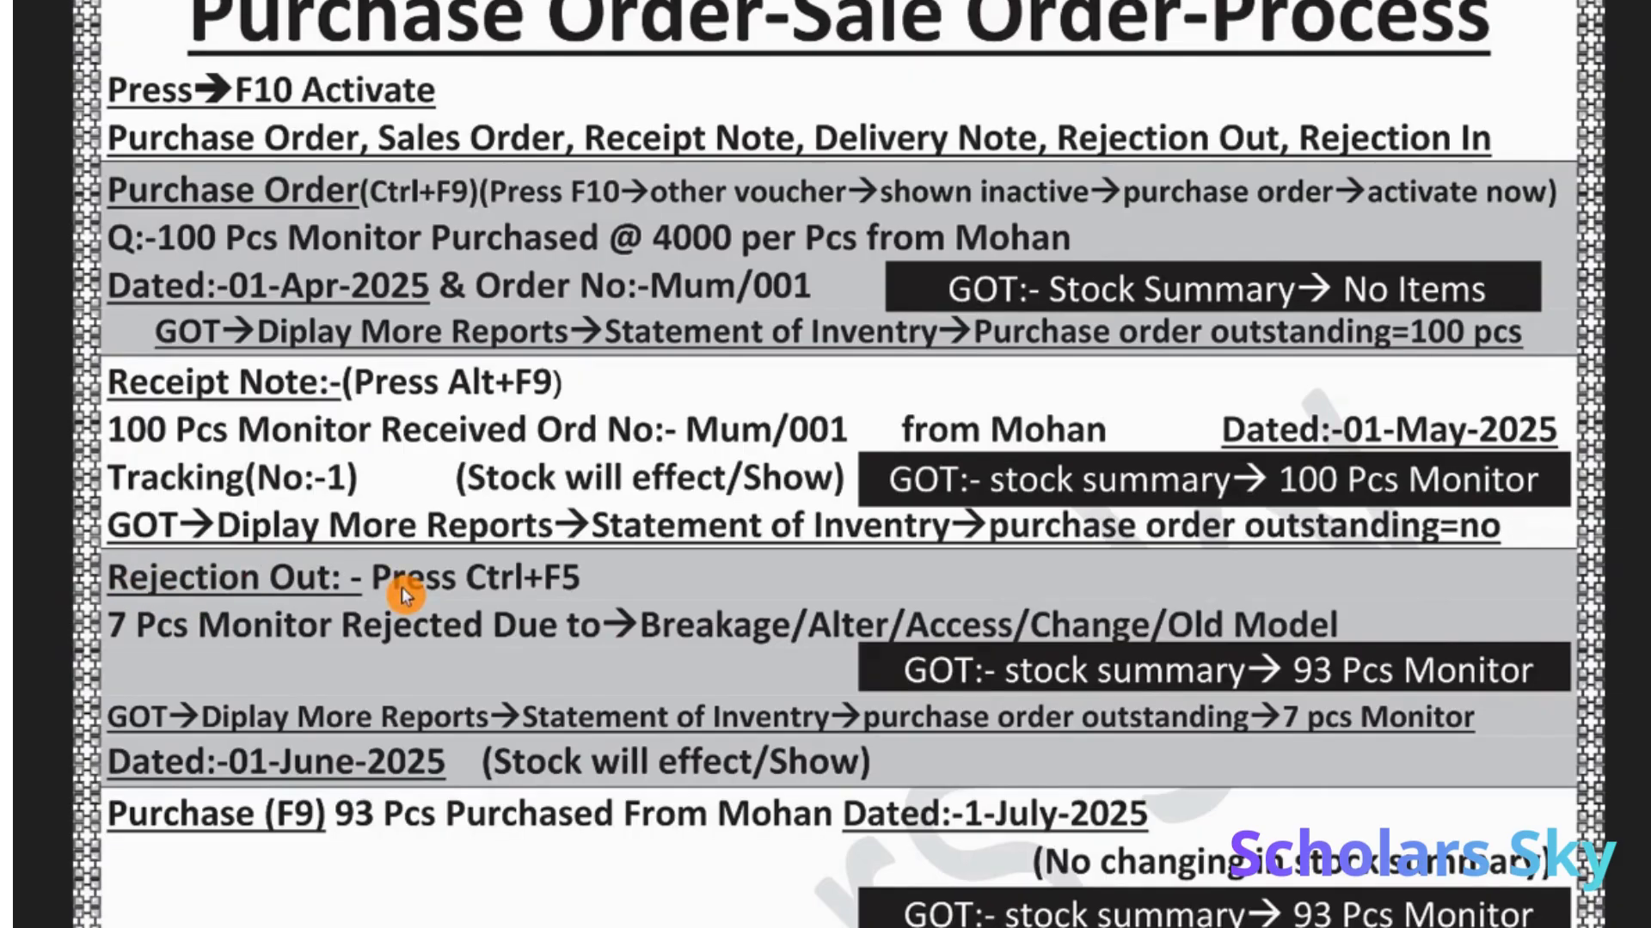
Change the voucher type from Receipt Note to Rejections Out and select the supplier as the ledger account
{"action": "key", "text": "alt+Tab"}
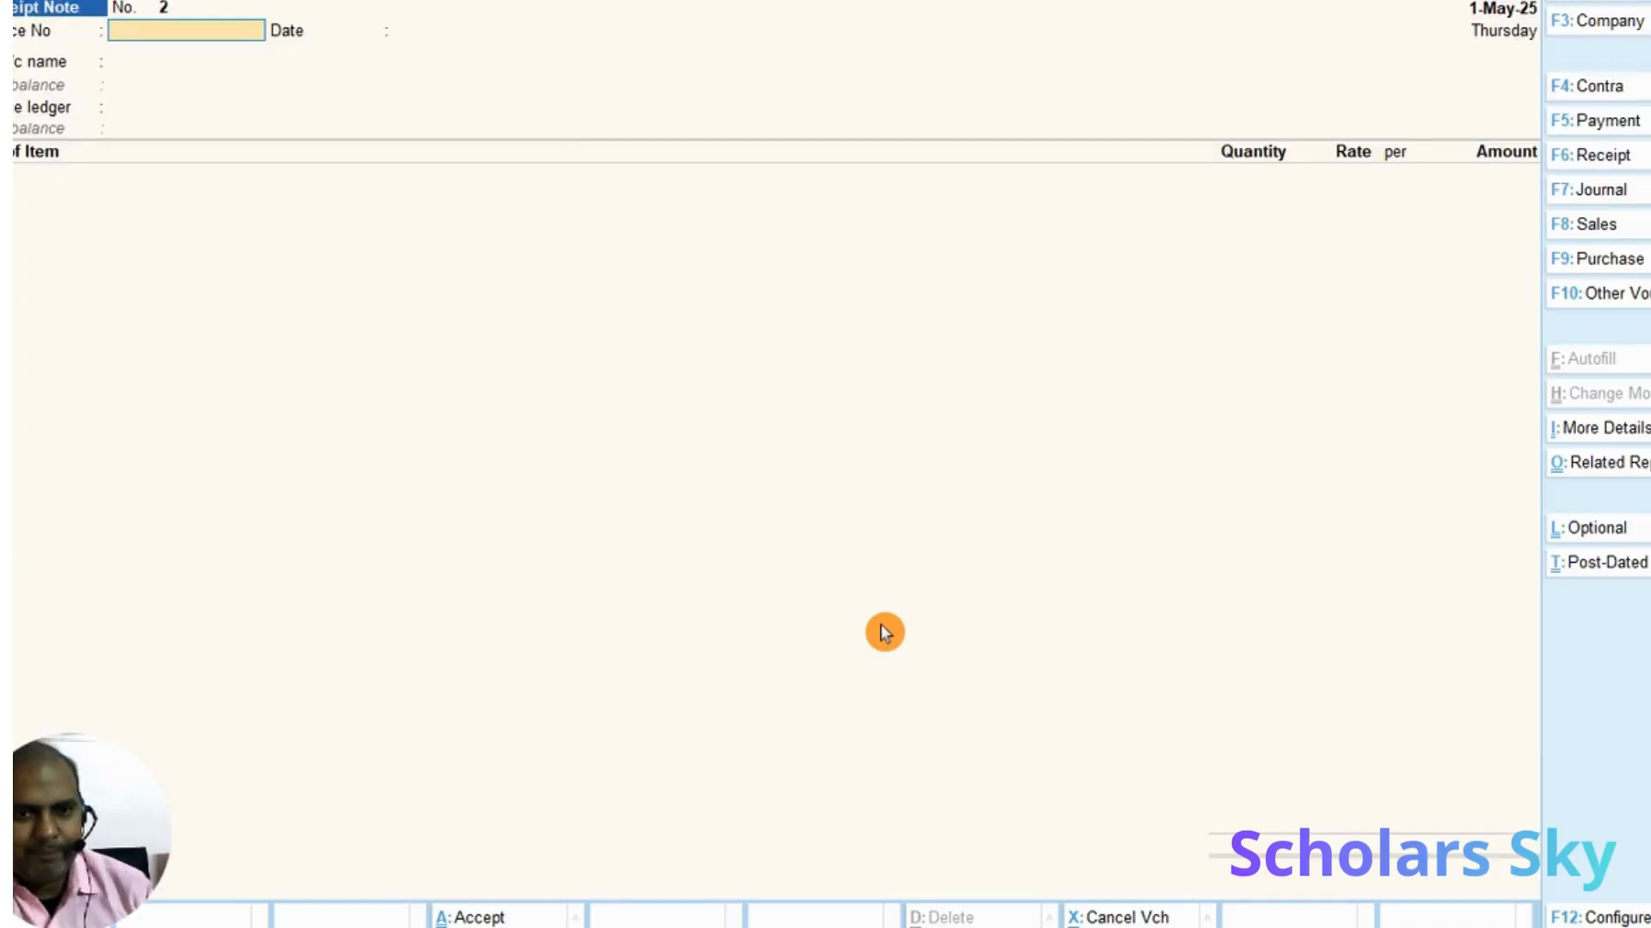
{"action": "key", "text": "ctrl"}
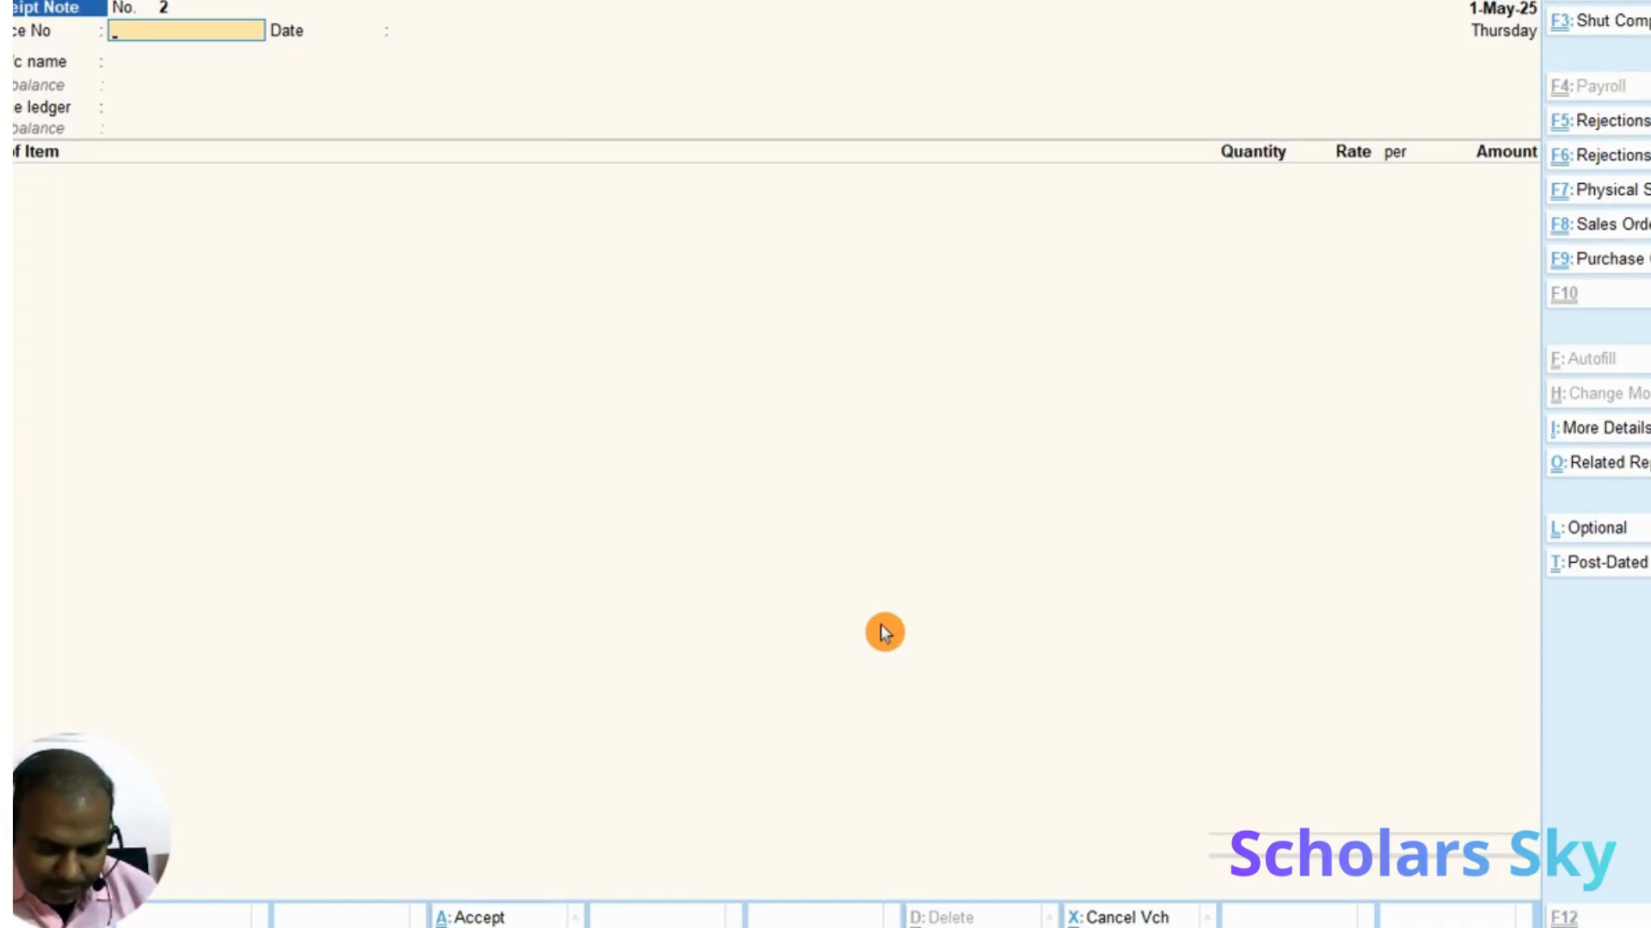
{"action": "key", "text": "ctrl+F6"}
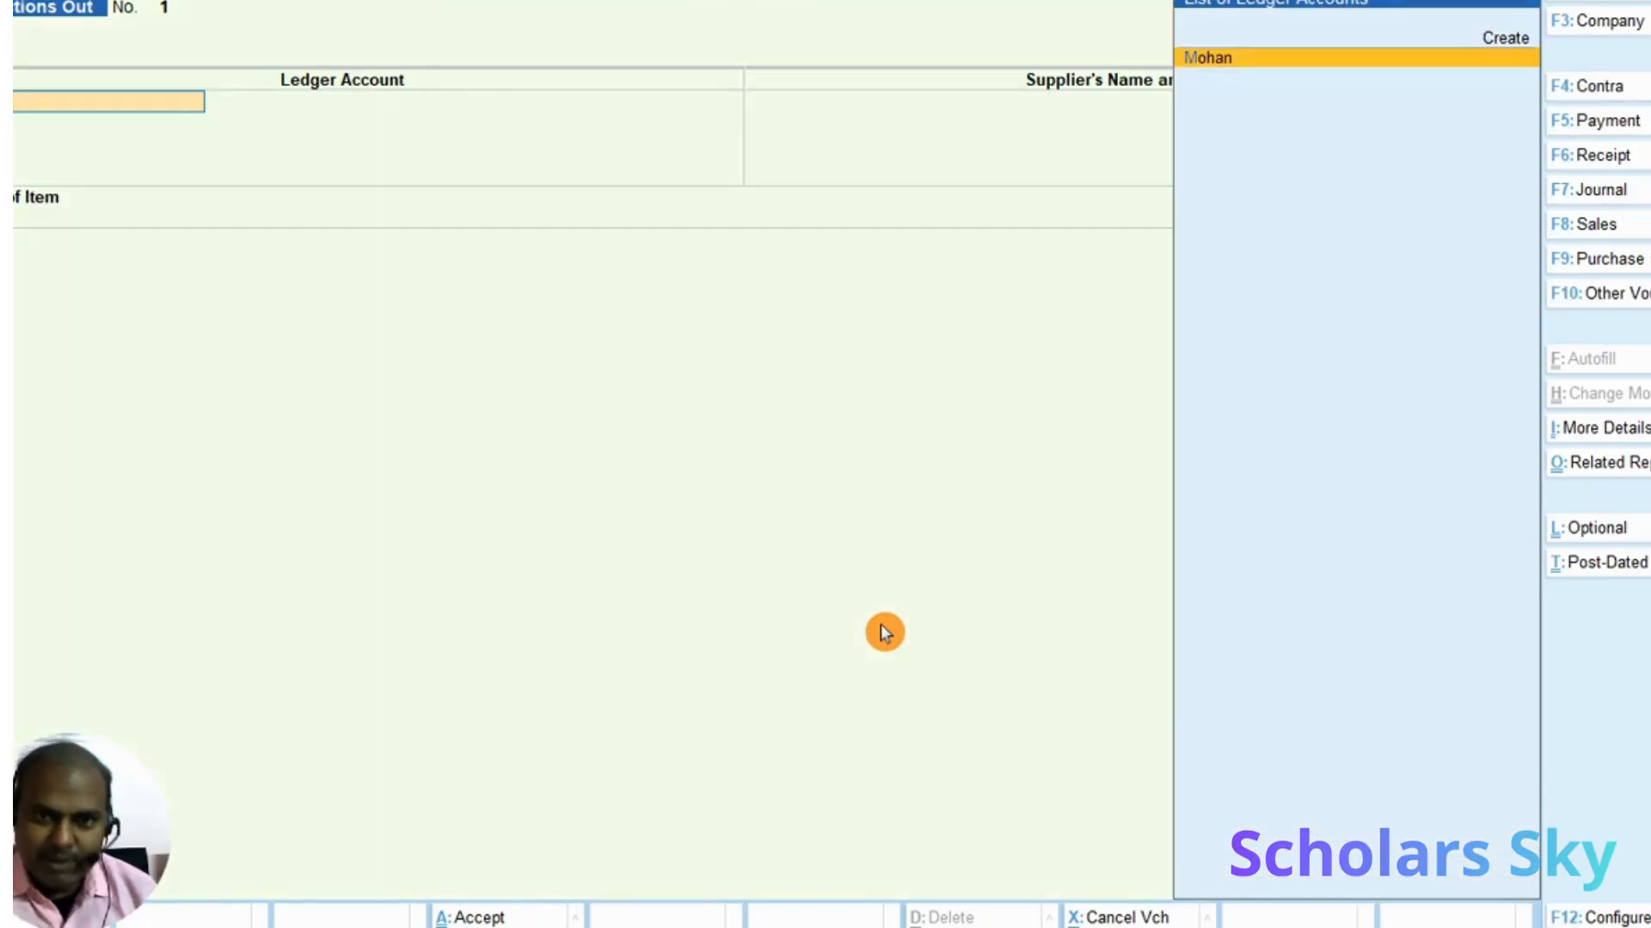
{"action": "key", "text": "Return"}
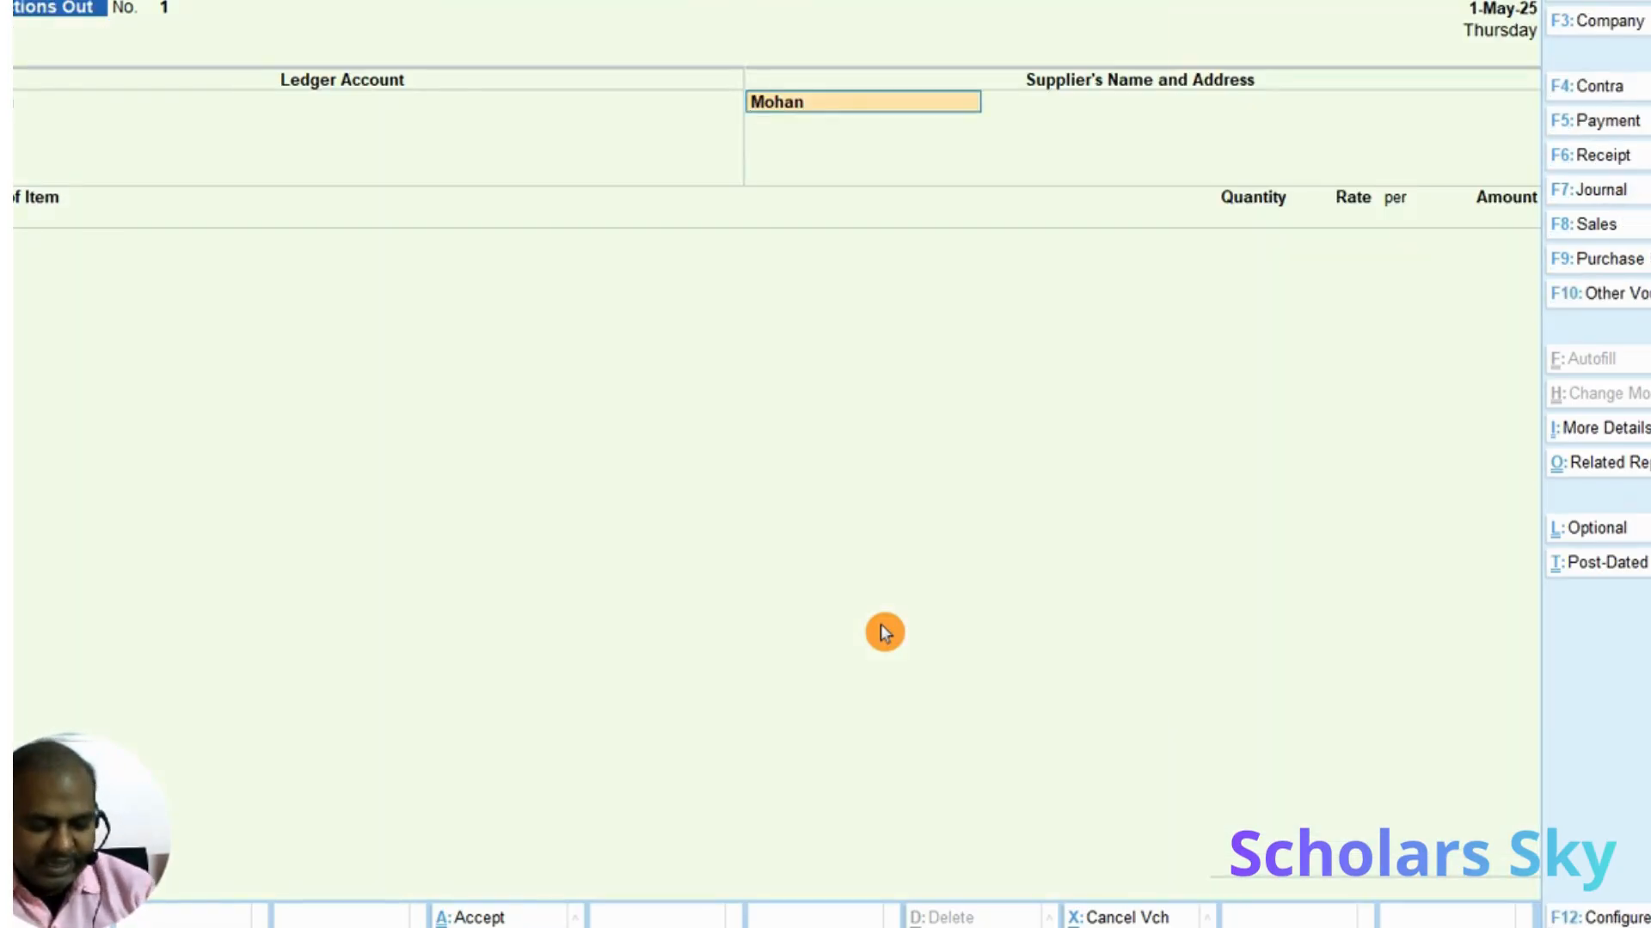
Set the rejections out voucher's date to 1-Jun-25 and accept the supplier's name and address
{"action": "key", "text": "F2"}
{"action": "type", "text": "1-6"}
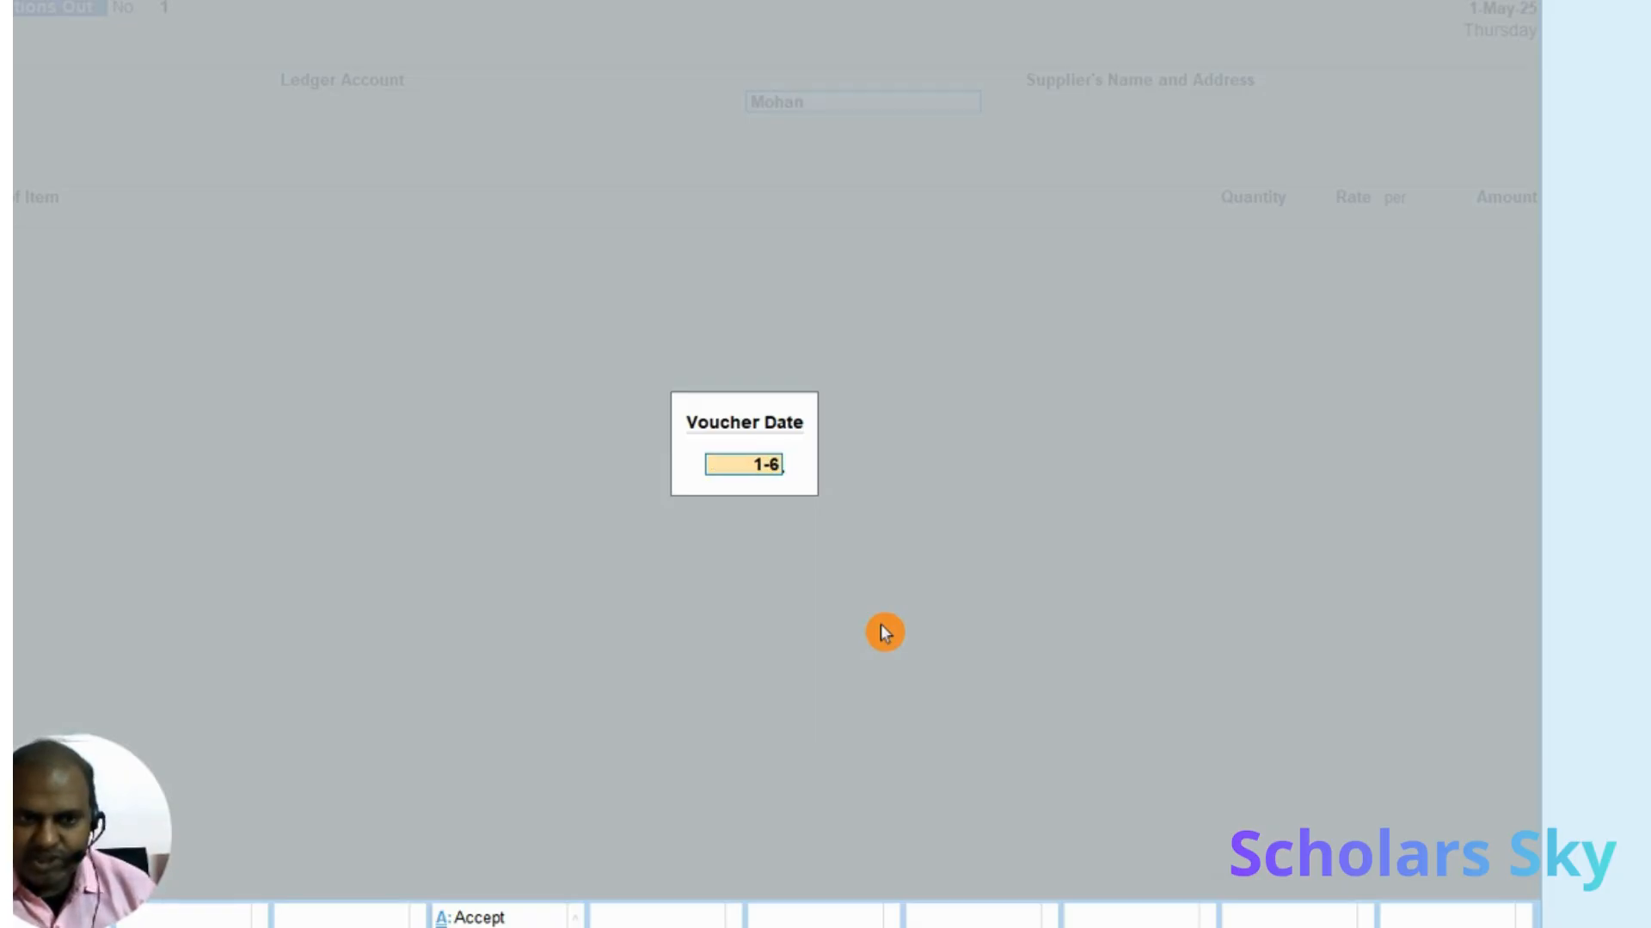
{"action": "key", "text": "Return"}
{"action": "key", "text": "Return"}
{"action": "key", "text": "Return"}
{"action": "key", "text": "Return"}
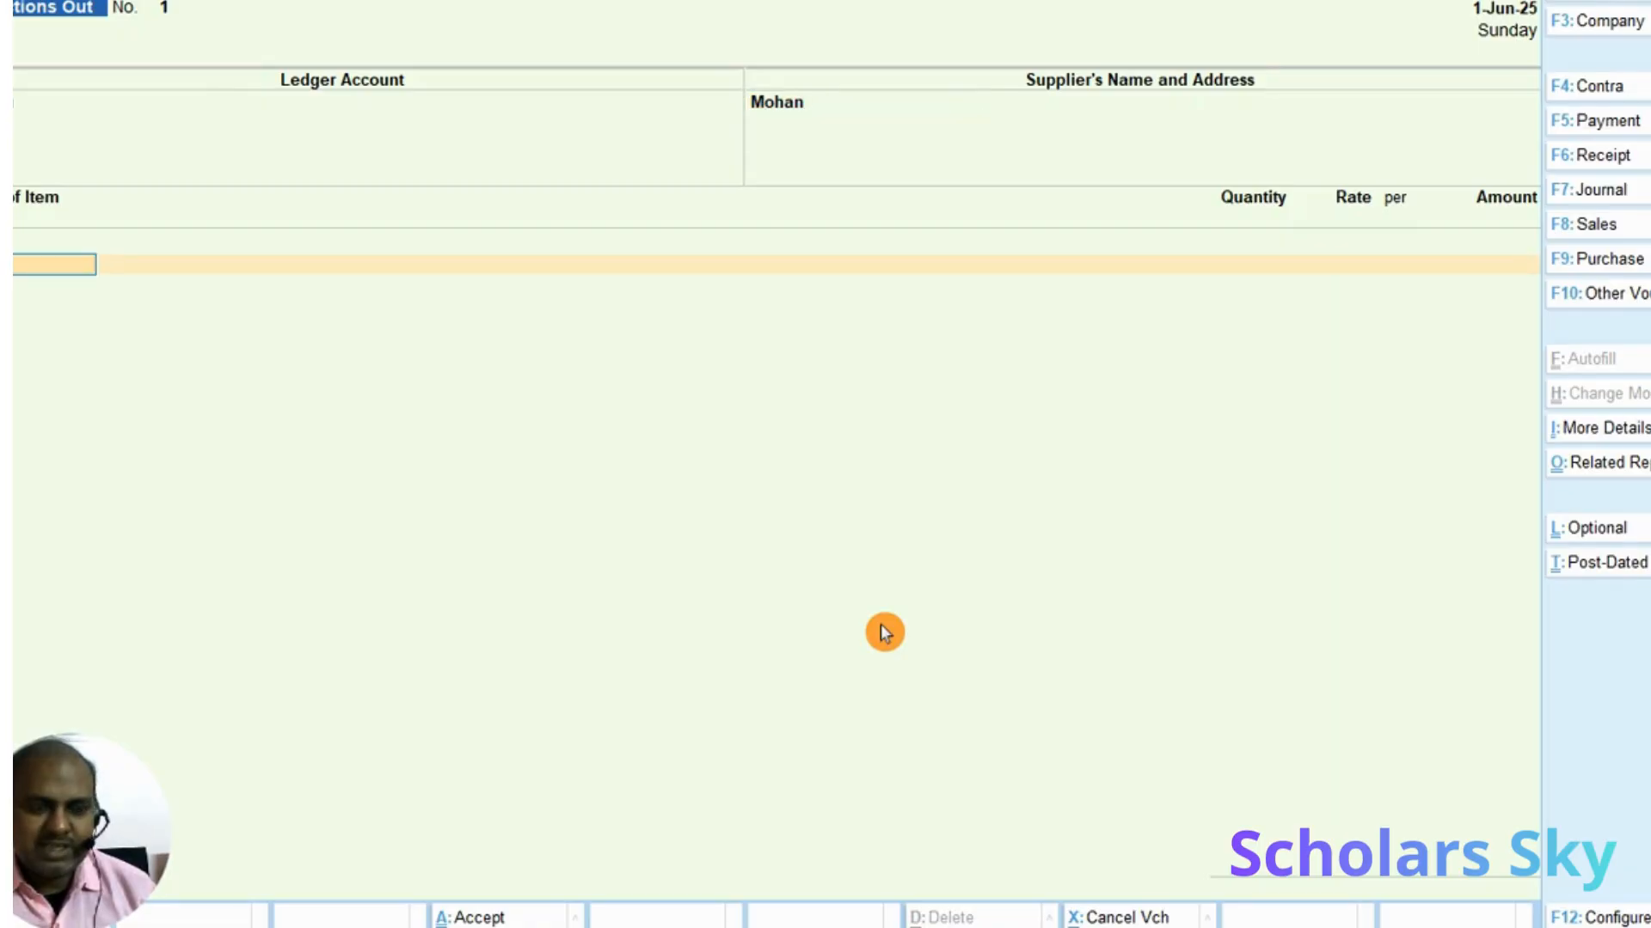
Add the Monitor item to the rejection and allocate it to the tracking number of the 1-May-25 receipt note
{"action": "key", "text": "Return"}
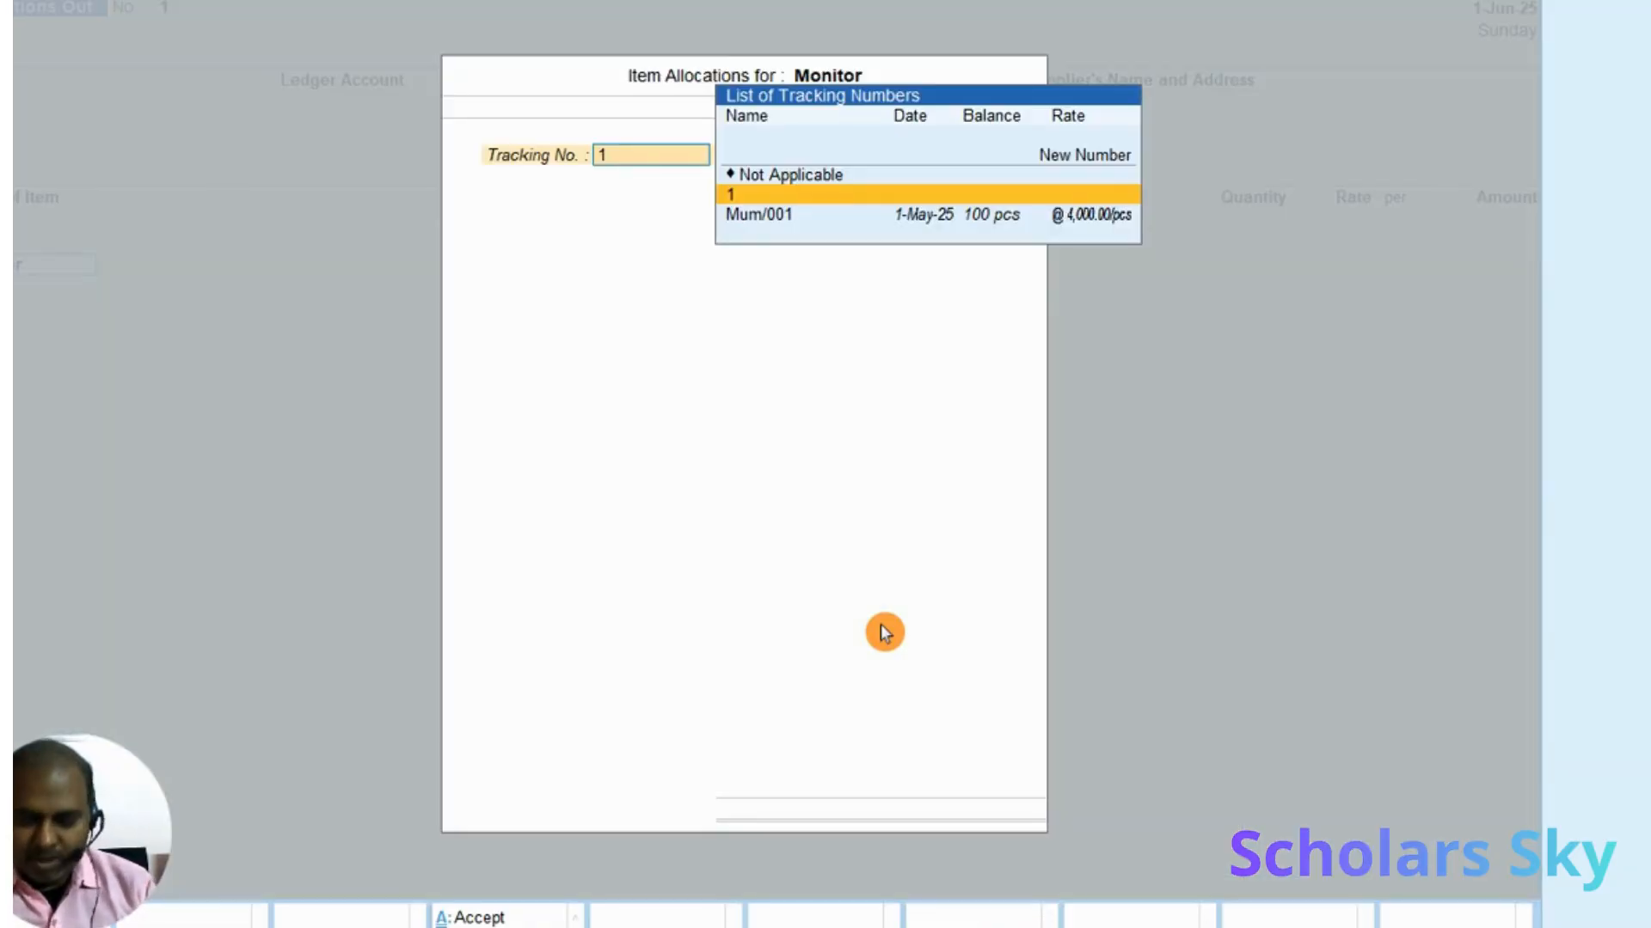
{"action": "key", "text": "Down"}
{"action": "key", "text": "Return"}
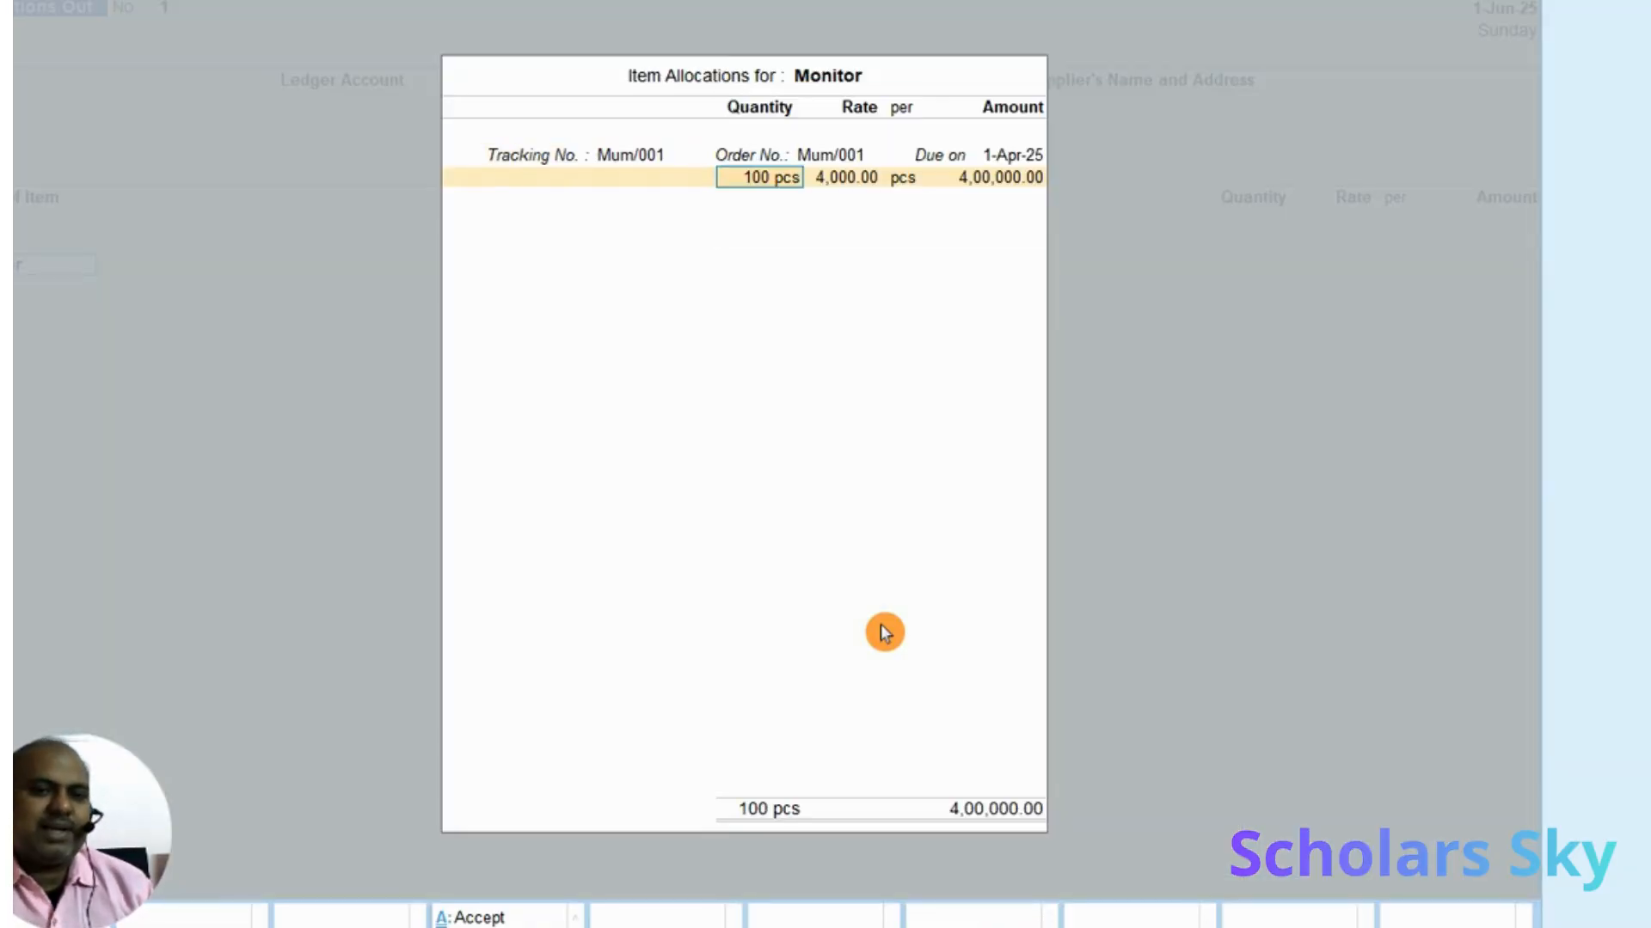
Check the rejection entry in the process notes, set the Monitor's rejected quantity to 7 pcs and finish the item allocation
{"action": "key", "text": "alt+Tab"}
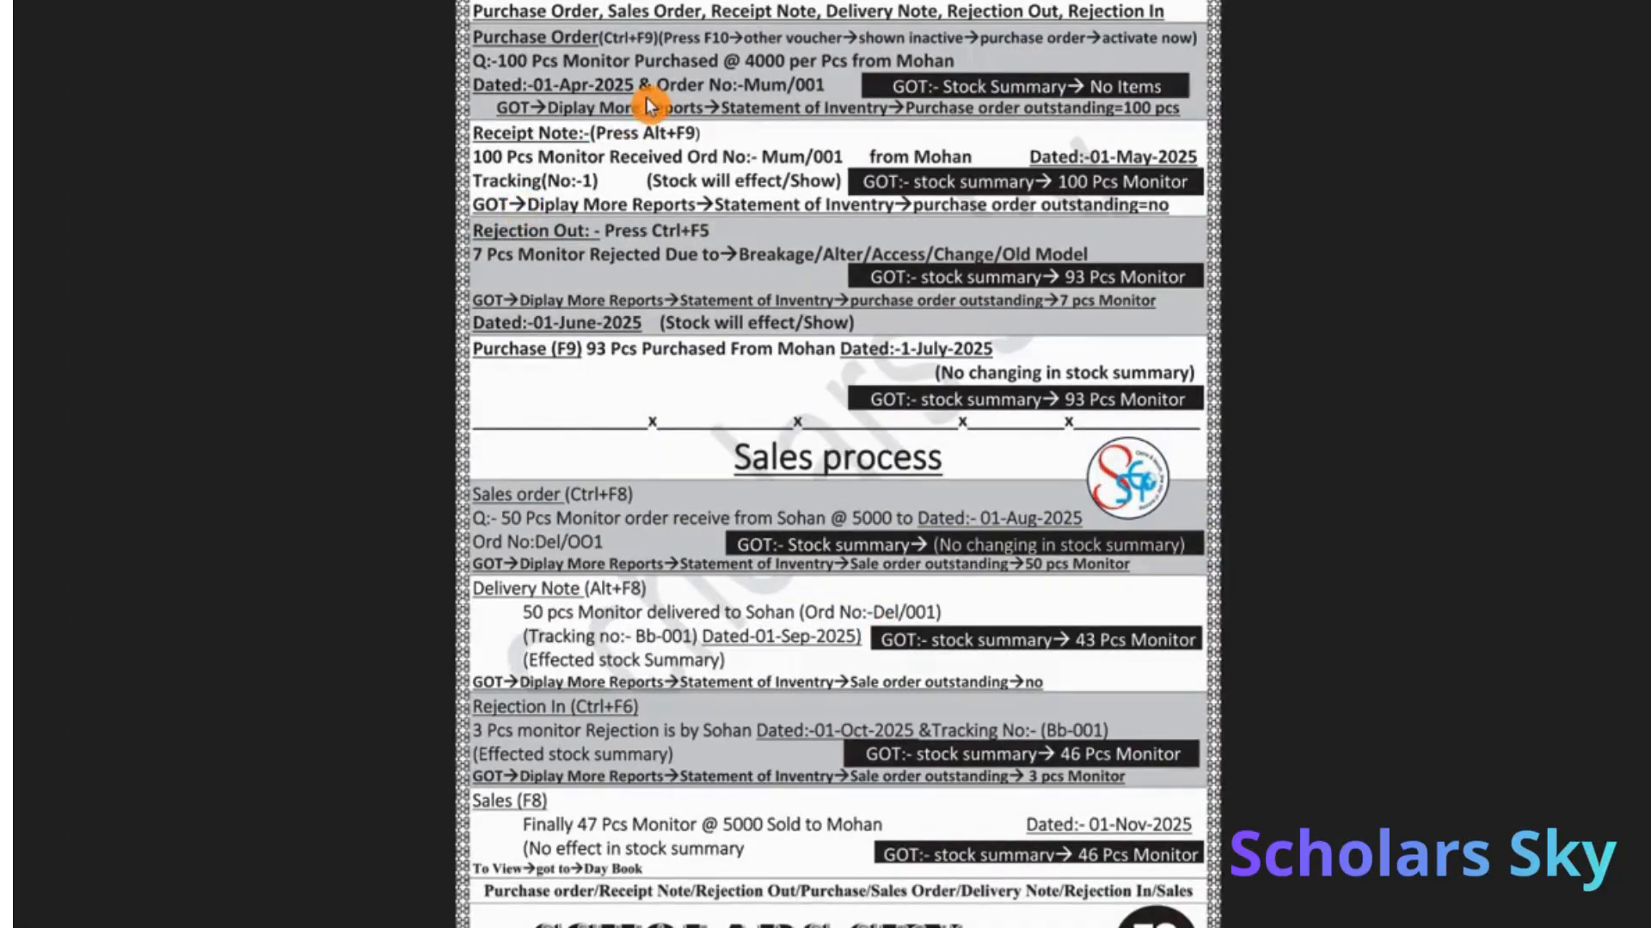
{"action": "scroll", "coordinate": [645, 112], "scroll_direction": "up", "scroll_amount": 5}
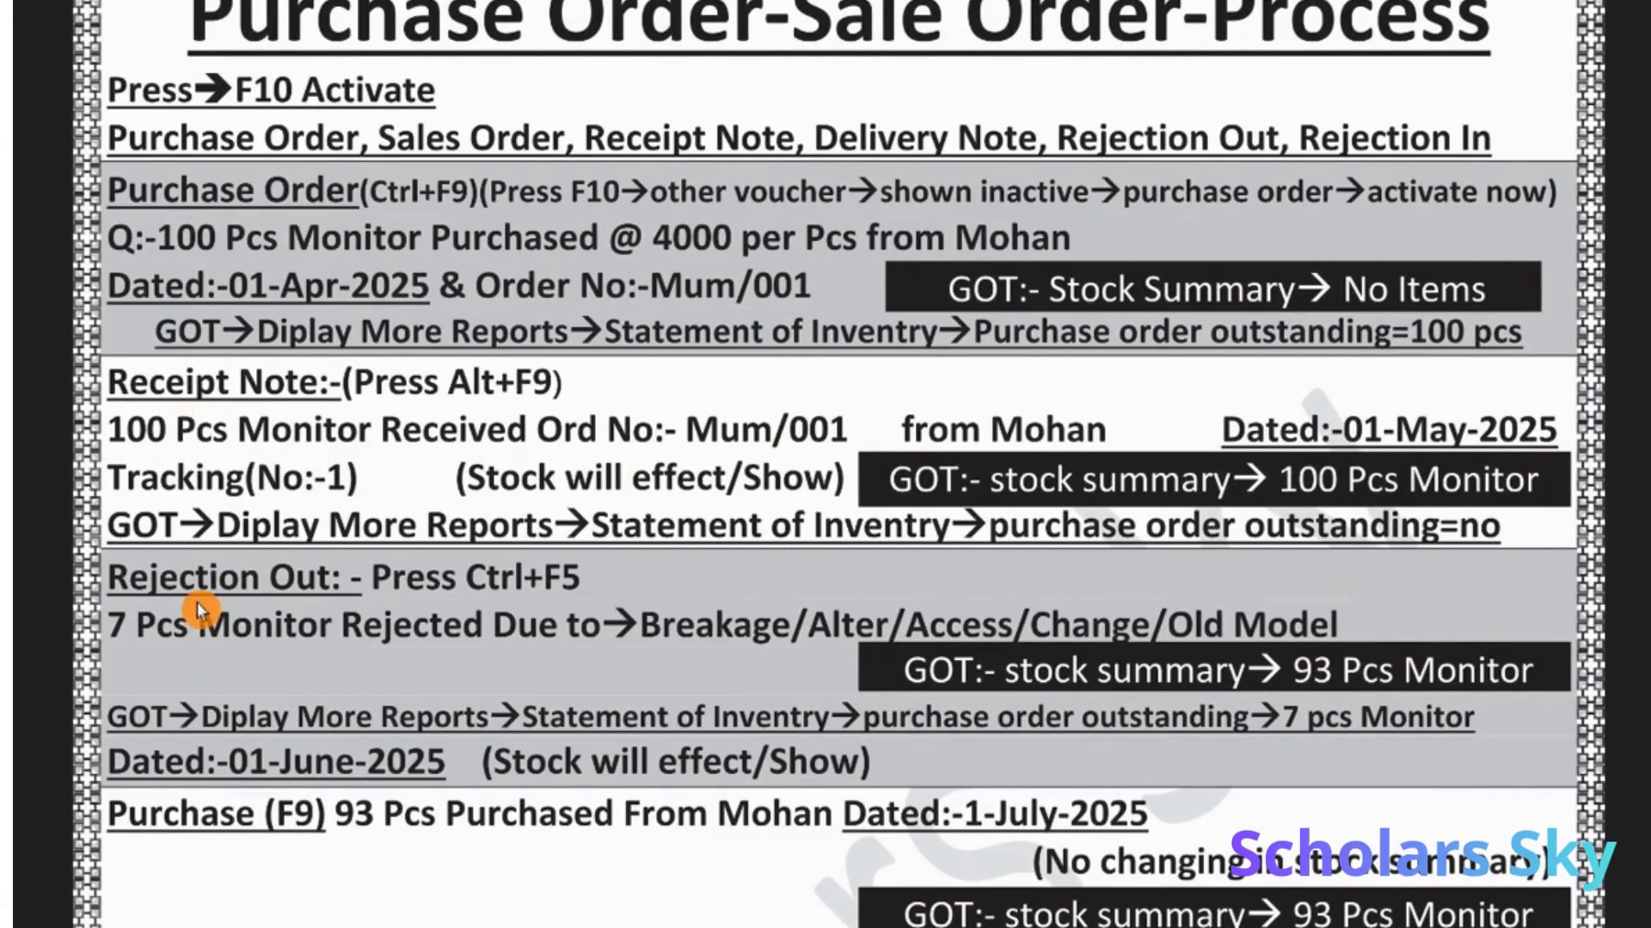
{"action": "key", "text": "alt+Tab"}
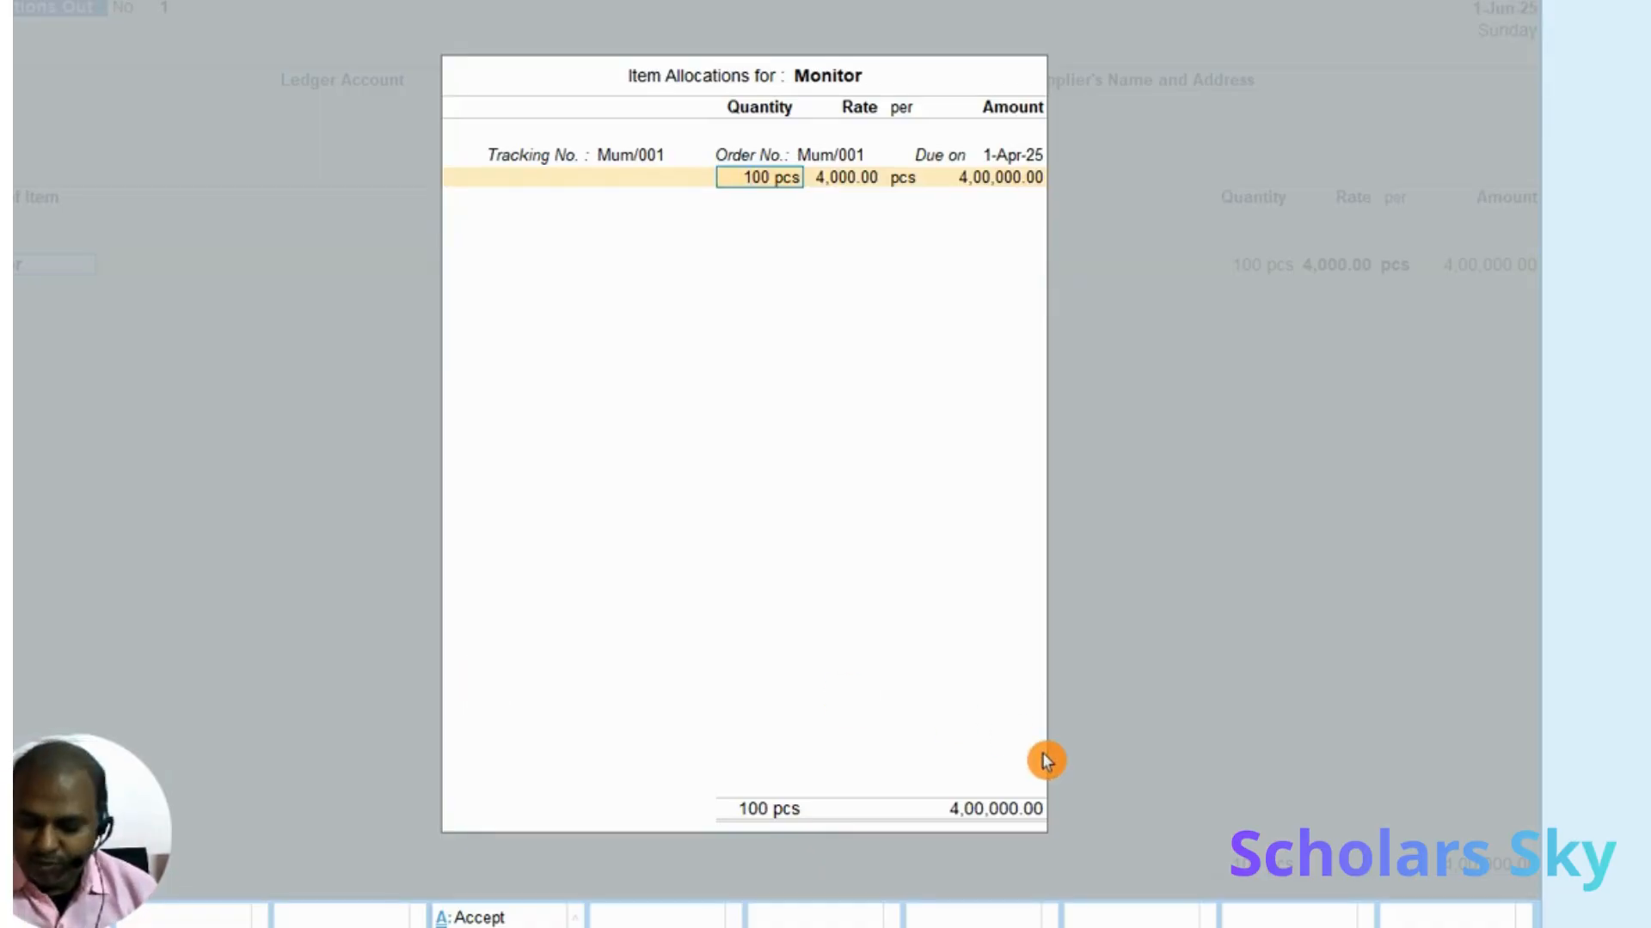
{"action": "type", "text": "7"}
{"action": "key", "text": "Return"}
{"action": "key", "text": "Return"}
{"action": "key", "text": "Return"}
{"action": "key", "text": "Return"}
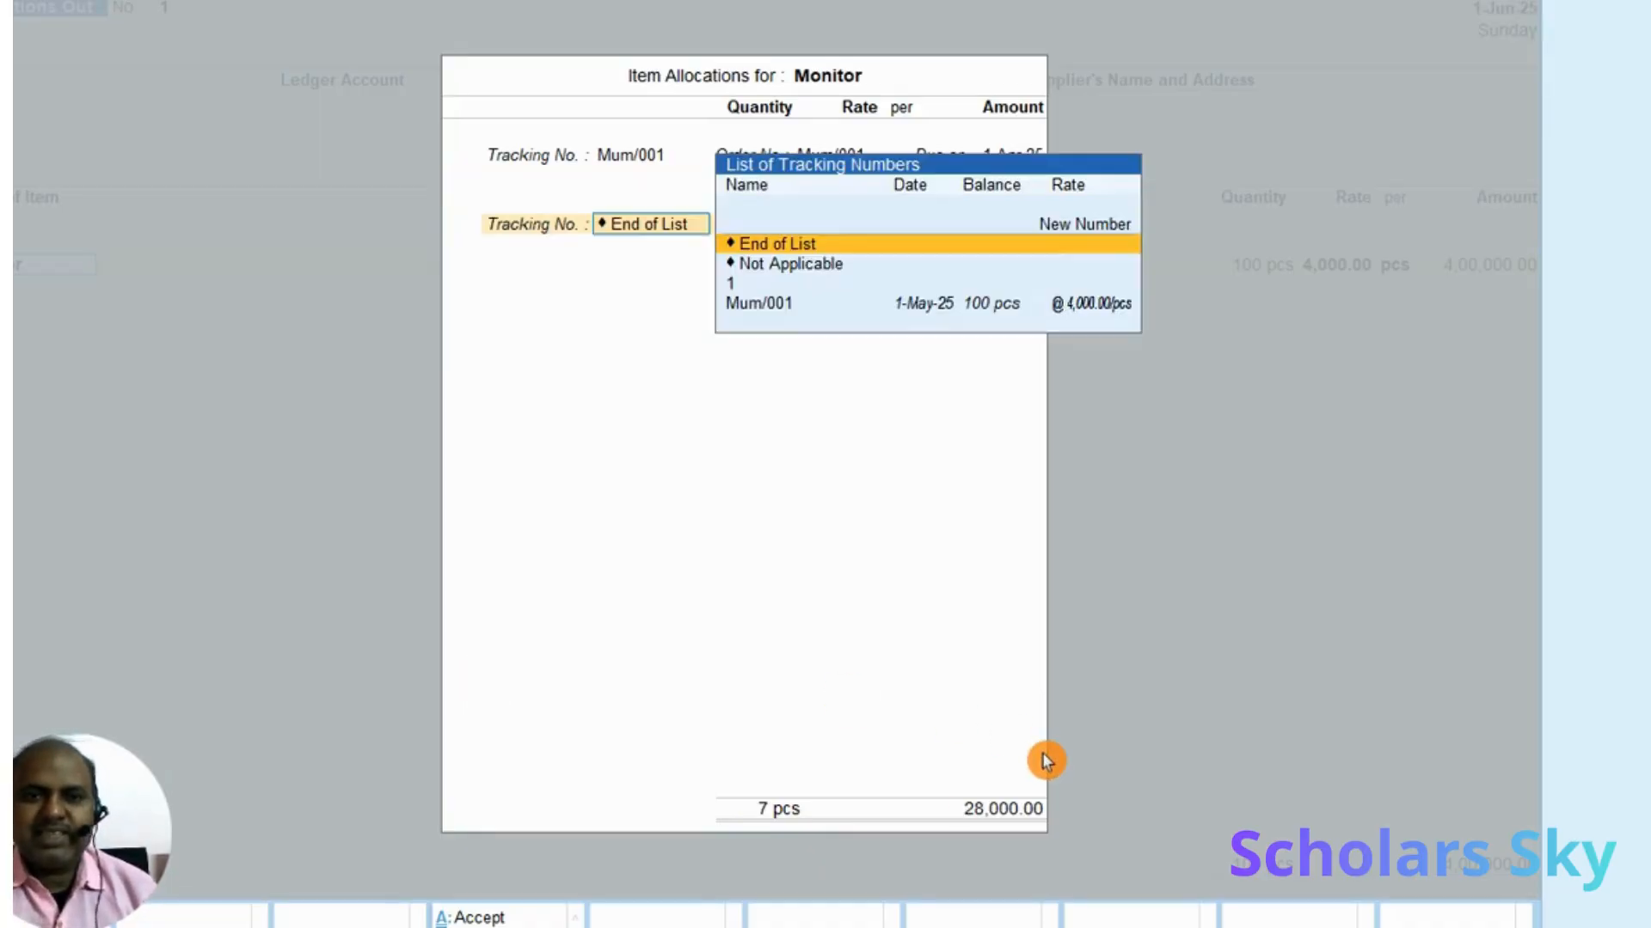
{"action": "key", "text": "Return"}
{"action": "key", "text": "Return"}
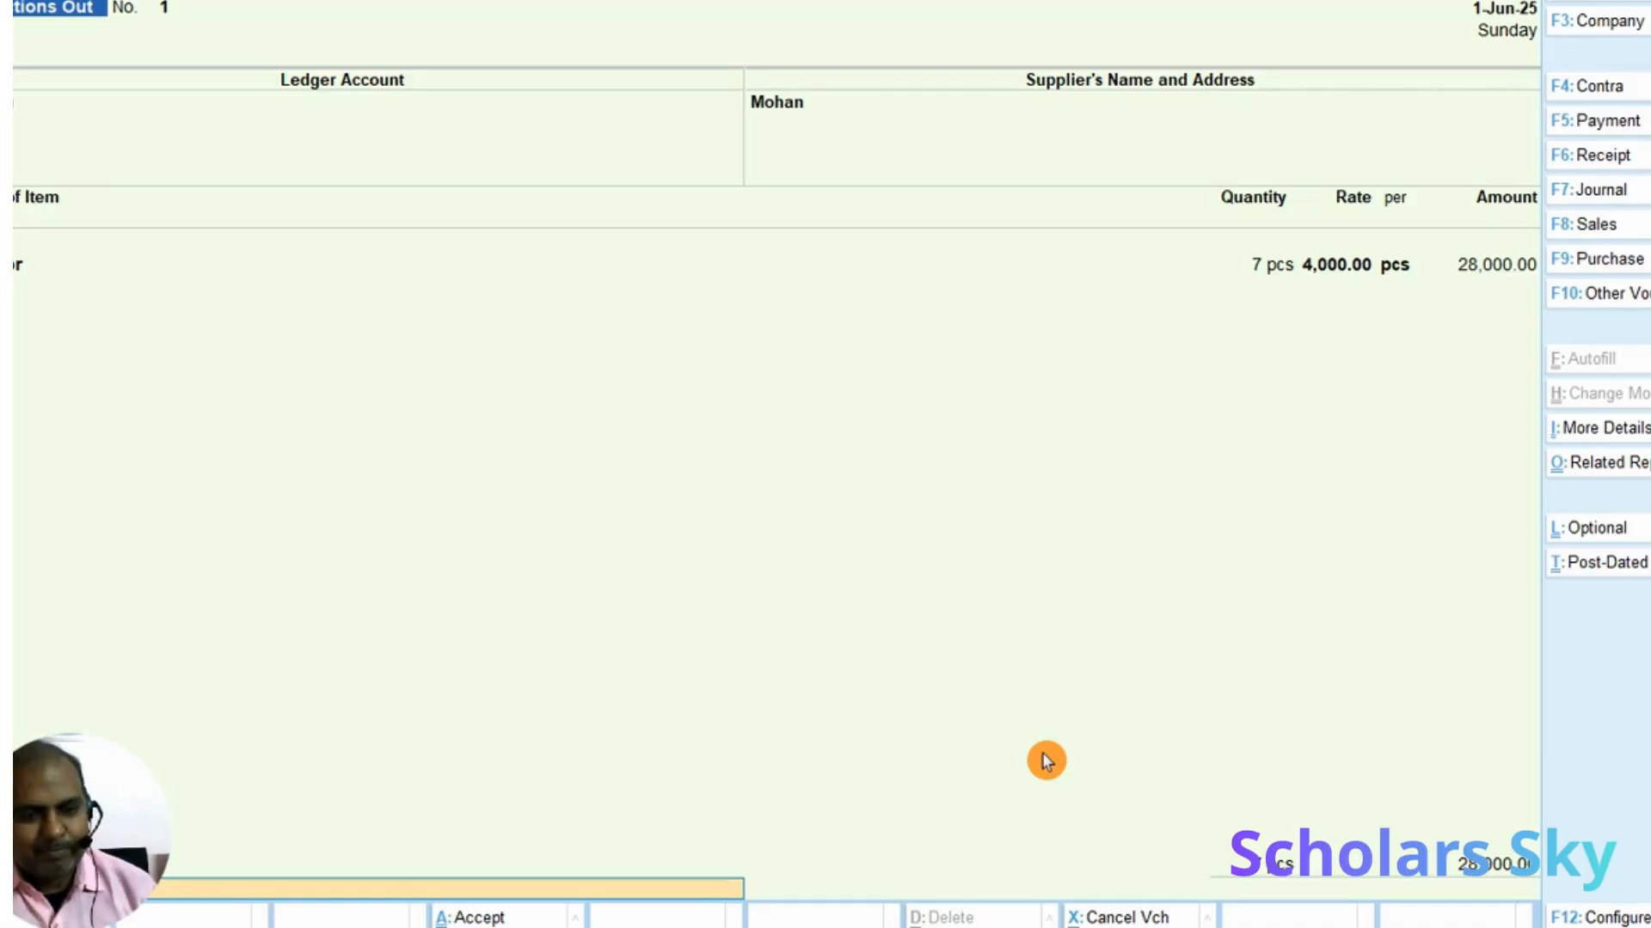
Save the rejections out voucher without a narration and return to the Gateway of Tally
{"action": "key", "text": "Return"}
{"action": "key", "text": "Return"}
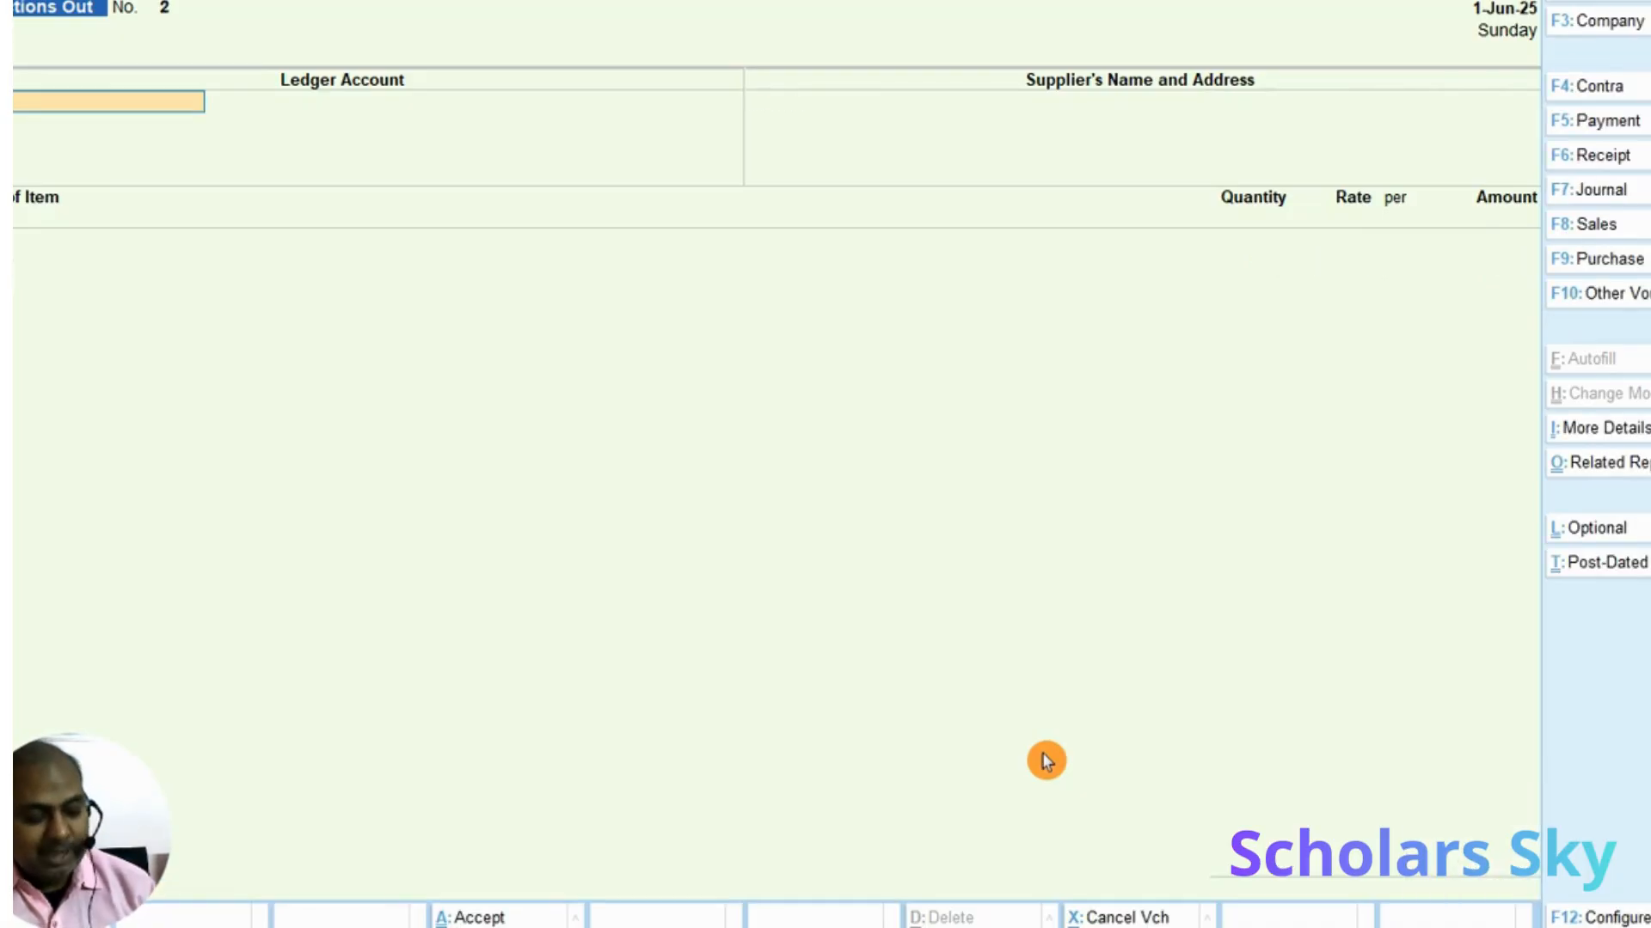
{"action": "key", "text": "Escape"}
{"action": "key", "text": "Return"}
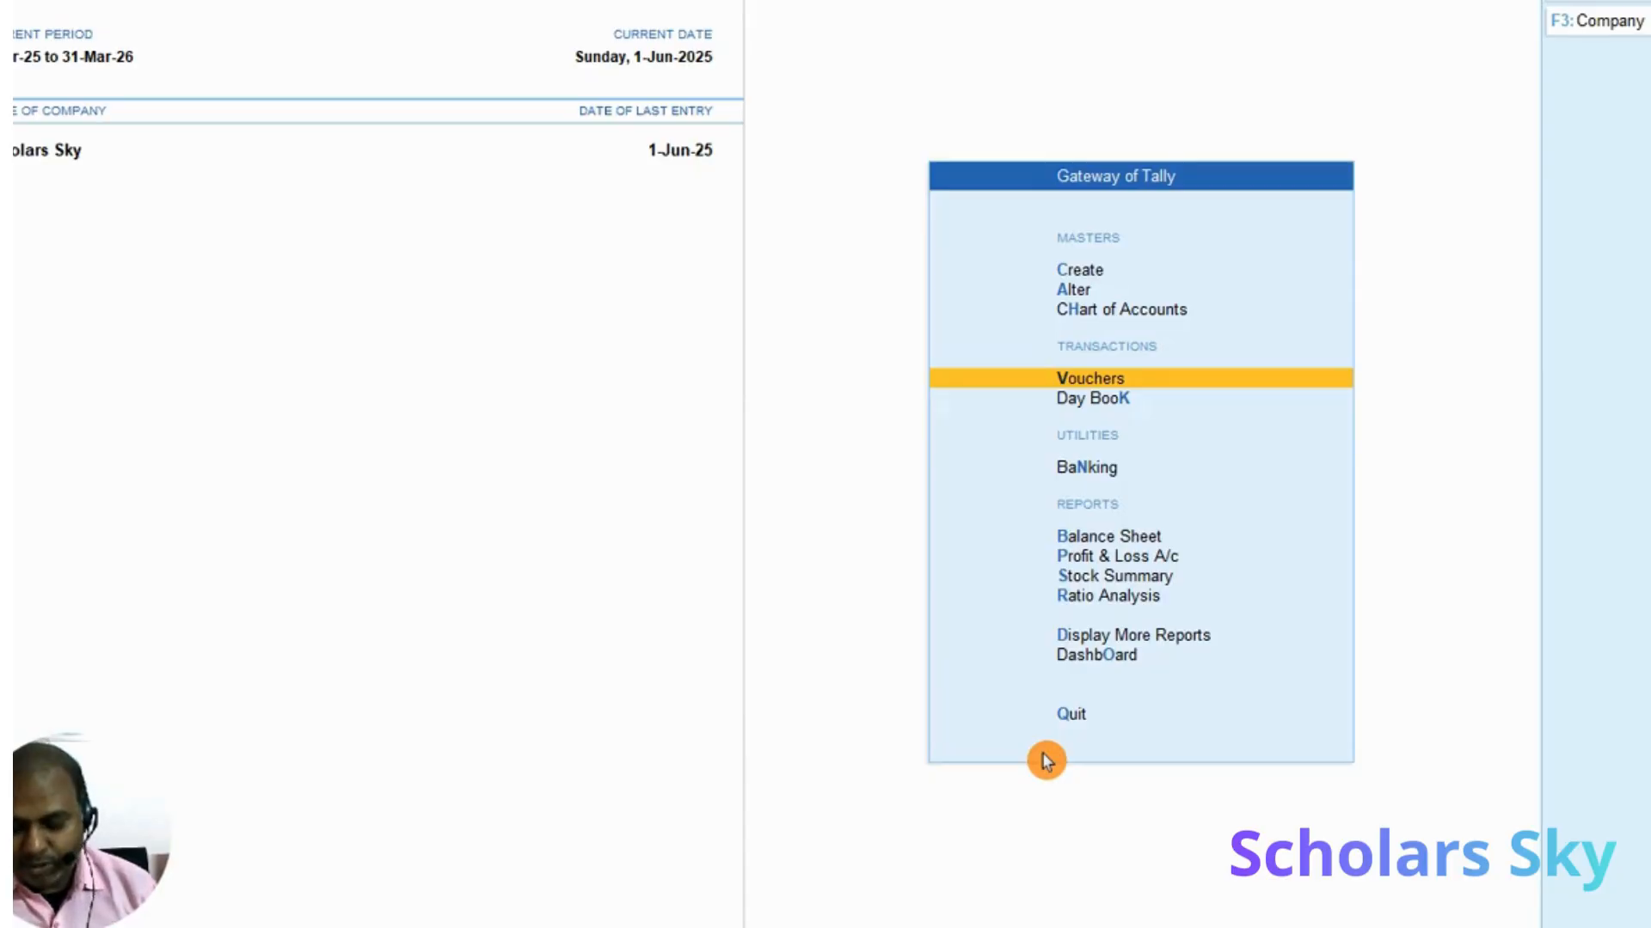
Open the Stock Summary to check the Monitor's closing quantity after the rejection
{"action": "key", "text": "Down"}
{"action": "key", "text": "Down"}
{"action": "key", "text": "Down"}
{"action": "key", "text": "Down"}
{"action": "key", "text": "Down"}
{"action": "key", "text": "Return"}
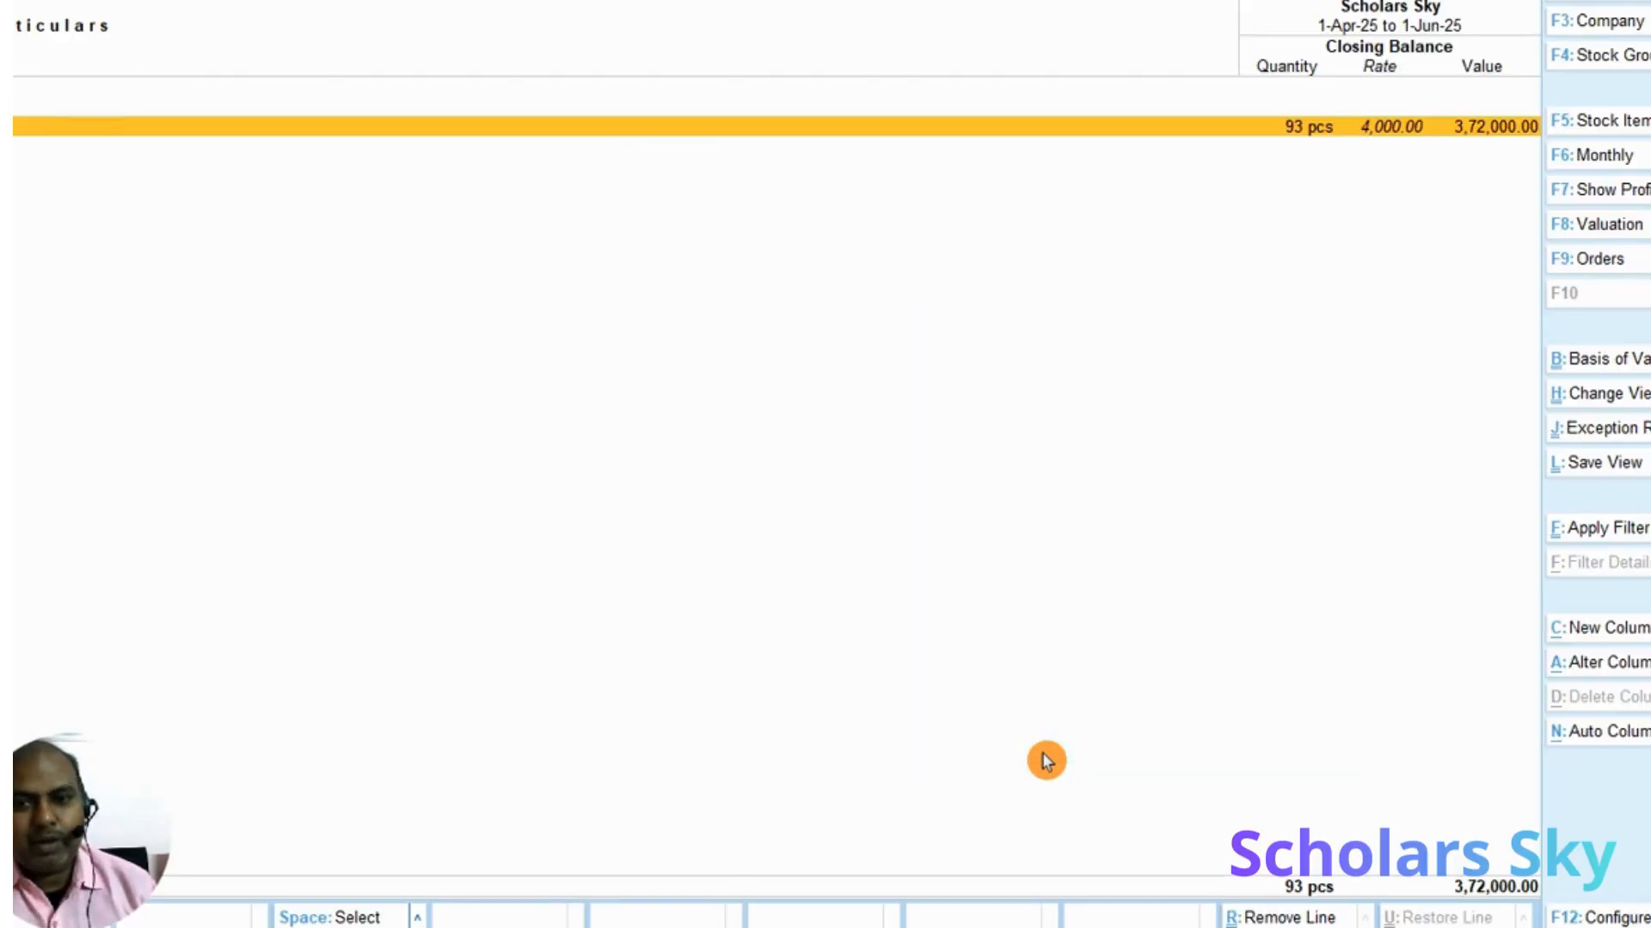
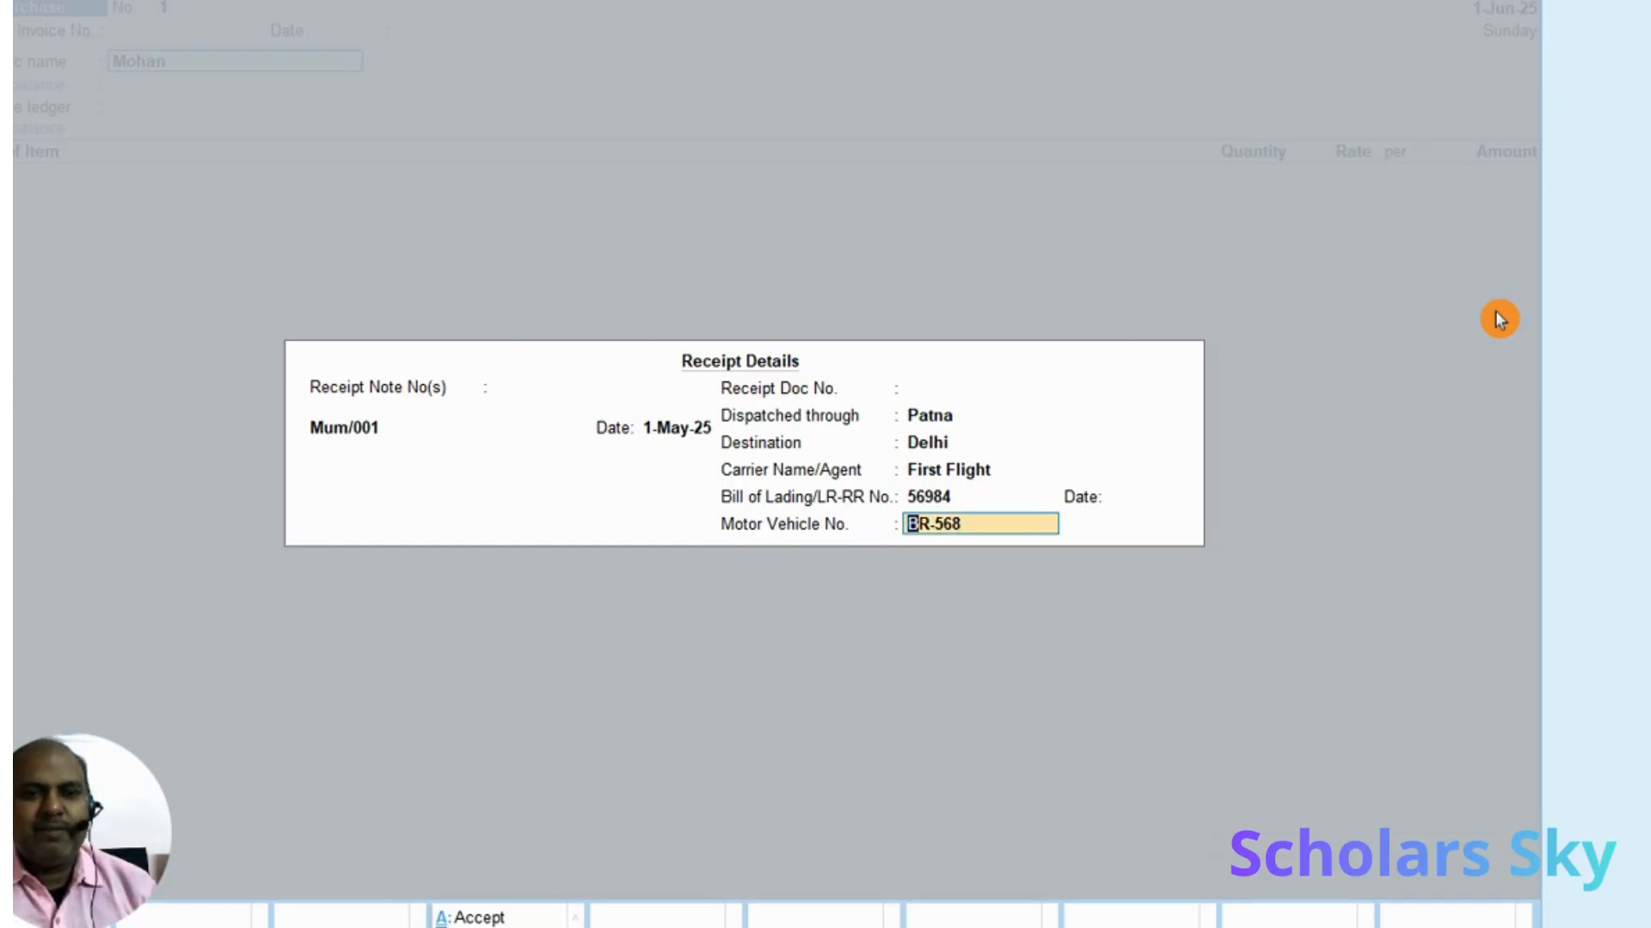
Accept the receipt details and the supplier's party details in the purchase voucher
{"action": "key", "text": "Return"}
{"action": "key", "text": "Return"}
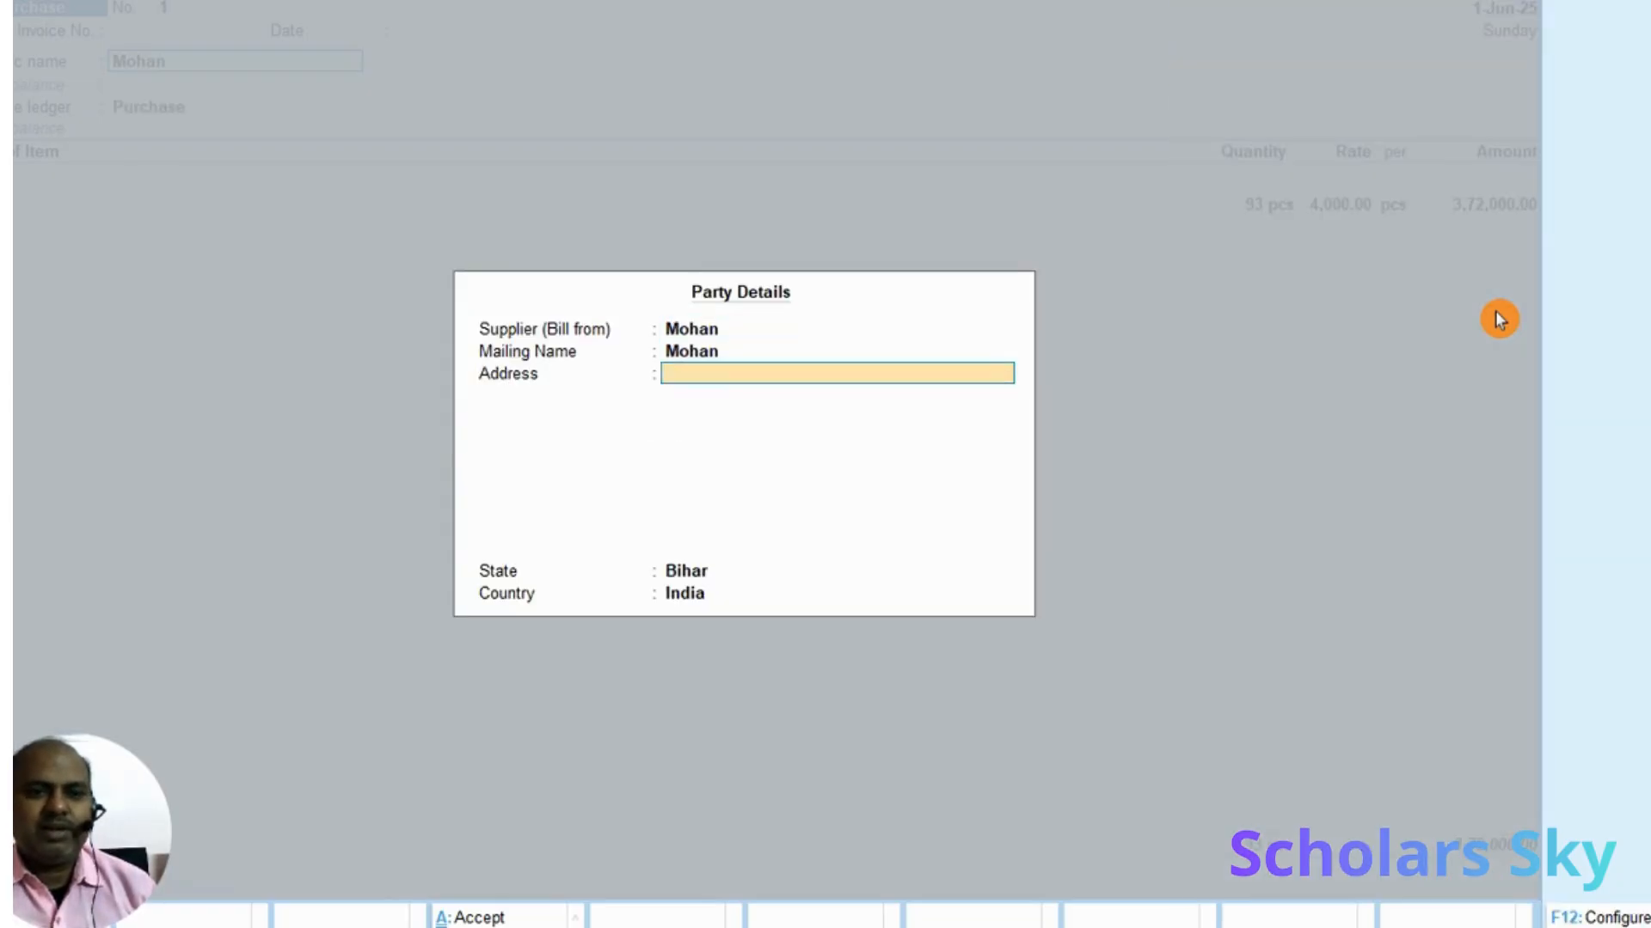
{"action": "key", "text": "Return"}
{"action": "key", "text": "Return"}
{"action": "key", "text": "Return"}
{"action": "key", "text": "Return"}
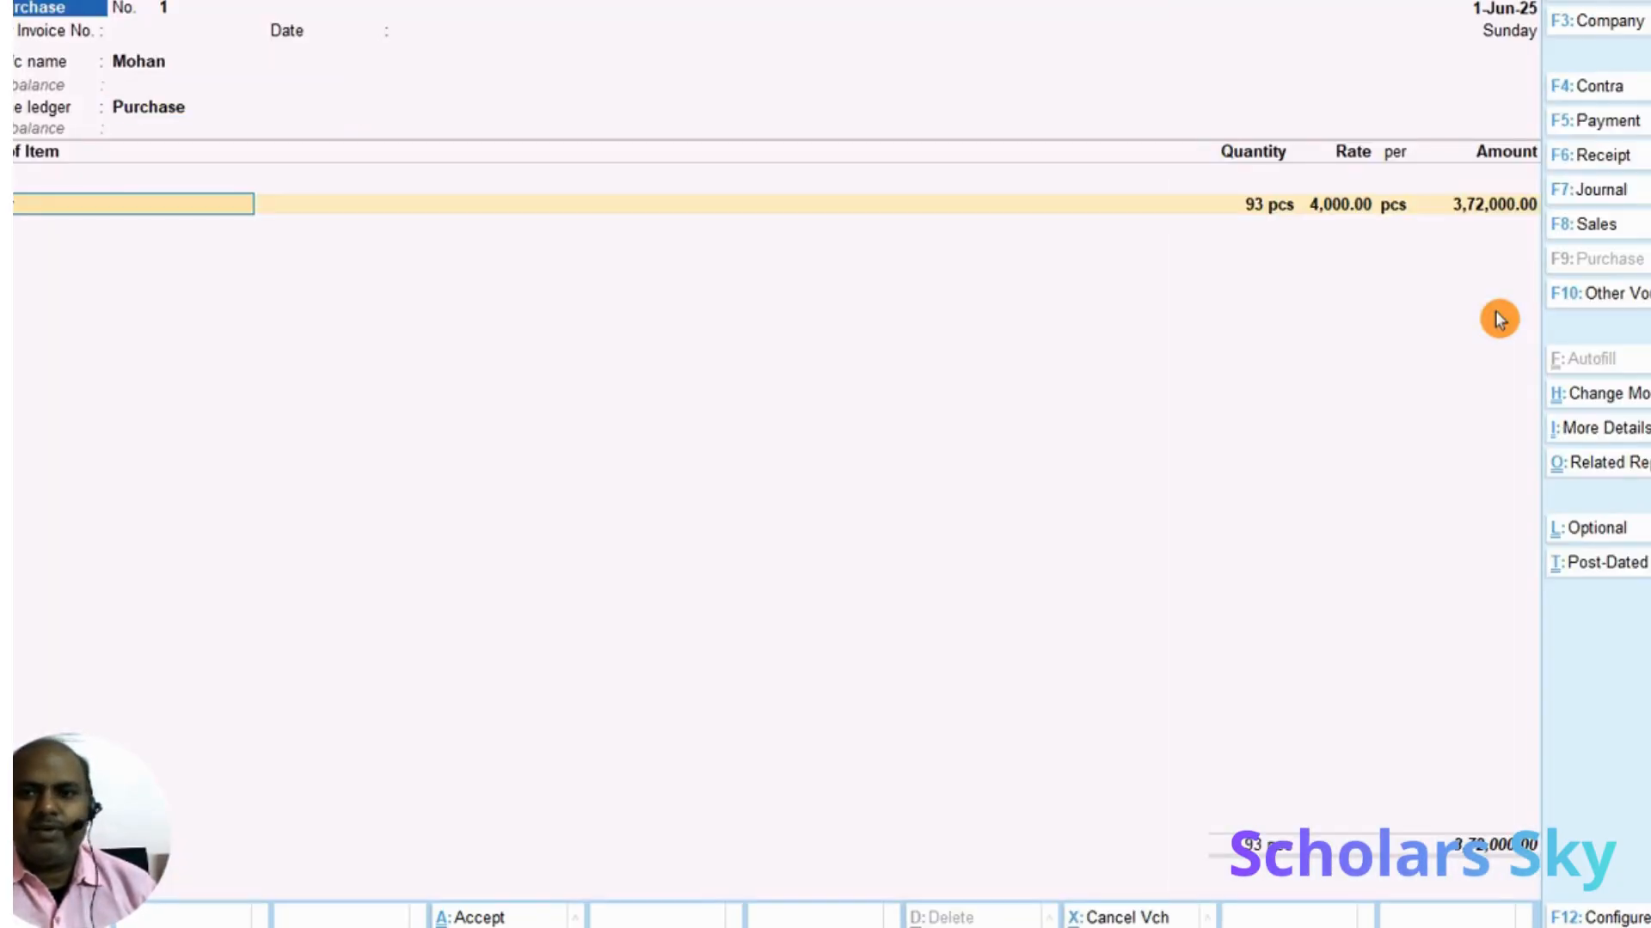
Set the purchase voucher's date to 1-Jul-25
{"action": "key", "text": "F2"}
{"action": "type", "text": "1-7"}
{"action": "key", "text": "Return"}
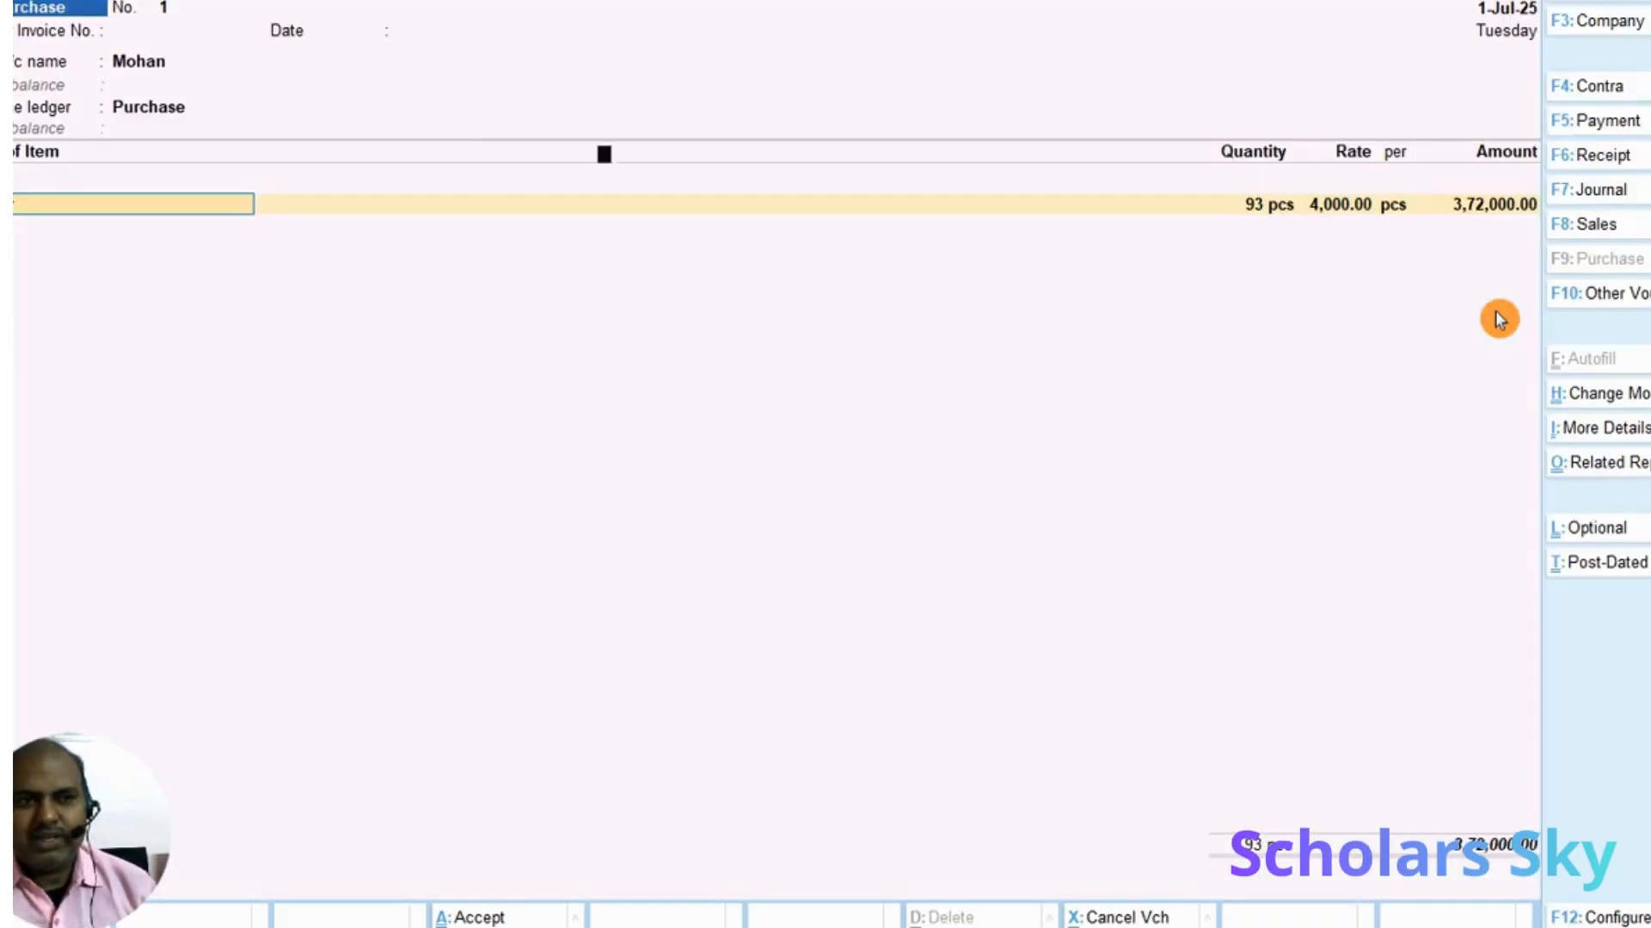
Confirm the Monitor allocation of 93 pcs at 4,000.00 against the receipt note's tracking number and end the item list
{"action": "key", "text": "Return"}
{"action": "key", "text": "Return"}
{"action": "key", "text": "Return"}
{"action": "key", "text": "Return"}
{"action": "key", "text": "Return"}
{"action": "key", "text": "Return"}
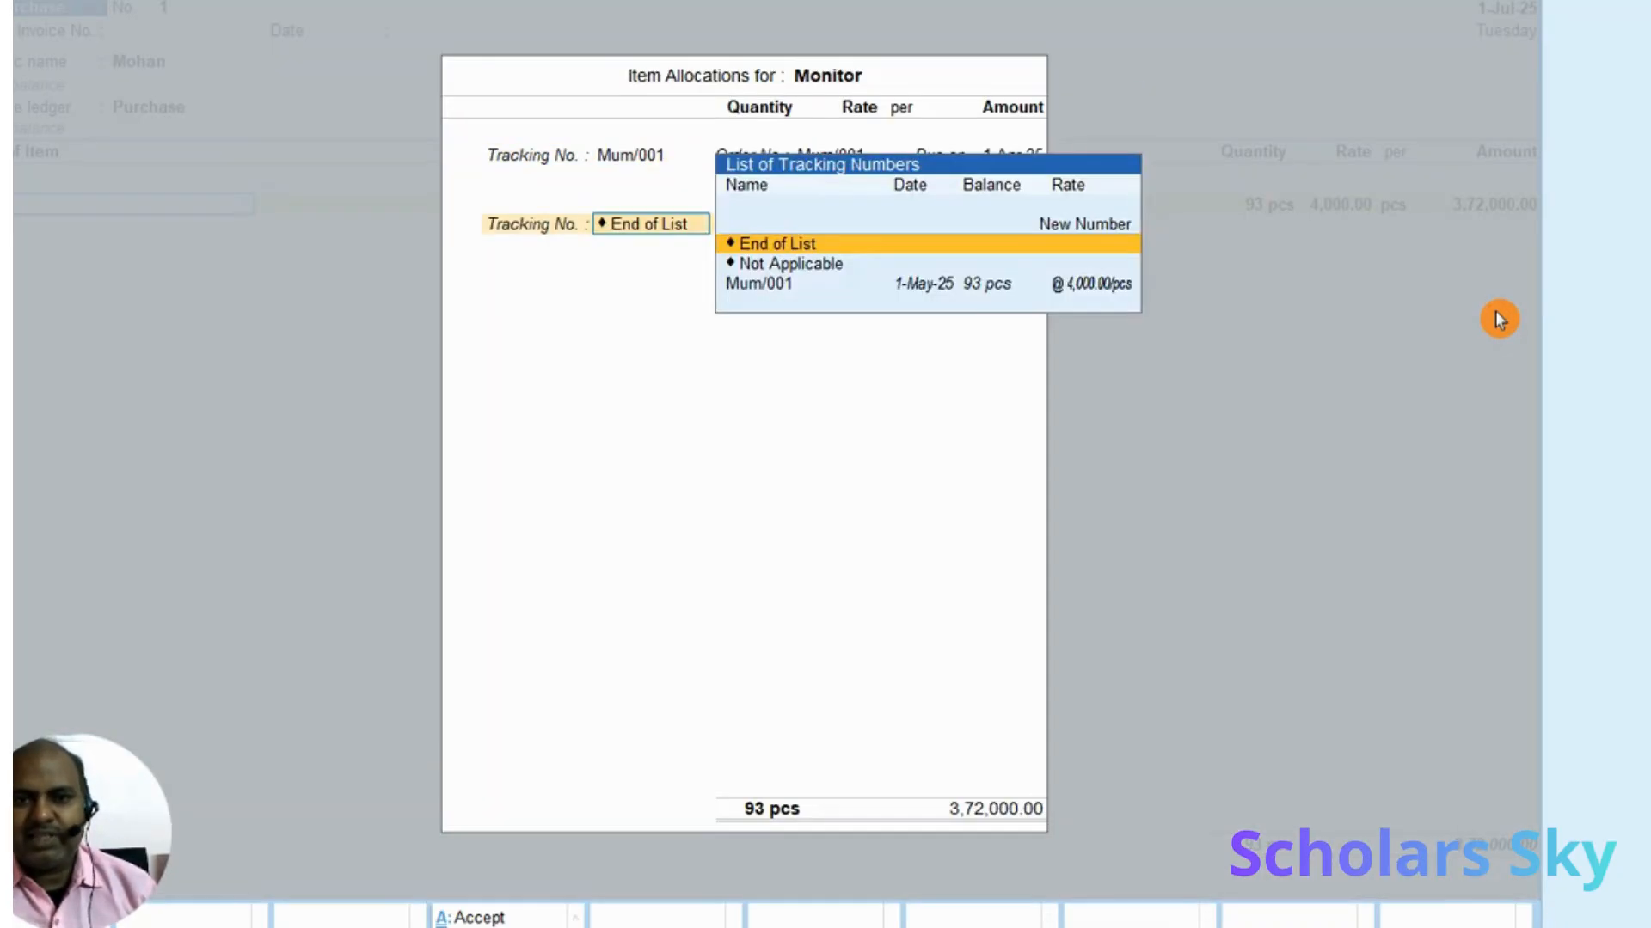
{"action": "key", "text": "Return"}
{"action": "key", "text": "Return"}
{"action": "key", "text": "Return"}
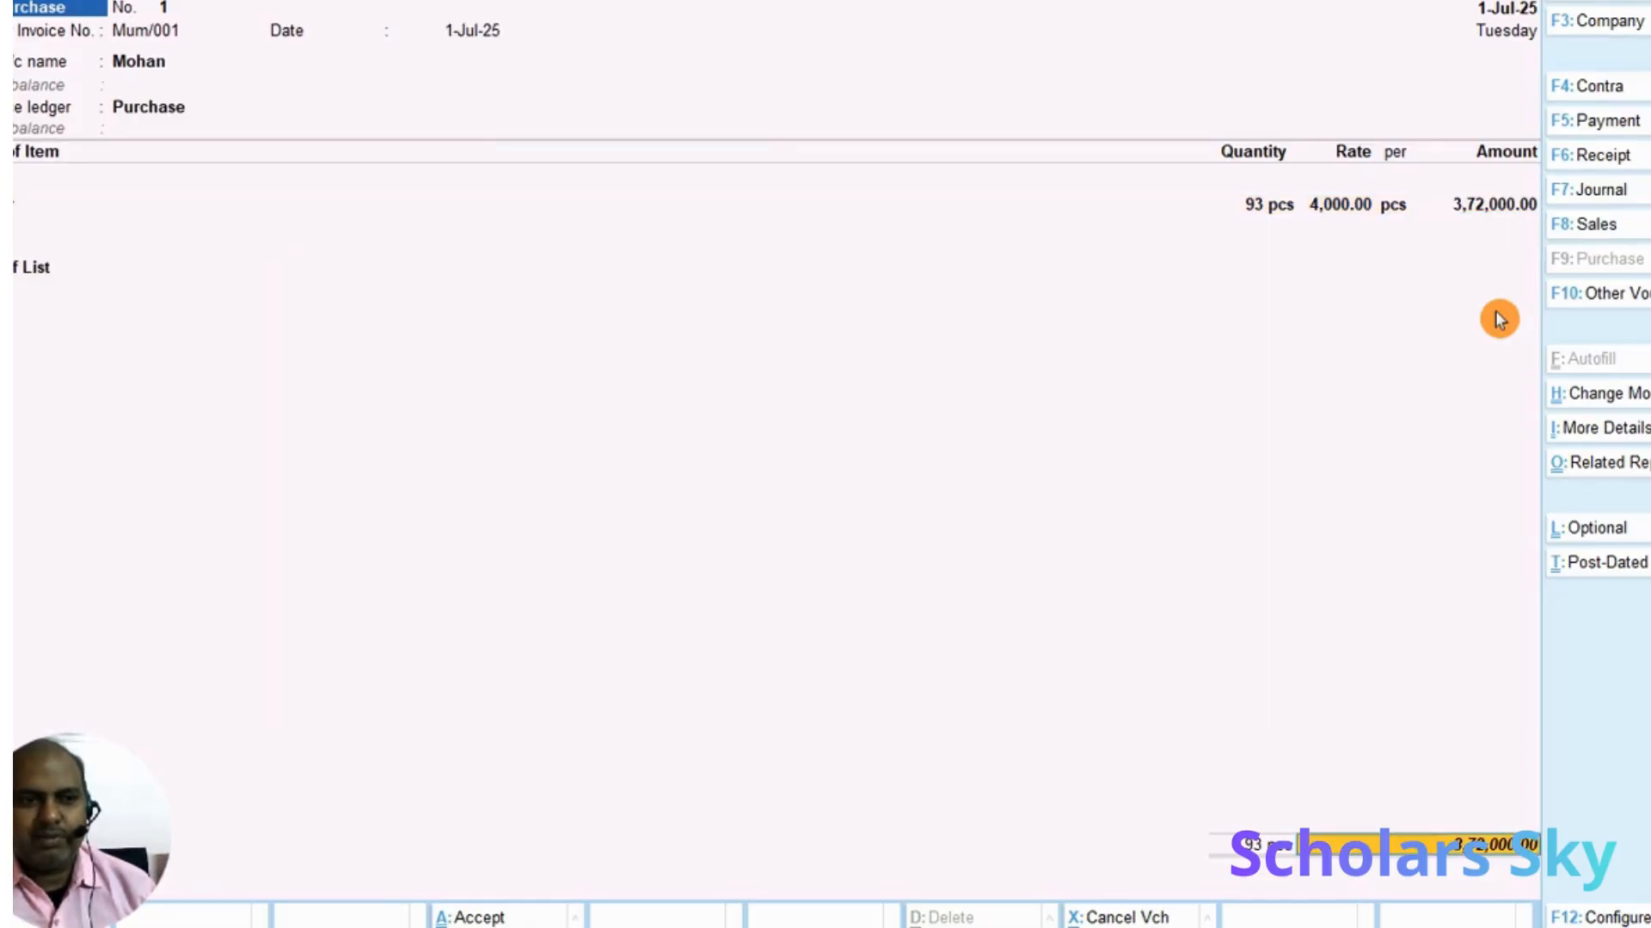
Save the purchase voucher without a narration and return to the Gateway of Tally
{"action": "key", "text": "Return"}
{"action": "key", "text": "Return"}
{"action": "key", "text": "Return"}
{"action": "key", "text": "Return"}
{"action": "key", "text": "Return"}
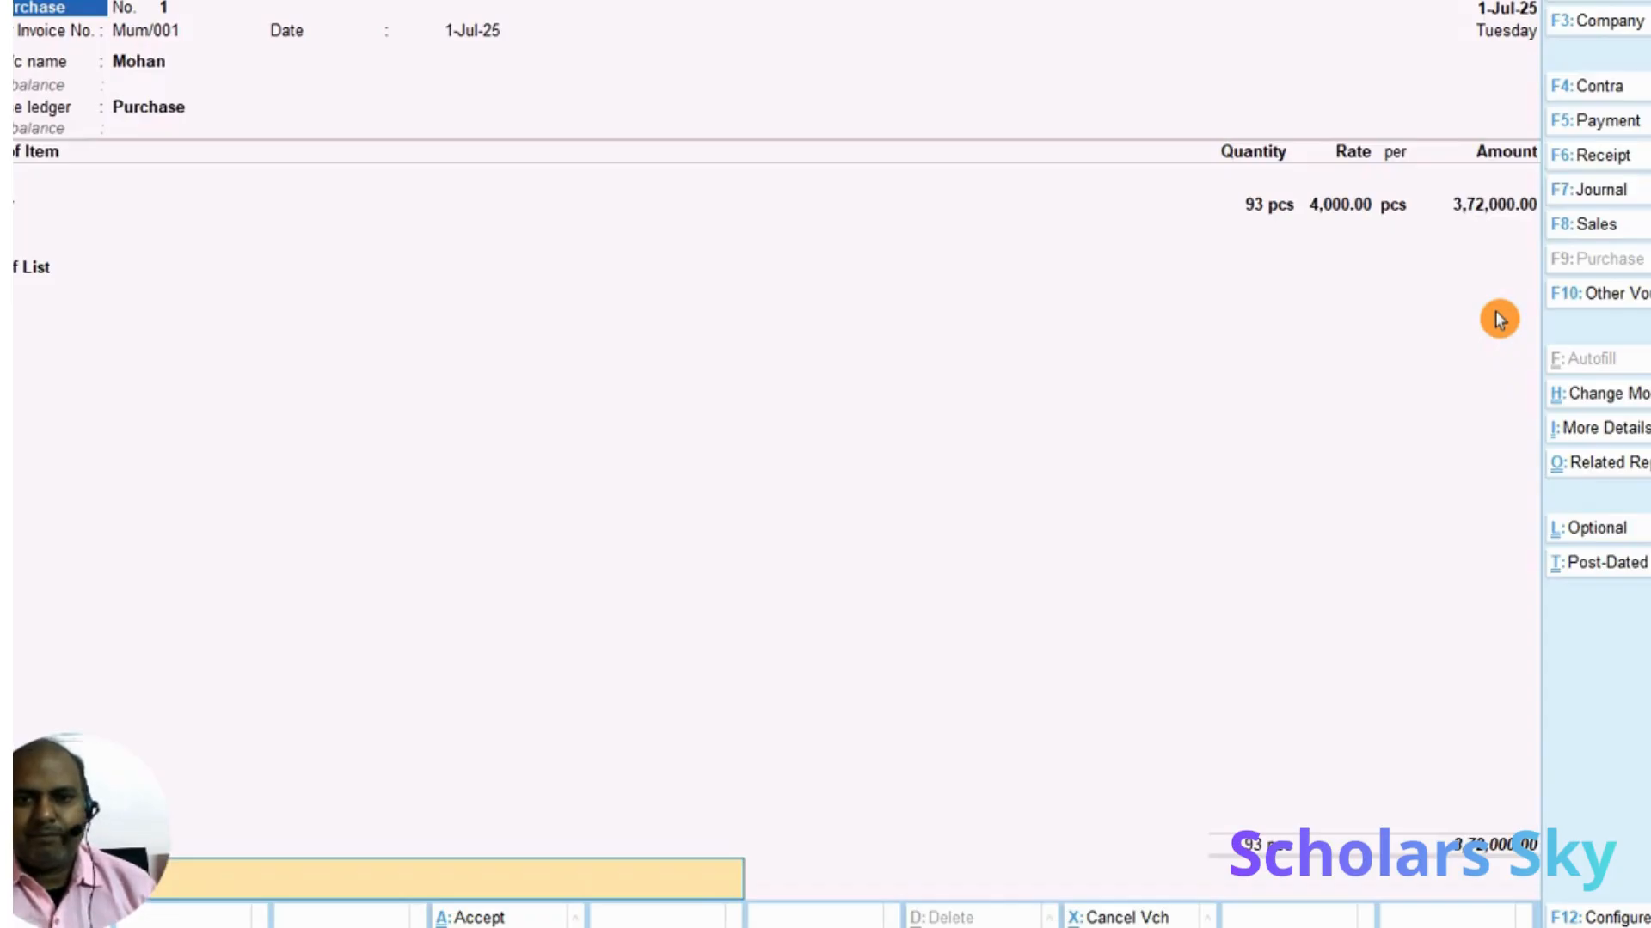
{"action": "key", "text": "Return"}
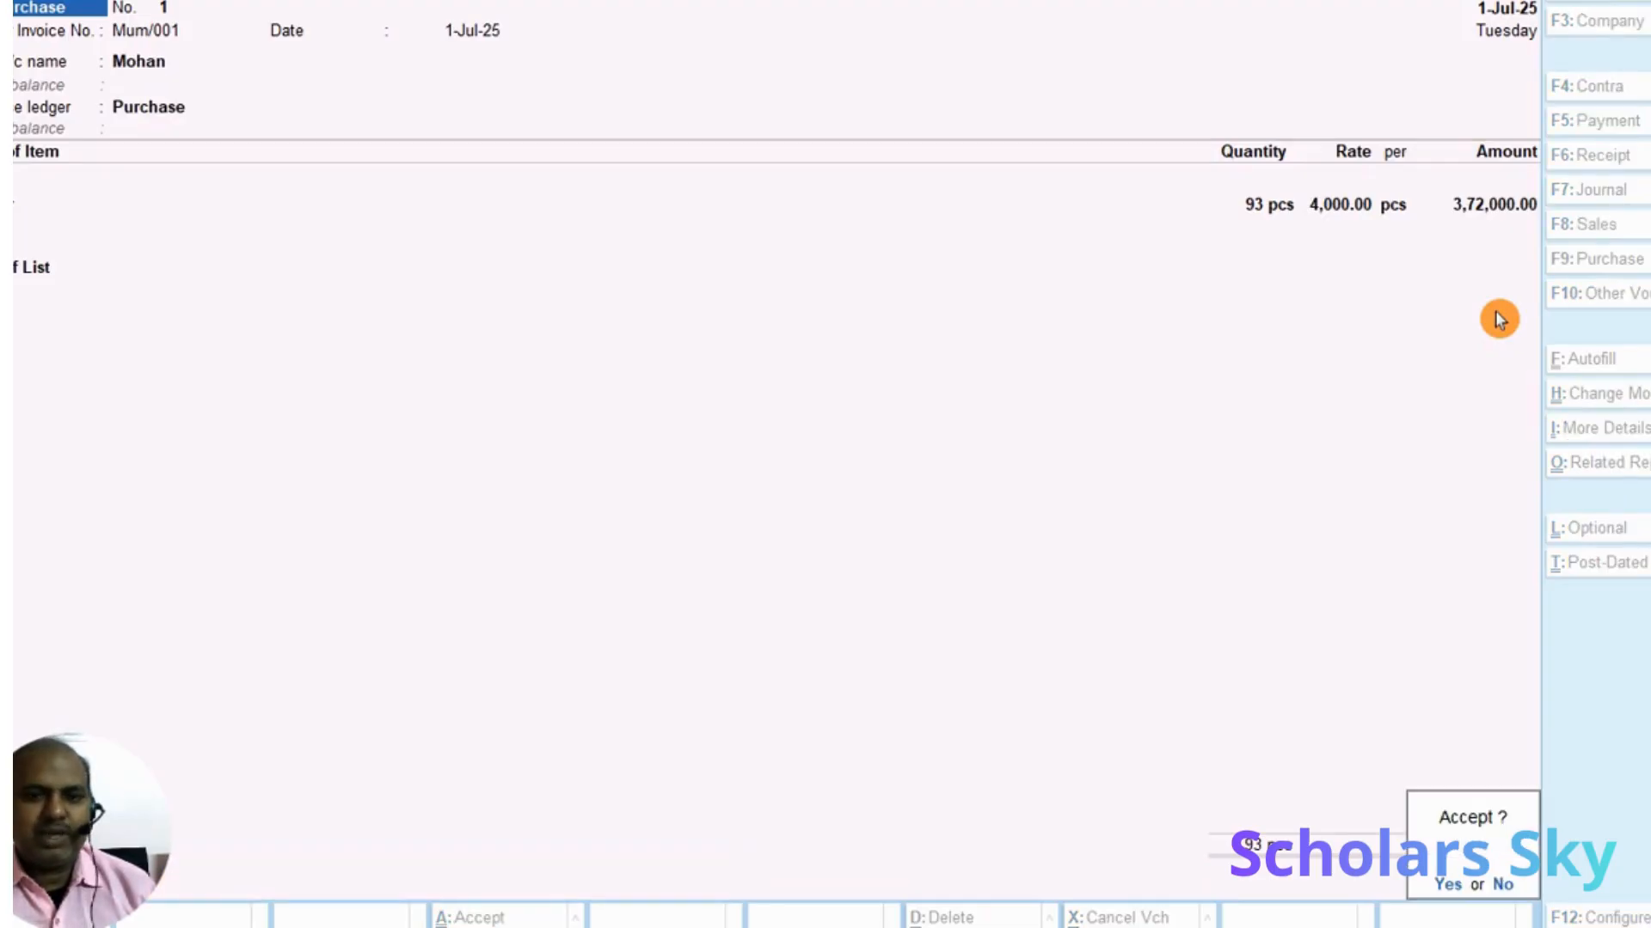
{"action": "key", "text": "Return"}
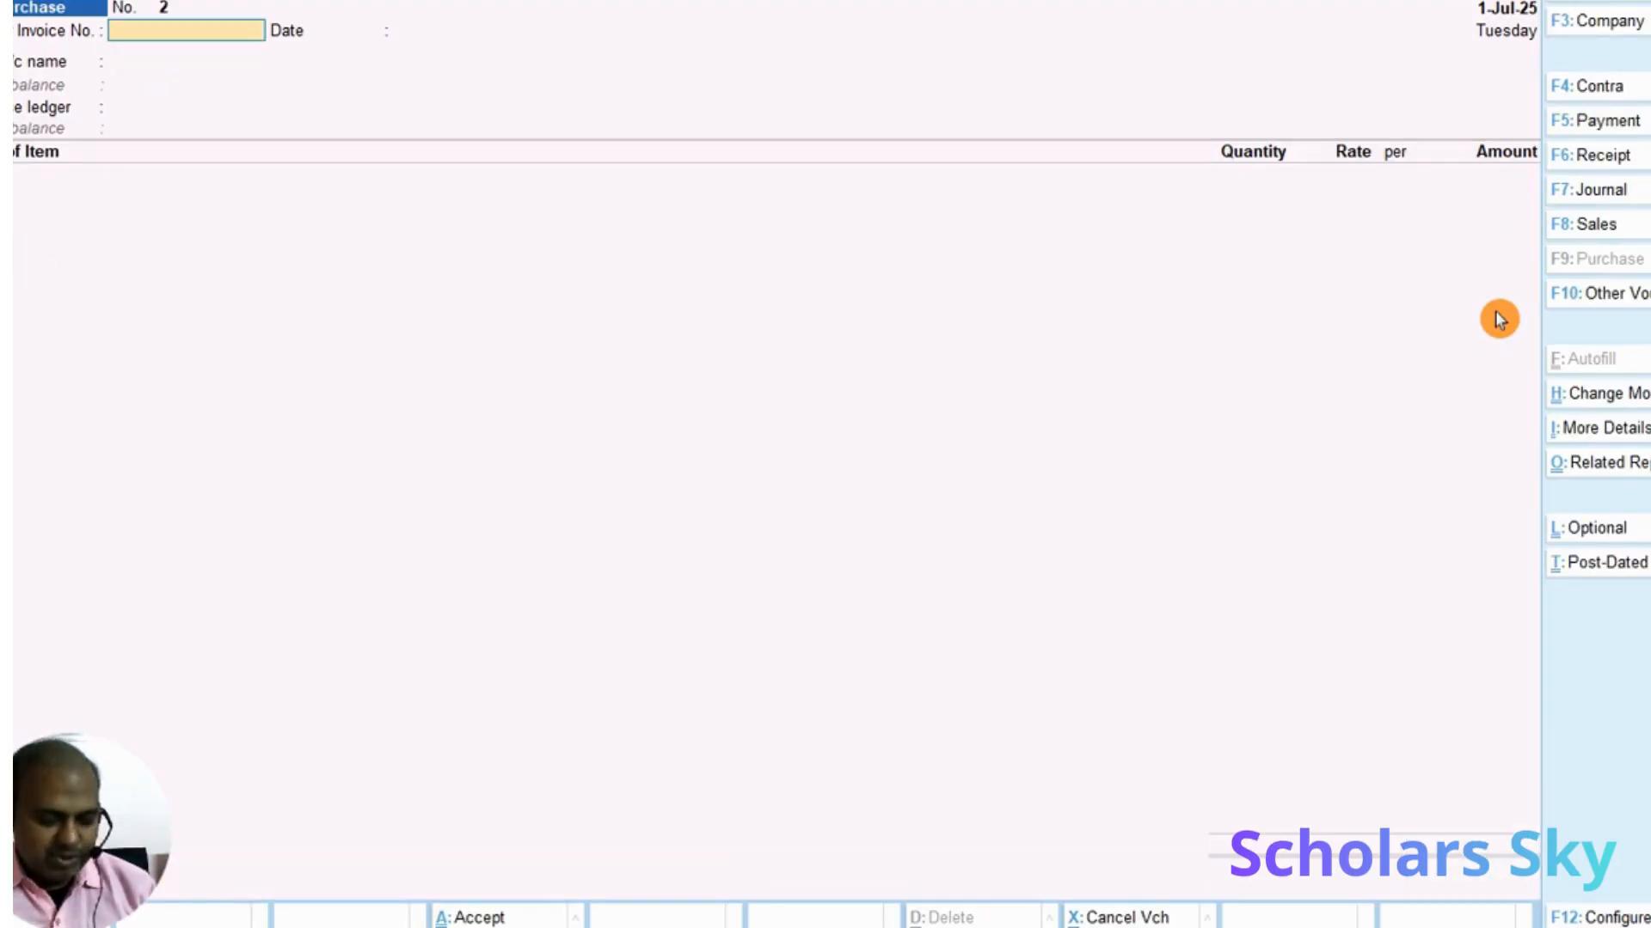
{"action": "key", "text": "Escape"}
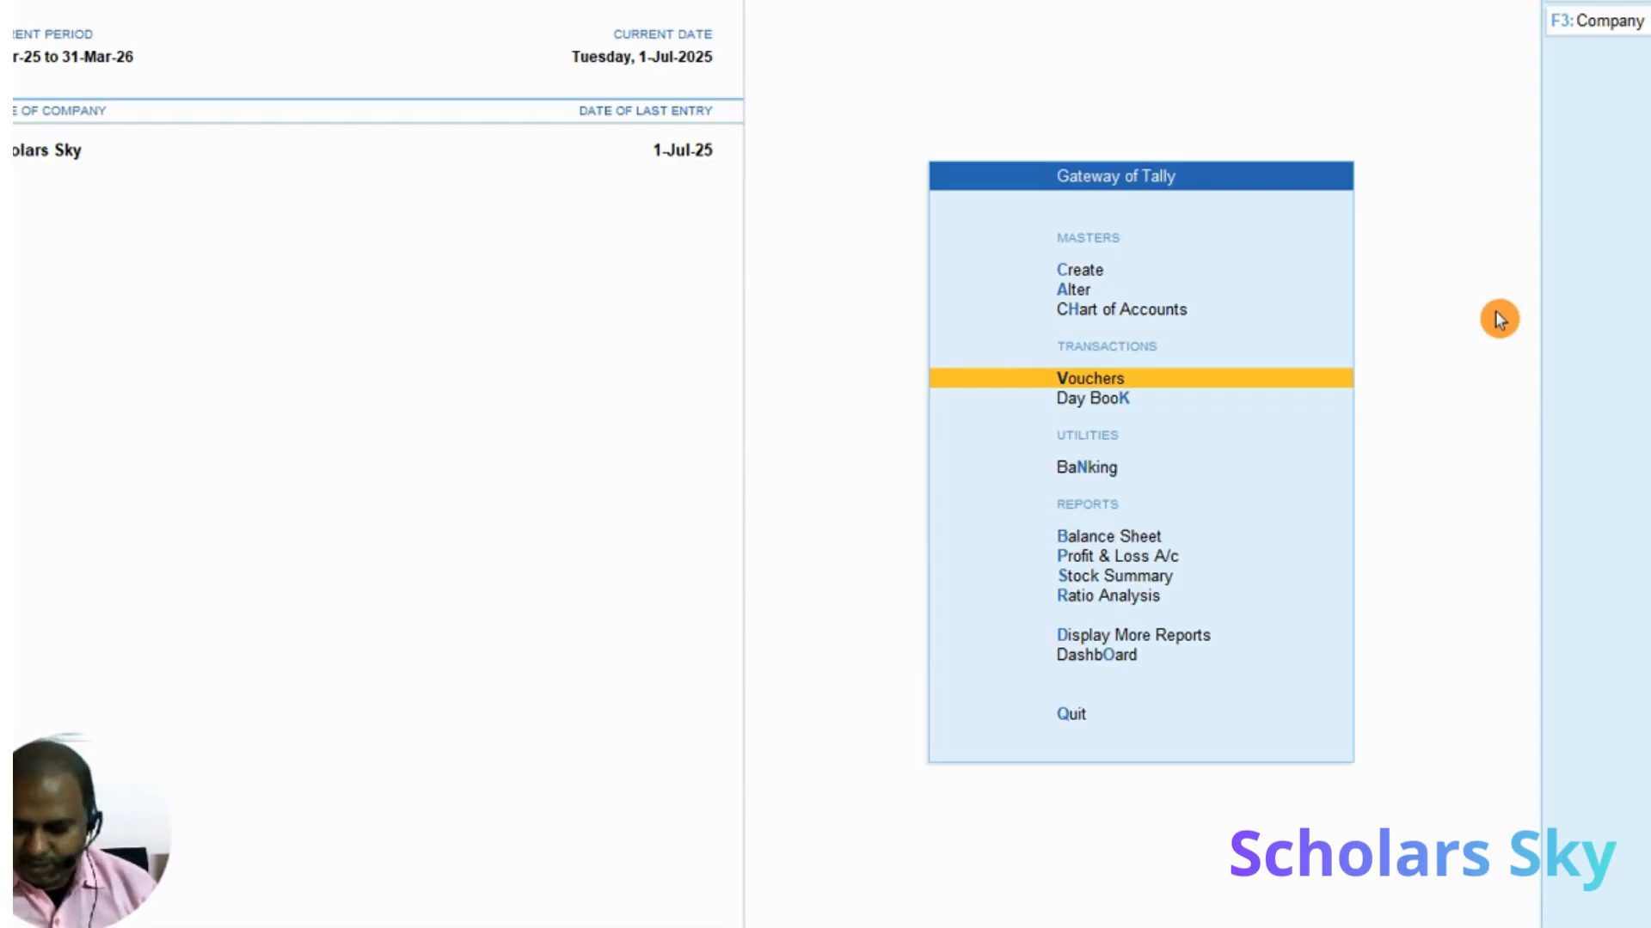
Check the Monitor's closing quantity in the Stock Summary after the purchase and close the report
{"action": "key", "text": "Down"}
{"action": "key", "text": "Down"}
{"action": "key", "text": "Down"}
{"action": "key", "text": "Down"}
{"action": "key", "text": "Down"}
{"action": "key", "text": "Return"}
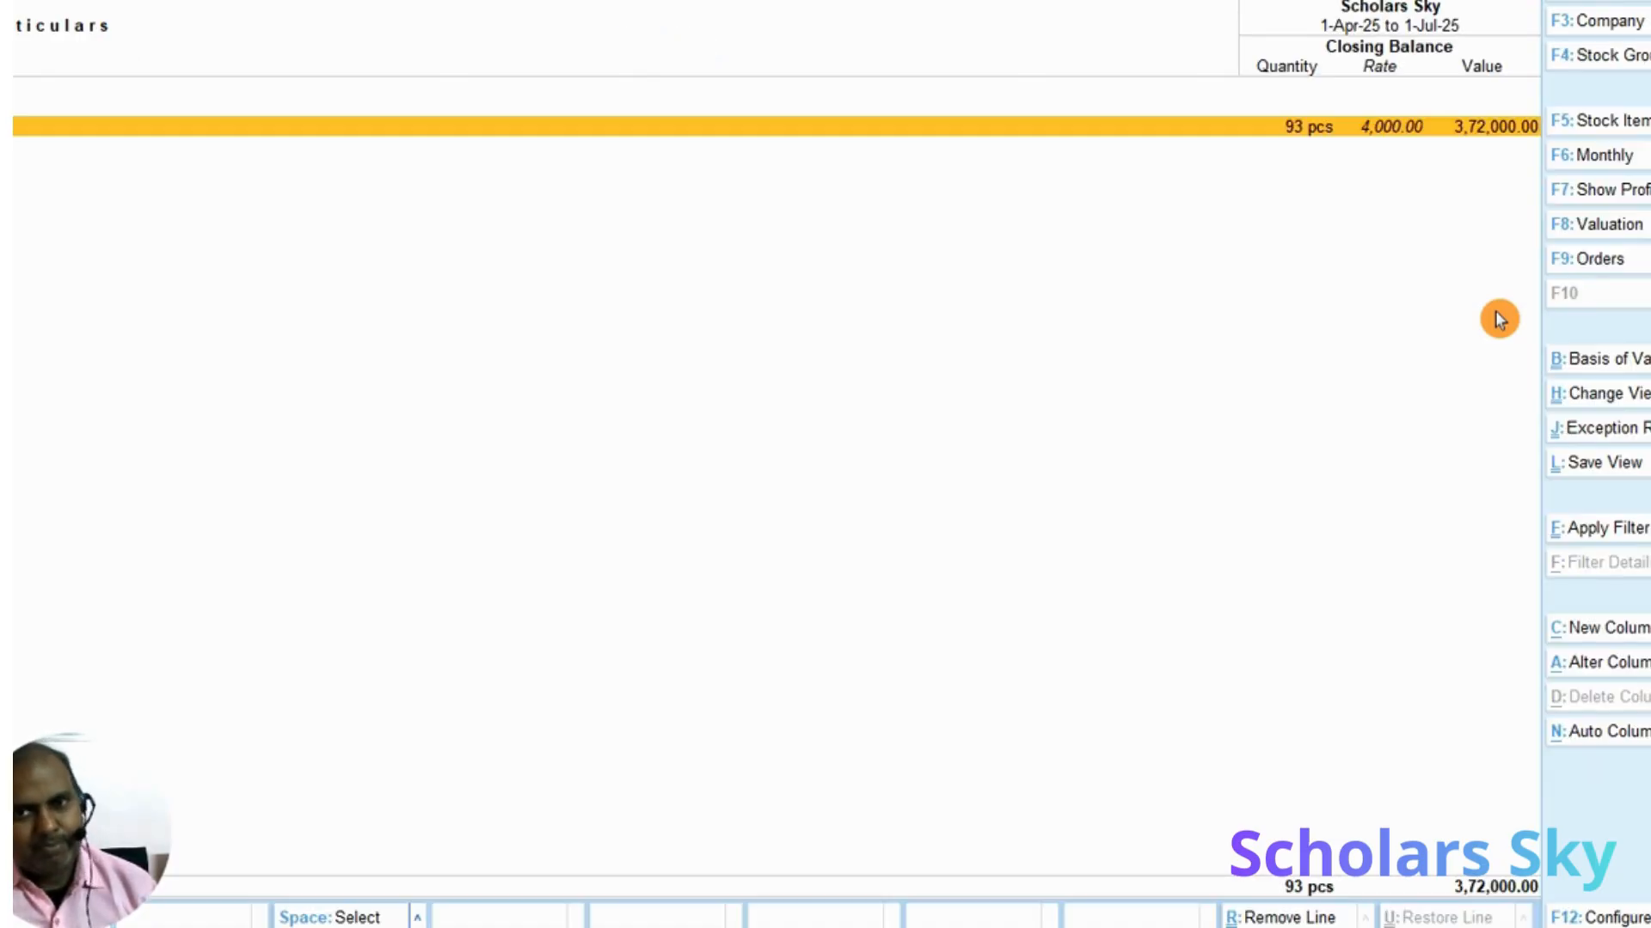
{"action": "key", "text": "Escape"}
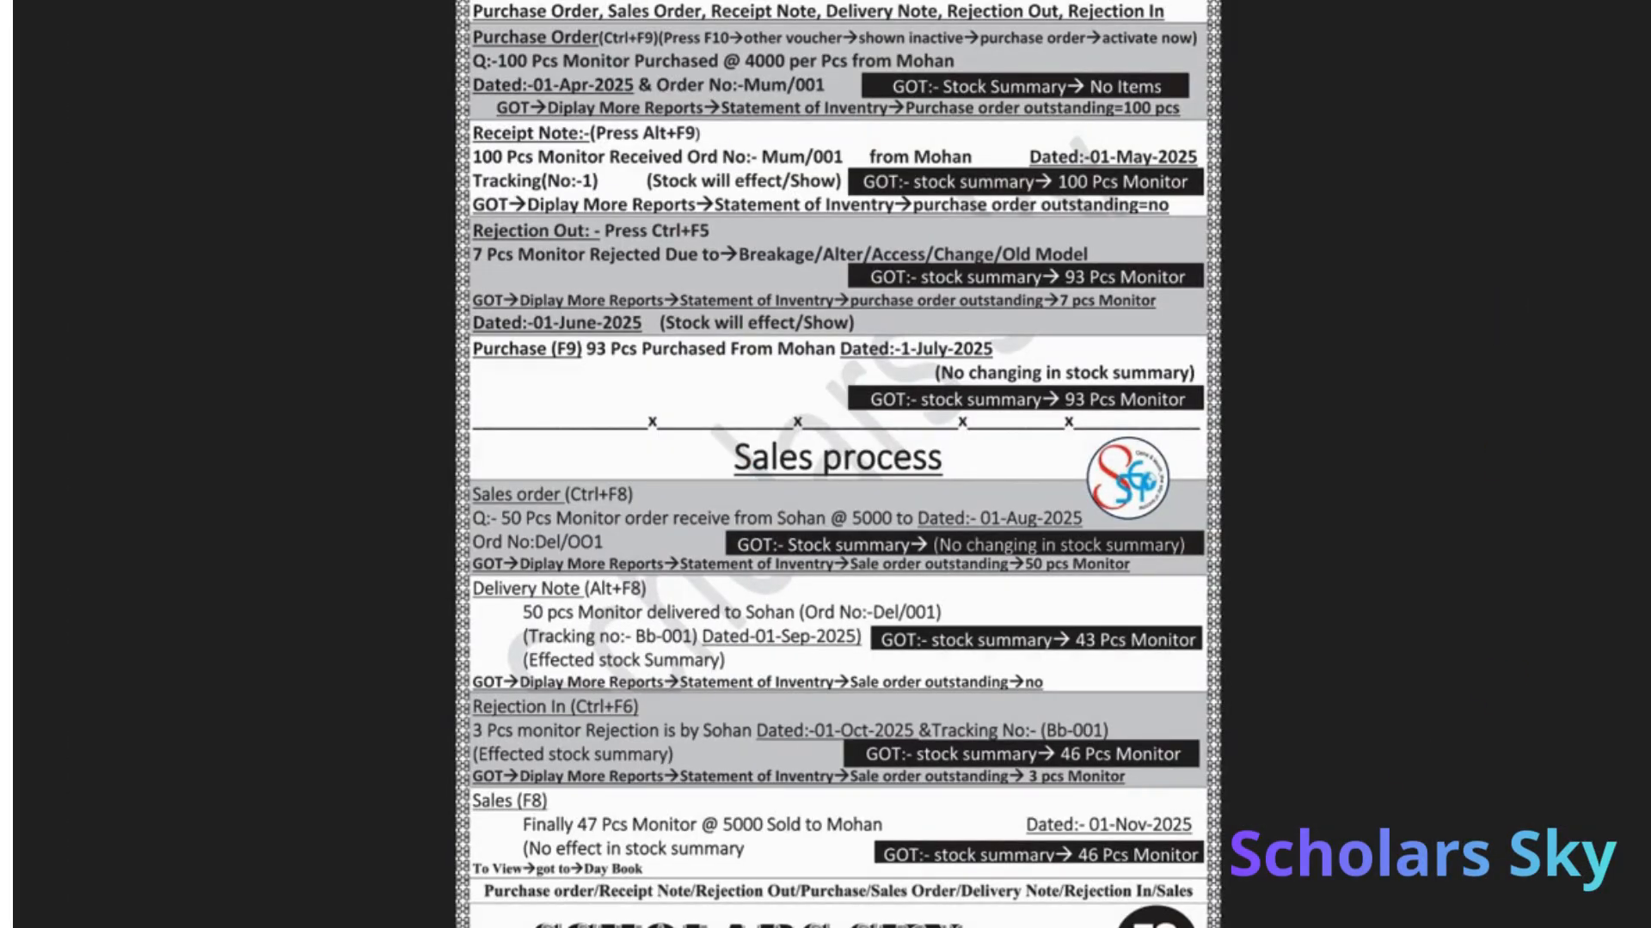
Review the sales order instructions in the process notes, switch back to TallyPrime and open voucher entry
{"action": "scroll", "coordinate": [884, 578], "scroll_direction": "up", "scroll_amount": 3}
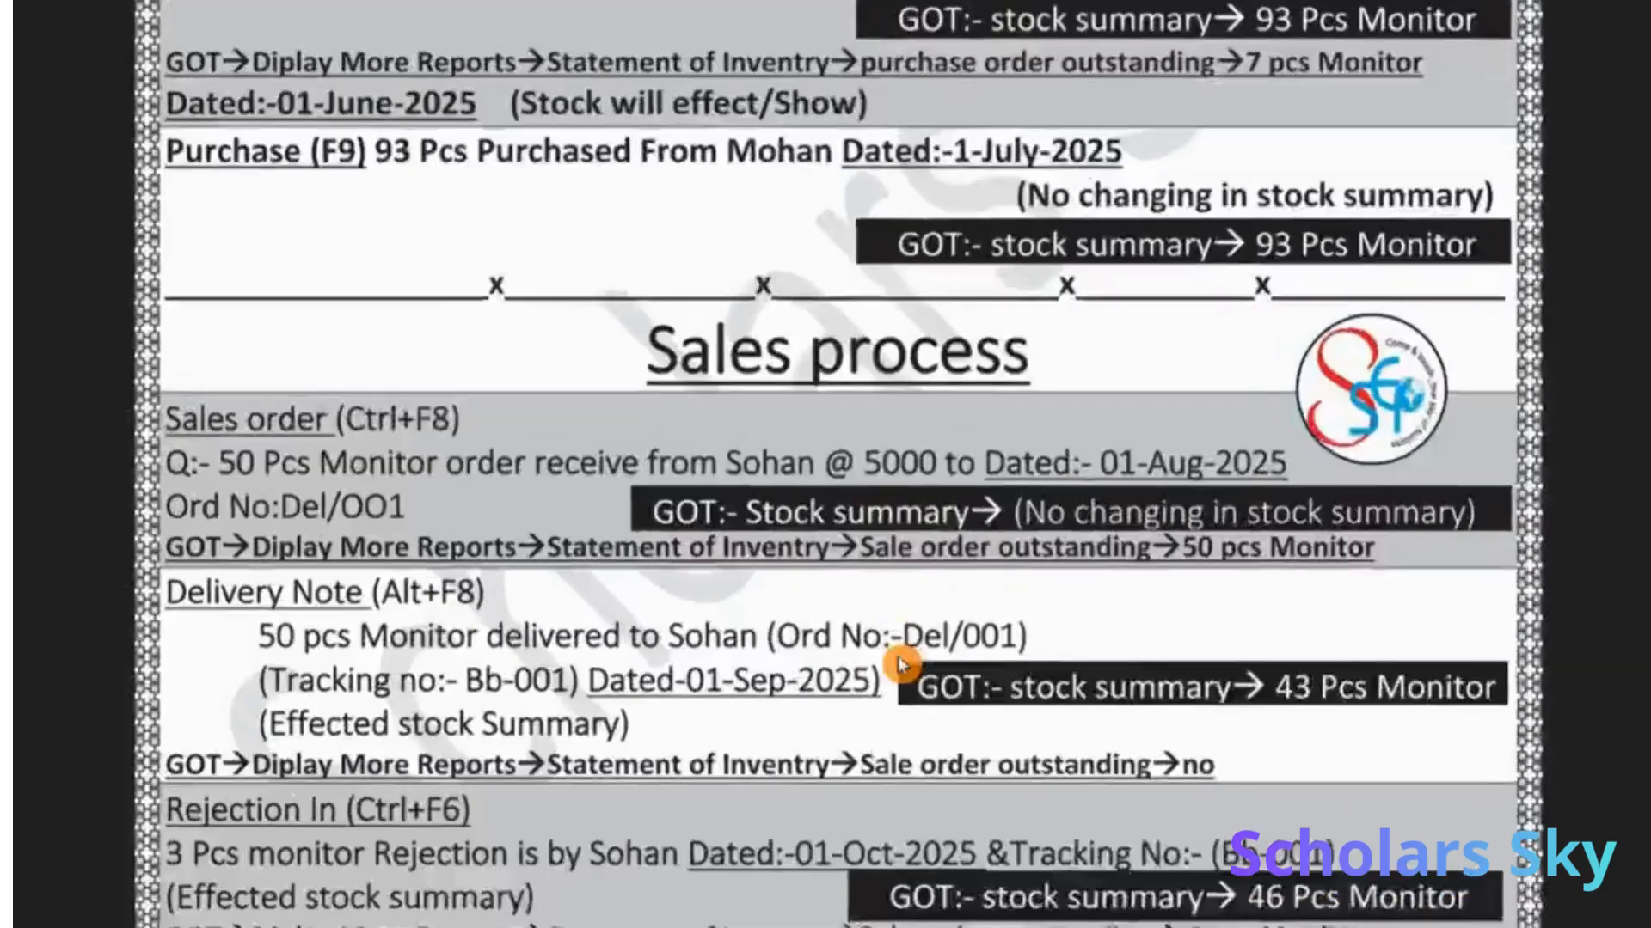
{"action": "left_click_drag", "start_coordinate": [857, 747], "coordinate": [877, 486]}
{"action": "left_click_drag", "start_coordinate": [926, 655], "coordinate": [926, 577]}
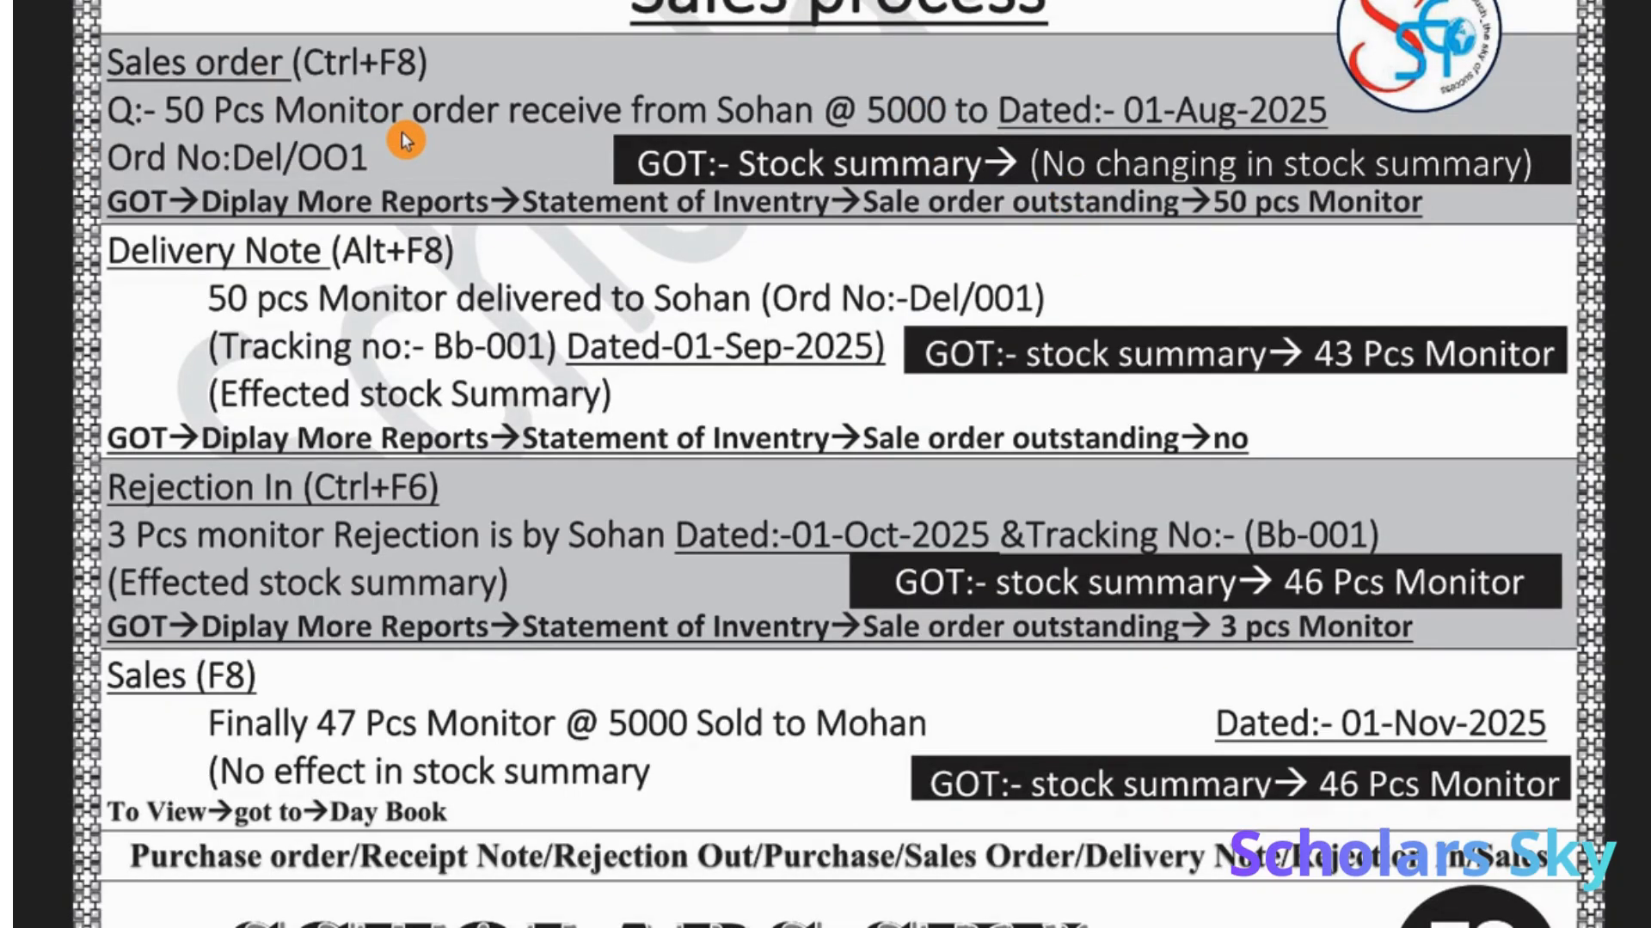
{"action": "key", "text": "alt+Tab"}
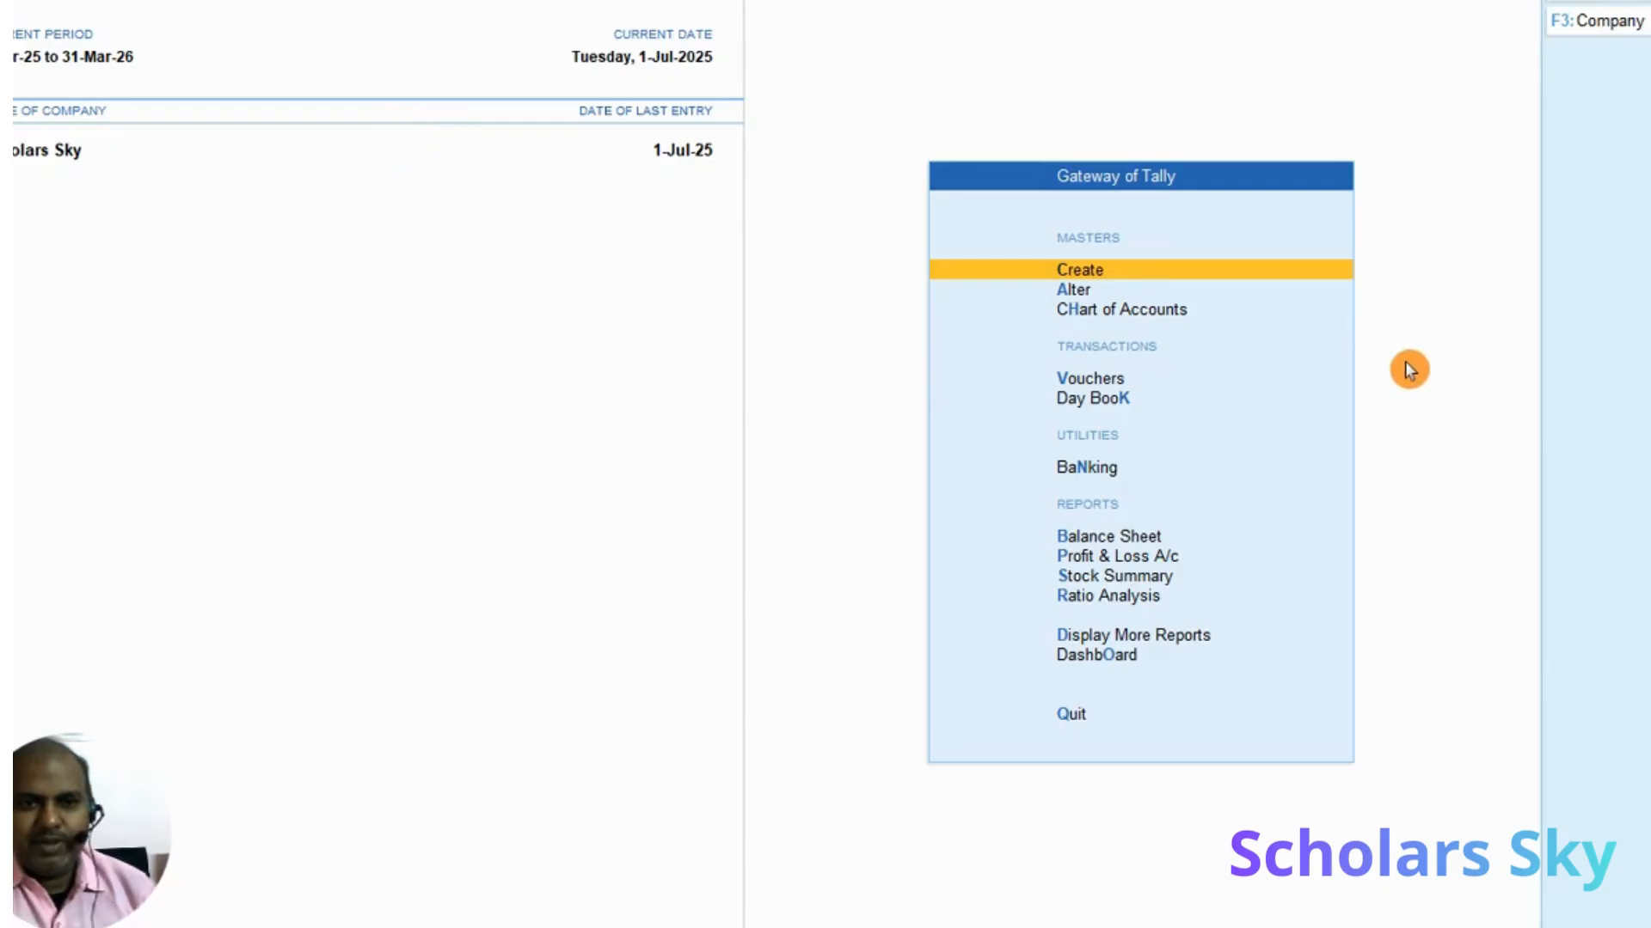
{"action": "key", "text": "Down"}
{"action": "key", "text": "Down"}
{"action": "key", "text": "Down"}
{"action": "key", "text": "Return"}
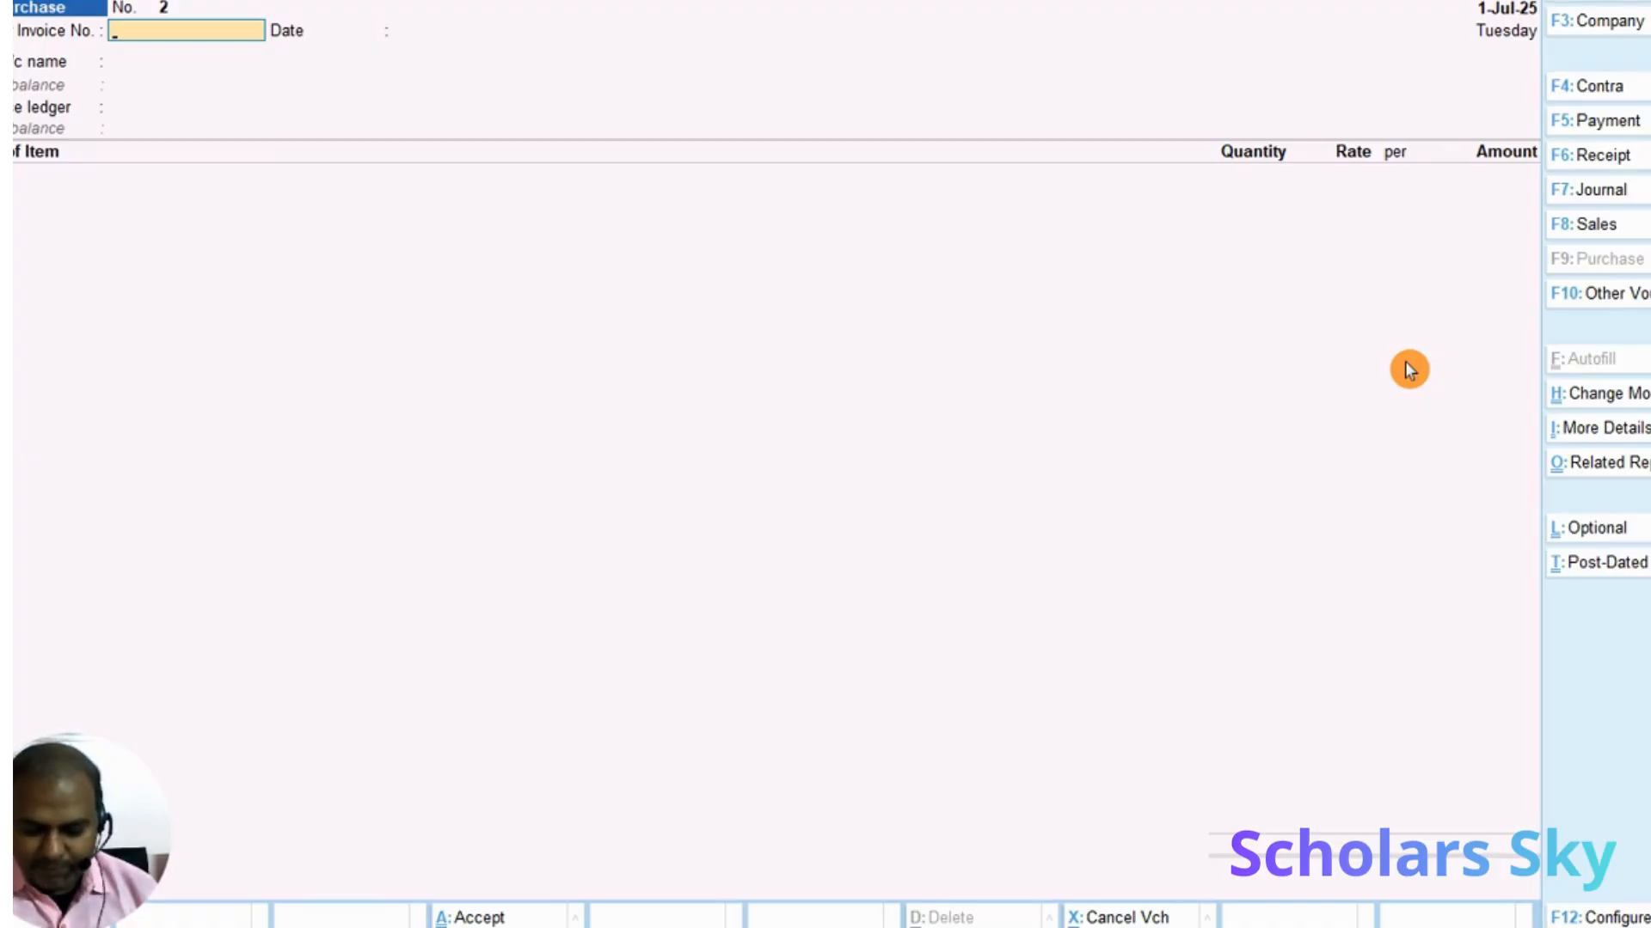
Change the voucher type from Purchase to Sales Order
{"action": "key", "text": "F10"}
{"action": "key", "text": "Down"}
{"action": "key", "text": "Down"}
{"action": "key", "text": "Down"}
{"action": "key", "text": "Down"}
{"action": "key", "text": "Down"}
{"action": "key", "text": "Down"}
{"action": "key", "text": "Down"}
{"action": "key", "text": "Down"}
{"action": "key", "text": "Down"}
{"action": "key", "text": "Down"}
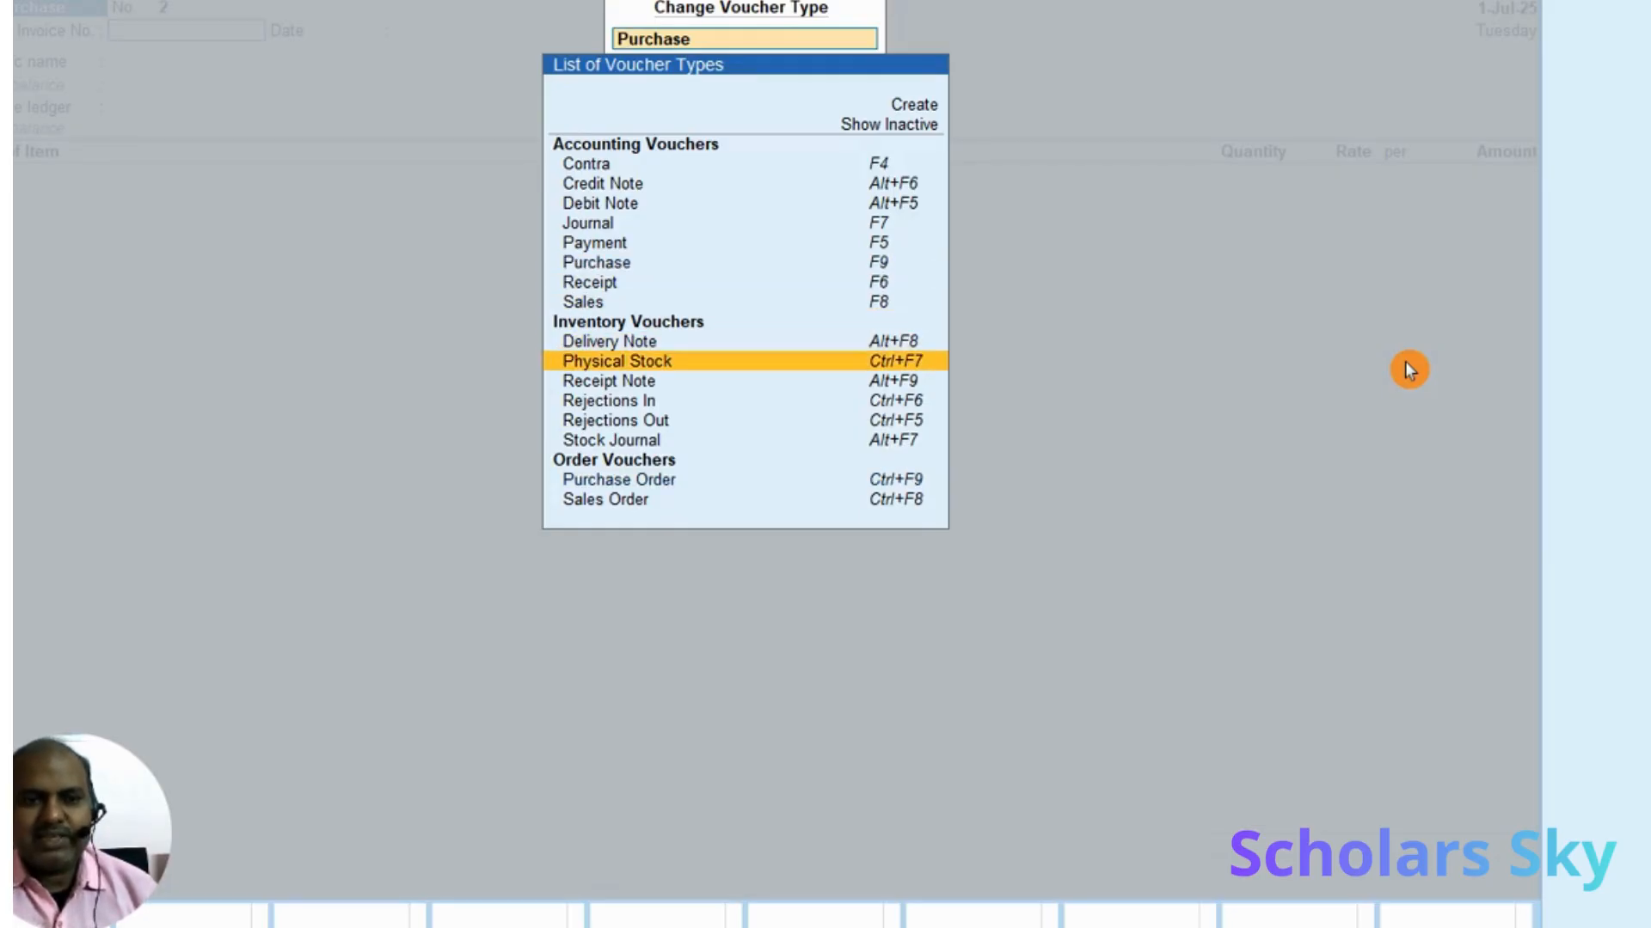
{"action": "key", "text": "Return"}
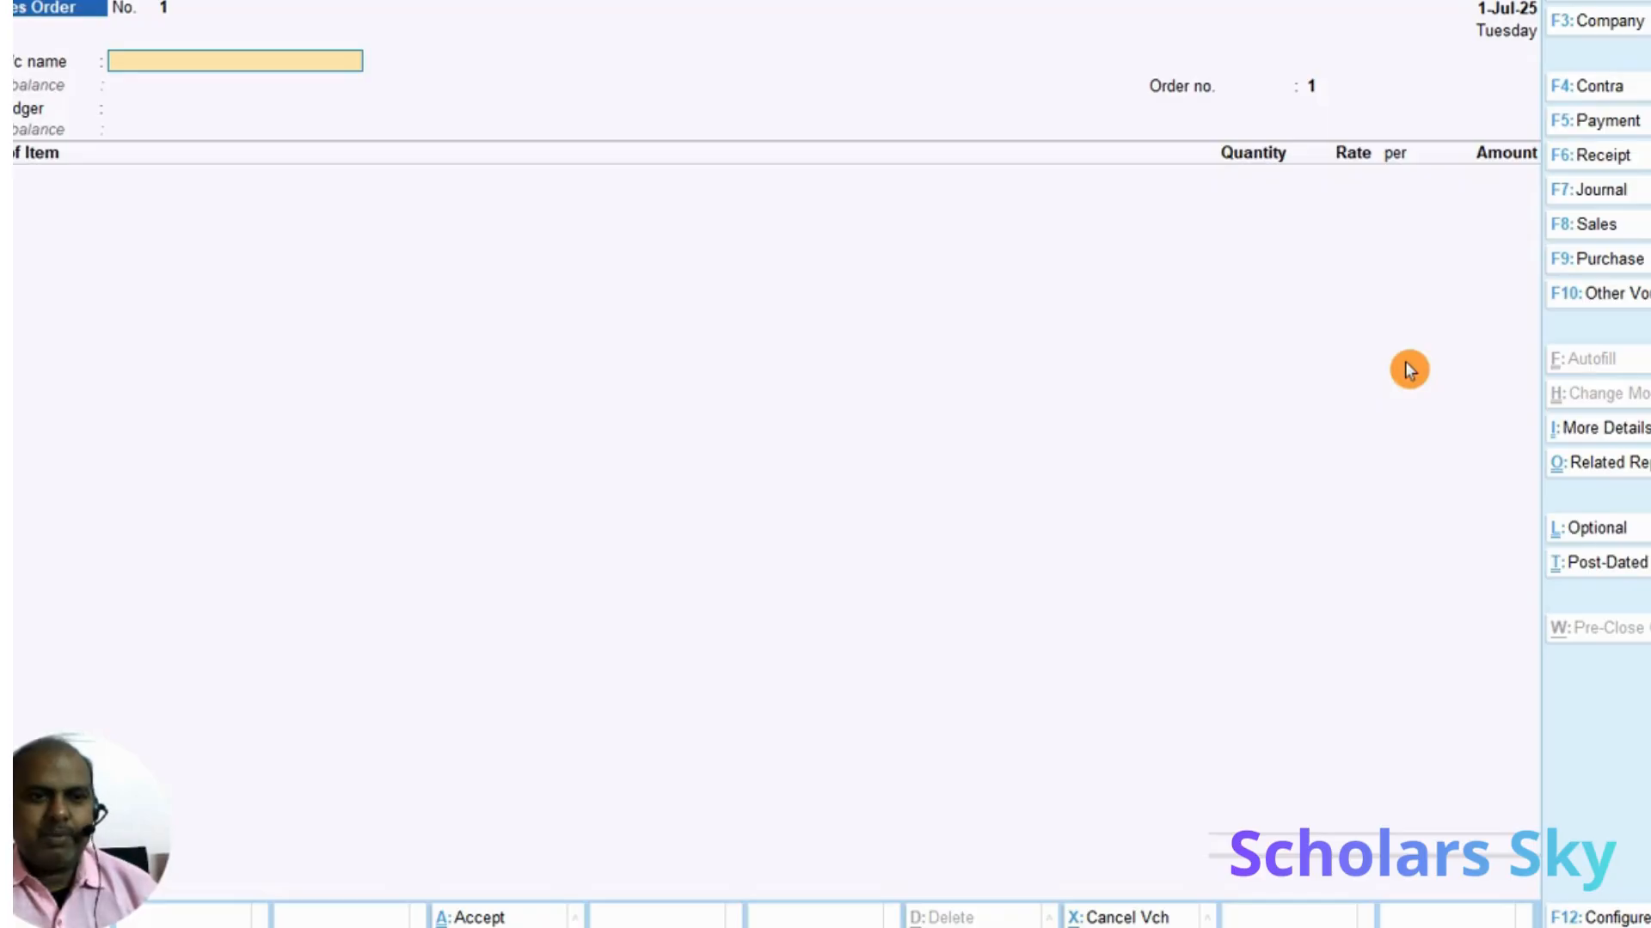
Set the sales order's date to 1-Aug-25 and select the customer as the party account
{"action": "key", "text": "F2"}
{"action": "type", "text": "1-8"}
{"action": "key", "text": "Return"}
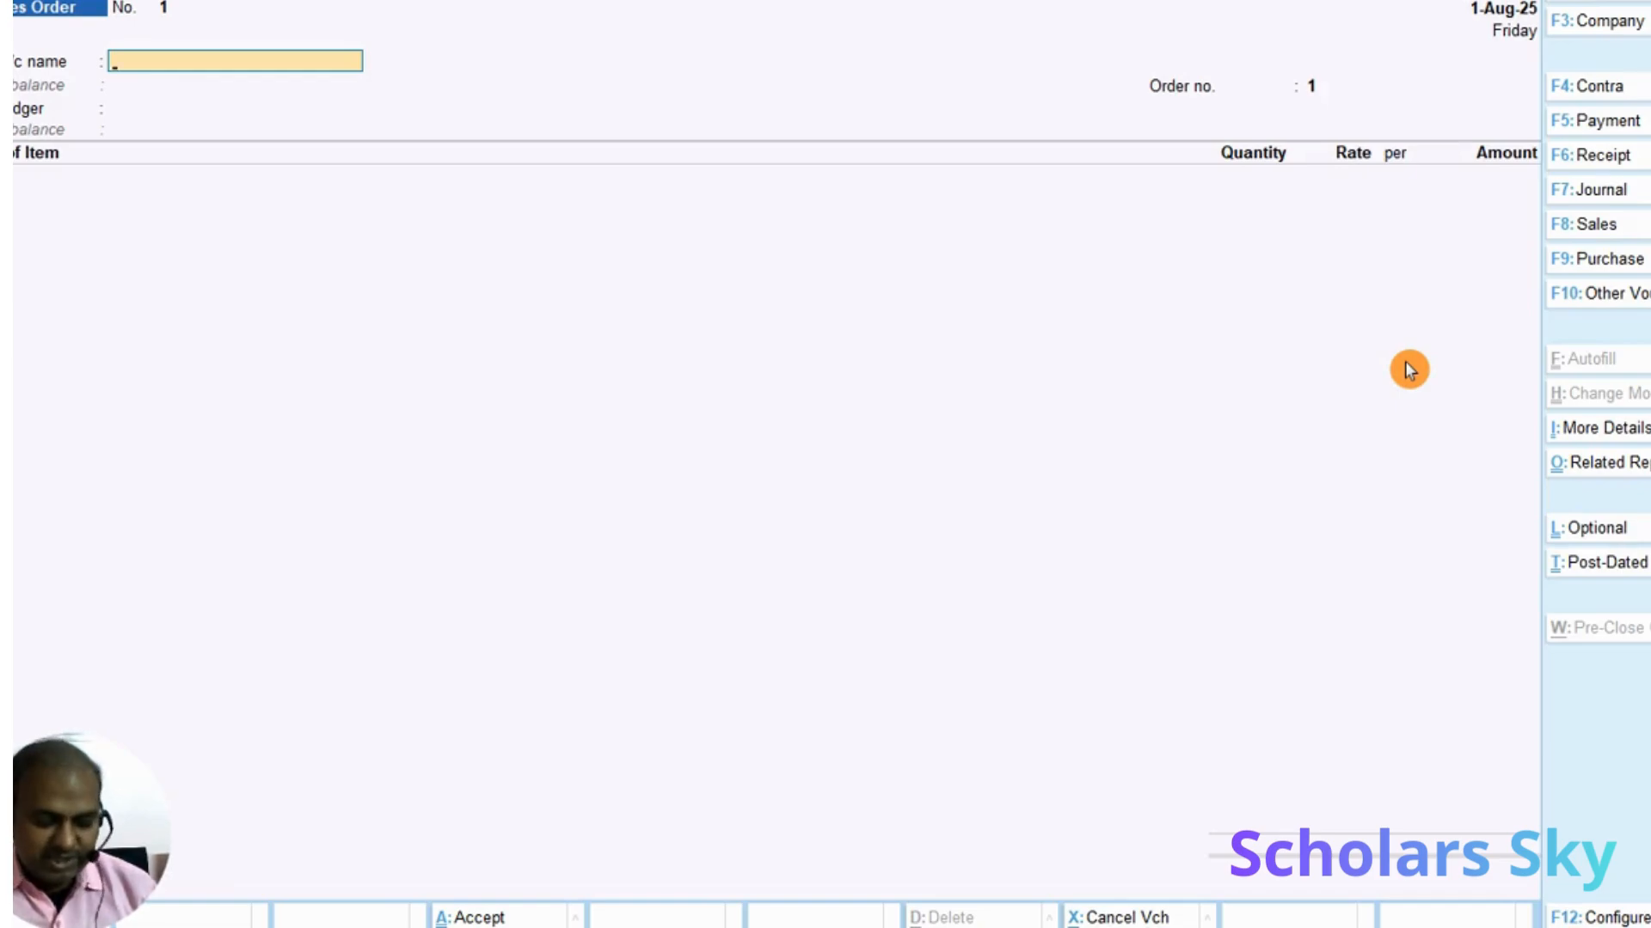
{"action": "type", "text": "s"}
{"action": "key", "text": "Return"}
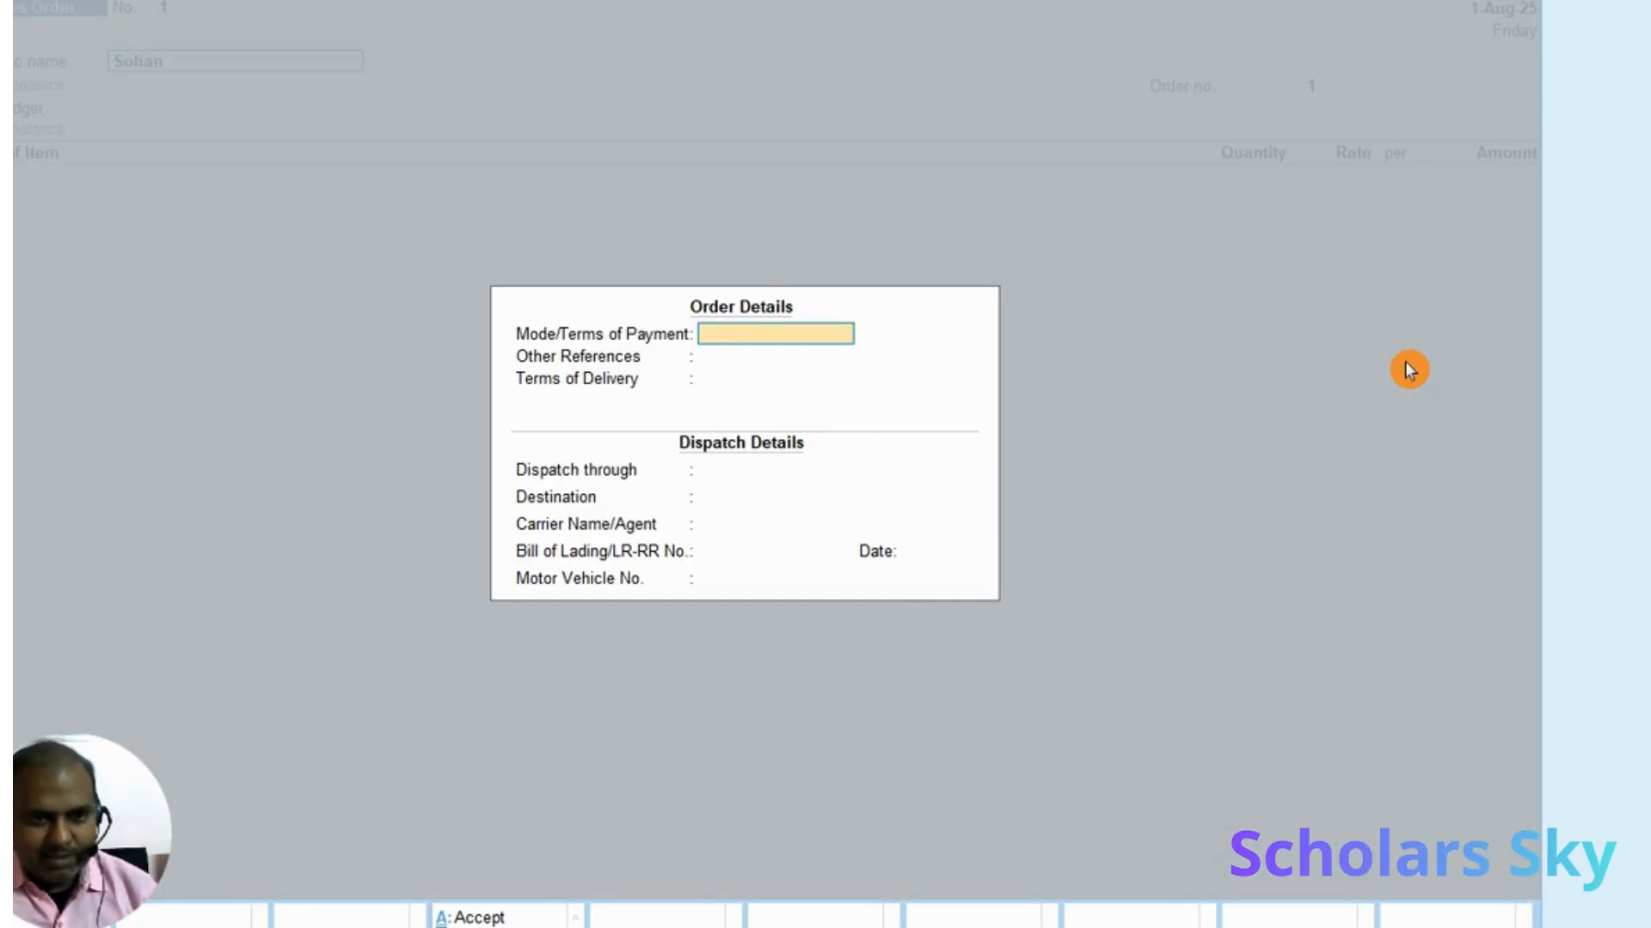
Fill in the order details with Cash as payment mode, New as other references and Railway as terms of delivery
{"action": "type", "text": "Cash"}
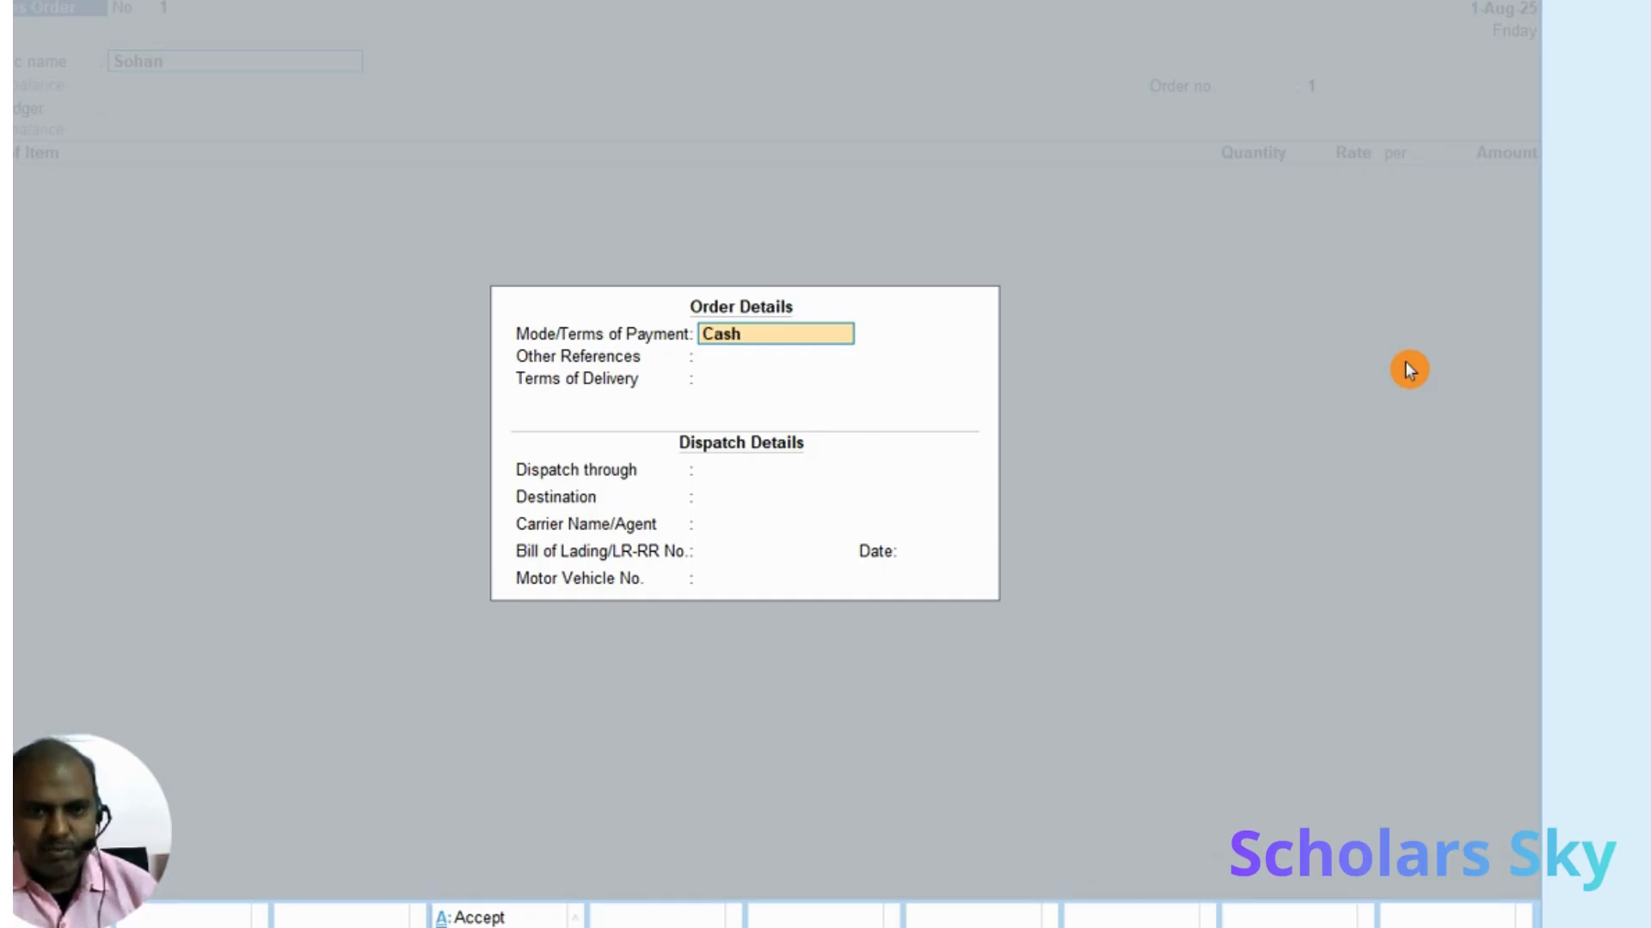
{"action": "key", "text": "Return"}
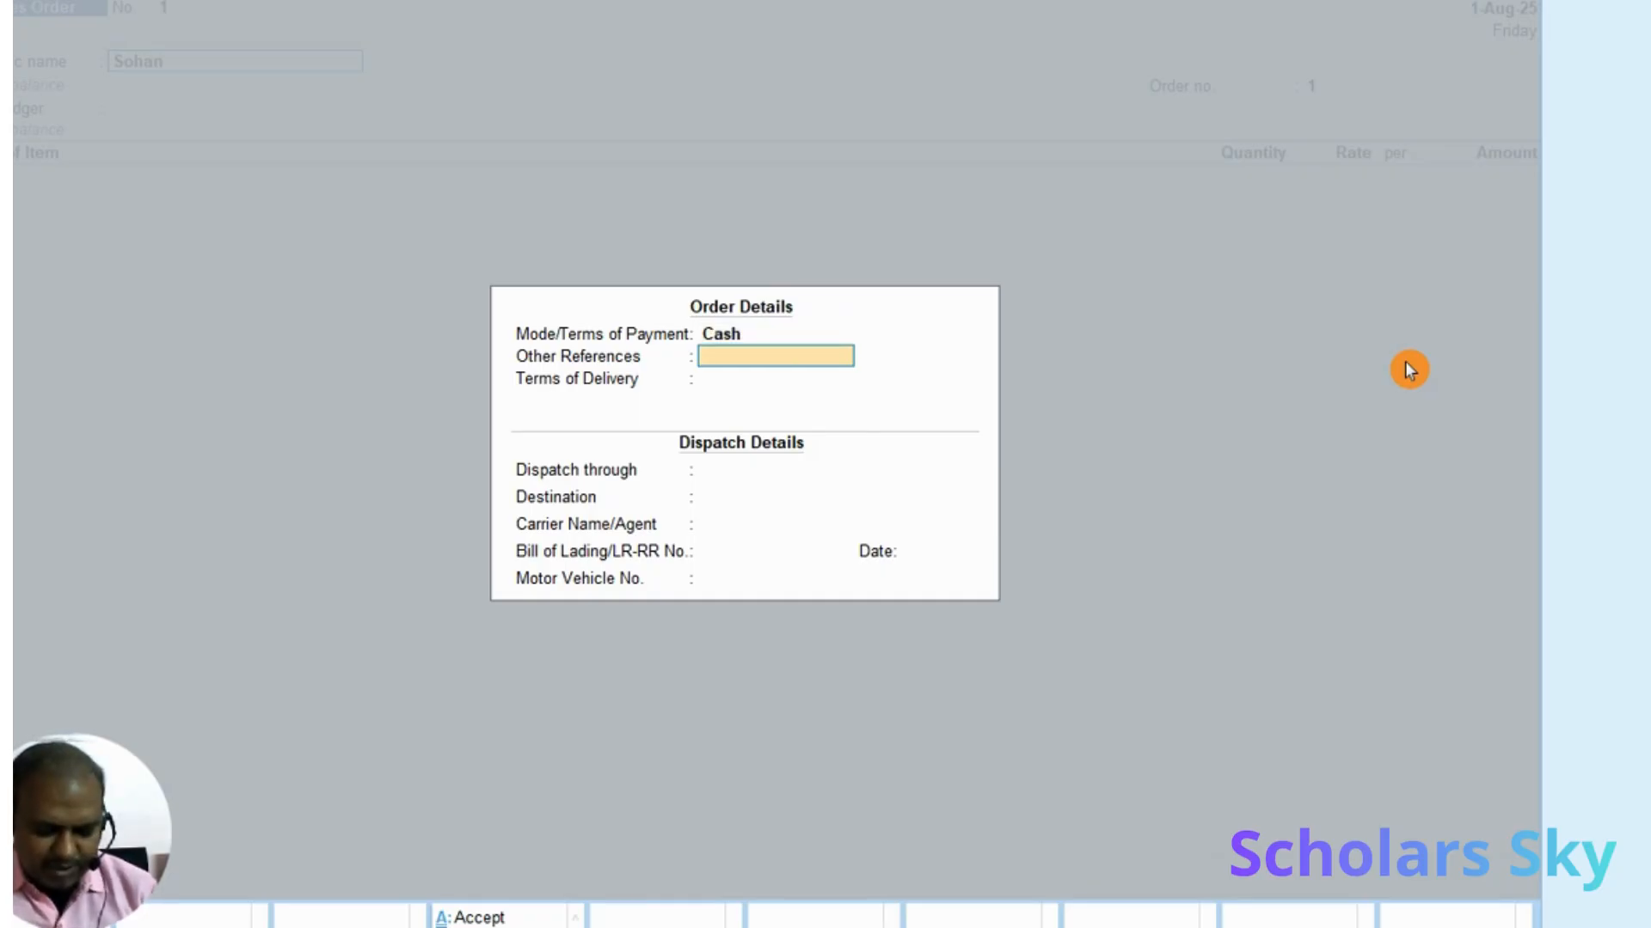
{"action": "type", "text": "New"}
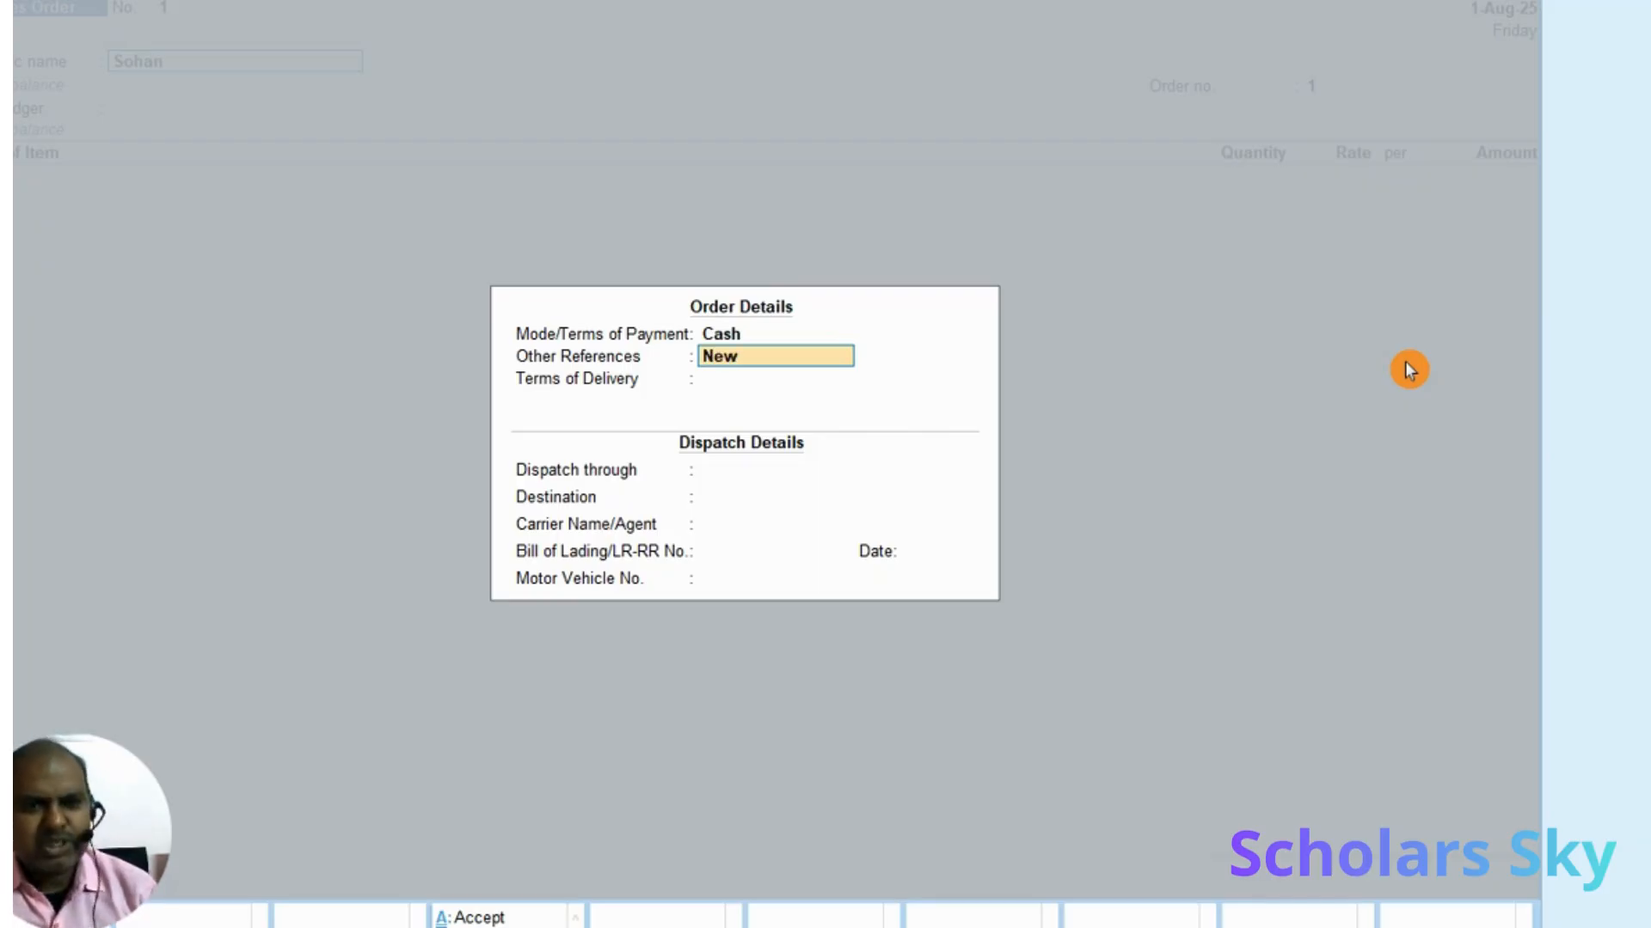
{"action": "key", "text": "Return"}
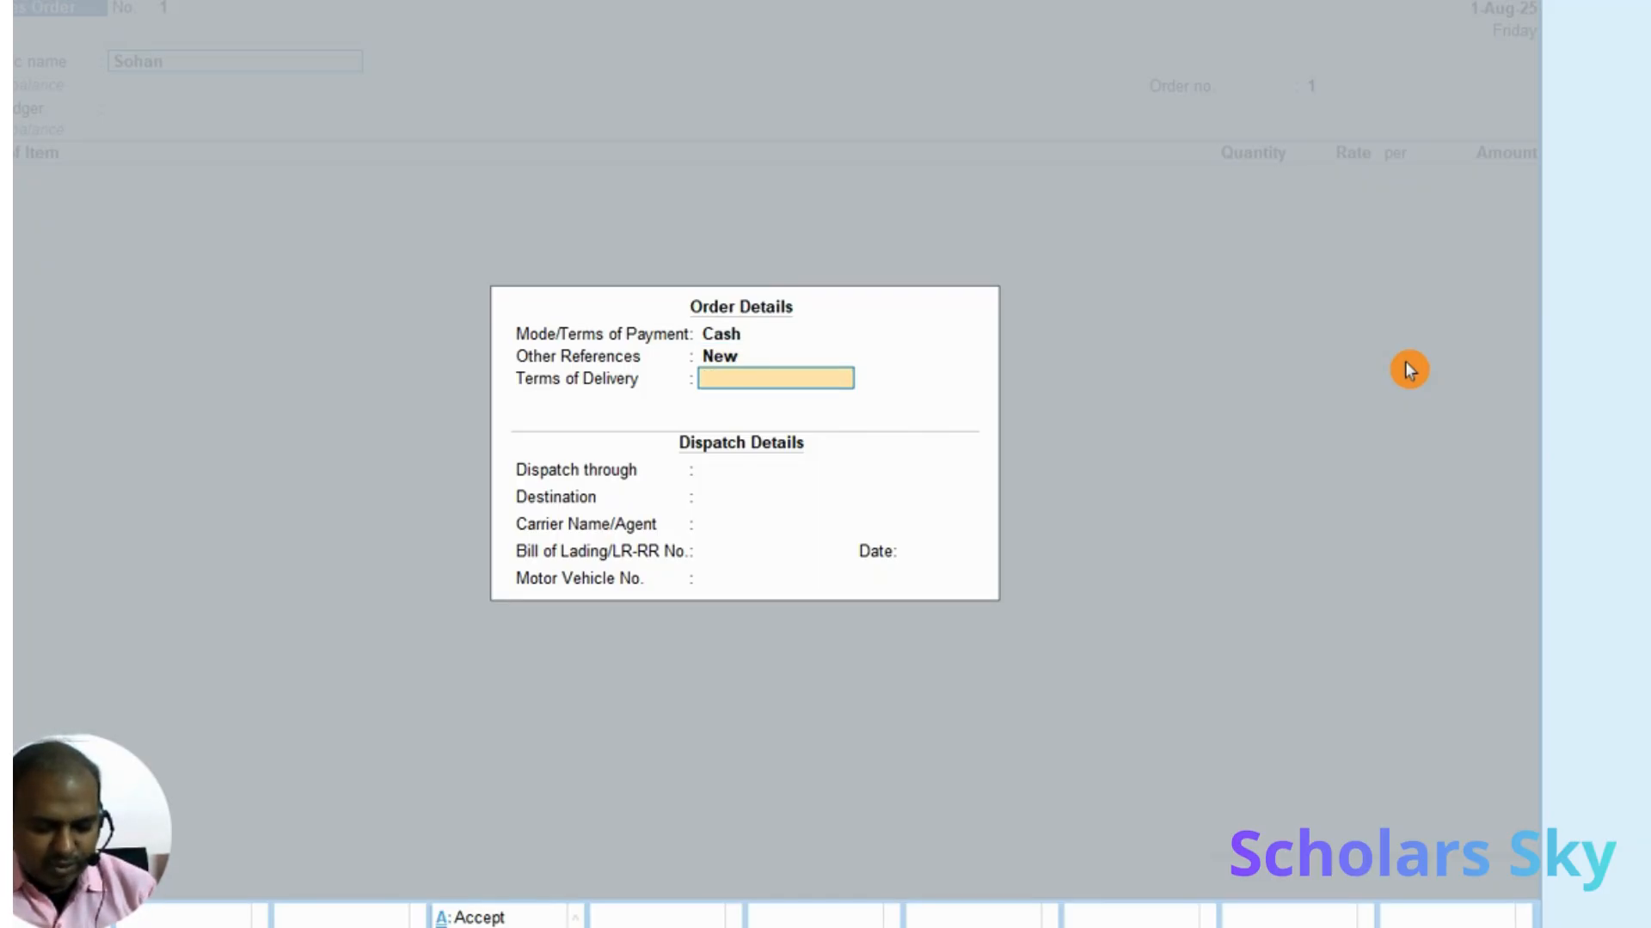
{"action": "type", "text": "Railw"}
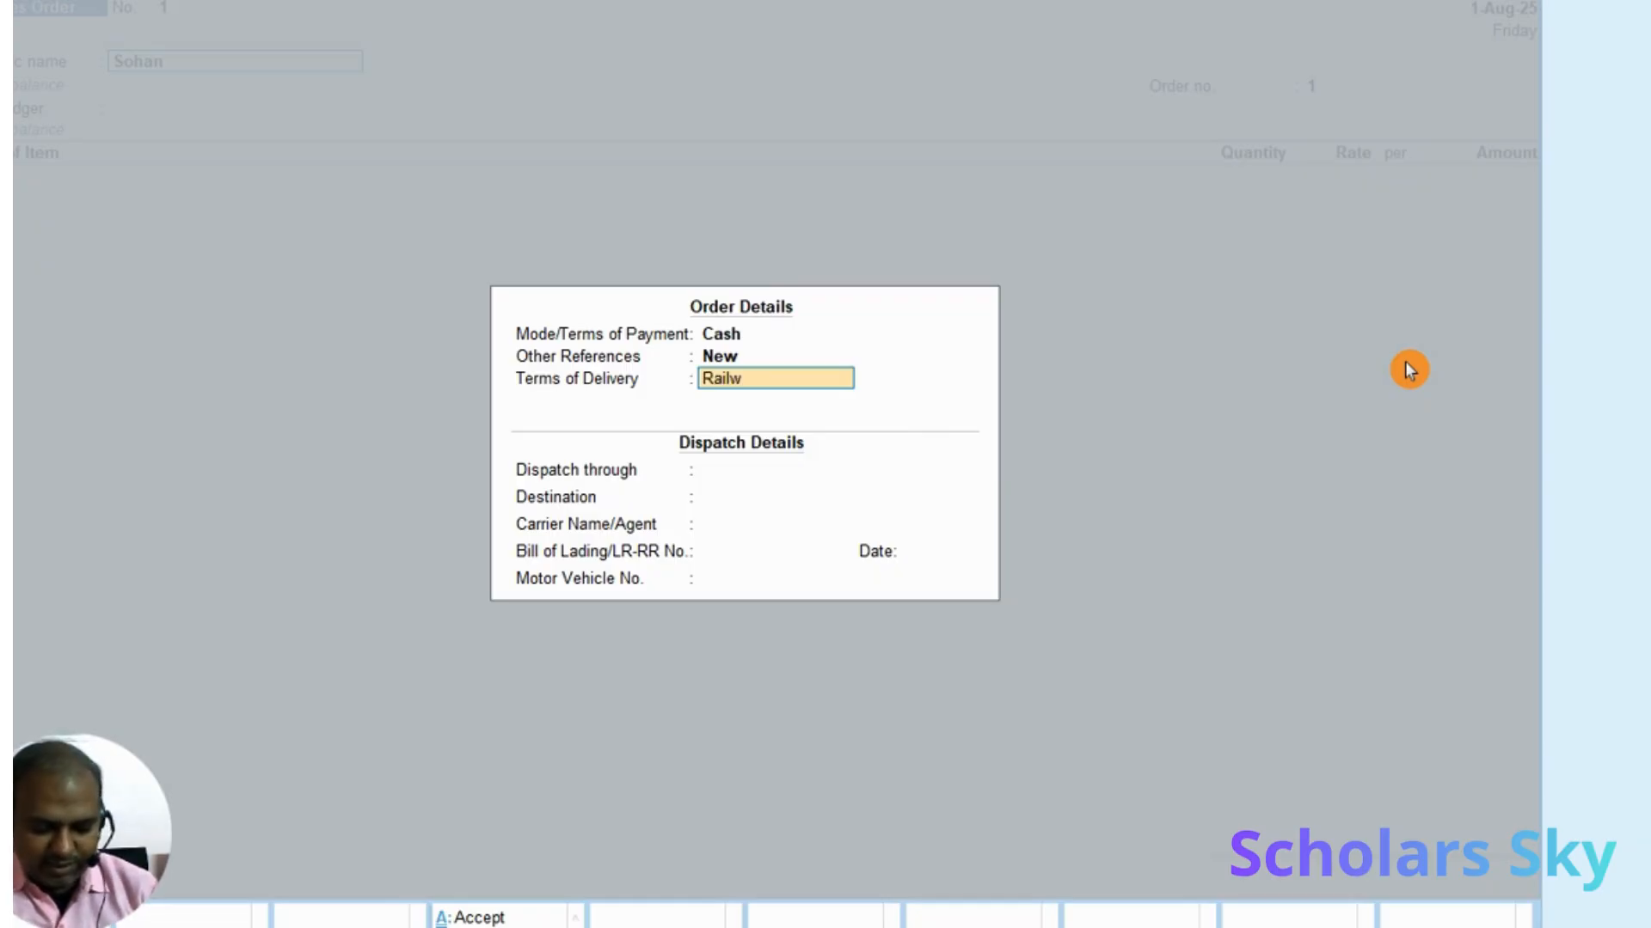
{"action": "type", "text": "ay"}
{"action": "key", "text": "Return"}
{"action": "key", "text": "Return"}
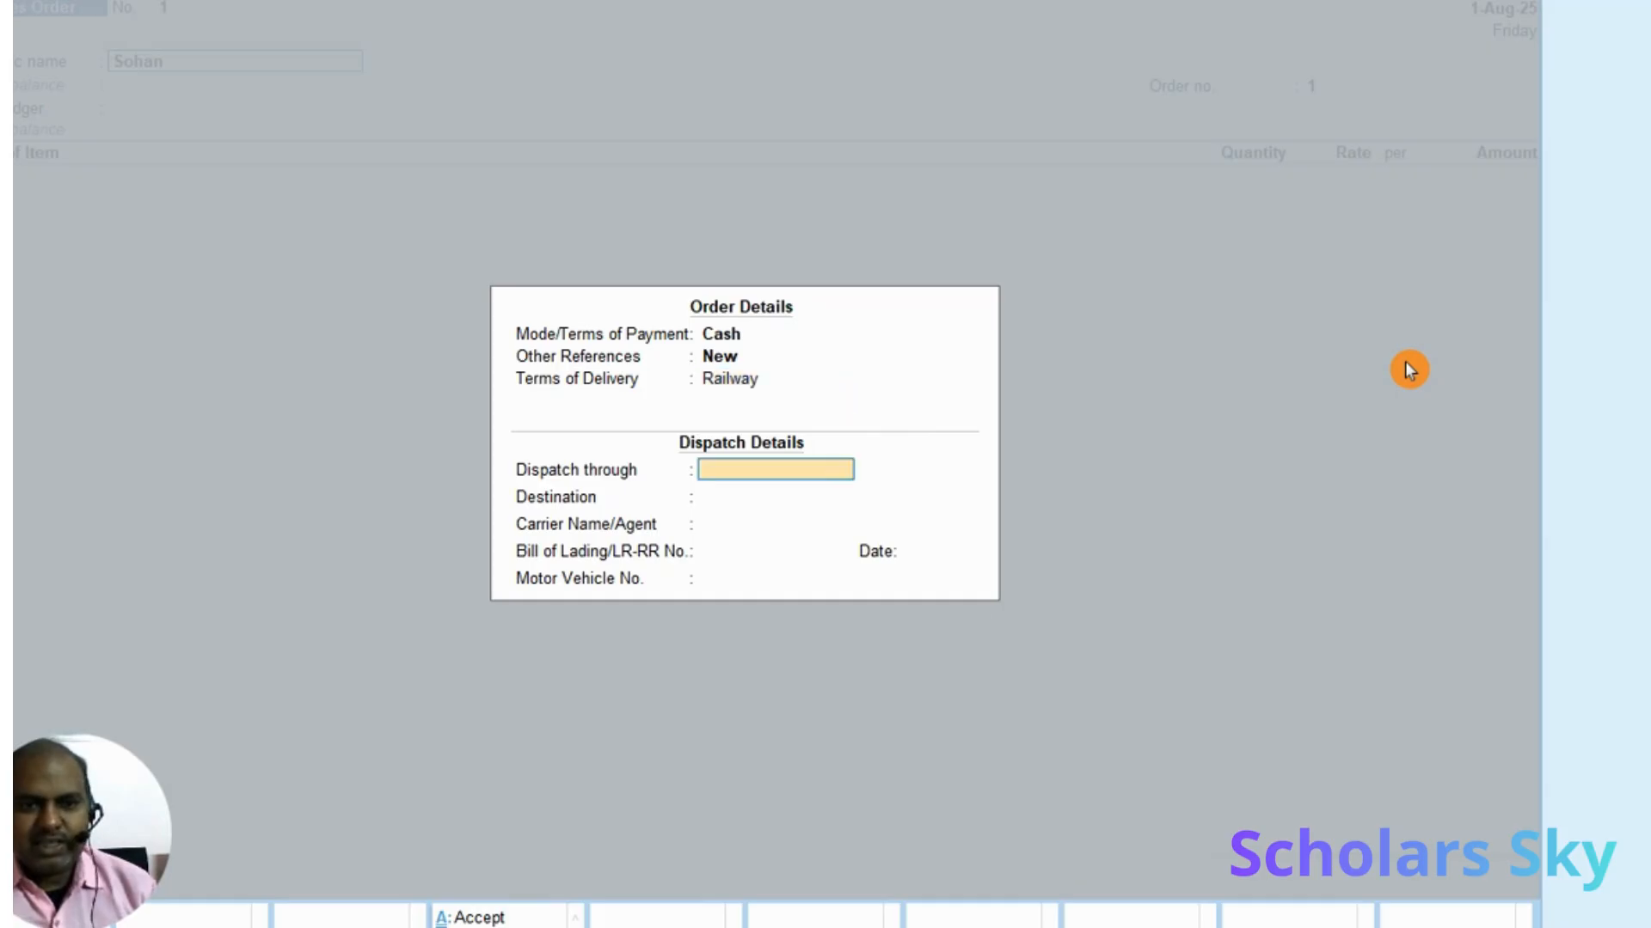
Fill in the dispatch details with Patna for dispatch through, Mumbai as destination and First Flight as carrier name
{"action": "type", "text": "Patna"}
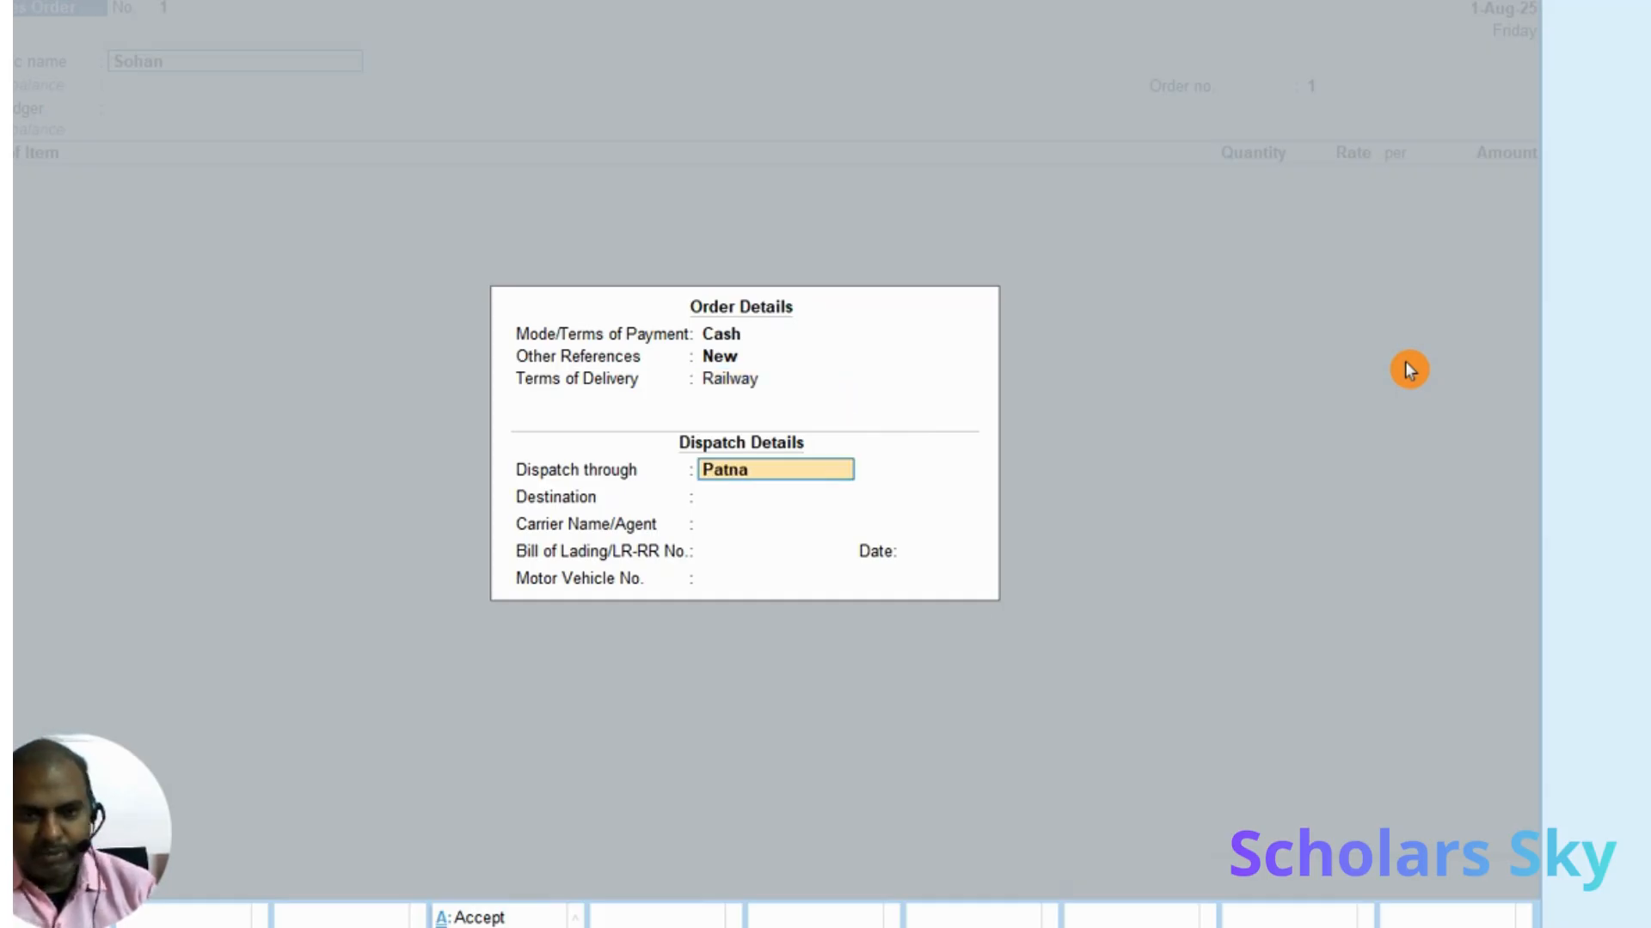
{"action": "key", "text": "Return"}
{"action": "type", "text": "Mumbai"}
{"action": "key", "text": "Return"}
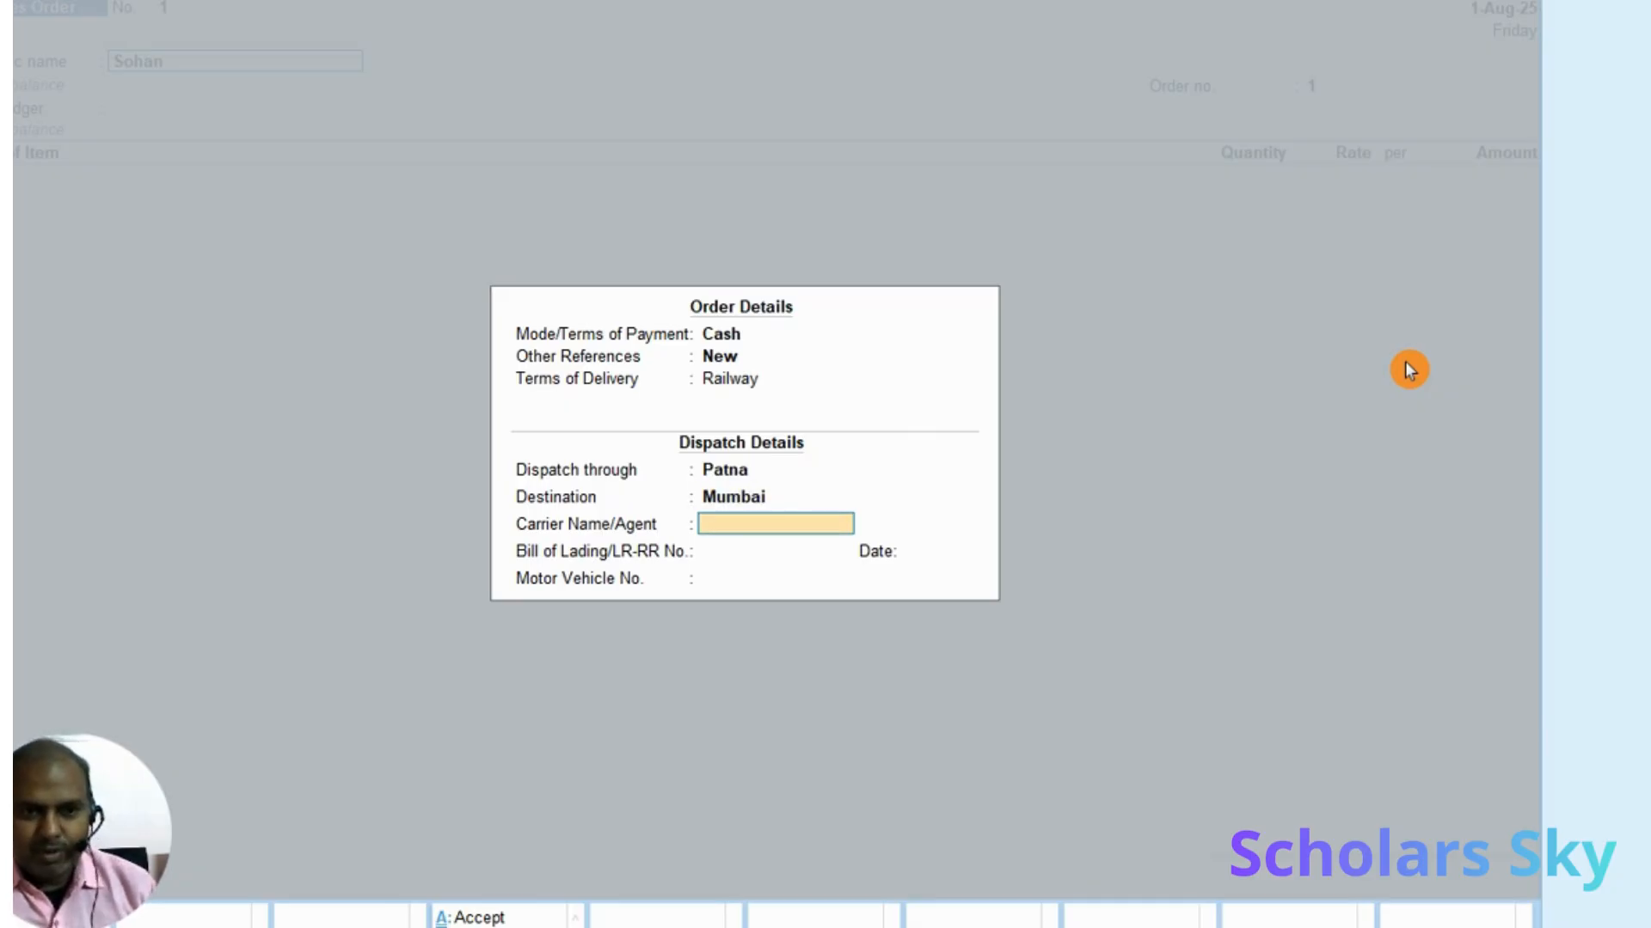
{"action": "type", "text": "First Flight"}
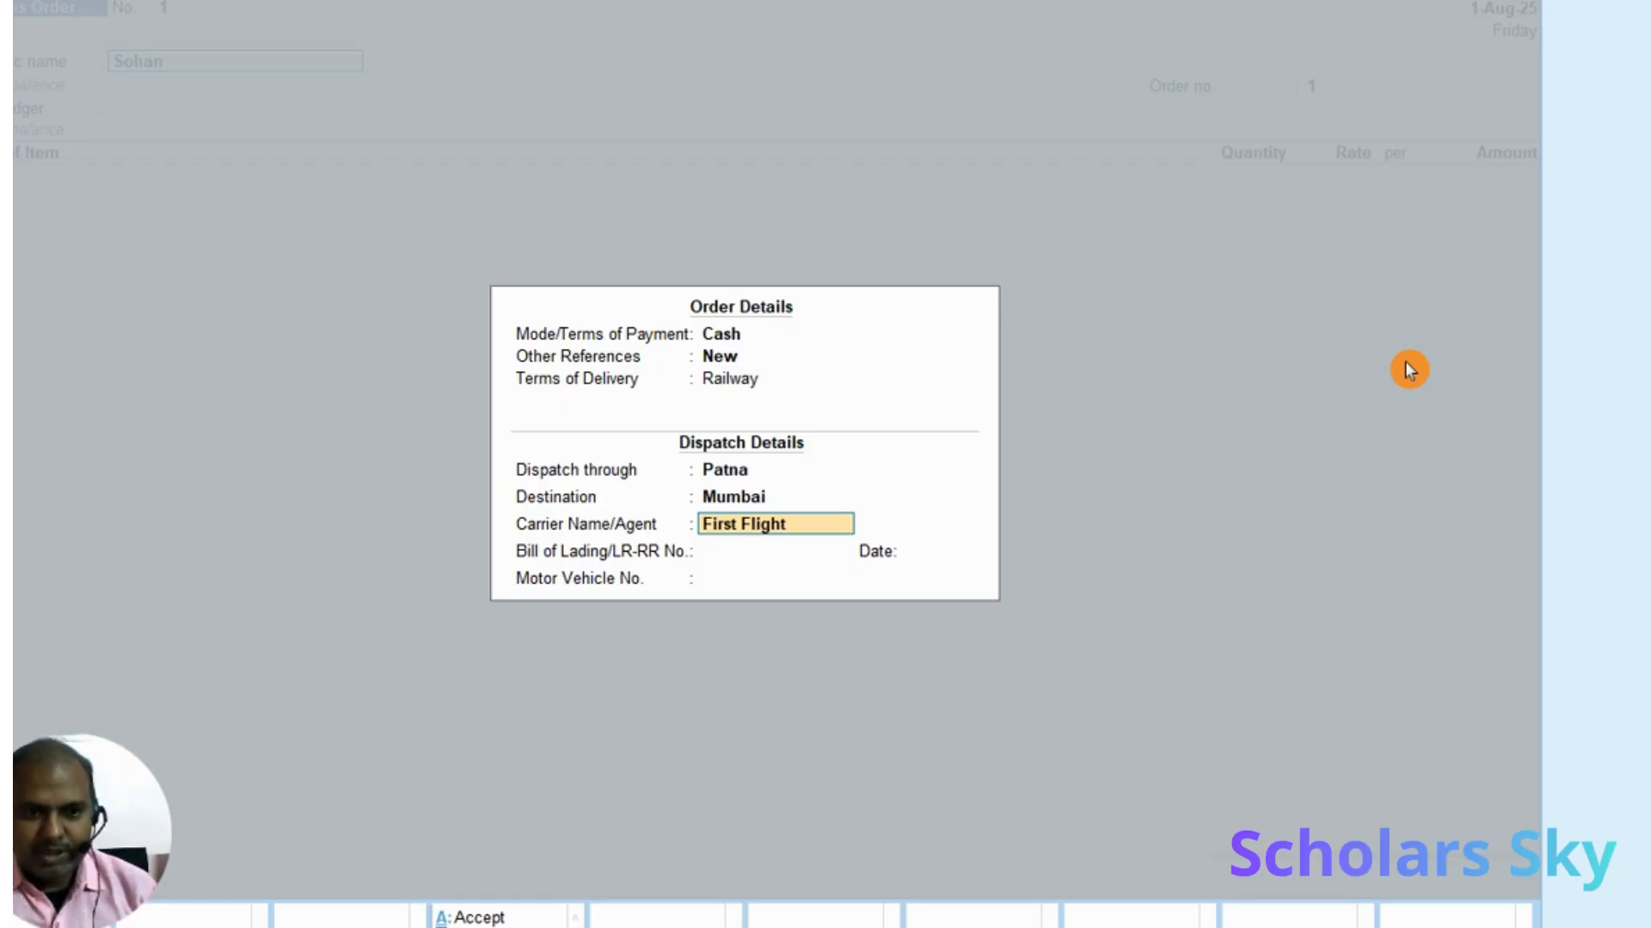
{"action": "key", "text": "Return"}
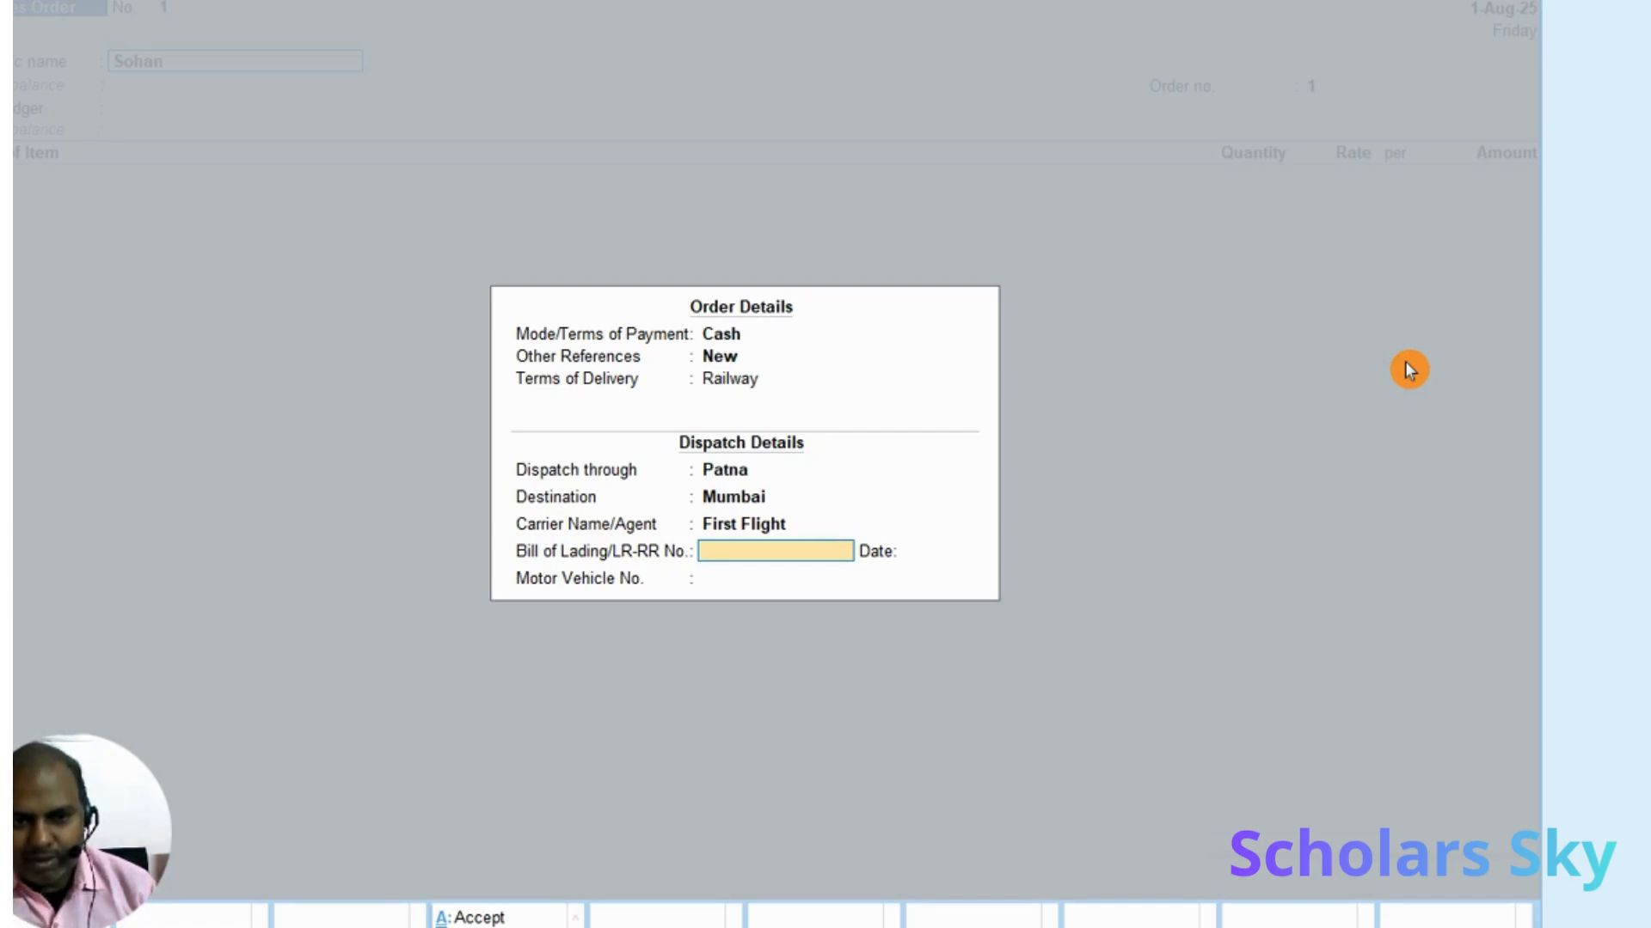
Enter 456 as the bill of lading number and Br-5468 as the motor vehicle number, and accept the party details
{"action": "type", "text": "456"}
{"action": "key", "text": "Return"}
{"action": "key", "text": "Return"}
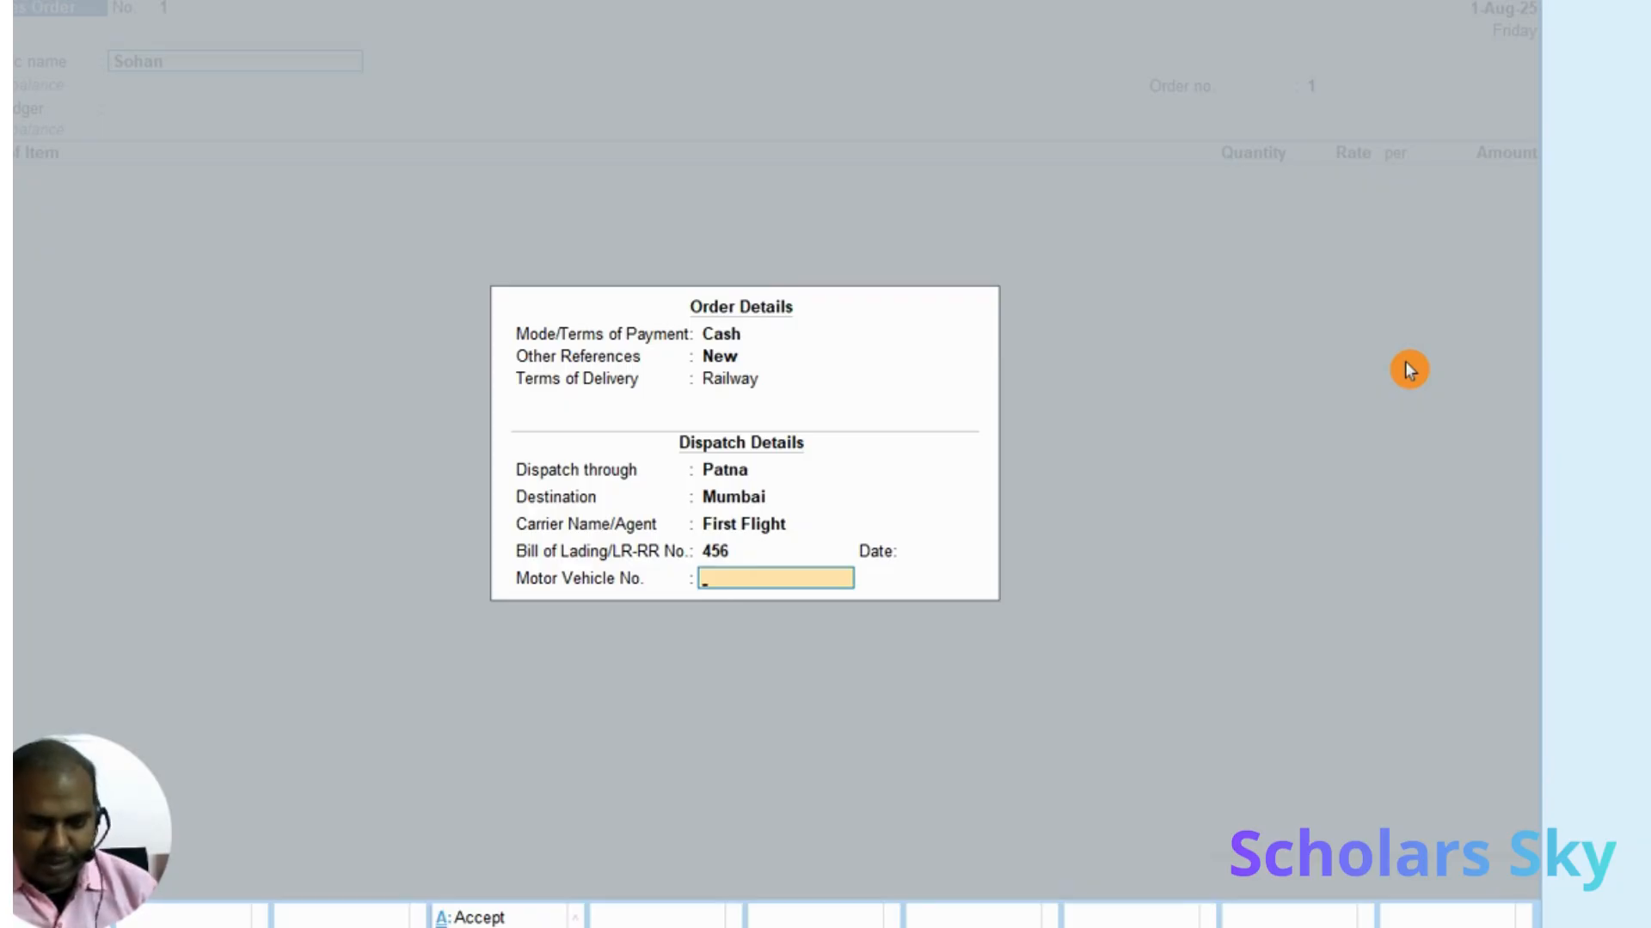
{"action": "type", "text": "Br"}
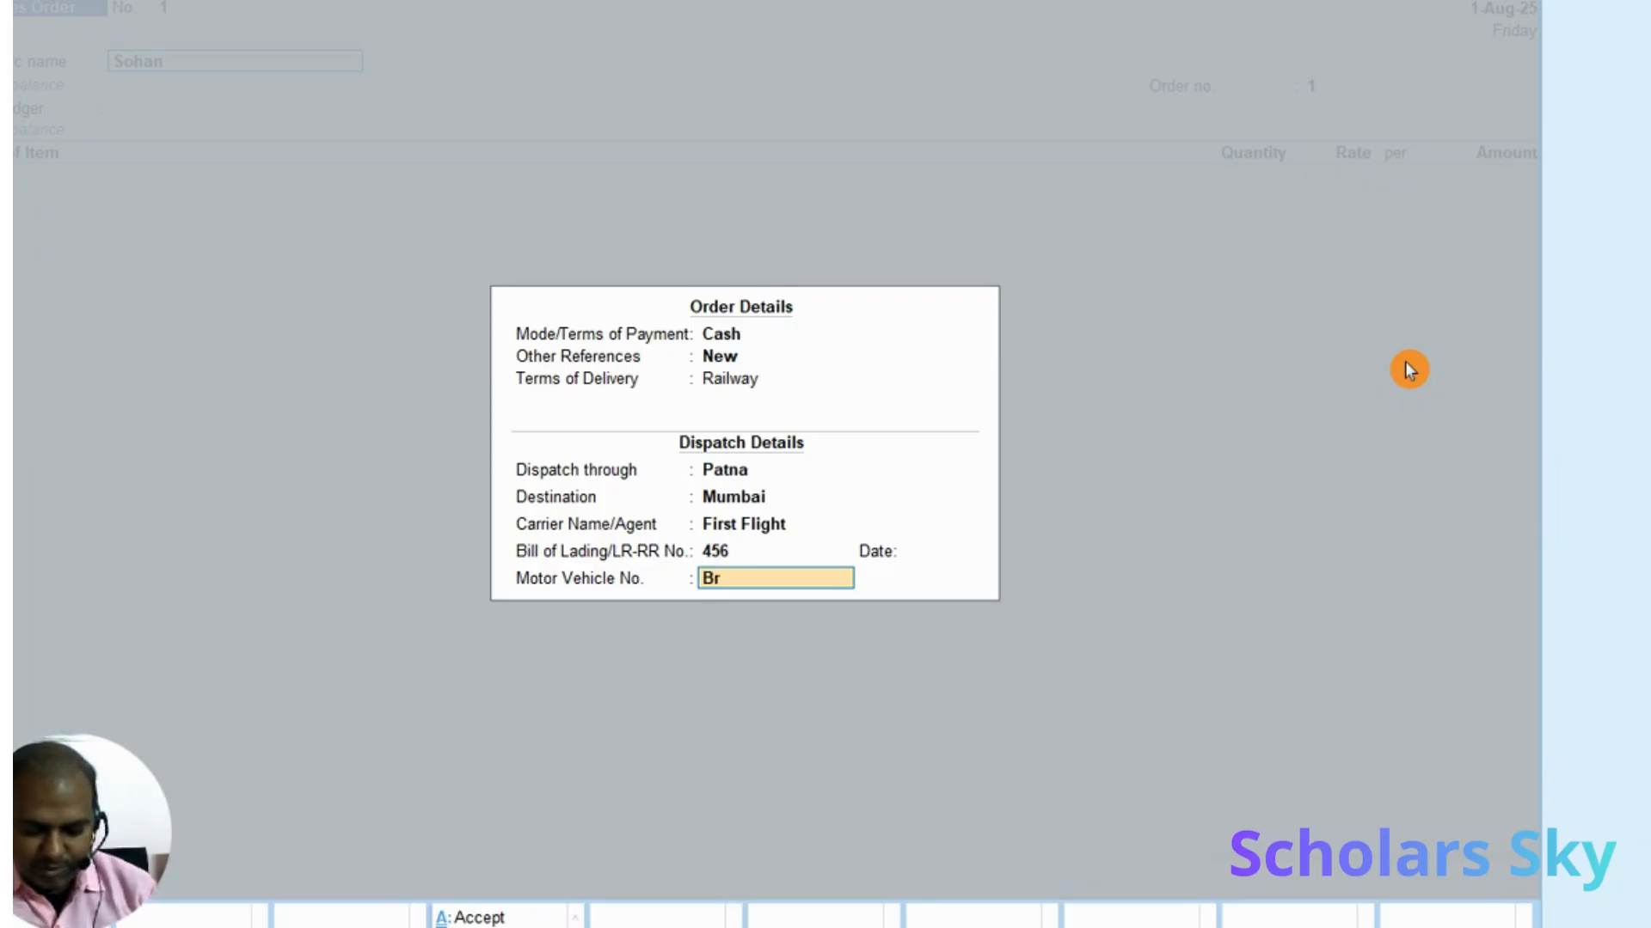
{"action": "type", "text": "-5458"}
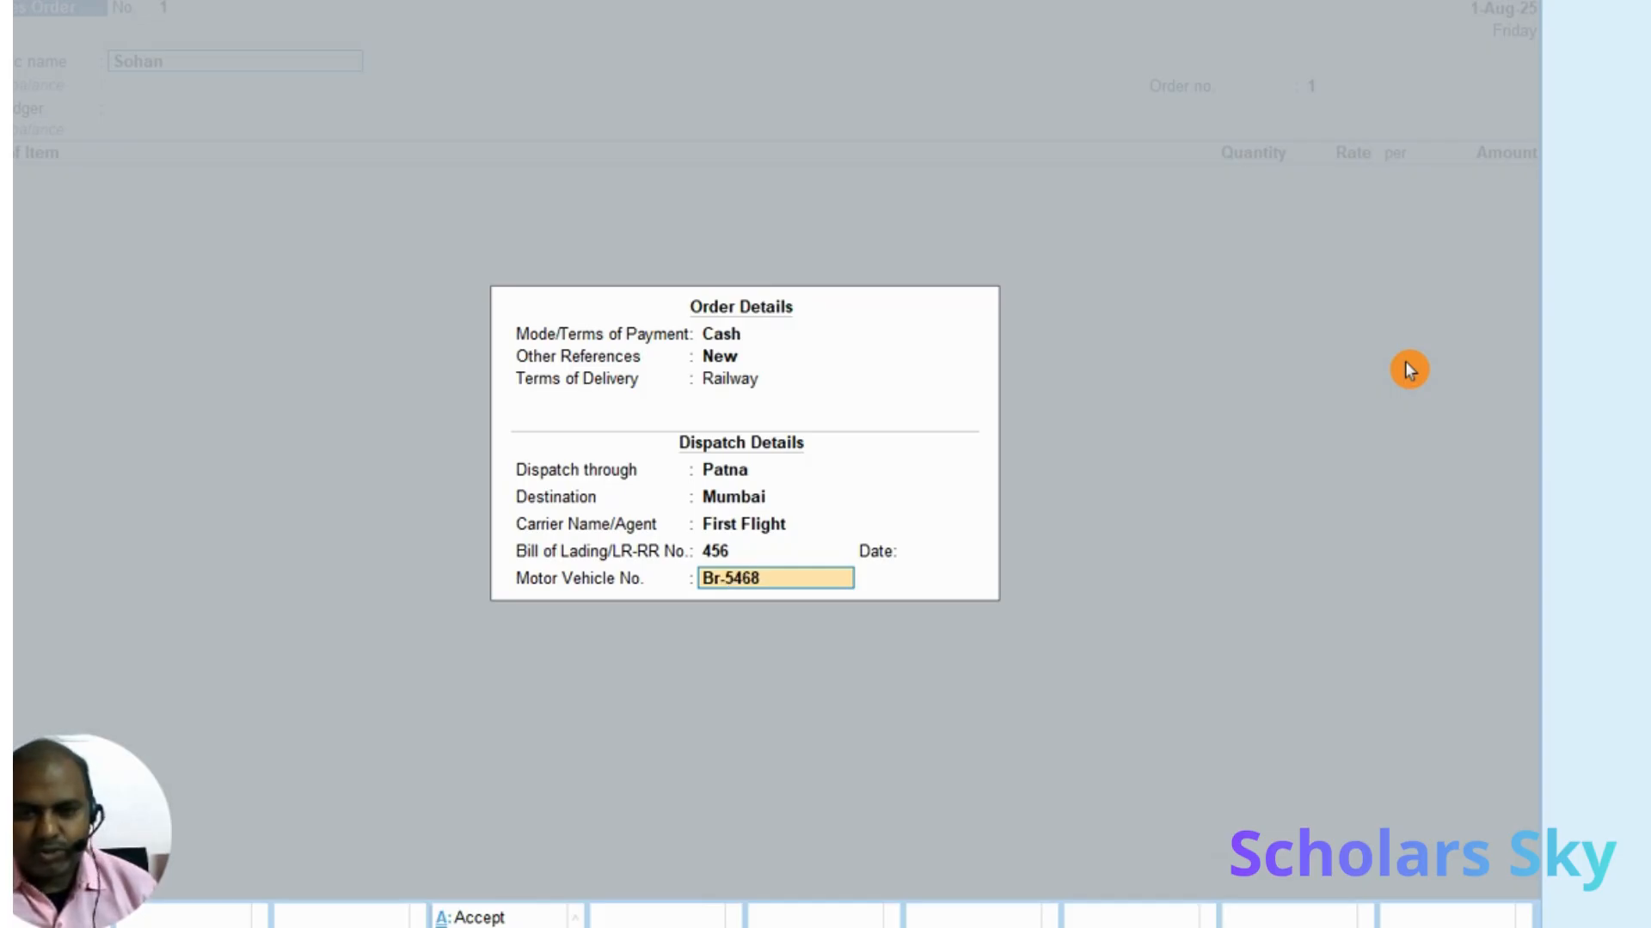
{"action": "key", "text": "Return"}
{"action": "key", "text": "Return"}
{"action": "key", "text": "Return"}
{"action": "key", "text": "Return"}
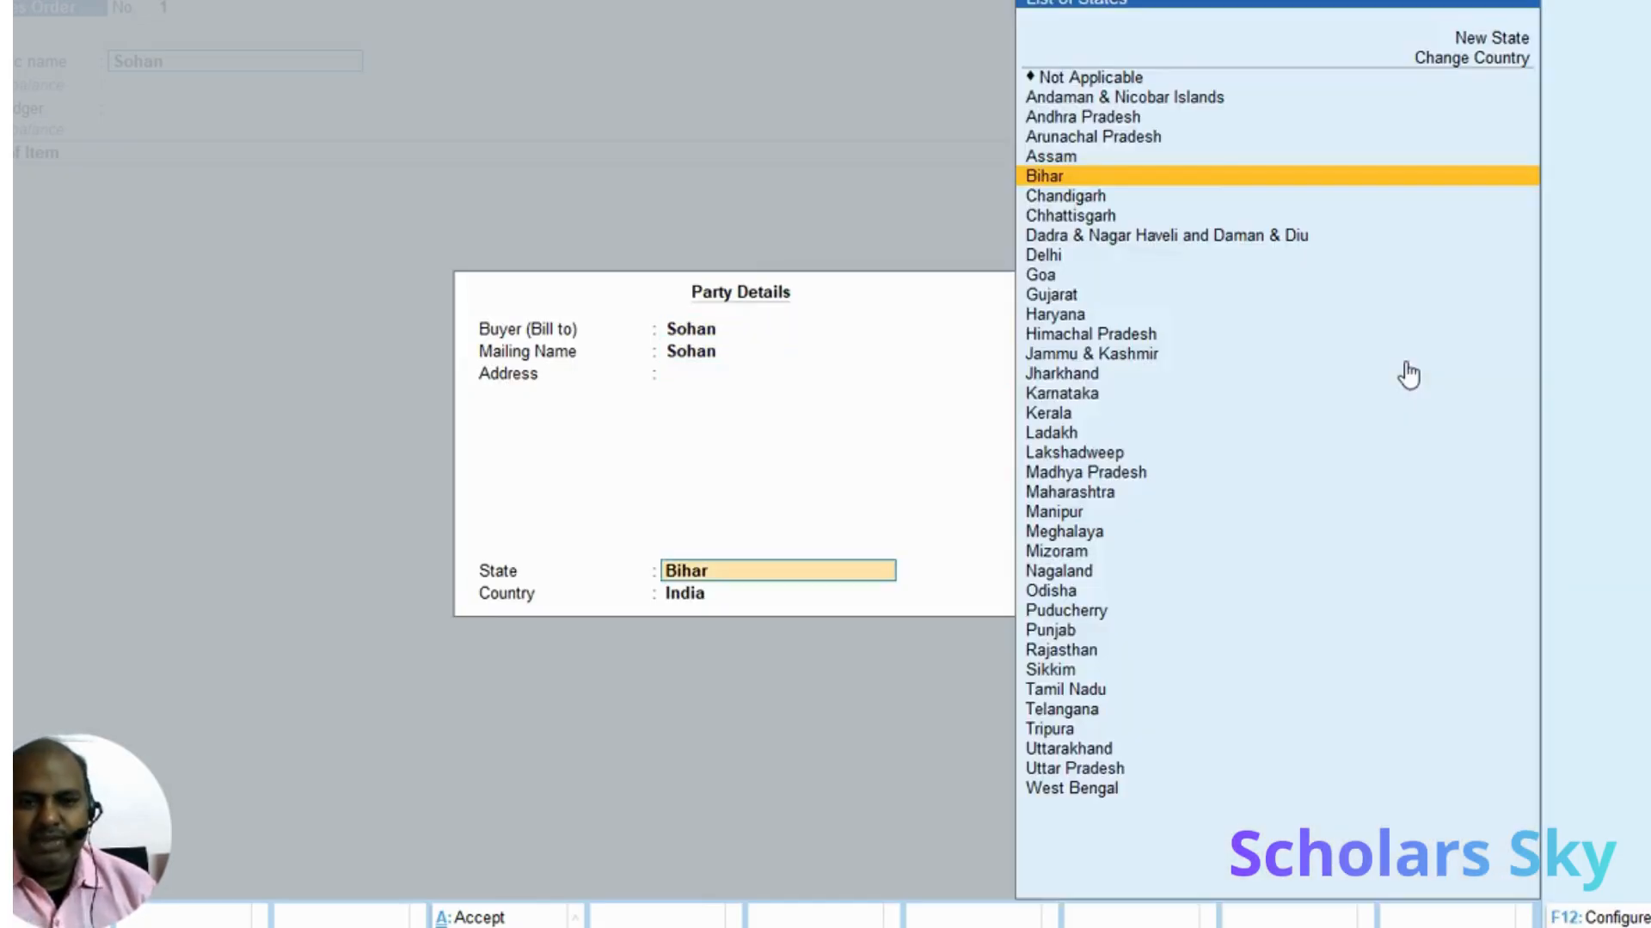
{"action": "key", "text": "Return"}
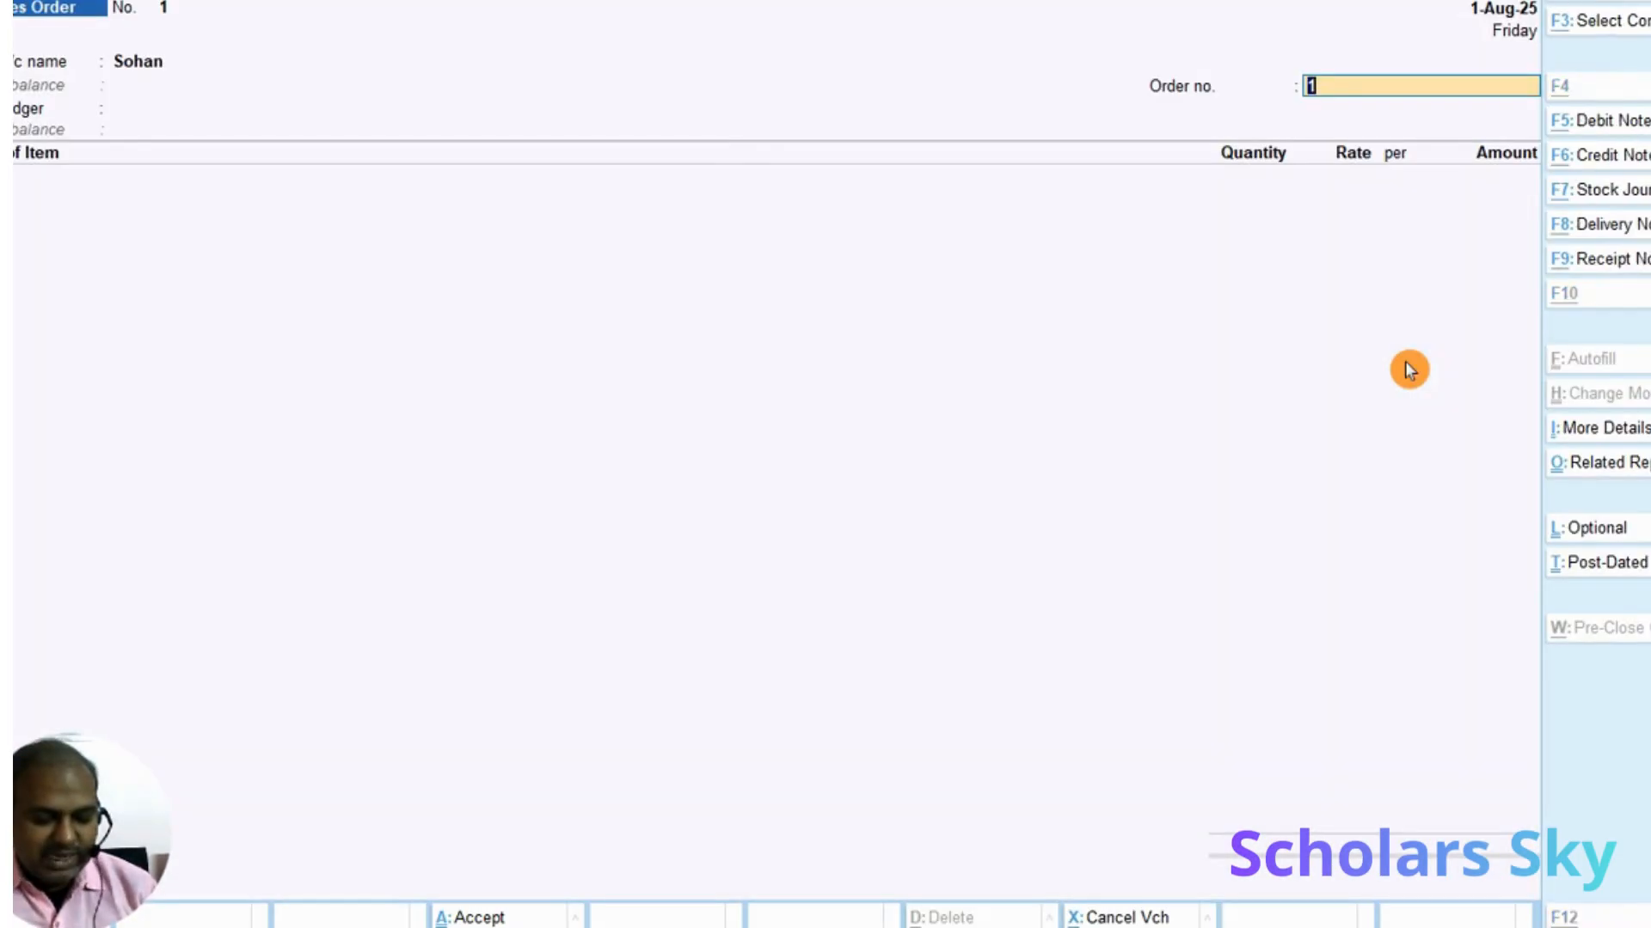
Look up the sales order's number in the process notes and enter it as the voucher's order number
{"action": "key", "text": "alt+Tab"}
{"action": "scroll", "coordinate": [805, 551], "scroll_direction": "up", "scroll_amount": 3}
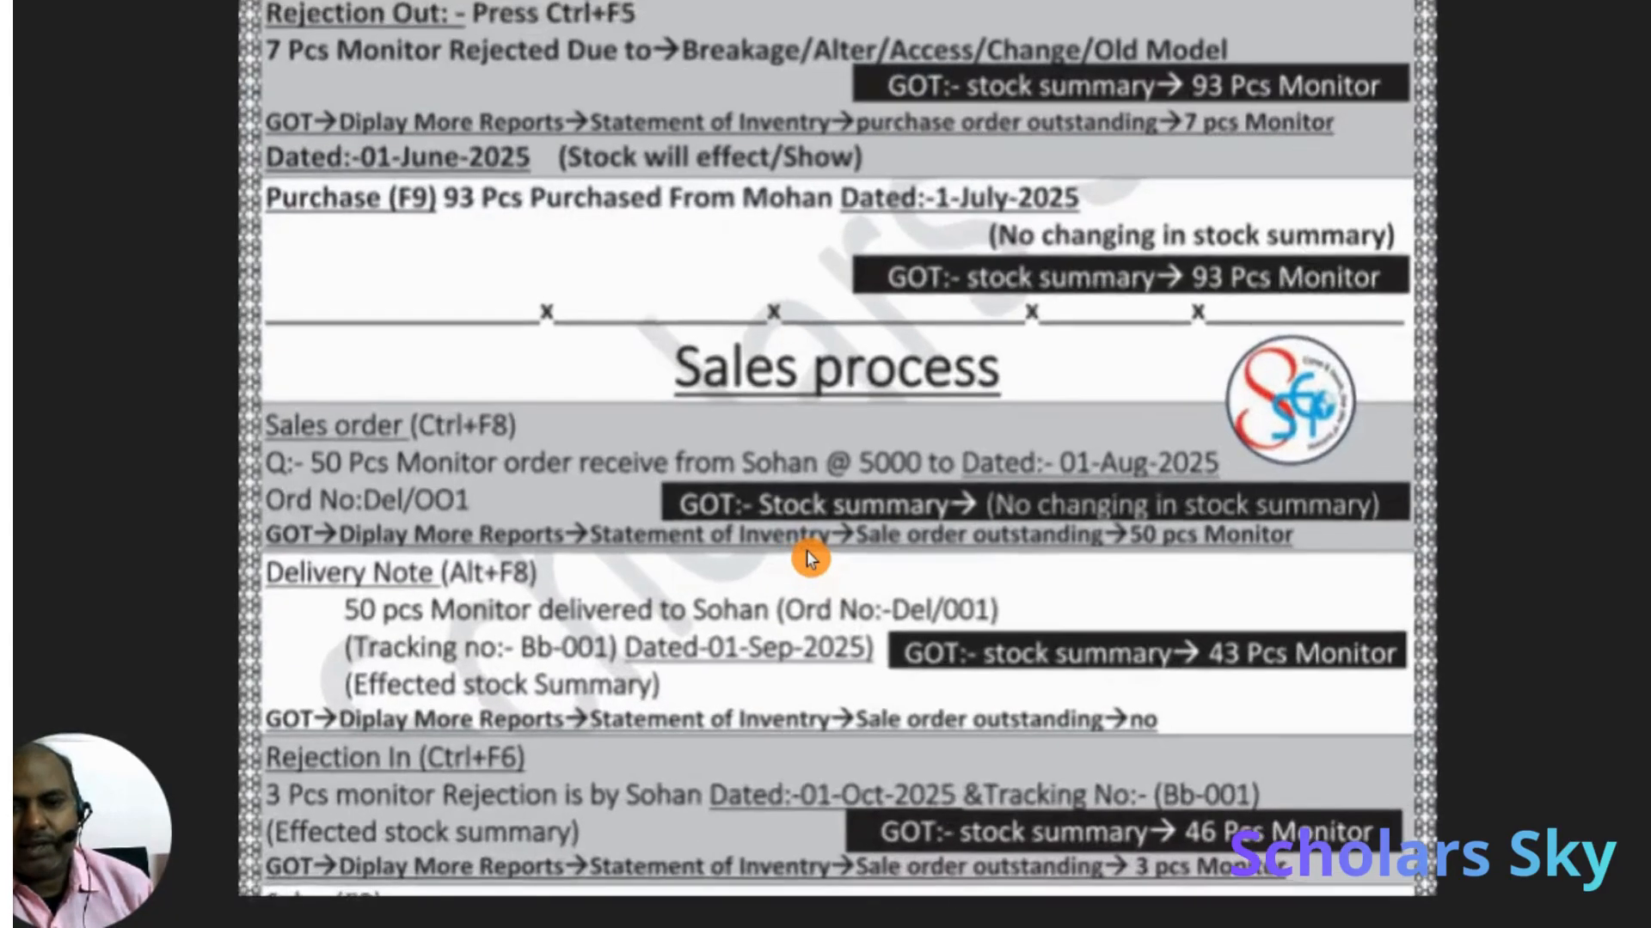
{"action": "left_click_drag", "start_coordinate": [1164, 653], "coordinate": [1130, 506]}
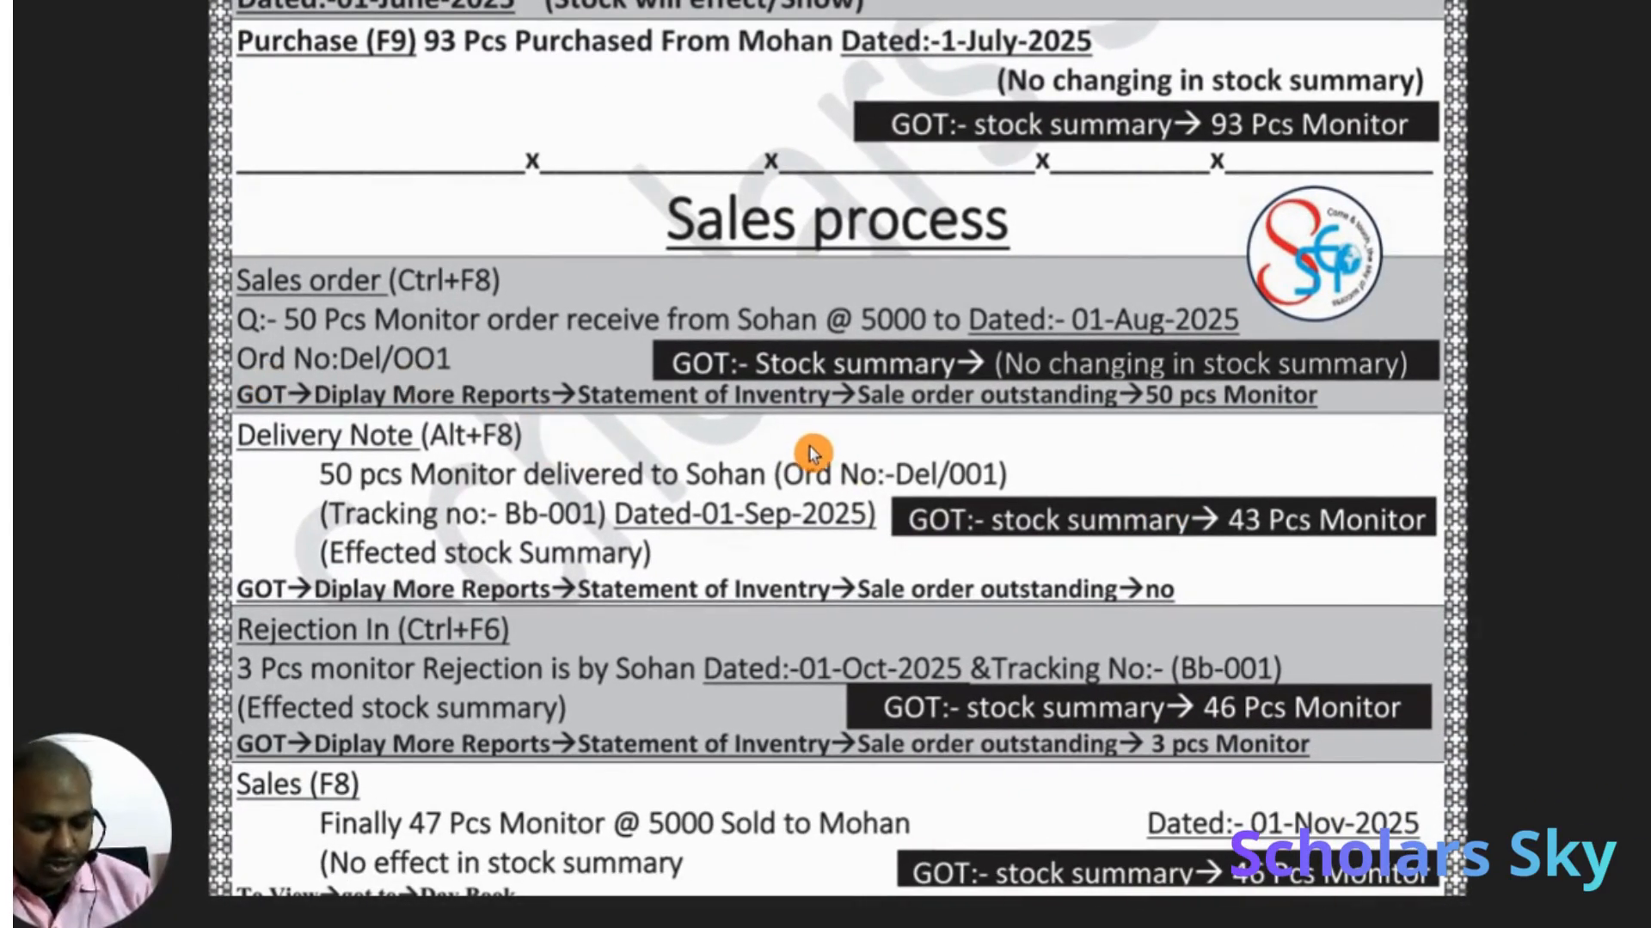
{"action": "key", "text": "alt+Tab"}
{"action": "type", "text": "Del/001"}
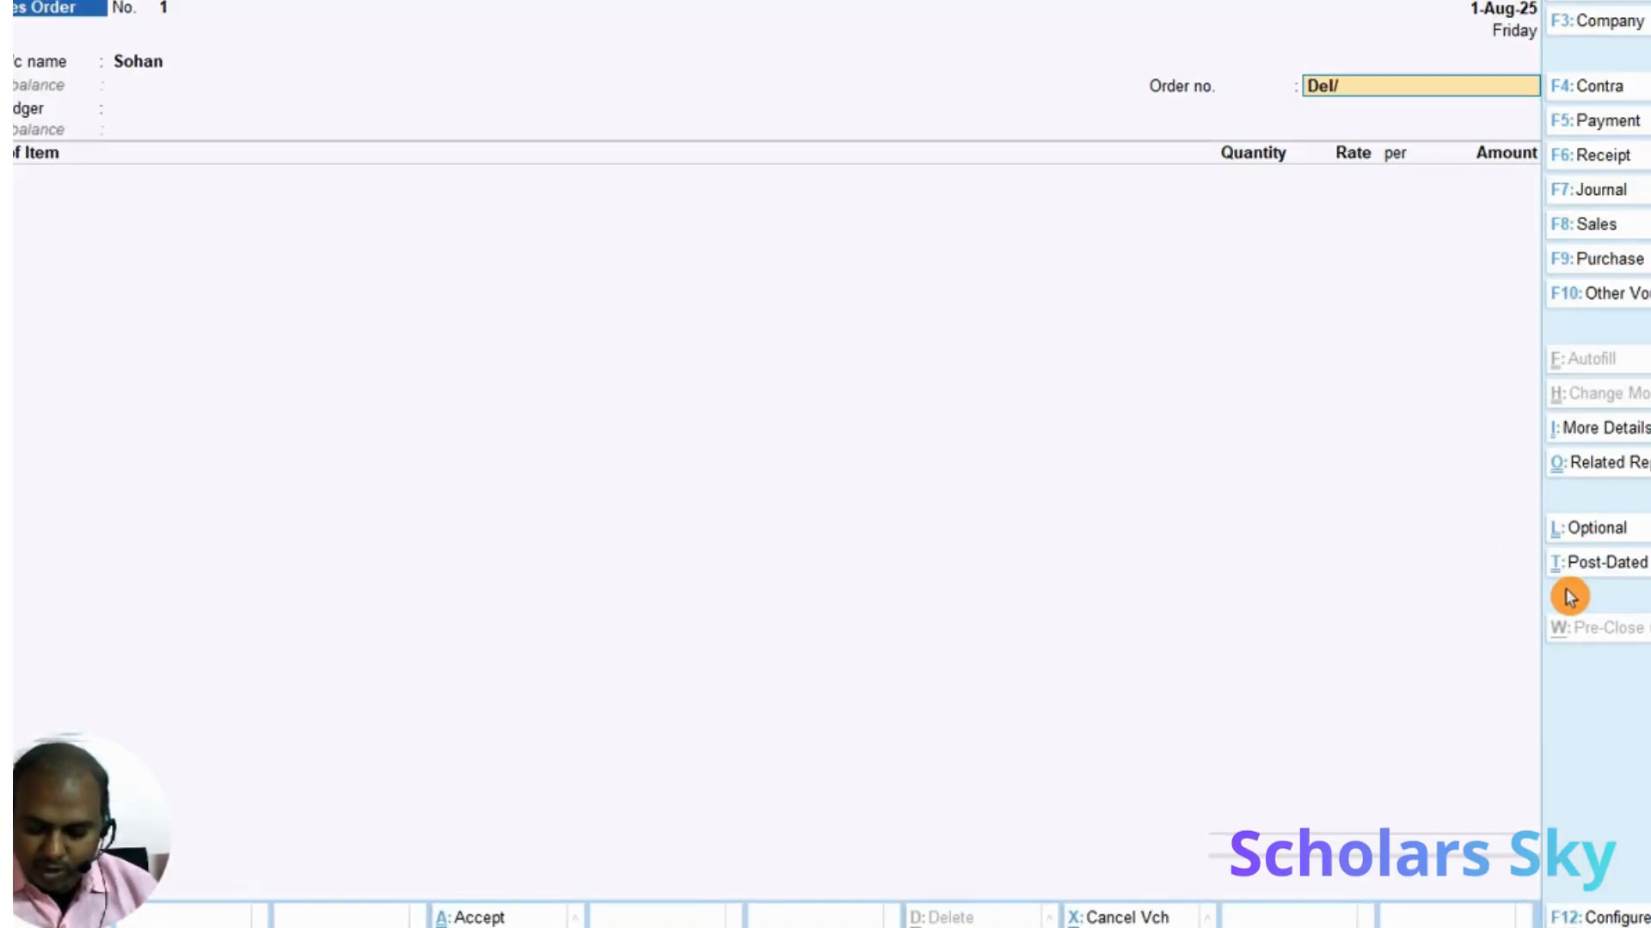
{"action": "key", "text": "Return"}
Choose Sales as the ledger and Monitor as the stock item, checking the order's terms in the process notes
{"action": "key", "text": "Return"}
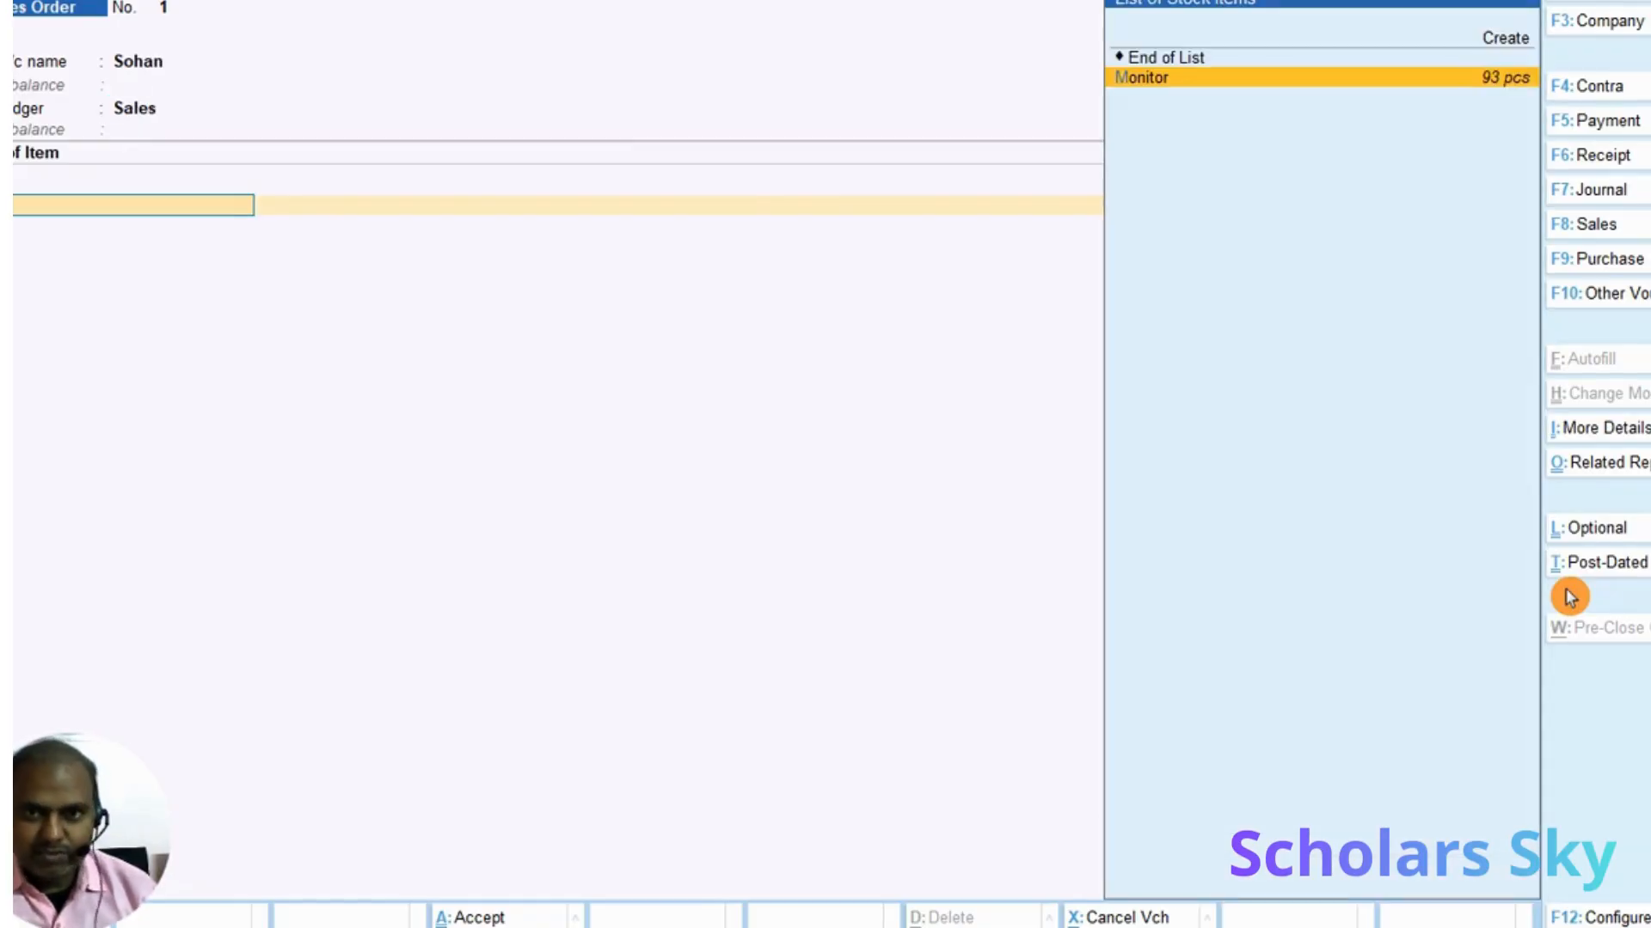
{"action": "key", "text": "Return"}
{"action": "key", "text": "alt+Tab"}
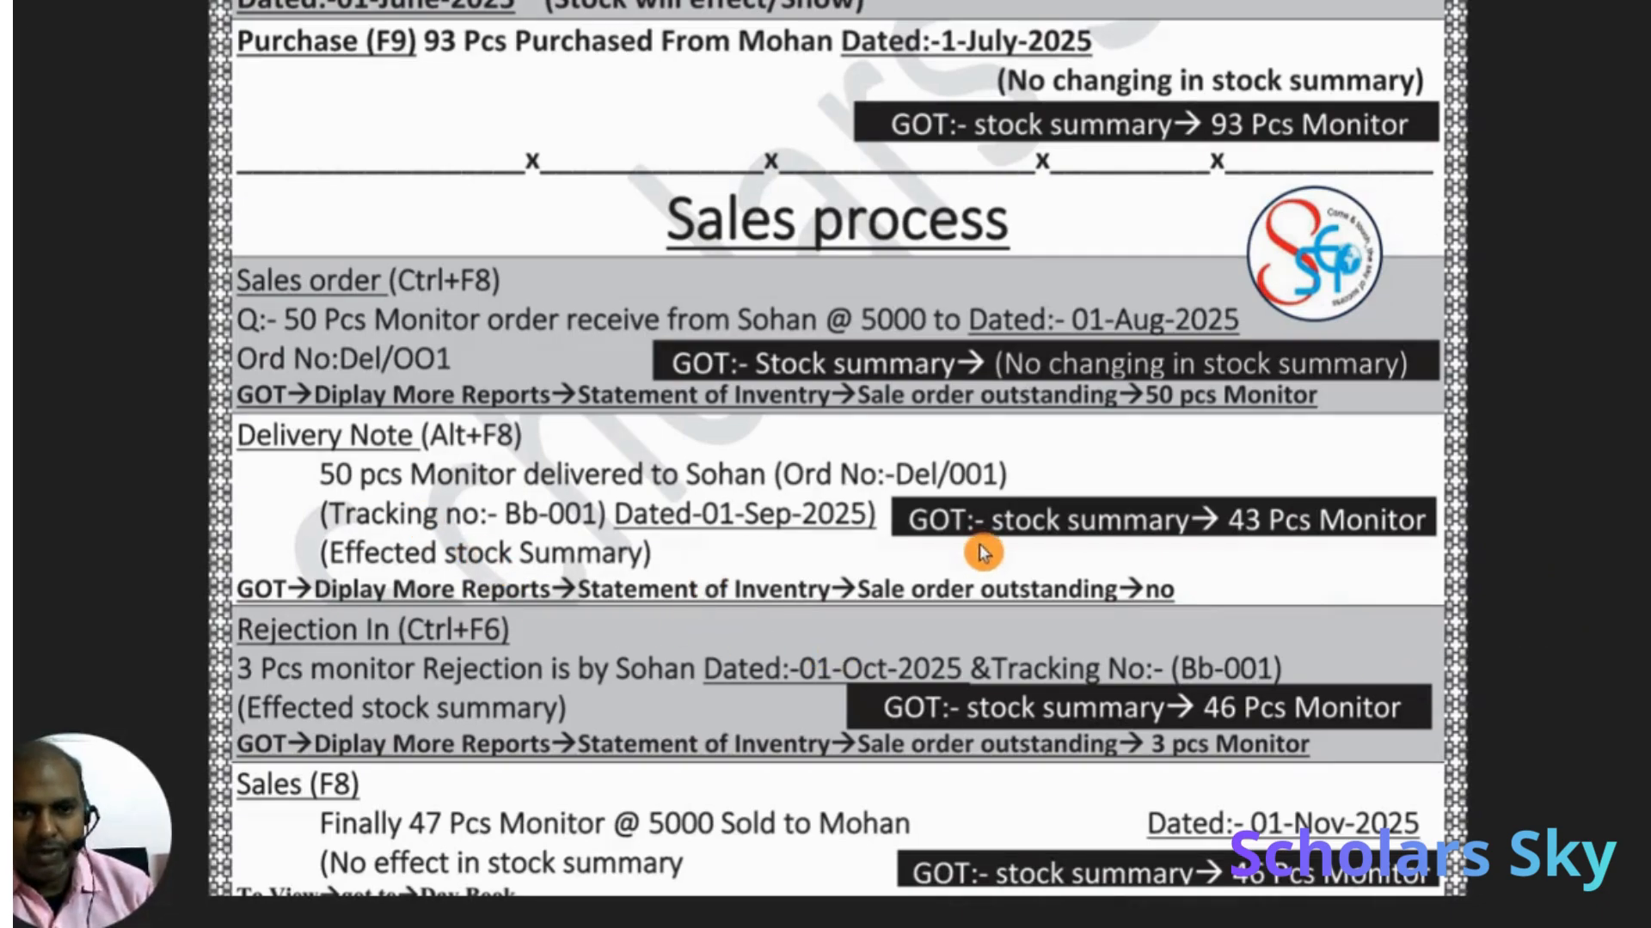
{"action": "key", "text": "alt+Tab"}
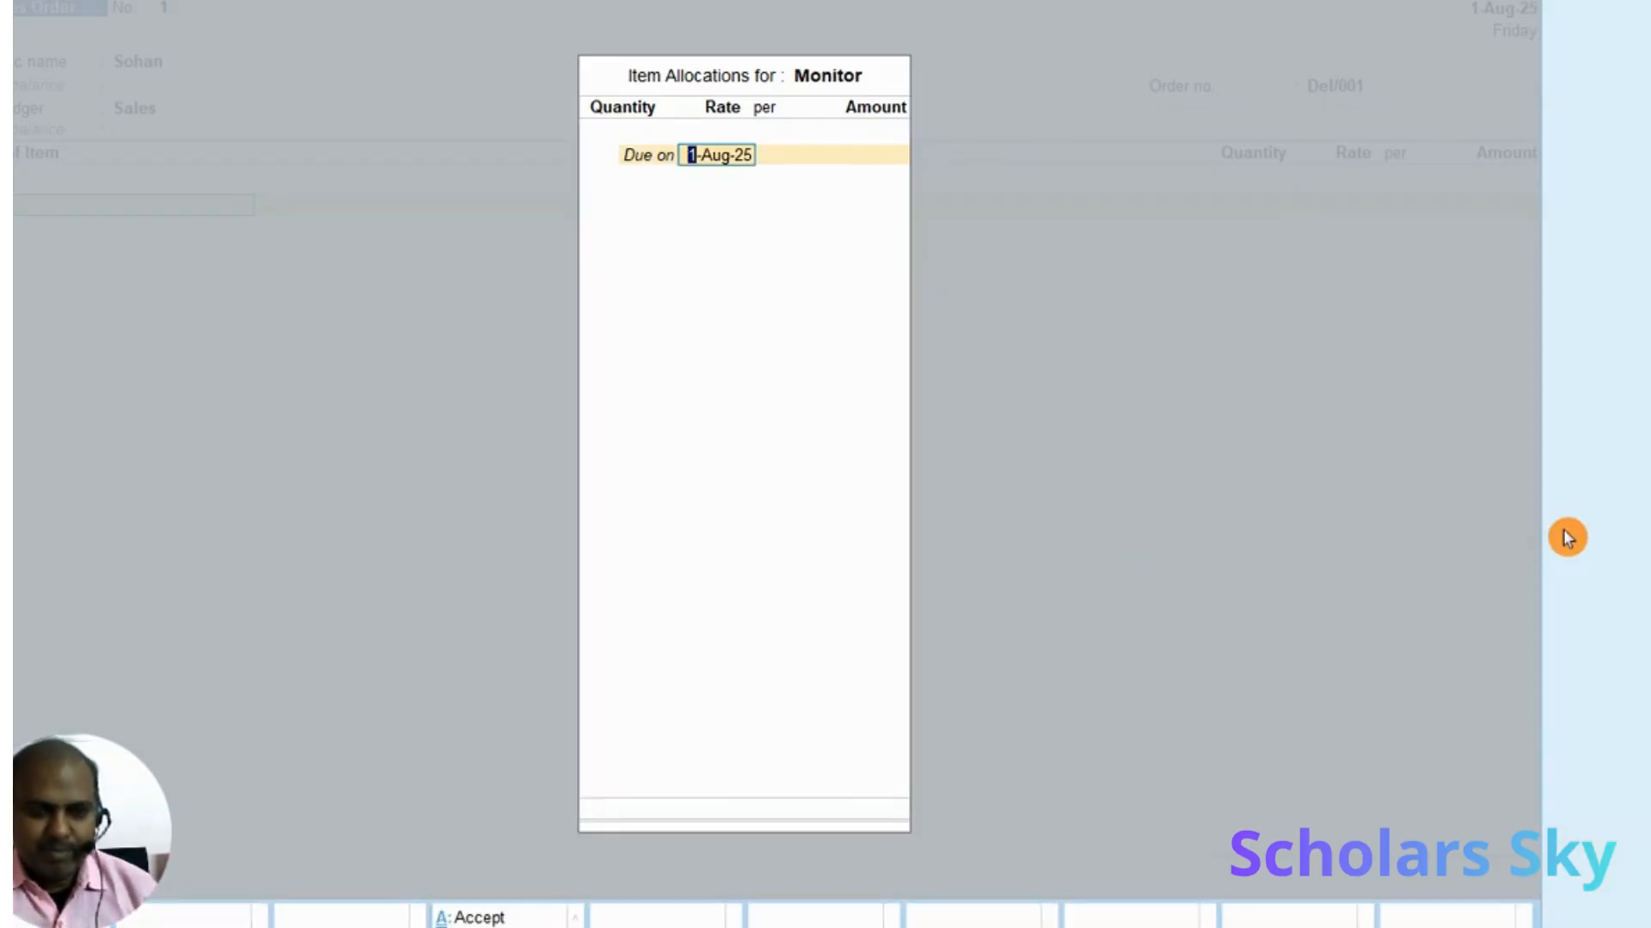
{"action": "key", "text": "alt+Tab"}
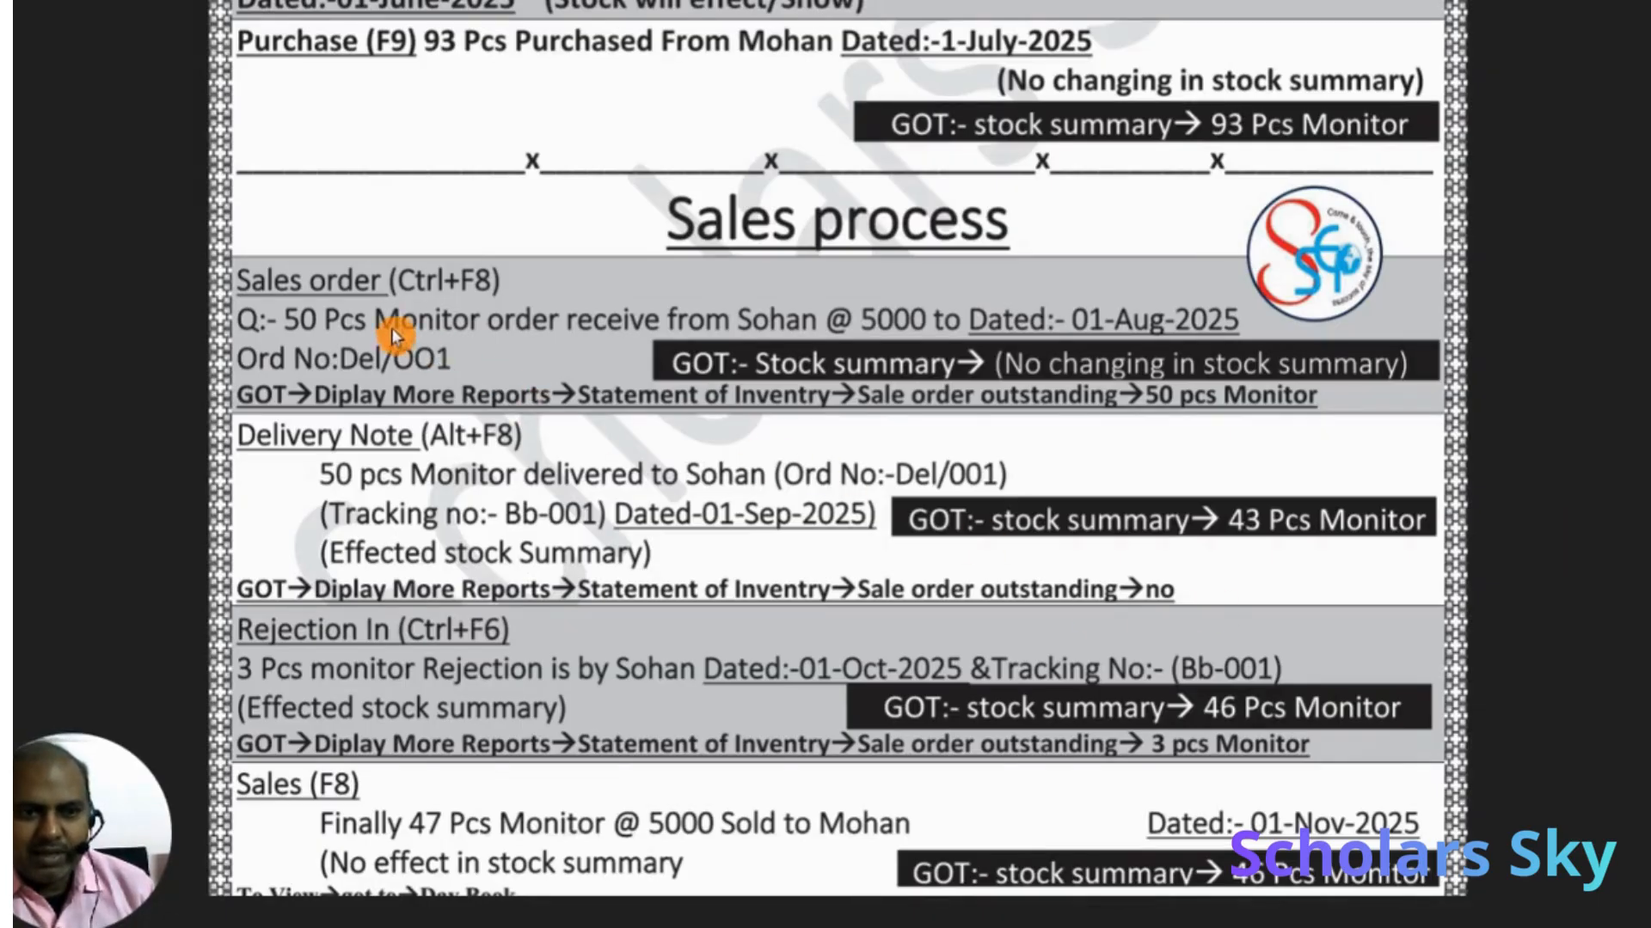
{"action": "key", "text": "alt+Tab"}
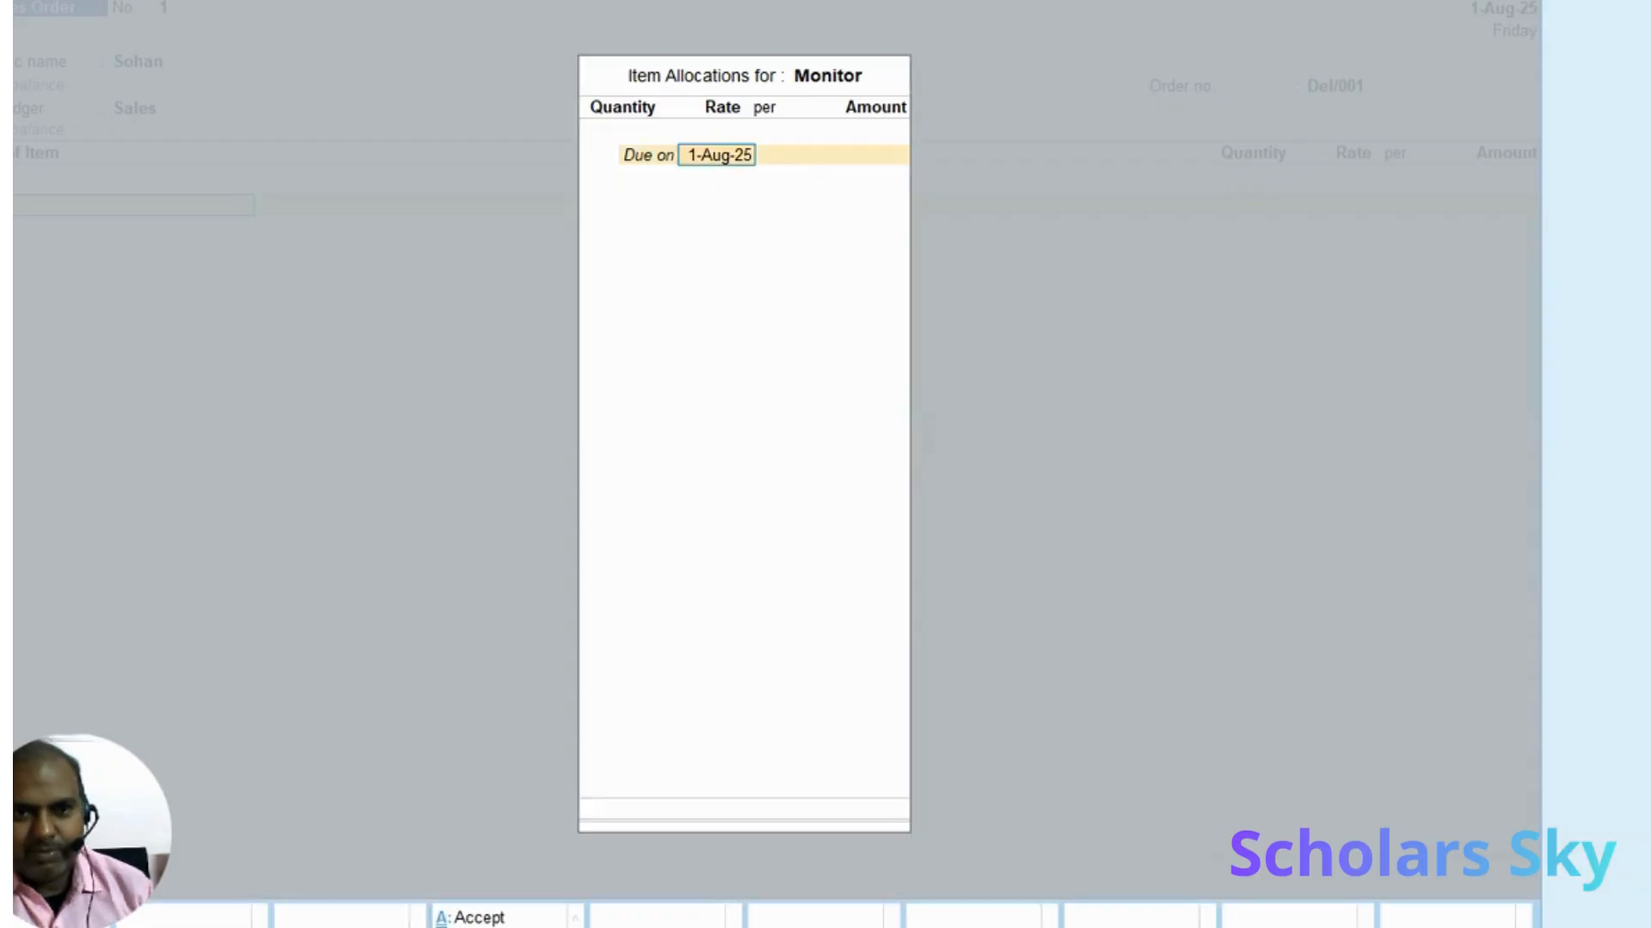
Allocate 50 pcs of Monitor due on 1-Aug-25 at a rate of 5,000 and save the sales order
{"action": "key", "text": "Return"}
{"action": "type", "text": "50 pcs"}
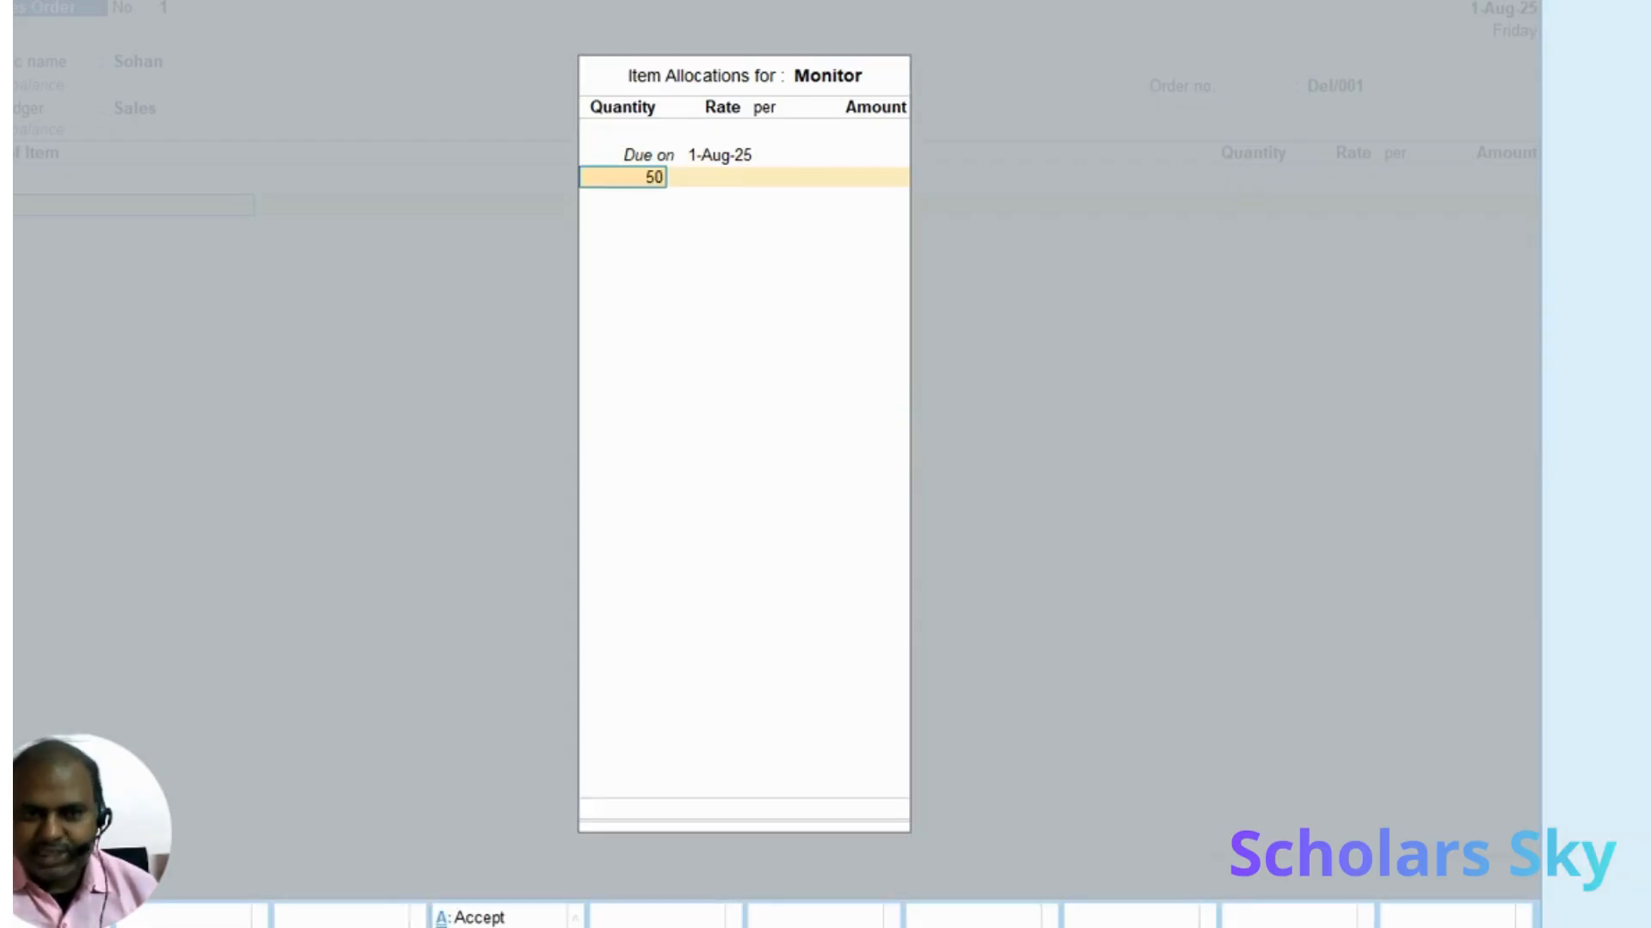
{"action": "key", "text": "Return"}
{"action": "type", "text": "5,00"}
{"action": "type", "text": "000"}
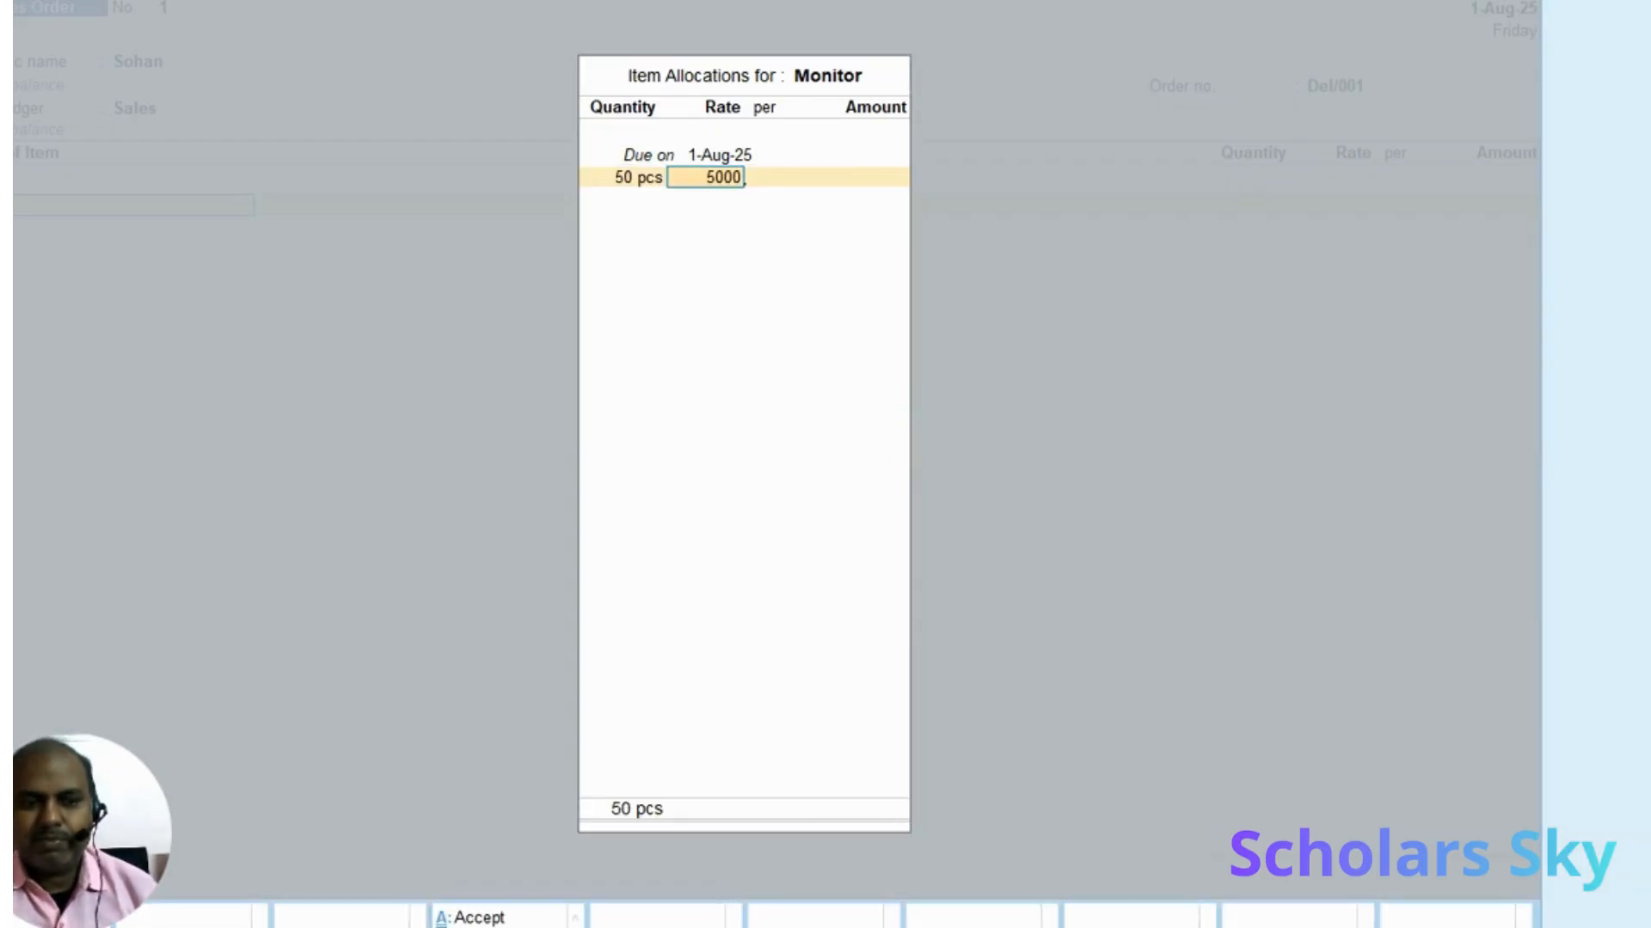
{"action": "key", "text": "Return"}
{"action": "key", "text": "Return"}
{"action": "key", "text": "Return"}
{"action": "key", "text": "Return"}
{"action": "key", "text": "Return"}
{"action": "key", "text": "Return"}
{"action": "key", "text": "Return"}
{"action": "key", "text": "Return"}
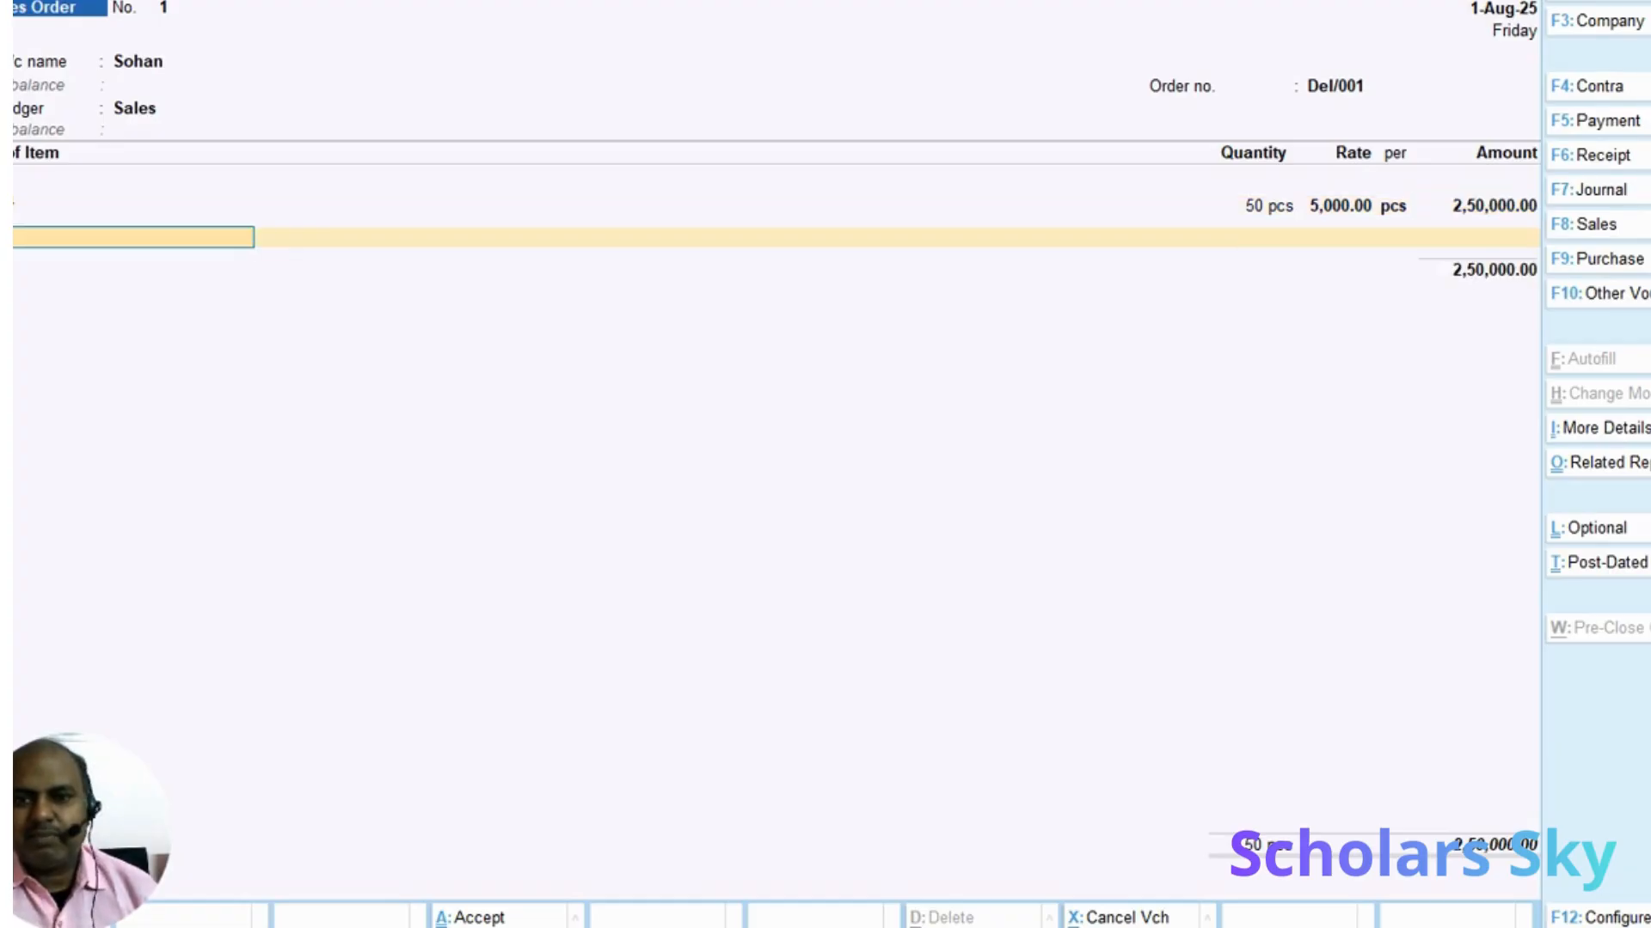
{"action": "key", "text": "Return"}
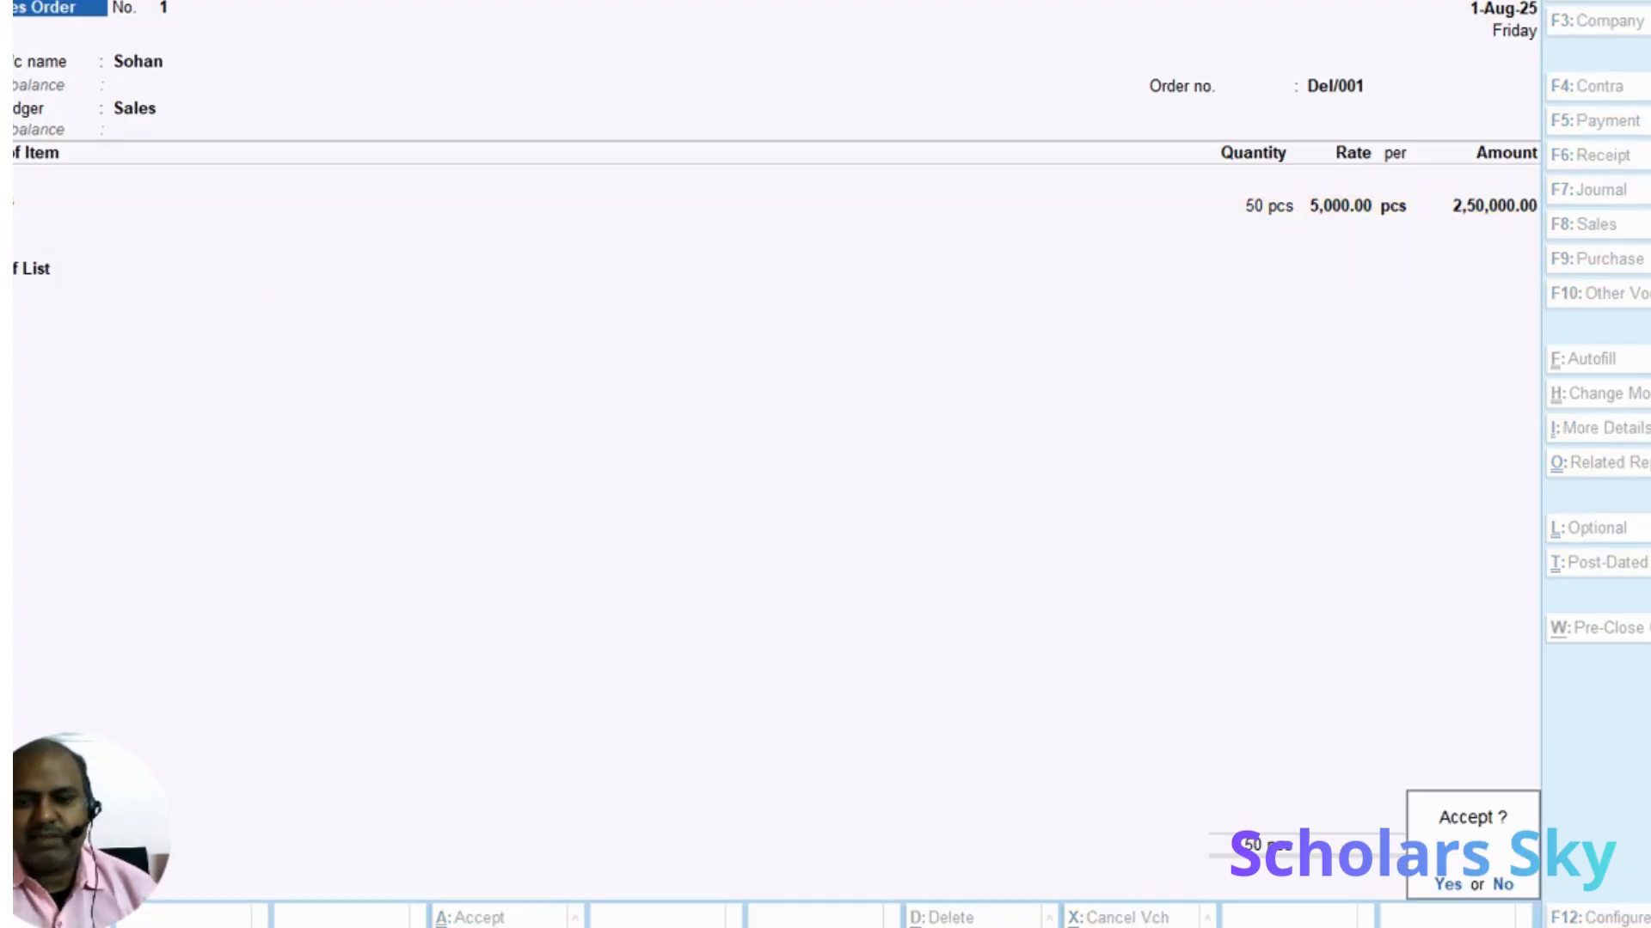
{"action": "key", "text": "Return"}
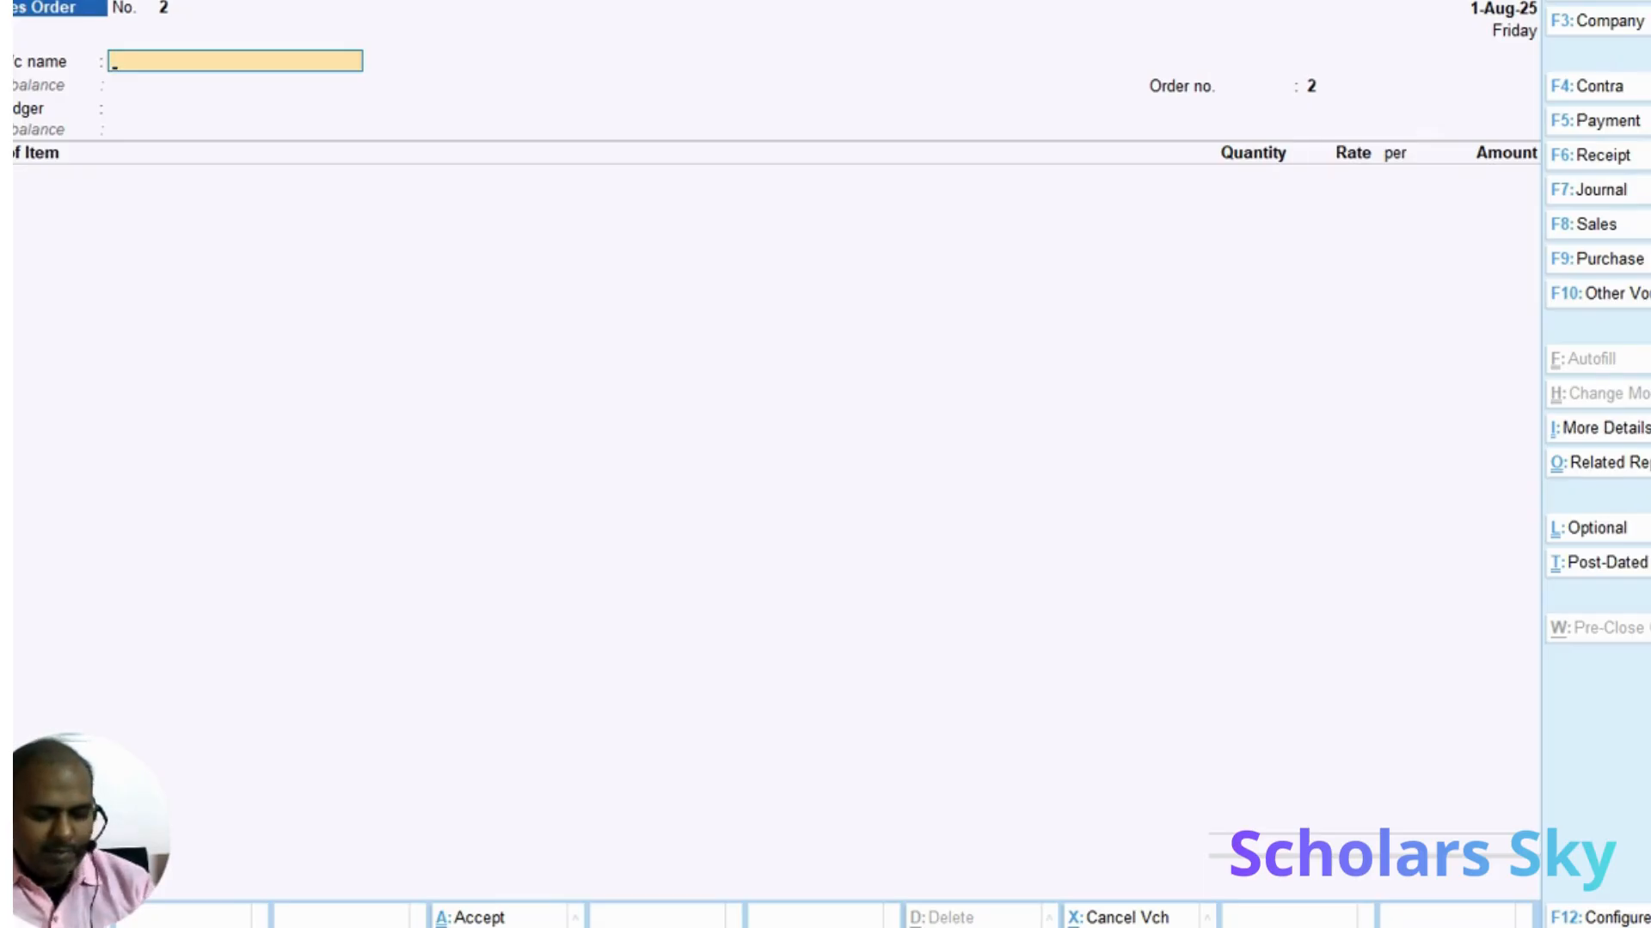
Leave the voucher screen and go to Statements of Inventory among the additional display reports
{"action": "key", "text": "Escape"}
{"action": "key", "text": "Down"}
{"action": "key", "text": "Down"}
{"action": "key", "text": "Down"}
{"action": "key", "text": "Down"}
{"action": "key", "text": "Down"}
{"action": "key", "text": "Down"}
{"action": "key", "text": "Down"}
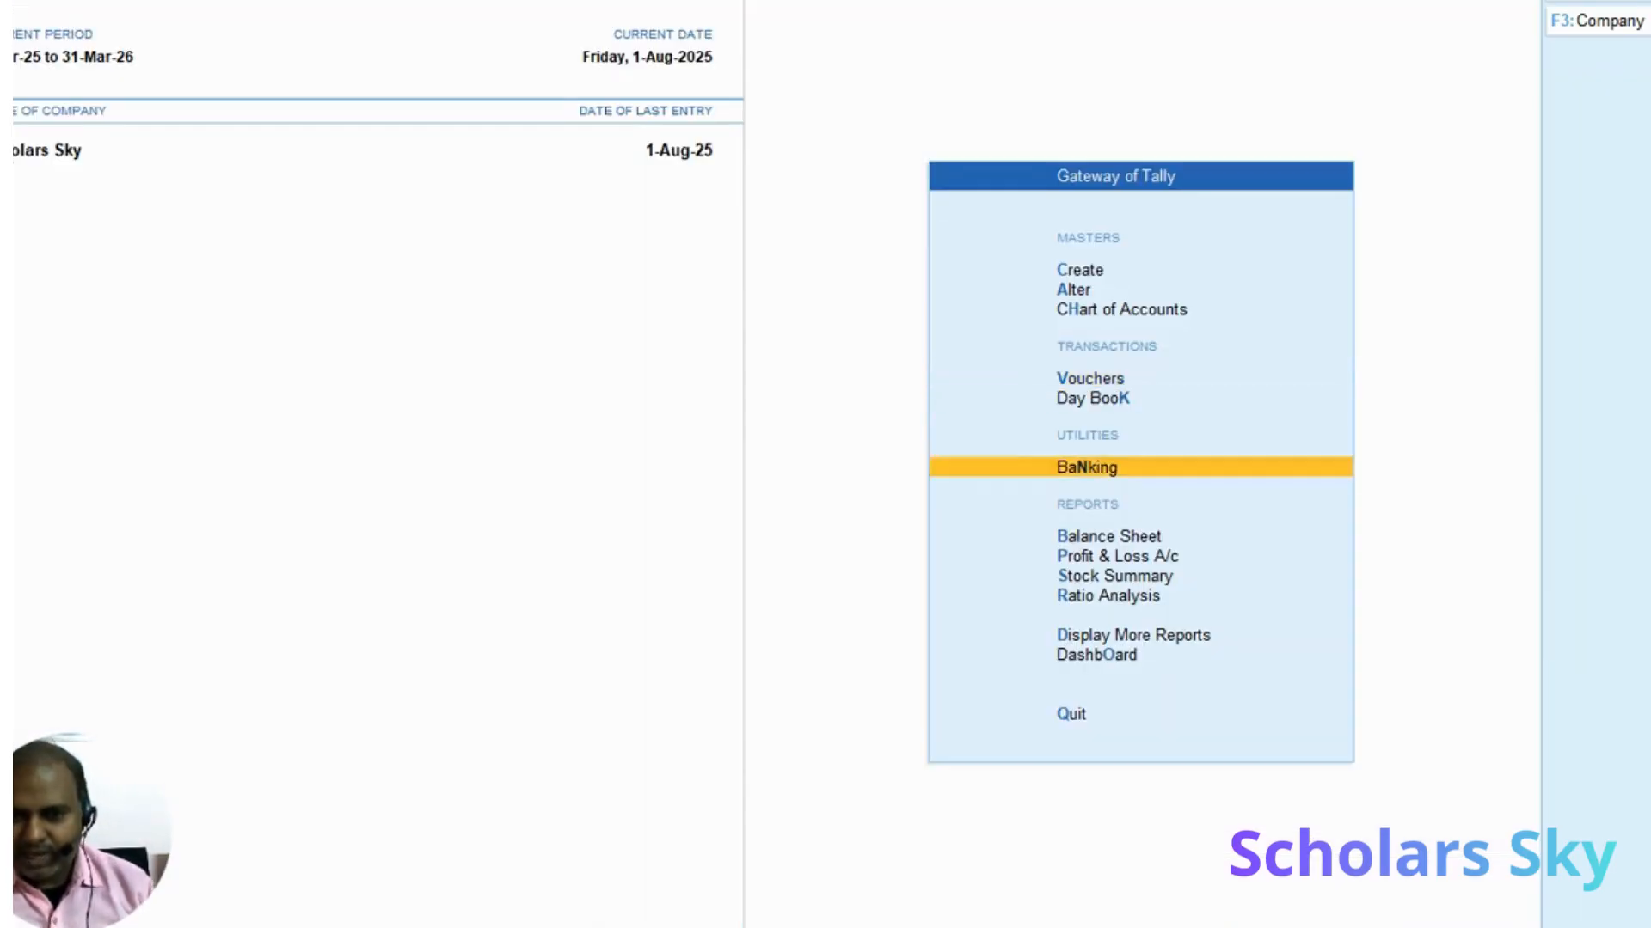
{"action": "key", "text": "Return"}
{"action": "key", "text": "Down"}
{"action": "key", "text": "Down"}
{"action": "key", "text": "Down"}
{"action": "key", "text": "Down"}
{"action": "key", "text": "Down"}
{"action": "key", "text": "Down"}
{"action": "key", "text": "Down"}
{"action": "key", "text": "Down"}
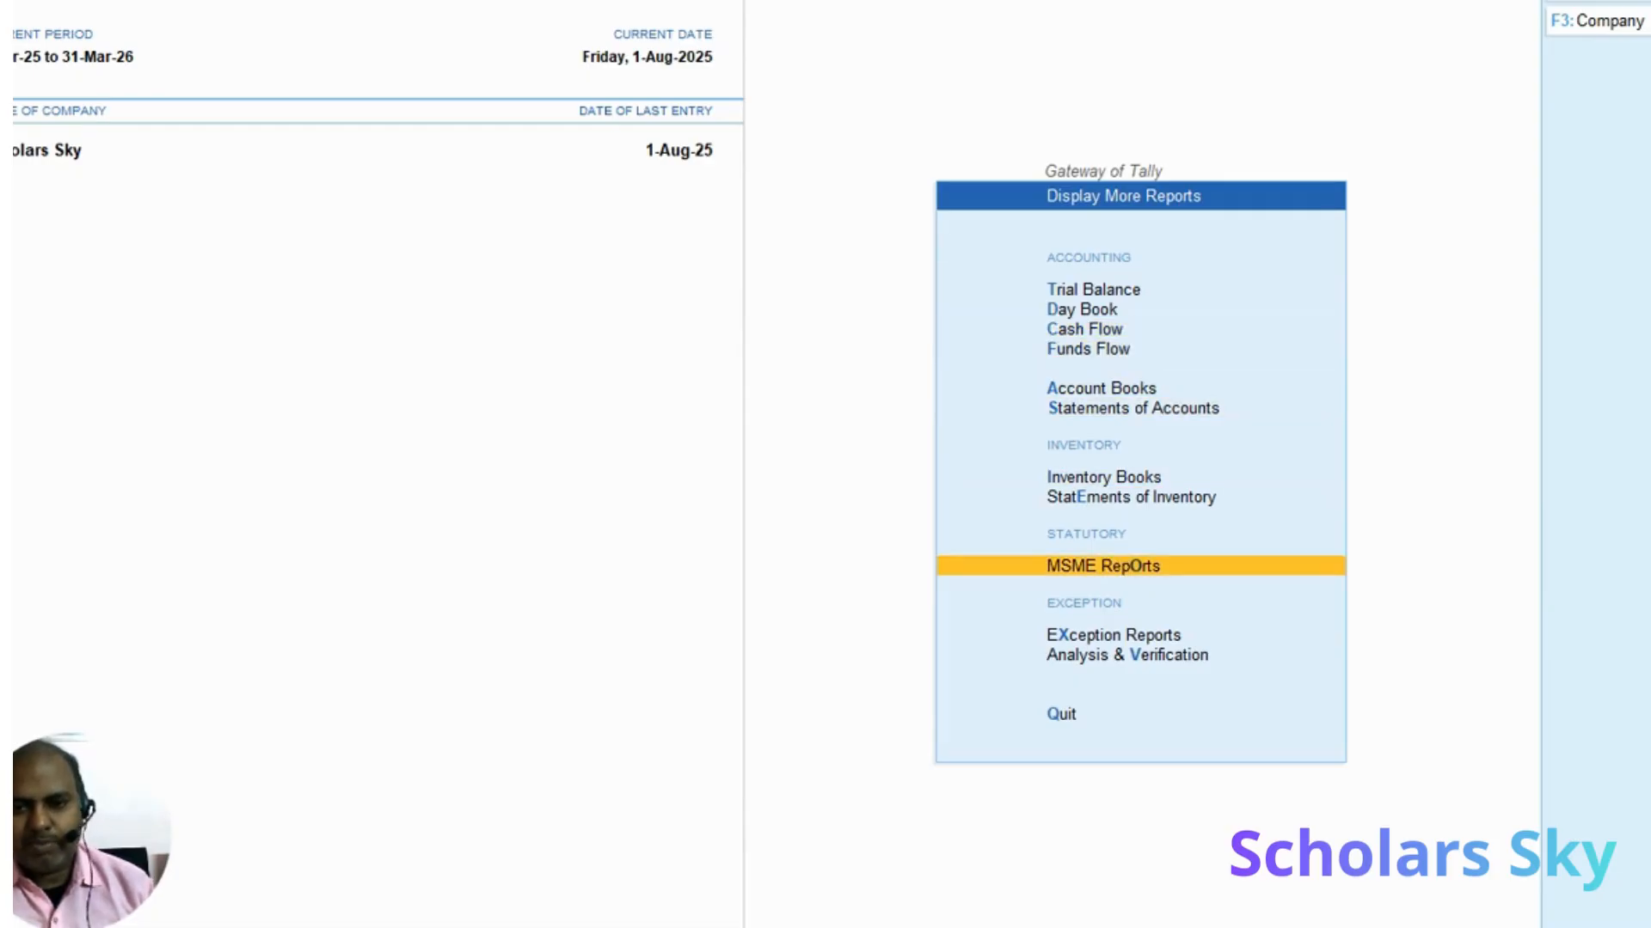
{"action": "key", "text": "Up"}
{"action": "key", "text": "Return"}
View the Sales Order Outstandings report for all orders
{"action": "key", "text": "Down"}
{"action": "key", "text": "Down"}
{"action": "key", "text": "Down"}
{"action": "key", "text": "Down"}
{"action": "key", "text": "Down"}
{"action": "key", "text": "Down"}
{"action": "key", "text": "Up"}
{"action": "key", "text": "Return"}
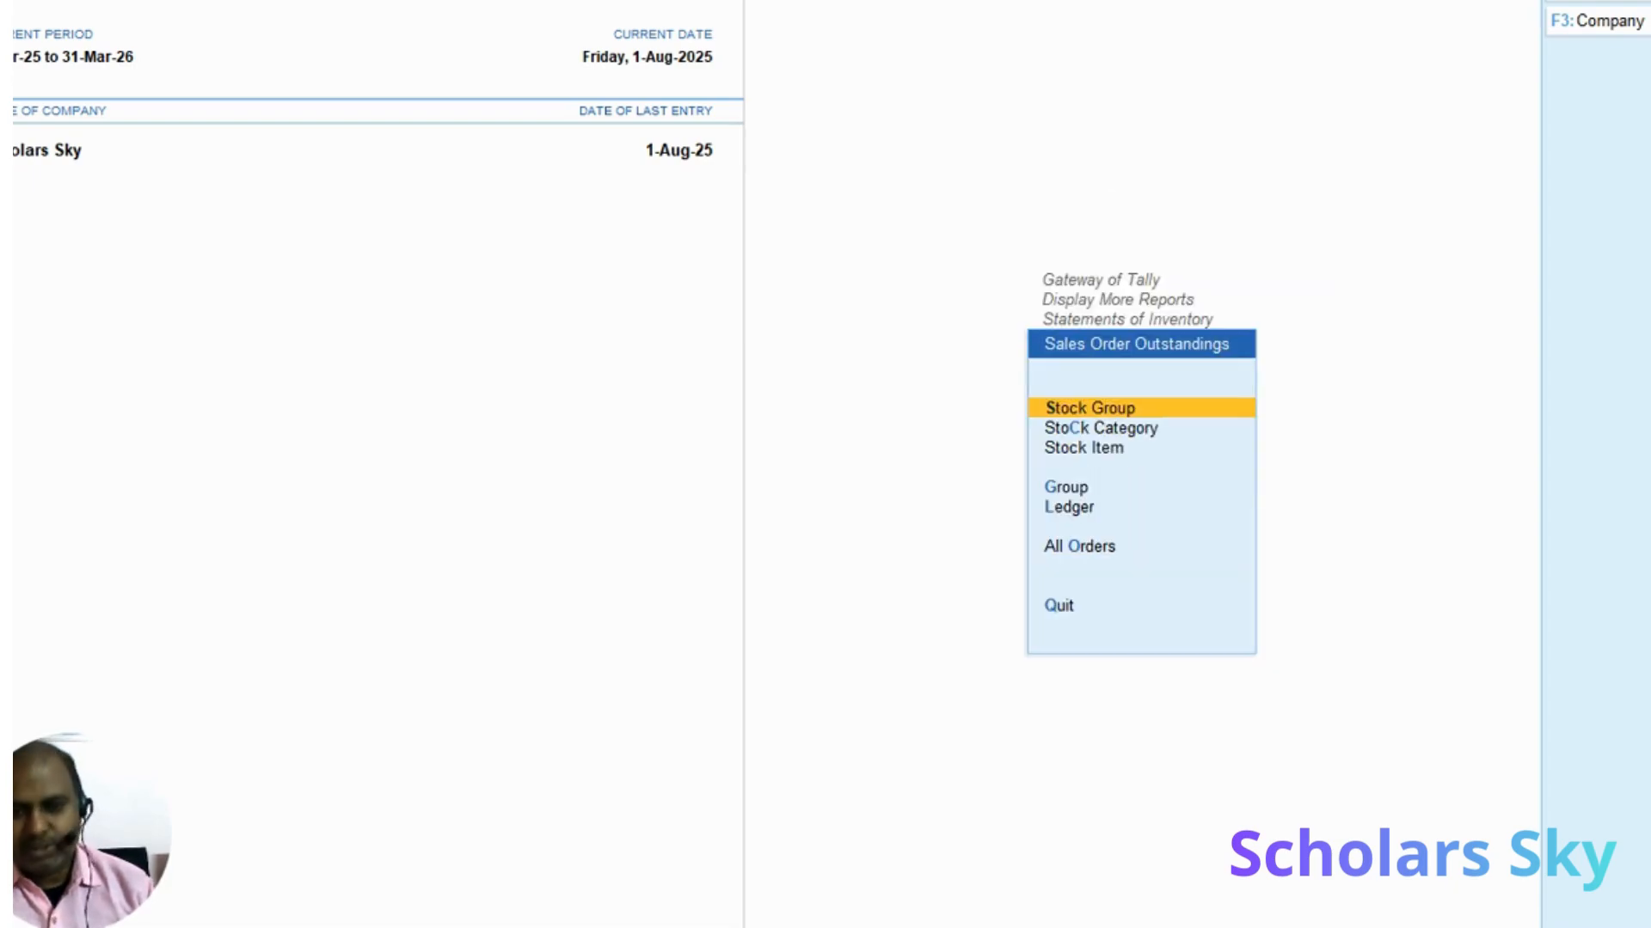
{"action": "key", "text": "Down"}
{"action": "key", "text": "Down"}
{"action": "key", "text": "Down"}
{"action": "key", "text": "Down"}
{"action": "key", "text": "Down"}
{"action": "key", "text": "Return"}
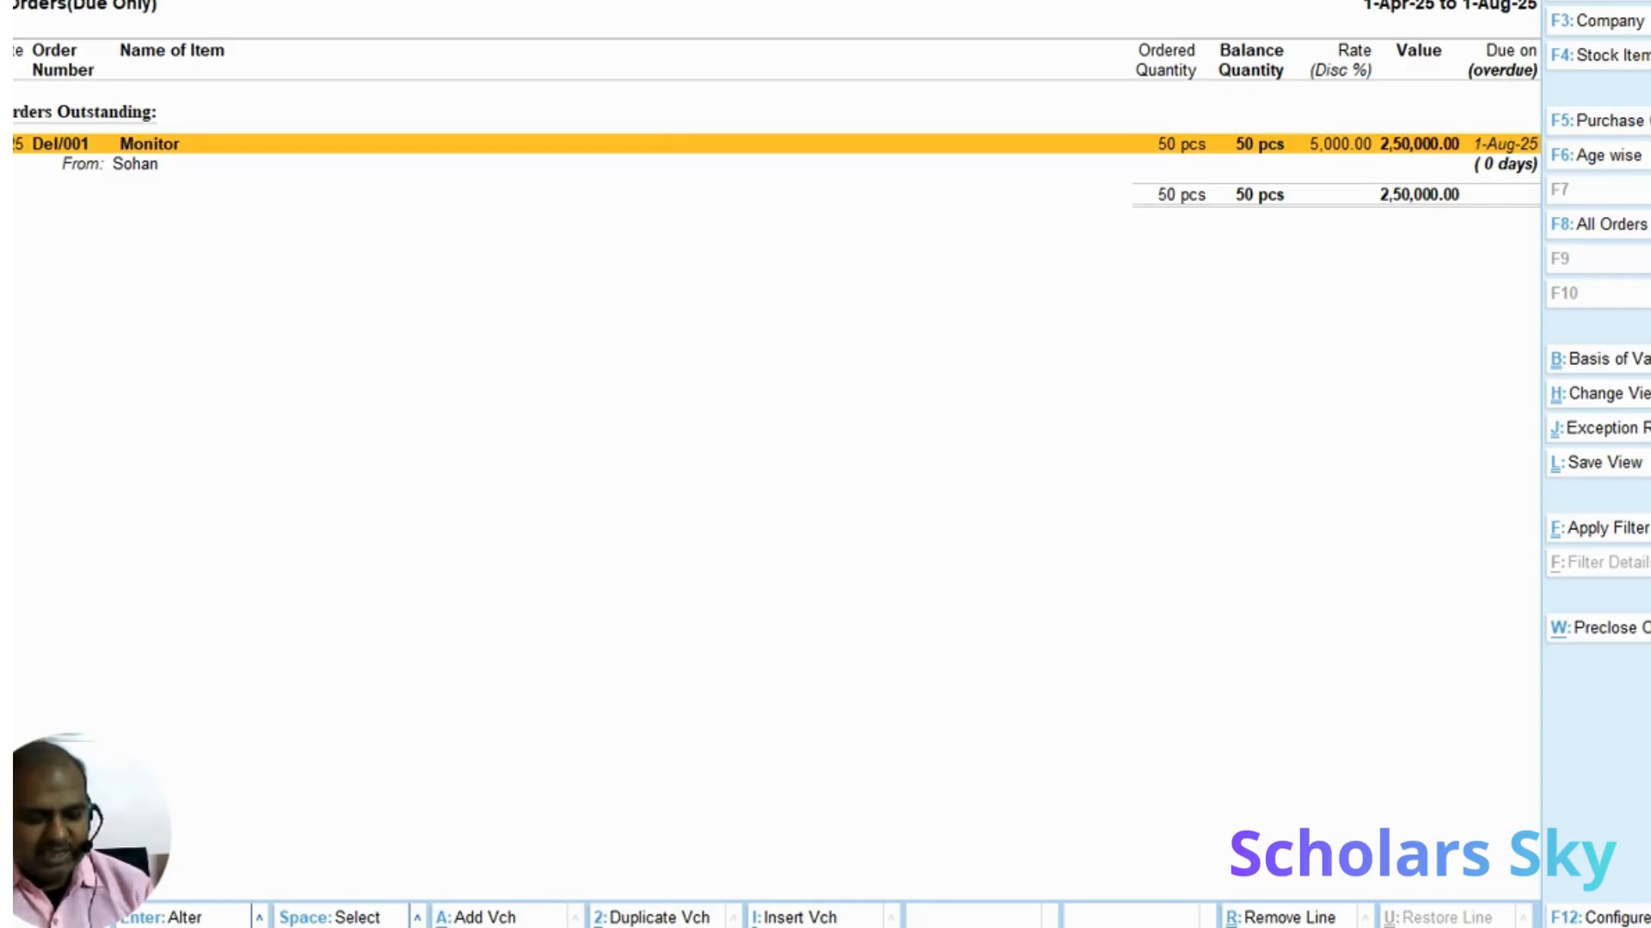
Close the outstandings report, reopen voucher entry and check the delivery note instructions in the process notes
{"action": "key", "text": "Escape"}
{"action": "key", "text": "Escape"}
{"action": "key", "text": "Escape"}
{"action": "key", "text": "Escape"}
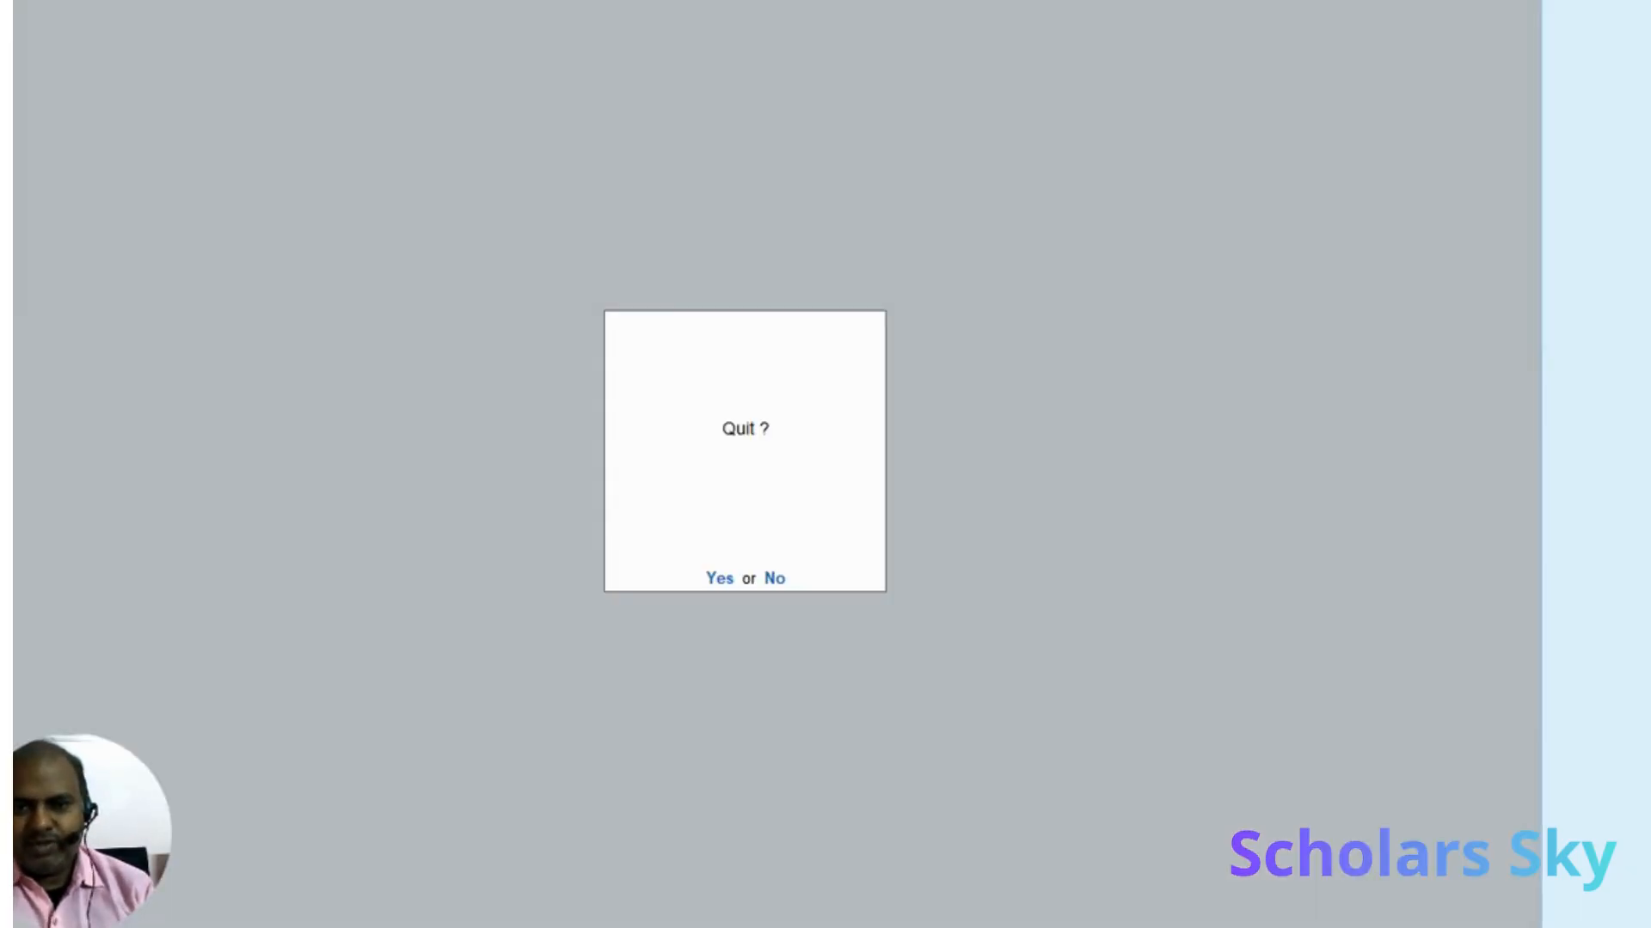
{"action": "key", "text": "n"}
{"action": "key", "text": "Down"}
{"action": "key", "text": "Down"}
{"action": "key", "text": "Down"}
{"action": "key", "text": "Return"}
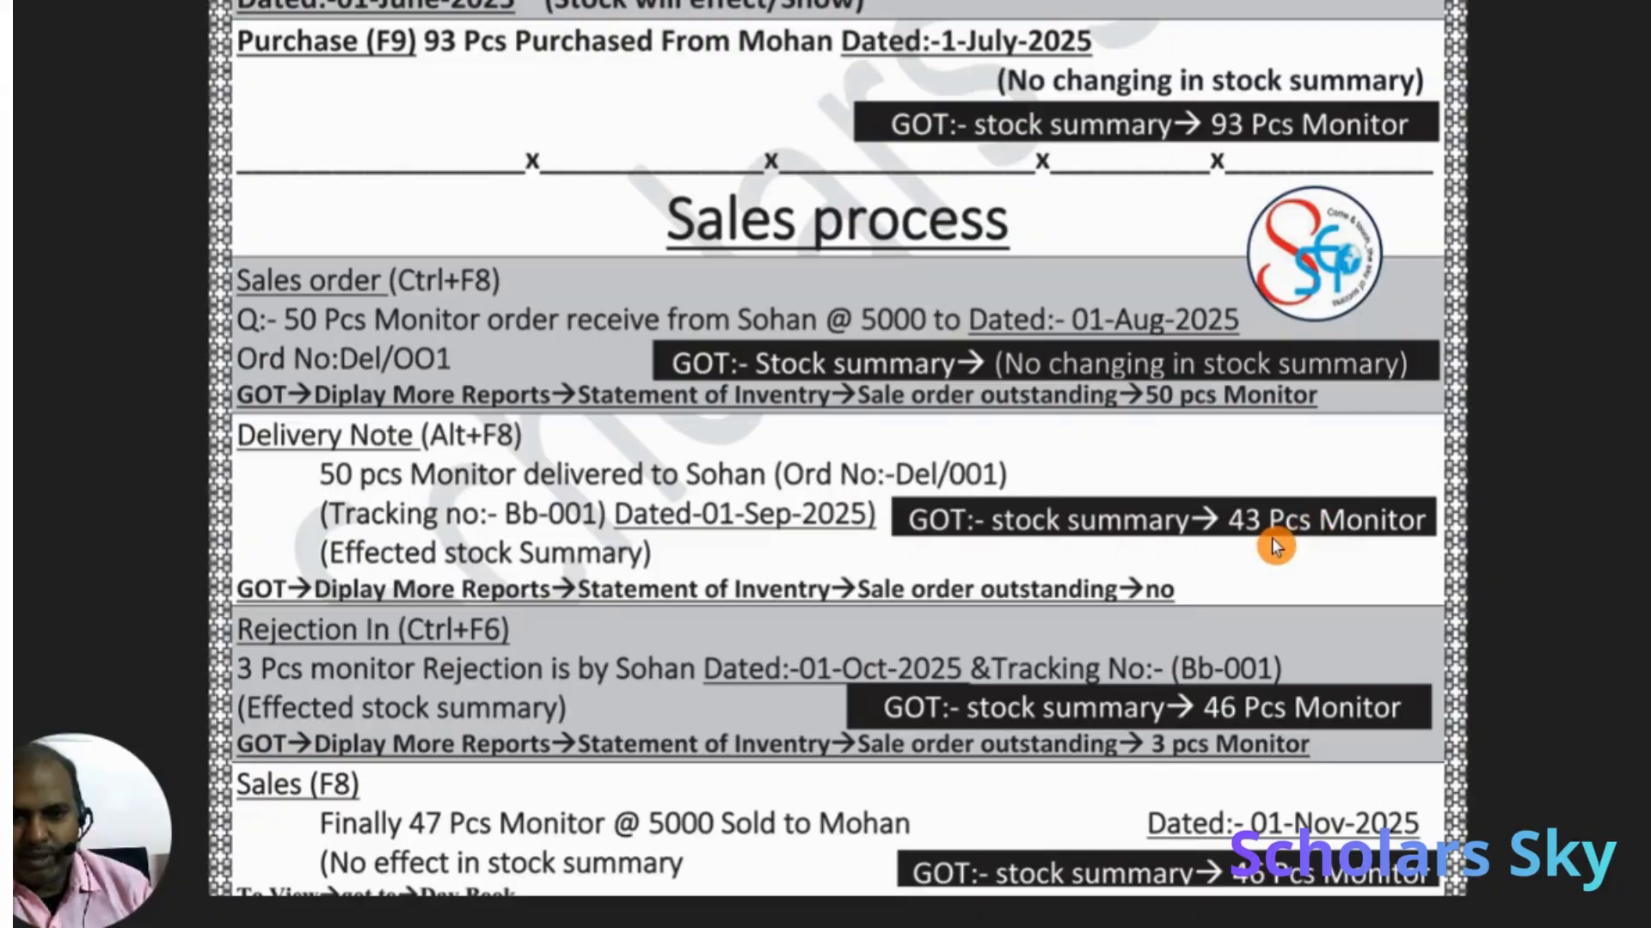
{"action": "key", "text": "alt+Tab"}
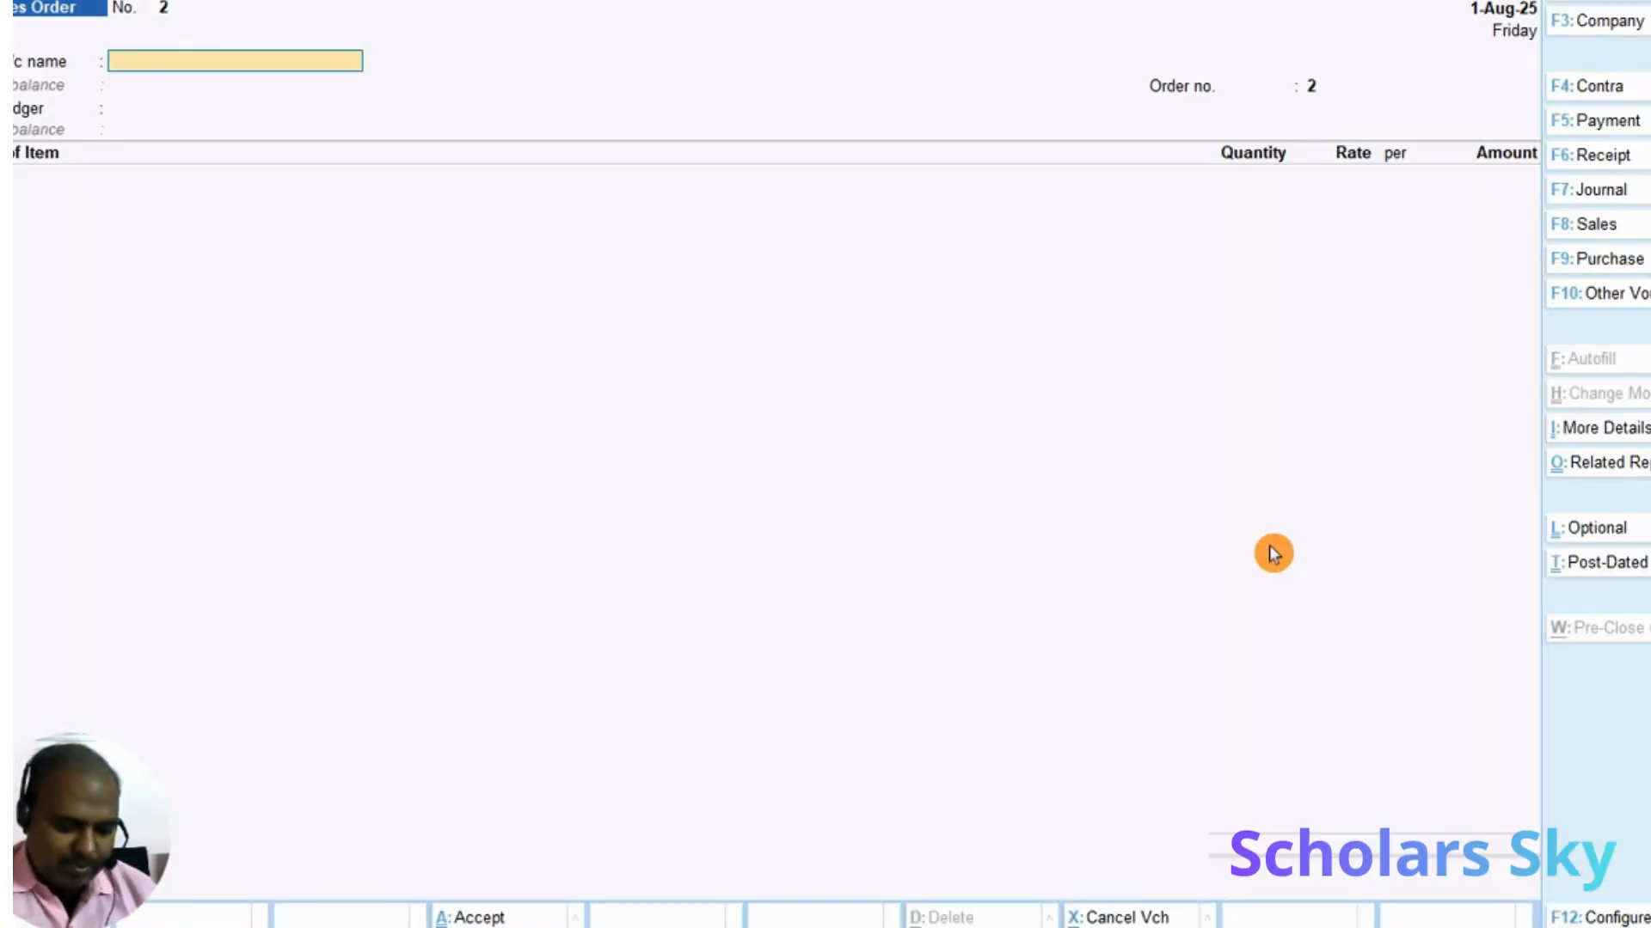
Set the voucher date to 1-Sep-25
{"action": "key", "text": "F2"}
{"action": "type", "text": "1-9"}
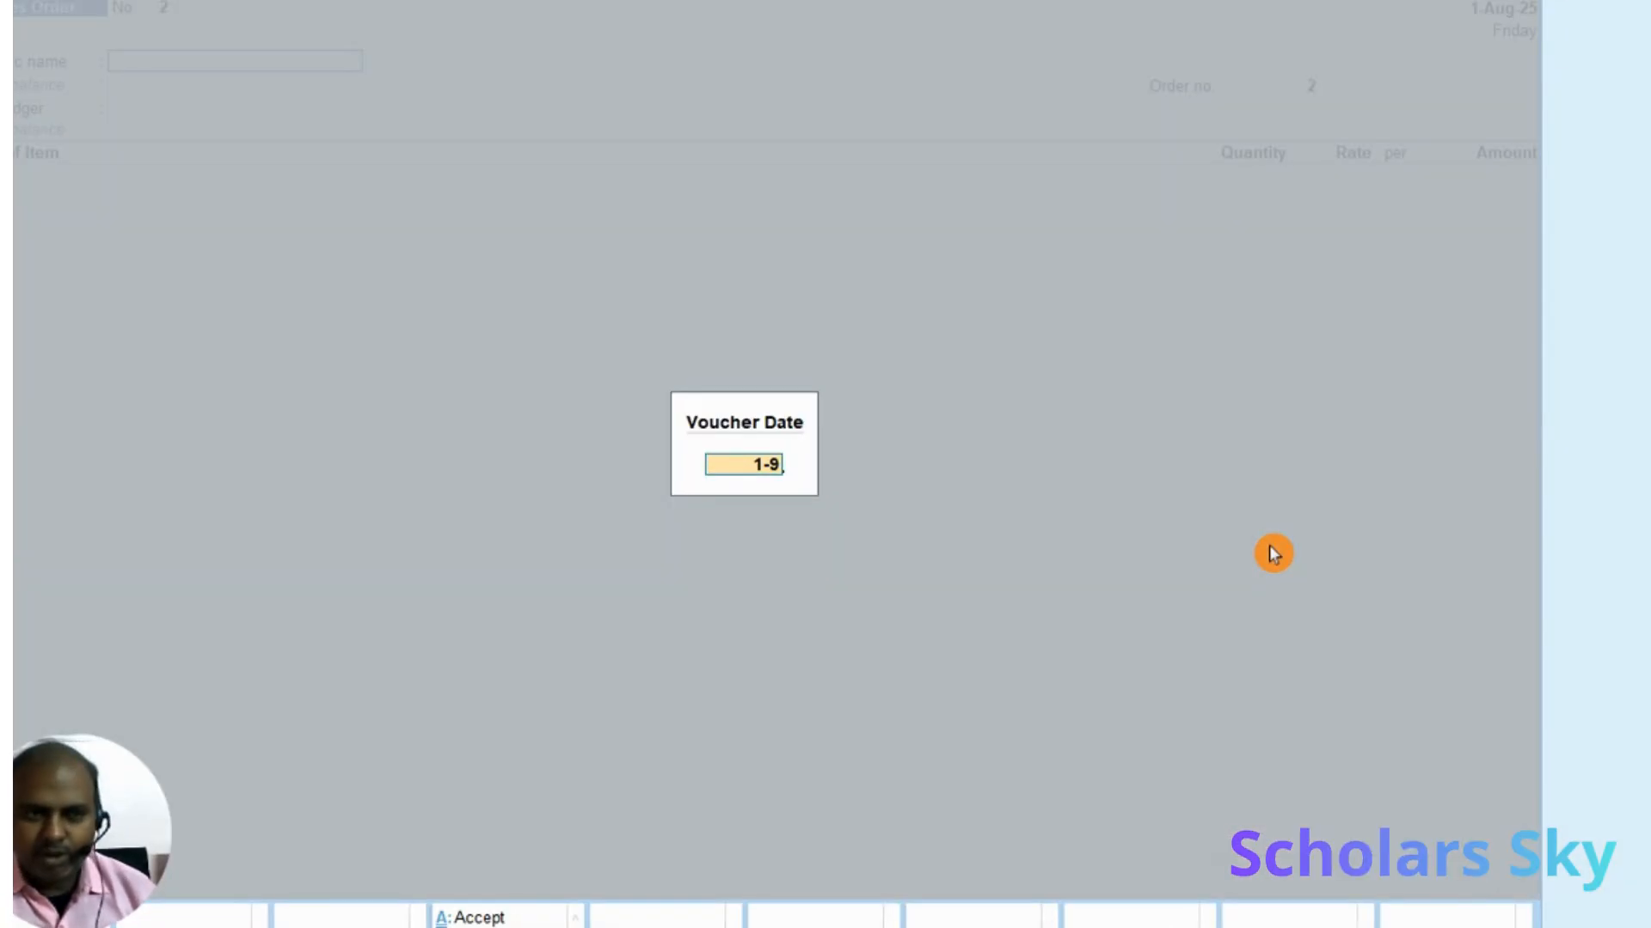
{"action": "key", "text": "Return"}
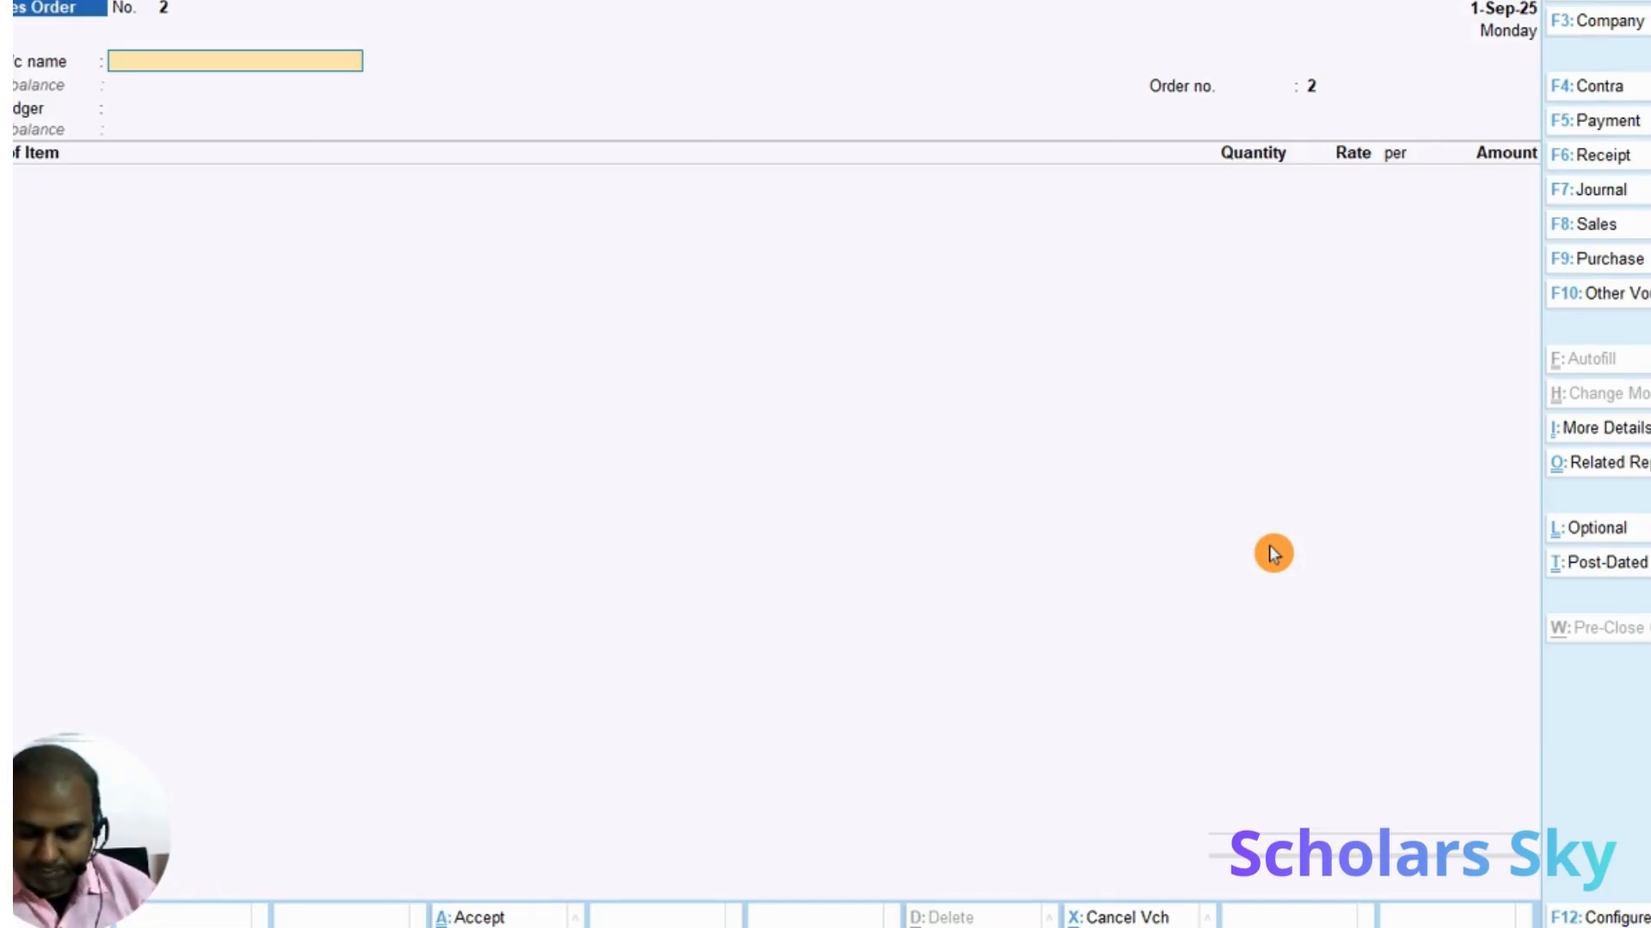
Change the voucher type from Sales Order to Delivery Note
{"action": "key", "text": "F10"}
{"action": "key", "text": "Up"}
{"action": "key", "text": "Up"}
{"action": "key", "text": "Up"}
{"action": "key", "text": "Up"}
{"action": "key", "text": "Up"}
{"action": "key", "text": "Up"}
{"action": "key", "text": "Up"}
{"action": "key", "text": "Return"}
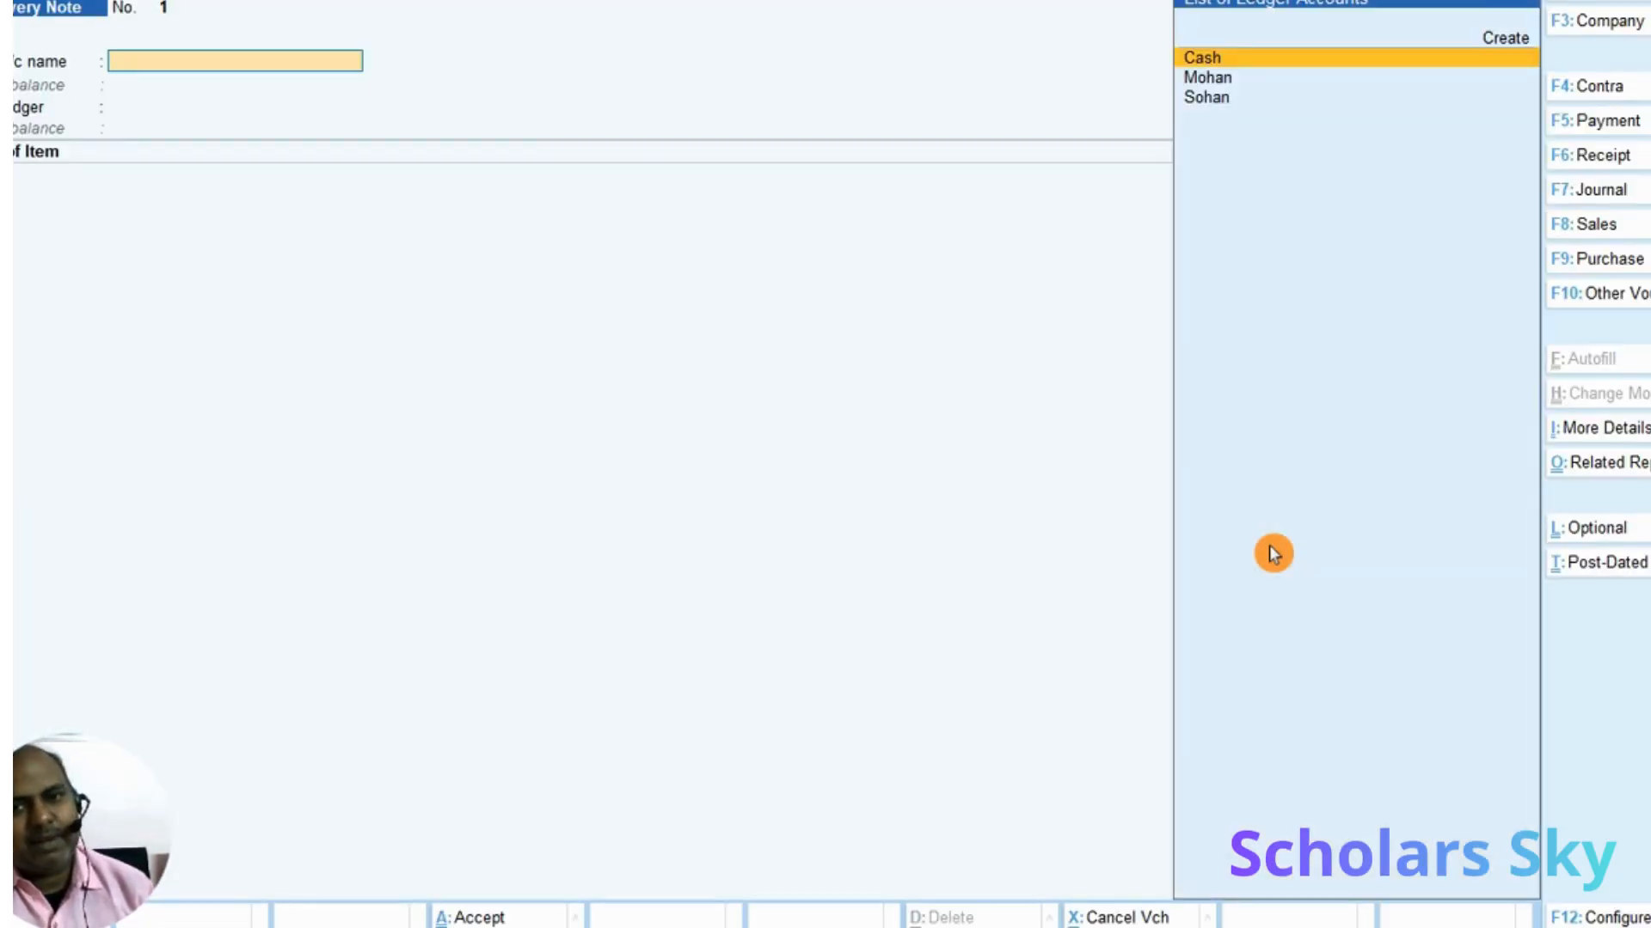
Select the customer as the delivery note's party account and link the sales order dated 1-Aug-25
{"action": "key", "text": "Down"}
{"action": "key", "text": "Down"}
{"action": "key", "text": "Return"}
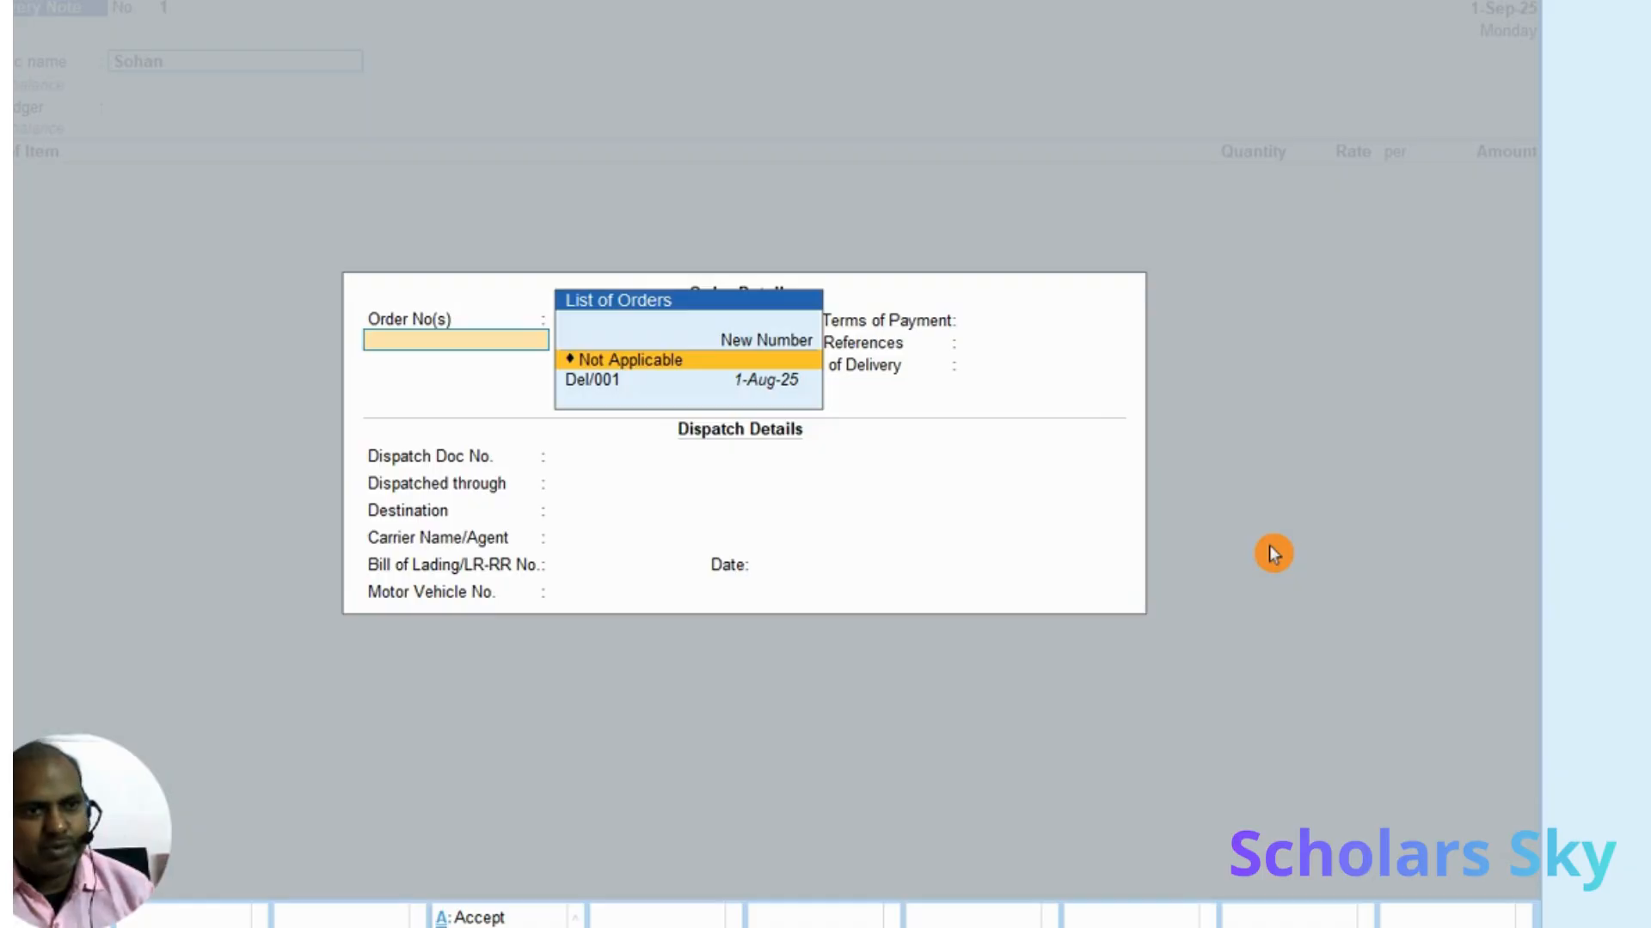
{"action": "key", "text": "Down"}
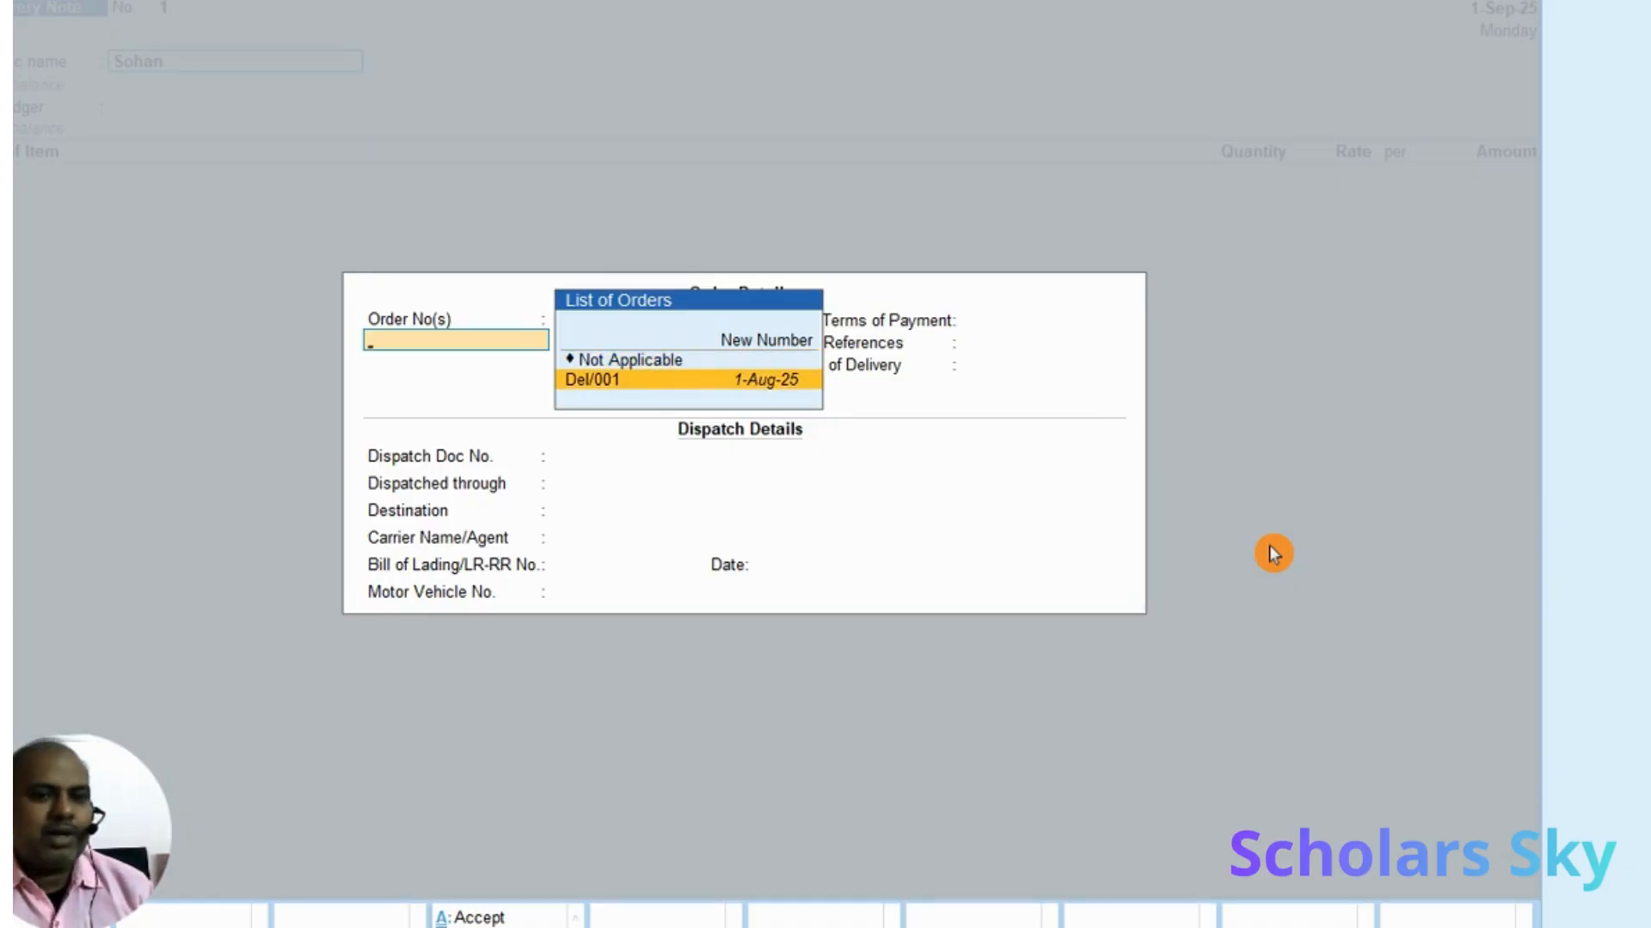
{"action": "key", "text": "Return"}
Accept the delivery note's remaining order, dispatch and party details with Sales as ledger, and proceed to the item line
{"action": "key", "text": "Return"}
{"action": "key", "text": "Return"}
{"action": "key", "text": "Return"}
{"action": "key", "text": "Return"}
{"action": "key", "text": "Return"}
{"action": "key", "text": "Return"}
{"action": "key", "text": "Return"}
{"action": "key", "text": "Return"}
{"action": "key", "text": "Return"}
{"action": "key", "text": "Return"}
{"action": "key", "text": "Return"}
{"action": "key", "text": "Return"}
{"action": "key", "text": "Return"}
{"action": "key", "text": "Return"}
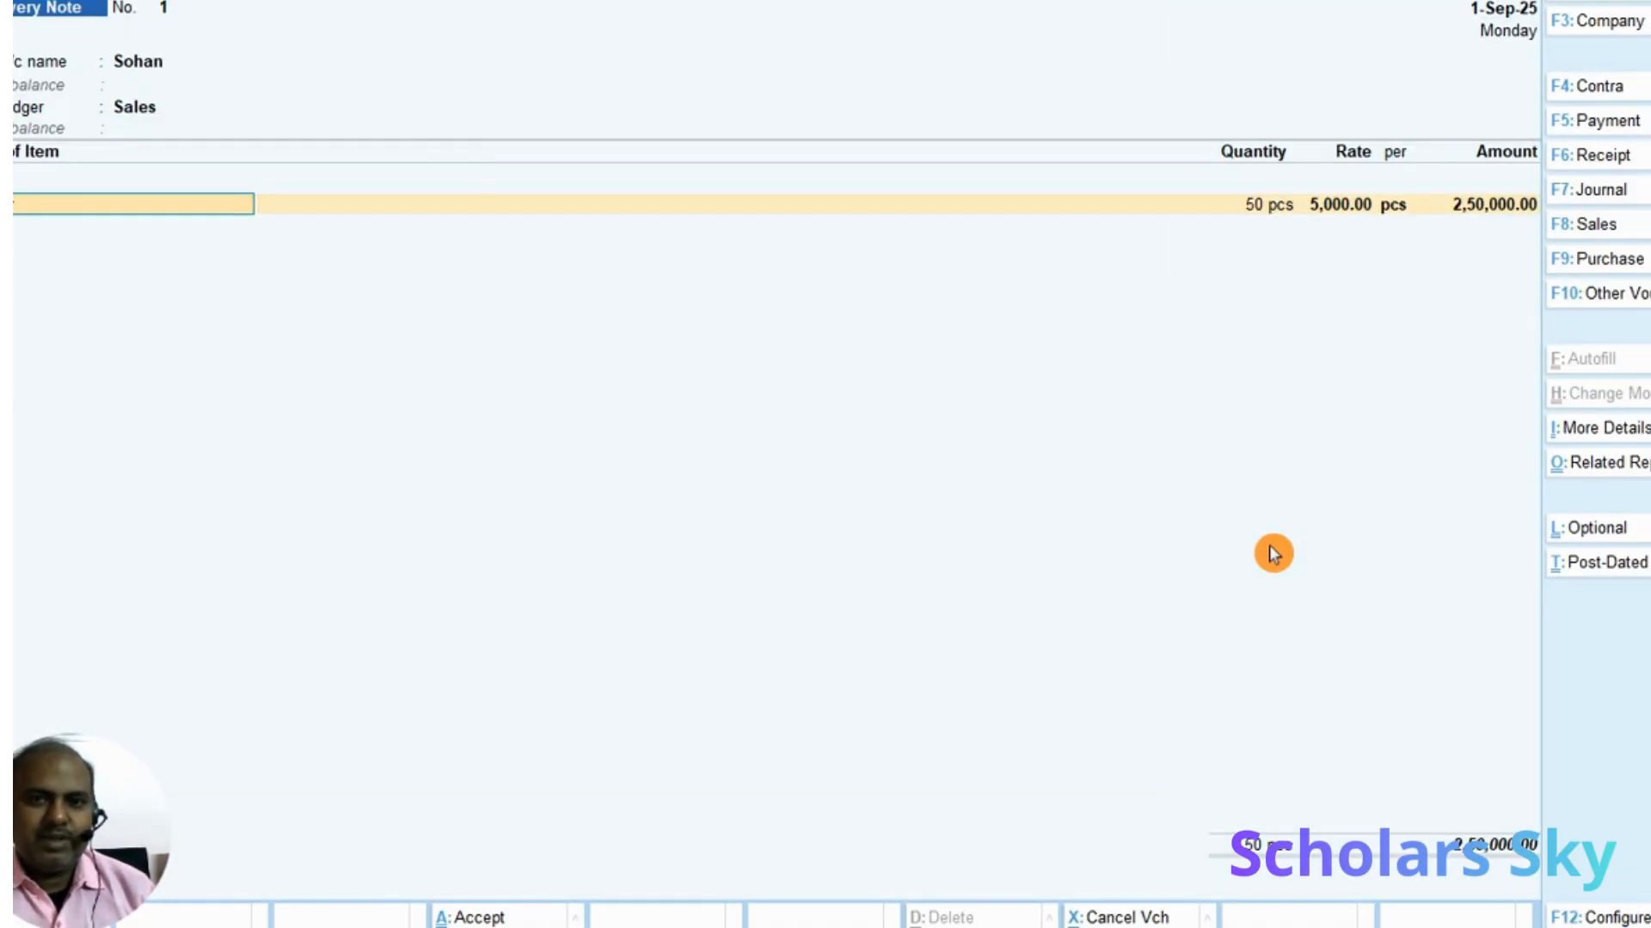
Accept the delivery note's item line of 50 pcs at 5,000.00 with its allocation details, leave the narration blank and save the voucher
{"action": "key", "text": "Return"}
{"action": "key", "text": "Return"}
{"action": "key", "text": "Return"}
{"action": "key", "text": "Return"}
{"action": "key", "text": "Return"}
{"action": "key", "text": "Return"}
{"action": "key", "text": "Return"}
{"action": "key", "text": "Return"}
{"action": "key", "text": "Return"}
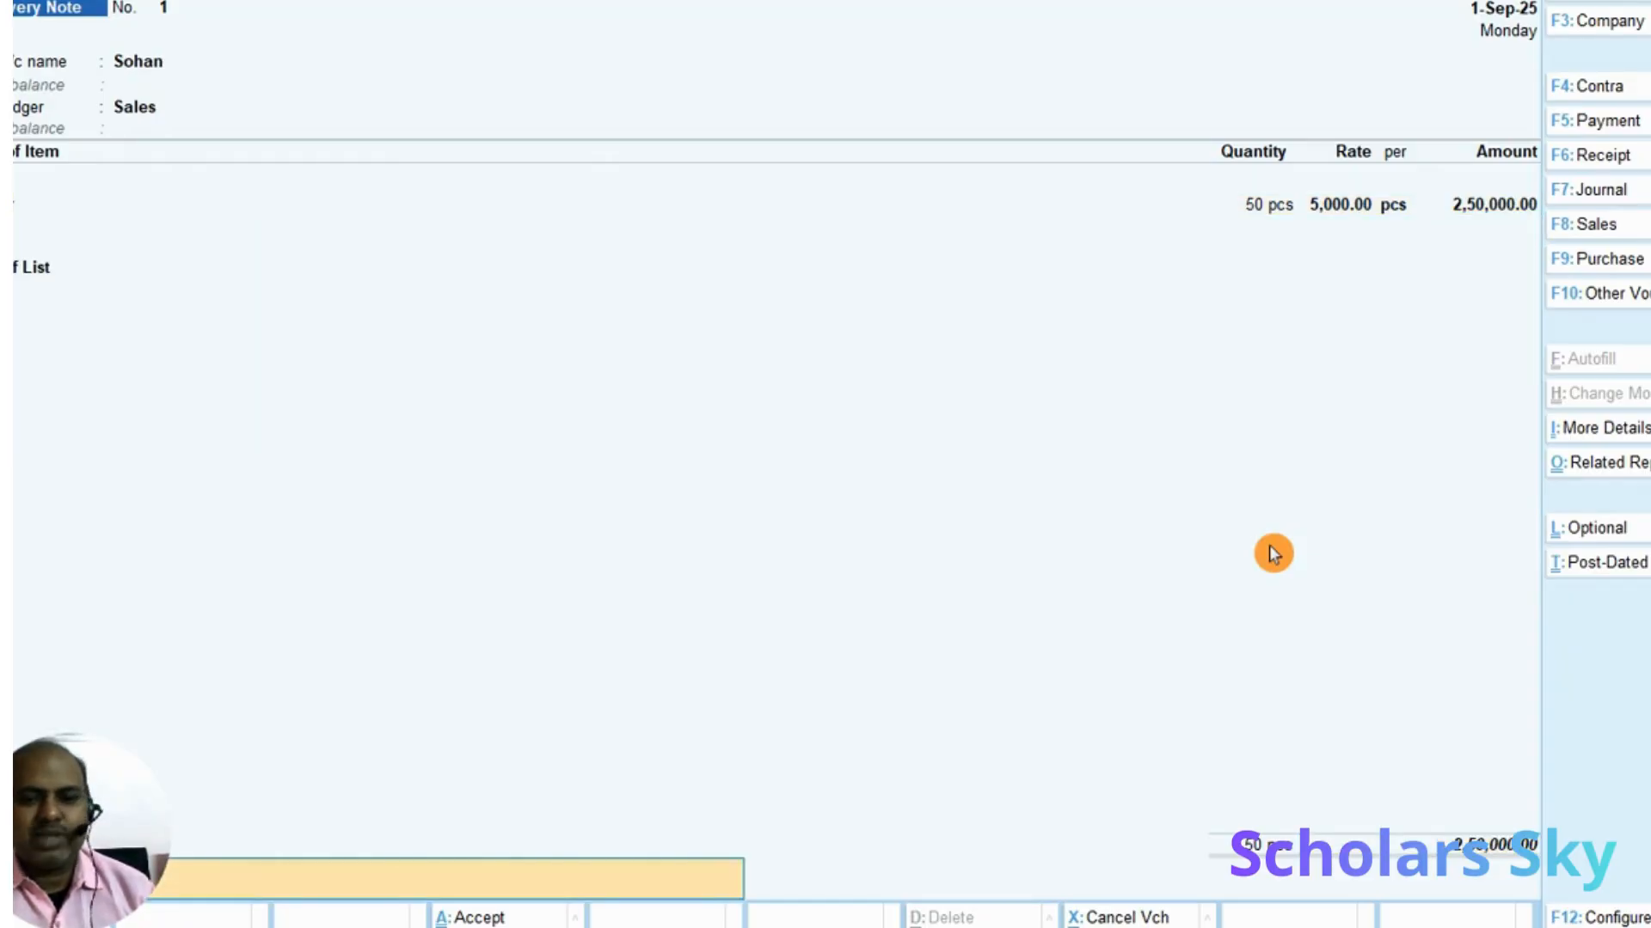
{"action": "key", "text": "Return"}
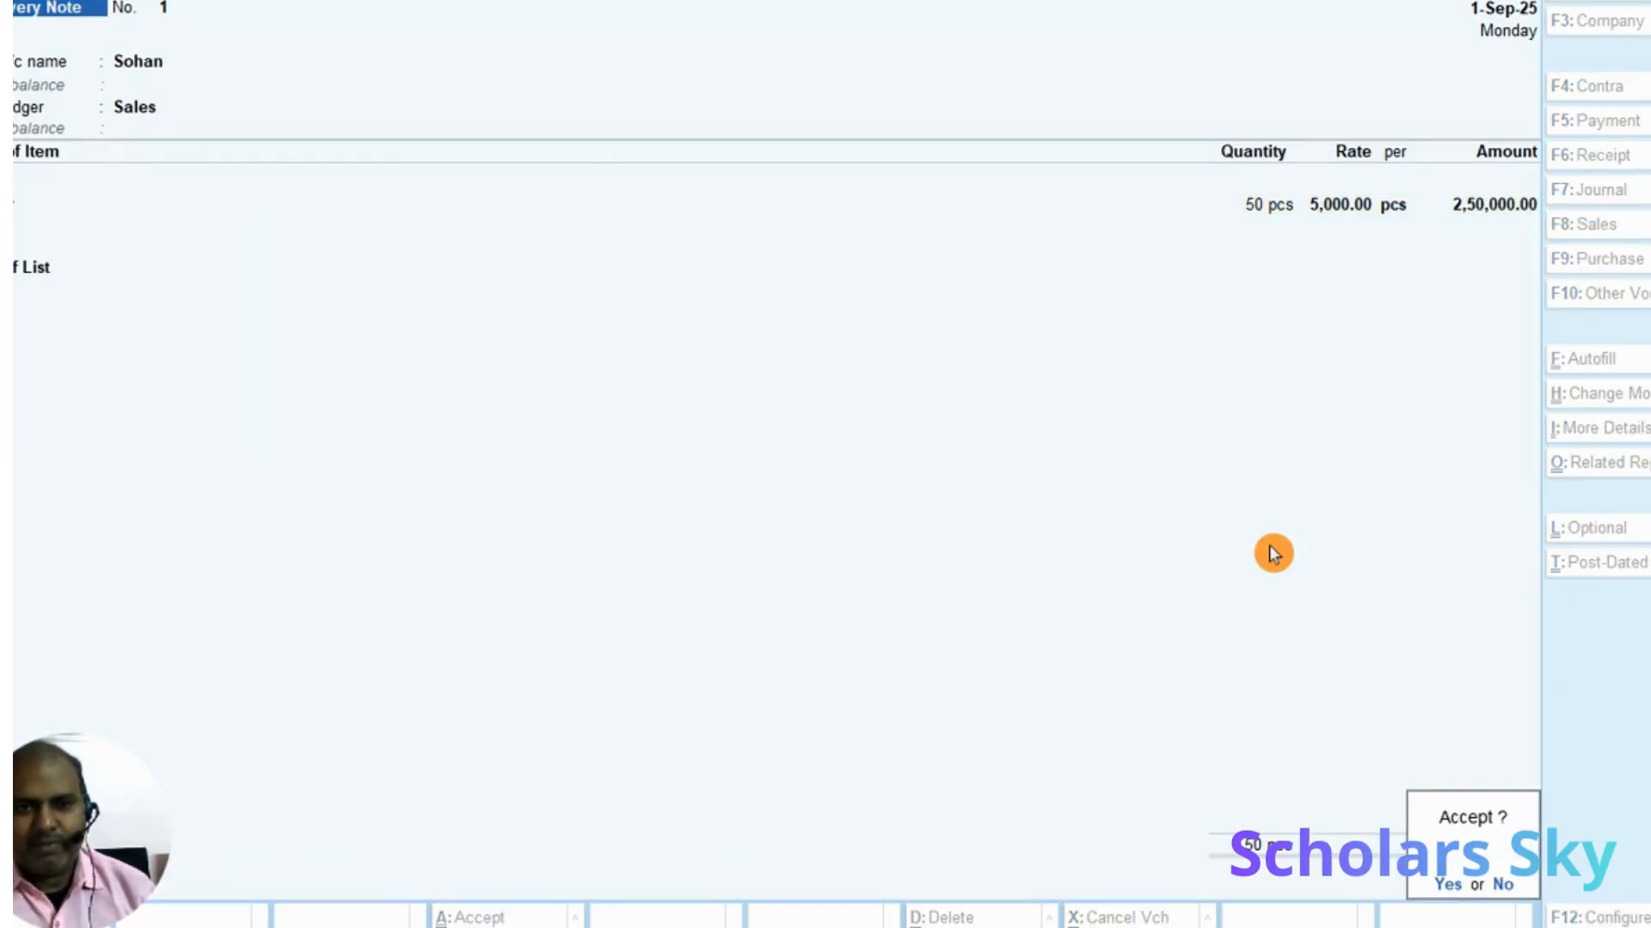
{"action": "key", "text": "Return"}
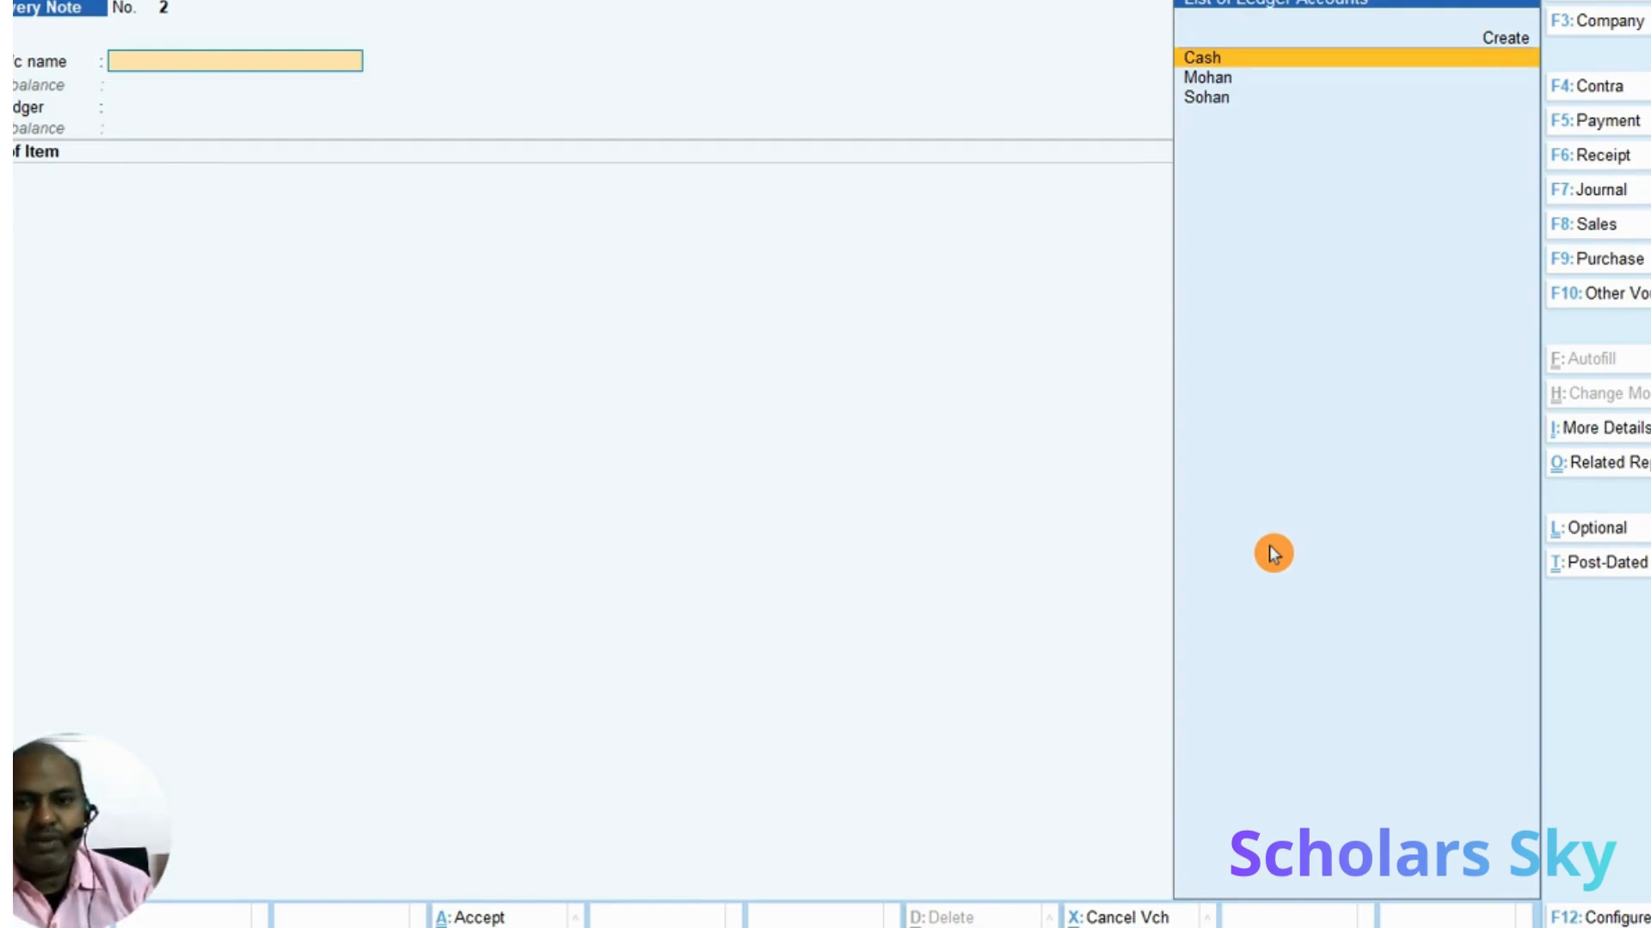
Check the closing stock quantity in the Stock Summary and close the report
{"action": "key", "text": "Escape"}
{"action": "key", "text": "Down"}
{"action": "key", "text": "Down"}
{"action": "key", "text": "Down"}
{"action": "key", "text": "Down"}
{"action": "key", "text": "Down"}
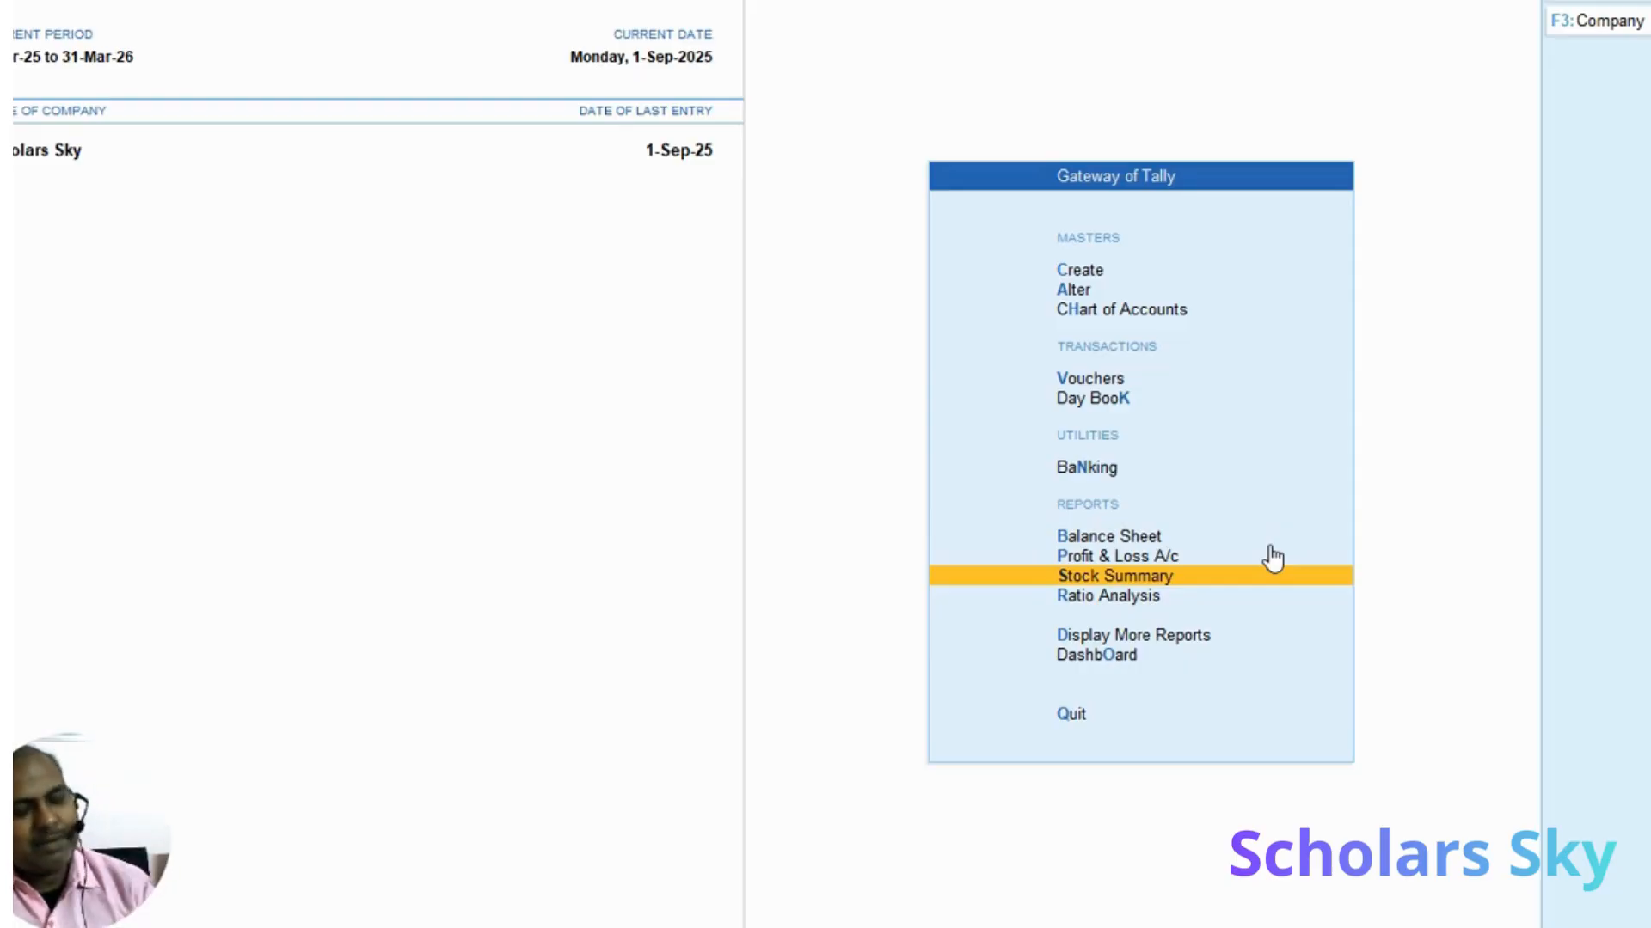
{"action": "key", "text": "Return"}
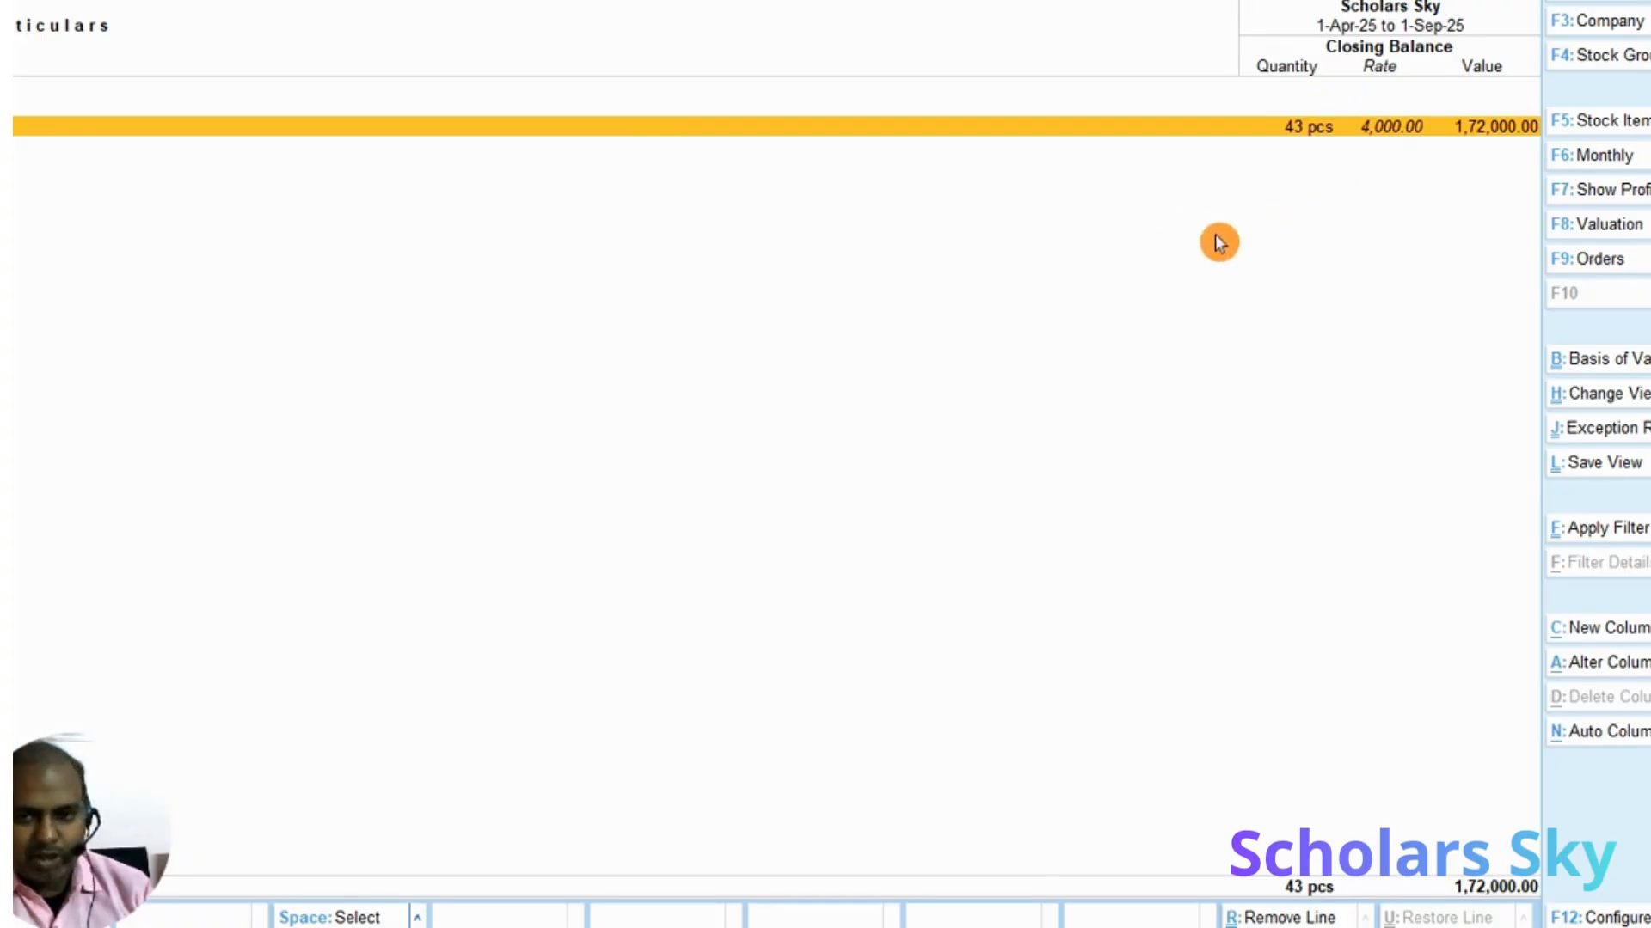
{"action": "key", "text": "Escape"}
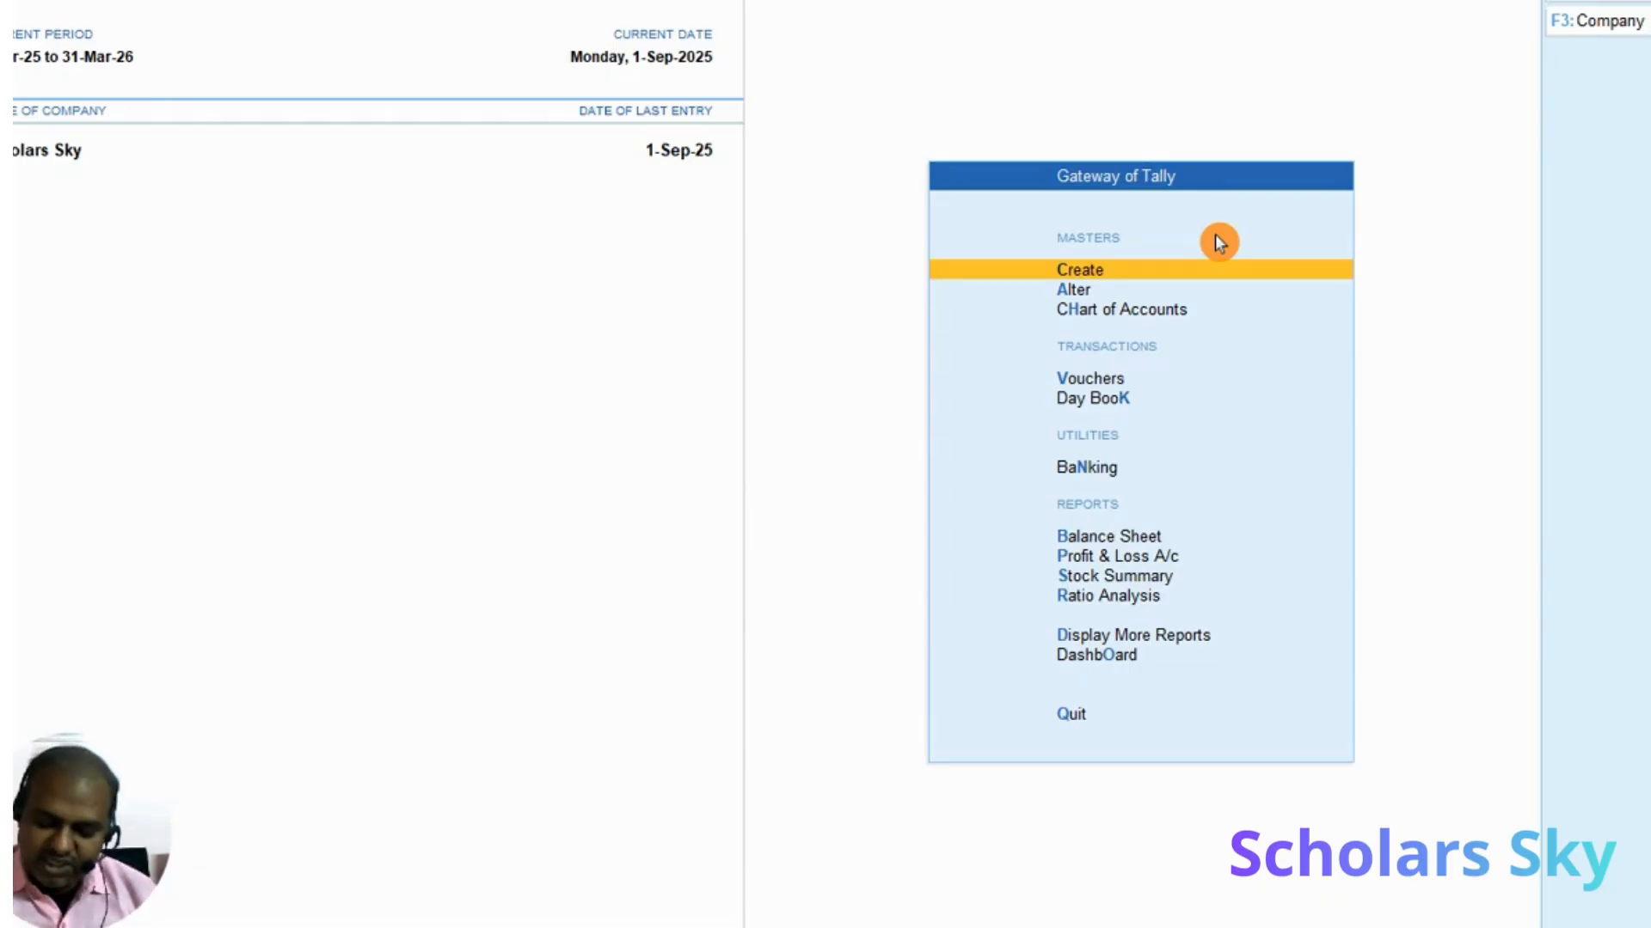
Open the Statements of Inventory from the additional reports
{"action": "key", "text": "Down"}
{"action": "key", "text": "Down"}
{"action": "key", "text": "Down"}
{"action": "key", "text": "Down"}
{"action": "key", "text": "Down"}
{"action": "key", "text": "Down"}
{"action": "key", "text": "Down"}
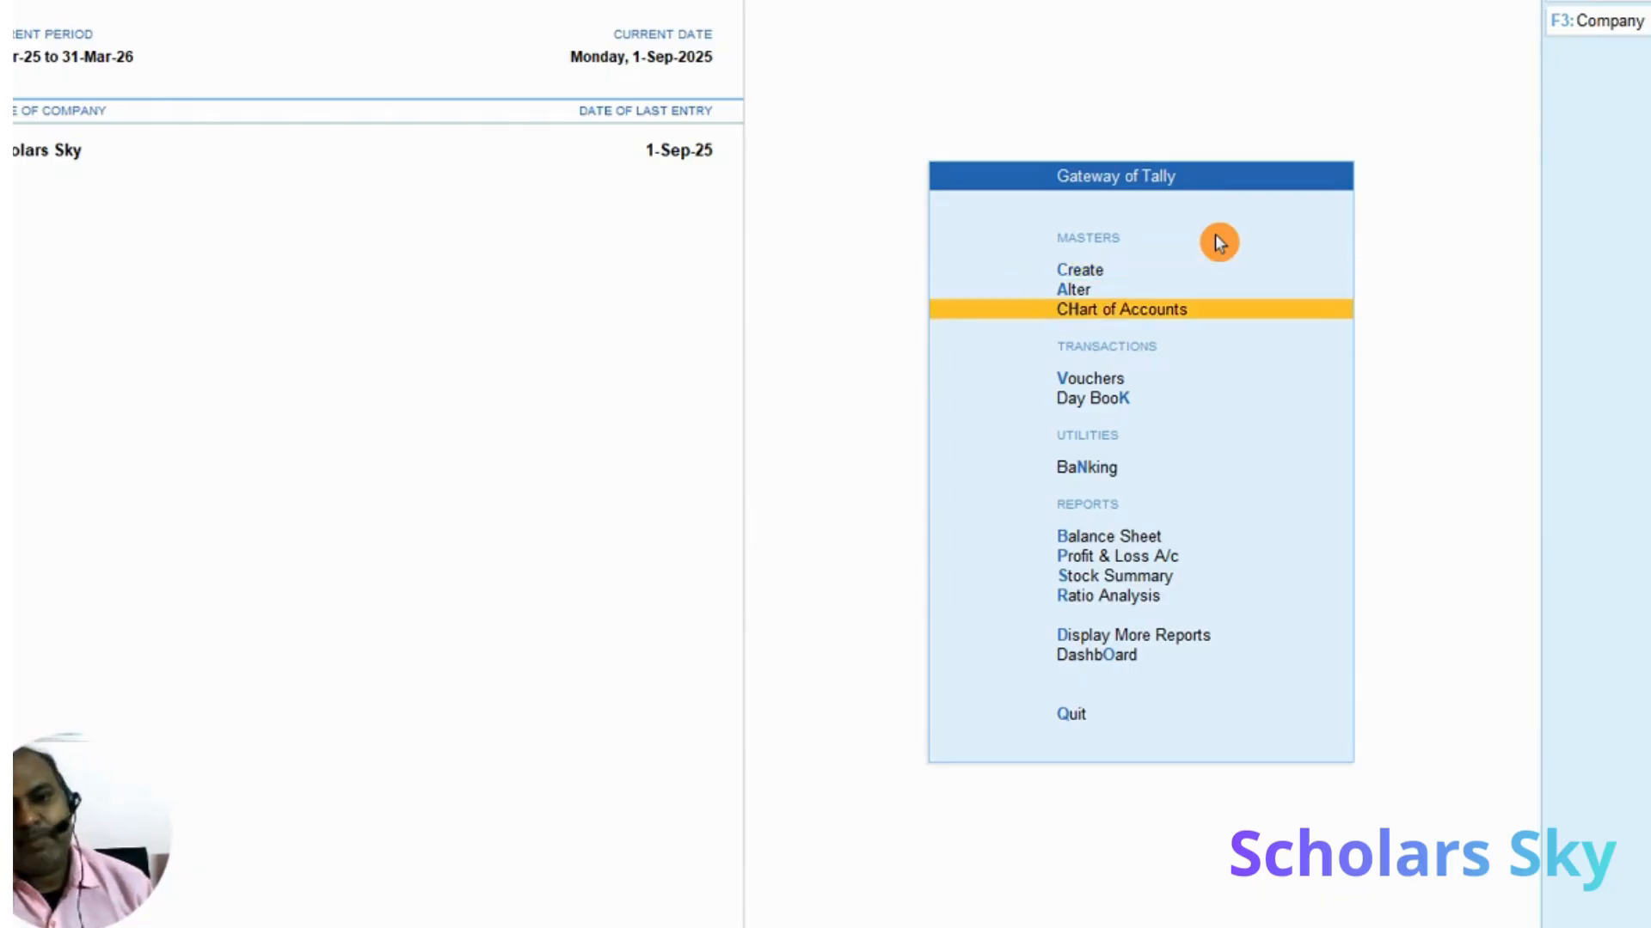
{"action": "key", "text": "Down"}
{"action": "key", "text": "Down"}
{"action": "key", "text": "Down"}
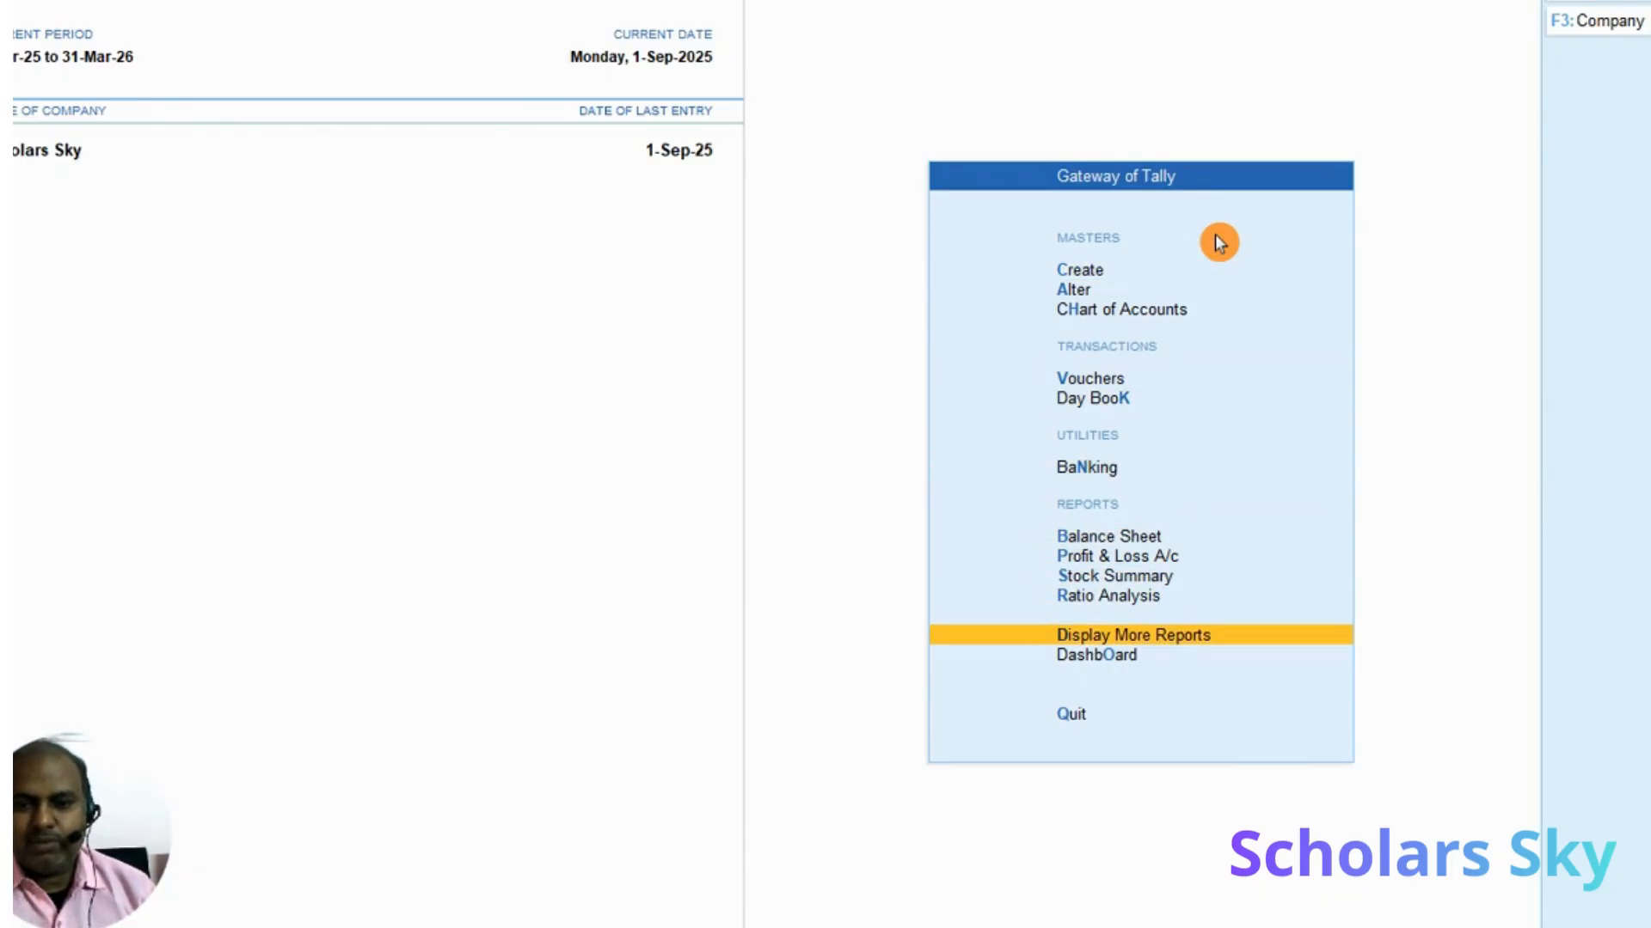
{"action": "key", "text": "Return"}
{"action": "key", "text": "Down"}
{"action": "key", "text": "Down"}
{"action": "key", "text": "Down"}
{"action": "key", "text": "Down"}
{"action": "key", "text": "Down"}
{"action": "key", "text": "Down"}
{"action": "key", "text": "Down"}
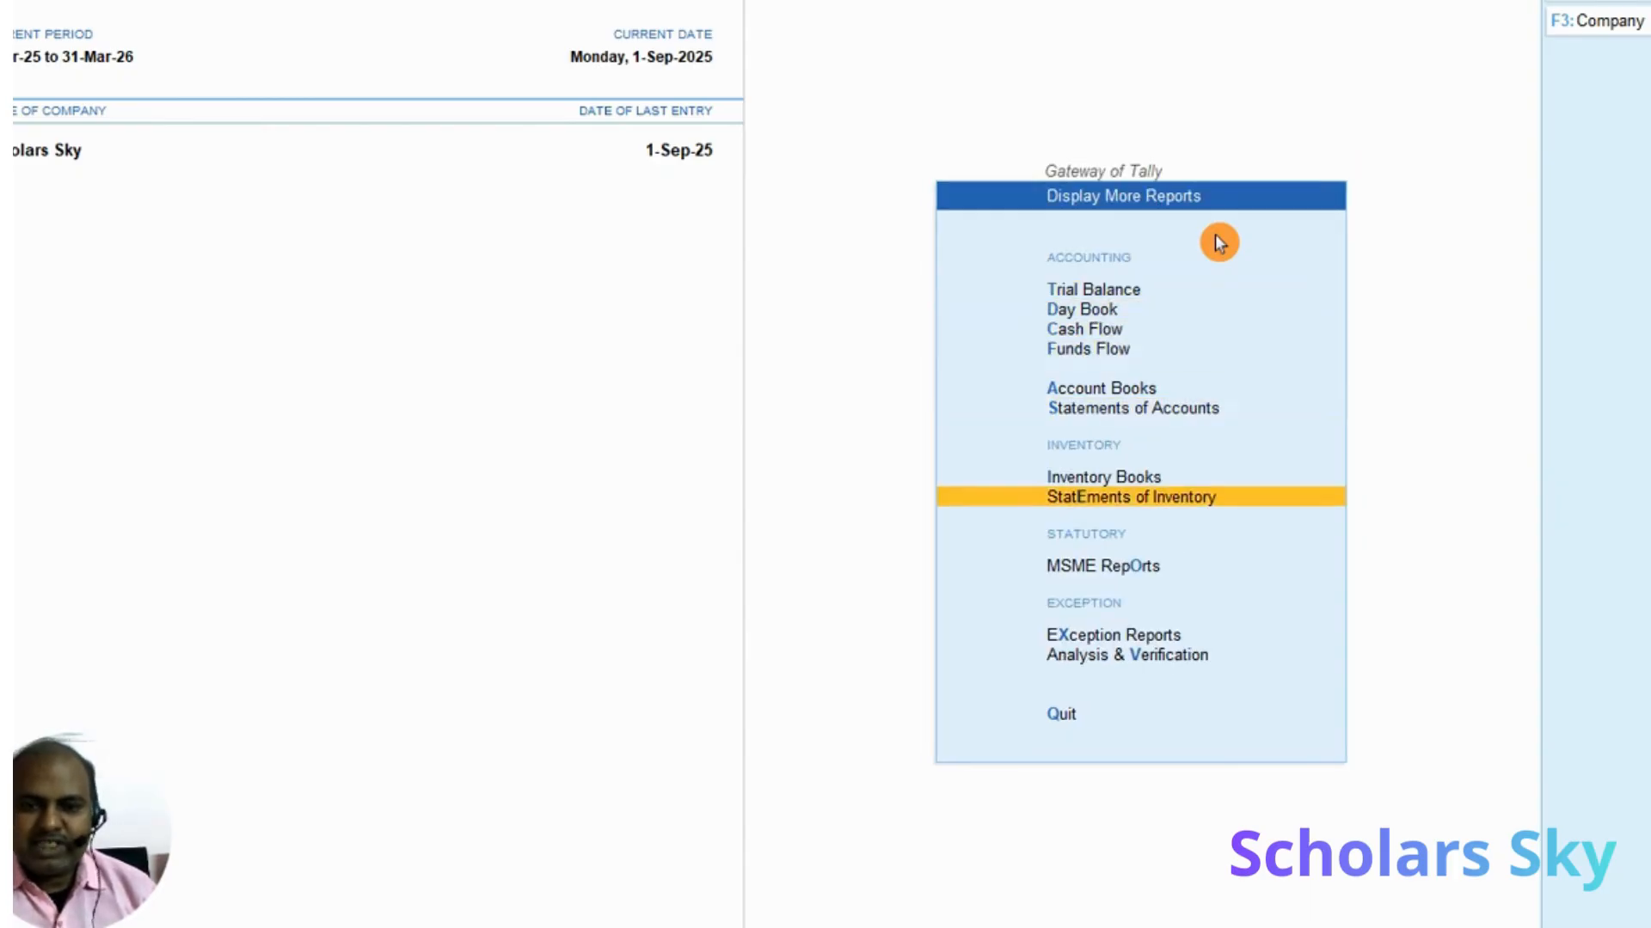
{"action": "key", "text": "Return"}
Check the Sales Order Outstandings report for all orders and close it
{"action": "key", "text": "Down"}
{"action": "key", "text": "Down"}
{"action": "key", "text": "Down"}
{"action": "key", "text": "Down"}
{"action": "key", "text": "Down"}
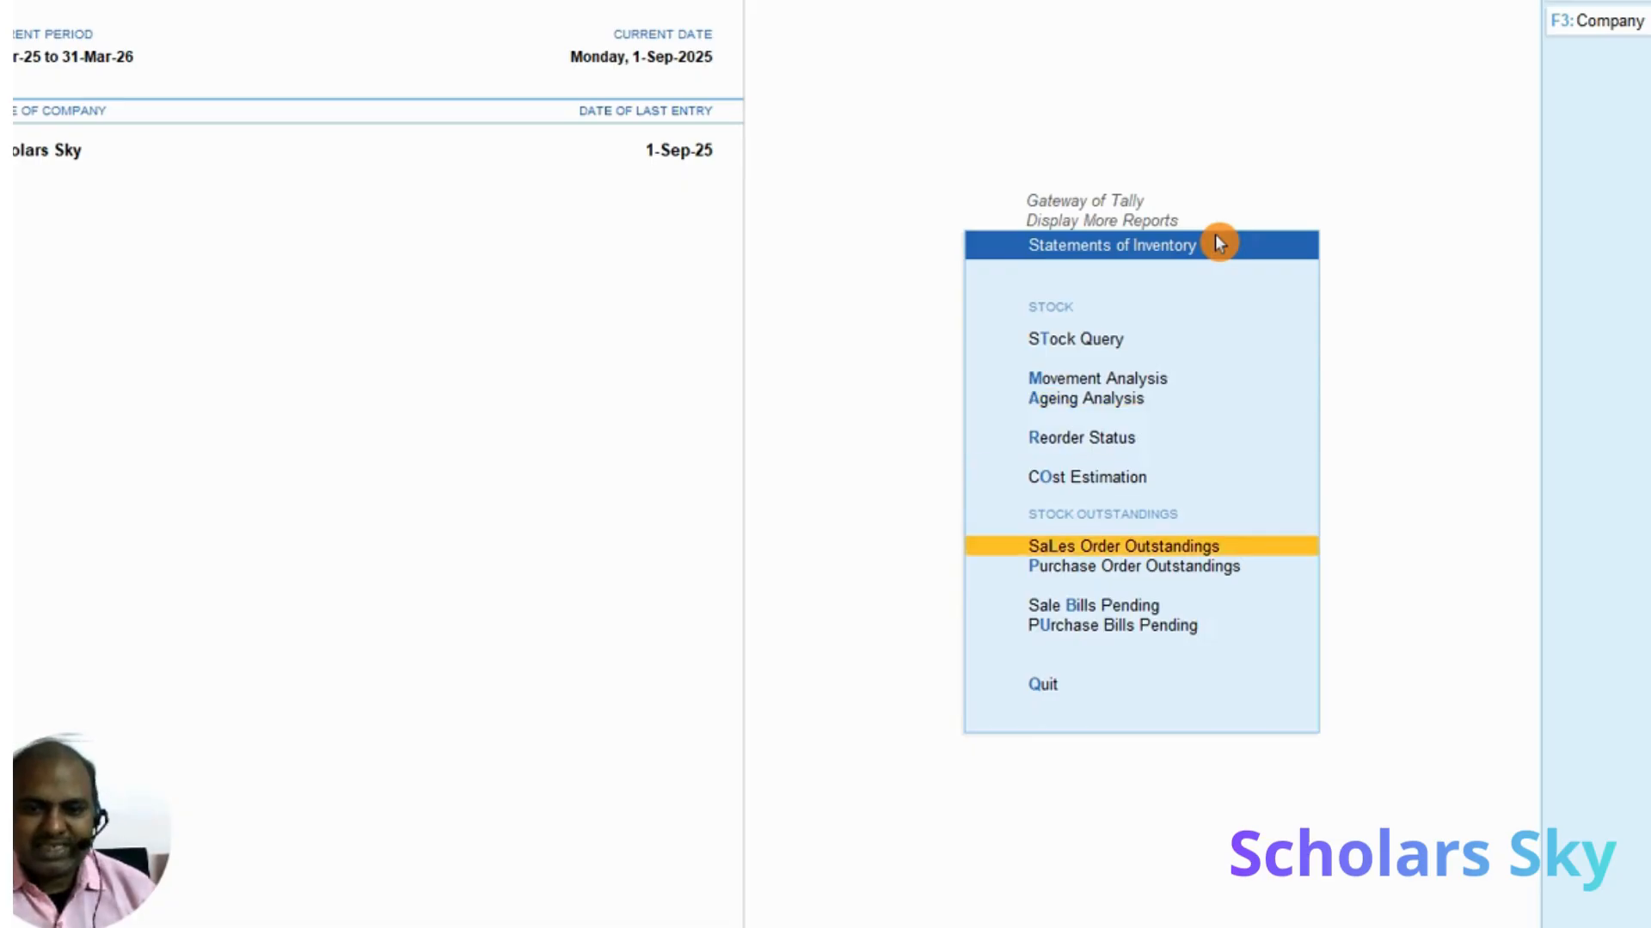
{"action": "key", "text": "Return"}
{"action": "key", "text": "Down"}
{"action": "key", "text": "Down"}
{"action": "key", "text": "Down"}
{"action": "key", "text": "Down"}
{"action": "key", "text": "Down"}
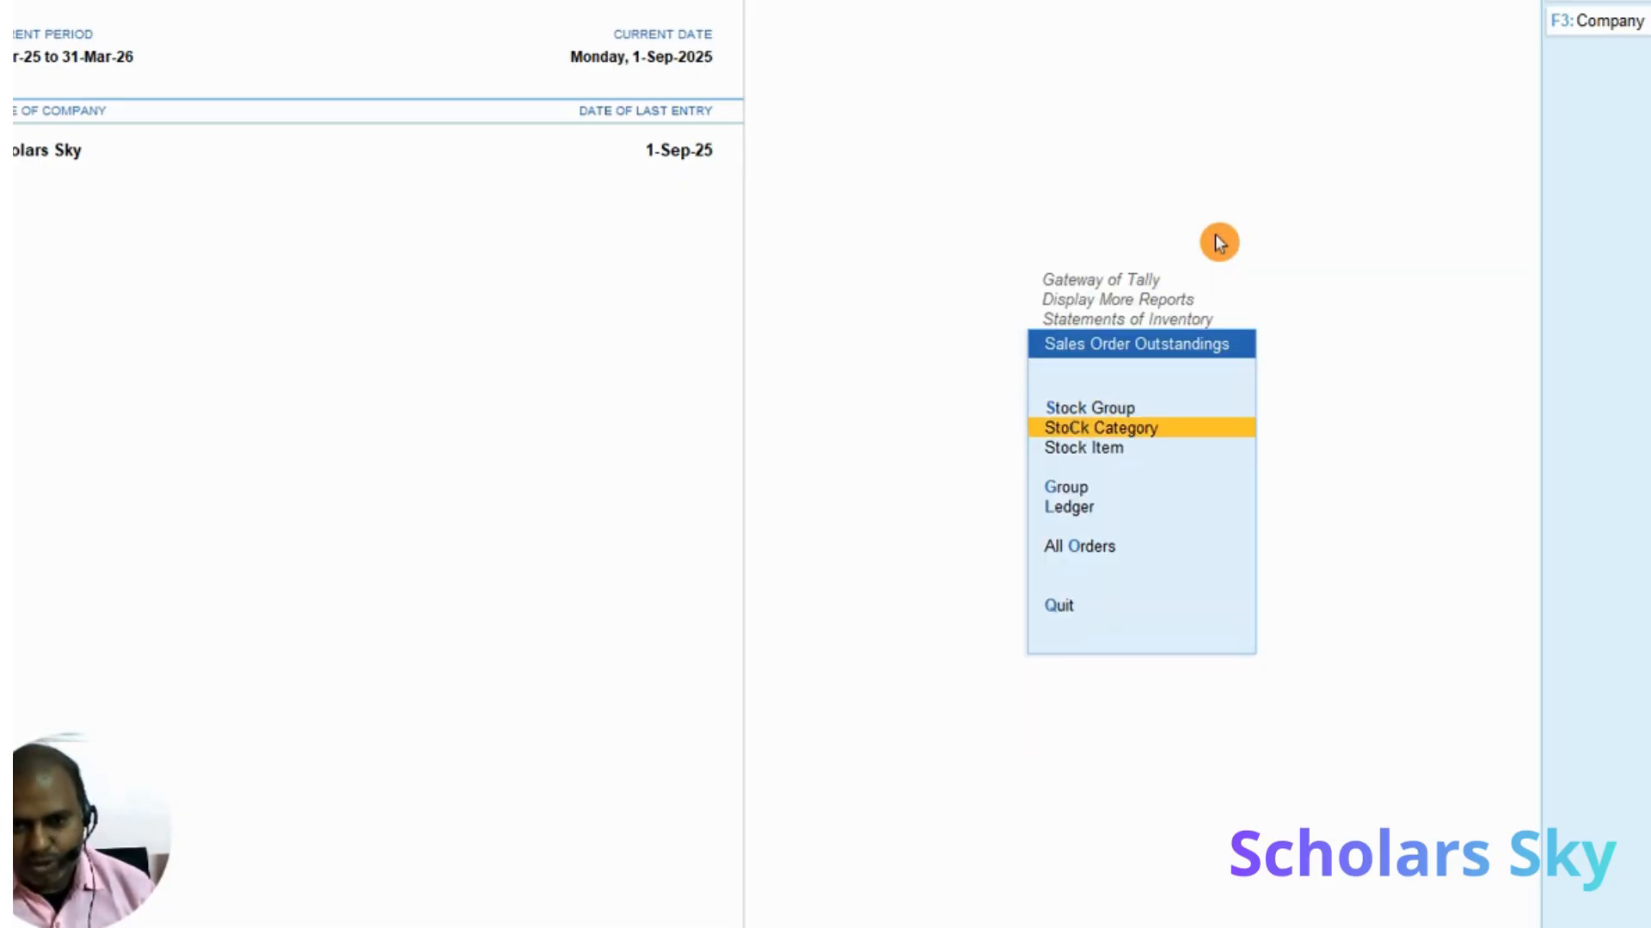
{"action": "key", "text": "Return"}
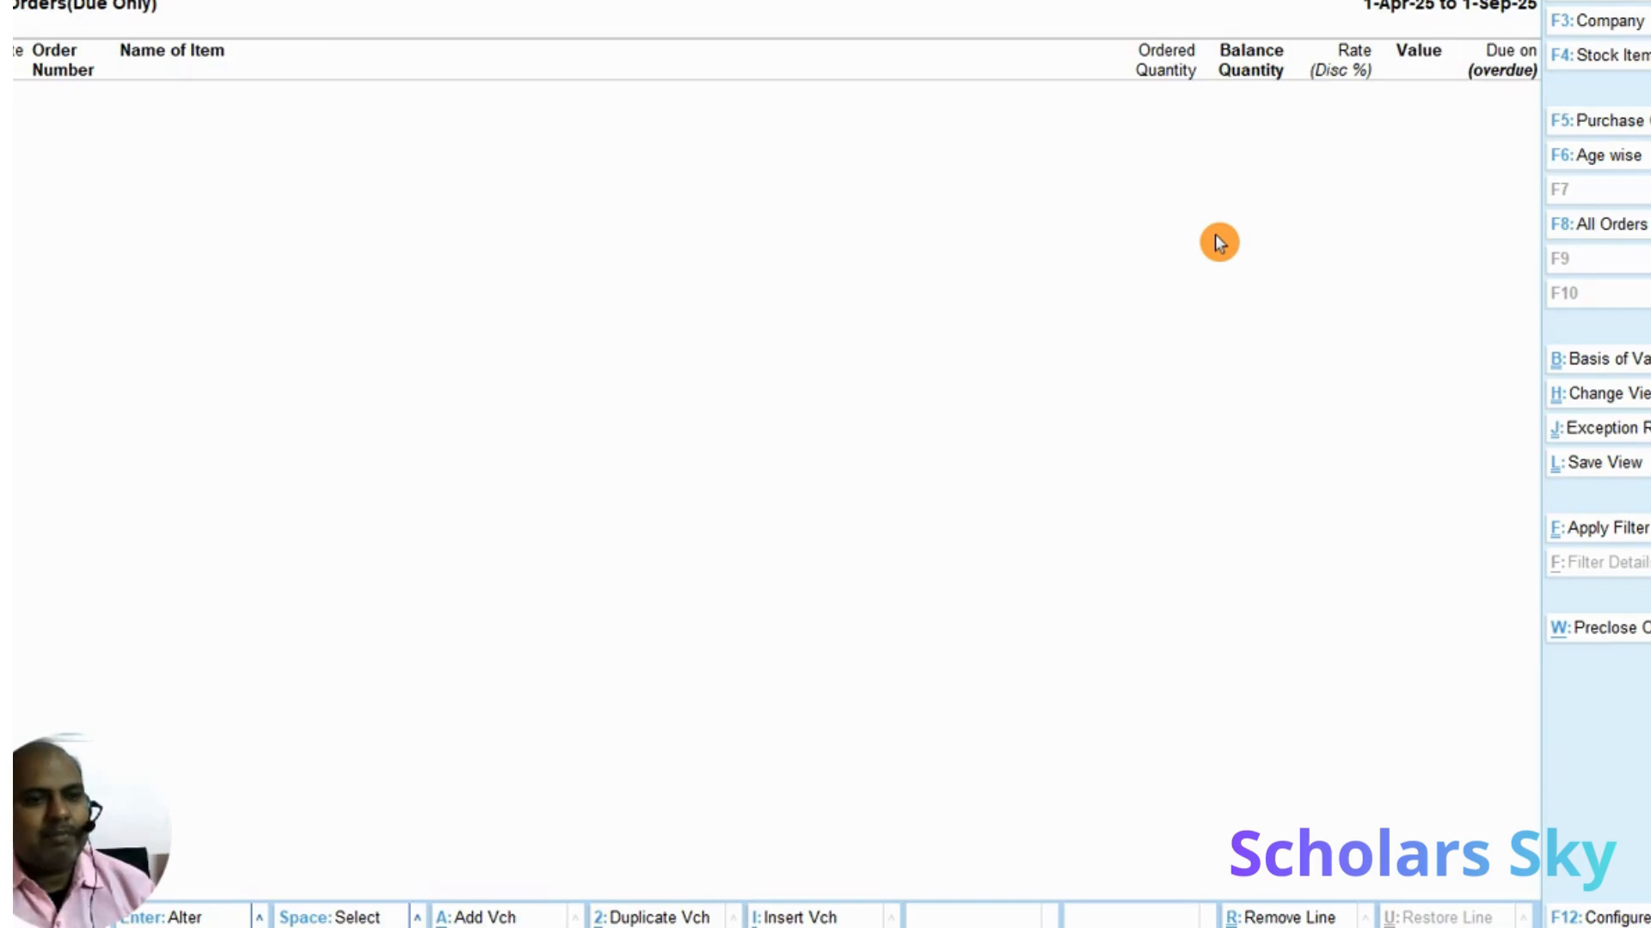
{"action": "key", "text": "Escape"}
{"action": "key", "text": "Escape"}
{"action": "key", "text": "Escape"}
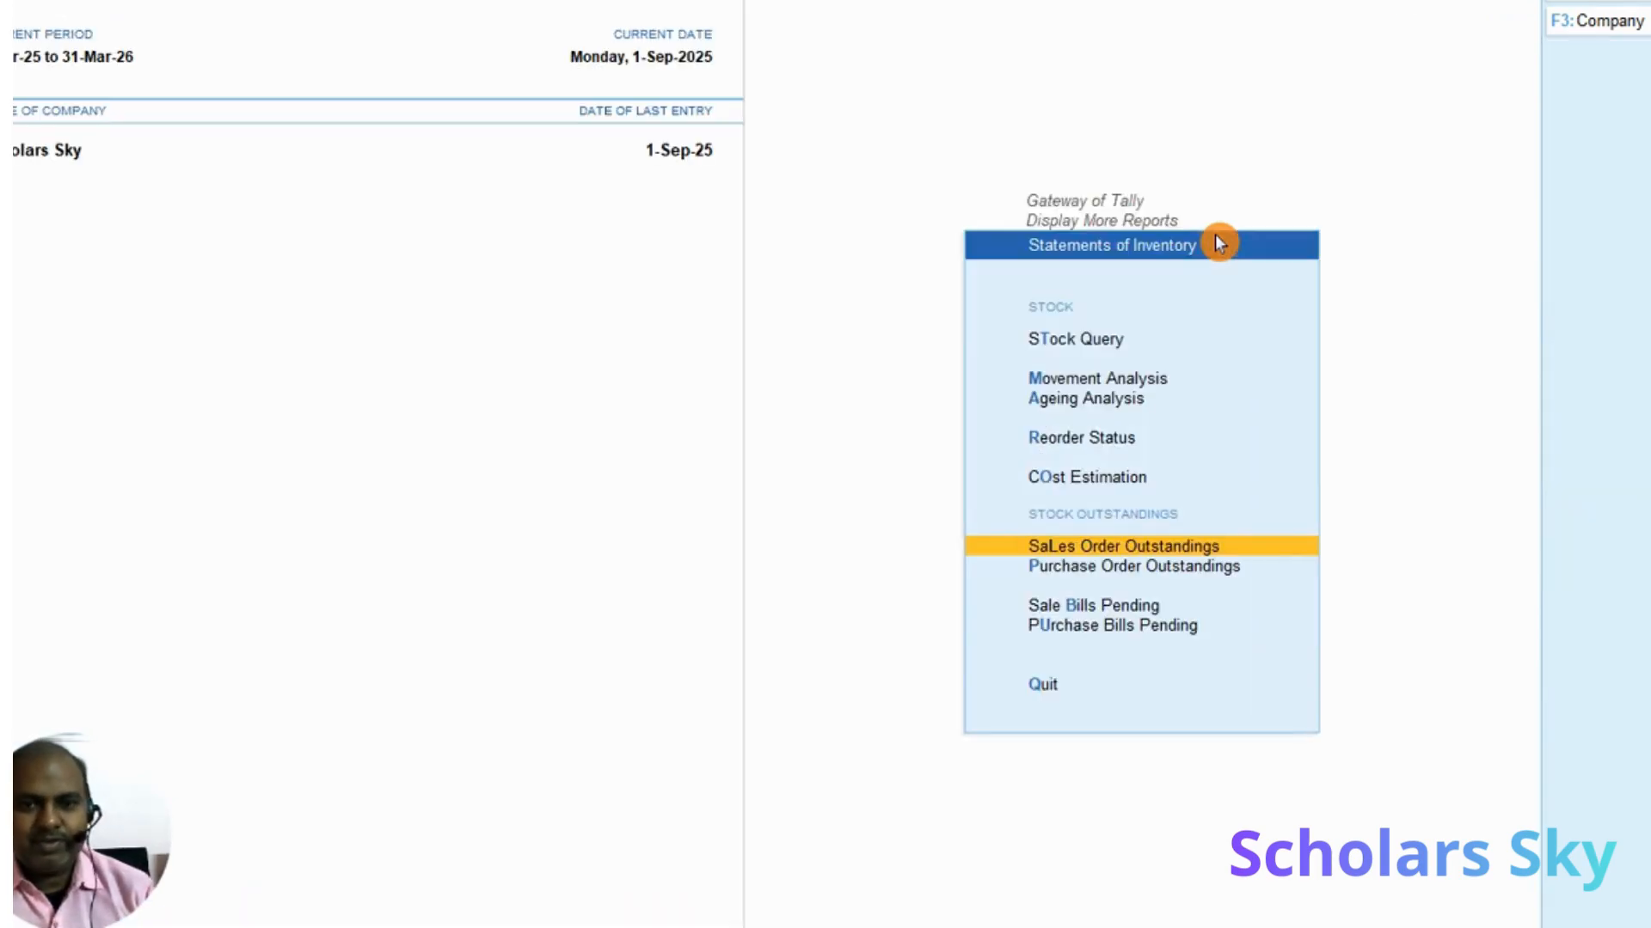
Consult the Rejection In exercise in the sales process document, then return to Tally and reopen voucher entry
{"action": "key", "text": "alt+Tab"}
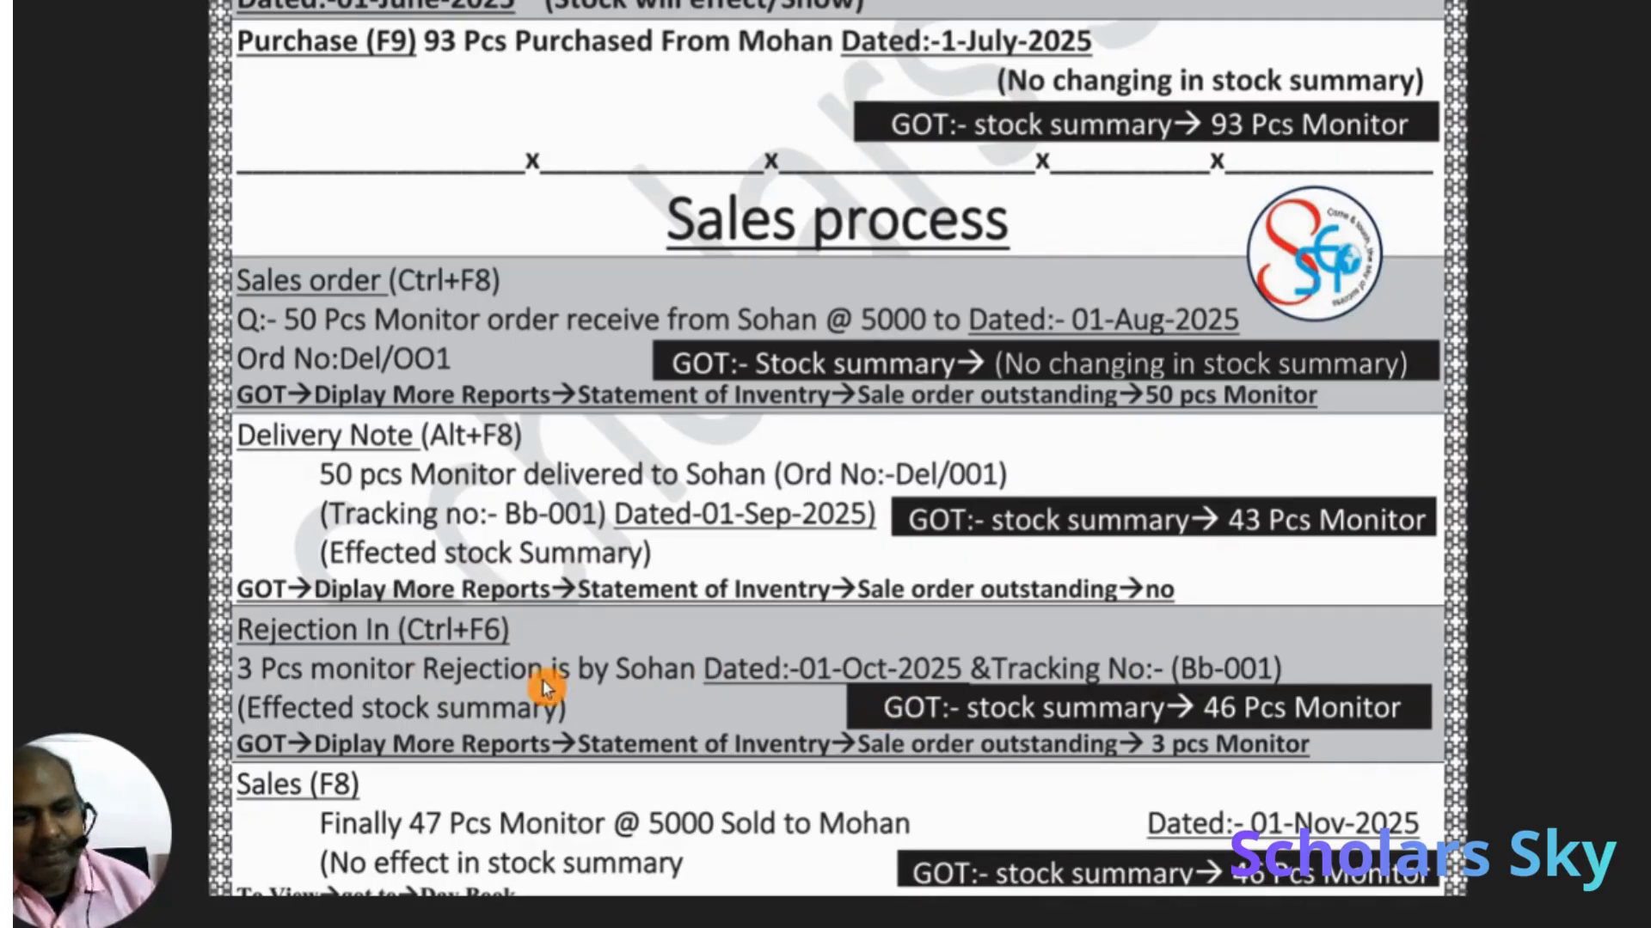
{"action": "key", "text": "alt+Tab"}
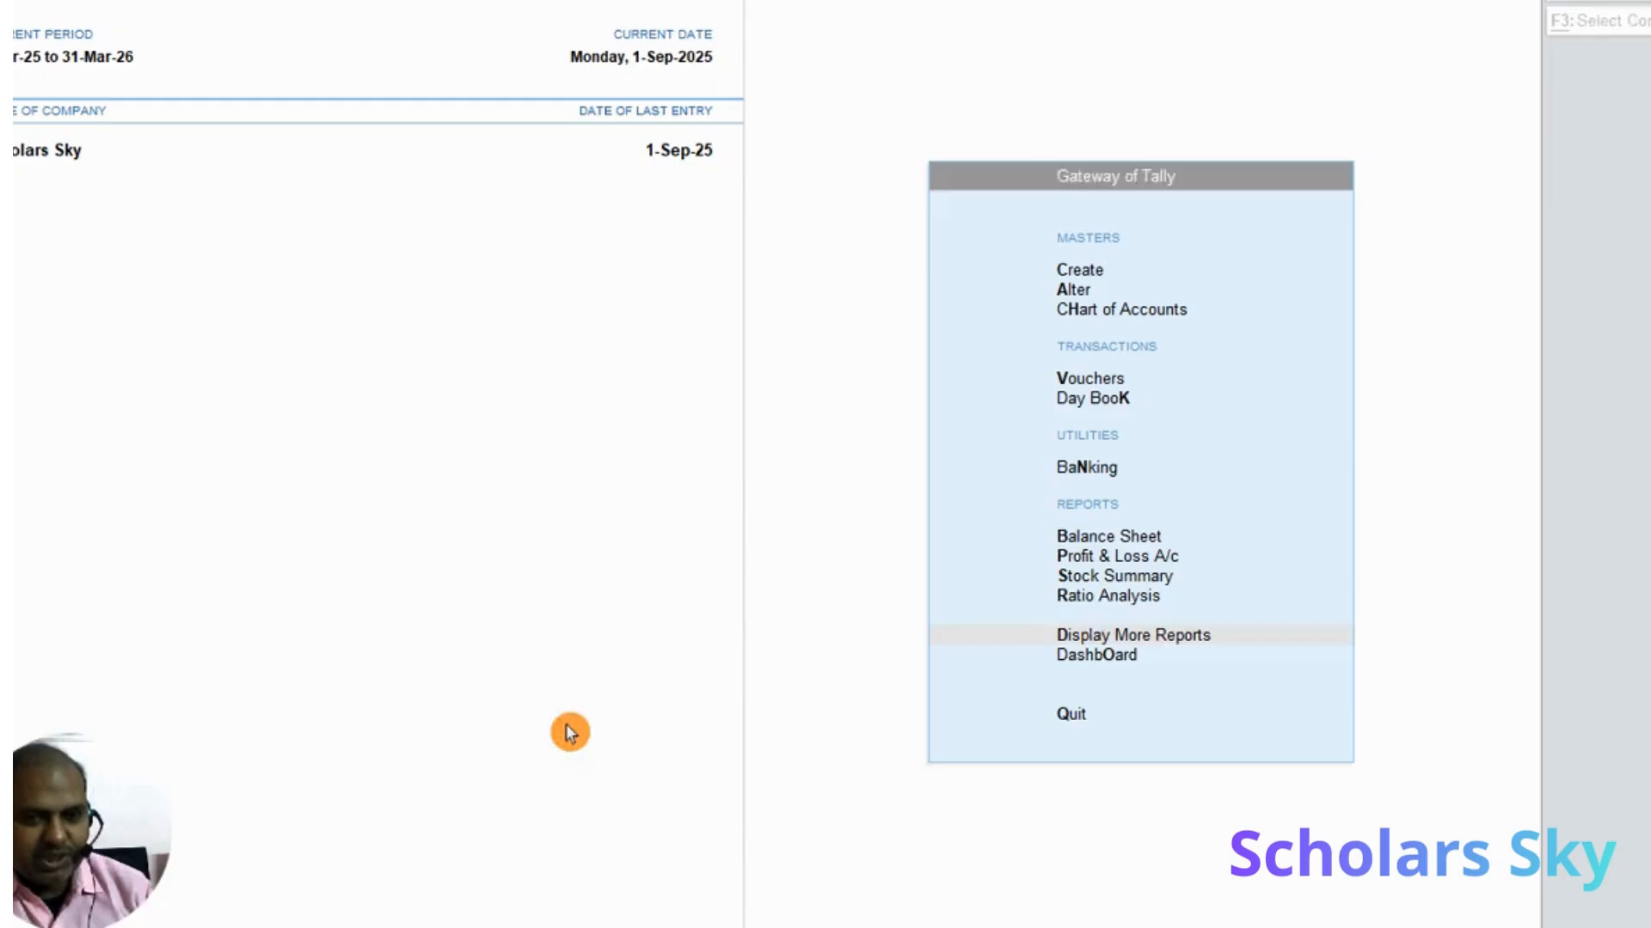
{"action": "key", "text": "Up"}
{"action": "key", "text": "Up"}
{"action": "key", "text": "Up"}
{"action": "key", "text": "Up"}
{"action": "key", "text": "Up"}
{"action": "key", "text": "Up"}
{"action": "key", "text": "Up"}
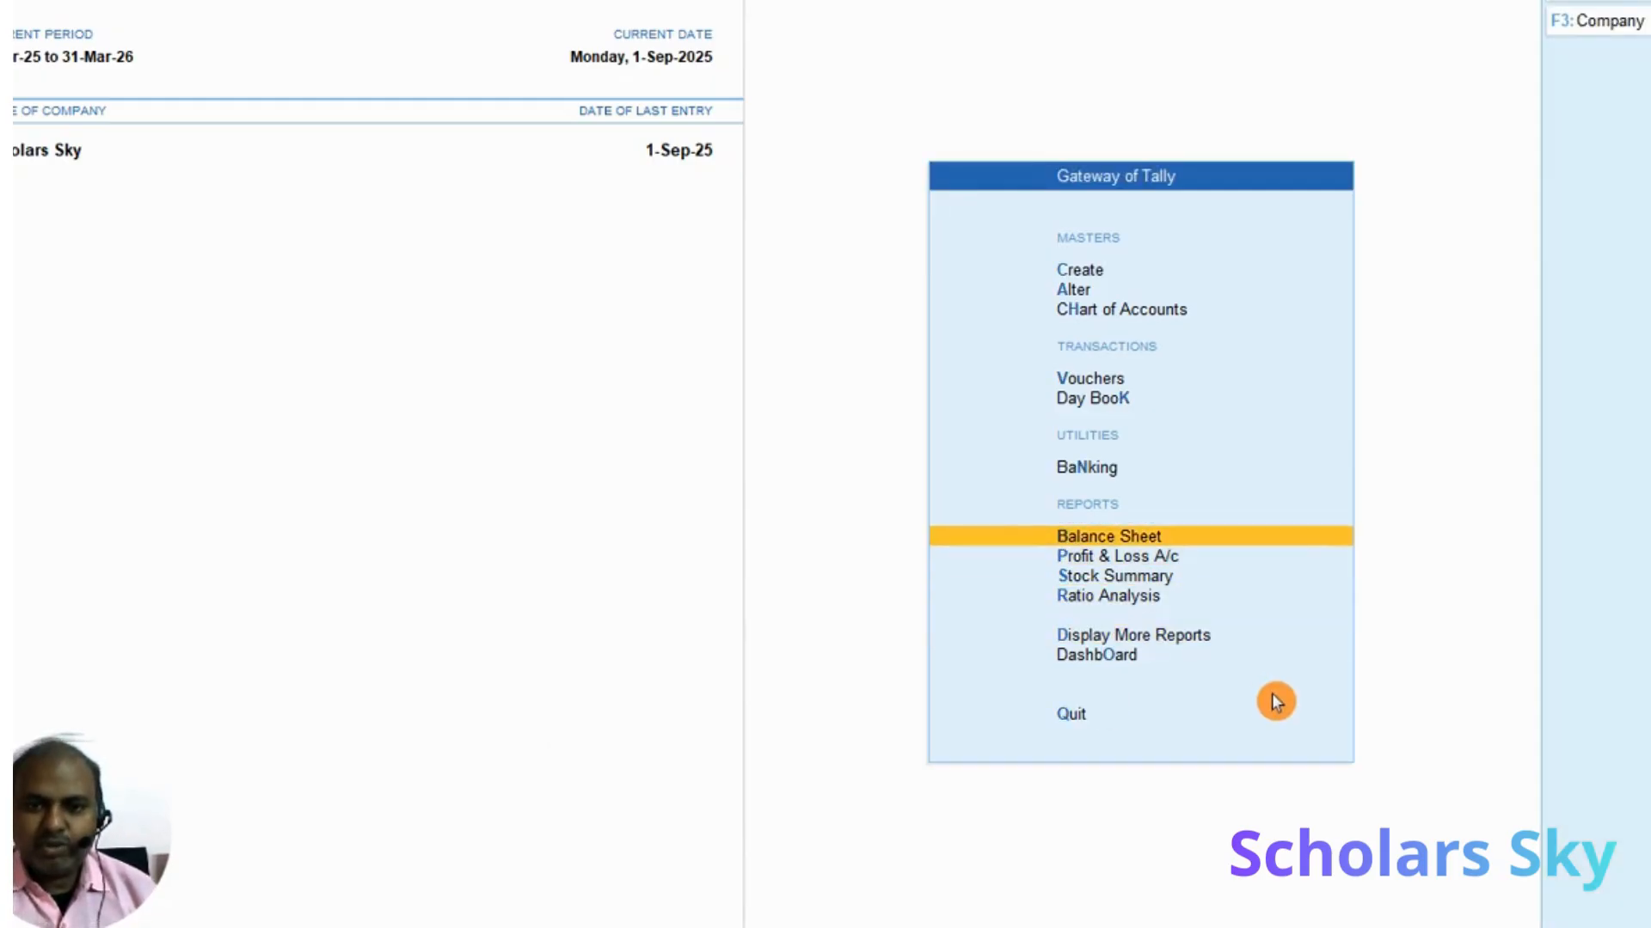
{"action": "key", "text": "Return"}
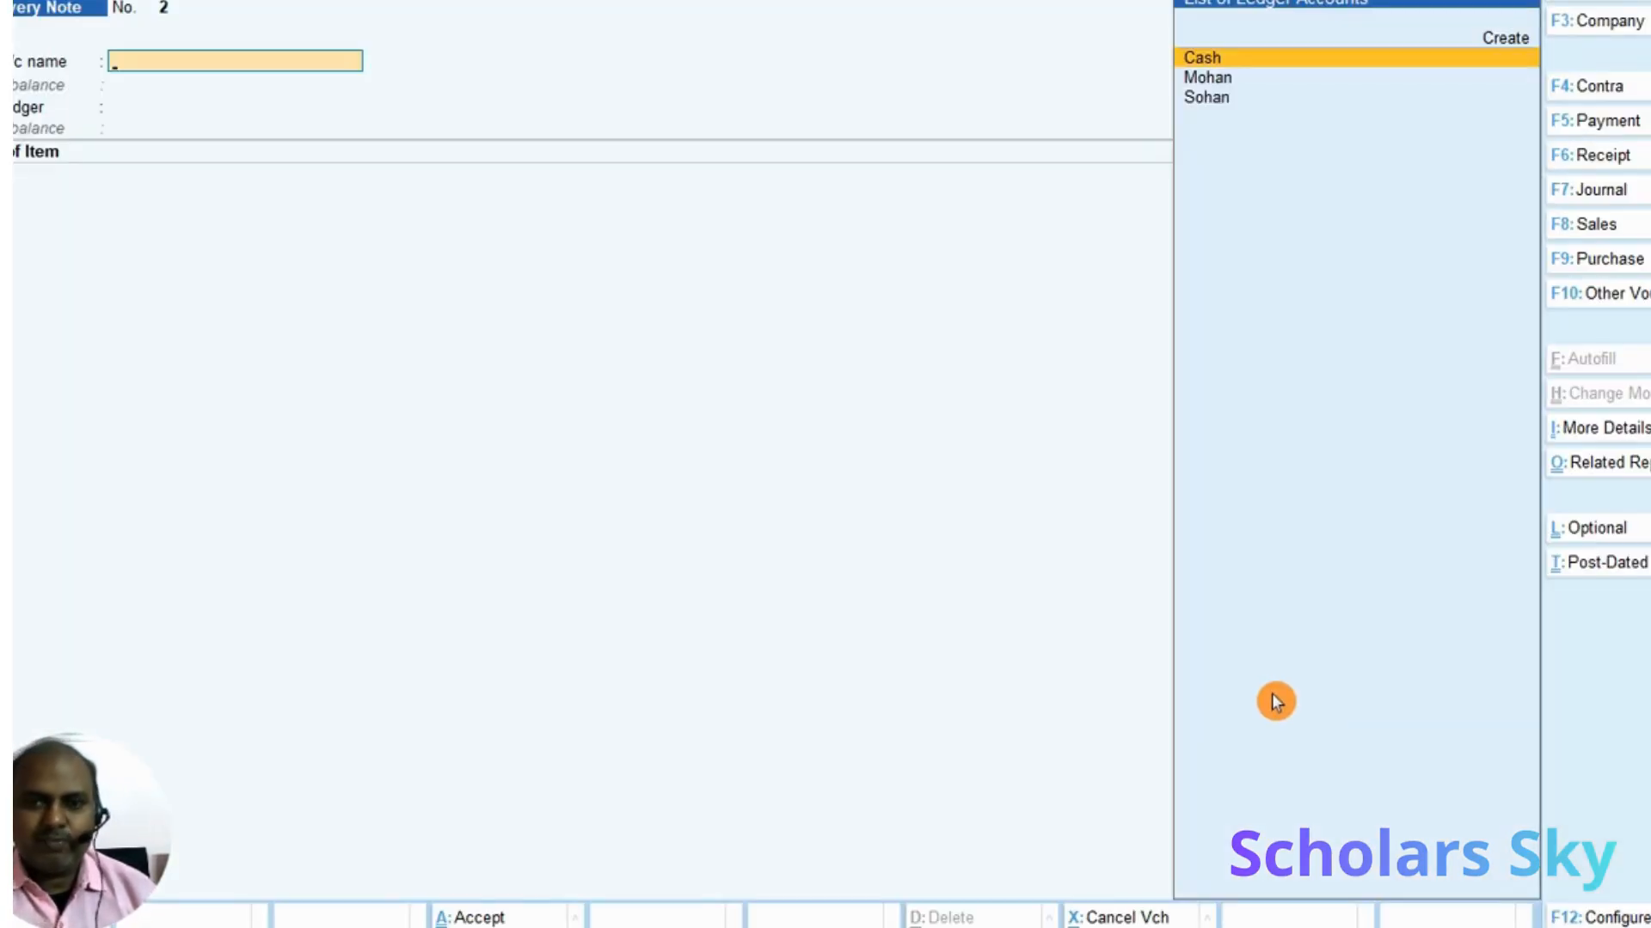
Change the voucher type from Delivery Note to Rejections In
{"action": "key", "text": "F10"}
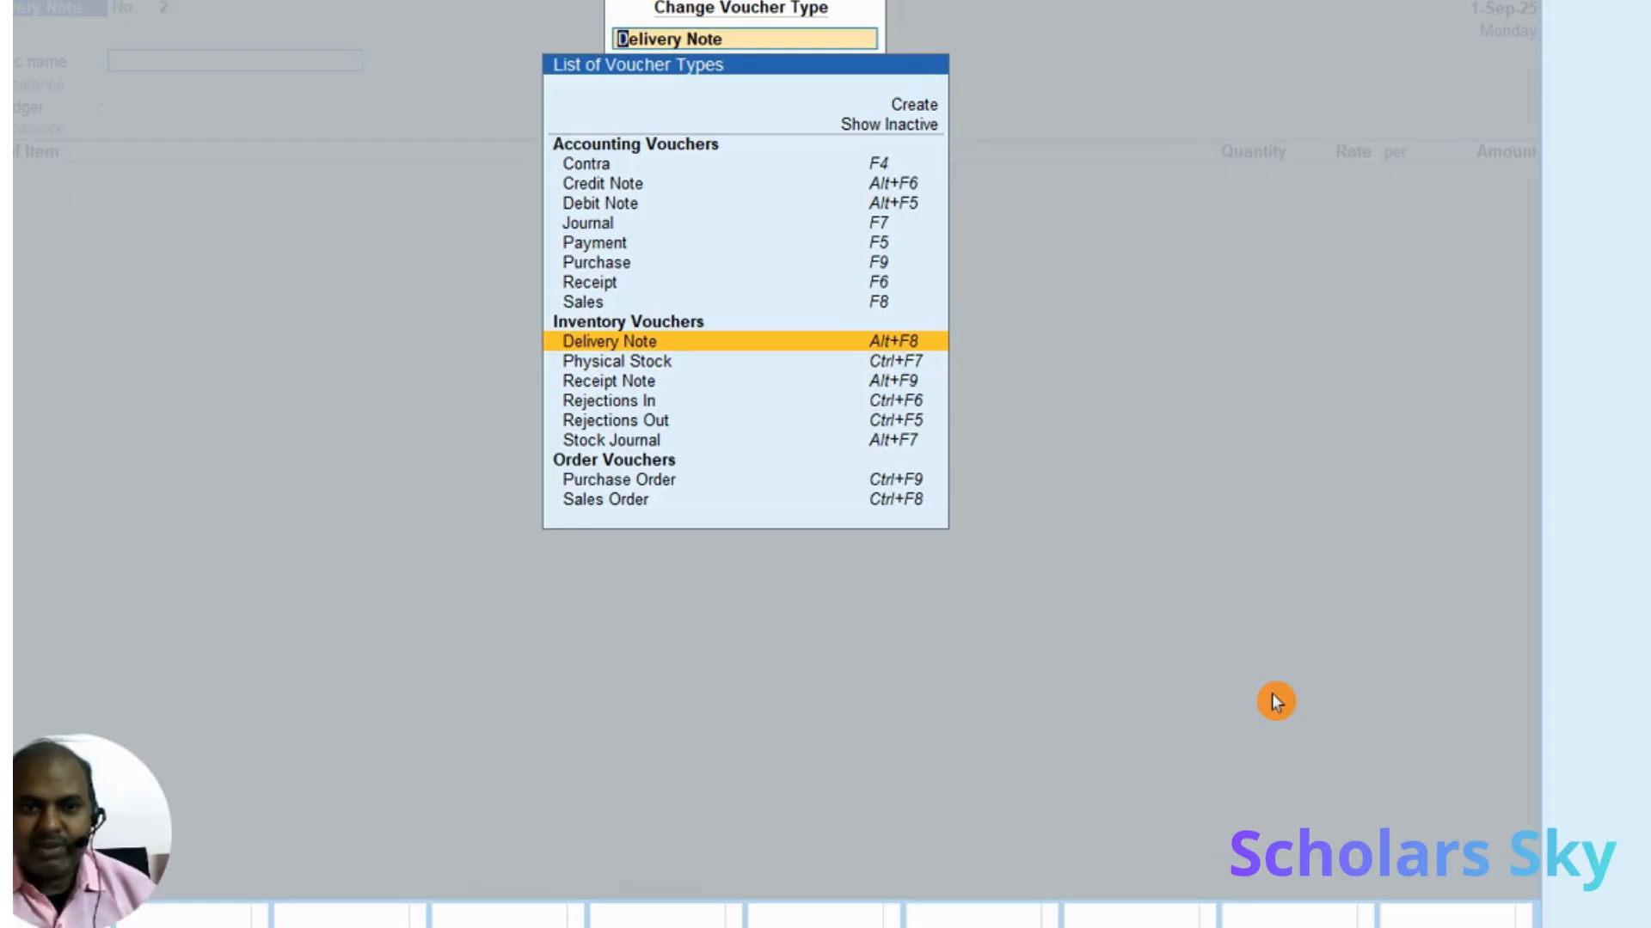
{"action": "key", "text": "Down"}
{"action": "key", "text": "Down"}
{"action": "key", "text": "Down"}
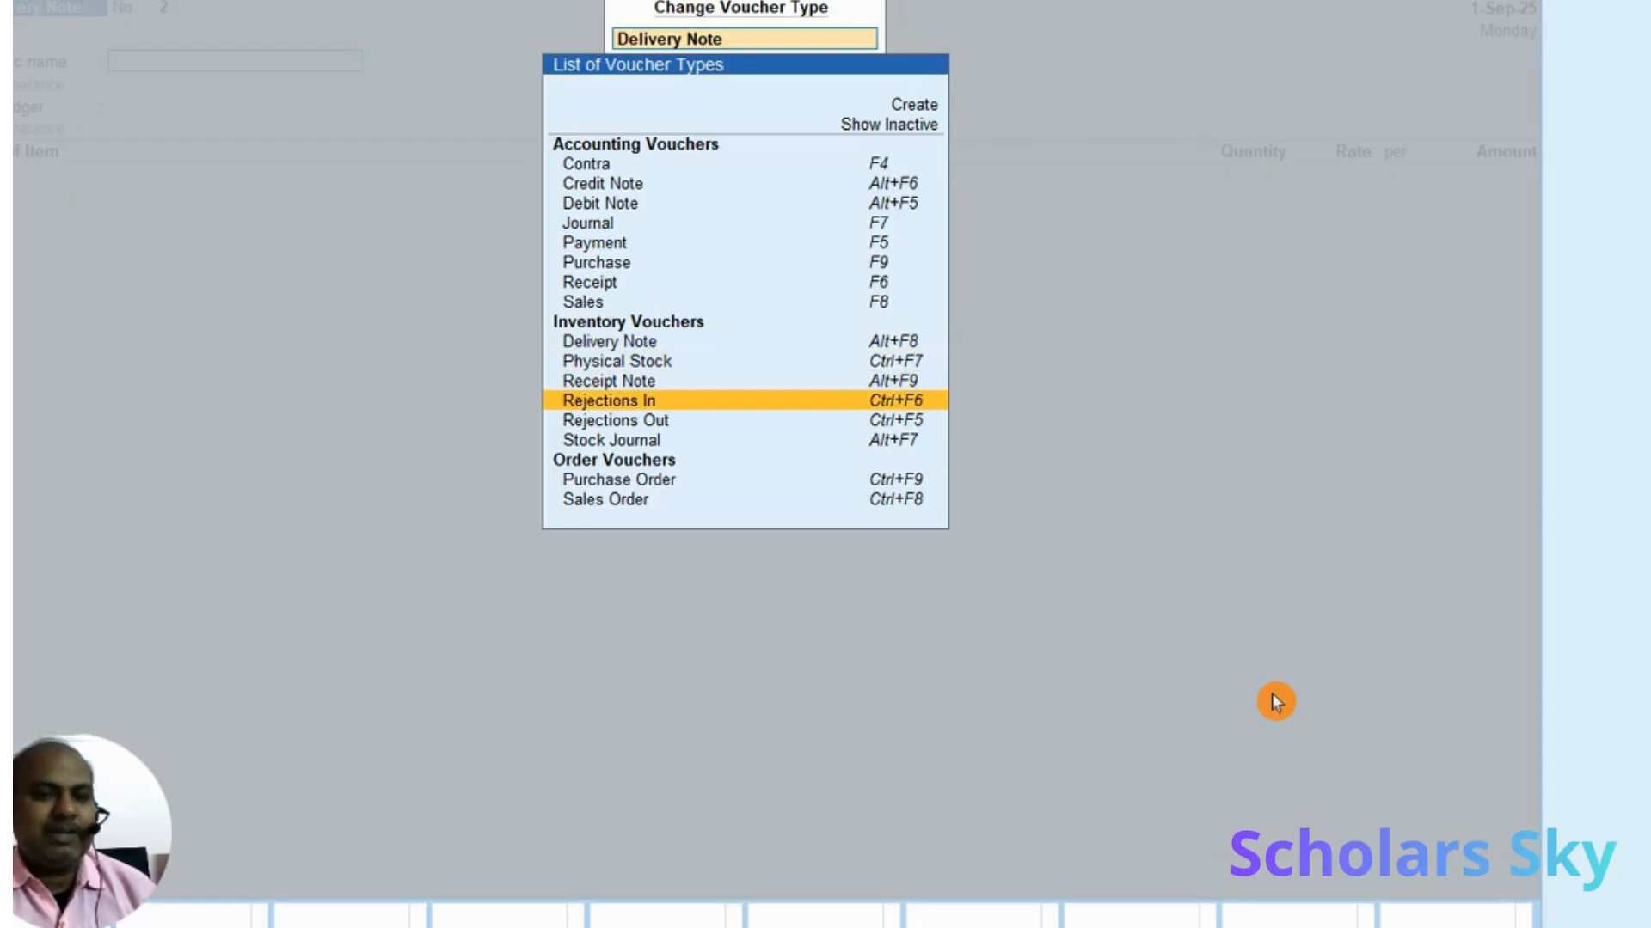
{"action": "key", "text": "Down"}
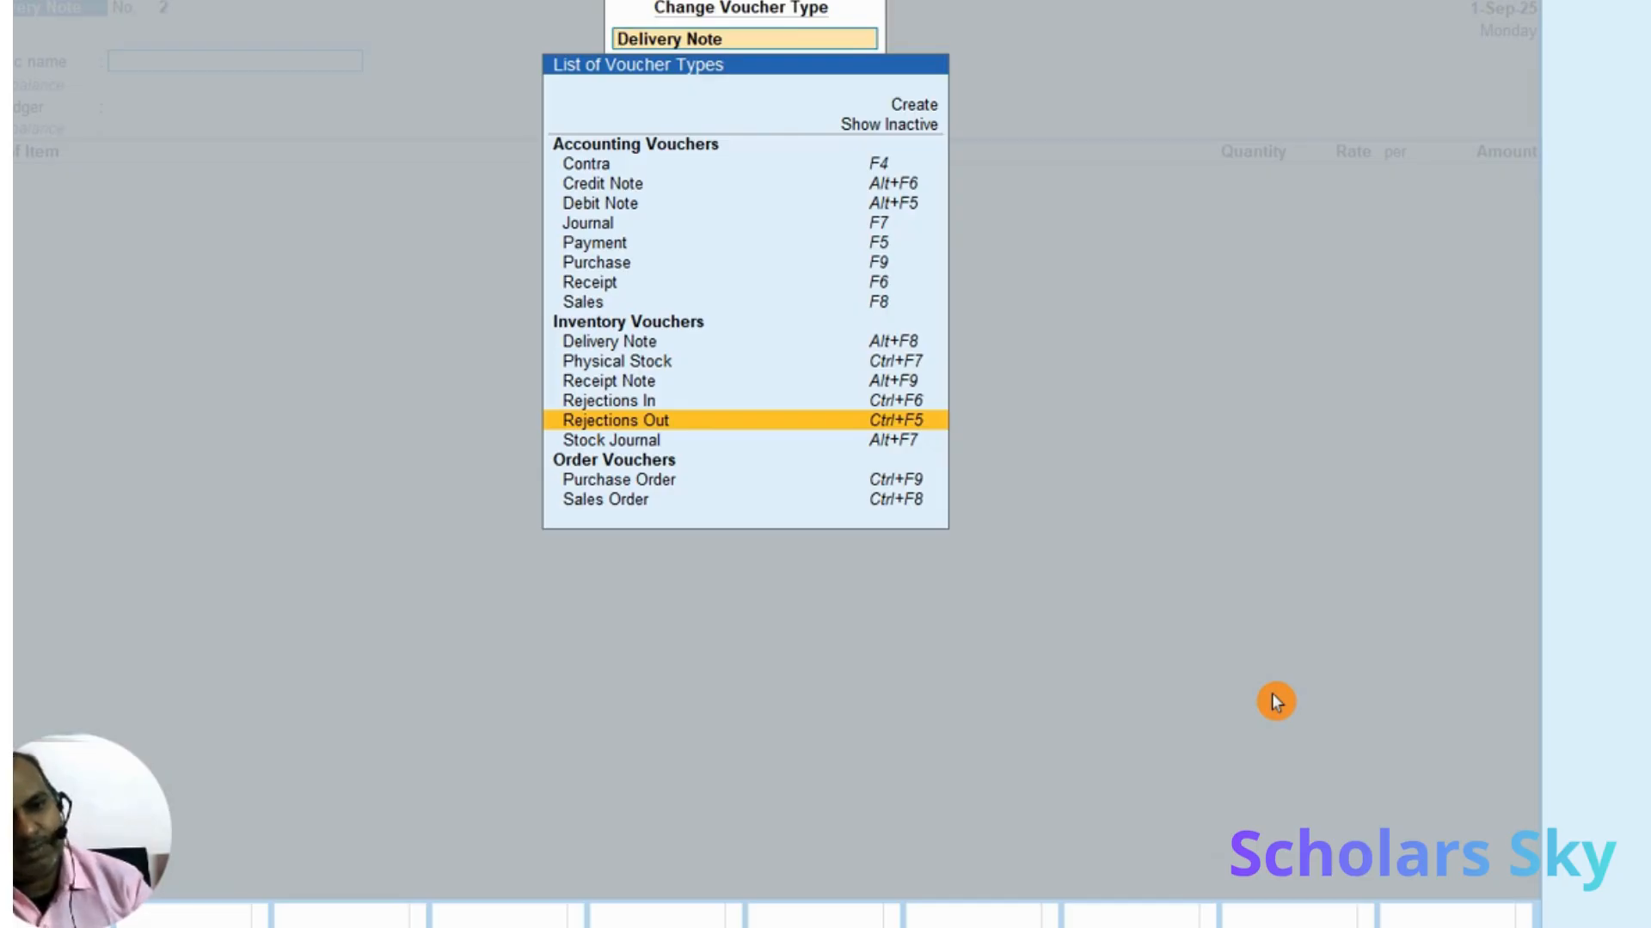
{"action": "key", "text": "Up"}
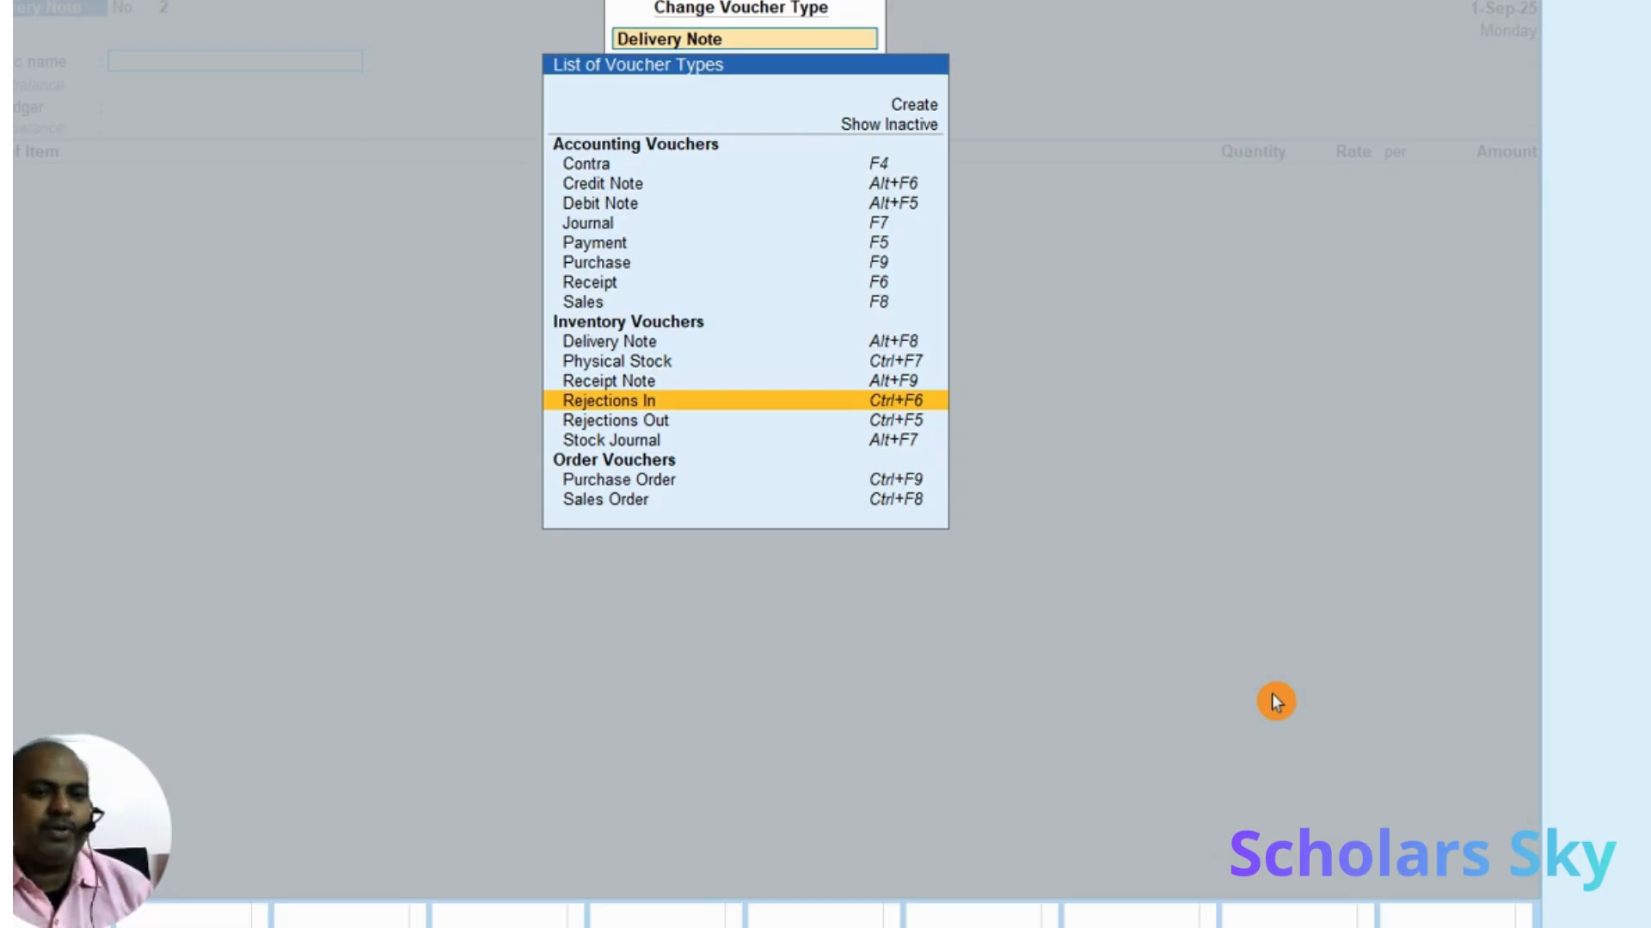
{"action": "key", "text": "Return"}
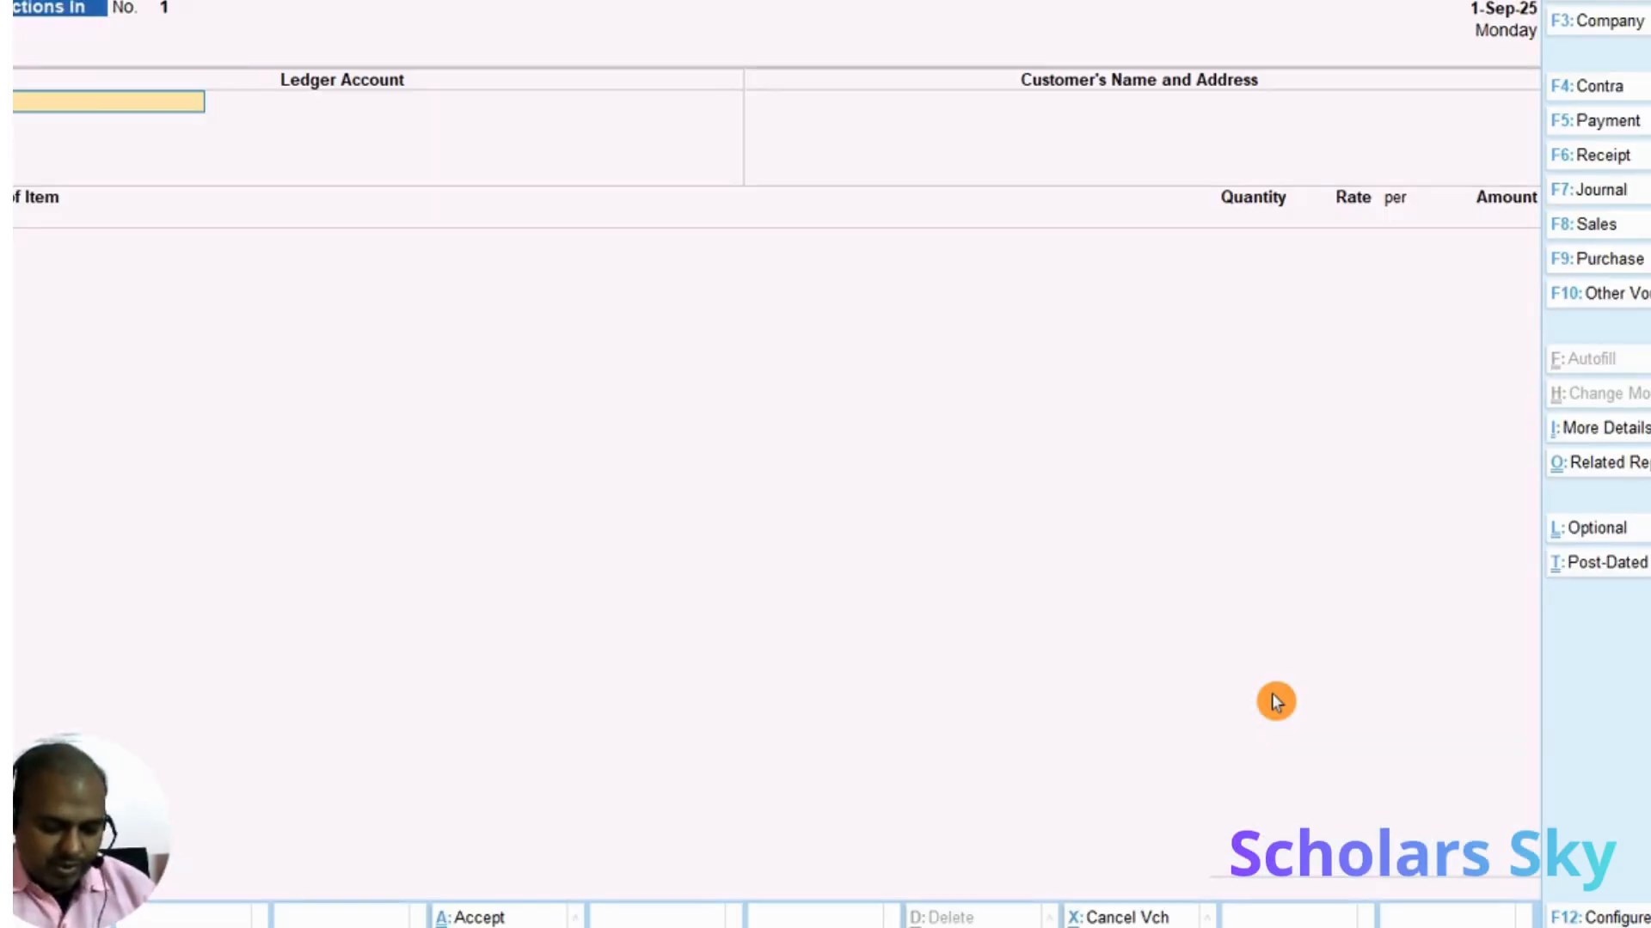
{"action": "key", "text": "Return"}
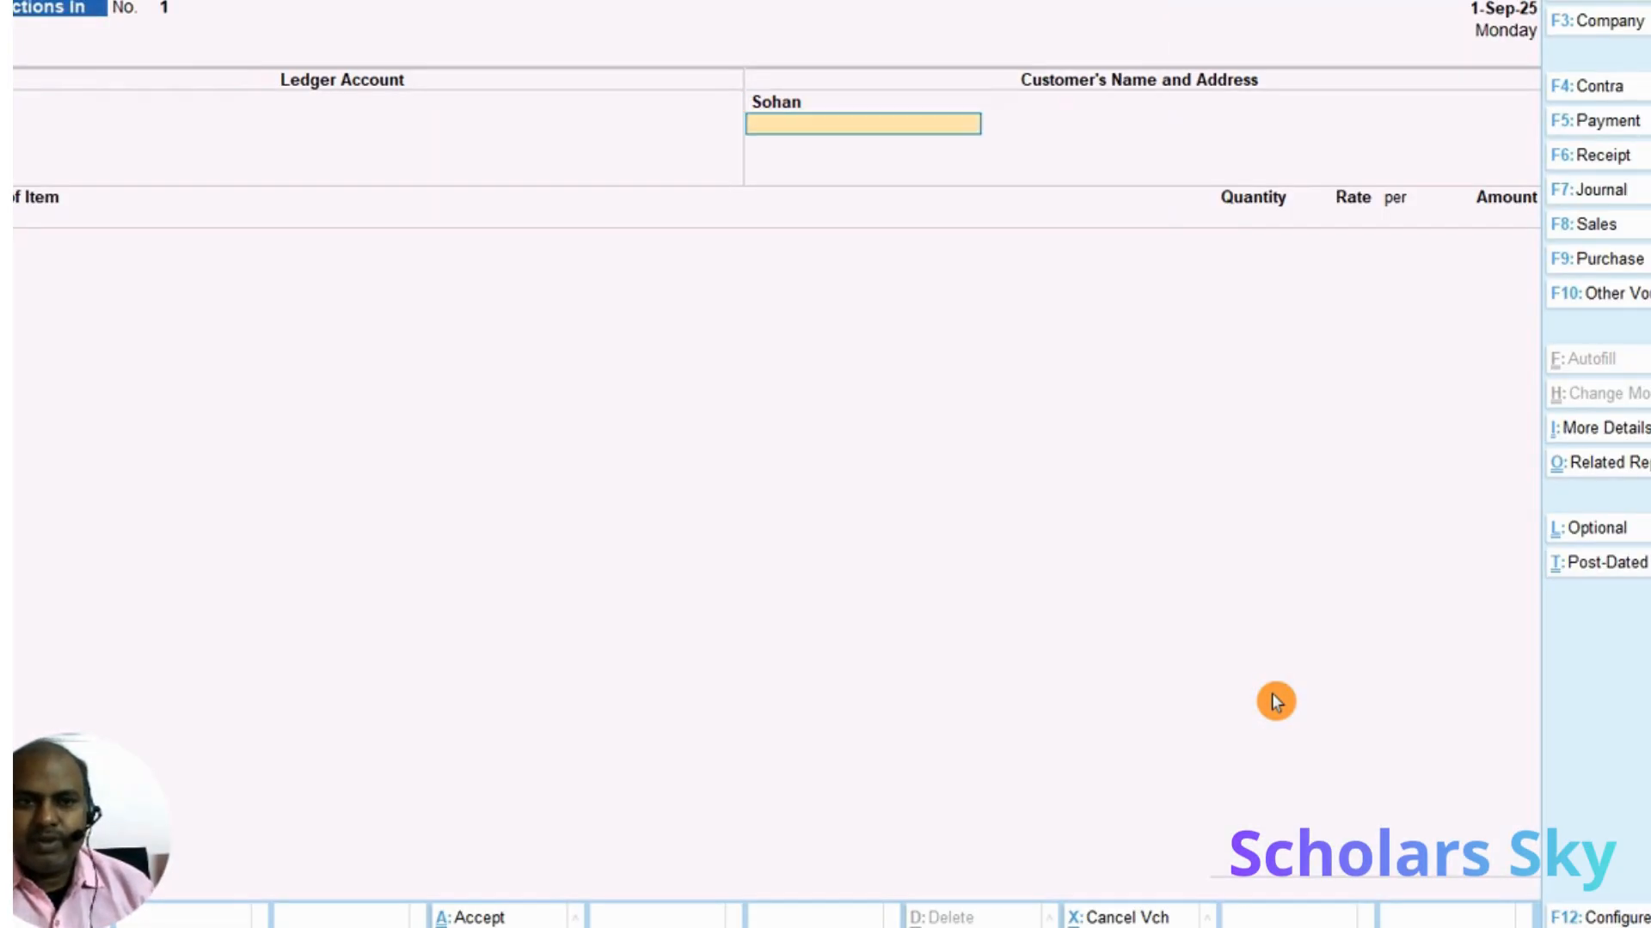
{"action": "key", "text": "Return"}
{"action": "key", "text": "Return"}
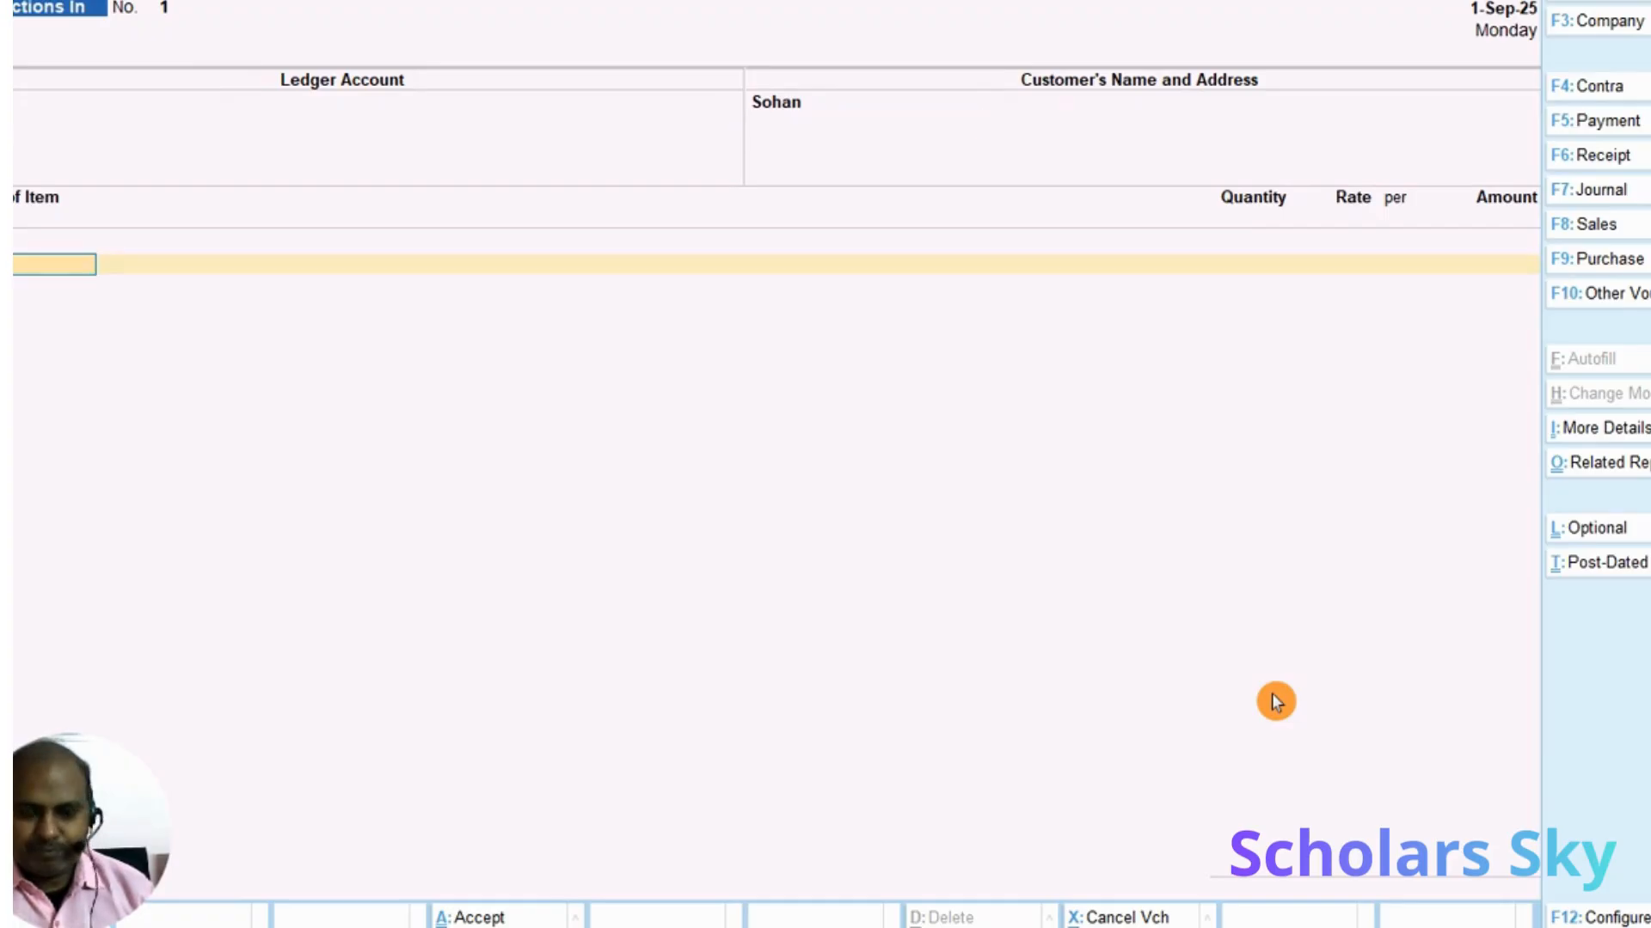
{"action": "key", "text": "alt+Tab"}
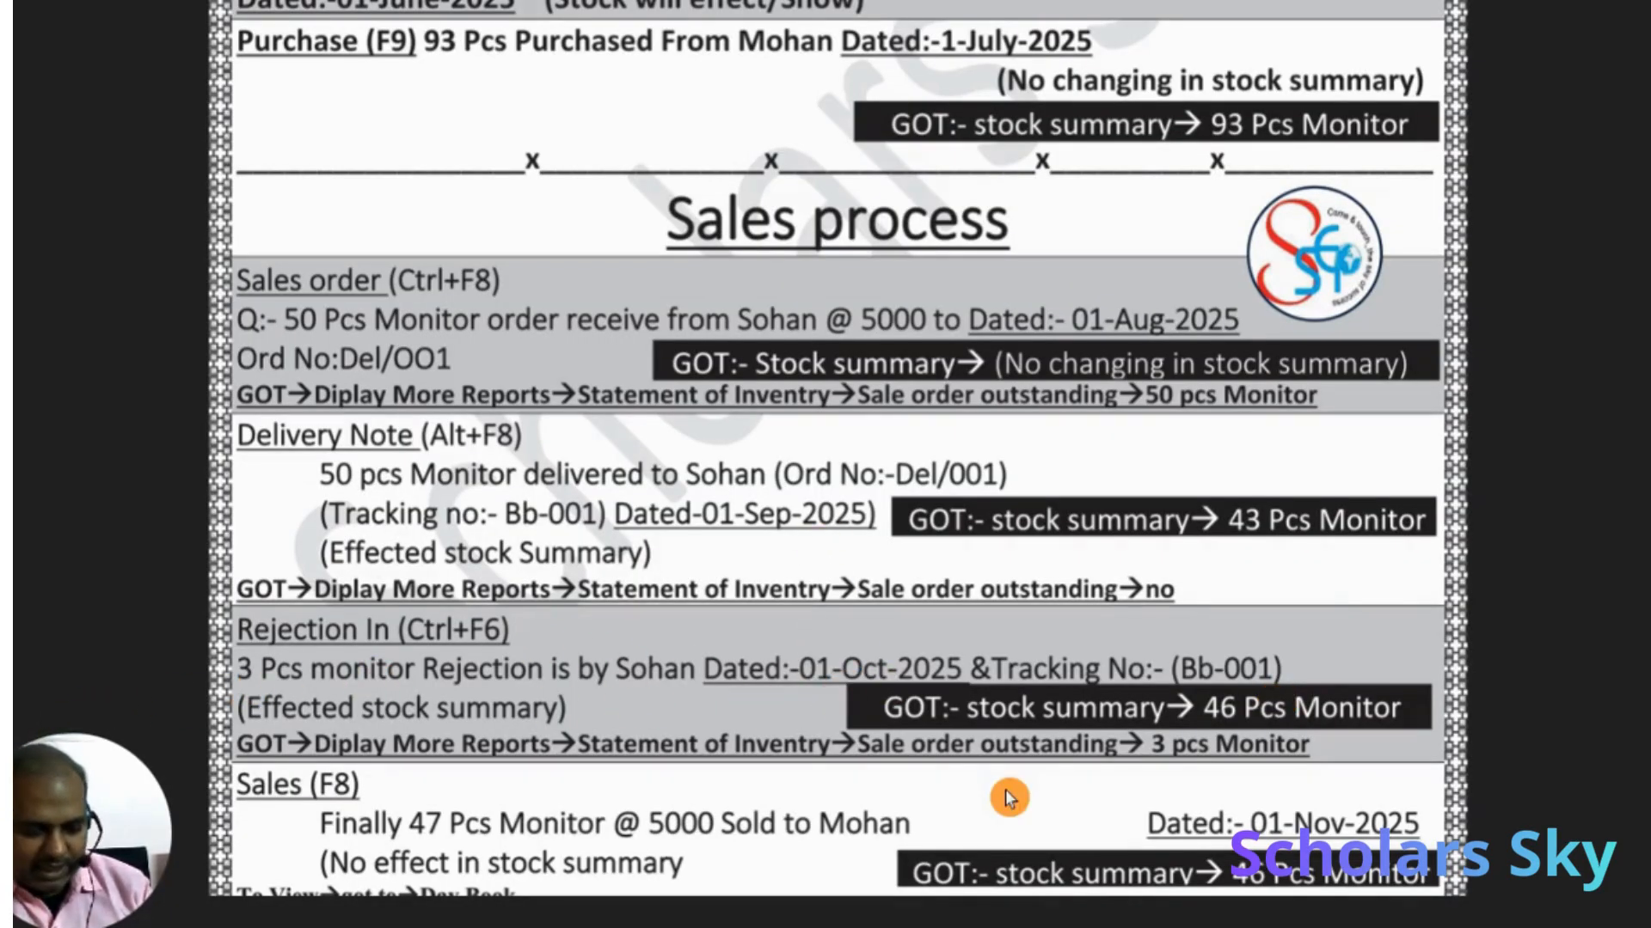
{"action": "key", "text": "alt+Tab"}
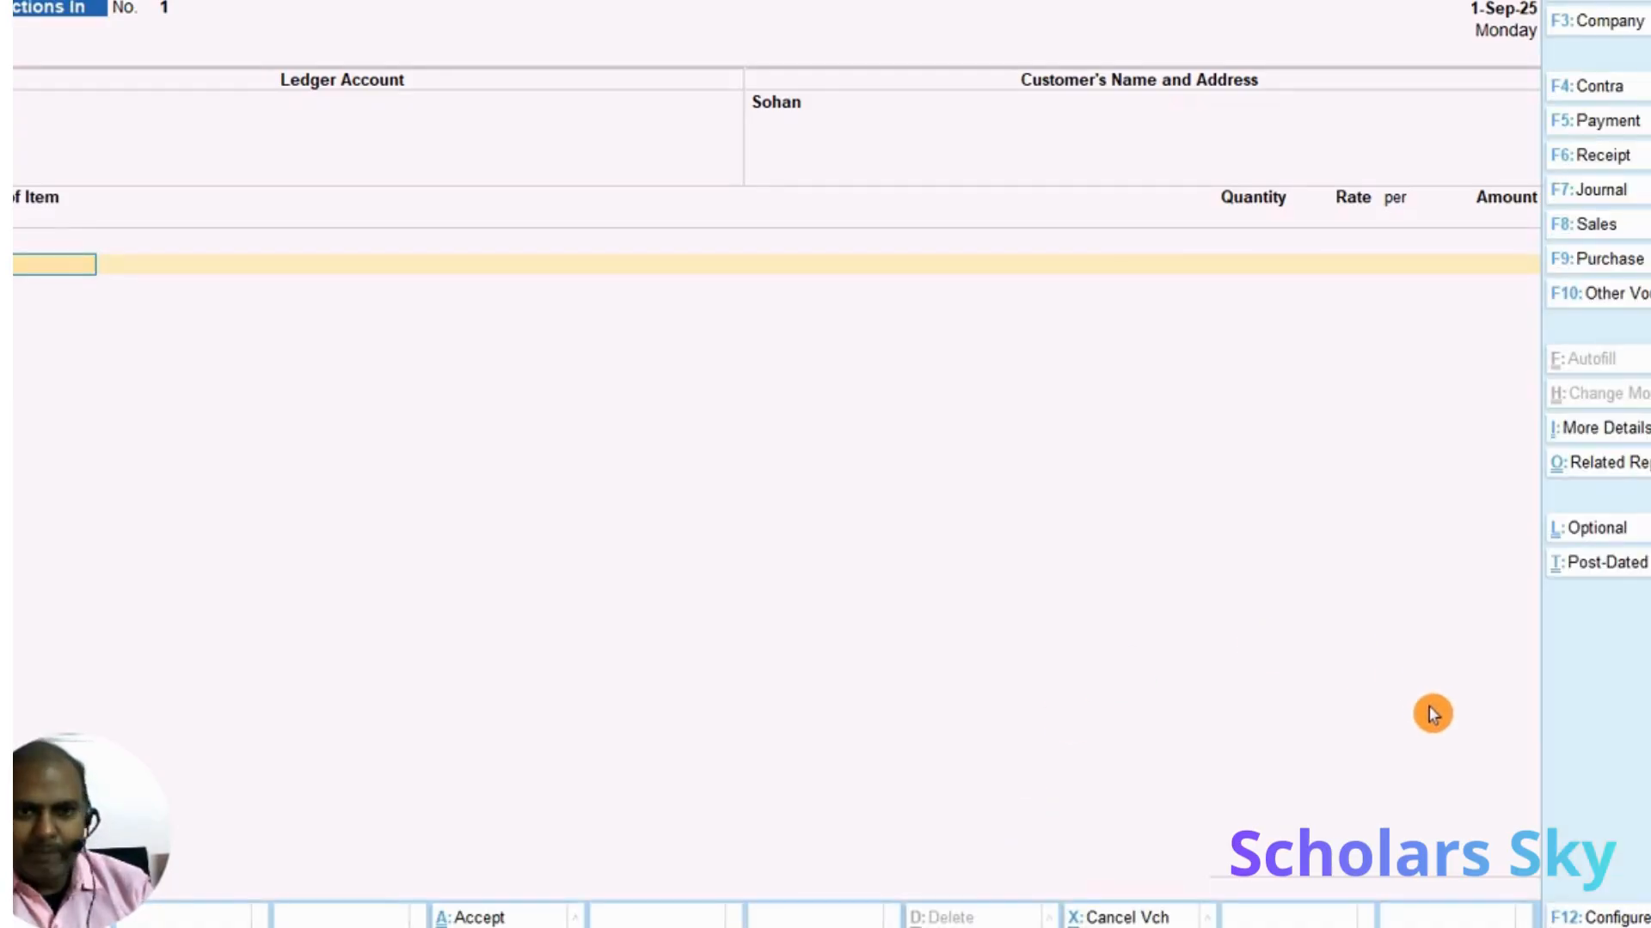
{"action": "key", "text": "Escape"}
{"action": "key", "text": "y"}
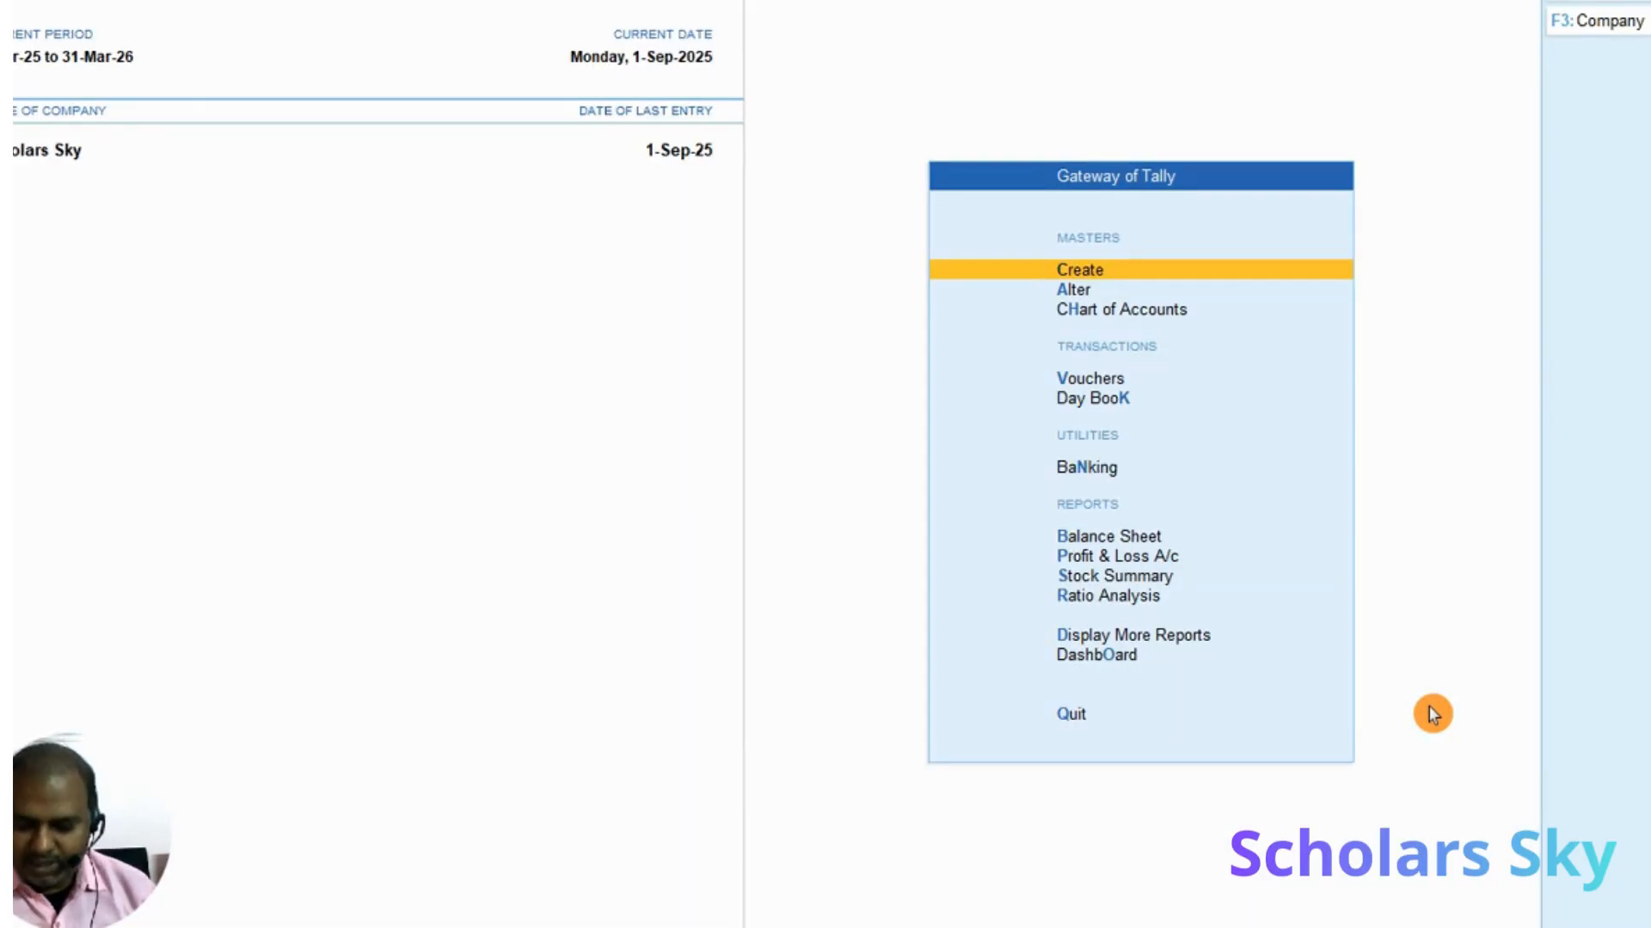
Open the Day Book and set its period to 1-Apr-25 to 1-Sep-25
{"action": "key", "text": "Down"}
{"action": "key", "text": "Down"}
{"action": "key", "text": "Down"}
{"action": "key", "text": "Down"}
{"action": "key", "text": "Return"}
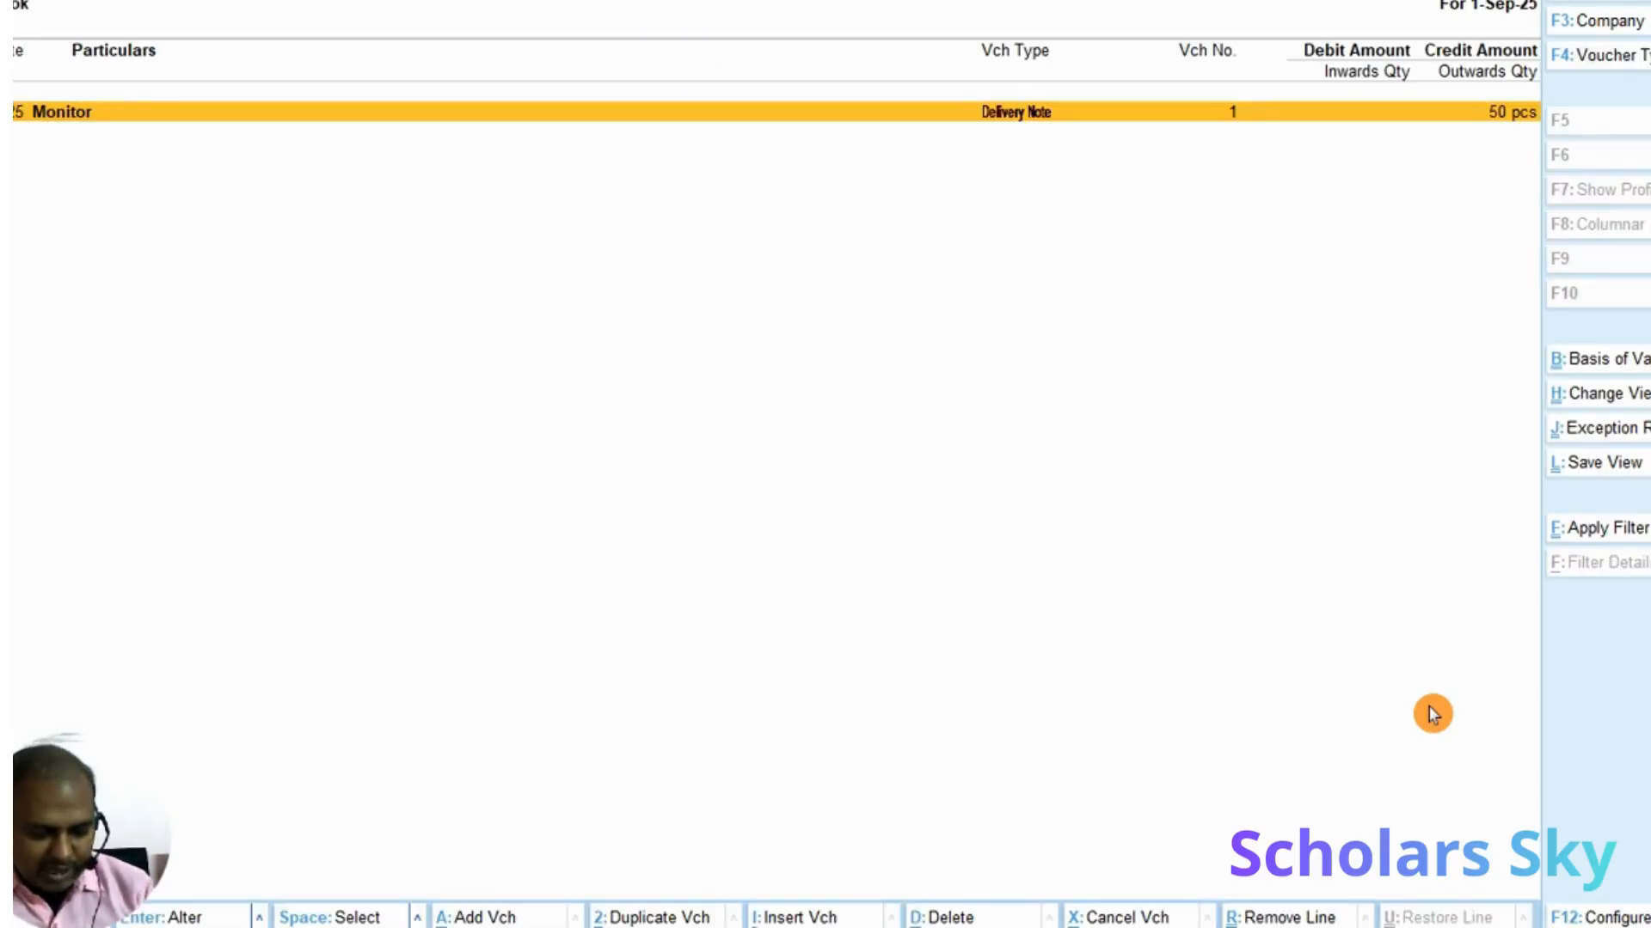
{"action": "key", "text": "alt+F2"}
{"action": "key", "text": "space"}
{"action": "key", "text": "Return"}
{"action": "key", "text": "space"}
{"action": "key", "text": "Return"}
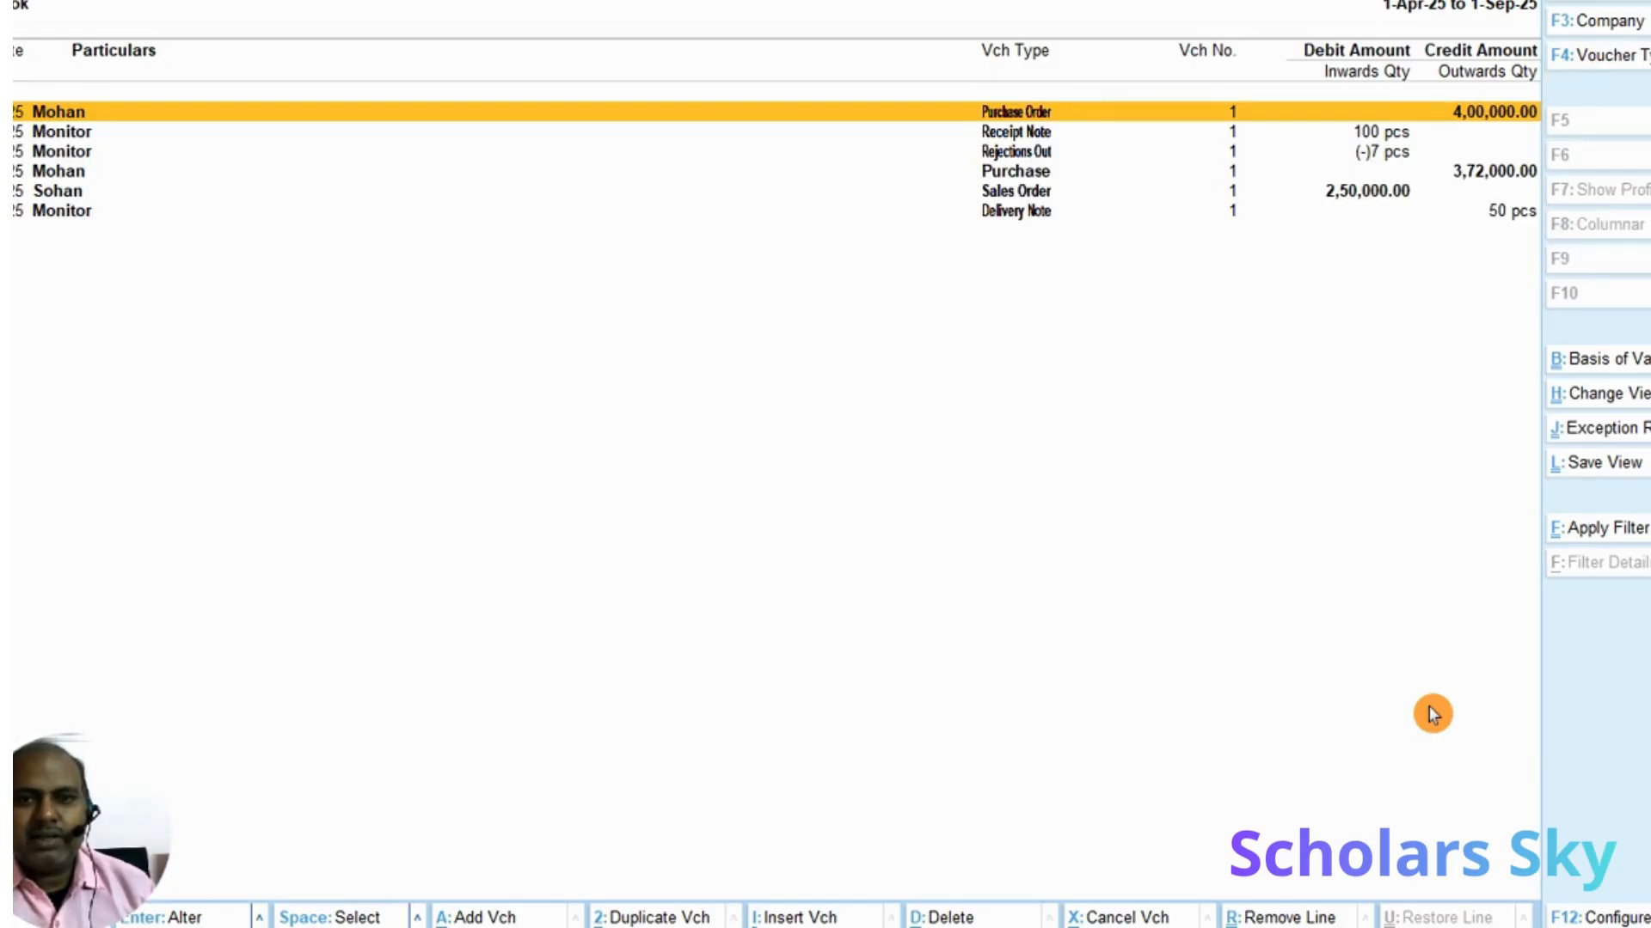
Review the recorded purchase and sales vouchers down to the Delivery Note and close the Day Book
{"action": "key", "text": "Down"}
{"action": "key", "text": "Down"}
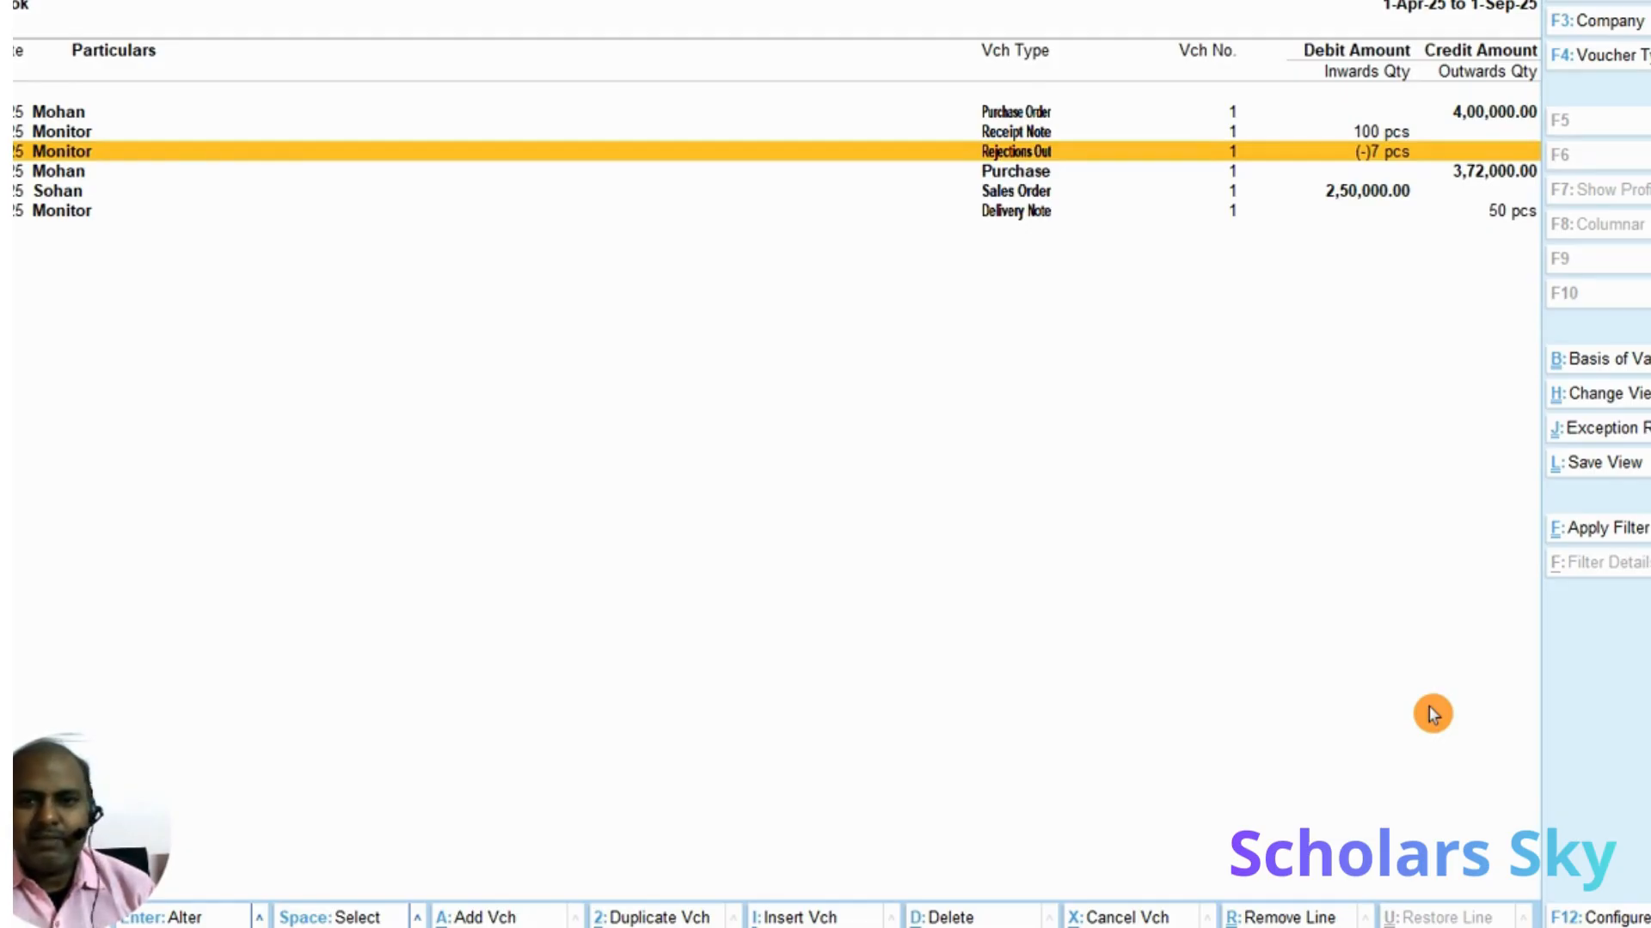
{"action": "key", "text": "Down"}
{"action": "key", "text": "Down"}
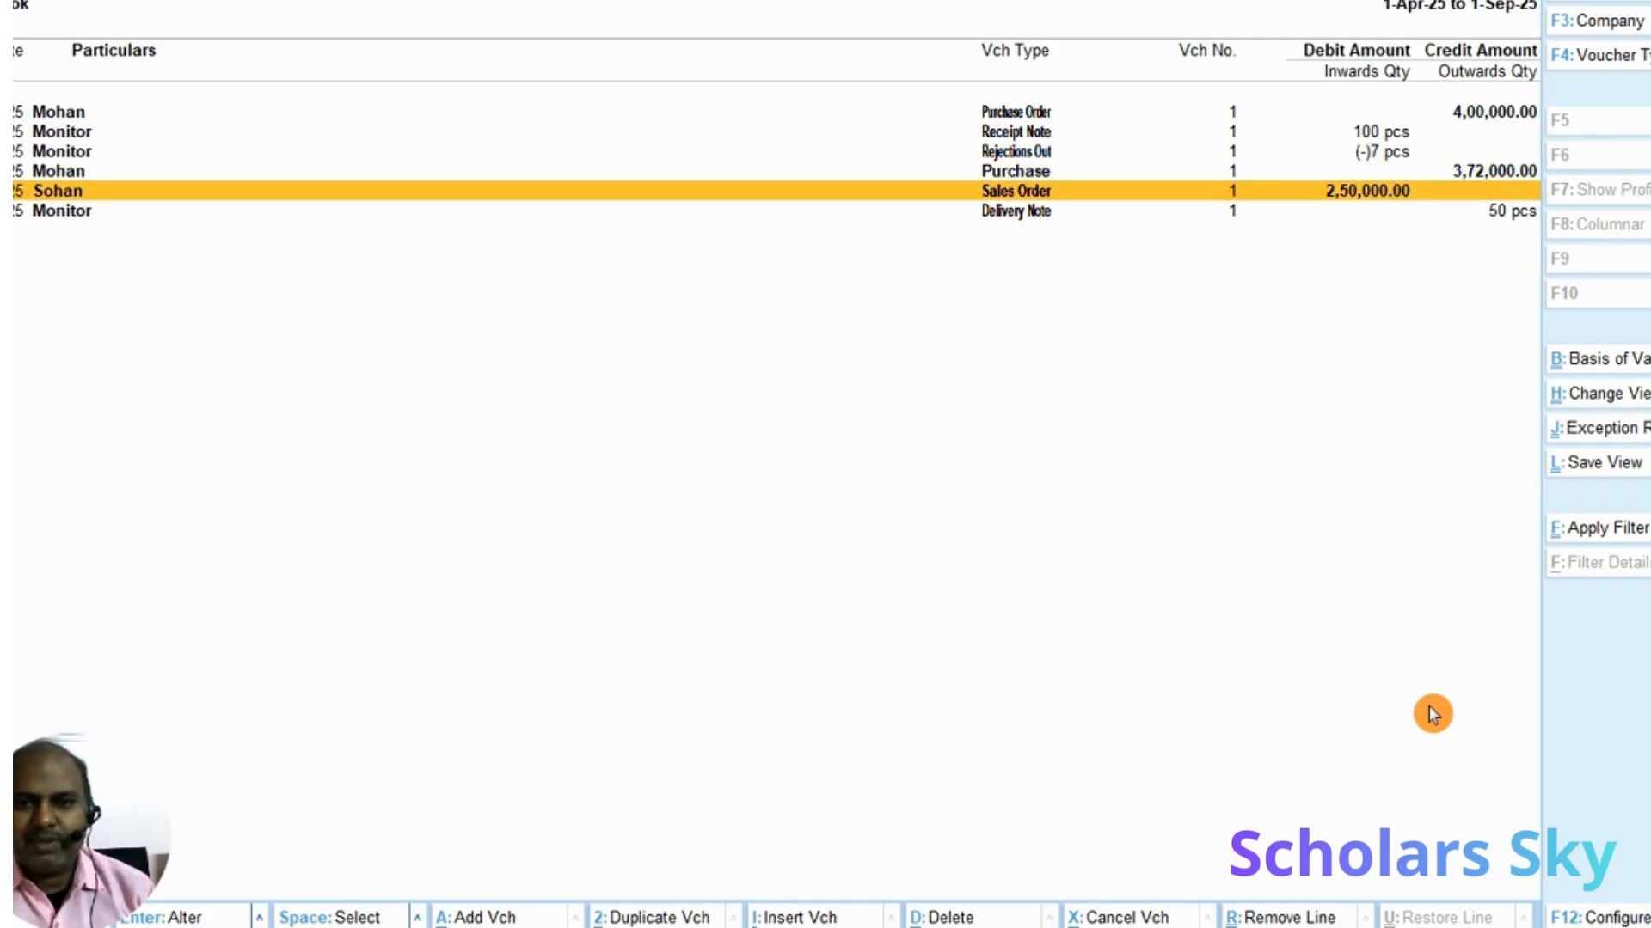
{"action": "key", "text": "Down"}
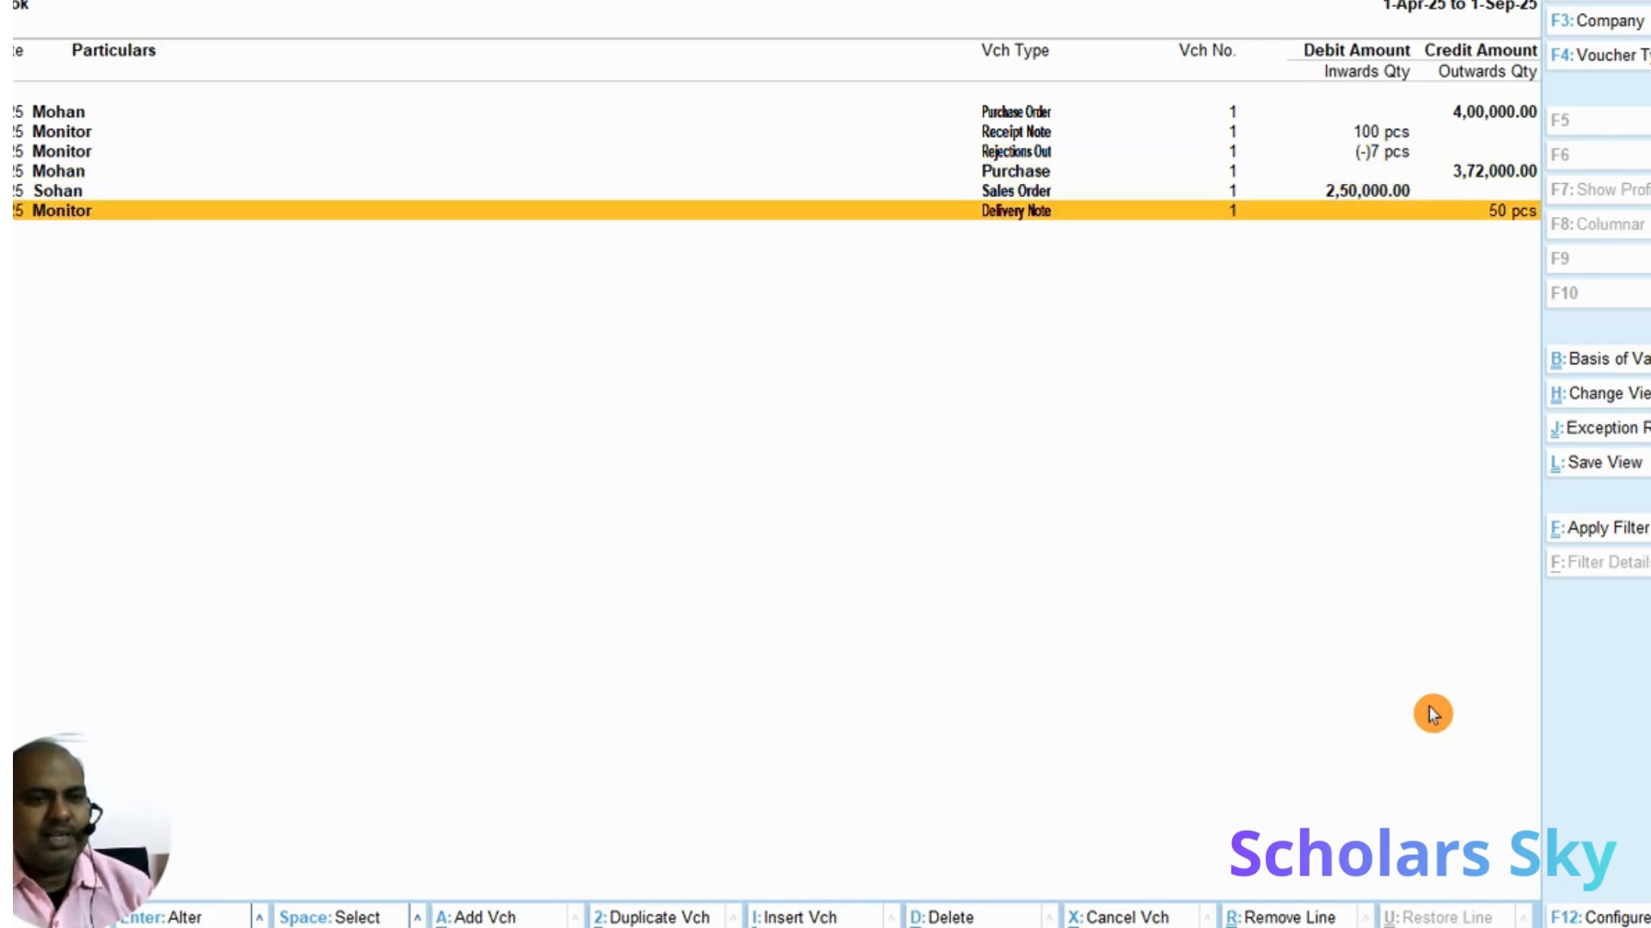
{"action": "key", "text": "Escape"}
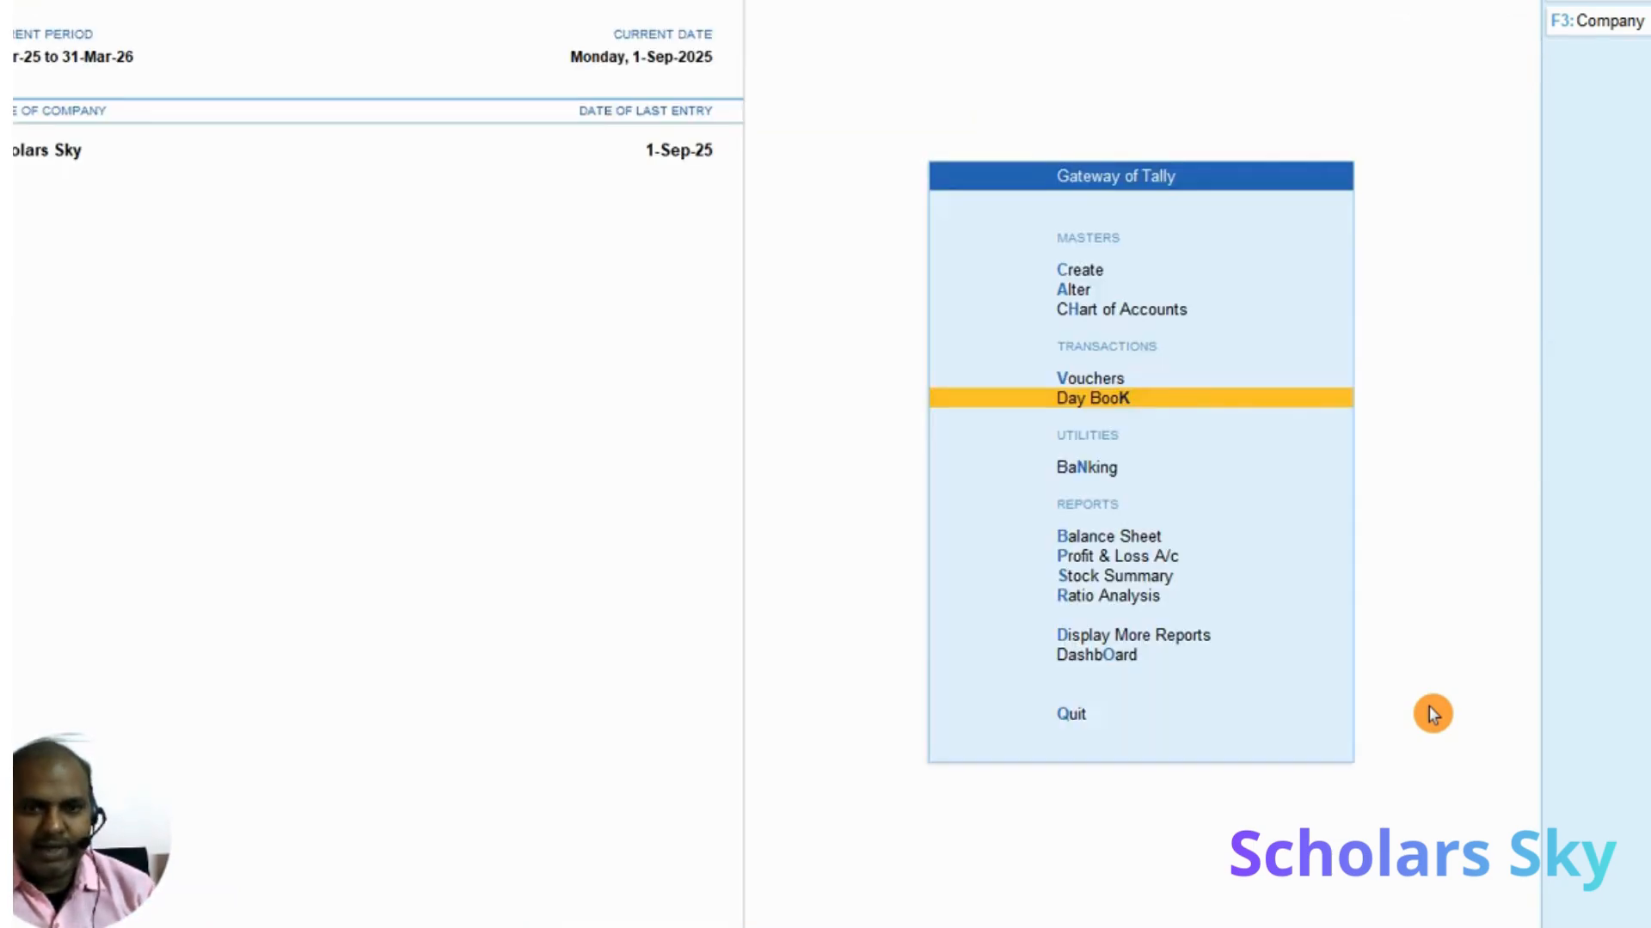
Reopen voucher entry with a blank Rejections In voucher
{"action": "key", "text": "Escape"}
{"action": "key", "text": "n"}
{"action": "key", "text": "Down"}
{"action": "key", "text": "Down"}
{"action": "key", "text": "Down"}
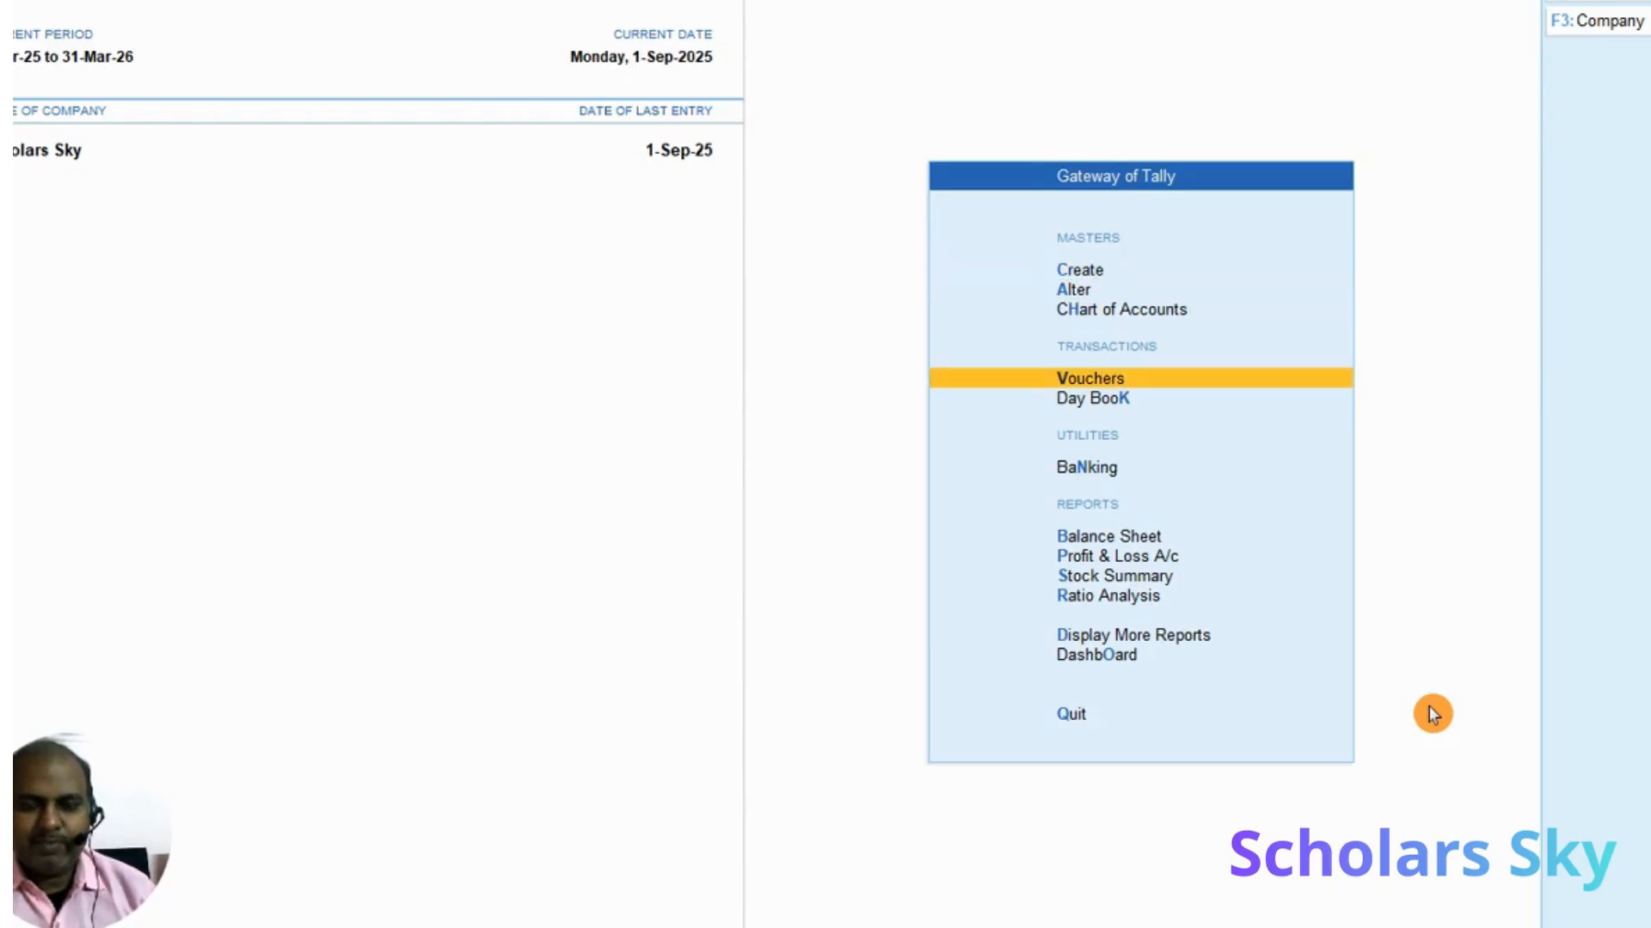
{"action": "key", "text": "Return"}
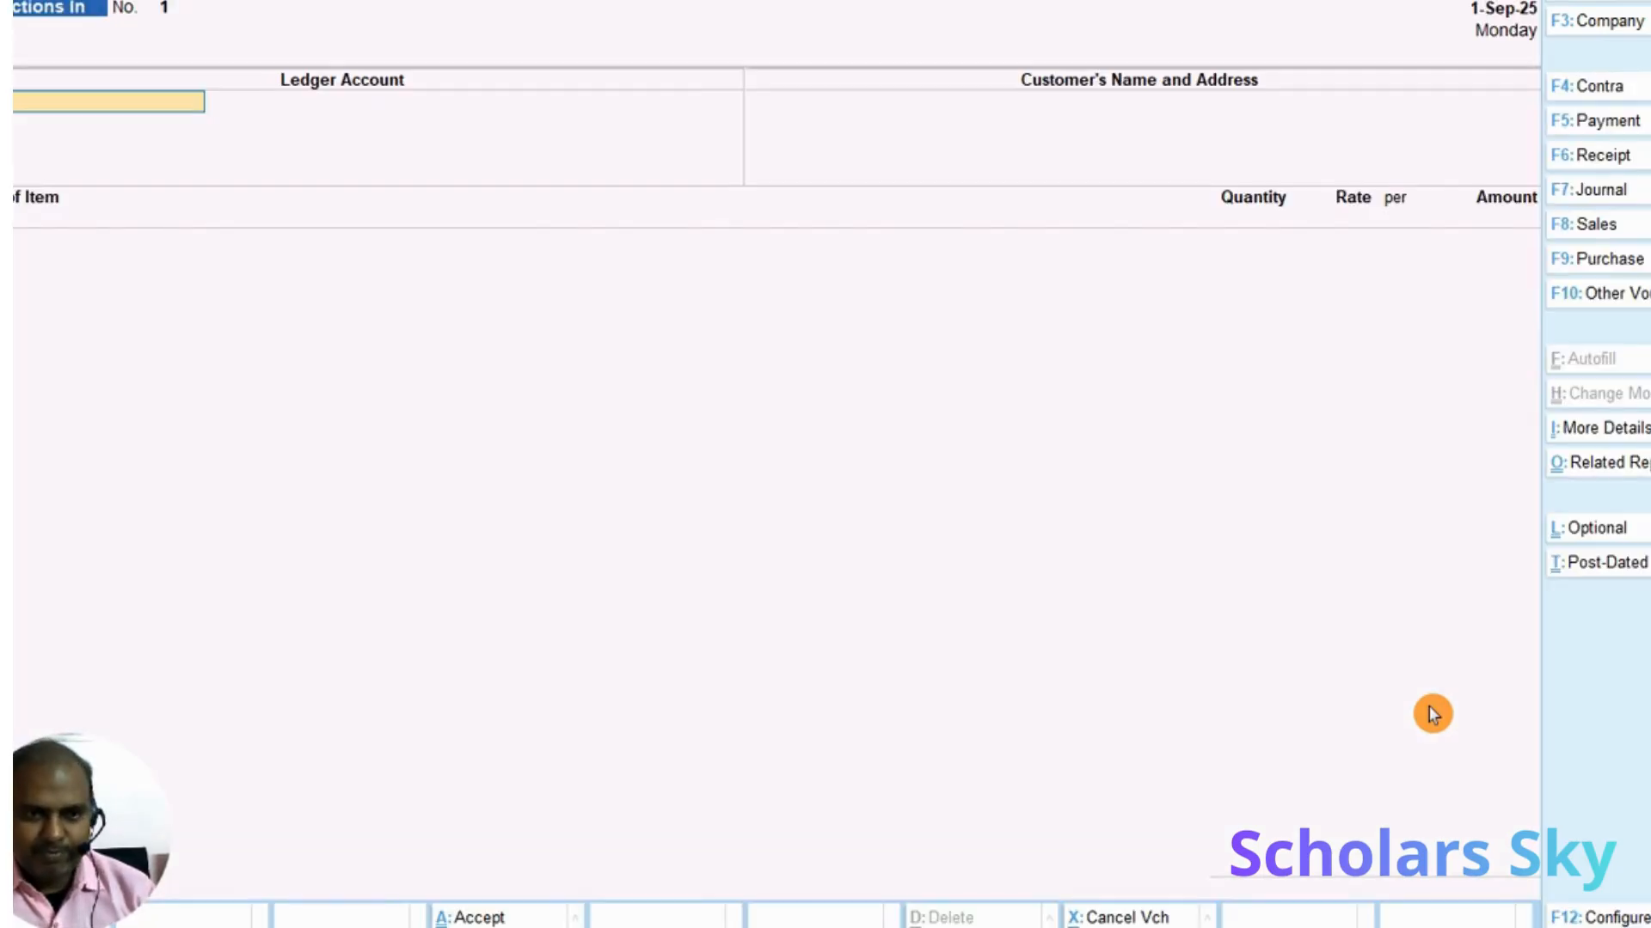
Check the Rejection In exercise in the notes and open the Day Book for 1-Apr-25 to 1-Sep-25
{"action": "key", "text": "alt+Tab"}
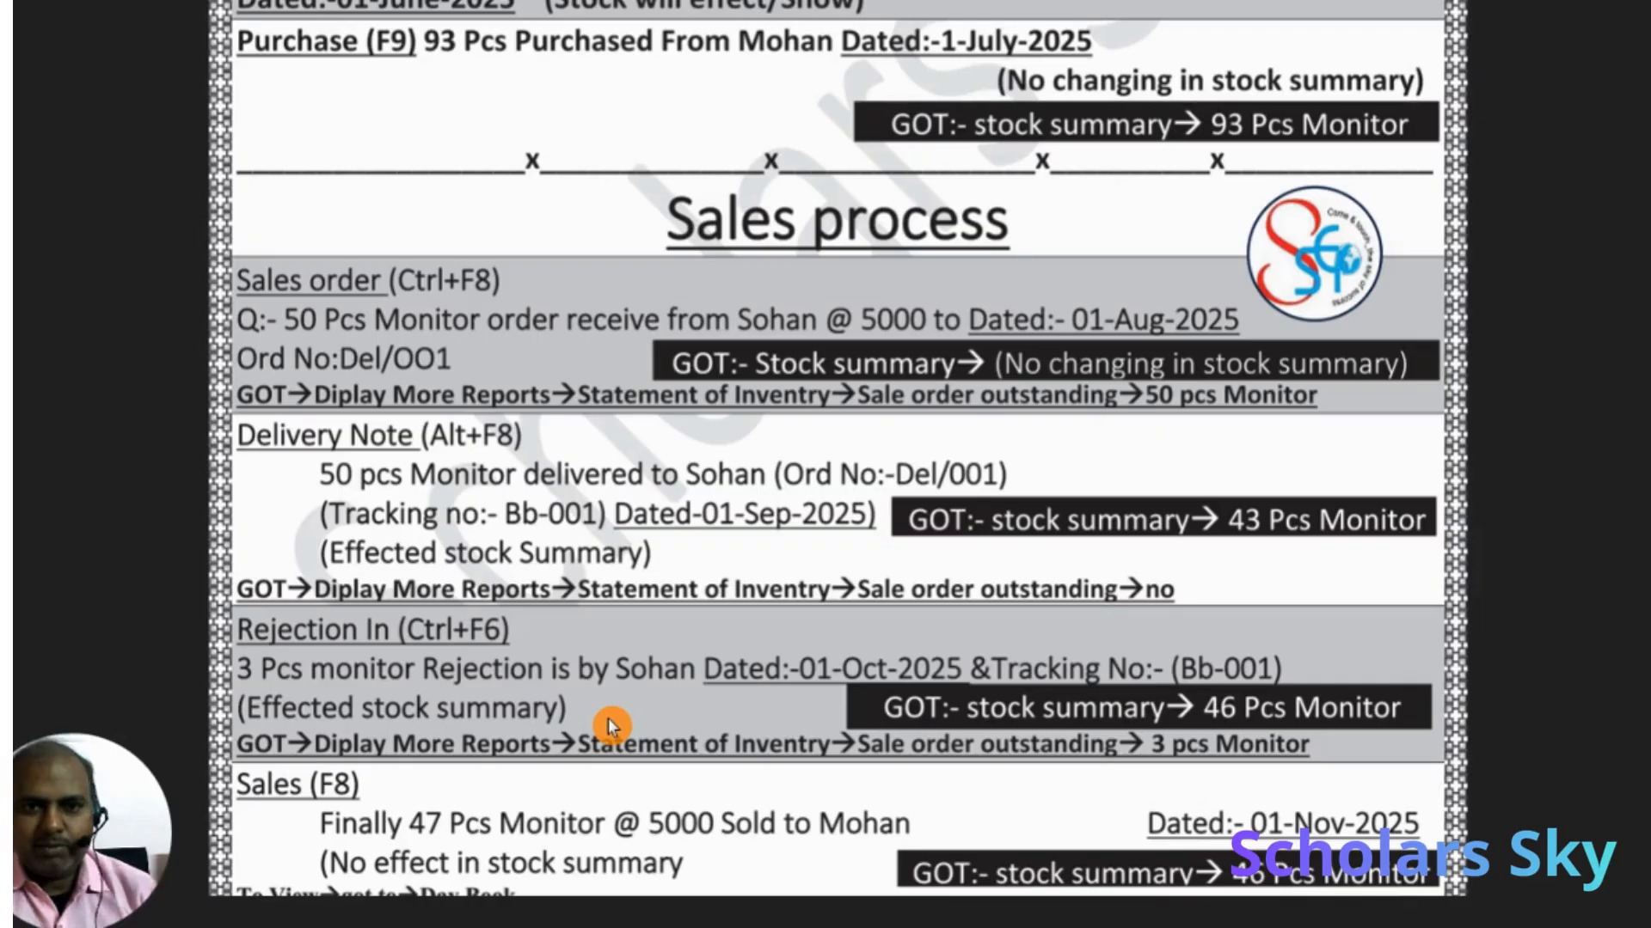
{"action": "key", "text": "alt+Tab"}
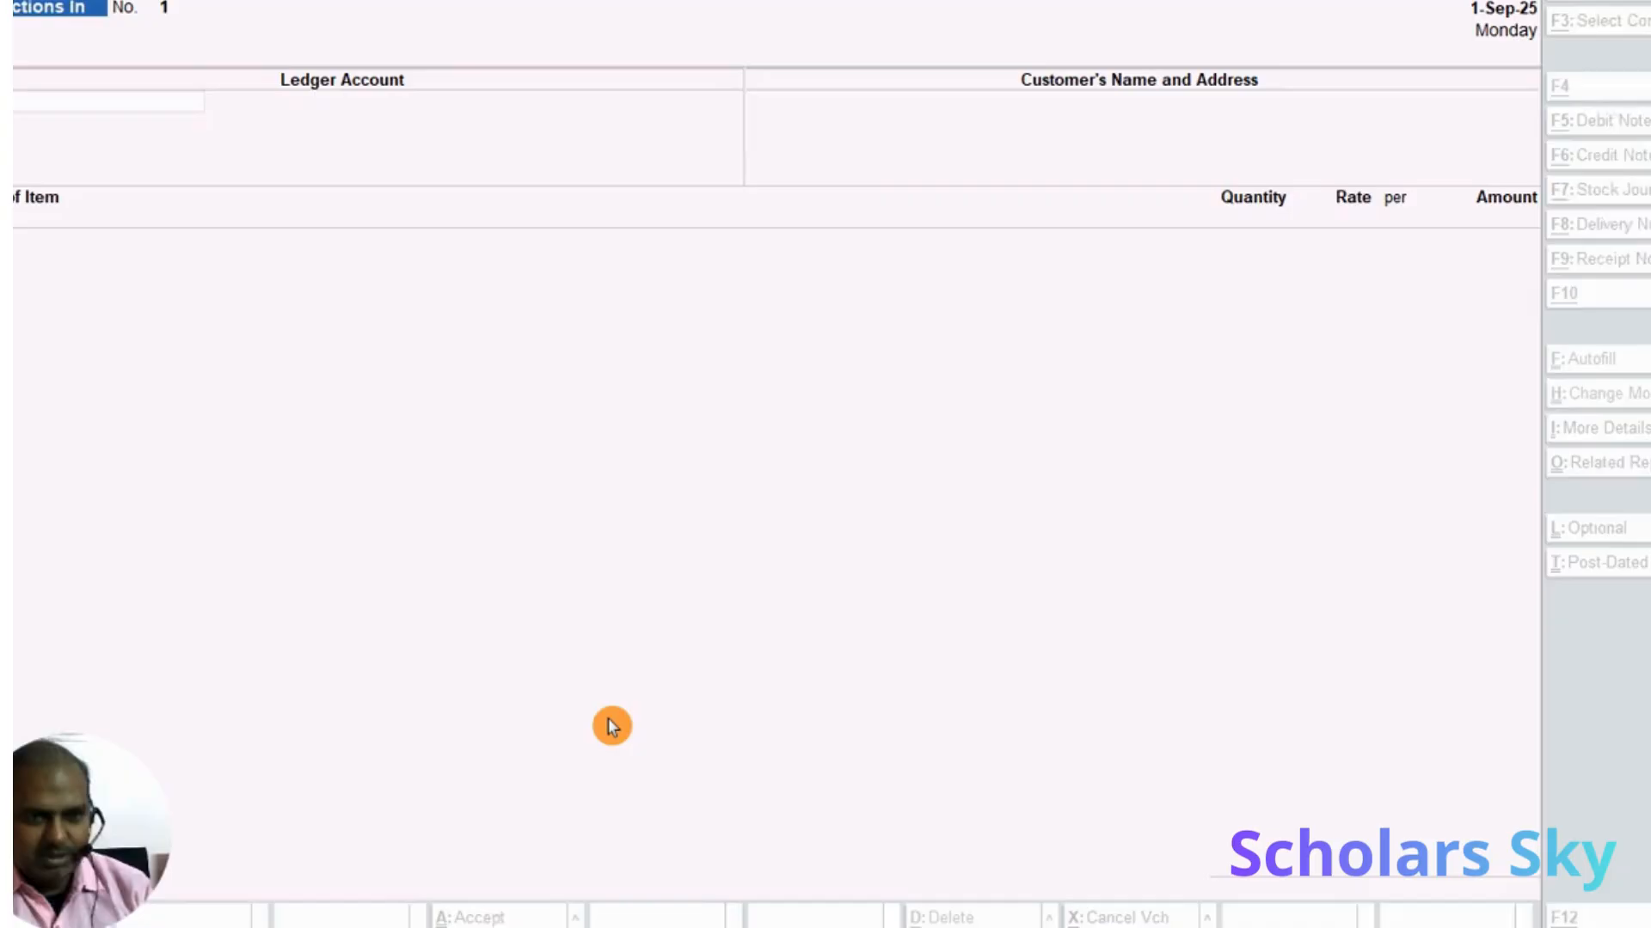
{"action": "key", "text": "Escape"}
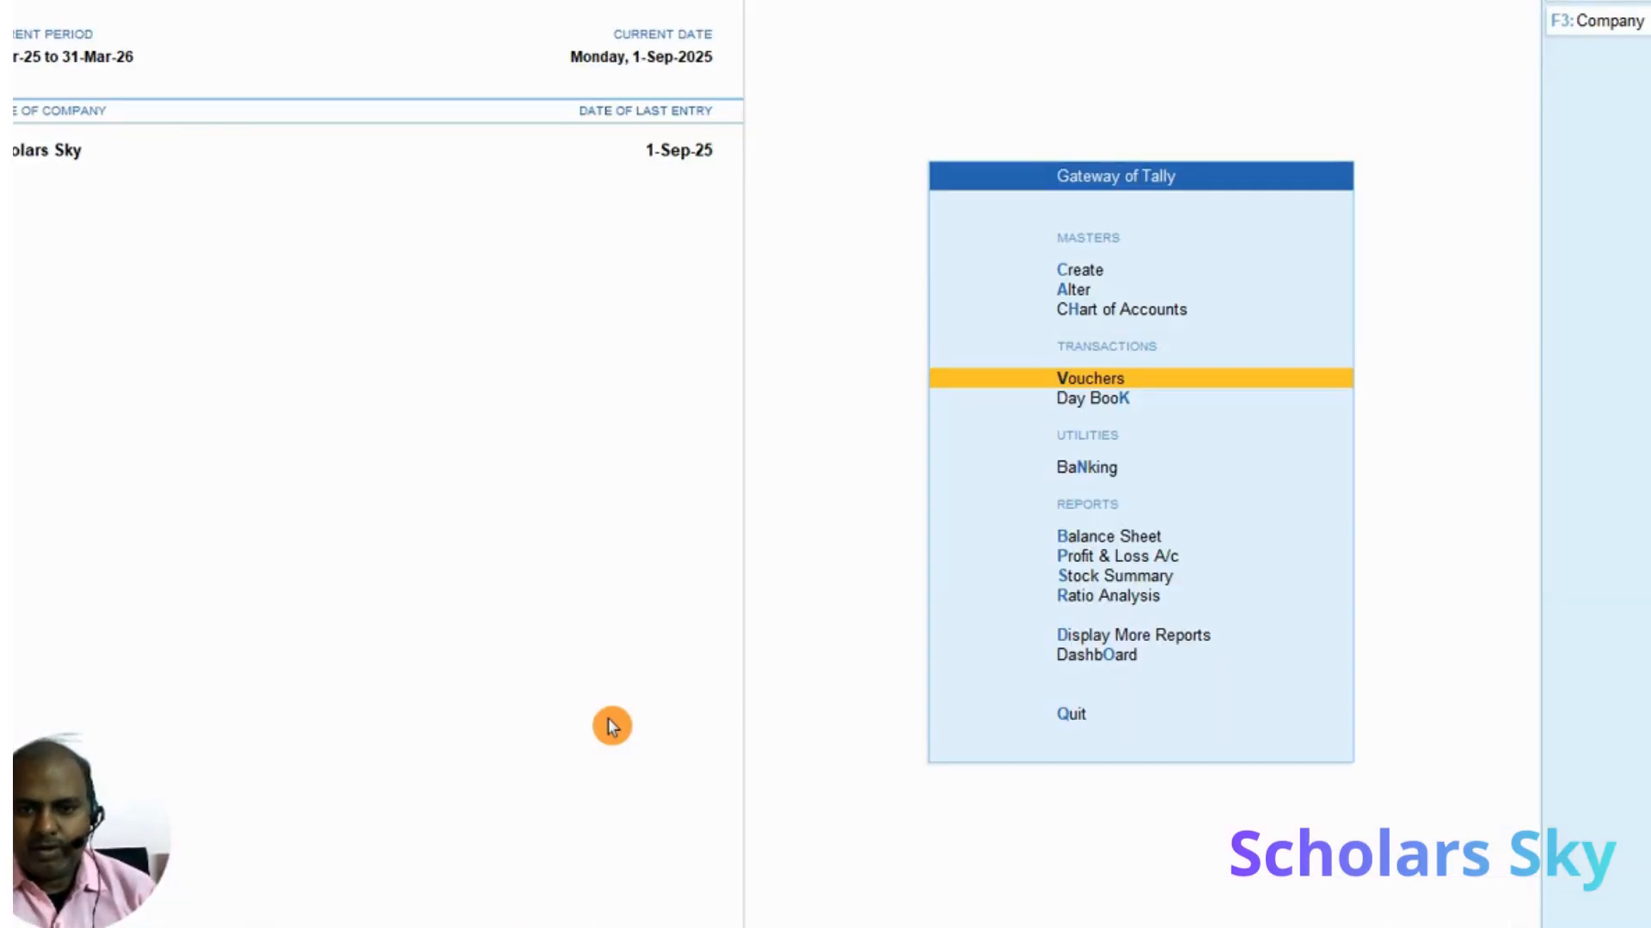
{"action": "key", "text": "Down"}
{"action": "key", "text": "Return"}
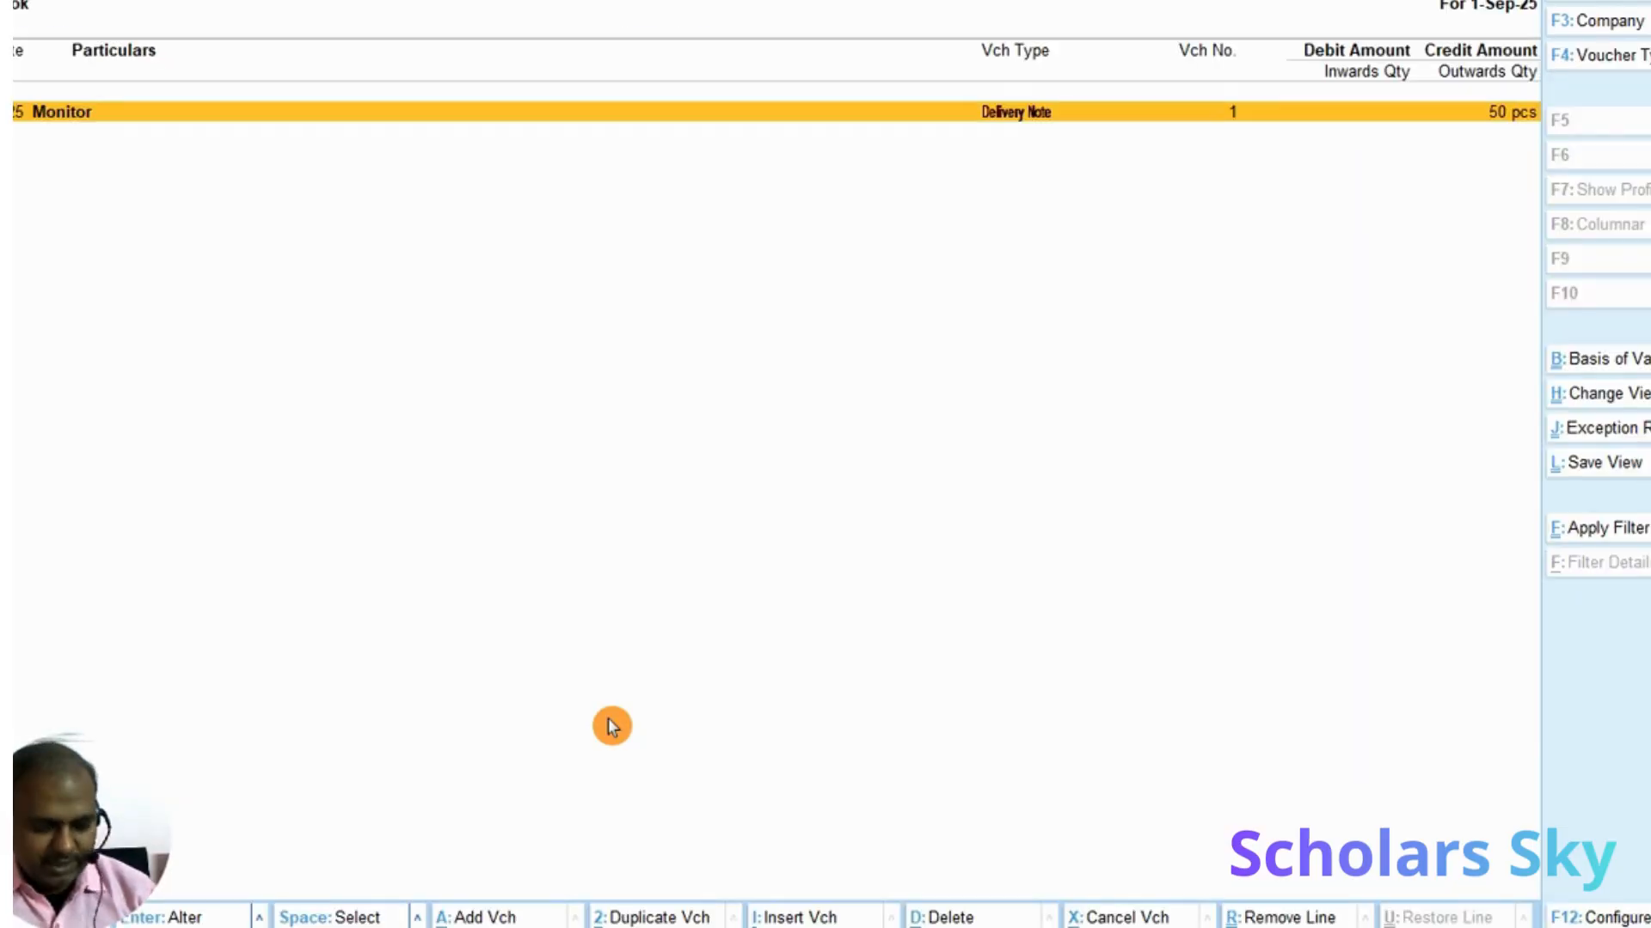
{"action": "key", "text": "alt+F2"}
{"action": "key", "text": "BackSpace"}
{"action": "key", "text": "Return"}
{"action": "key", "text": "BackSpace"}
{"action": "key", "text": "Return"}
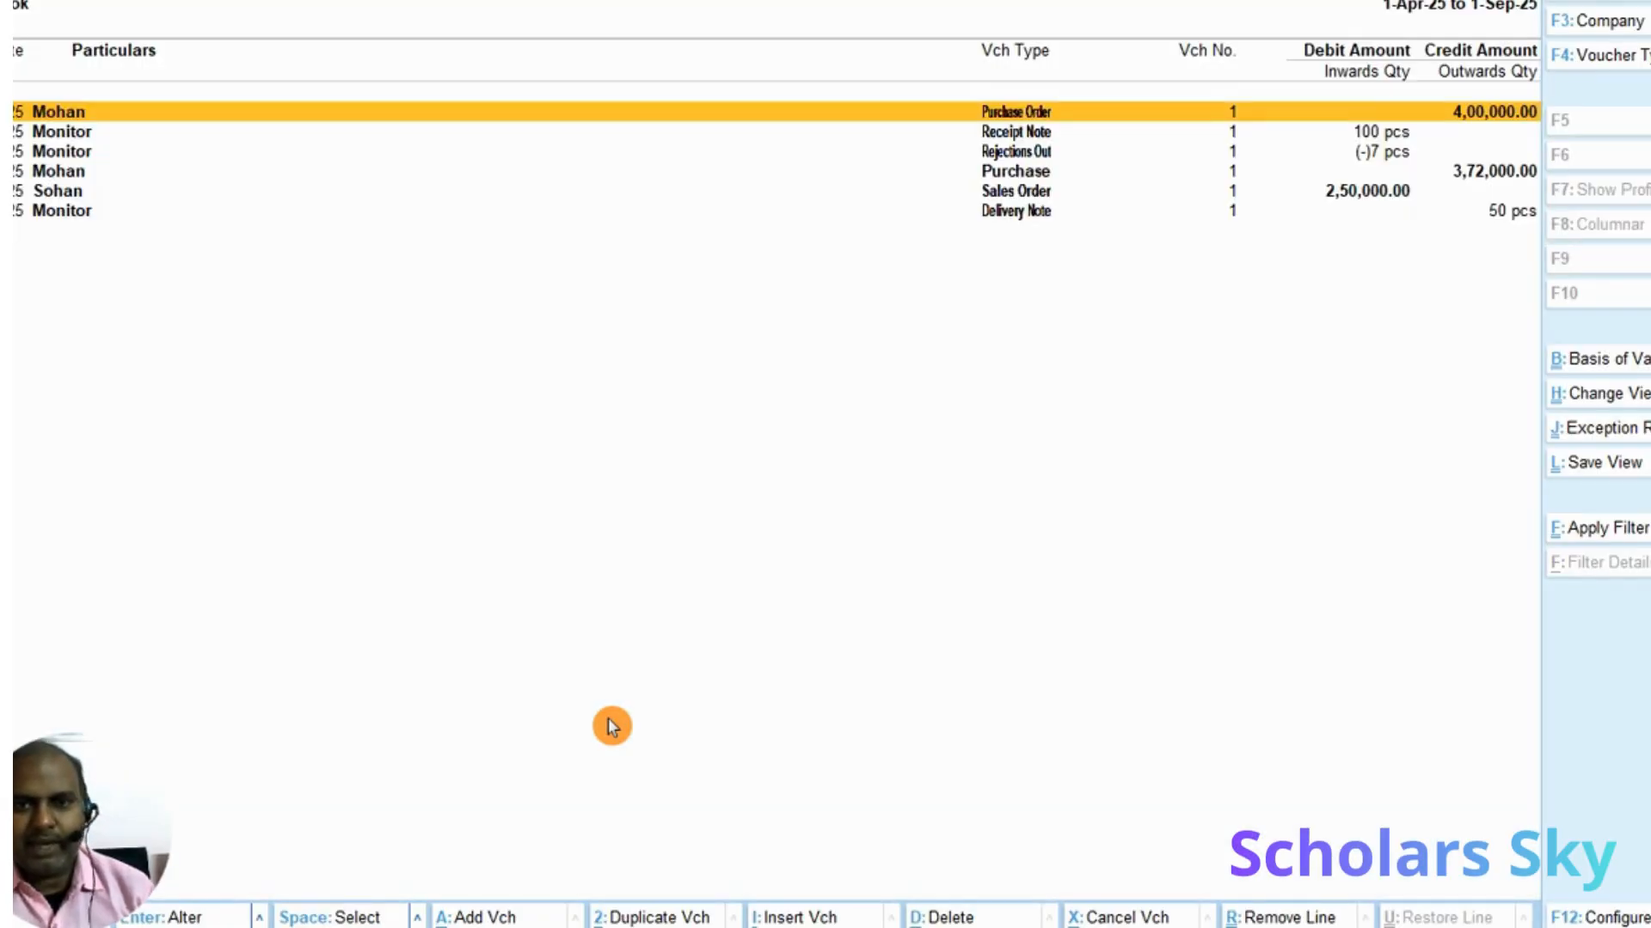
Review the purchase and sales vouchers recorded so far and close the Day Book without quitting the program
{"action": "key", "text": "Down"}
{"action": "key", "text": "Down"}
{"action": "key", "text": "Down"}
{"action": "key", "text": "Down"}
{"action": "key", "text": "Up"}
{"action": "key", "text": "Up"}
{"action": "key", "text": "Up"}
{"action": "key", "text": "Escape"}
{"action": "key", "text": "Escape"}
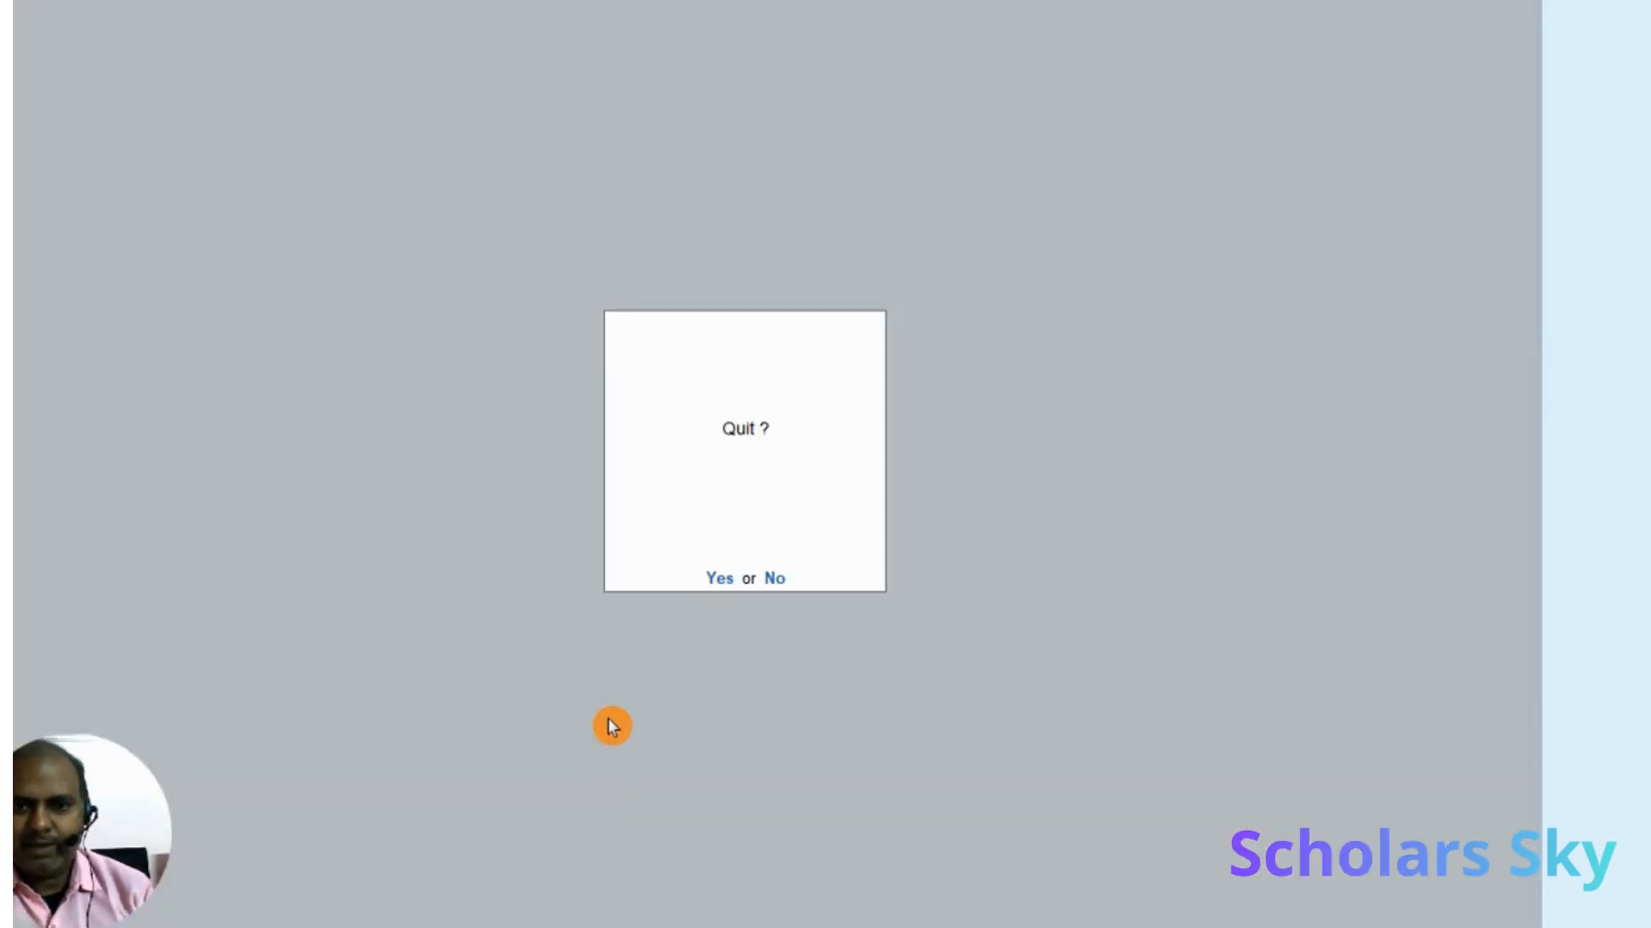
{"action": "key", "text": "Escape"}
Open voucher entry again and set the Rejections In voucher's date to 1-Oct-25
{"action": "key", "text": "Down"}
{"action": "key", "text": "Down"}
{"action": "key", "text": "Down"}
{"action": "key", "text": "Return"}
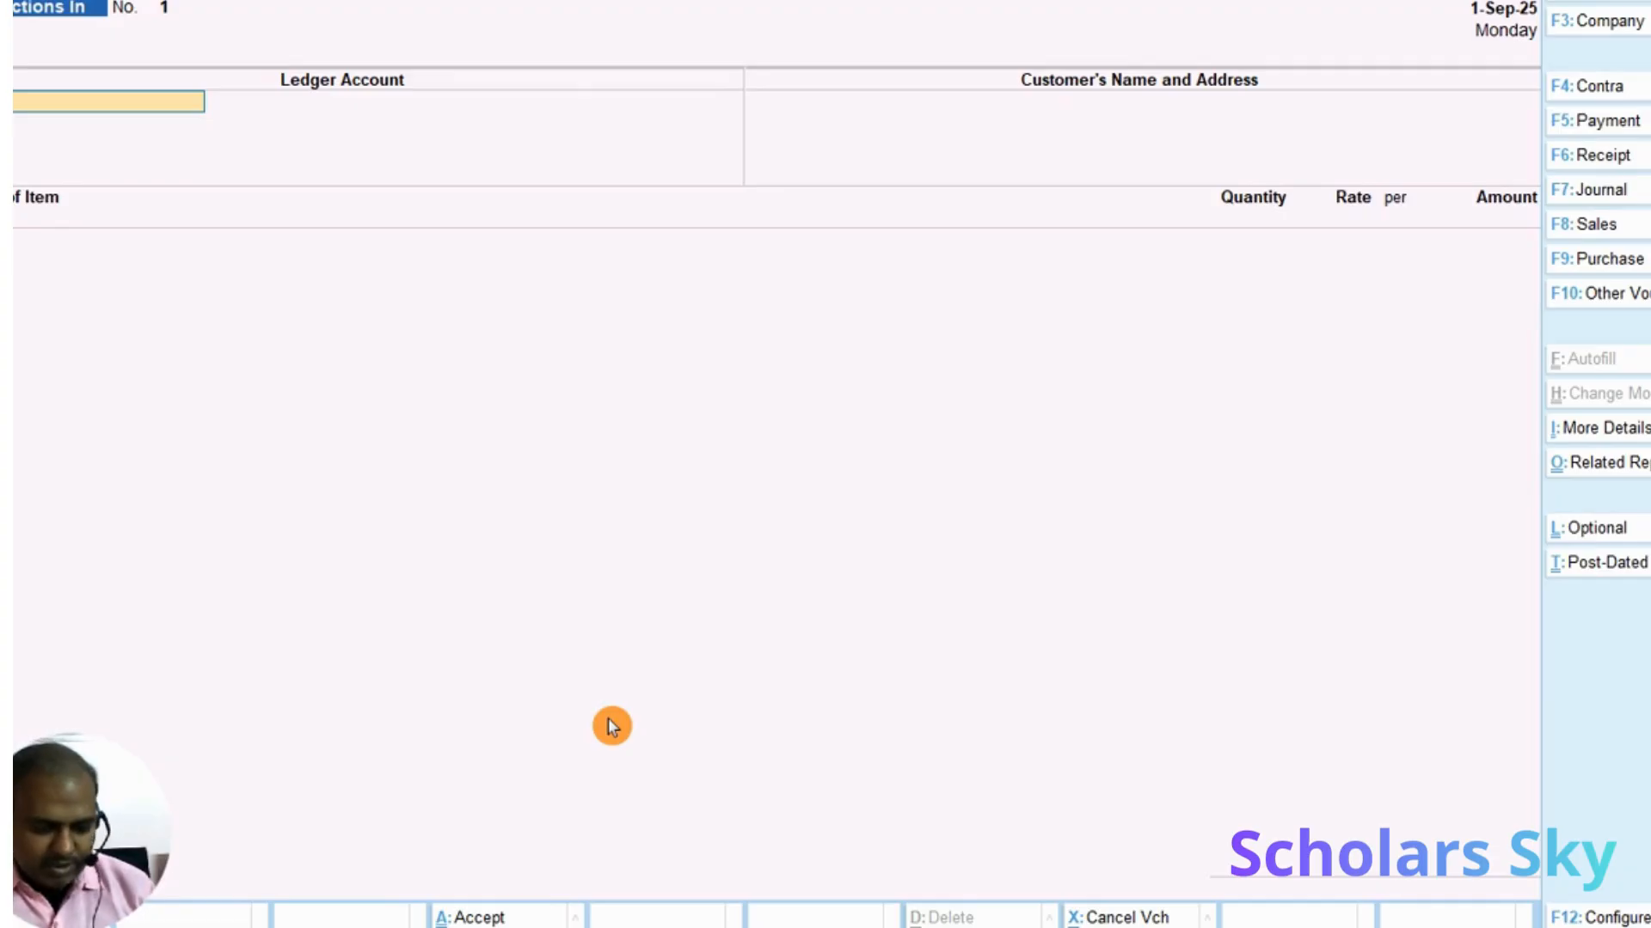
{"action": "key", "text": "F2"}
{"action": "type", "text": "1-10"}
{"action": "key", "text": "Return"}
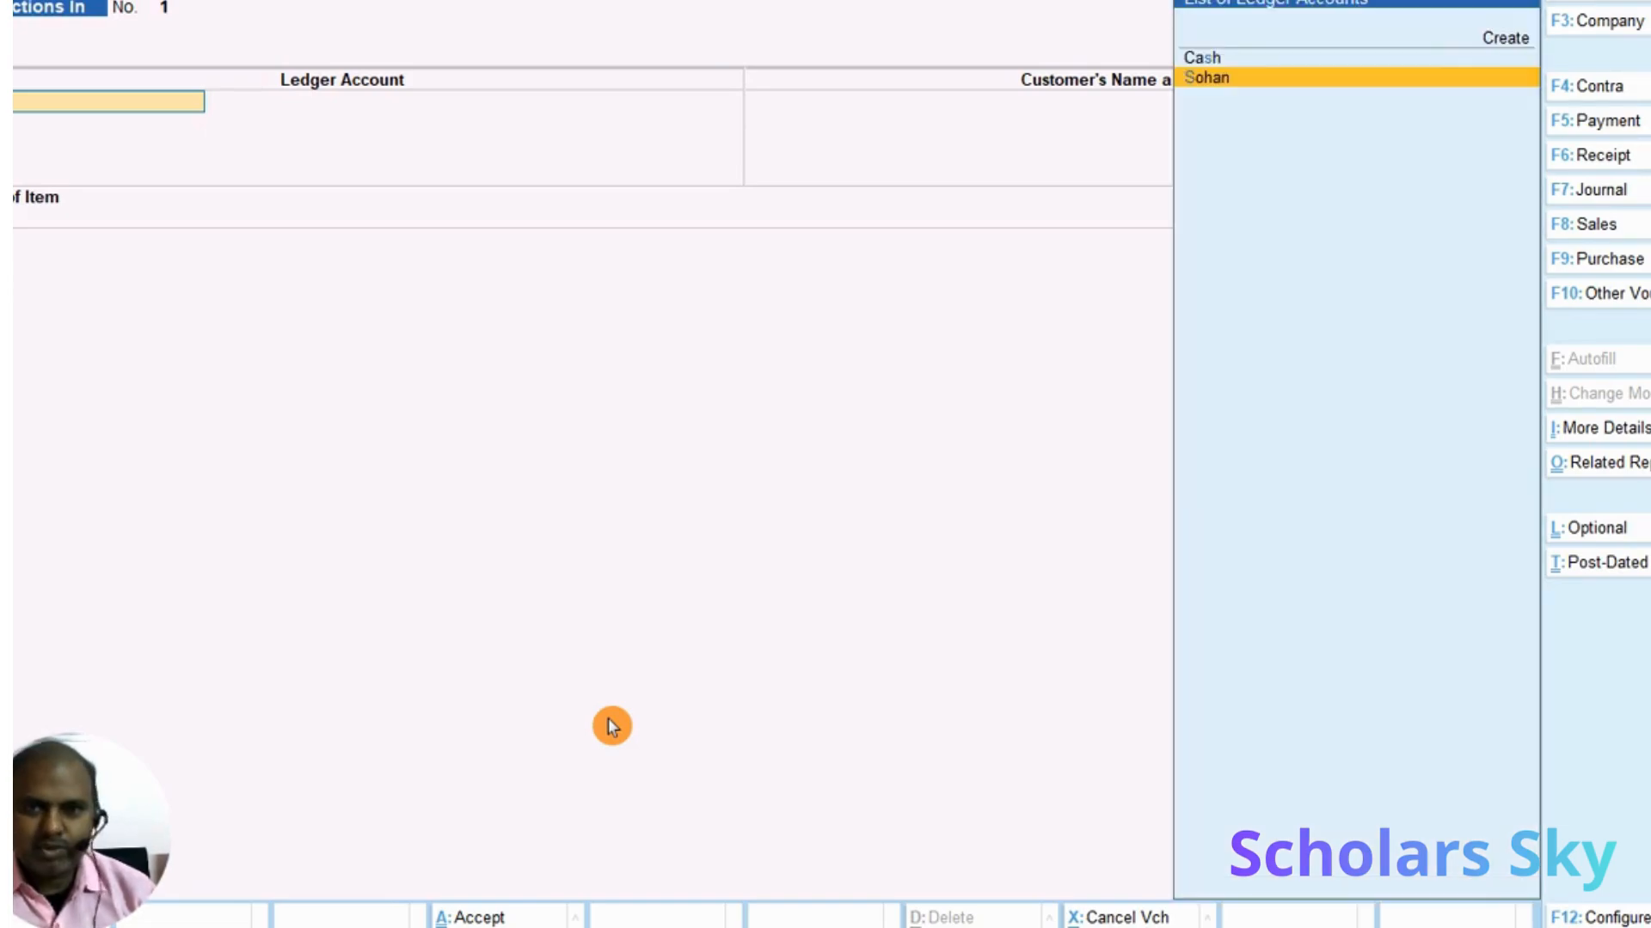
Select the customer as the ledger account and add Monitor against tracking number 1 and order Del/001
{"action": "key", "text": "Return"}
{"action": "key", "text": "Return"}
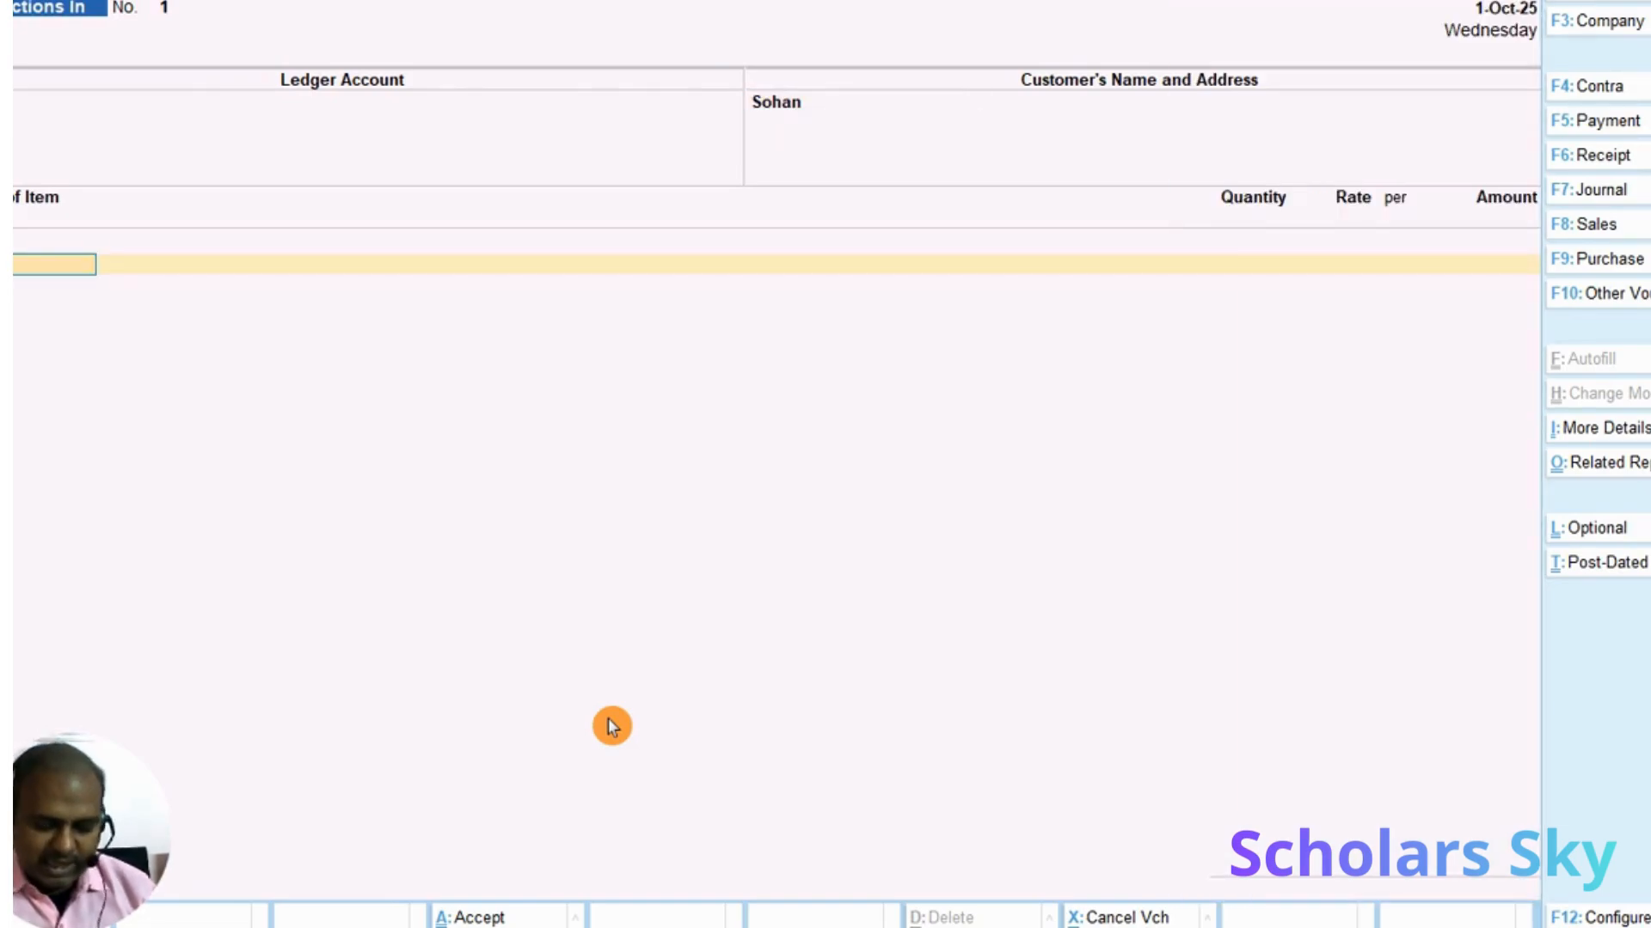
{"action": "key", "text": "Return"}
{"action": "key", "text": "Return"}
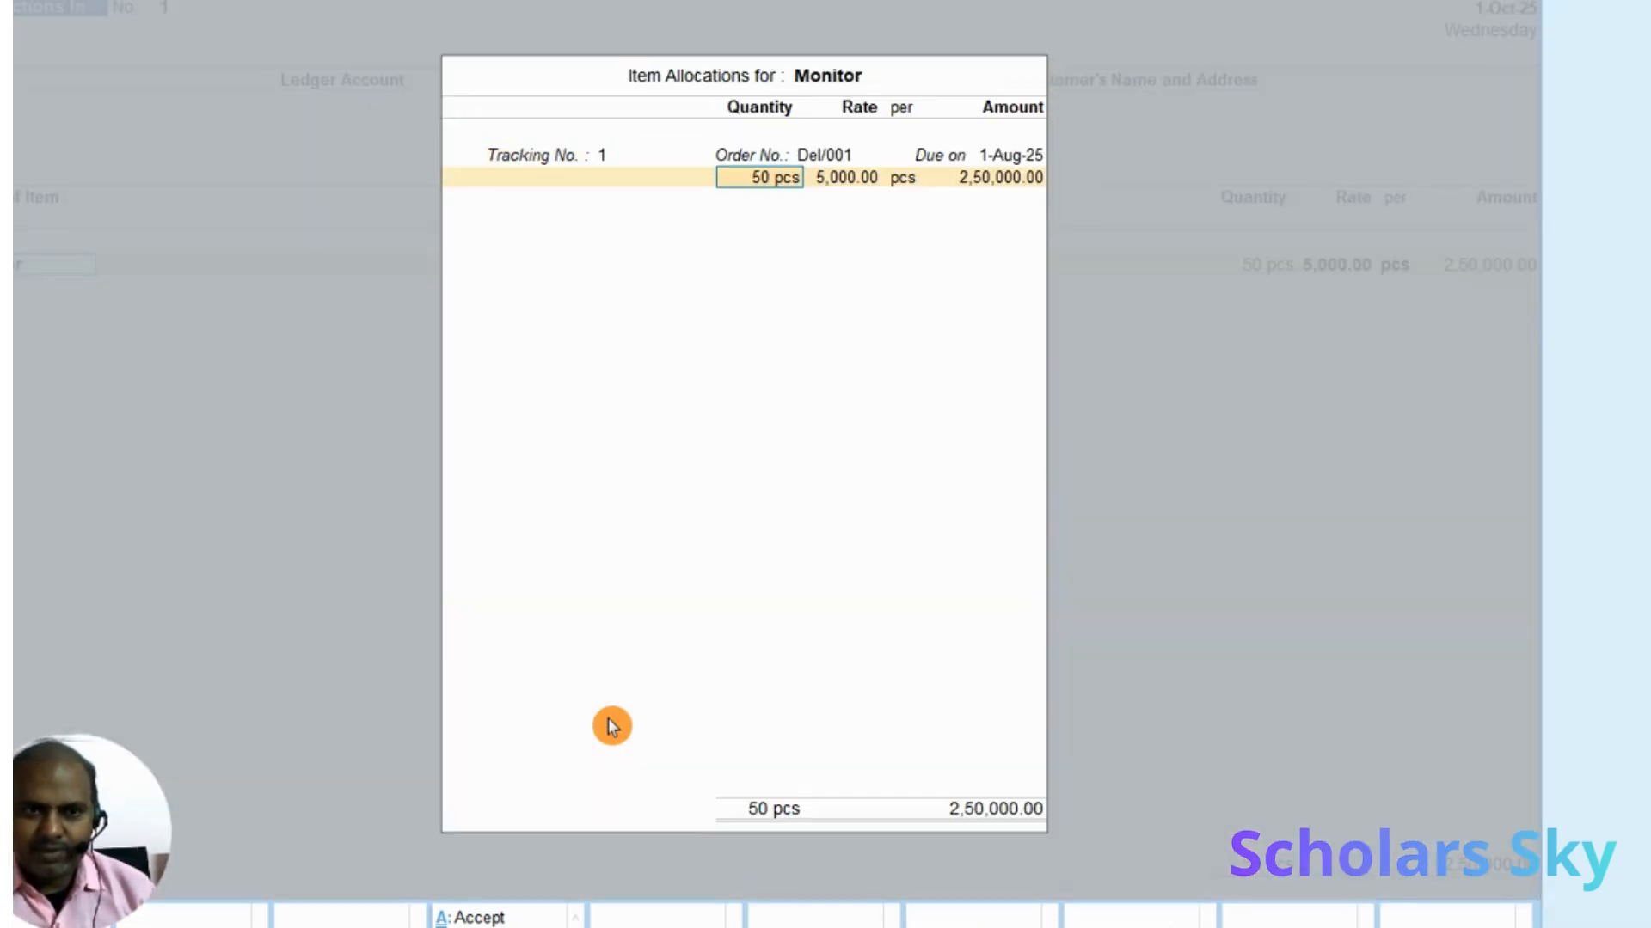
Set the rejected Monitor quantity to 3 pcs as the notes require and save the Rejections In voucher
{"action": "key", "text": "alt+Tab"}
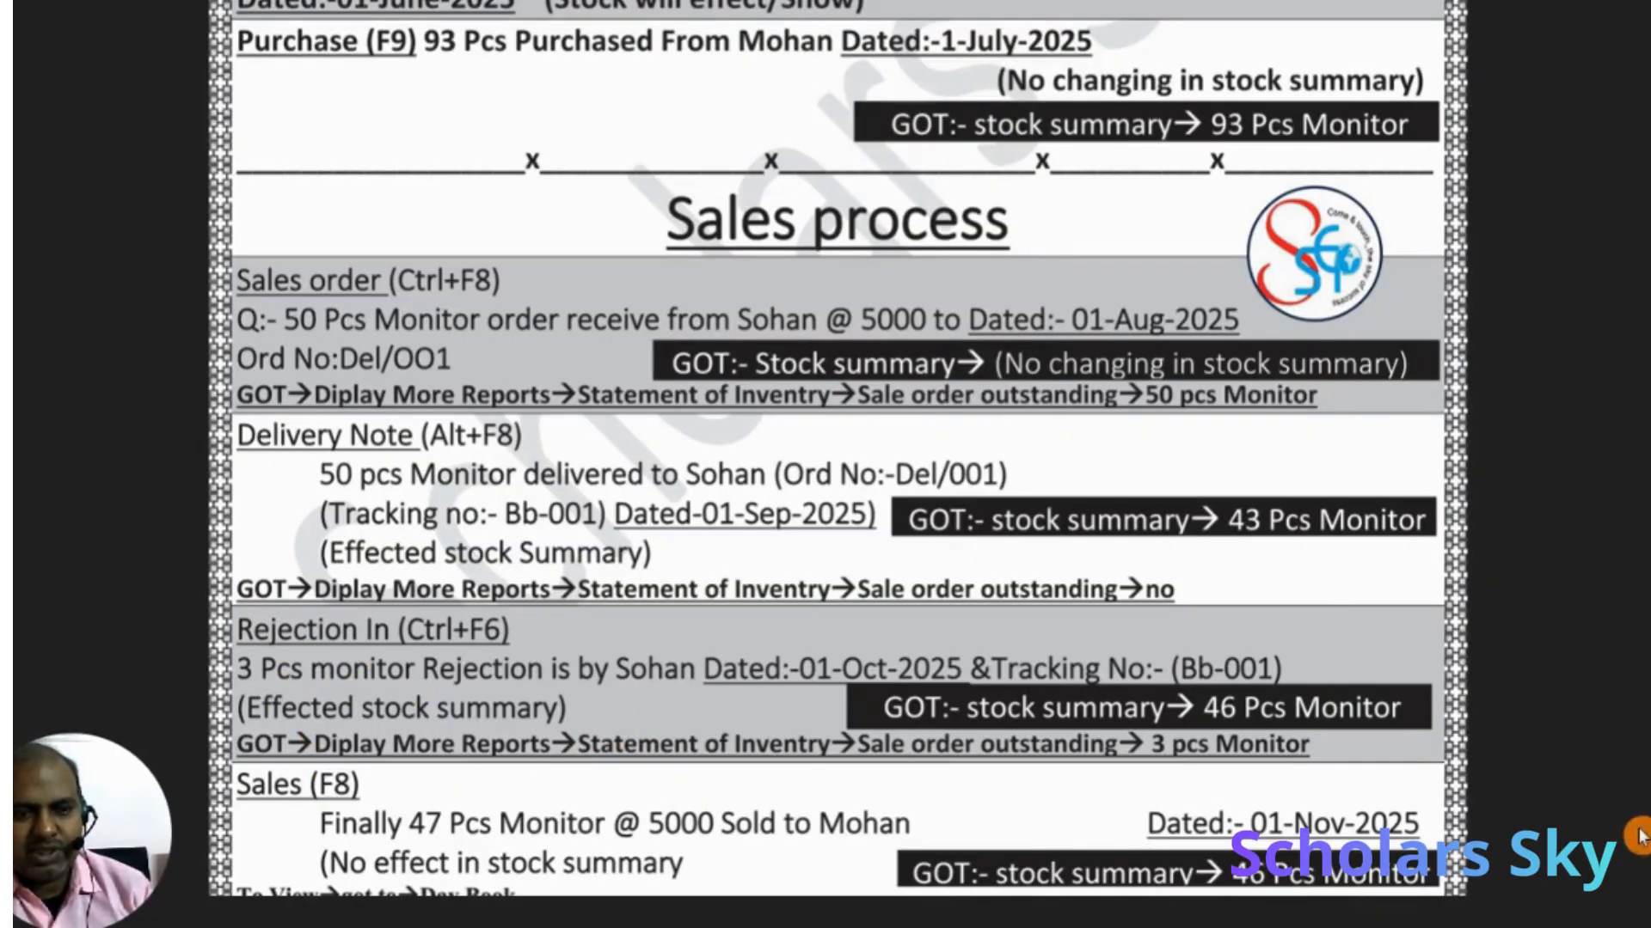
{"action": "key", "text": "alt+Tab"}
{"action": "type", "text": "3"}
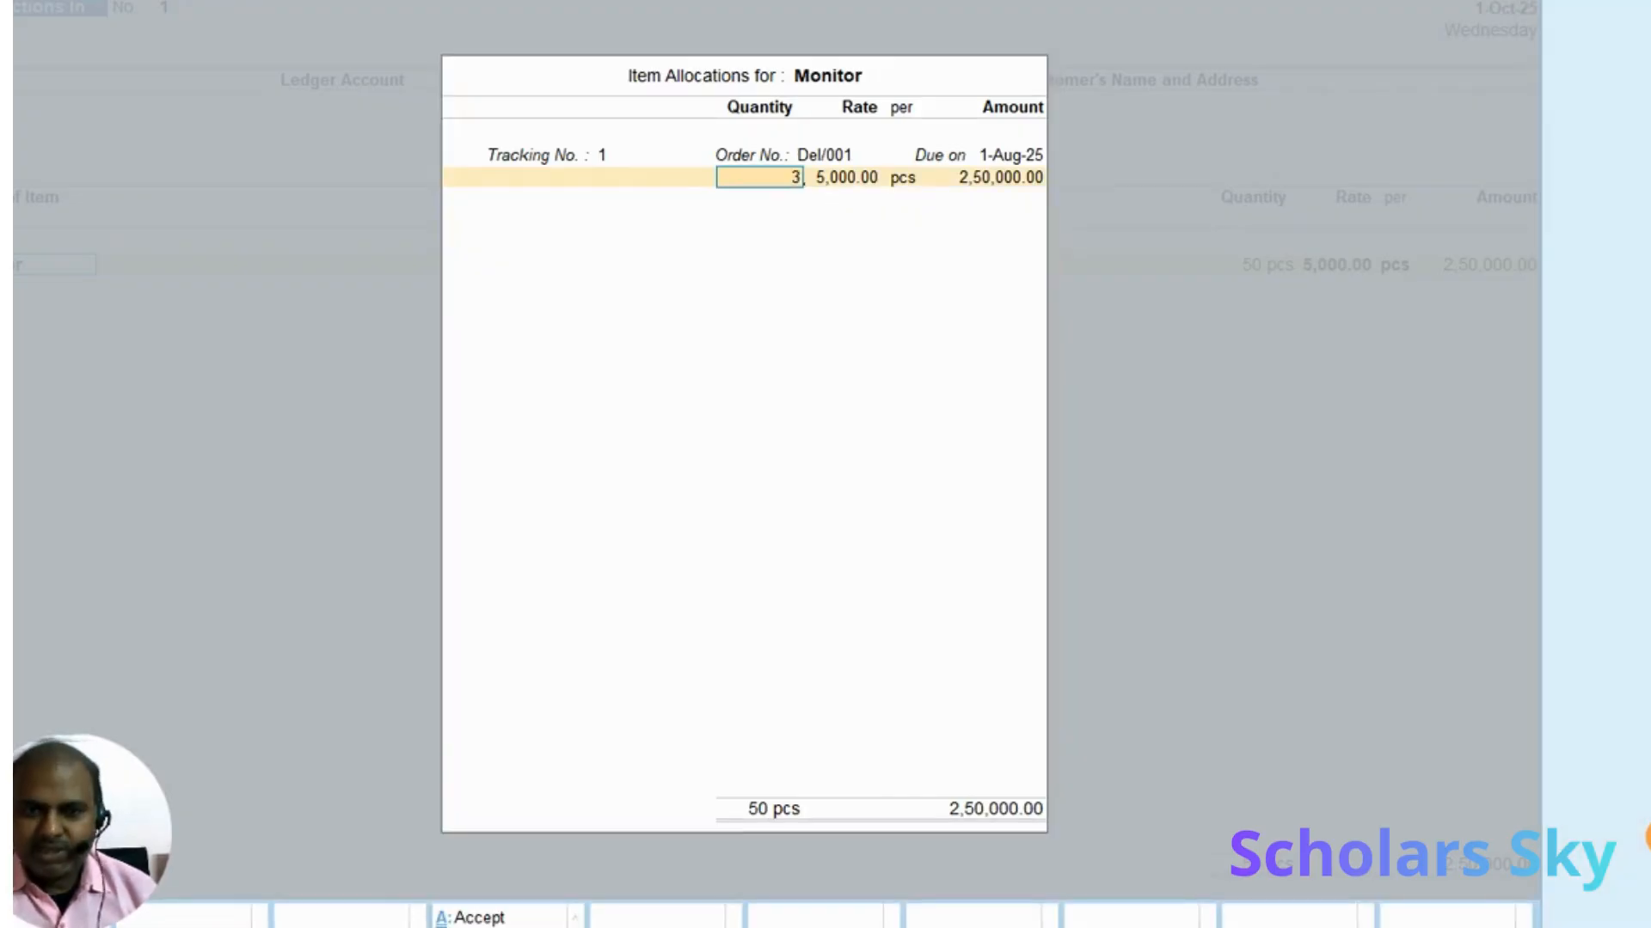
{"action": "key", "text": "Return"}
{"action": "key", "text": "Return"}
{"action": "key", "text": "Return"}
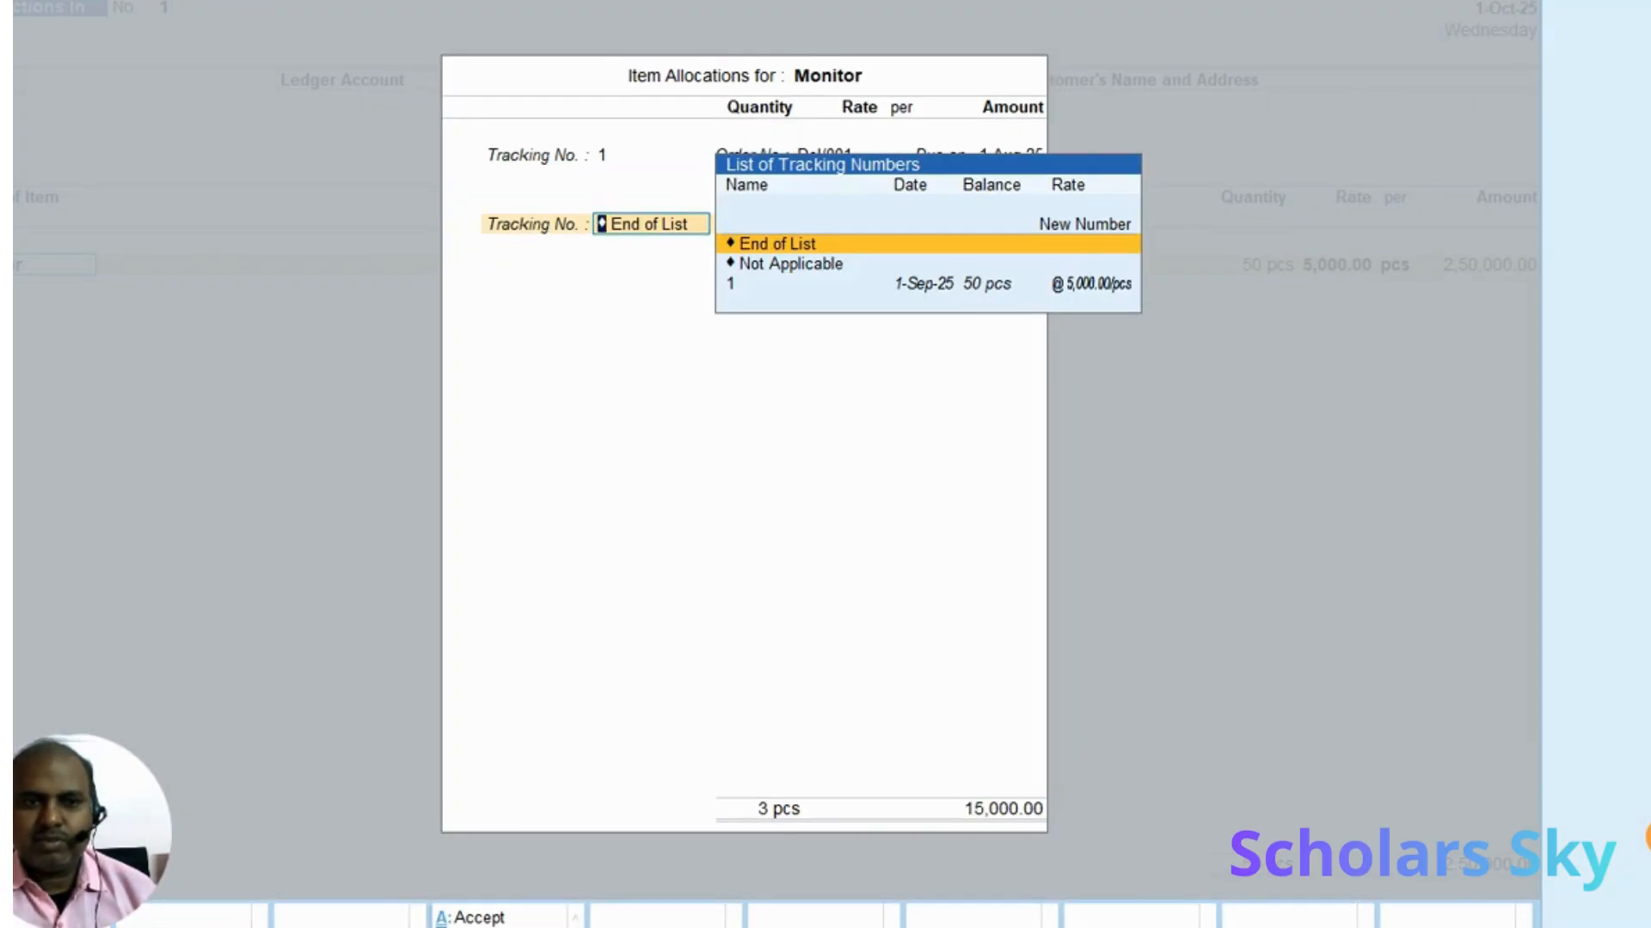
{"action": "key", "text": "Return"}
{"action": "key", "text": "Return"}
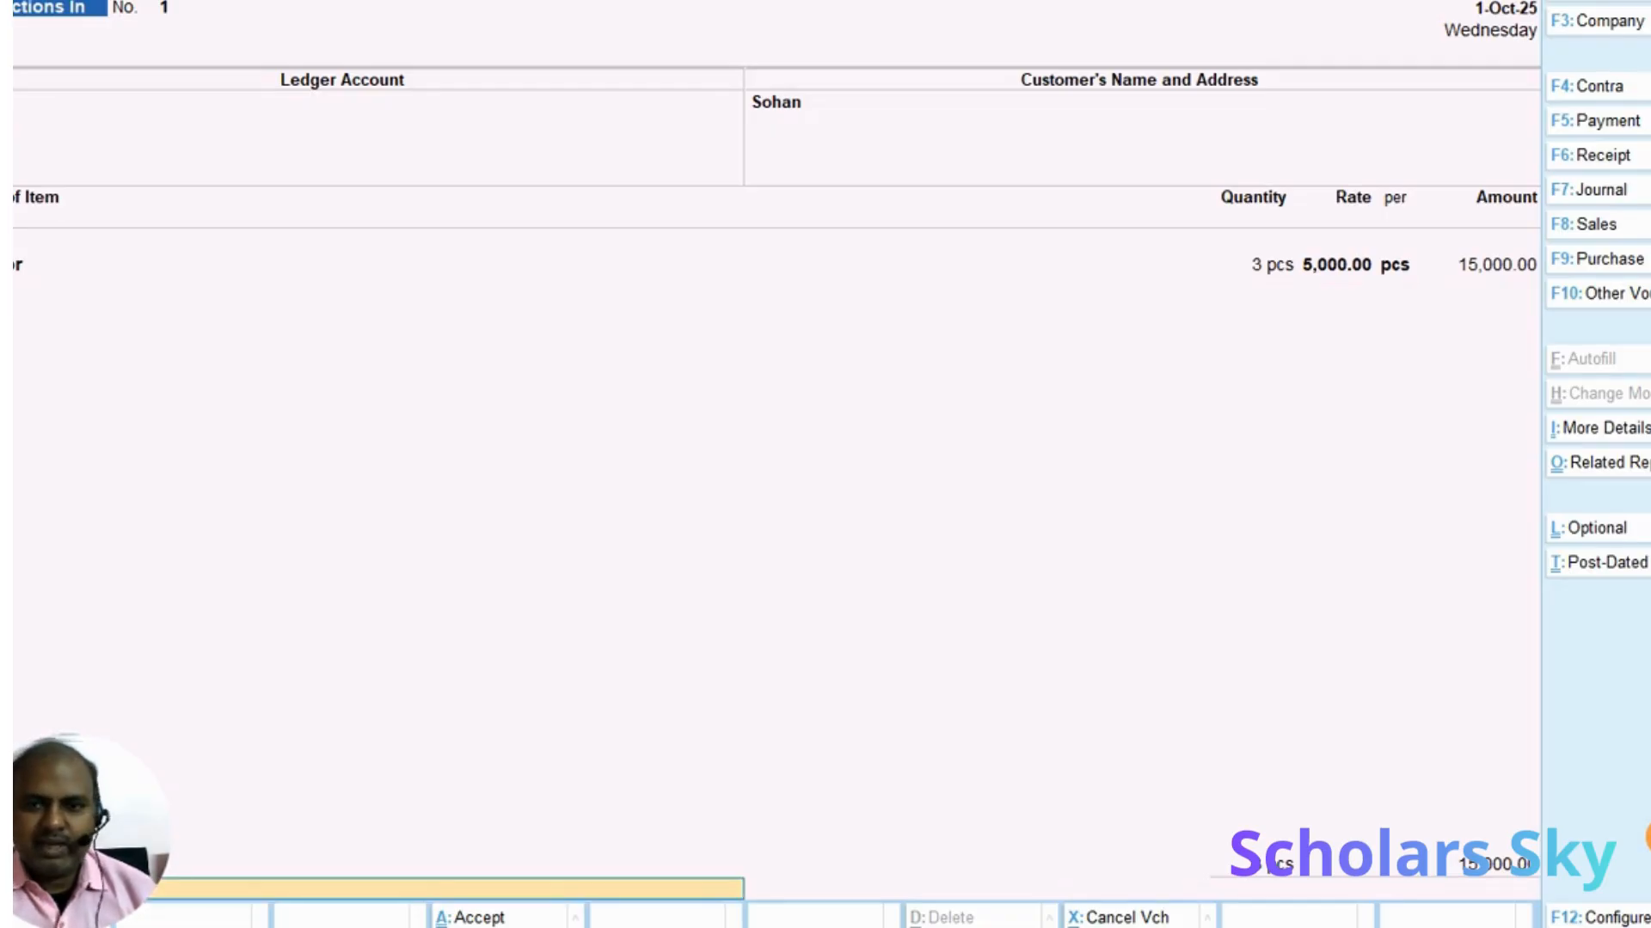
{"action": "key", "text": "Return"}
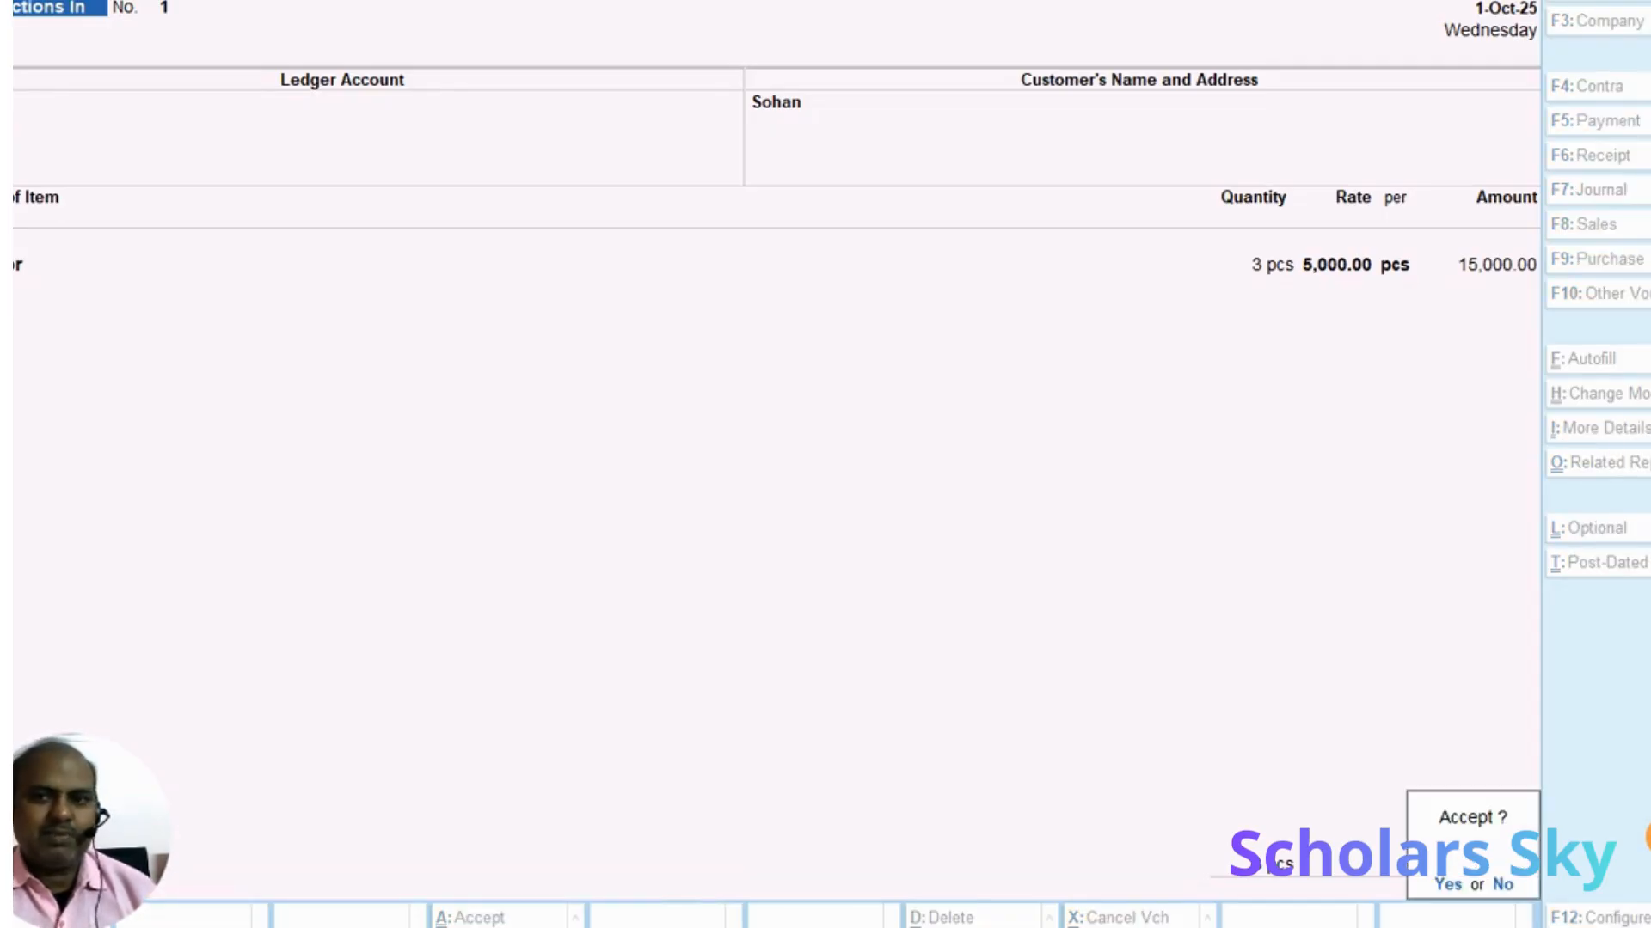
{"action": "key", "text": "Return"}
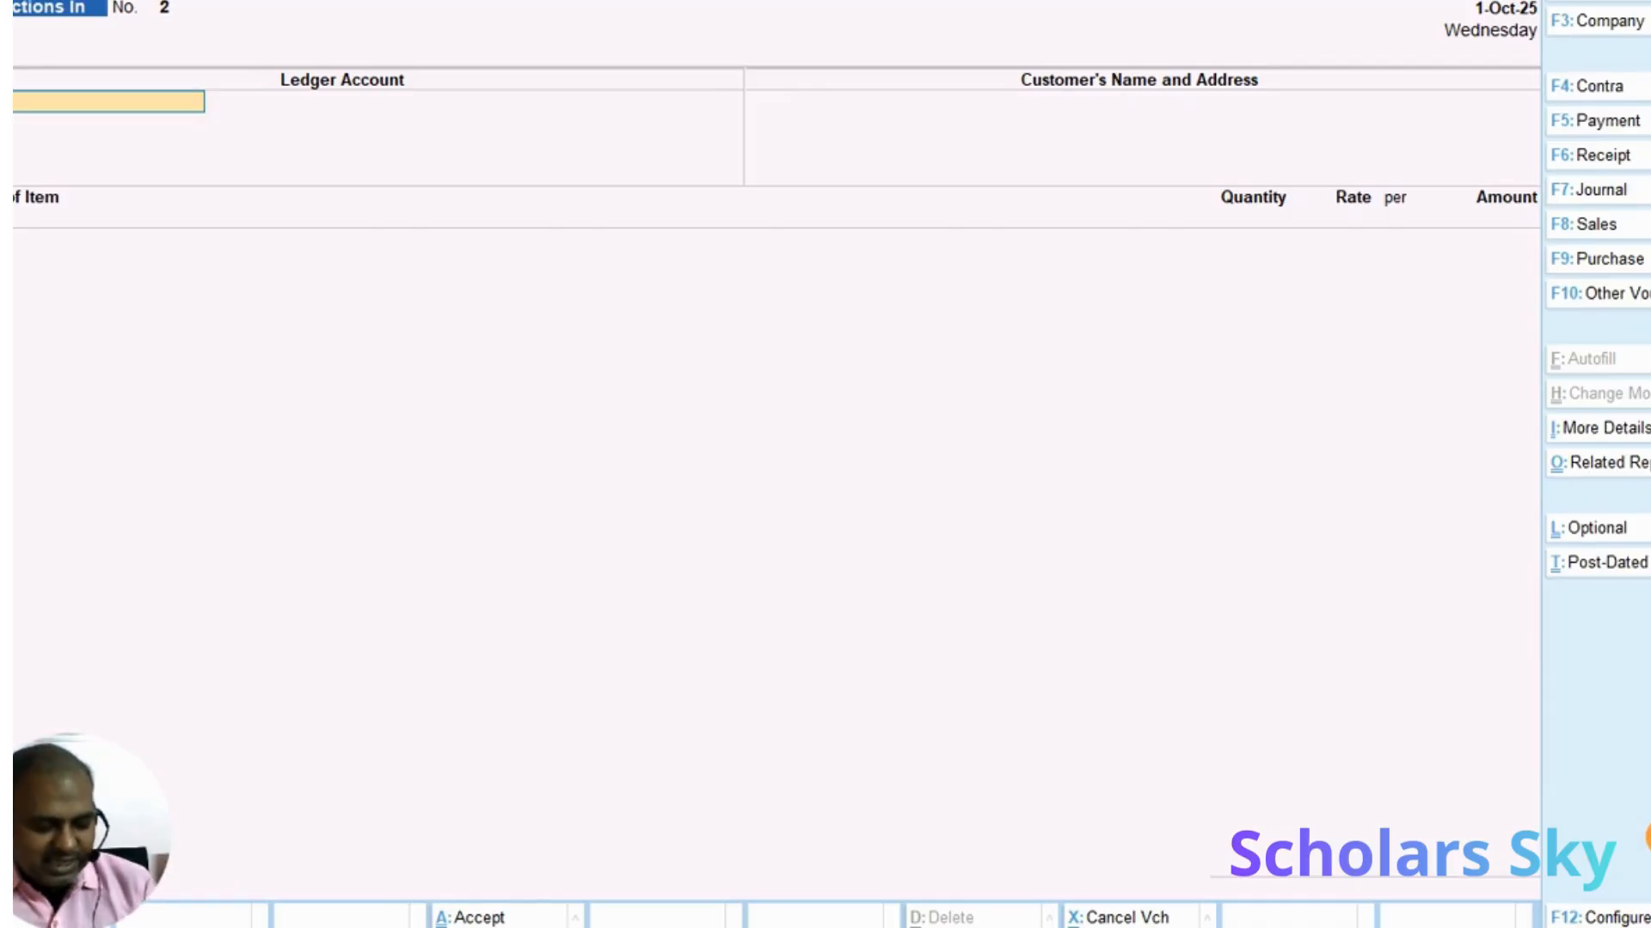
Compare the notes with the Stock Summary and check Monitor's closing quantity after the rejection
{"action": "key", "text": "alt+Tab"}
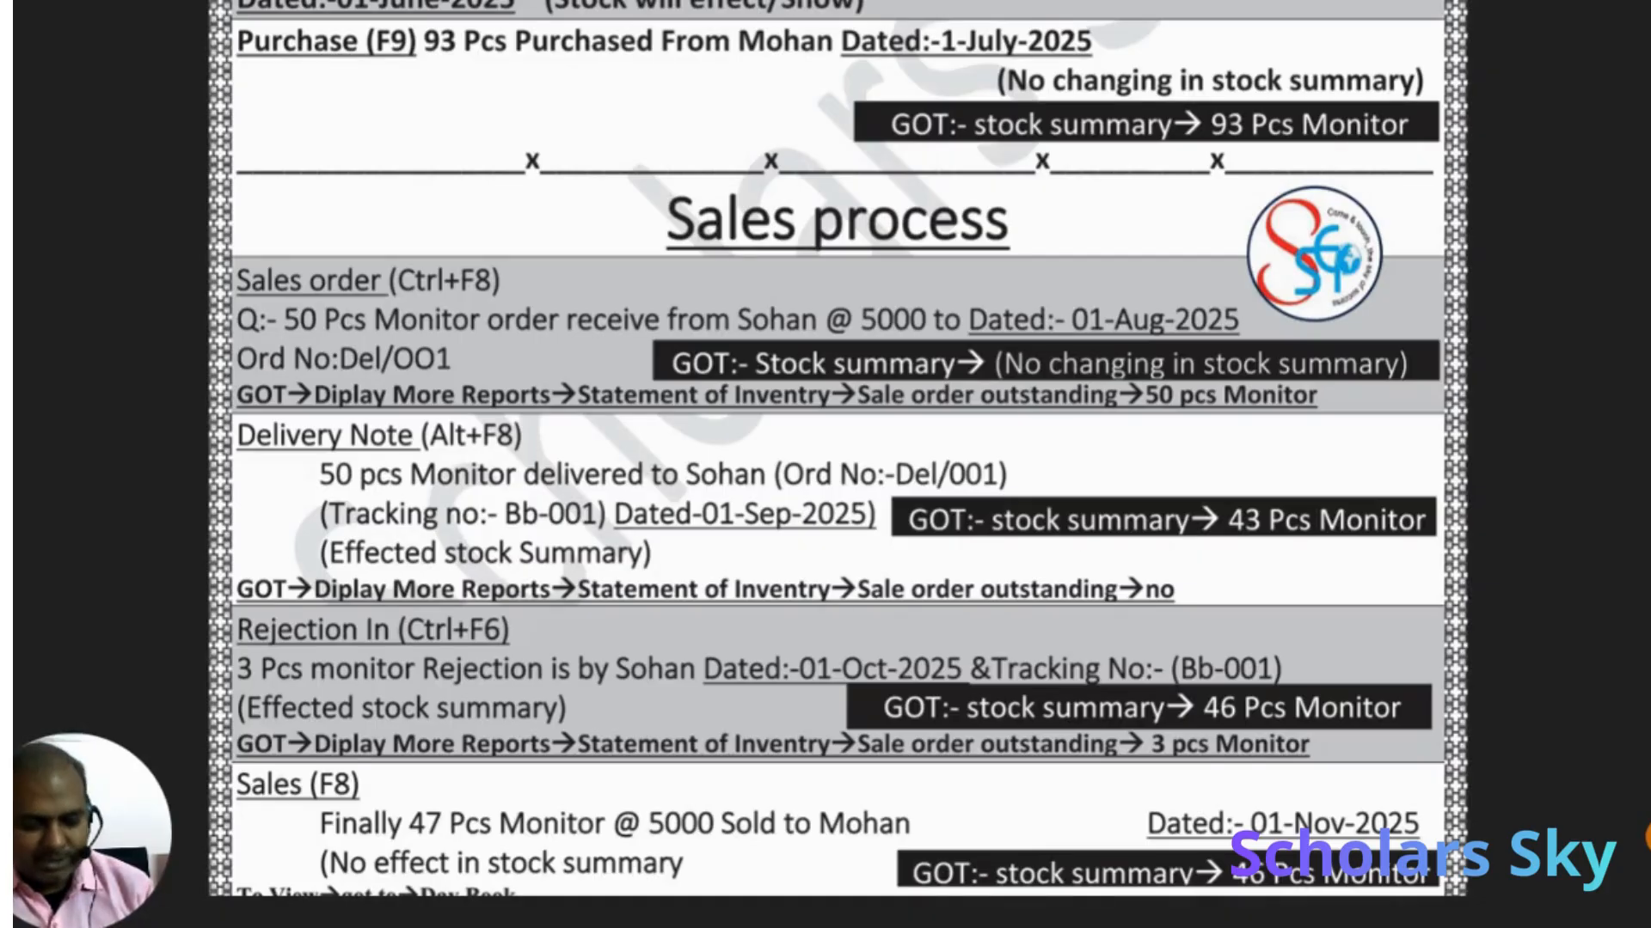
{"action": "key", "text": "alt+Tab"}
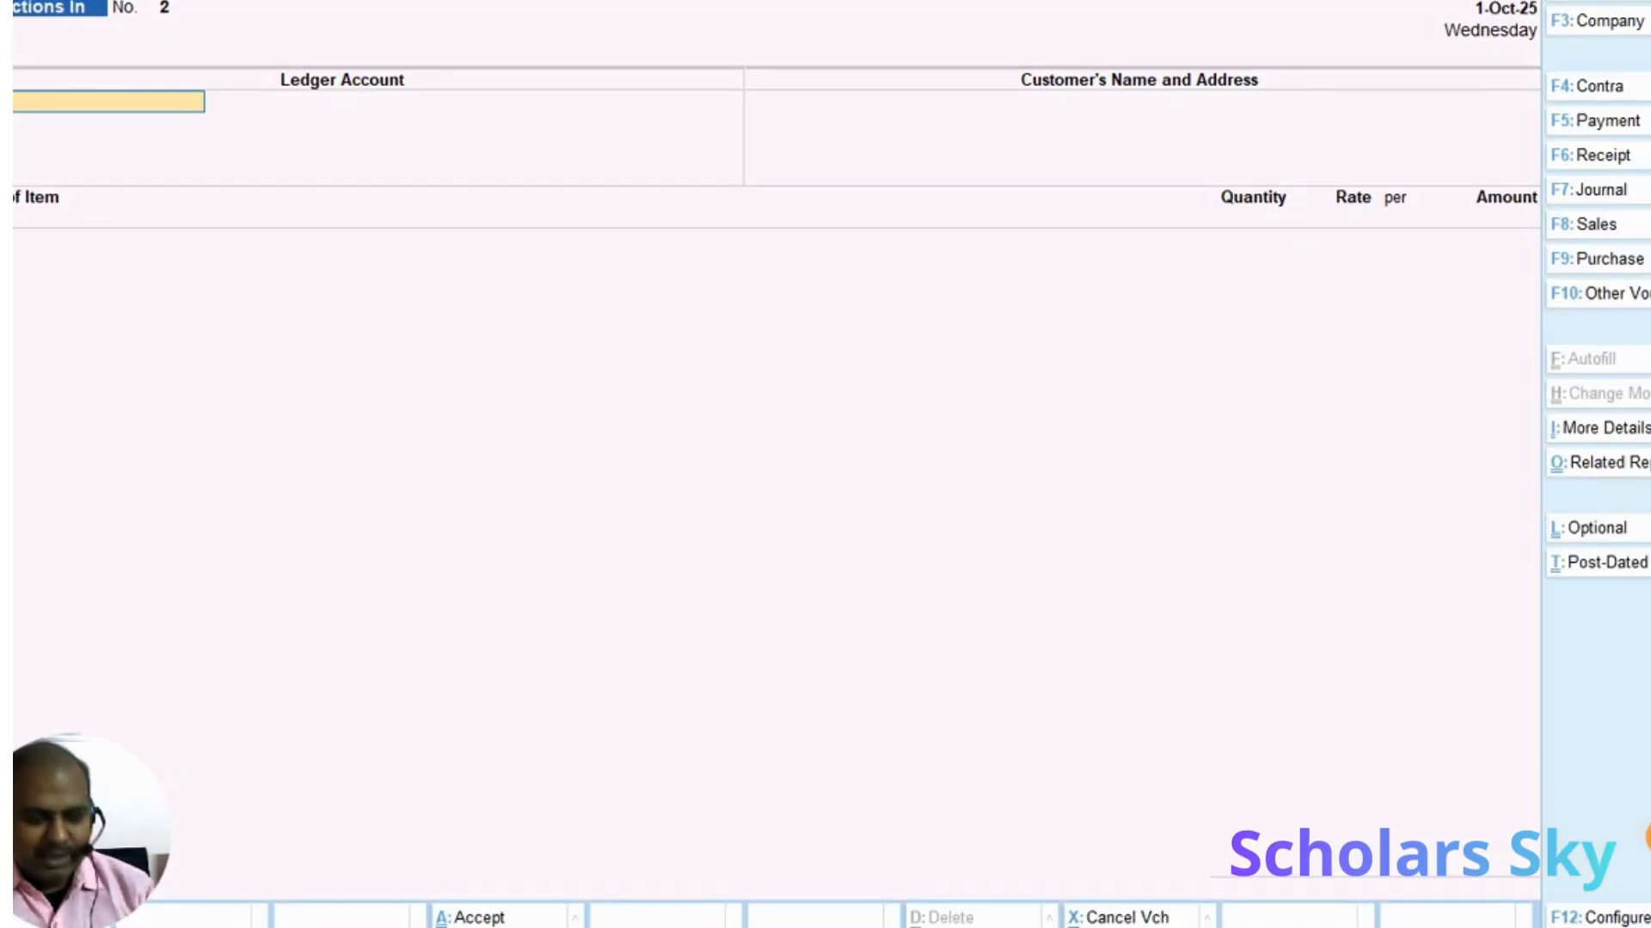
{"action": "key", "text": "Escape"}
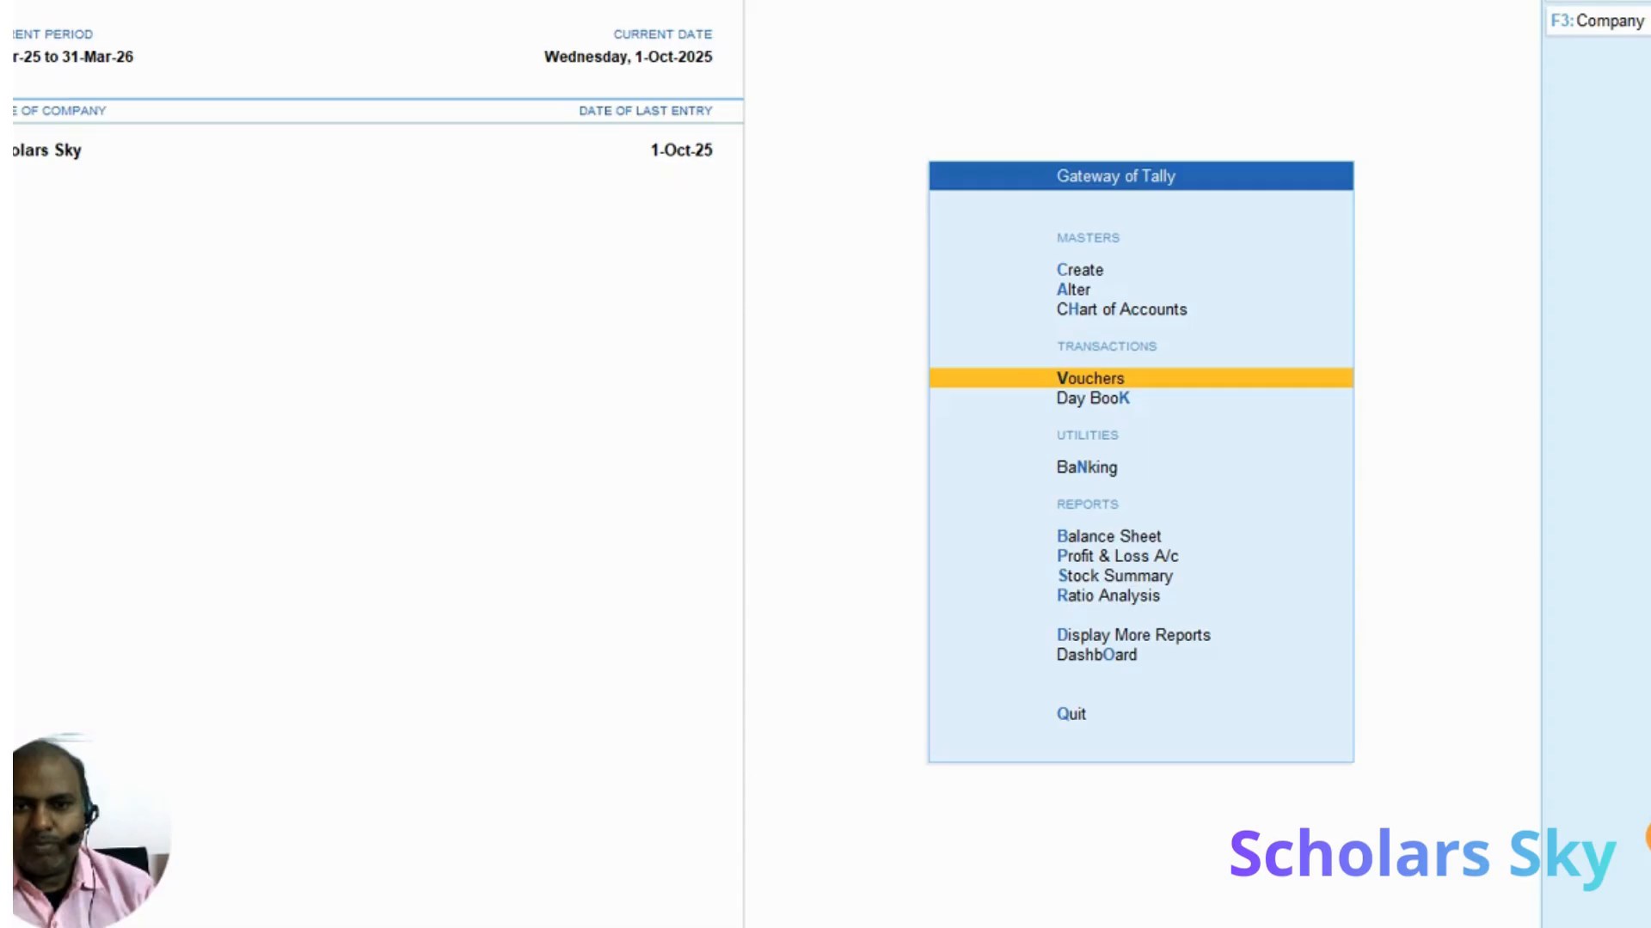
{"action": "key", "text": "Down"}
{"action": "key", "text": "Down"}
{"action": "key", "text": "Down"}
{"action": "key", "text": "Down"}
{"action": "key", "text": "Down"}
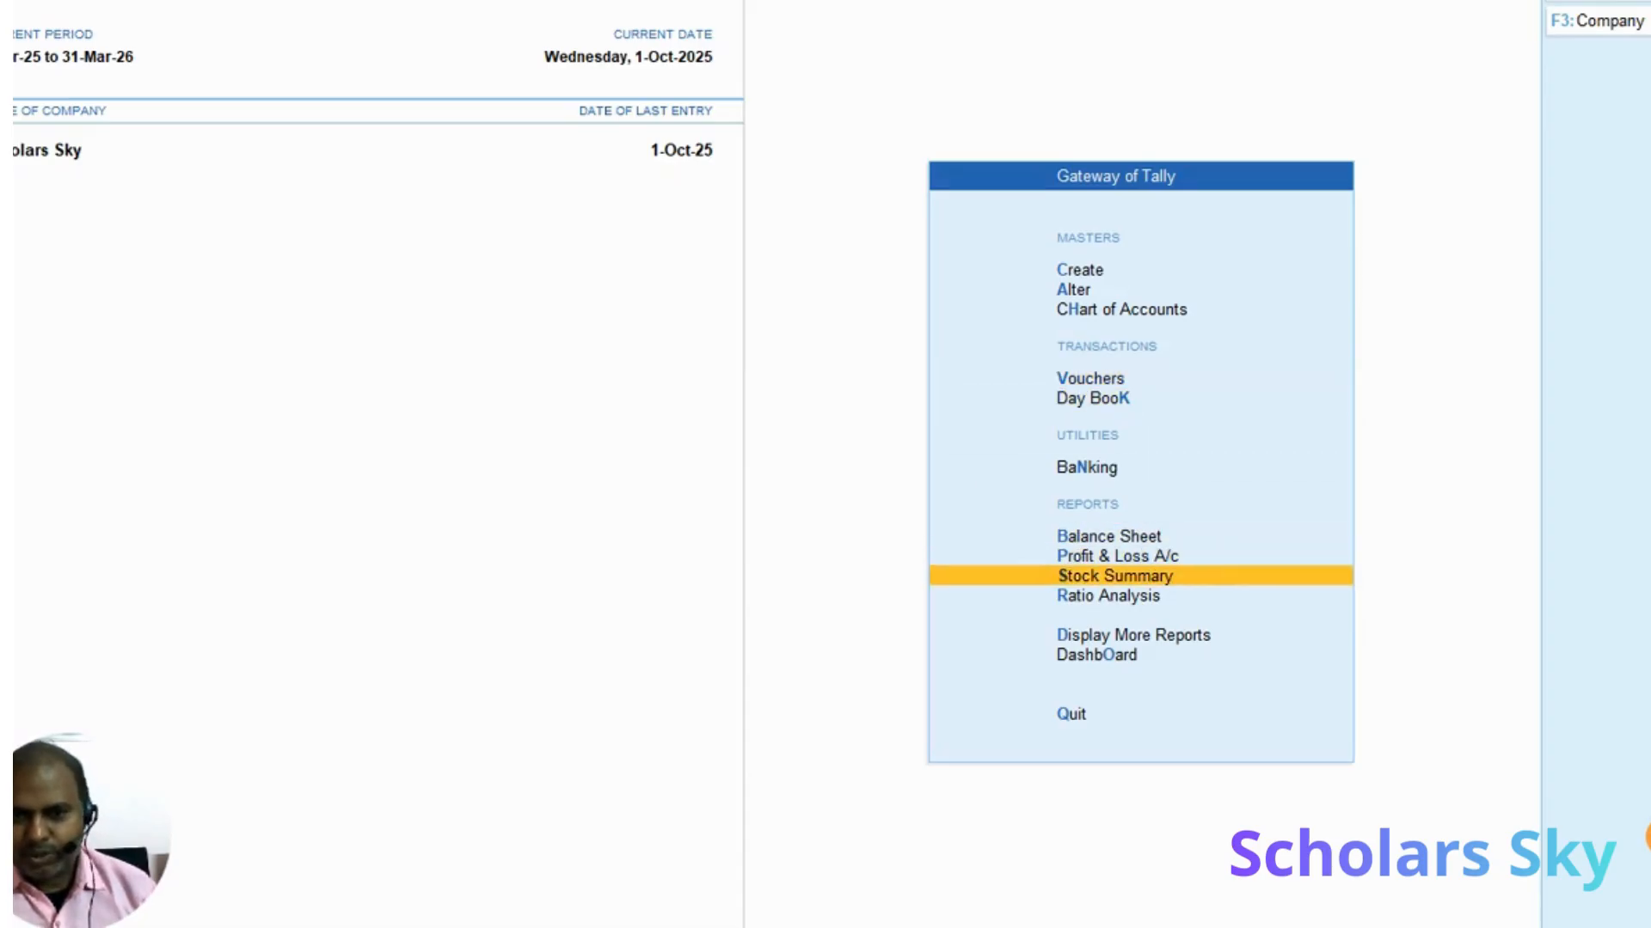
{"action": "key", "text": "Return"}
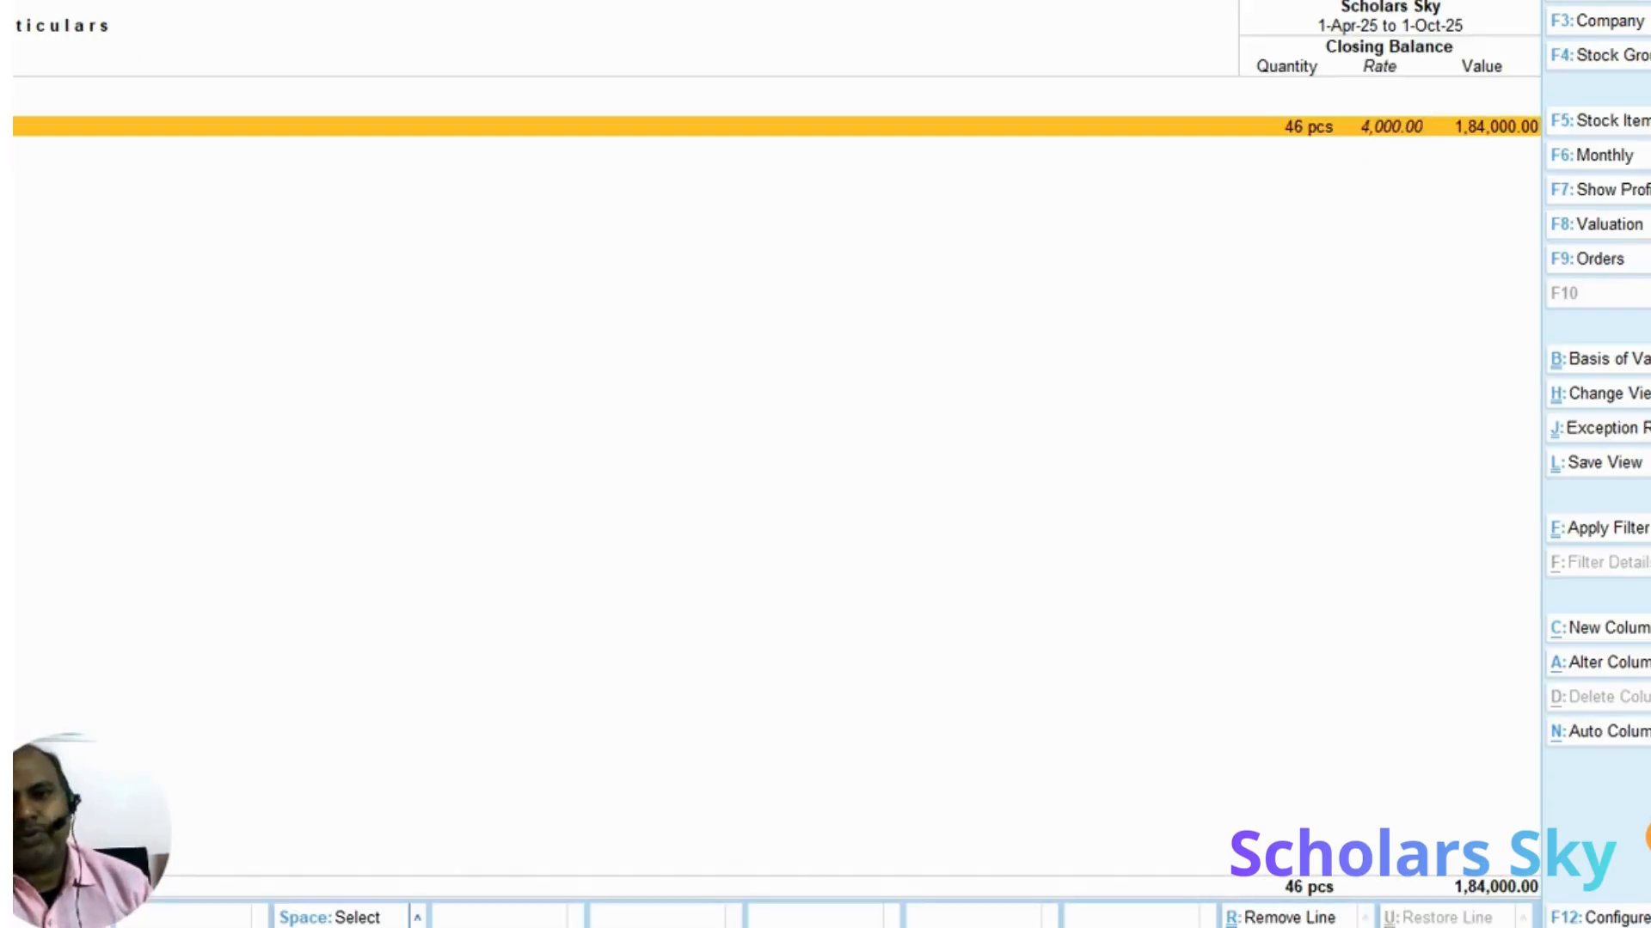
{"action": "left_click", "coordinate": [1285, 164]}
{"action": "left_click", "coordinate": [1320, 155]}
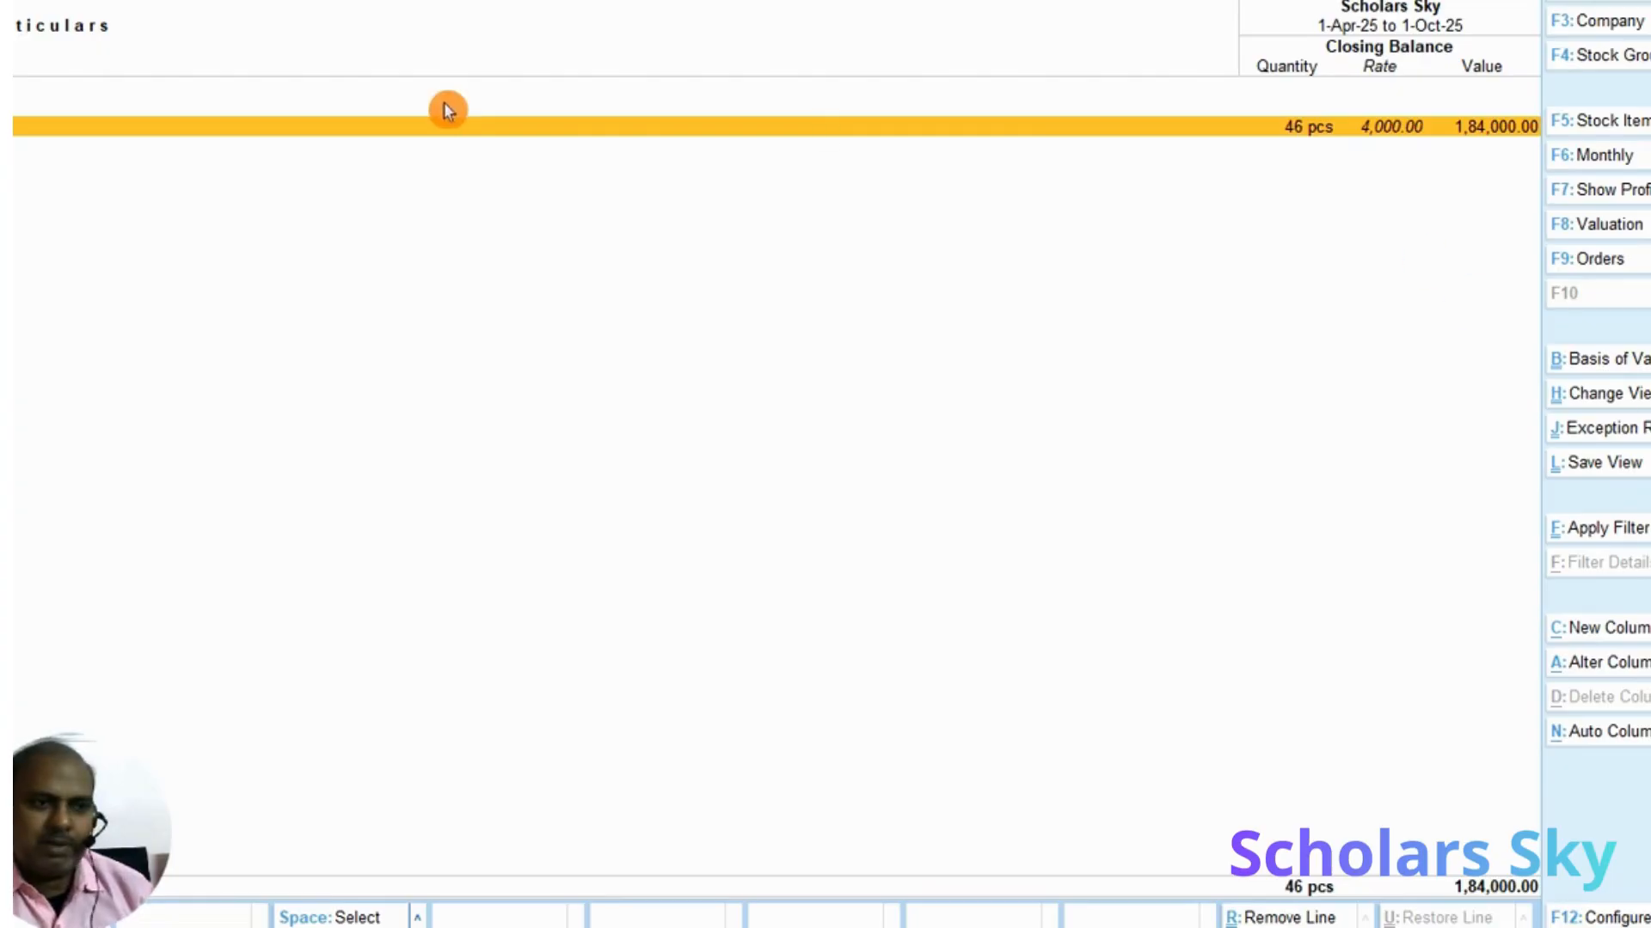
Read the final Sales exercise in the notes, close the Stock Summary and open a blank Sales voucher
{"action": "key", "text": "alt+Tab"}
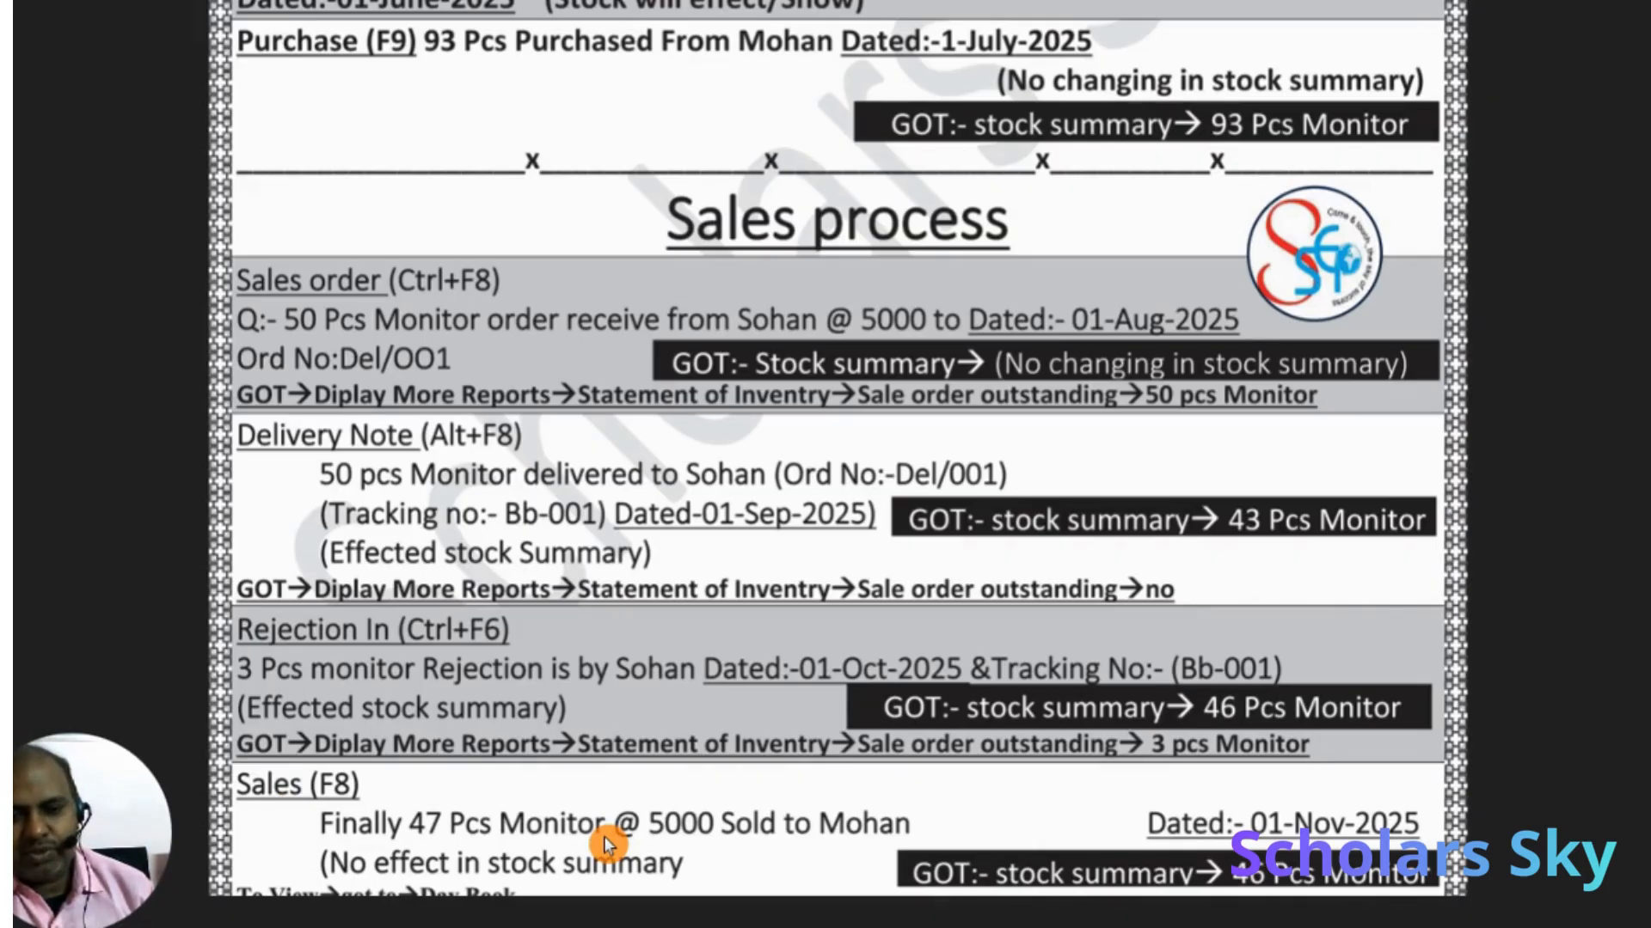
{"action": "left_click_drag", "start_coordinate": [605, 837], "coordinate": [621, 509]}
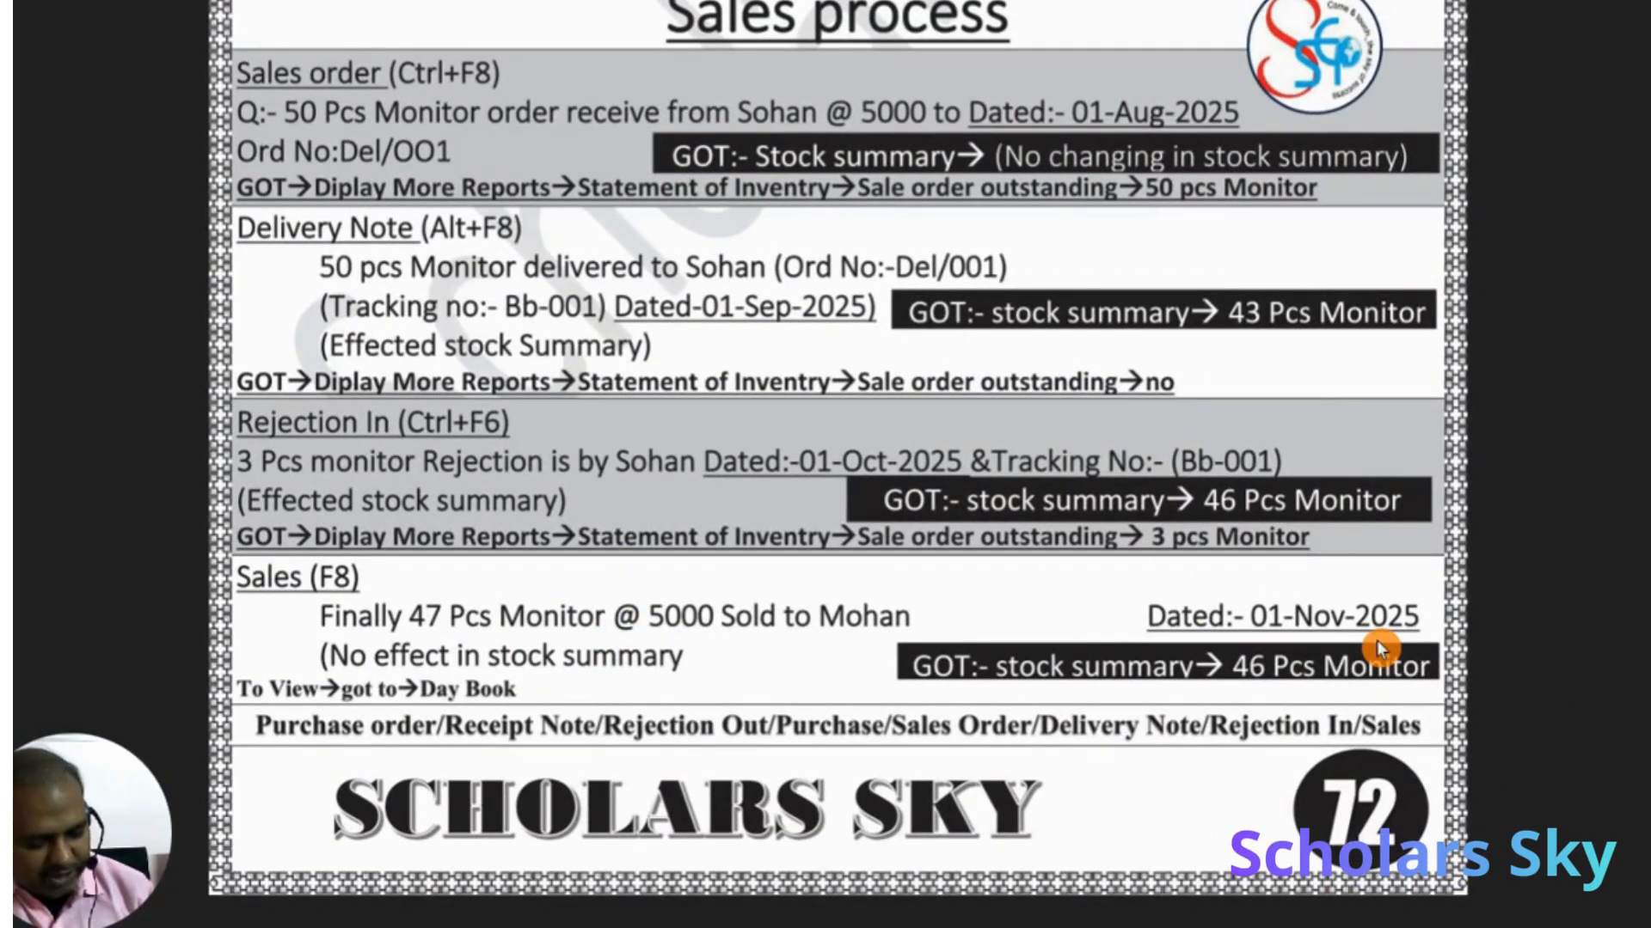
{"action": "key", "text": "alt+Tab"}
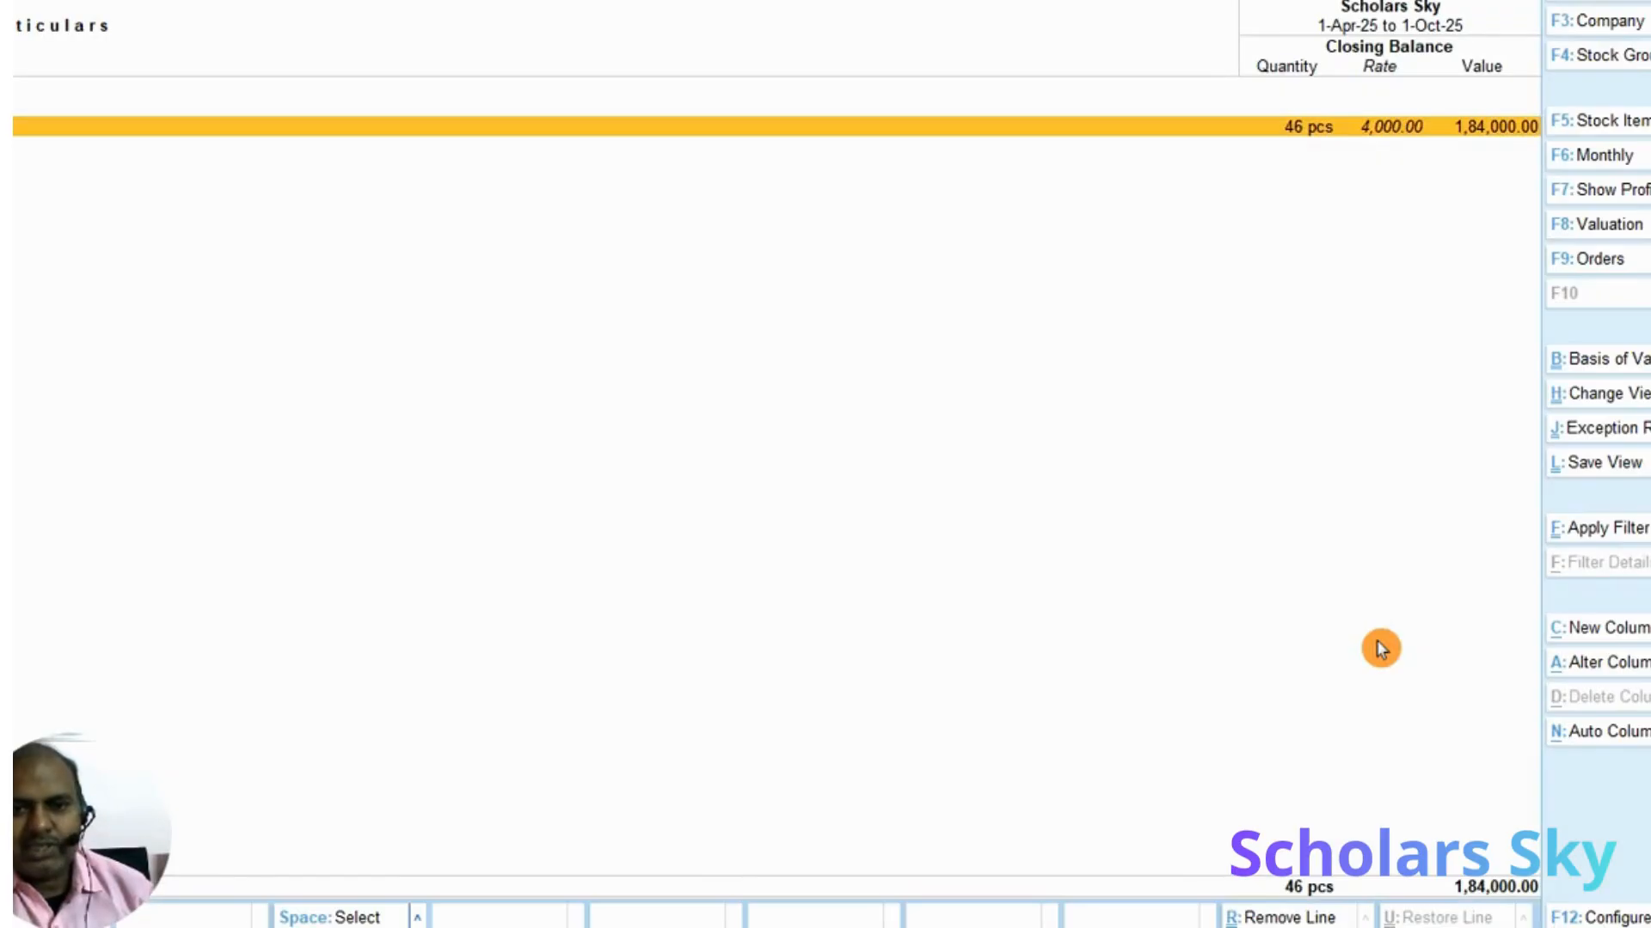
{"action": "key", "text": "Escape"}
{"action": "key", "text": "Escape"}
{"action": "key", "text": "n"}
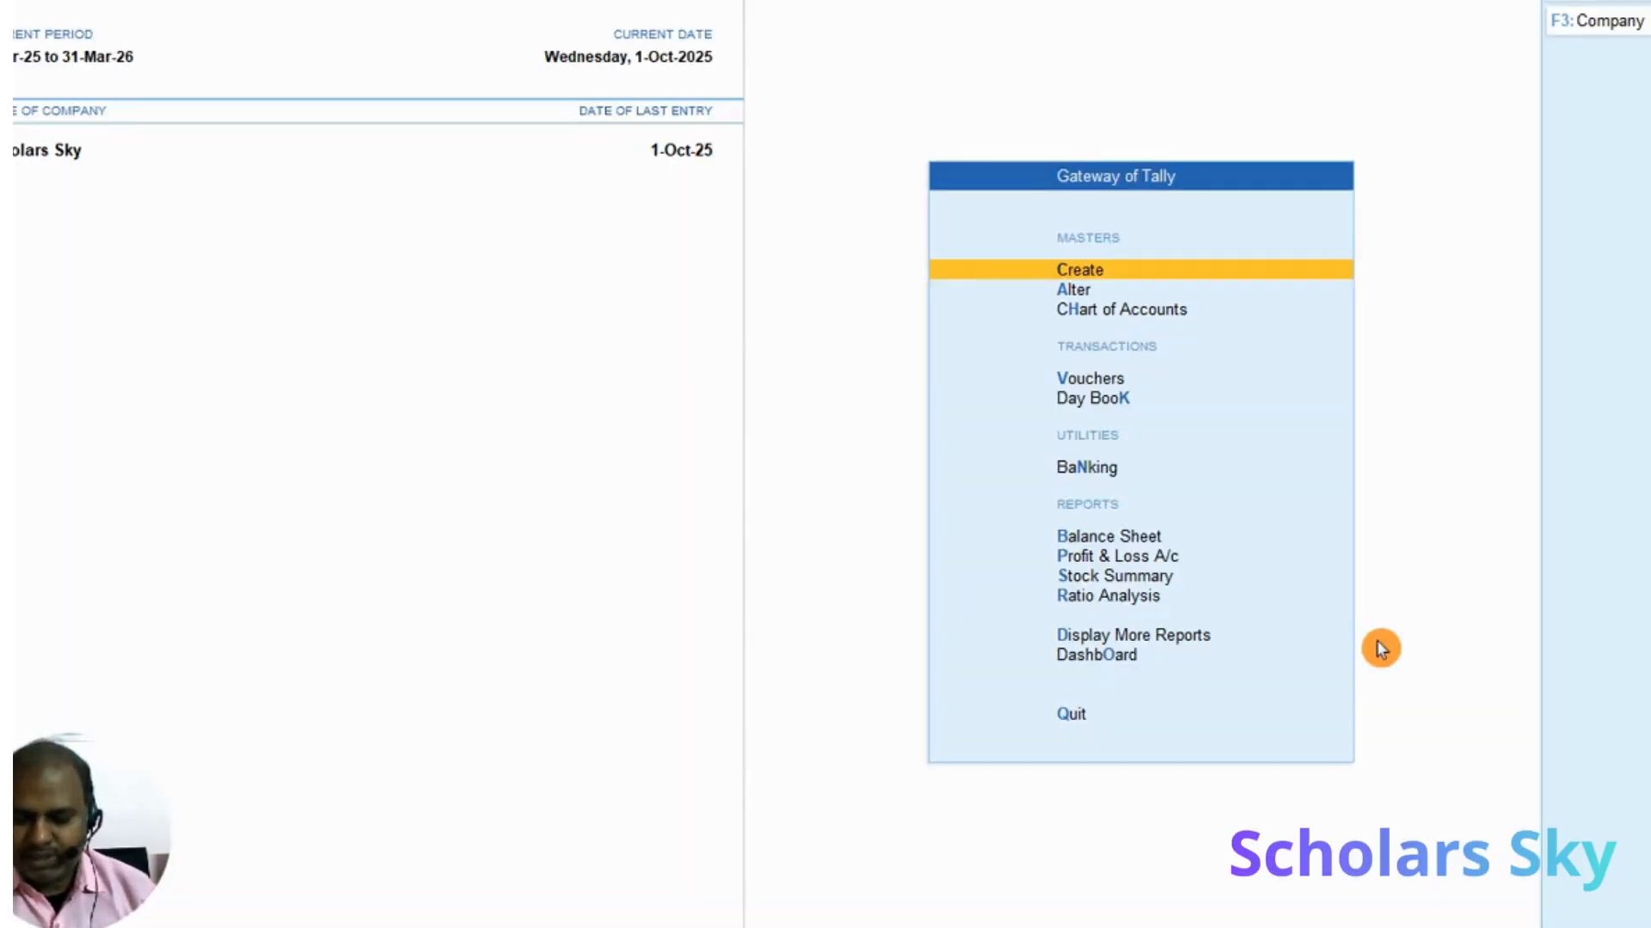
{"action": "key", "text": "Down"}
{"action": "key", "text": "Down"}
{"action": "key", "text": "Down"}
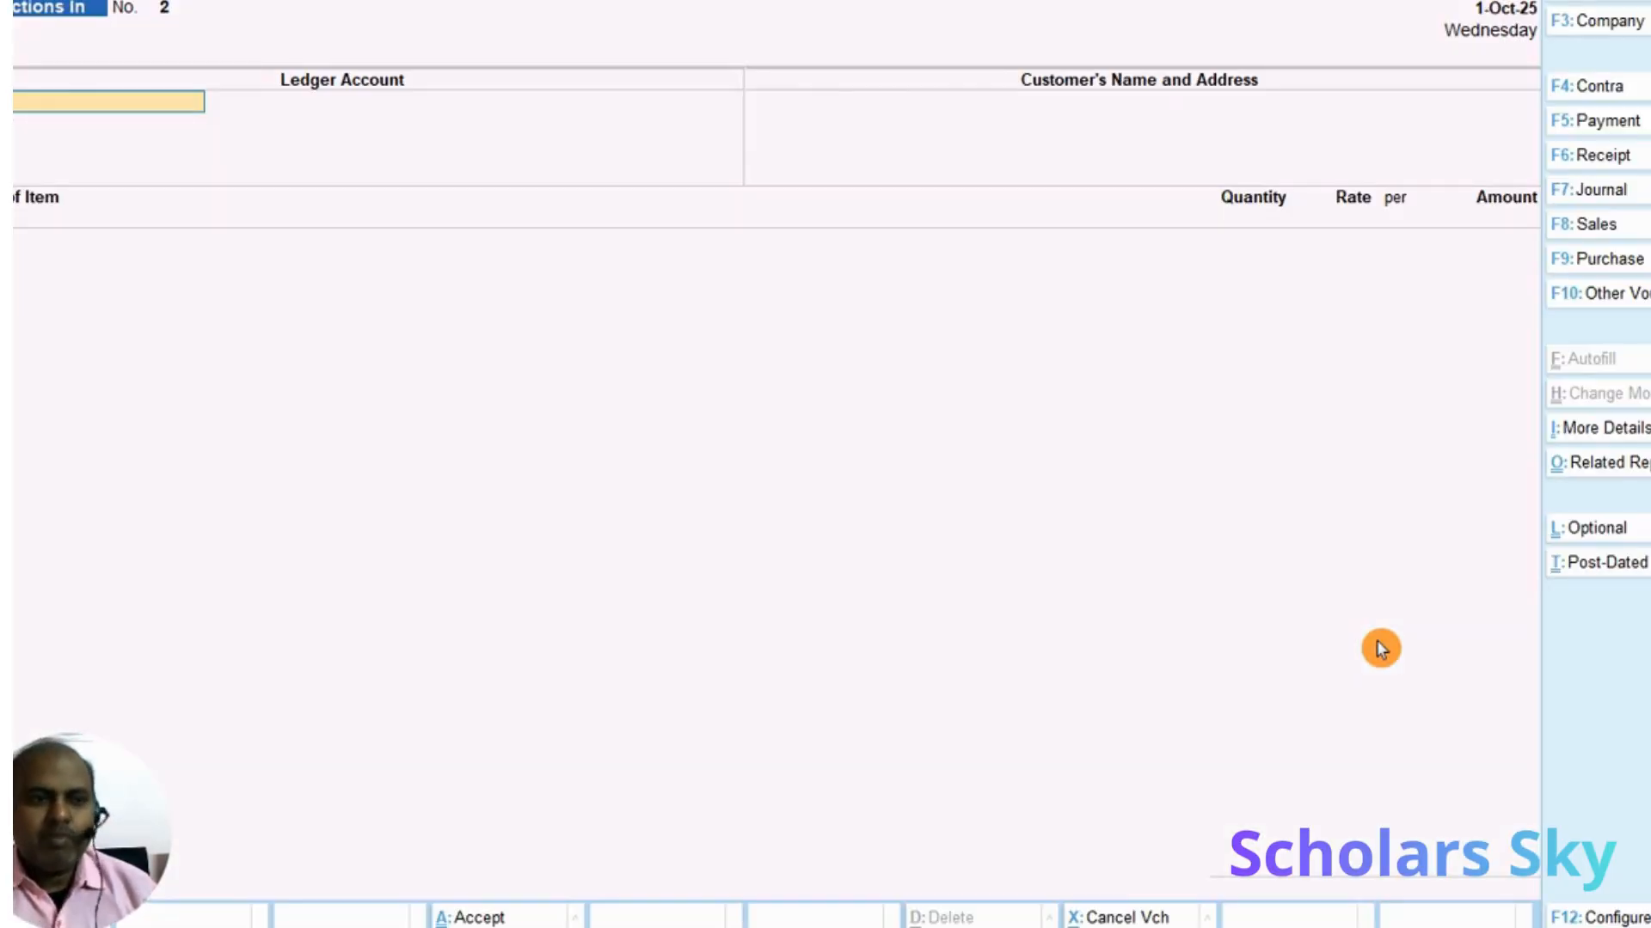
{"action": "key", "text": "F8"}
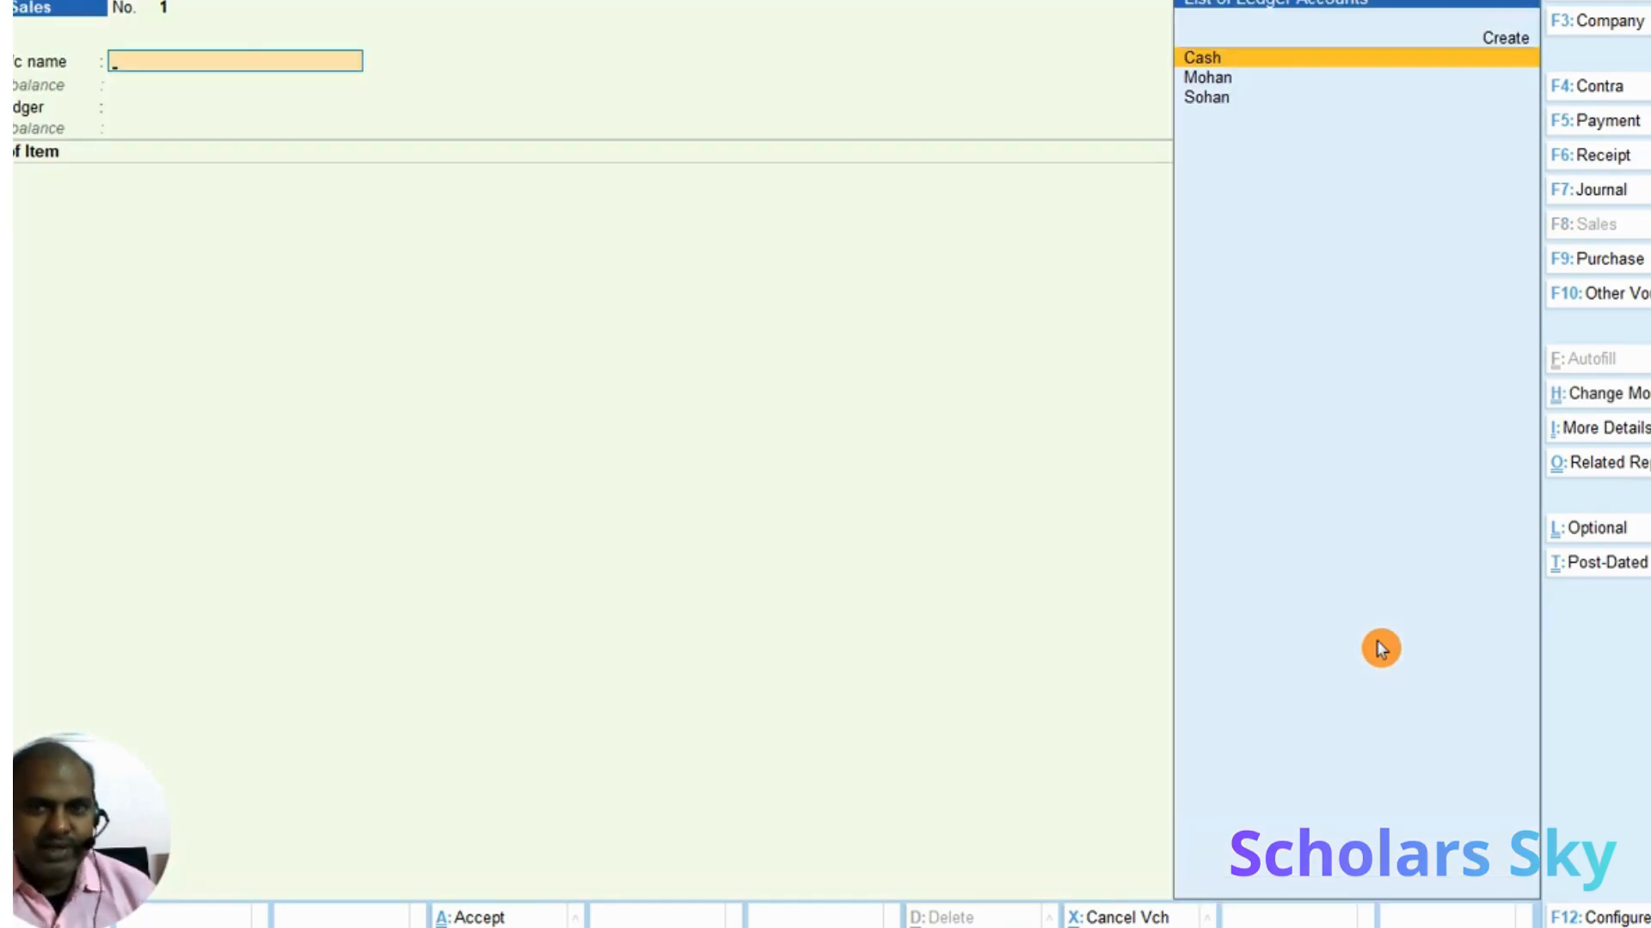
Fill the Sales voucher with the customer's ledger, the Sales ledger and 47 pcs of Monitor at 5,000.00
{"action": "key", "text": "Down"}
{"action": "key", "text": "Down"}
{"action": "key", "text": "Return"}
{"action": "key", "text": "Down"}
{"action": "key", "text": "Return"}
{"action": "key", "text": "Return"}
{"action": "key", "text": "Return"}
{"action": "key", "text": "Return"}
{"action": "key", "text": "Return"}
{"action": "key", "text": "Return"}
{"action": "key", "text": "Return"}
{"action": "key", "text": "Return"}
{"action": "key", "text": "Return"}
{"action": "key", "text": "Return"}
{"action": "key", "text": "Return"}
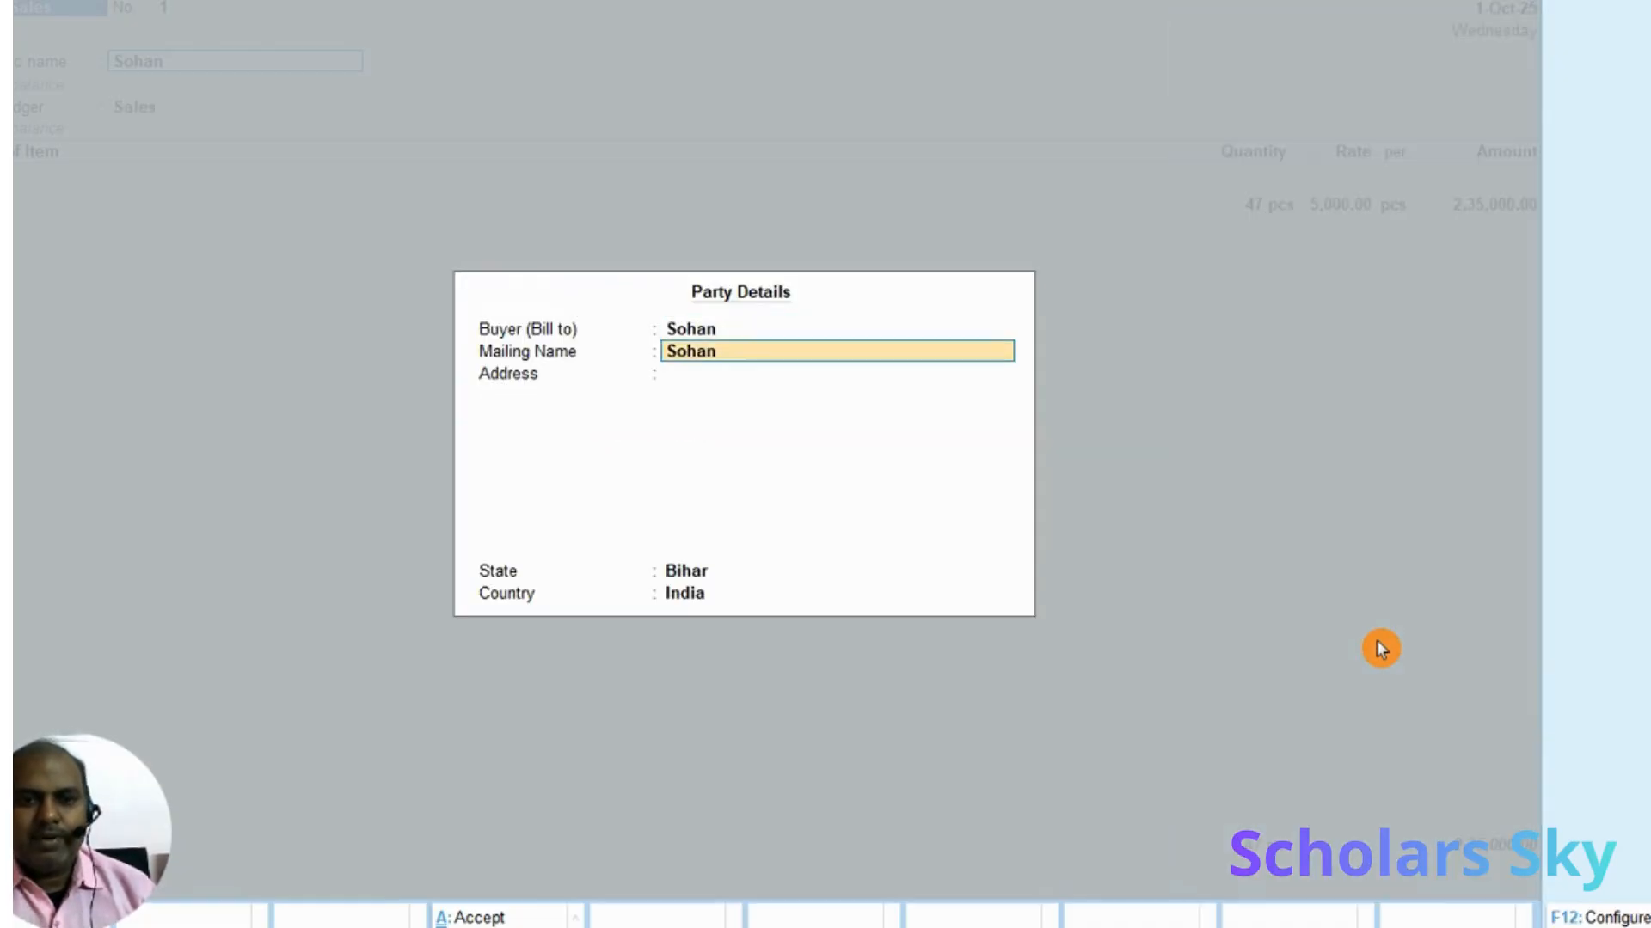
Keep the customer's party details and set the Sales voucher's date to 1-Nov-25
{"action": "key", "text": "Return"}
{"action": "key", "text": "Return"}
{"action": "key", "text": "Return"}
{"action": "key", "text": "Return"}
{"action": "key", "text": "ctrl+a"}
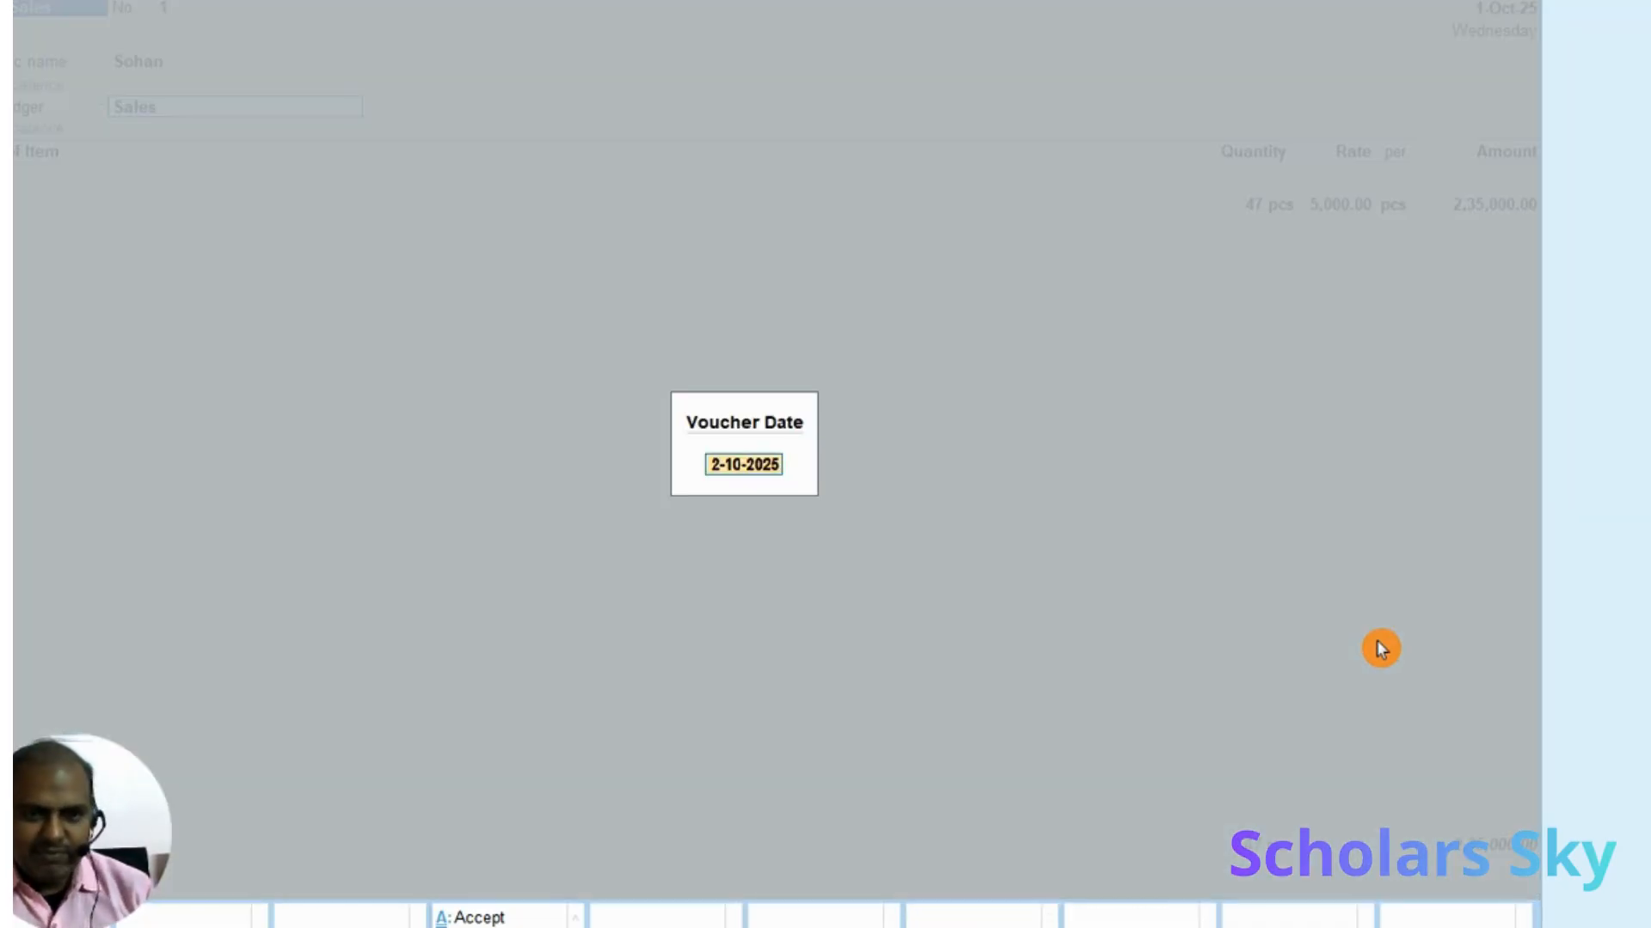
{"action": "type", "text": "1-10"}
{"action": "key", "text": "Return"}
Keep the 47 pcs of Monitor allocated to tracking number 1 and end the voucher's item and ledger lists
{"action": "key", "text": "Return"}
{"action": "key", "text": "Return"}
{"action": "key", "text": "Return"}
{"action": "key", "text": "Return"}
{"action": "key", "text": "Return"}
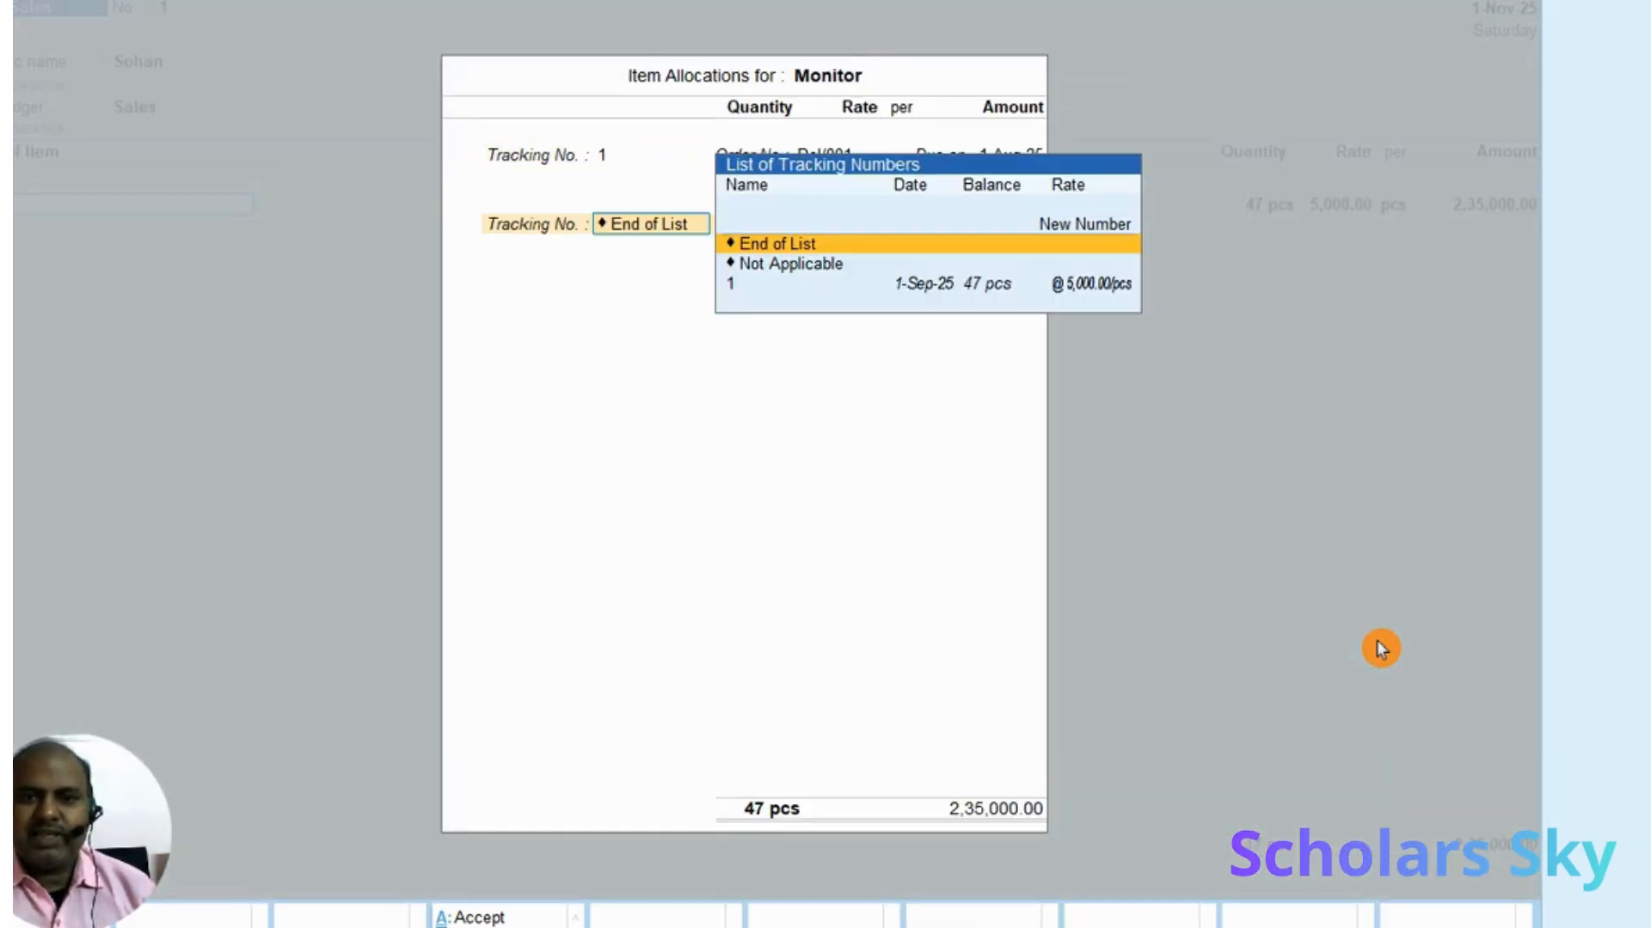
{"action": "key", "text": "Return"}
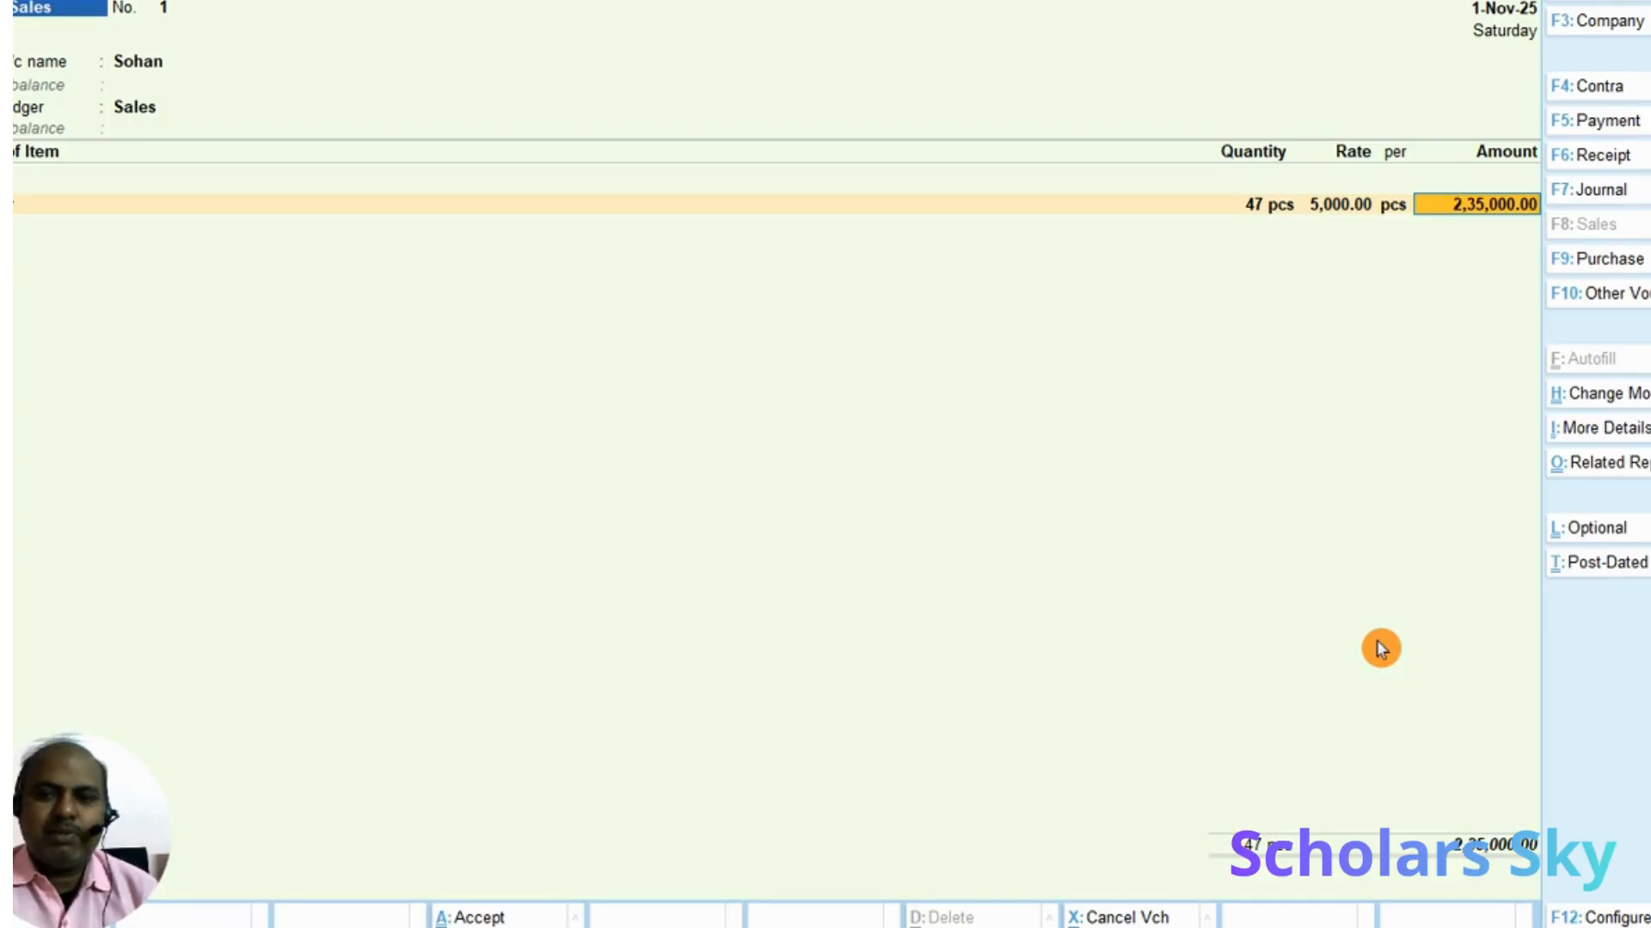
{"action": "key", "text": "Return"}
{"action": "key", "text": "Return"}
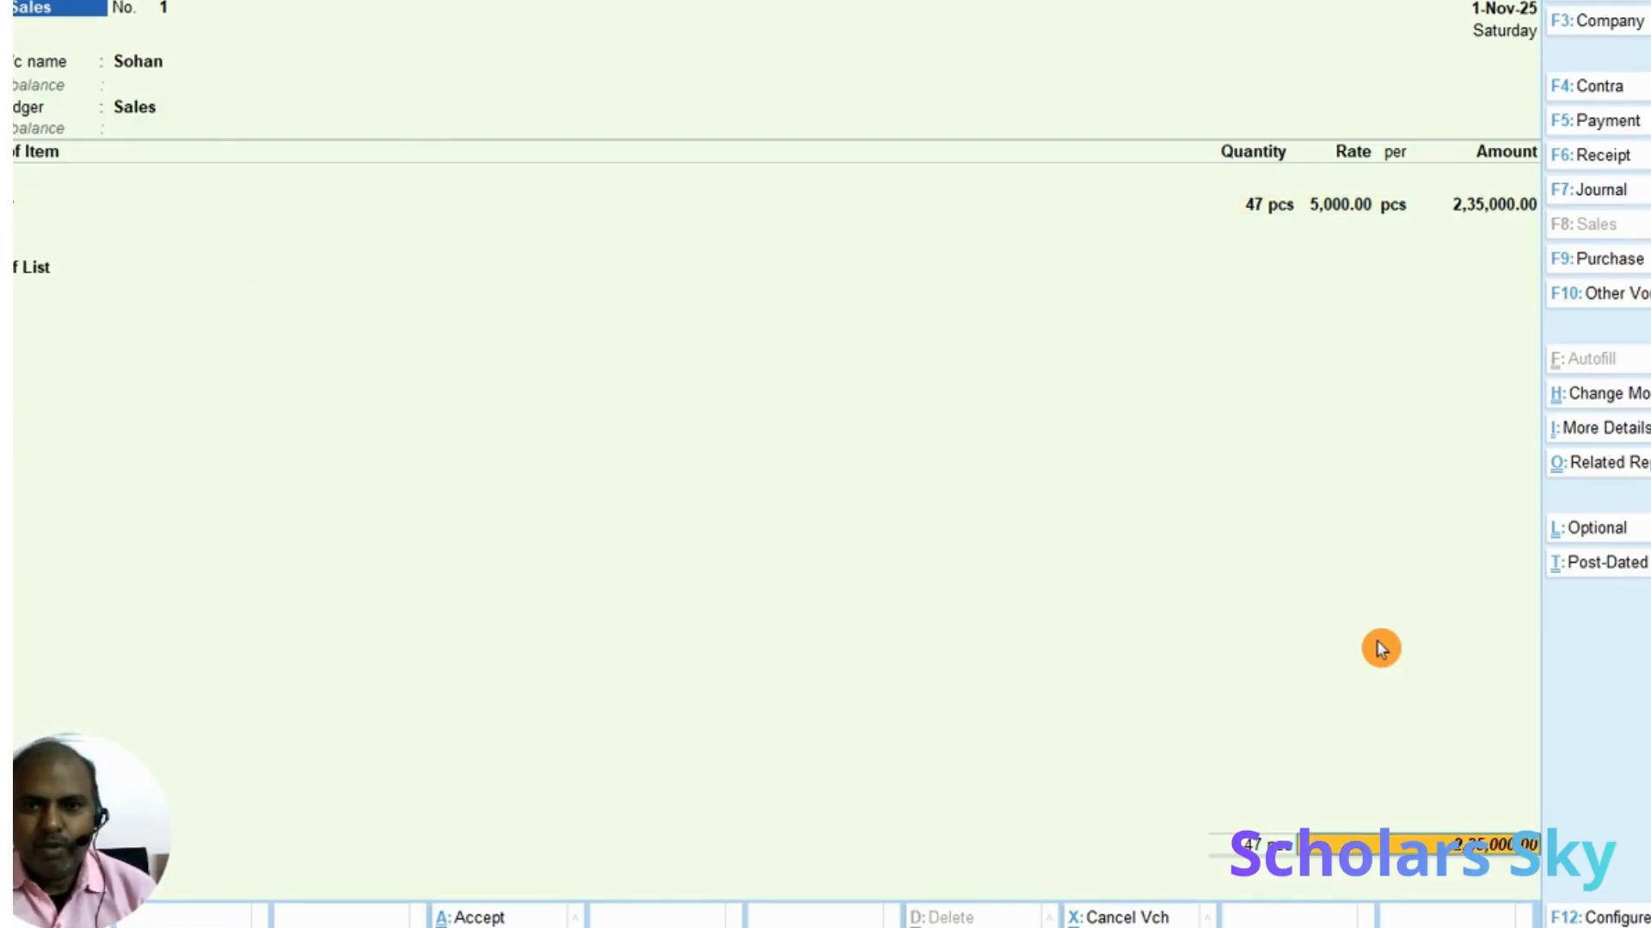
Allocate the customer's bill as New Ref 1 for 2,35,000.00 Dr
{"action": "key", "text": "Return"}
{"action": "key", "text": "Return"}
{"action": "key", "text": "Return"}
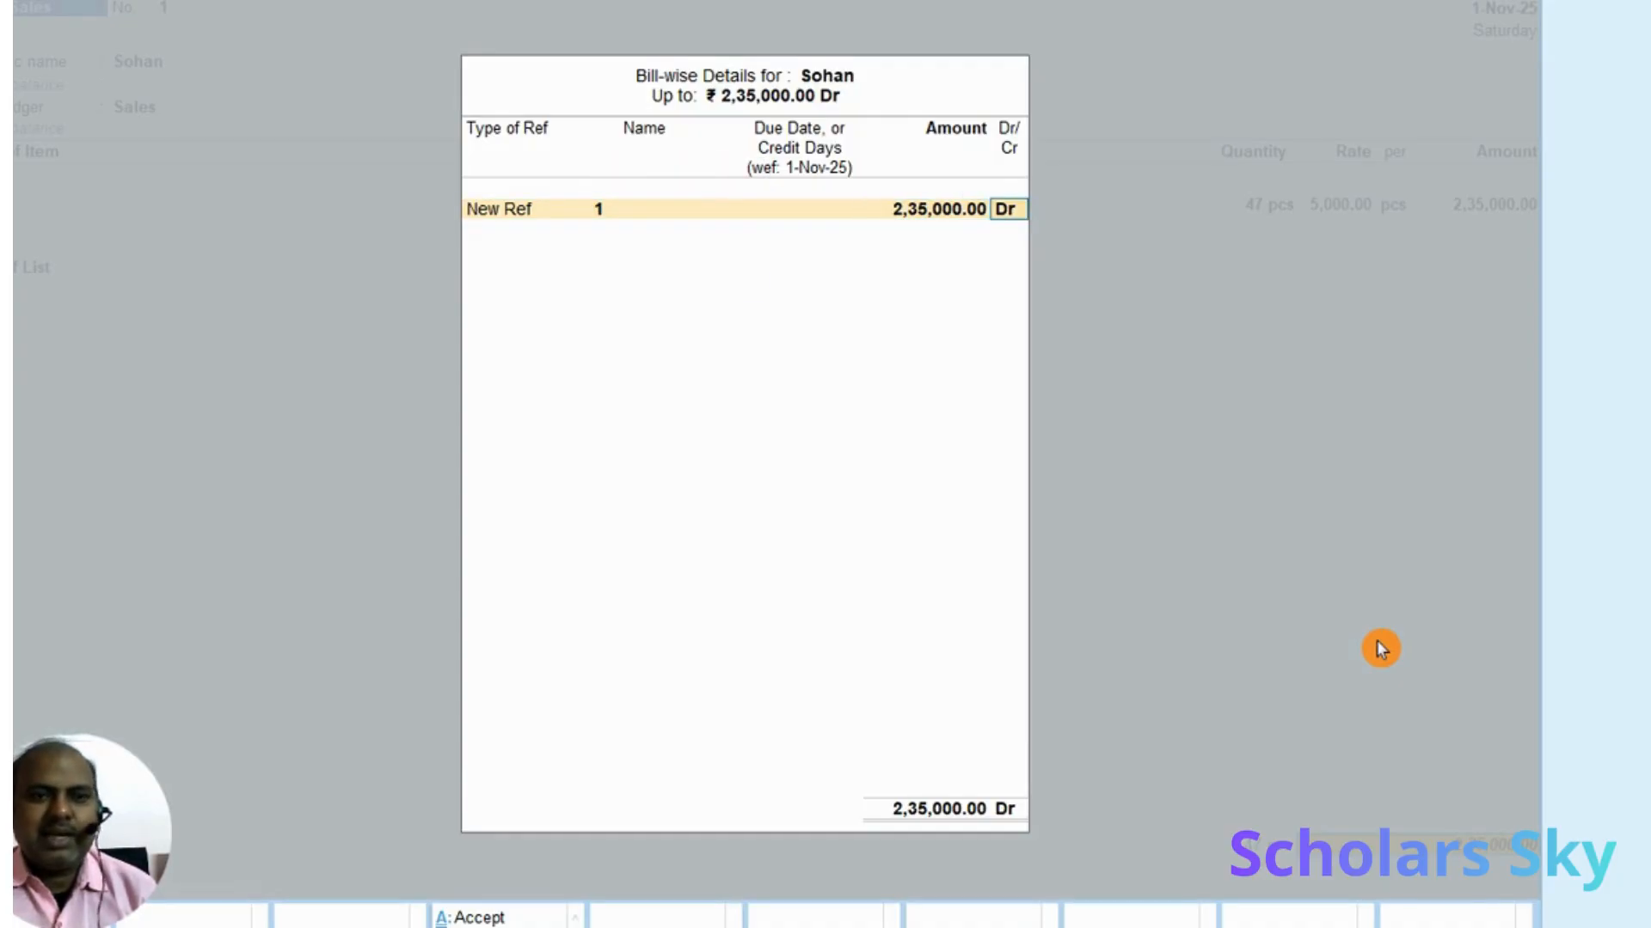
{"action": "key", "text": "Return"}
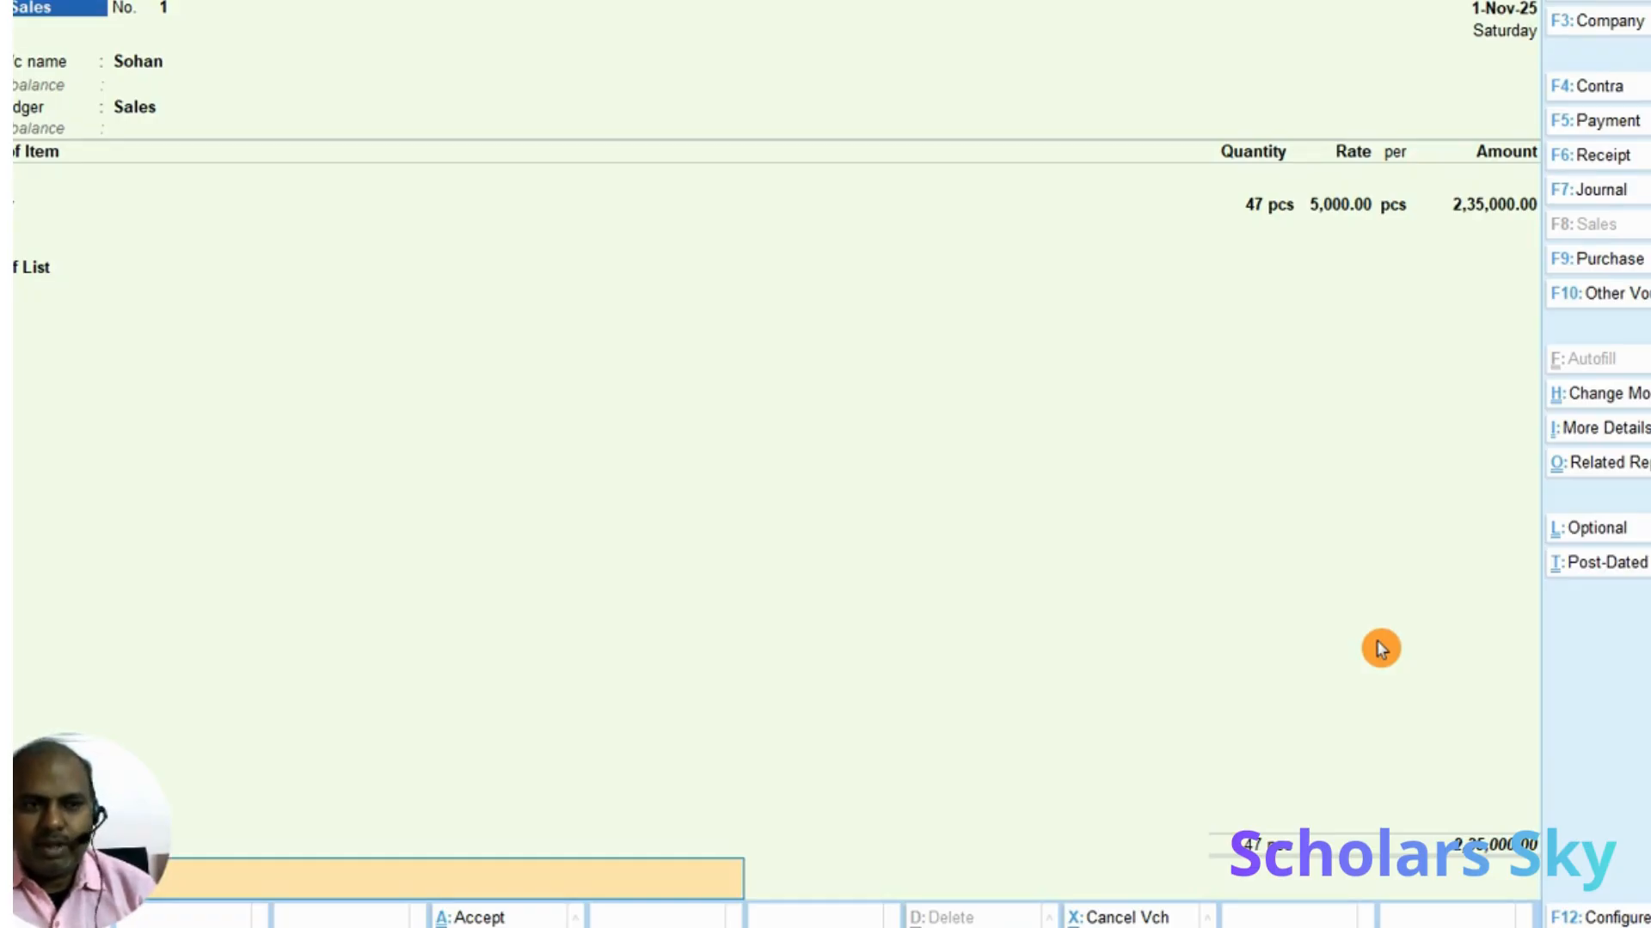
Save the completed Sales voucher and leave voucher entry without starting another one
{"action": "key", "text": "Return"}
{"action": "key", "text": "Return"}
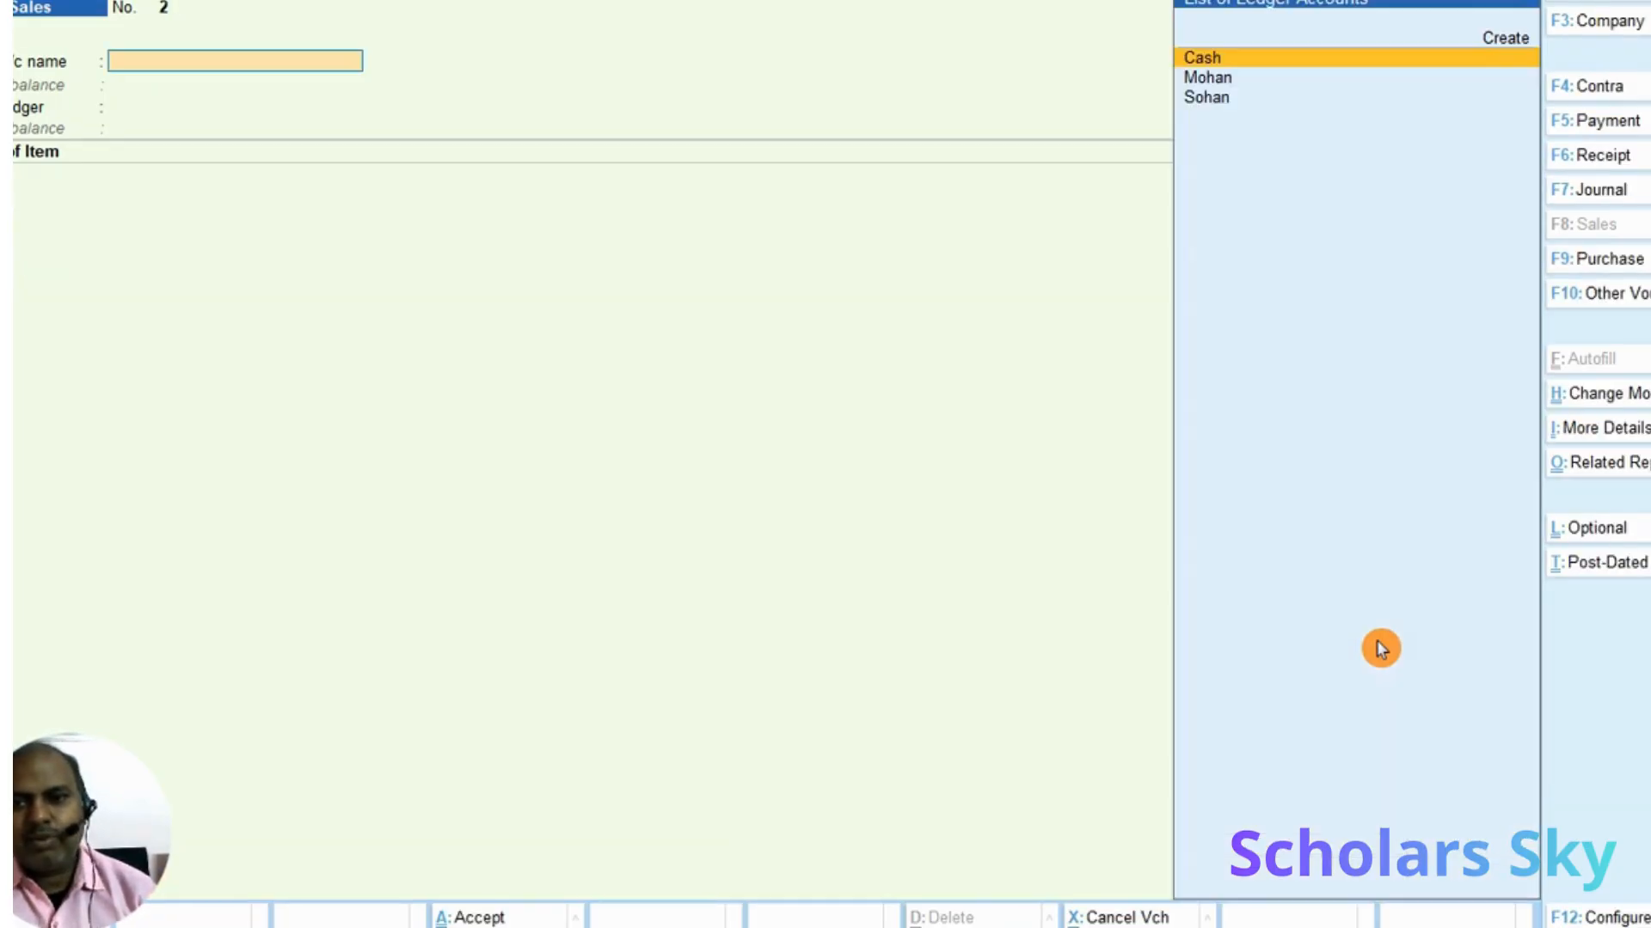
{"action": "key", "text": "Escape"}
Check the Monitor stock in the Stock Summary report and close the report
{"action": "key", "text": "Down"}
{"action": "key", "text": "Down"}
{"action": "key", "text": "Down"}
{"action": "key", "text": "Down"}
{"action": "key", "text": "Down"}
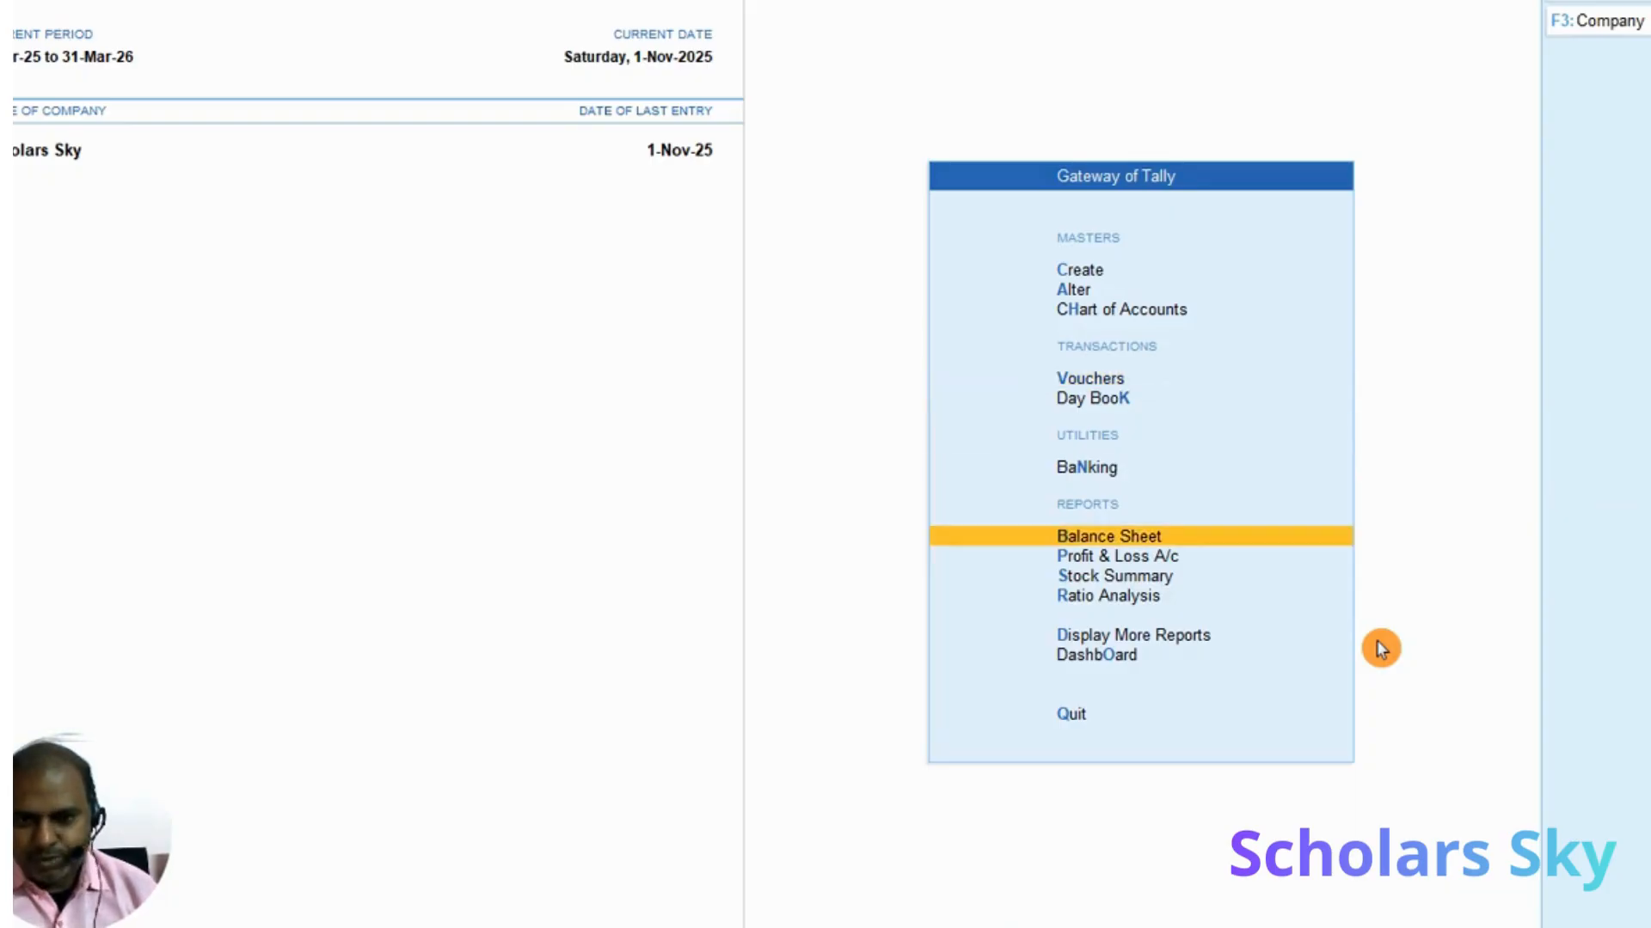
{"action": "key", "text": "Return"}
{"action": "key", "text": "Escape"}
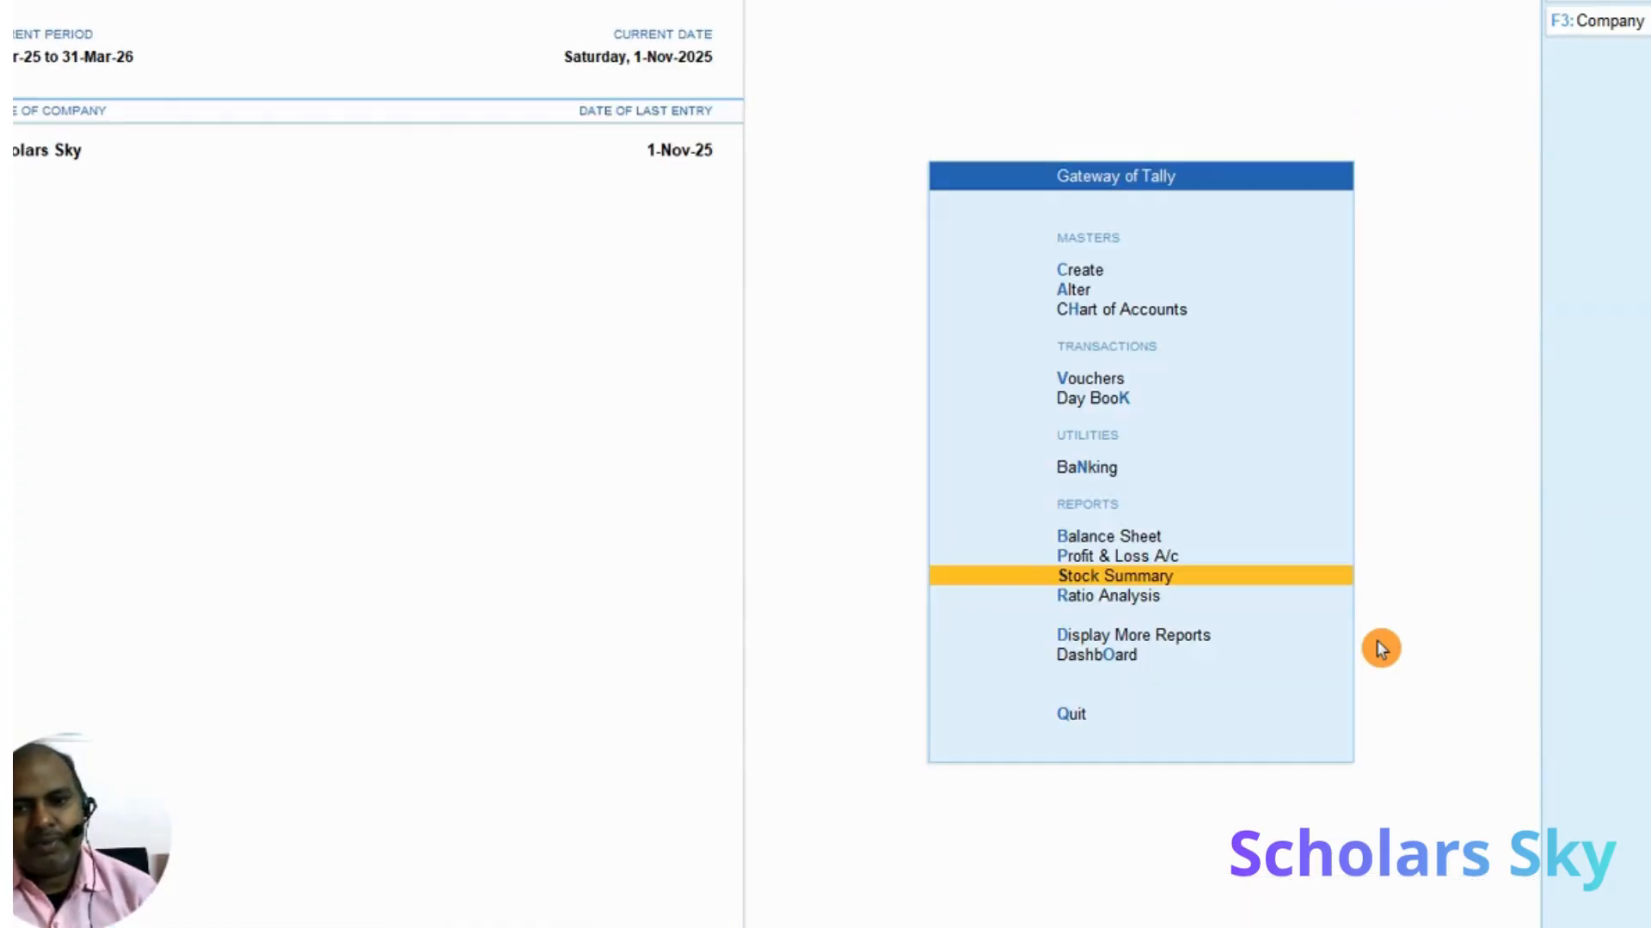
Open the Statements of Inventory among the additional display reports
{"action": "key", "text": "Down"}
{"action": "key", "text": "Down"}
{"action": "key", "text": "Return"}
{"action": "key", "text": "Down"}
{"action": "key", "text": "Down"}
{"action": "key", "text": "Down"}
{"action": "key", "text": "Down"}
{"action": "key", "text": "Down"}
{"action": "key", "text": "Down"}
{"action": "key", "text": "Down"}
{"action": "key", "text": "Return"}
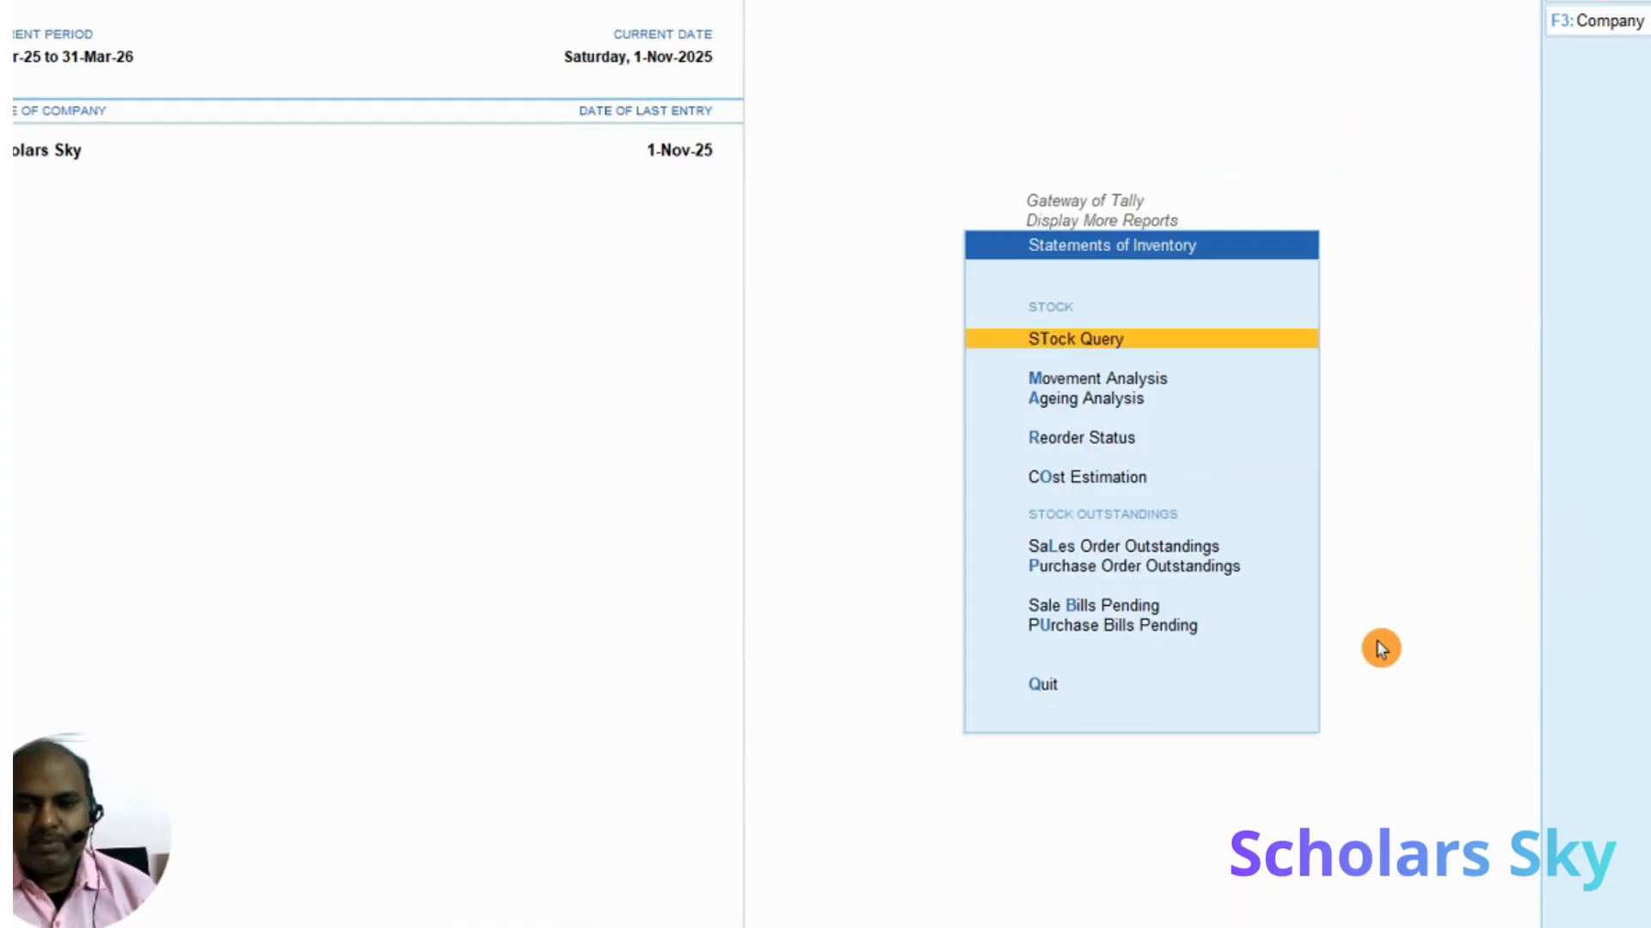
Examine the Sales Order Outstandings report for All Orders and return to the inventory statements
{"action": "key", "text": "Down"}
{"action": "key", "text": "Down"}
{"action": "key", "text": "Down"}
{"action": "key", "text": "Down"}
{"action": "key", "text": "Down"}
{"action": "key", "text": "Down"}
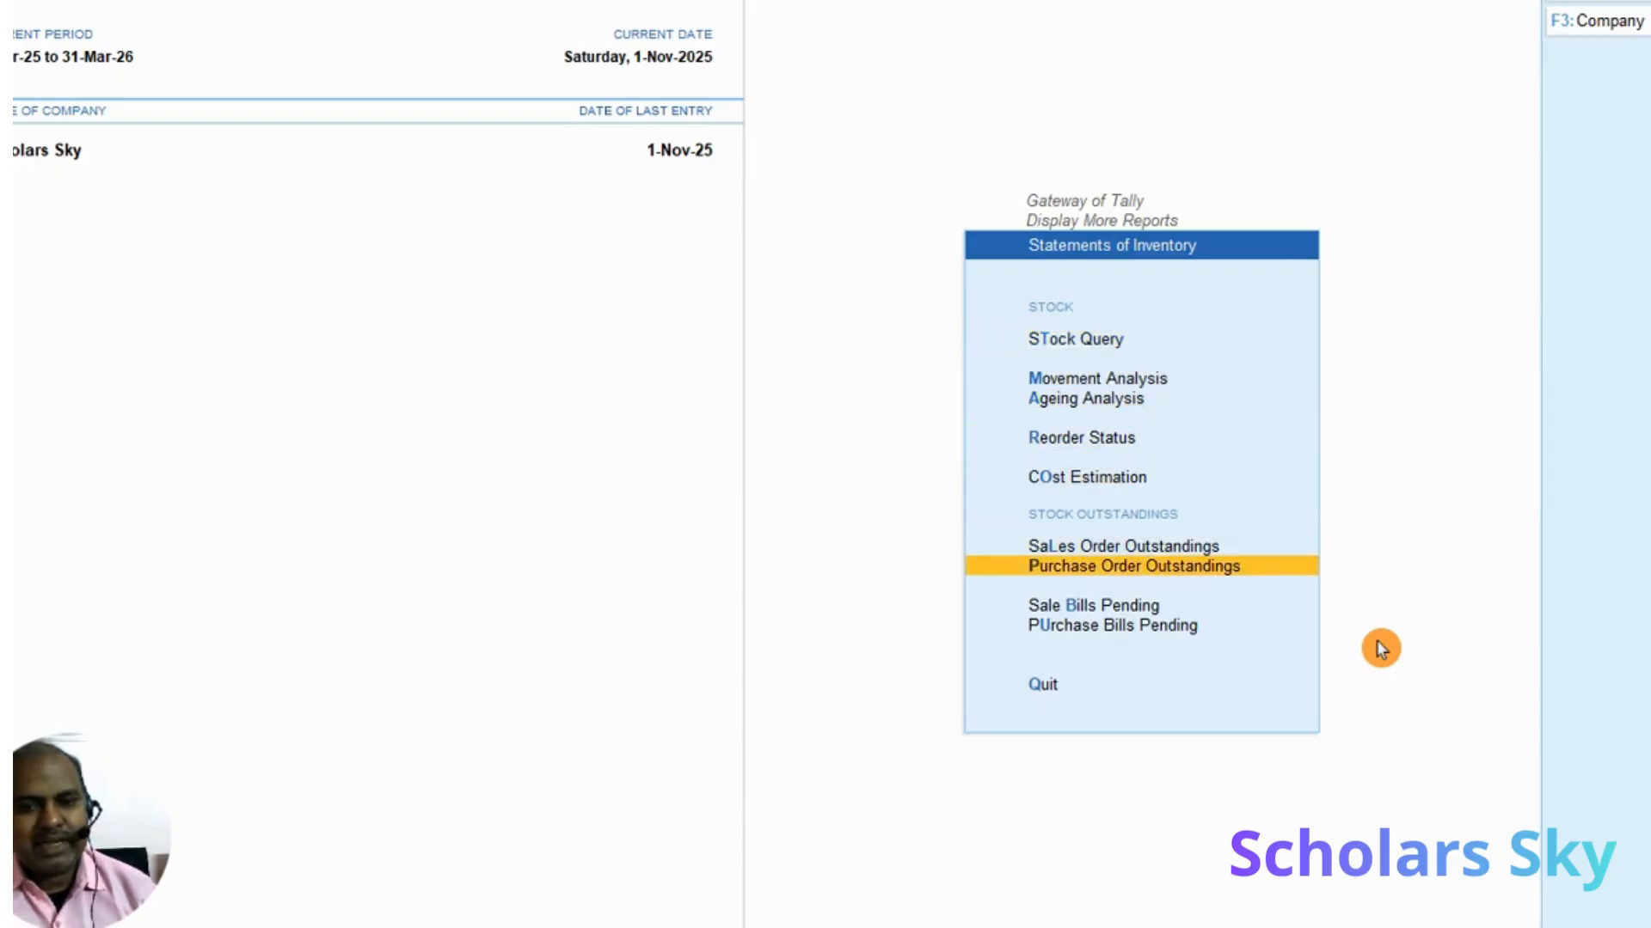
{"action": "key", "text": "Up"}
{"action": "key", "text": "Return"}
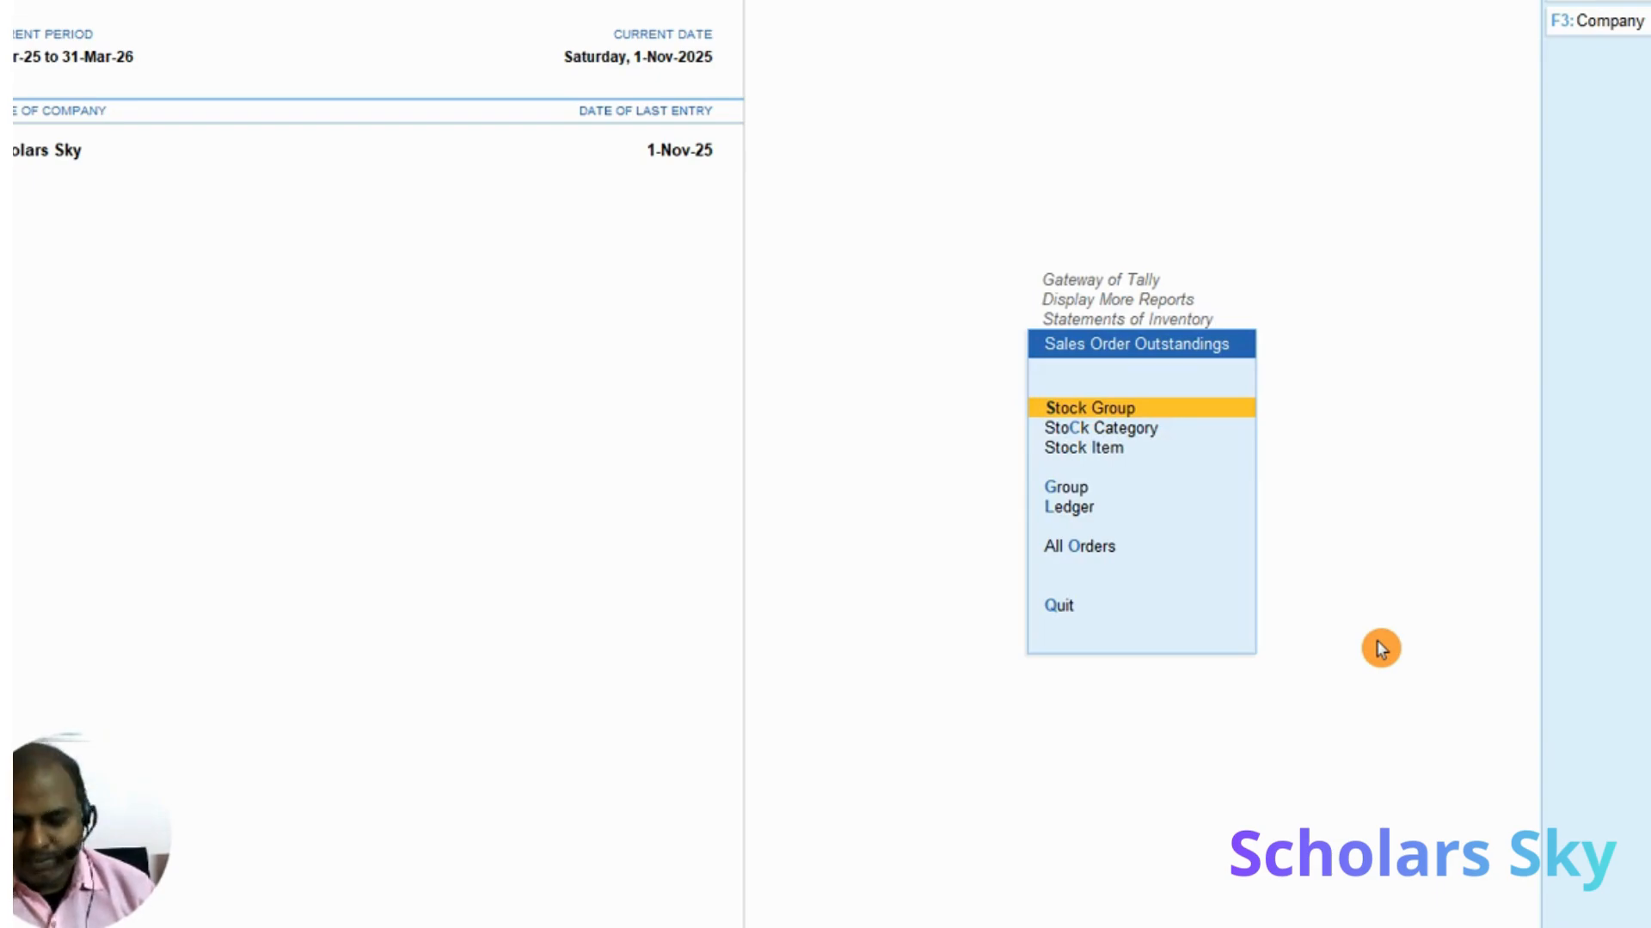
{"action": "key", "text": "Down"}
{"action": "key", "text": "Down"}
{"action": "key", "text": "Down"}
{"action": "key", "text": "Down"}
{"action": "key", "text": "Down"}
{"action": "key", "text": "Return"}
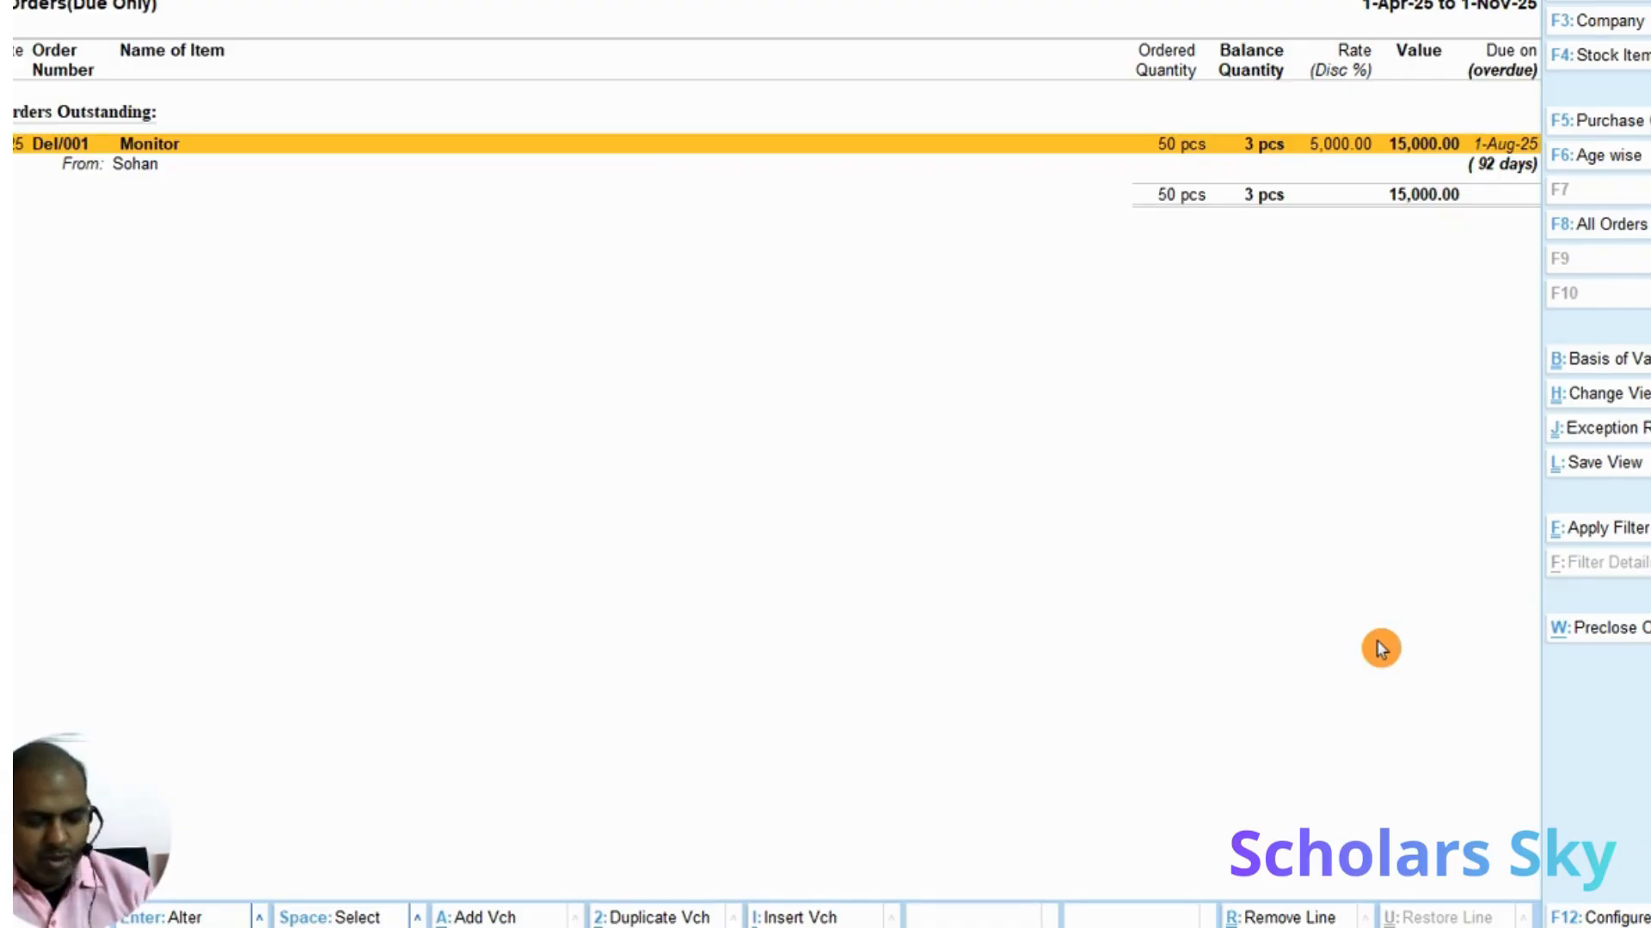
{"action": "key", "text": "Escape"}
{"action": "key", "text": "Escape"}
Switch to the Purchase Order-Sale Order-Process notes, review the whole page, and return to TallyPrime
{"action": "key", "text": "alt+Tab"}
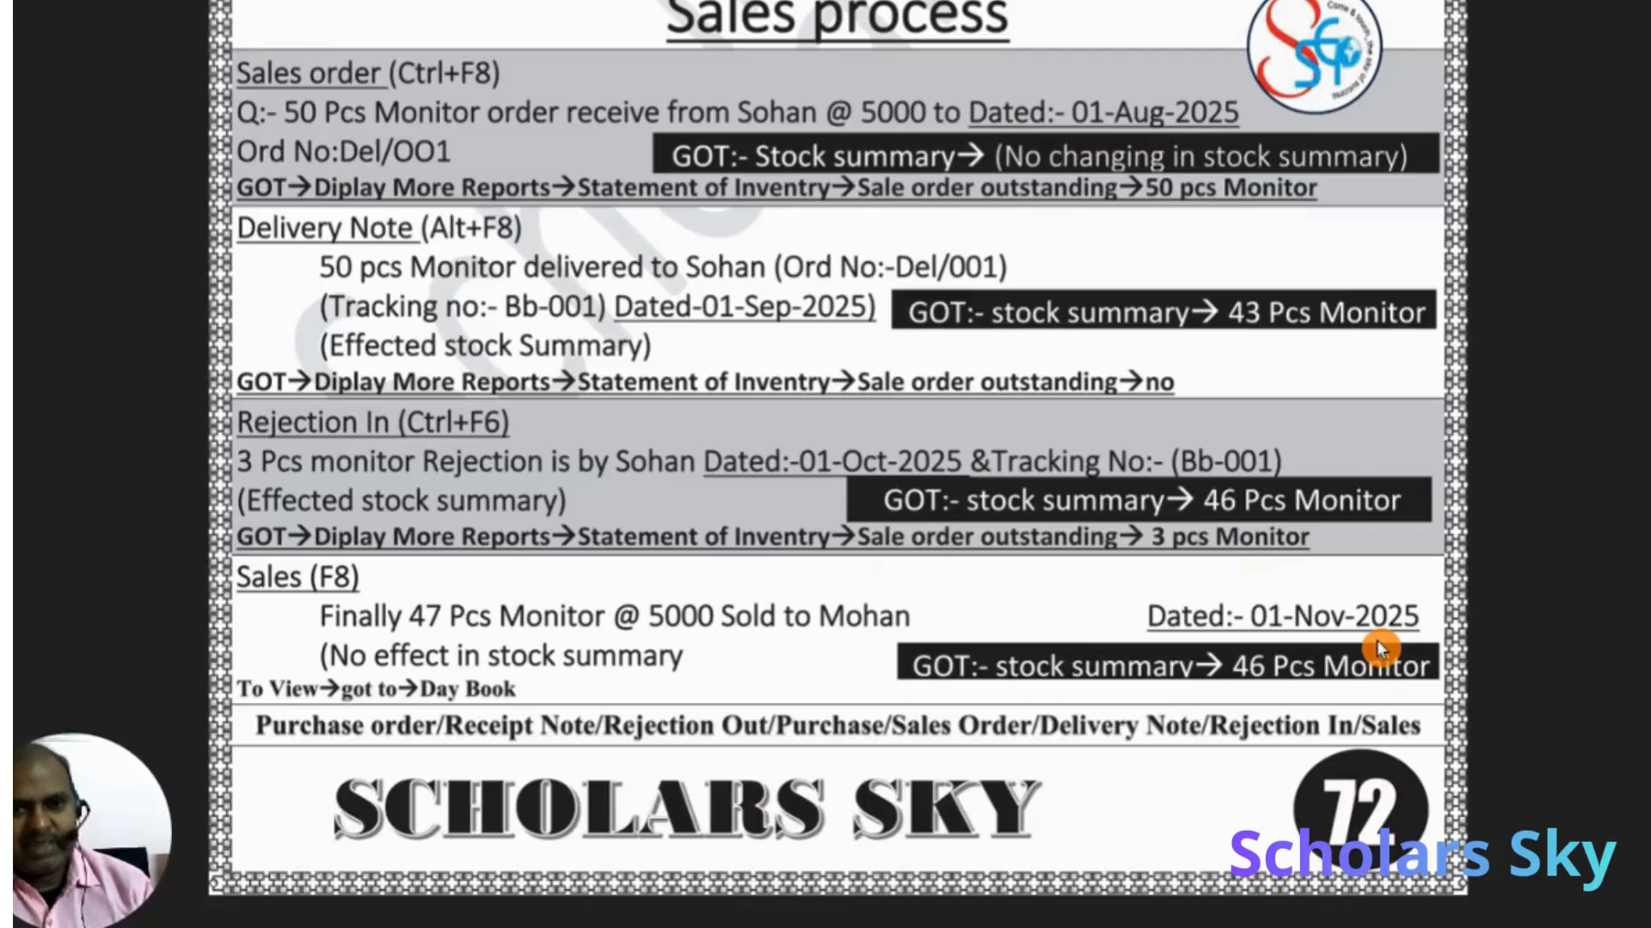
{"action": "scroll", "coordinate": [1043, 205], "scroll_direction": "down", "scroll_amount": 4}
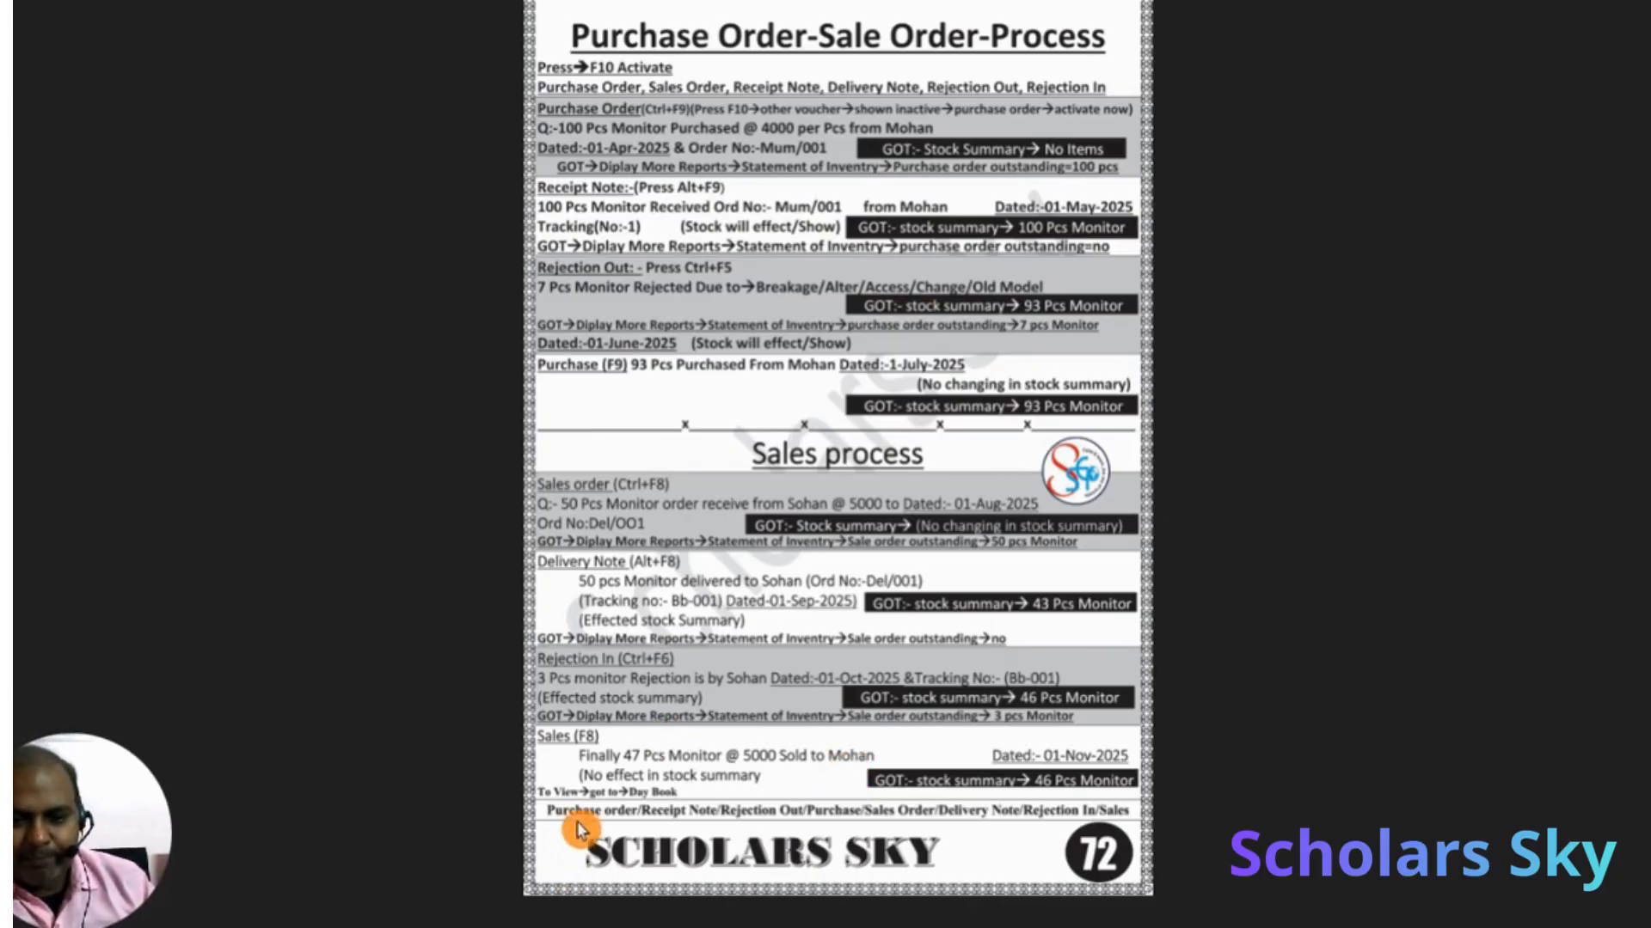
{"action": "scroll", "coordinate": [619, 796], "scroll_direction": "up", "scroll_amount": 5}
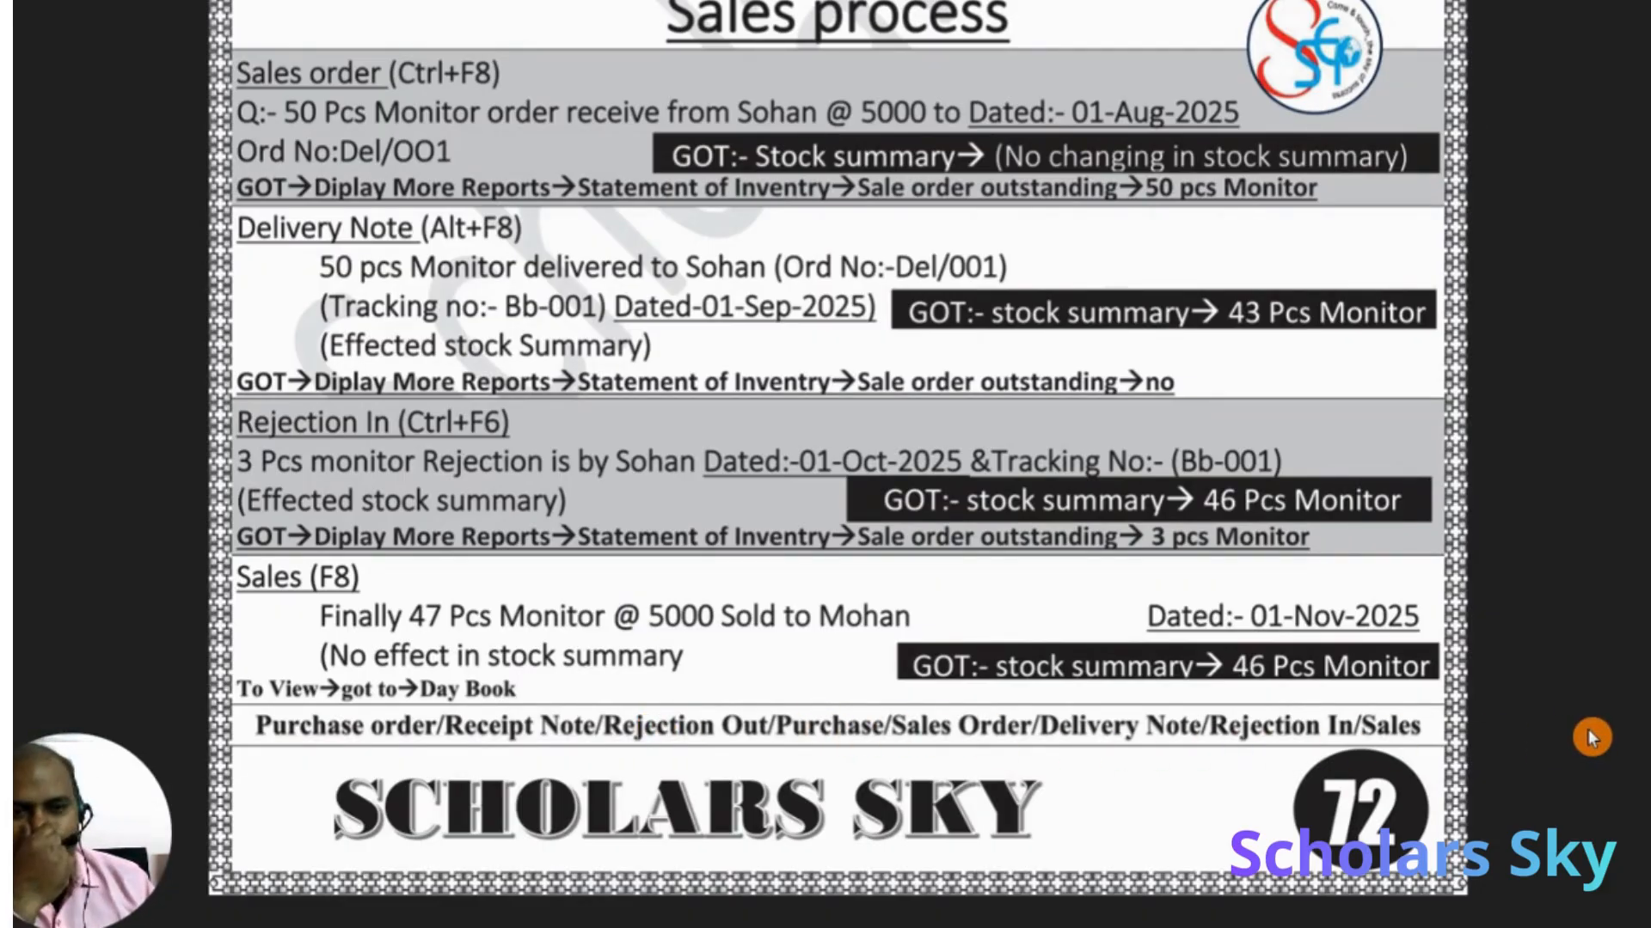
{"action": "key", "text": "alt+Tab"}
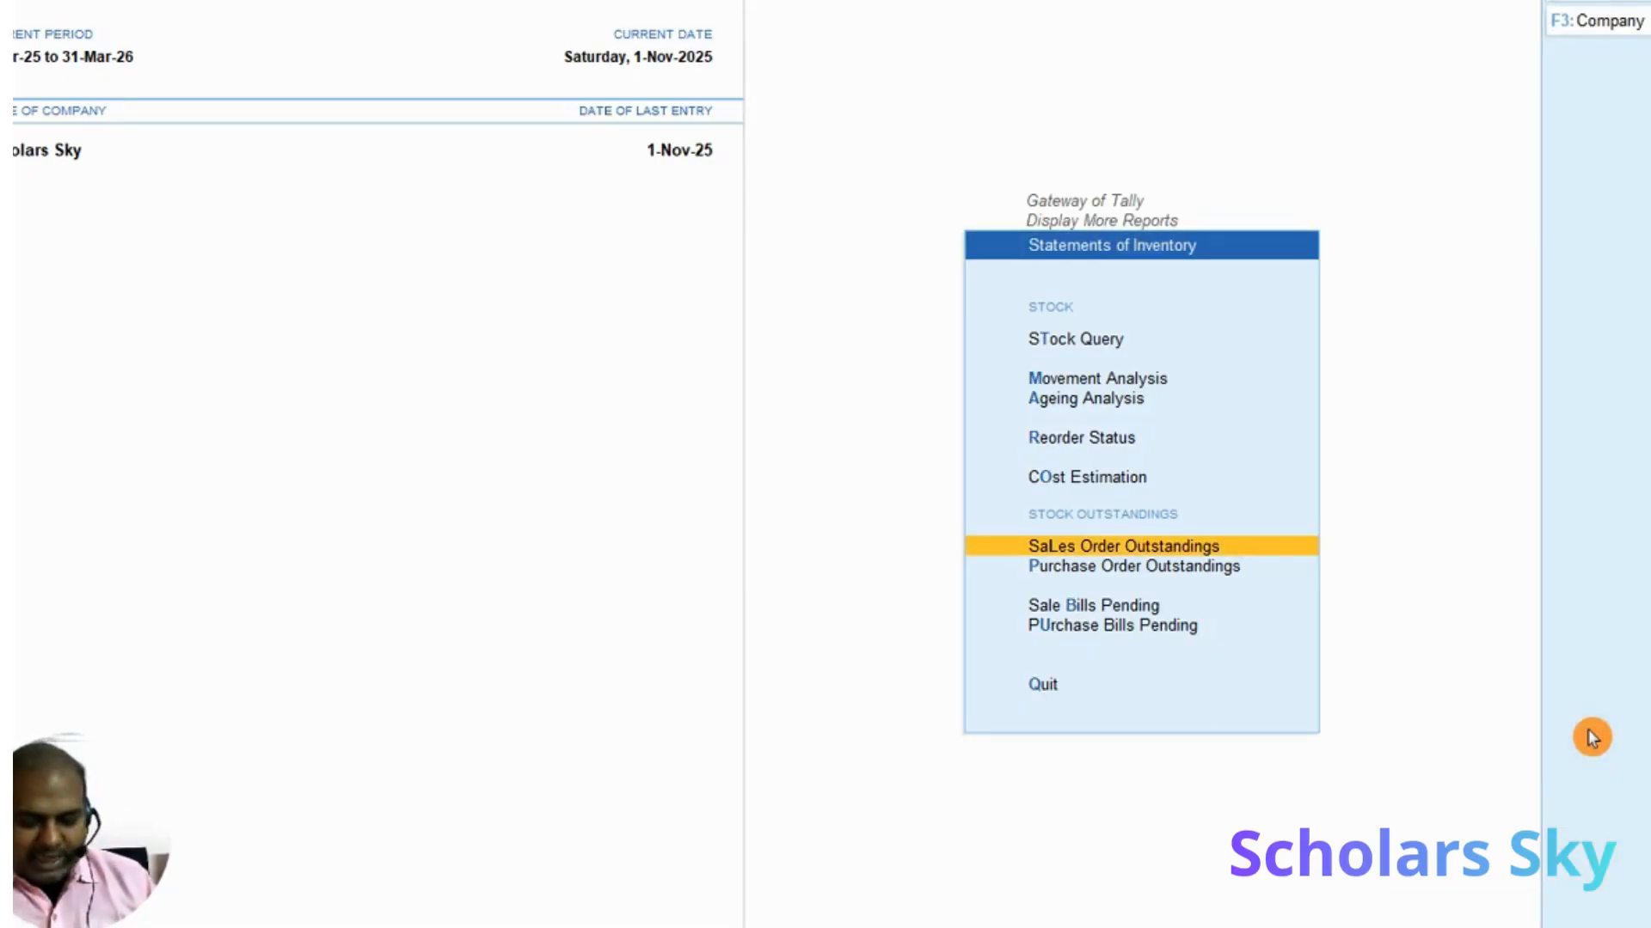
Leave the inventory statements and open the Day Book
{"action": "key", "text": "Escape"}
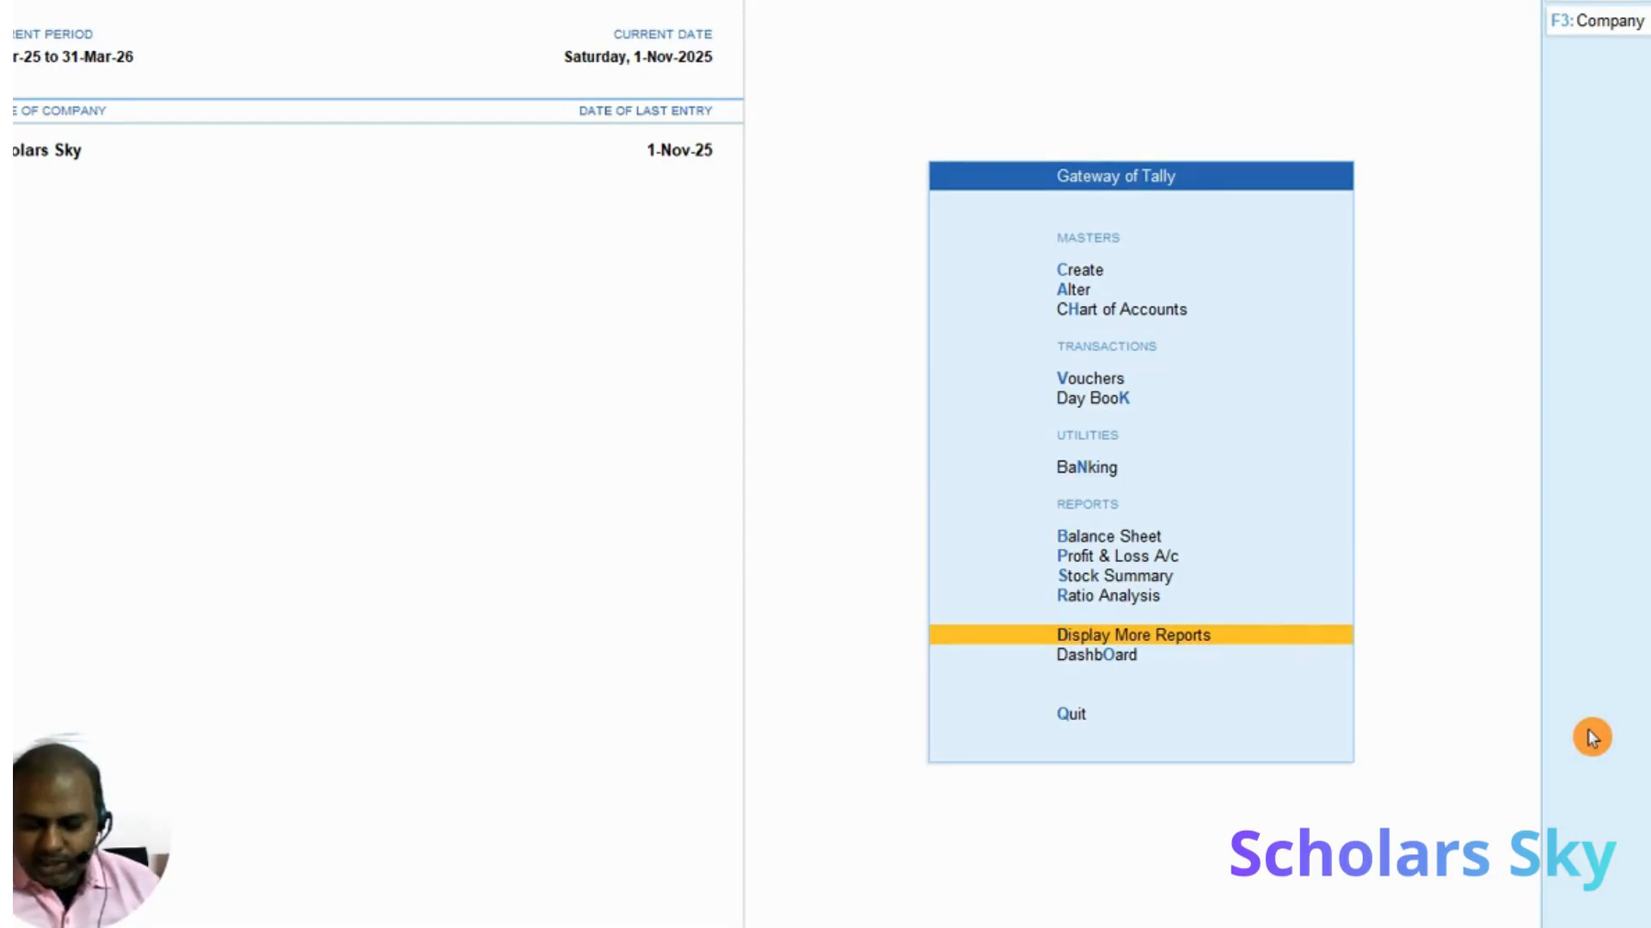
{"action": "key", "text": "Up"}
{"action": "key", "text": "Up"}
{"action": "key", "text": "Up"}
{"action": "key", "text": "Up"}
{"action": "key", "text": "Up"}
{"action": "key", "text": "Up"}
{"action": "key", "text": "Return"}
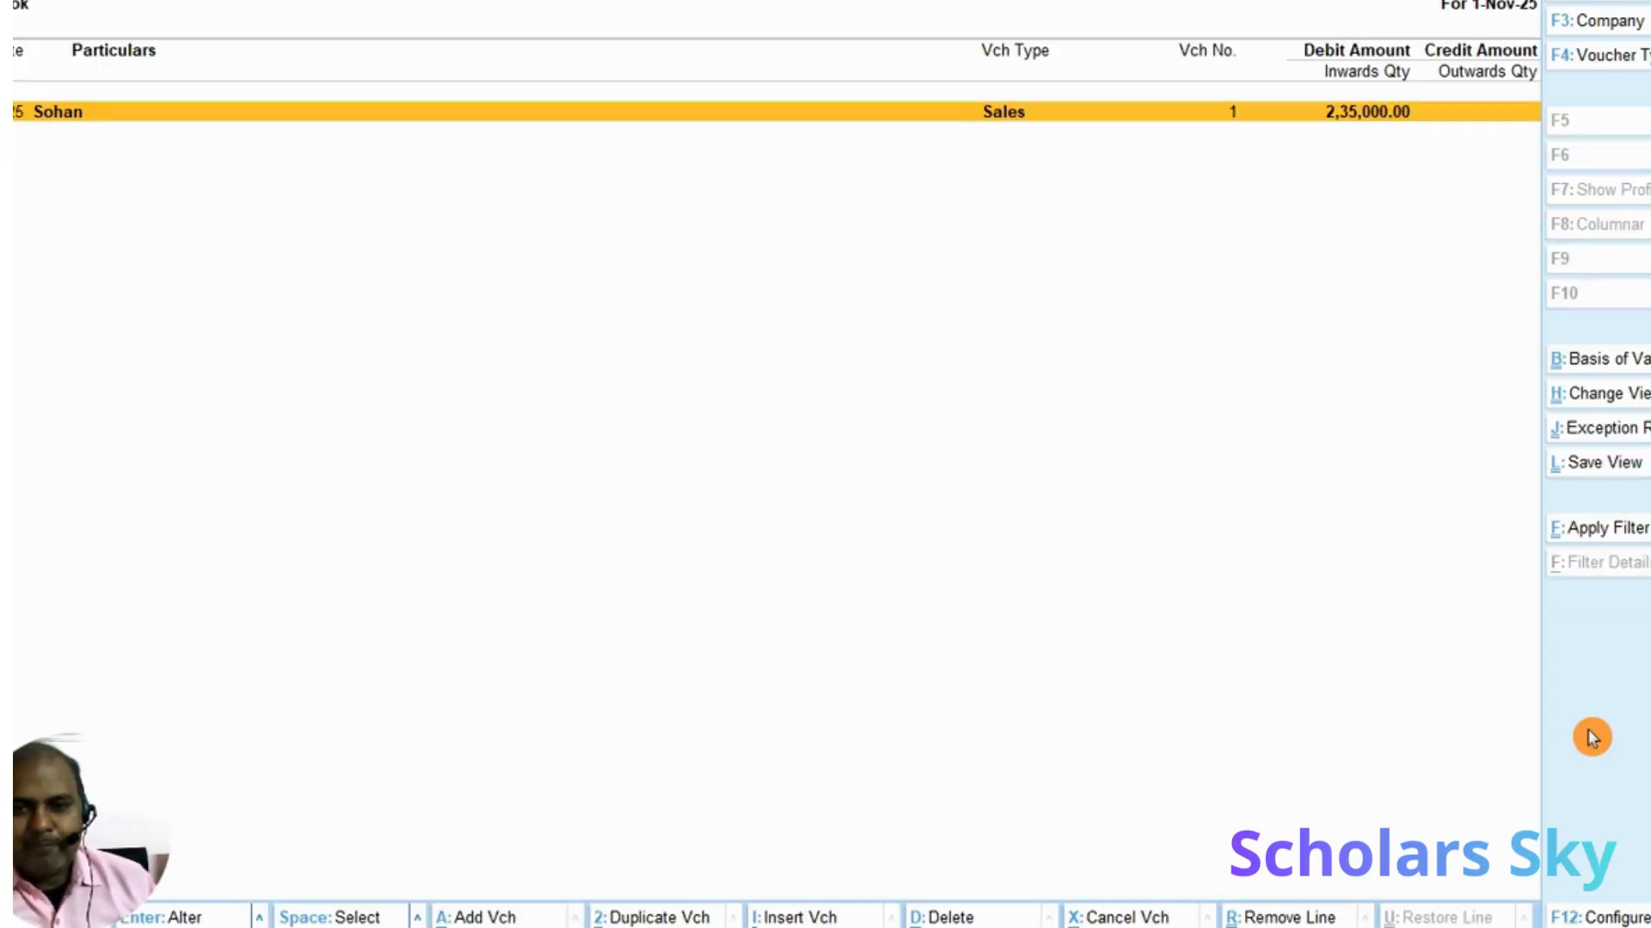
Set the Day Book period from 1-4-25 to 1-11-25
{"action": "key", "text": "alt+F2"}
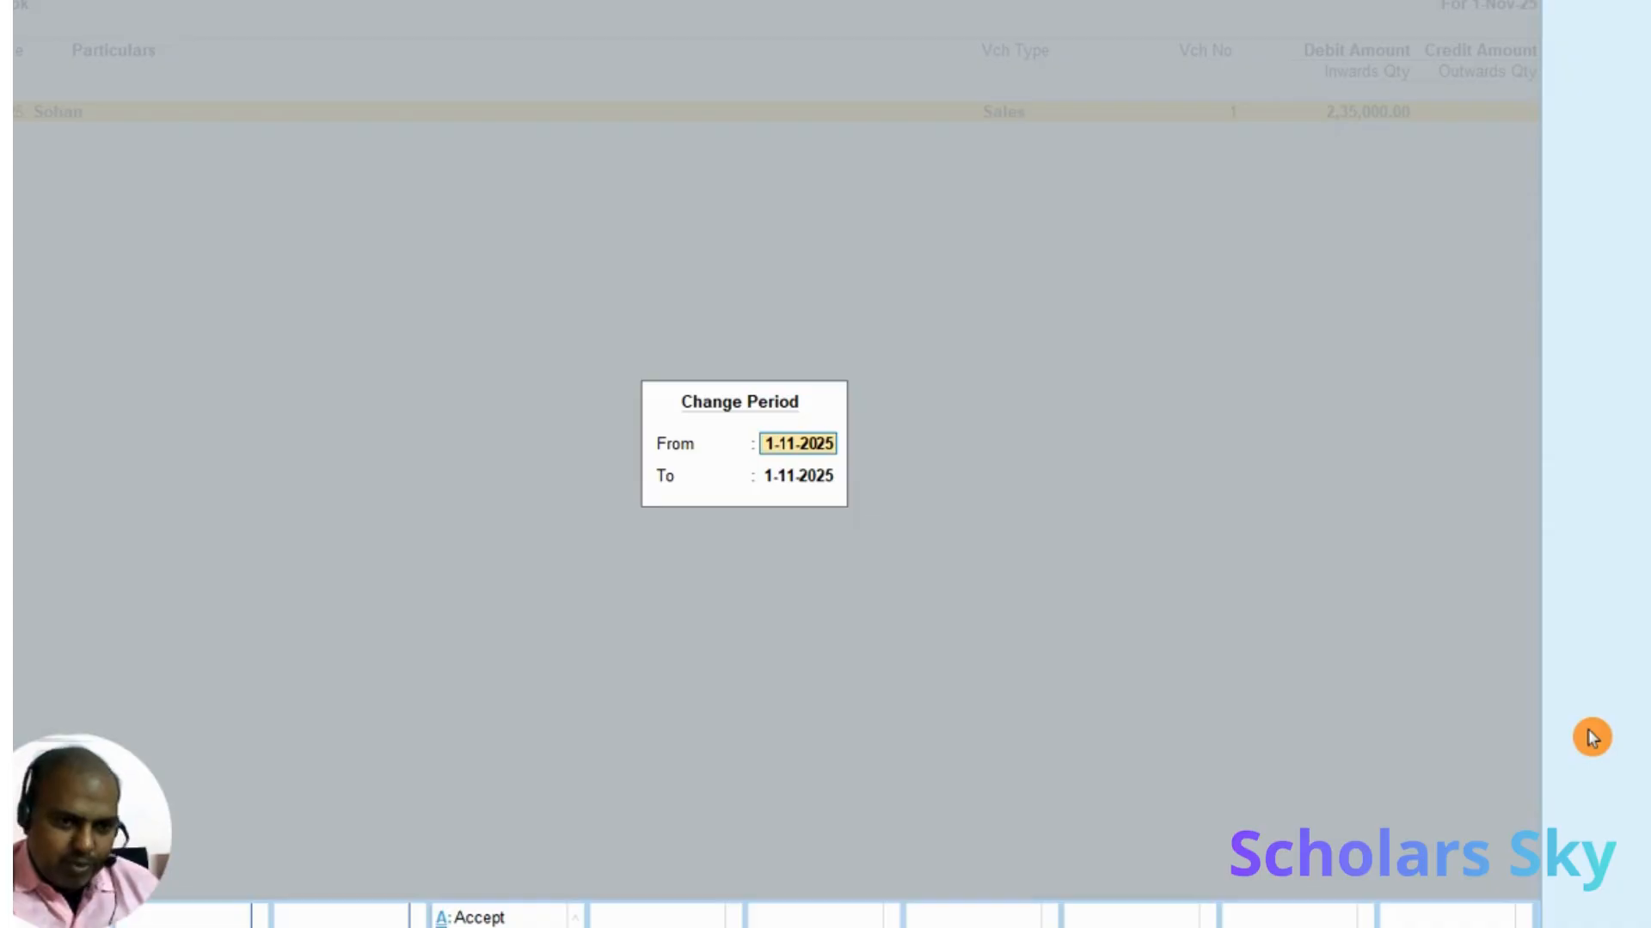
{"action": "type", "text": "1-4-25"}
{"action": "key", "text": "Return"}
{"action": "type", "text": "1-11-25"}
{"action": "key", "text": "Return"}
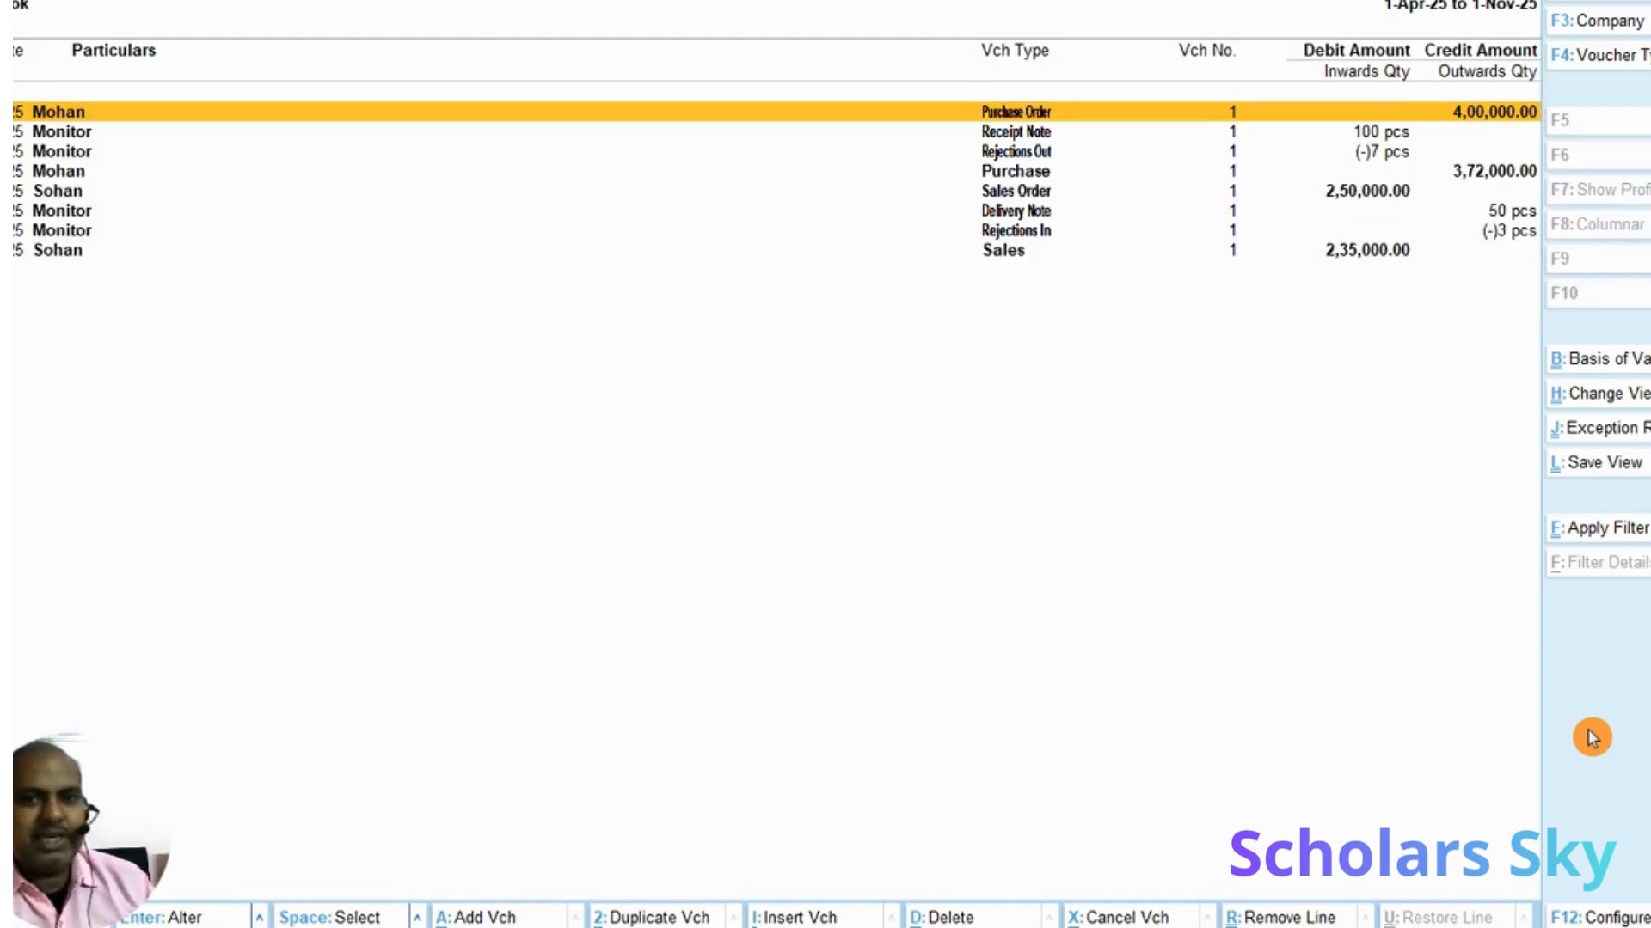
Review the Day Book vouchers from the Receipt Note through to Sales, close the report, and keep the program open
{"action": "left_click", "coordinate": [1072, 134]}
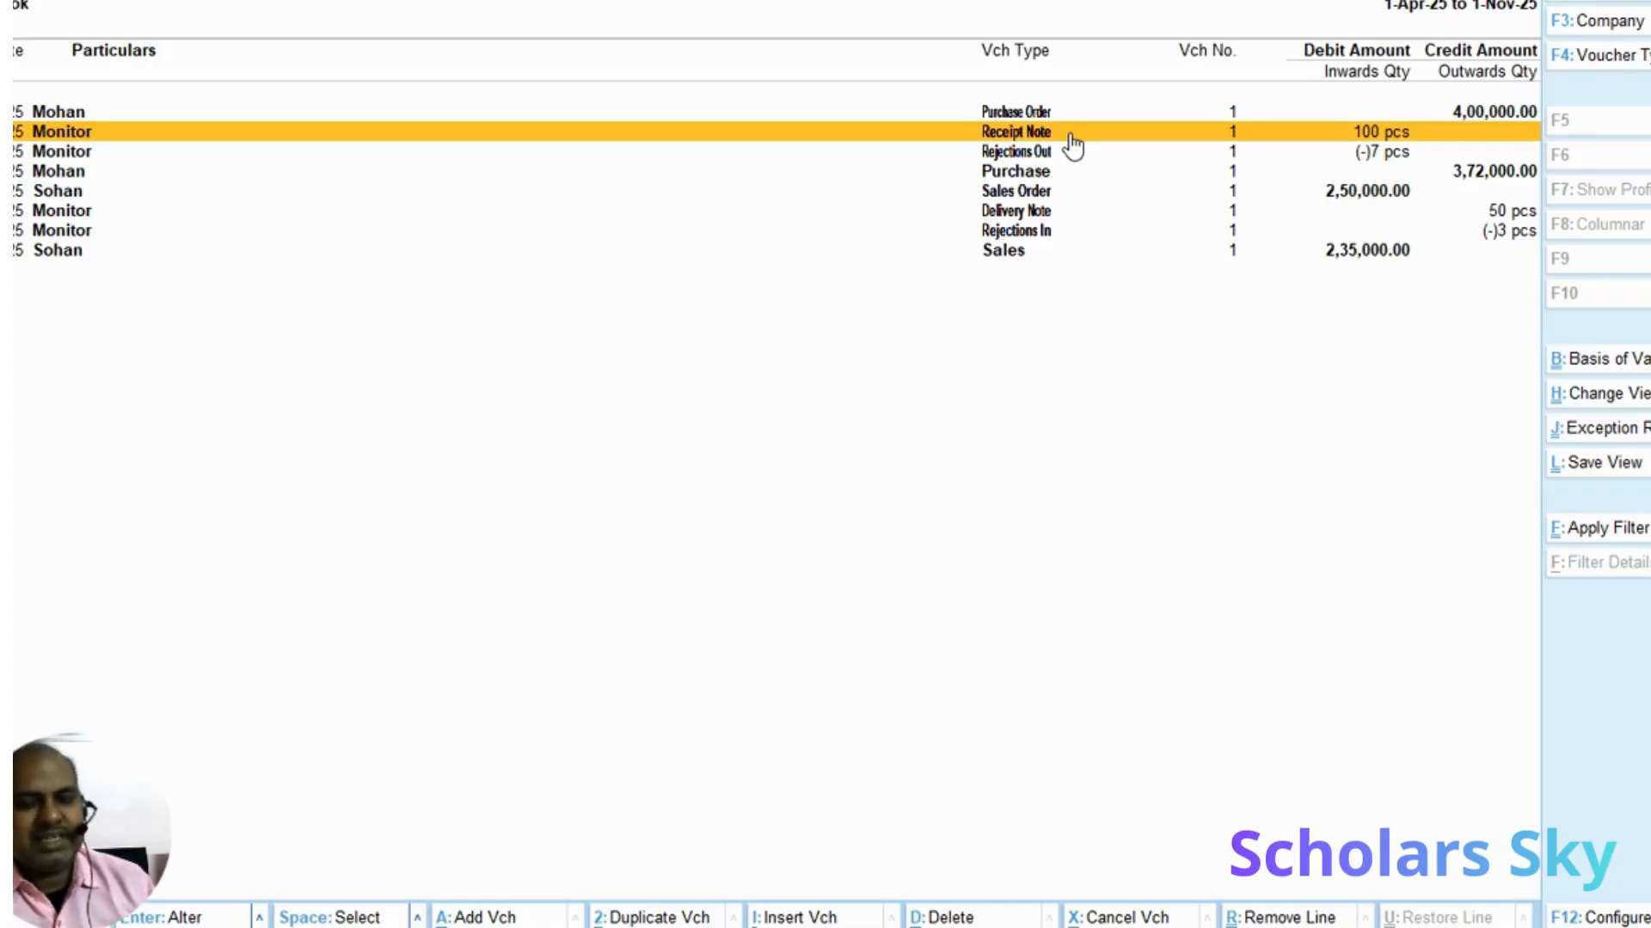
{"action": "key", "text": "Down"}
{"action": "key", "text": "Down"}
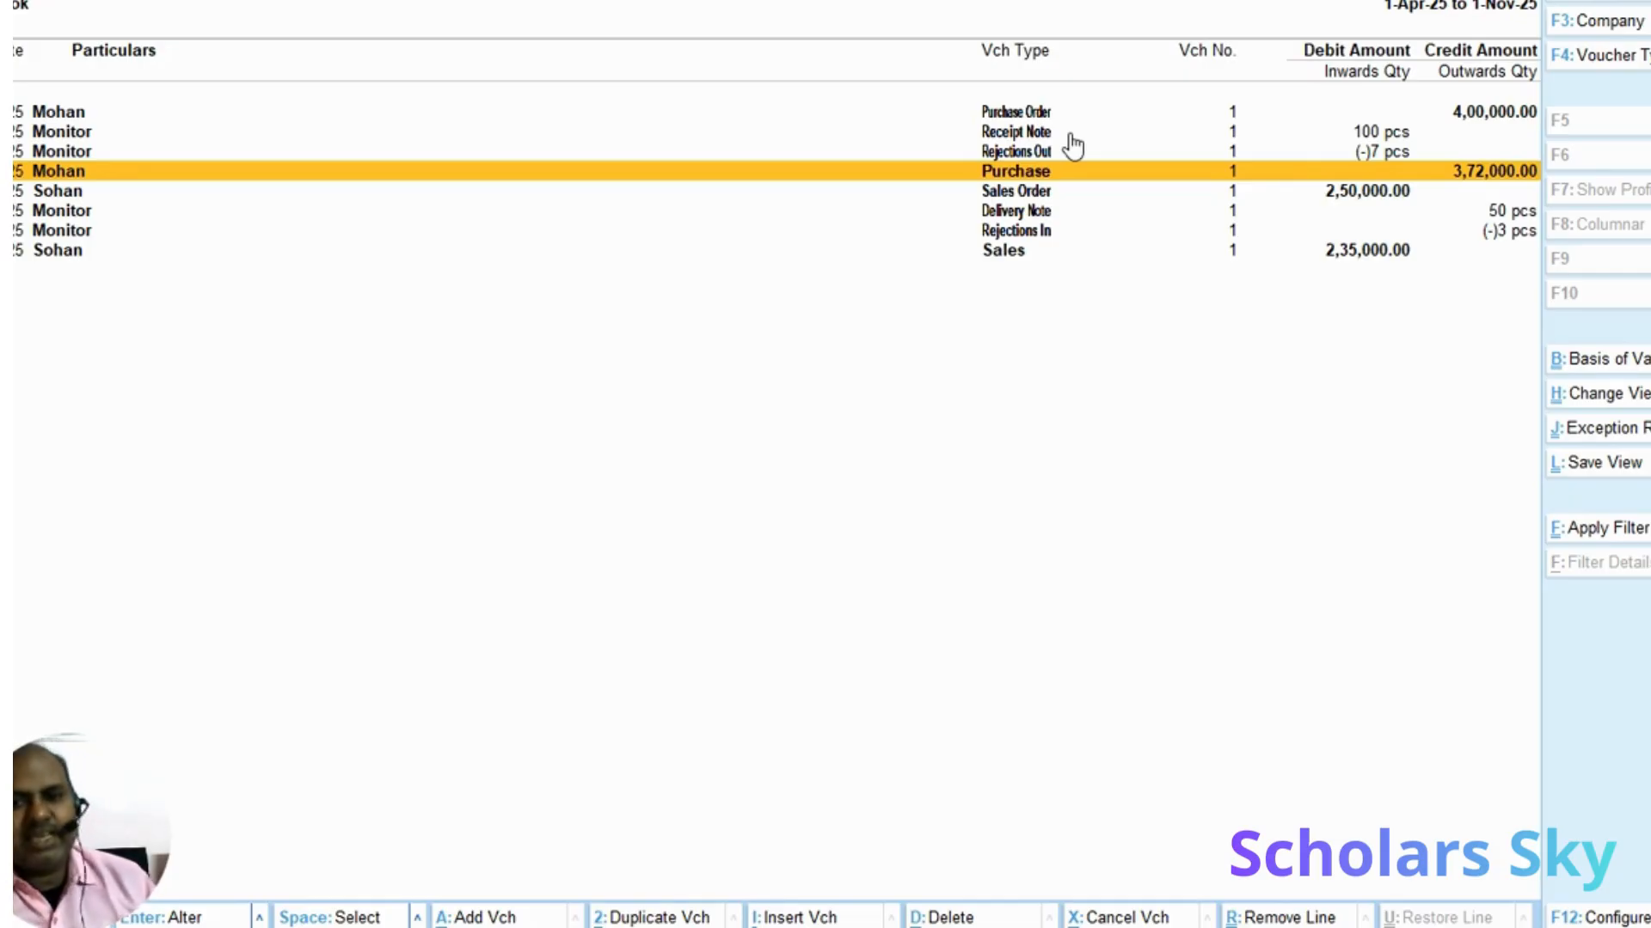
{"action": "key", "text": "Down"}
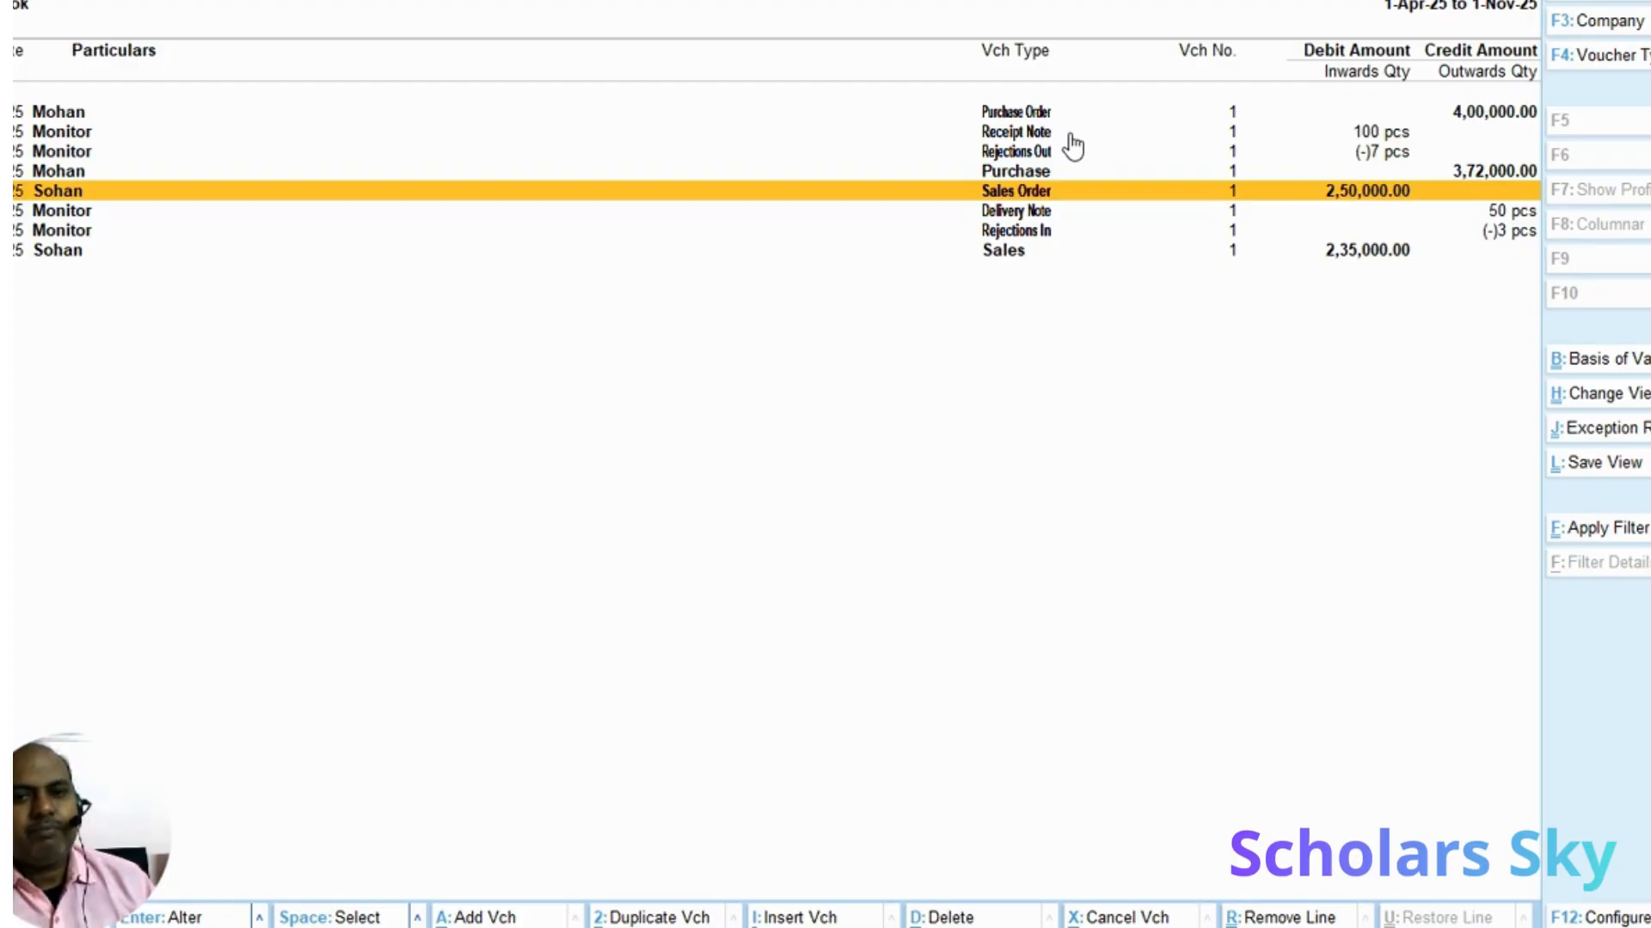
{"action": "key", "text": "Down"}
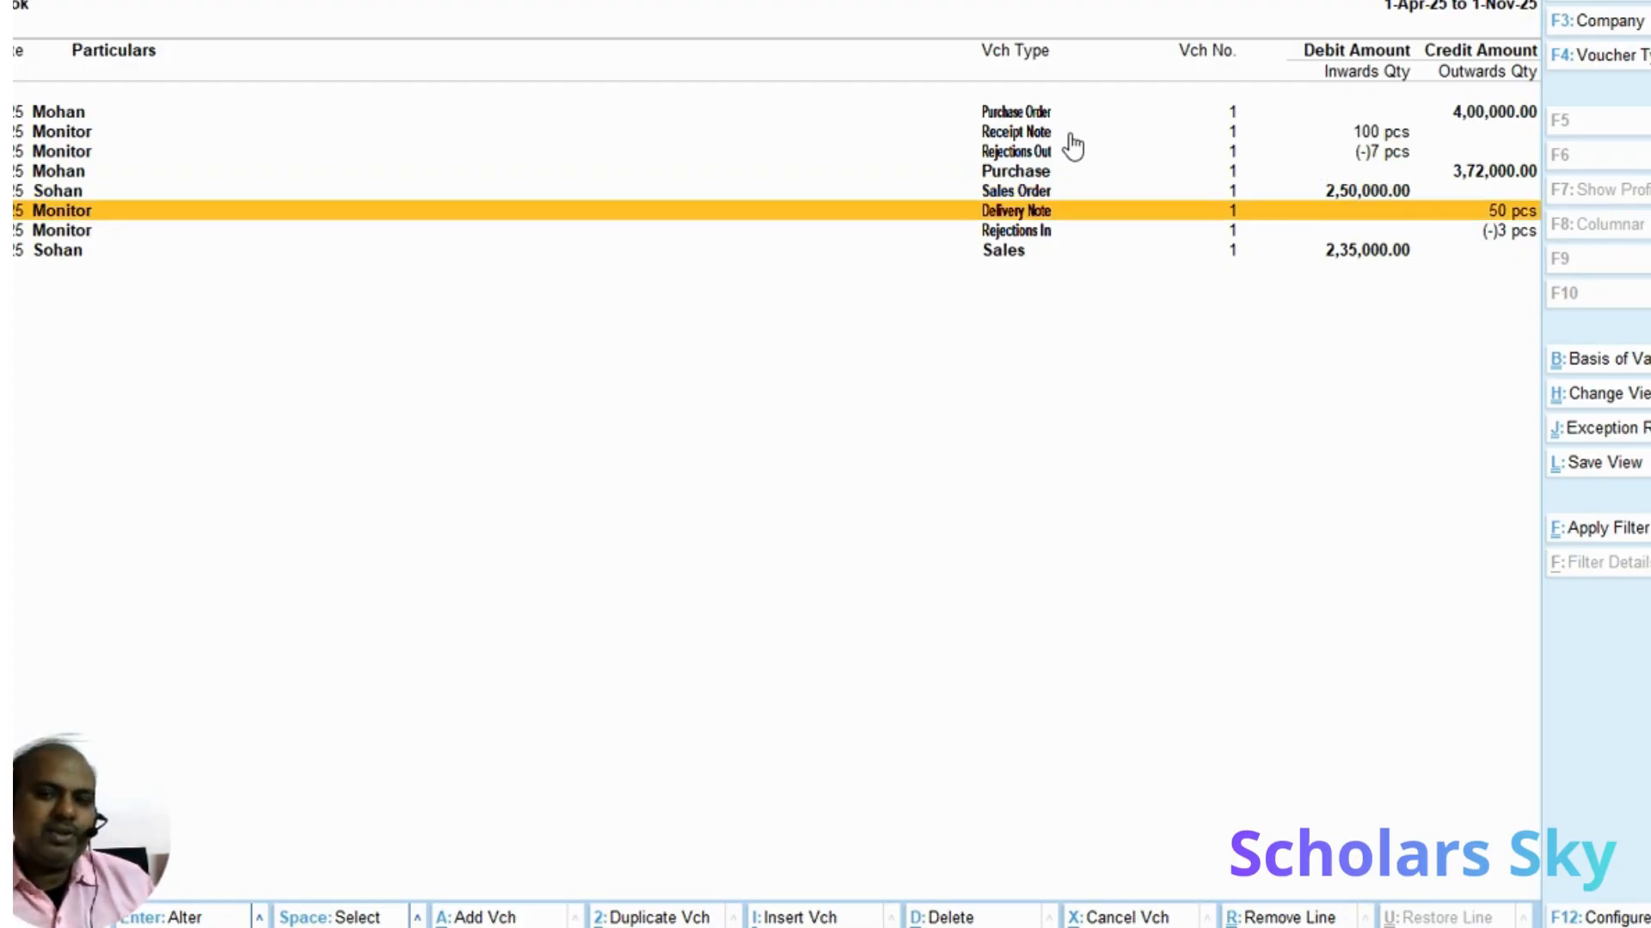
{"action": "key", "text": "Down"}
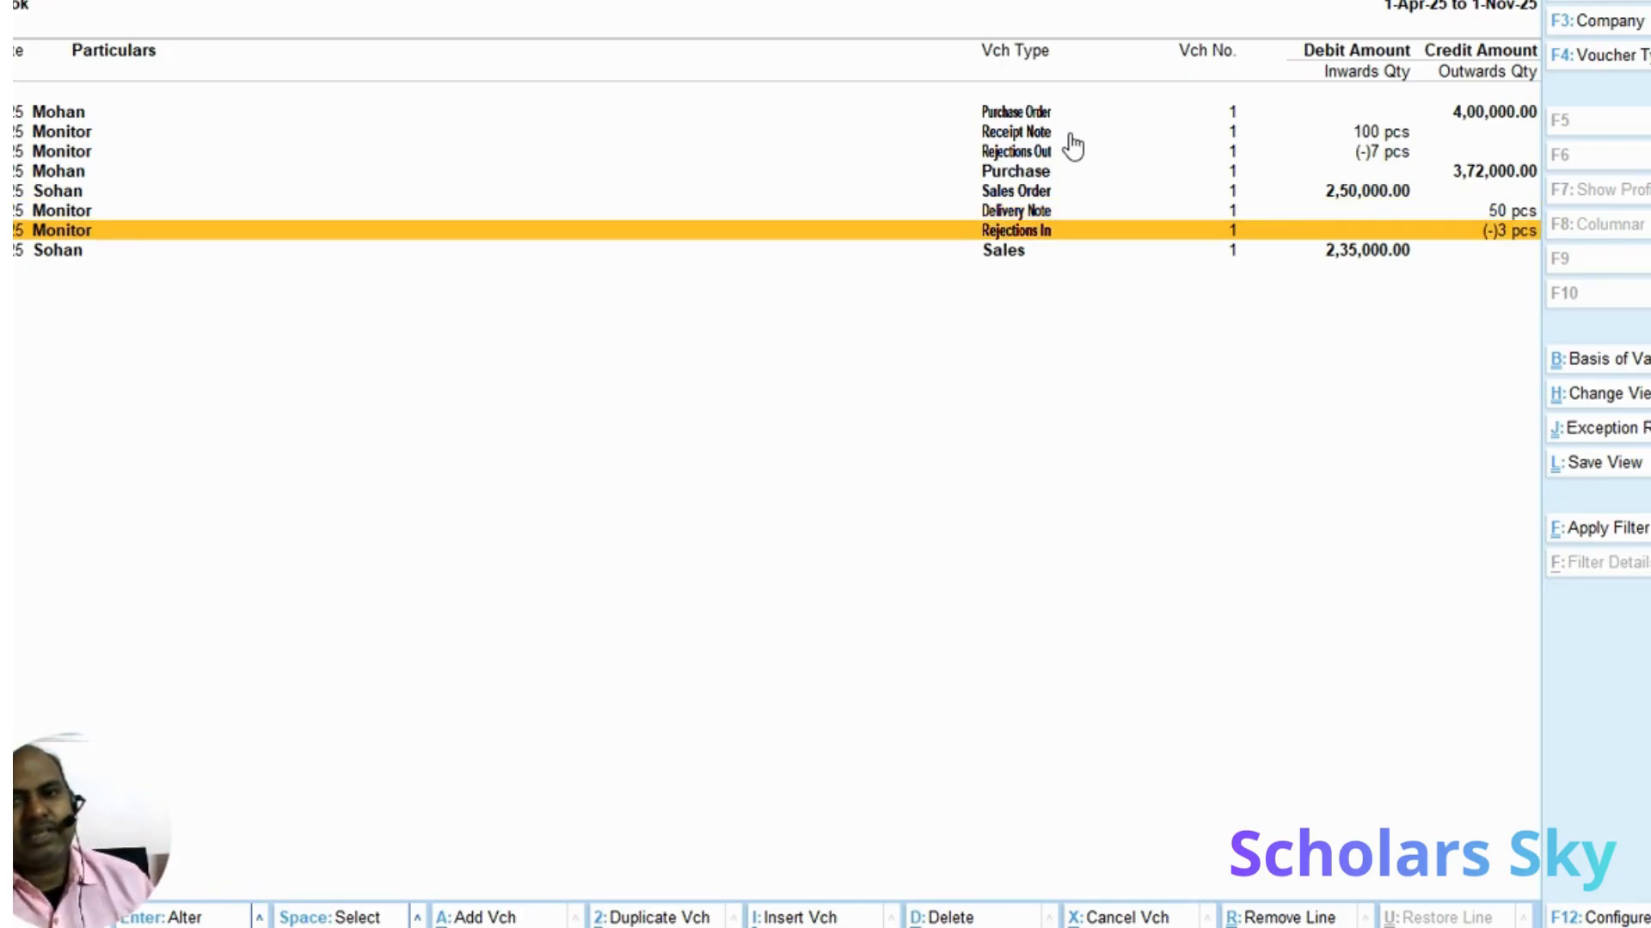
{"action": "key", "text": "Down"}
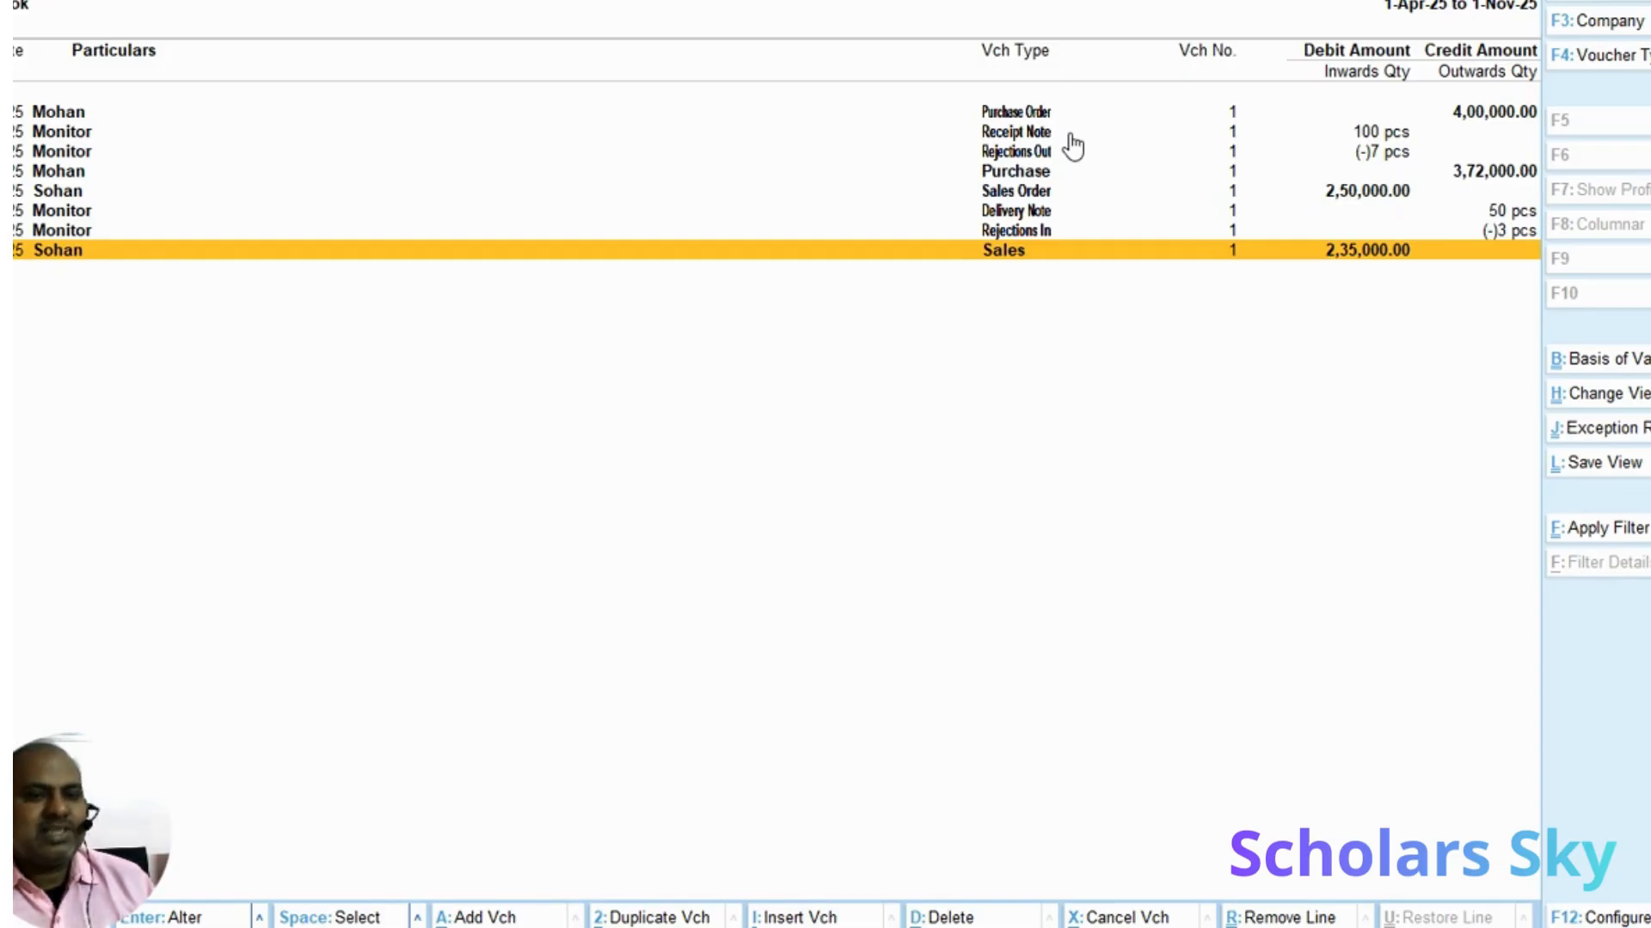
{"action": "key", "text": "Escape"}
{"action": "key", "text": "Escape"}
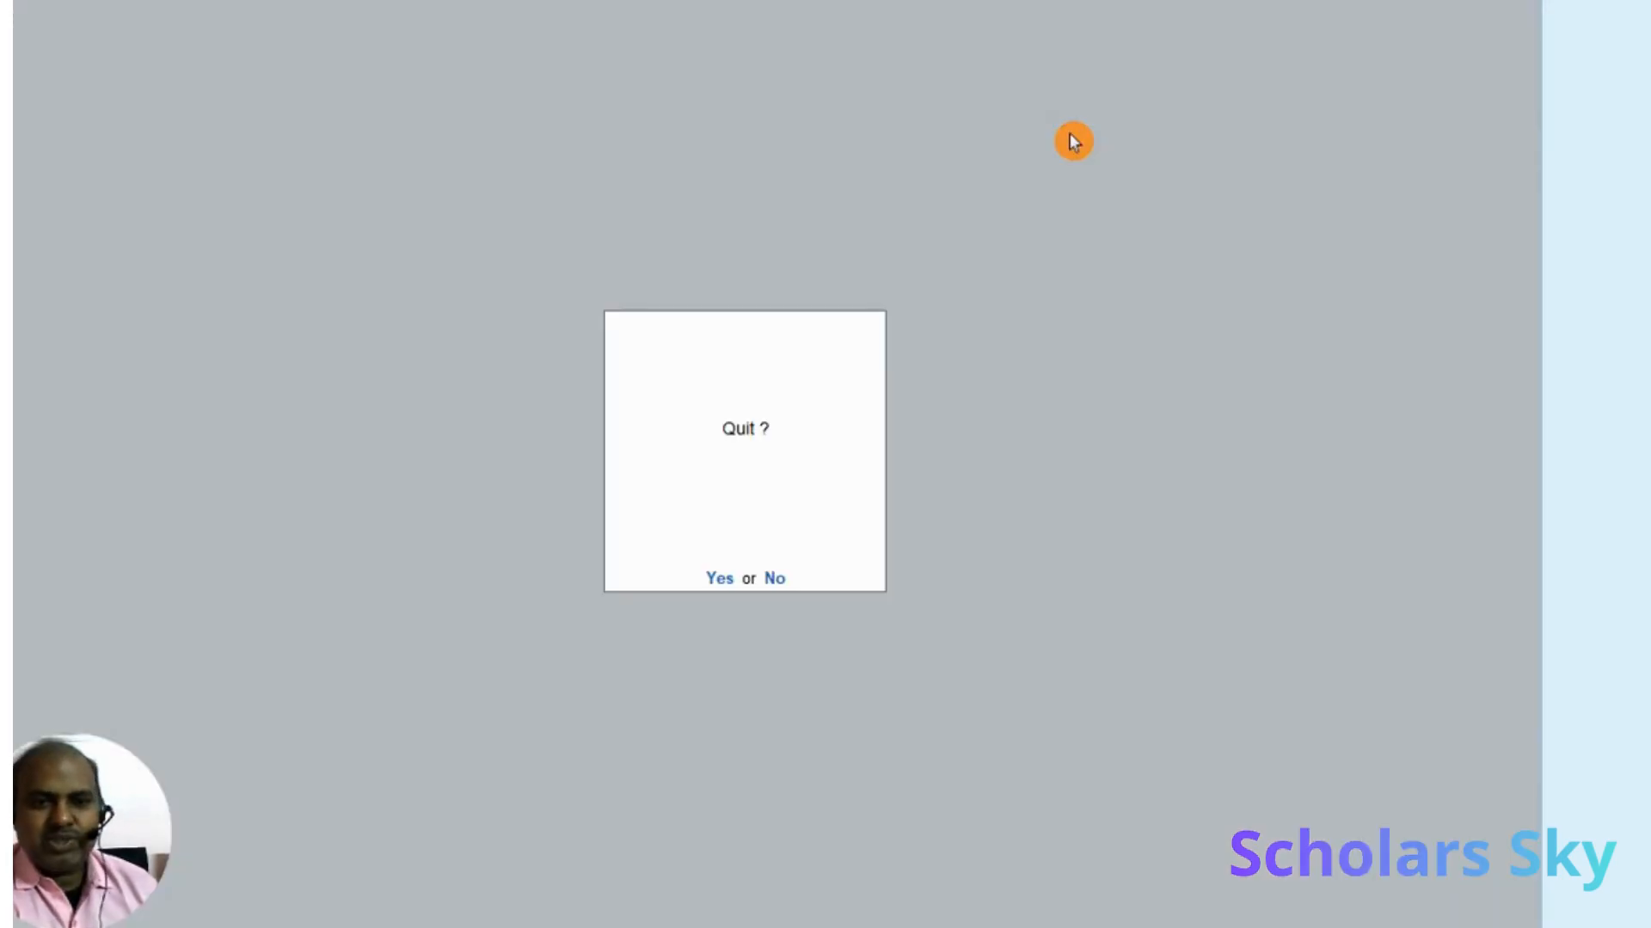
{"action": "key", "text": "Escape"}
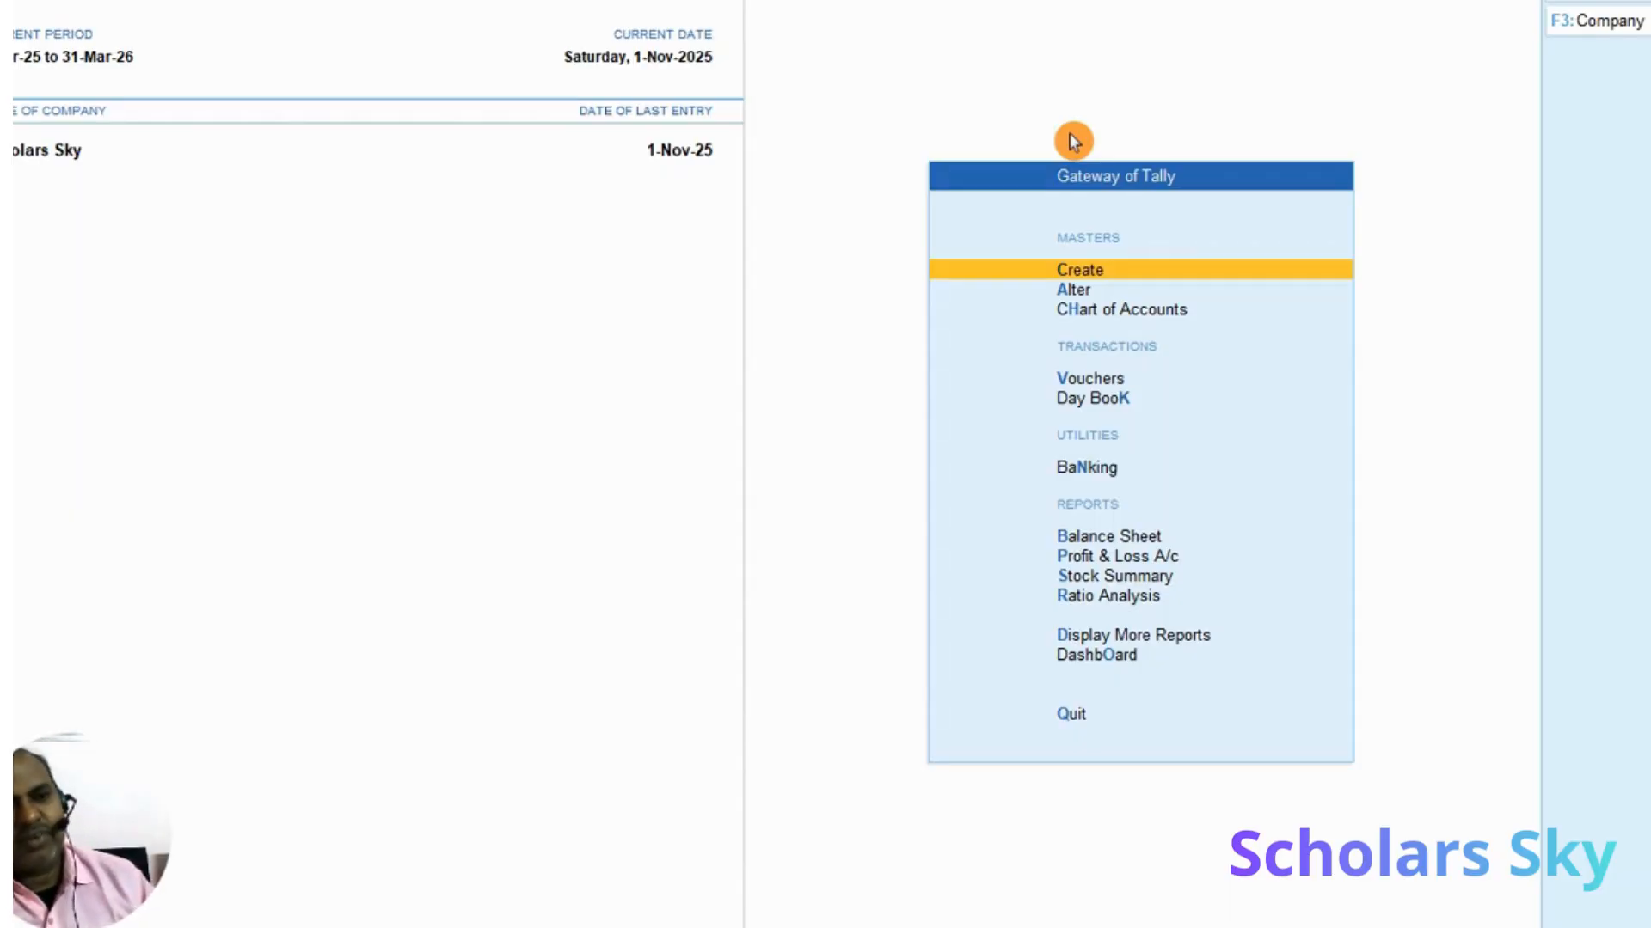